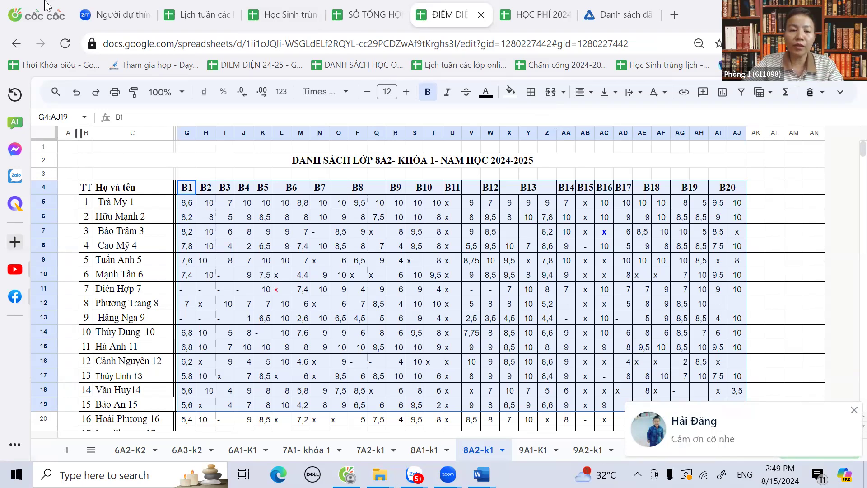
# - Switch from the browser to the THời khóa biểu folder and open the timetable document THời khóa biểu.docx
pyautogui.click(189, 9)
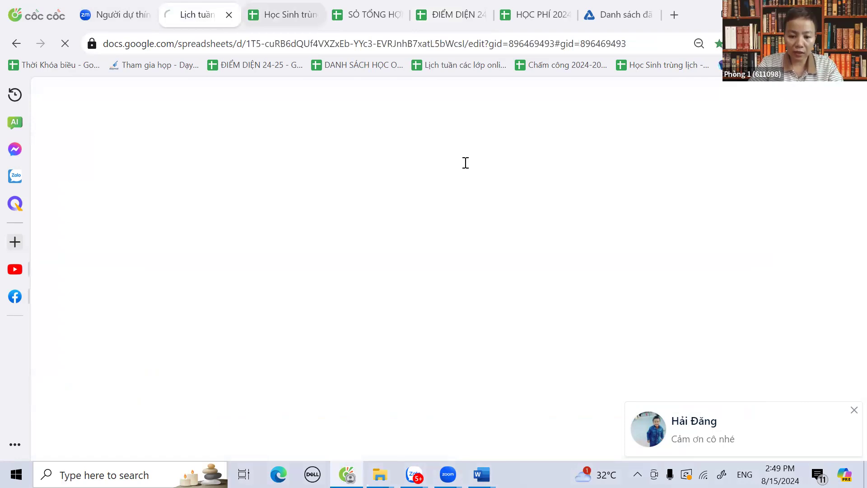
pyautogui.moveTo(482, 474)
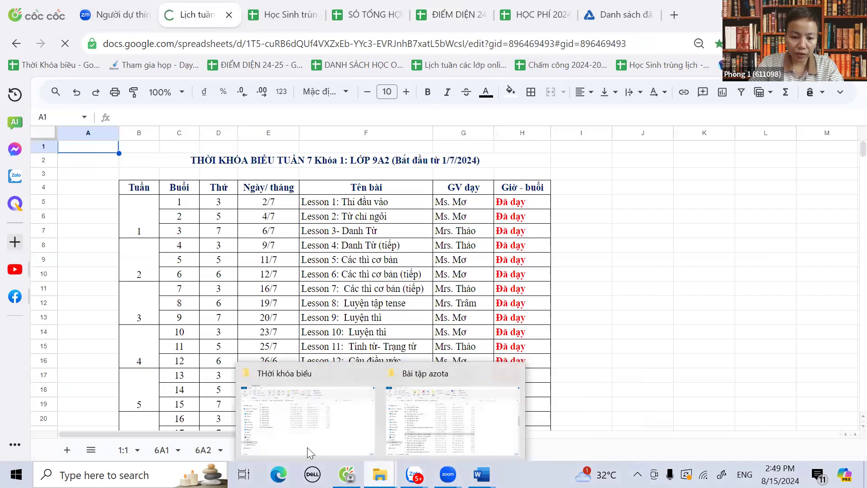
pyautogui.hotkey('alt', 'Tab')
pyautogui.doubleClick(145, 278)
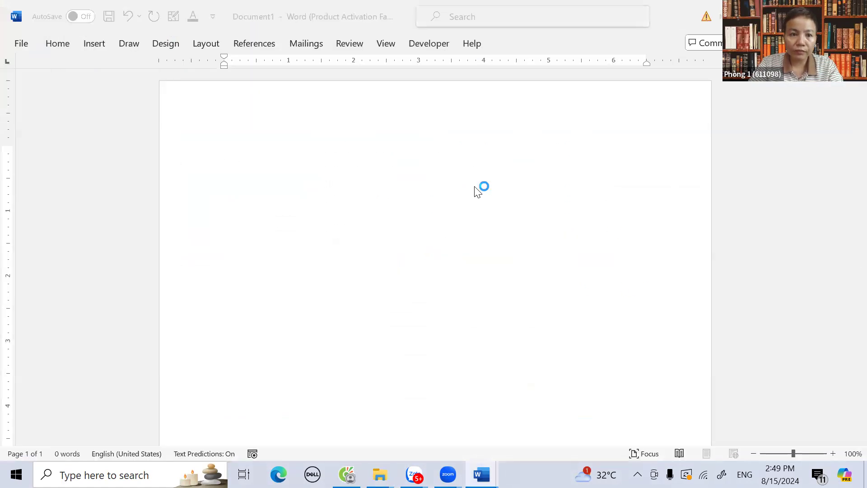
# - Examine the evening lessons of class 8A2 in the week 8 timetable for 19/8 to 25/8
pyautogui.scroll(-3, 393, 300)
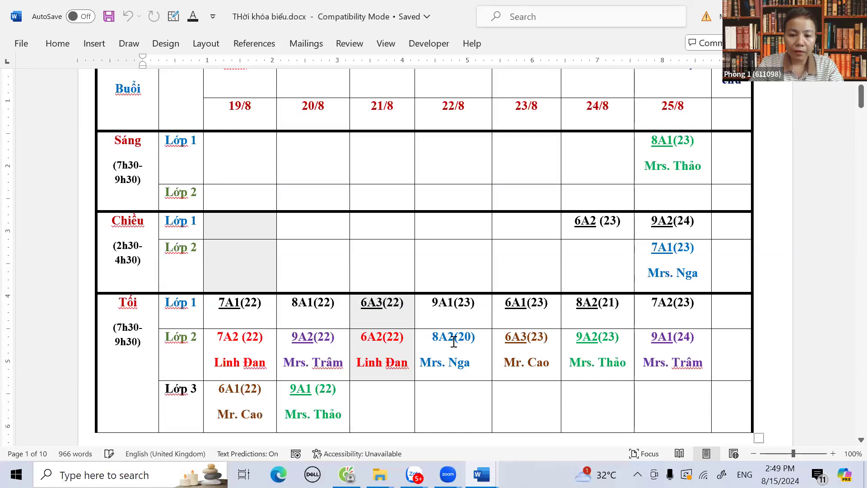
pyautogui.scroll(3, 455, 342)
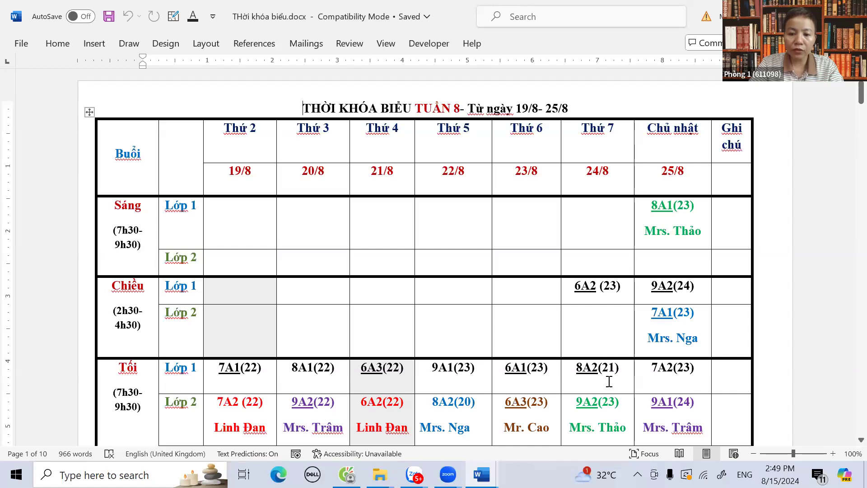
pyautogui.click(448, 402)
pyautogui.click(601, 367)
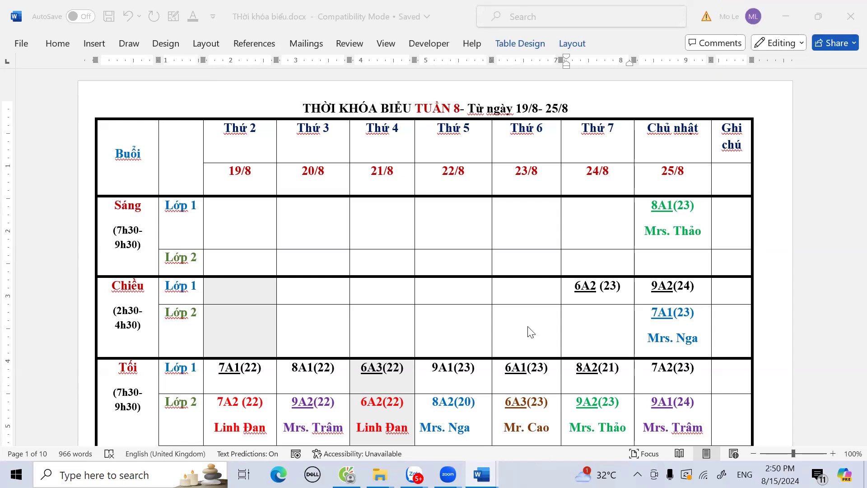
pyautogui.scroll(-3, 528, 333)
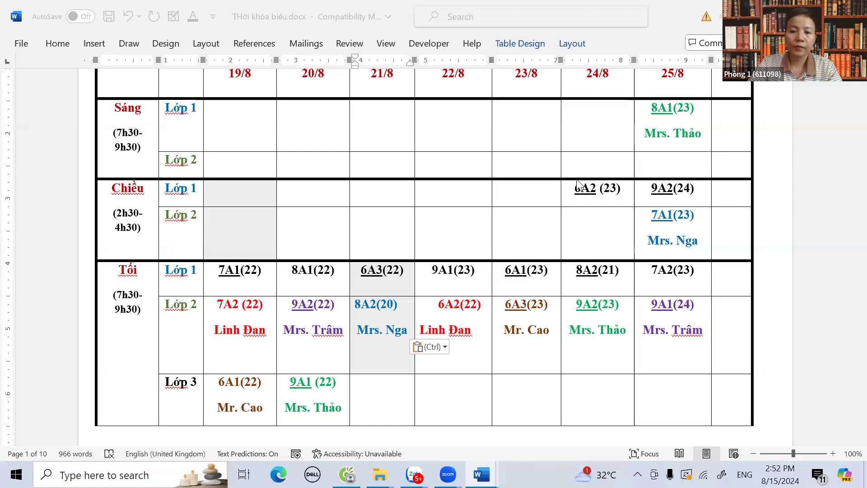
pyautogui.click(362, 340)
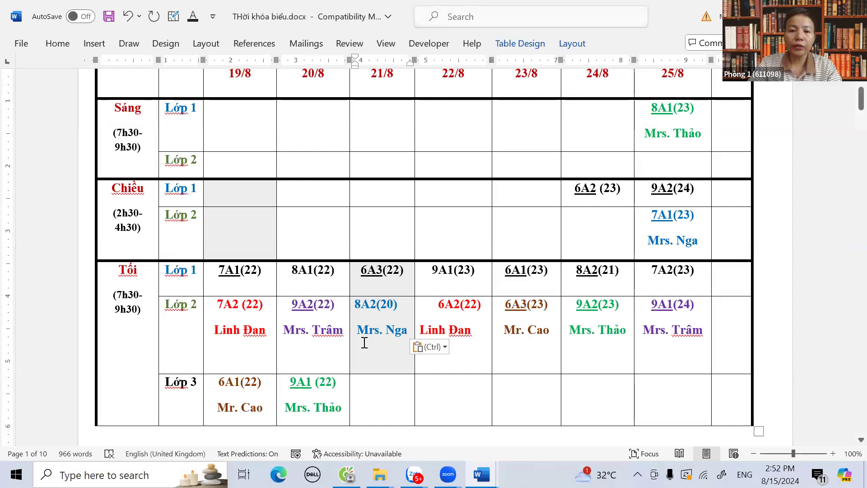
pyautogui.scroll(3, 365, 343)
pyautogui.scroll(-2, 374, 345)
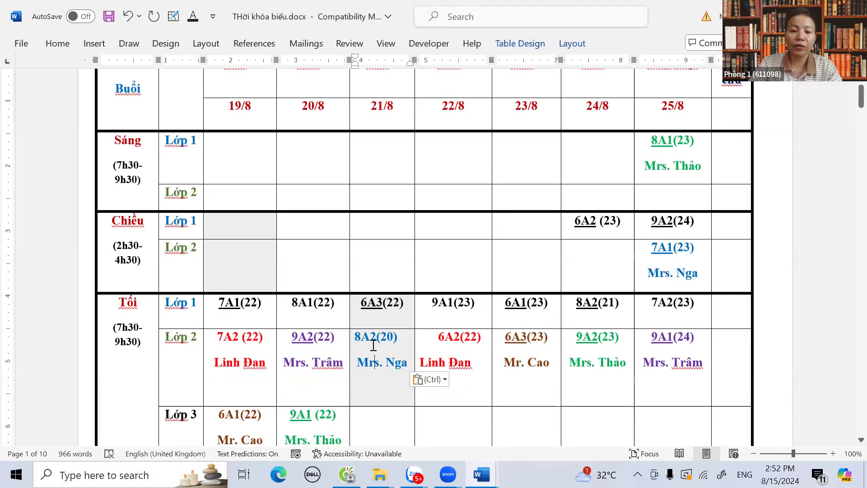
pyautogui.moveTo(355, 335); pyautogui.dragTo(397, 361)
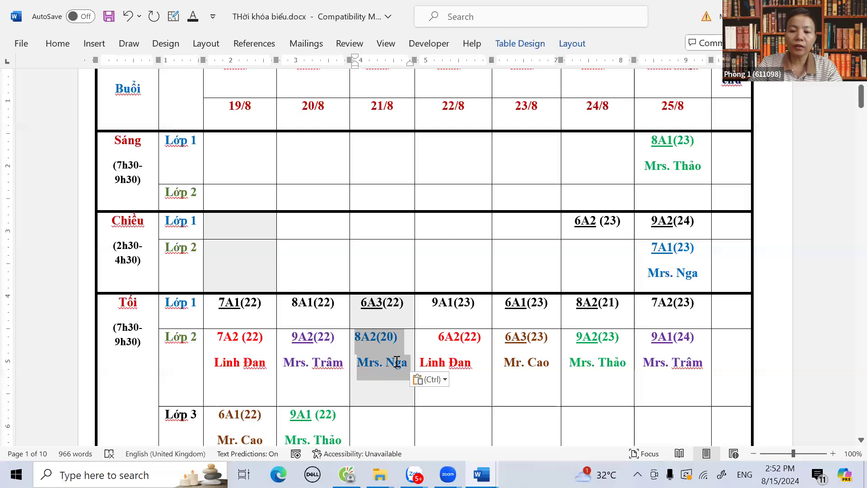
pyautogui.click(593, 294)
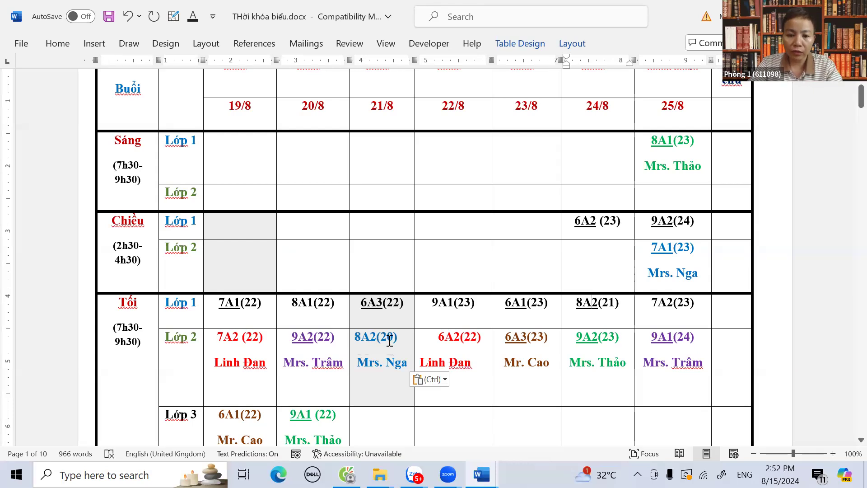
# - Set the evening 8A2 lesson number to 22 on Wednesday 21/8 and 23 on Saturday 24/8, and save the timetable
pyautogui.scroll(3, 389, 340)
pyautogui.scroll(-7, 394, 344)
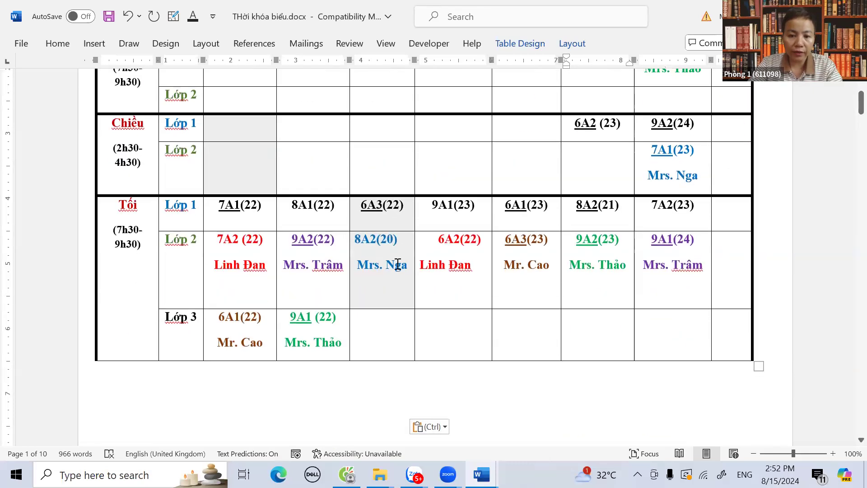
pyautogui.moveTo(388, 241); pyautogui.dragTo(393, 246)
pyautogui.write('2')
pyautogui.moveTo(608, 205); pyautogui.dragTo(615, 205)
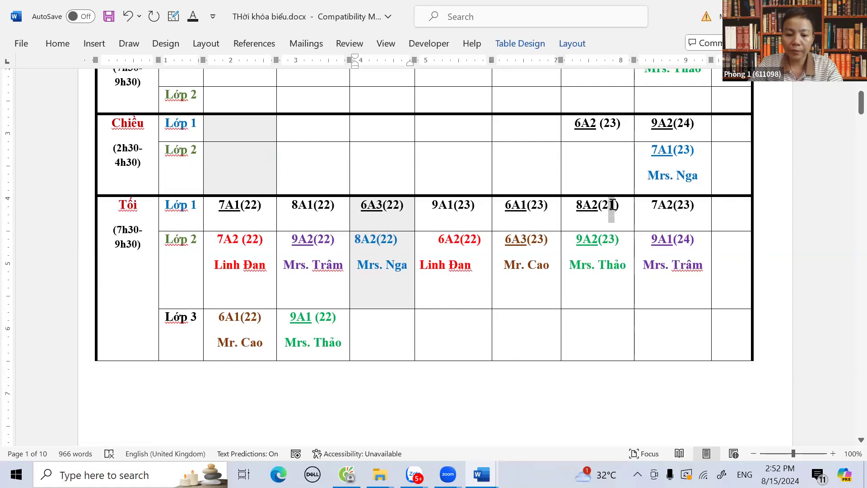
pyautogui.write('3')
pyautogui.hotkey('ctrl', 's')
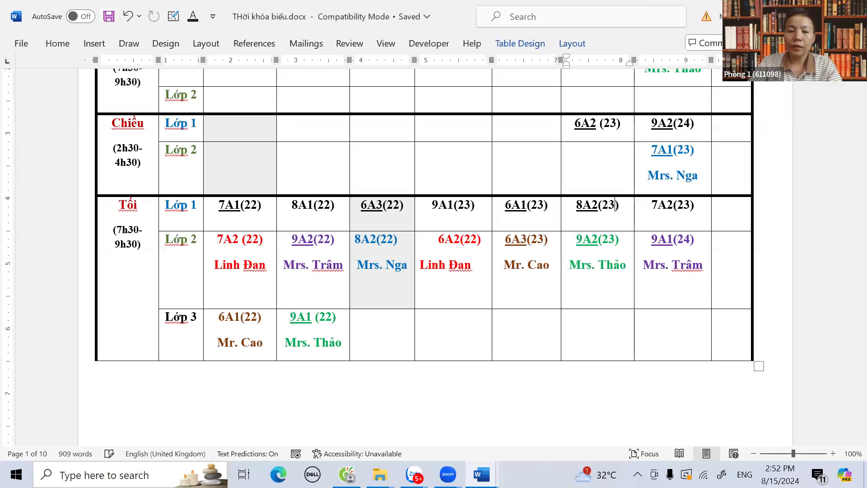
# - Switch back to the browser and open the 8A2-k1 sheet of the HỌC PHÍ 2024 tuition spreadsheet at its beginning
pyautogui.hotkey('ctrl', 'n')
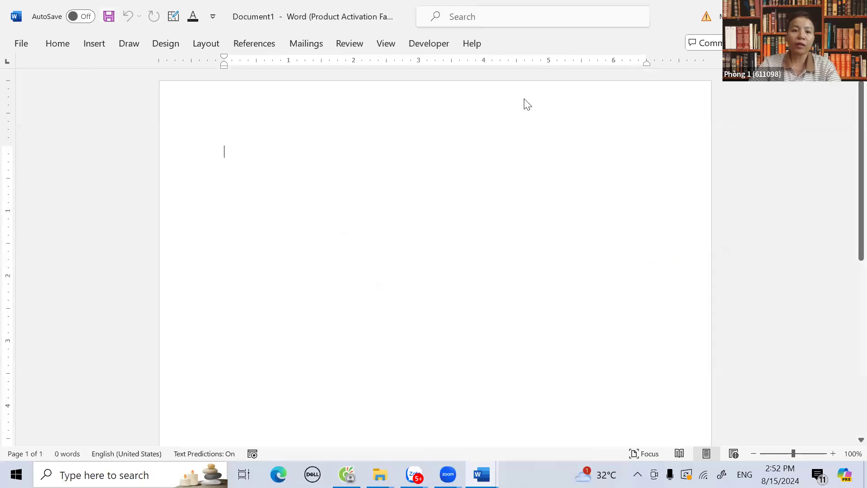
pyautogui.hotkey('alt', 'Tab')
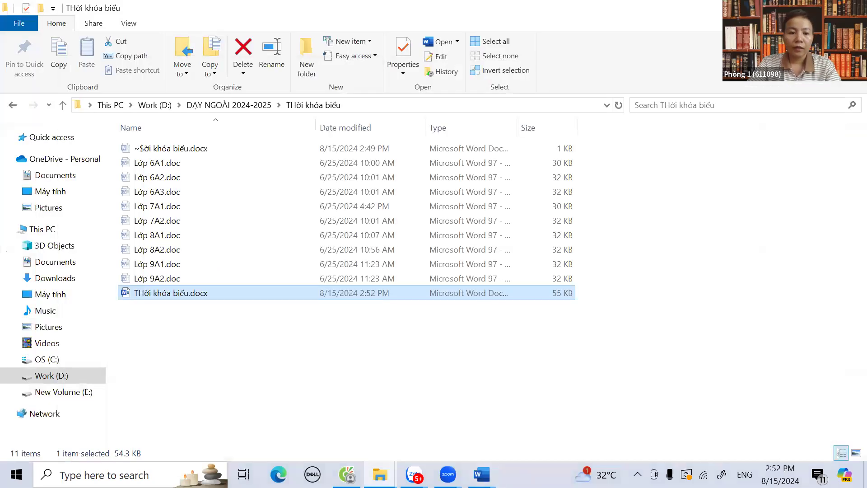
pyautogui.hotkey('alt', 'Tab')
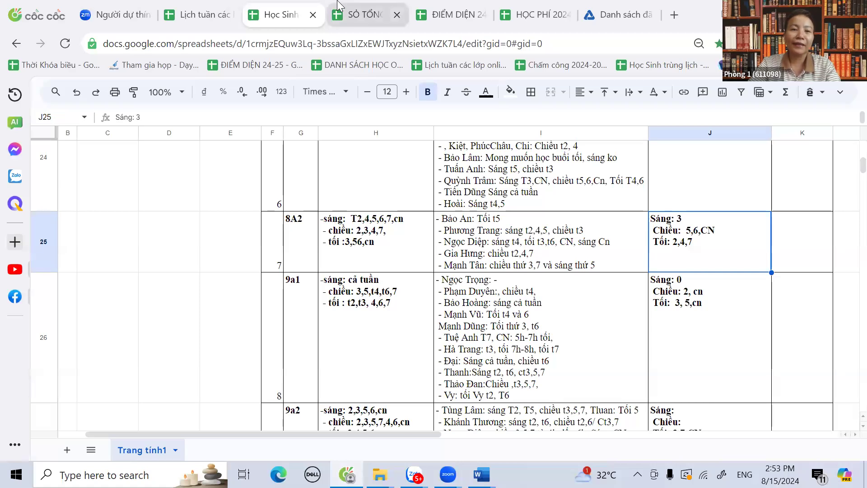
pyautogui.click(536, 11)
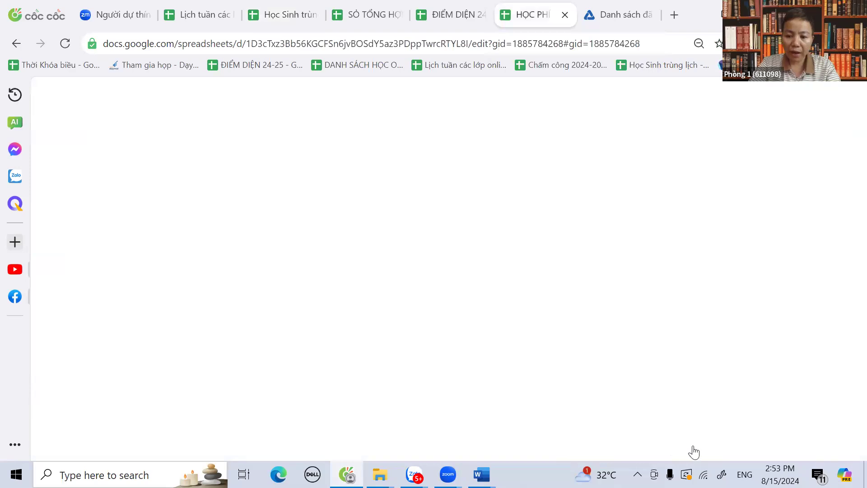
pyautogui.click(795, 451)
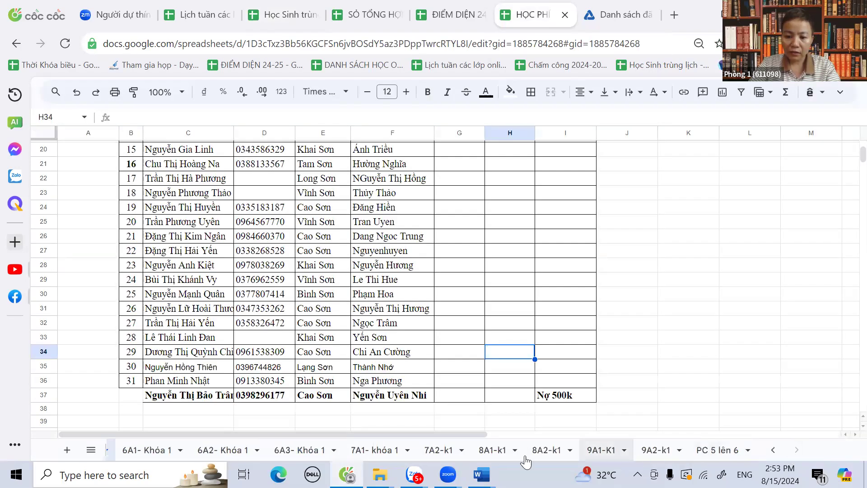
pyautogui.click(548, 452)
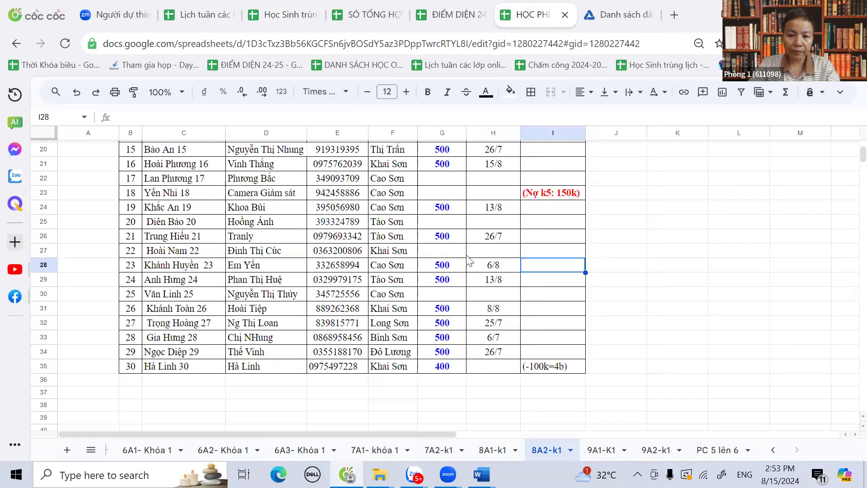
pyautogui.scroll(6, 470, 261)
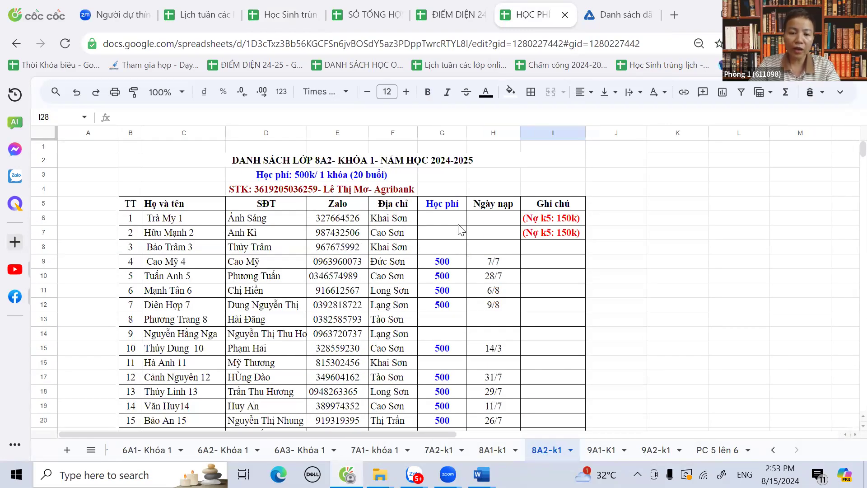
# - Examine the blank tuition fee cells and debt notes for the 8A2 students in rows 6 to 16
pyautogui.moveTo(442, 219); pyautogui.dragTo(543, 224)
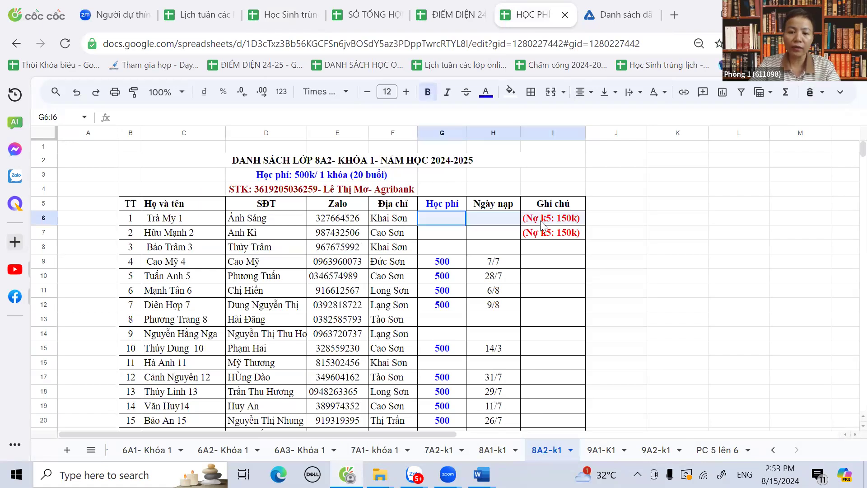
pyautogui.moveTo(423, 232); pyautogui.dragTo(433, 256)
pyautogui.click(434, 256)
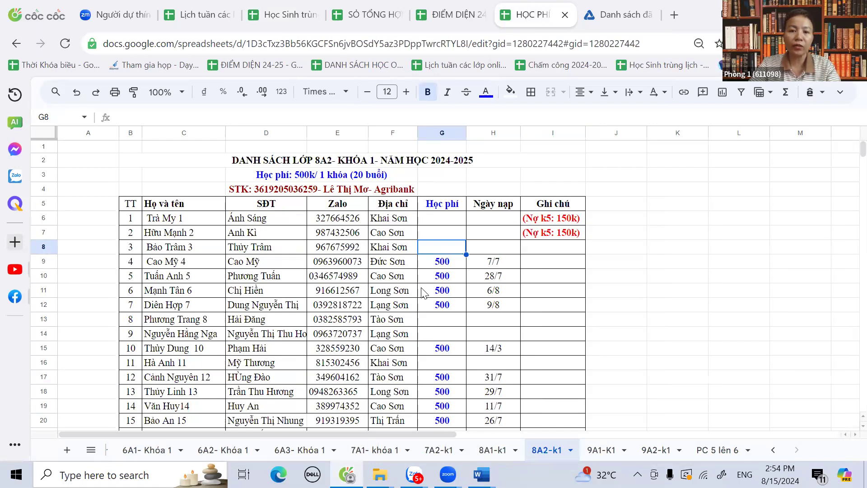
pyautogui.click(444, 327)
pyautogui.click(440, 335)
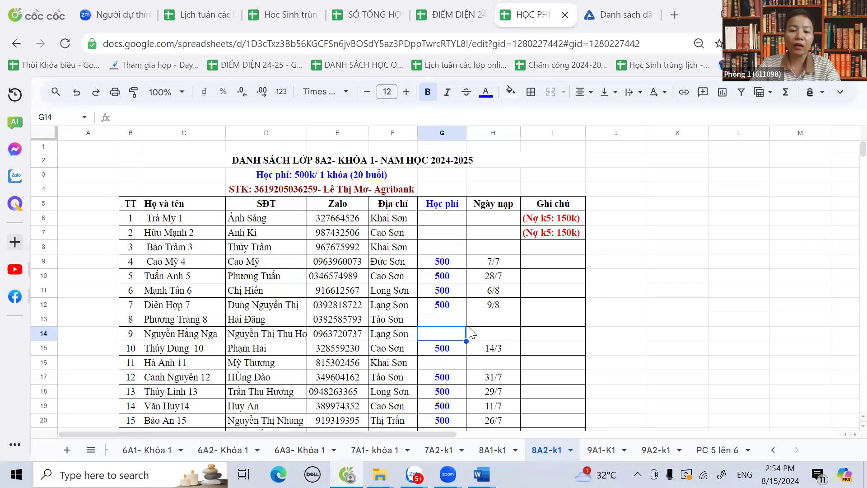
pyautogui.scroll(-2, 451, 316)
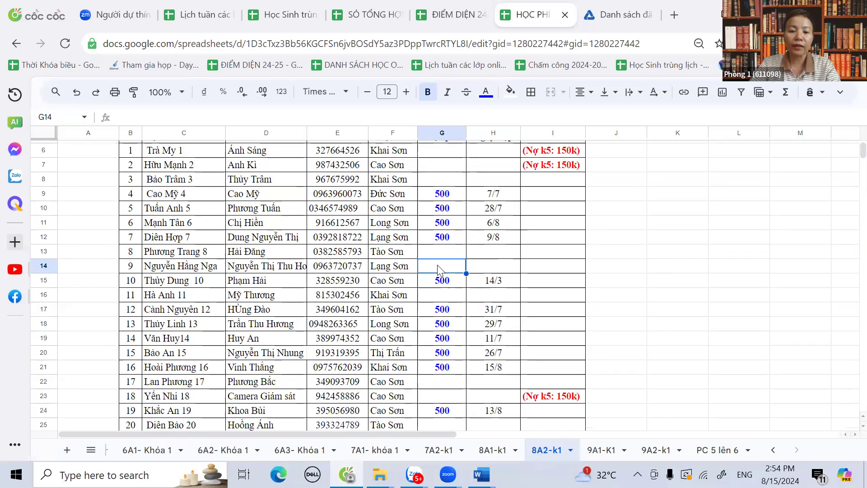
pyautogui.click(440, 300)
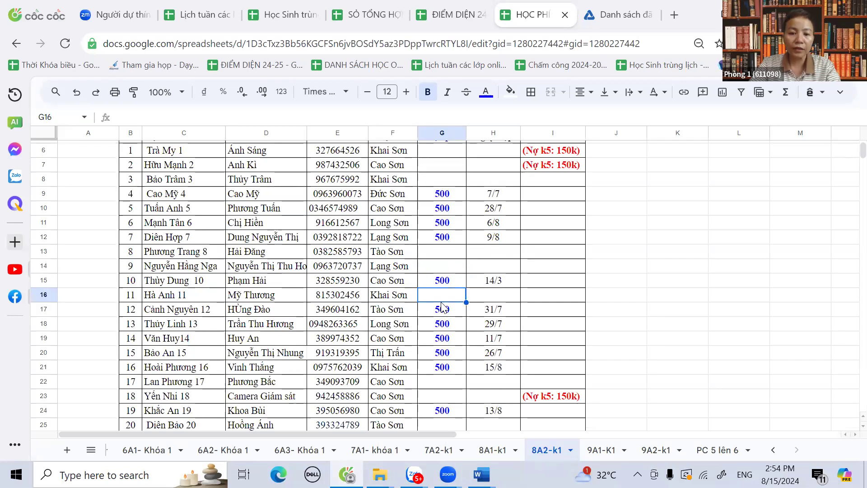
# - Examine the remaining blank tuition fee cells and notes of the 8A2 list, from row 22 down to row 35
pyautogui.scroll(-2, 440, 302)
pyautogui.click(443, 316)
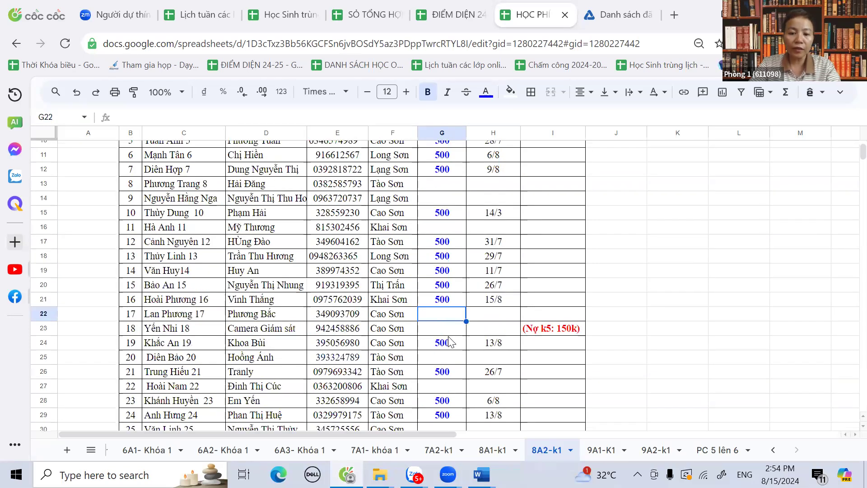
pyautogui.click(446, 333)
pyautogui.moveTo(446, 337); pyautogui.dragTo(536, 333)
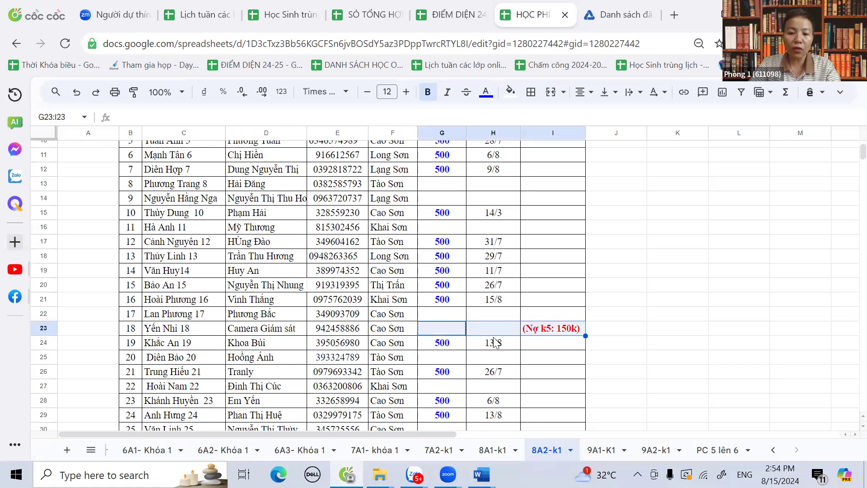
pyautogui.scroll(-2, 483, 335)
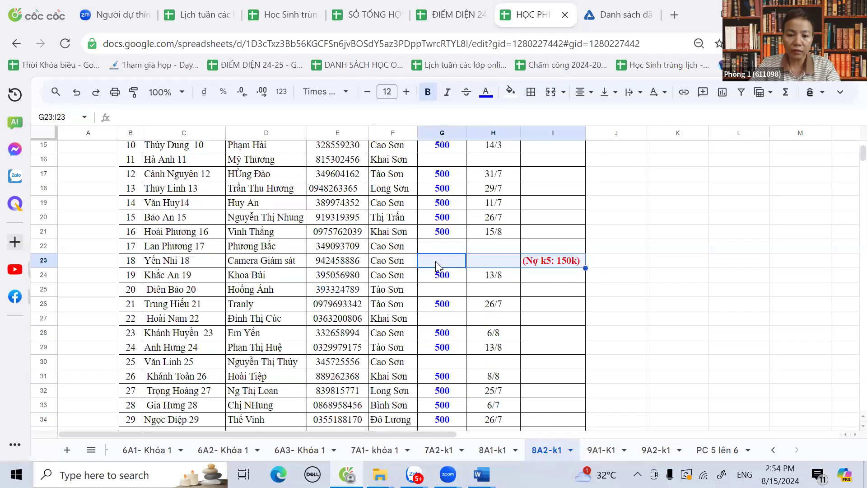
pyautogui.click(445, 292)
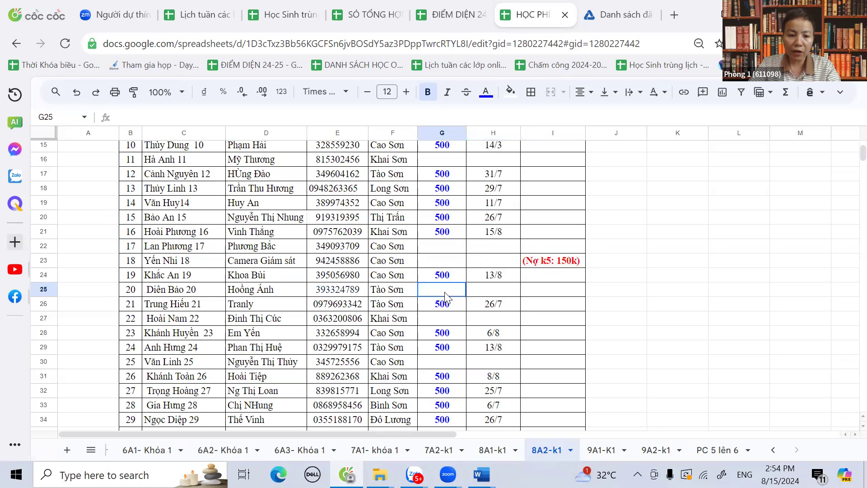
pyautogui.click(446, 323)
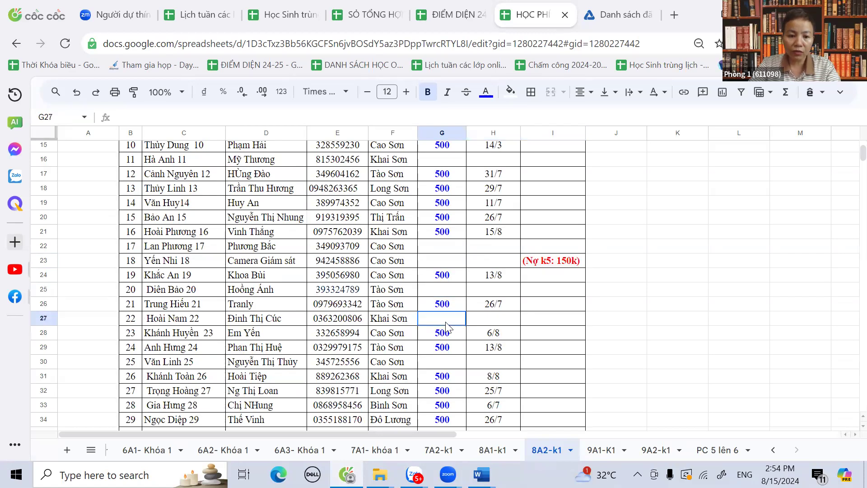
pyautogui.click(446, 364)
pyautogui.scroll(-3, 445, 364)
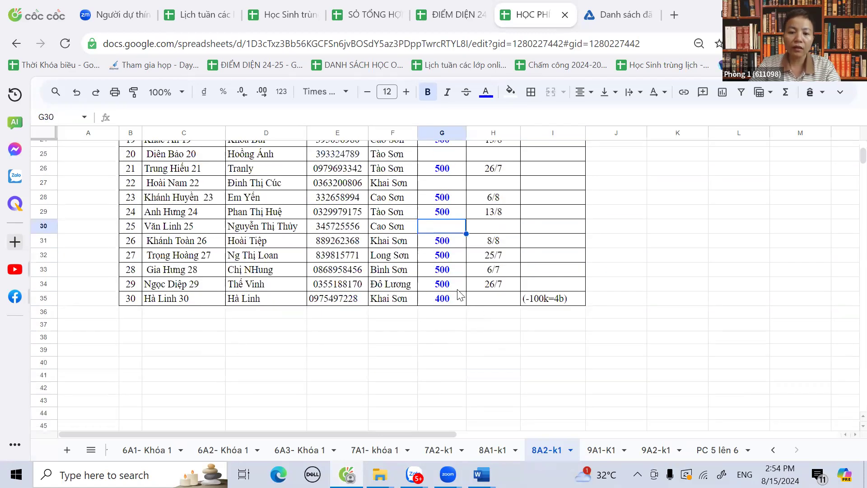
pyautogui.scroll(3, 560, 275)
pyautogui.scroll(2, 560, 275)
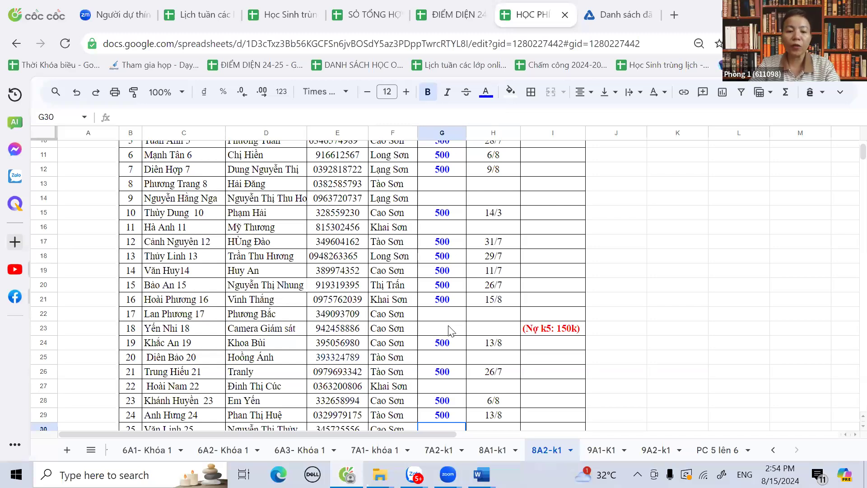
pyautogui.scroll(-2, 449, 331)
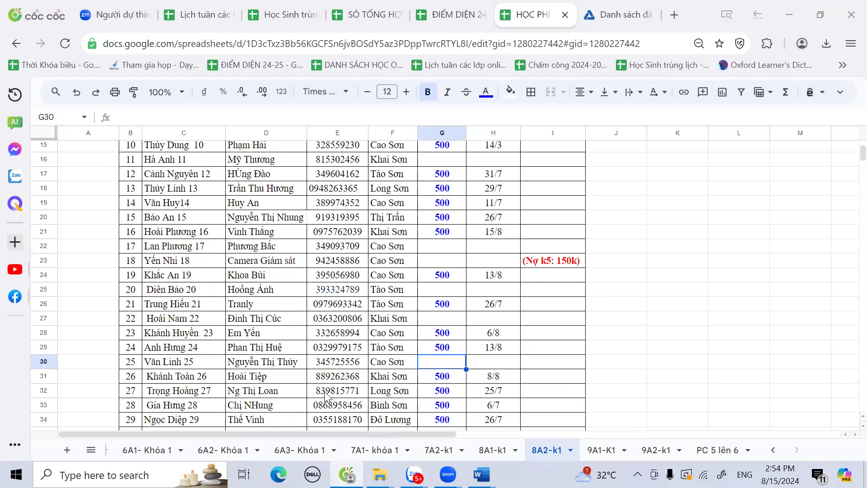
pyautogui.scroll(-2, 232, 375)
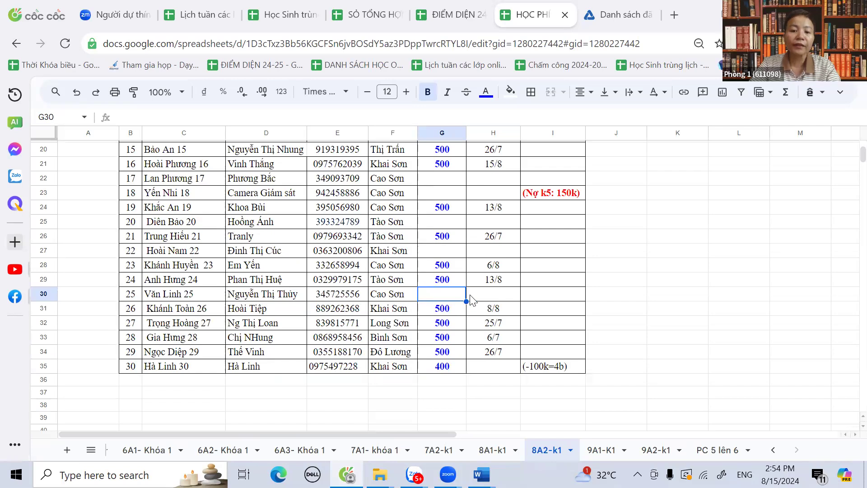
# - Check the blank fee and note cells of row 30 and return to the beginning of the 8A2 tuition list
pyautogui.moveTo(434, 297); pyautogui.dragTo(600, 300)
pyautogui.scroll(2, 633, 296)
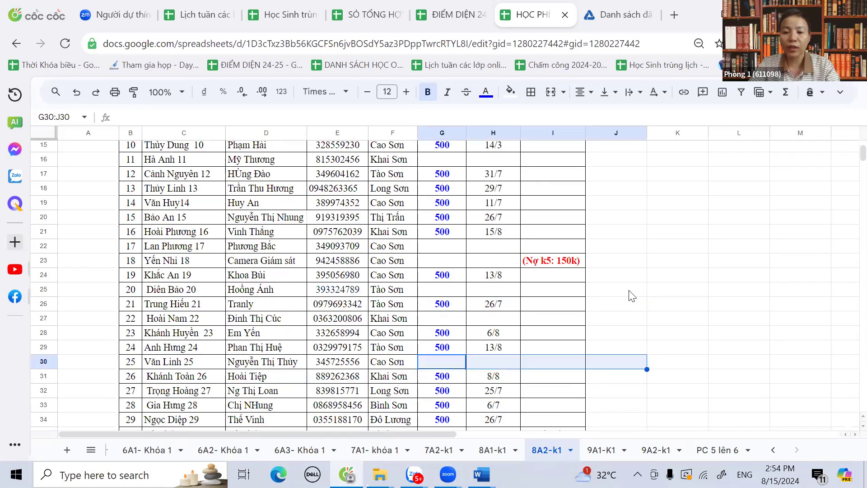
pyautogui.scroll(2, 633, 296)
pyautogui.click(618, 283)
pyautogui.scroll(2, 633, 268)
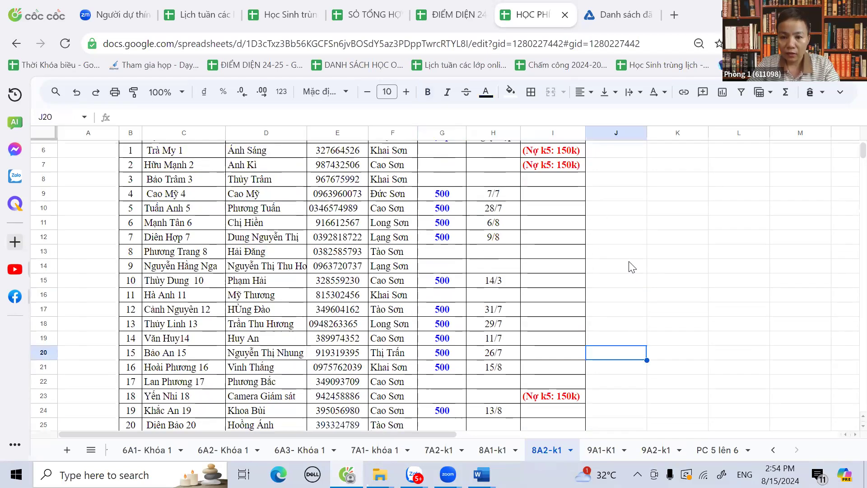
pyautogui.scroll(2, 632, 266)
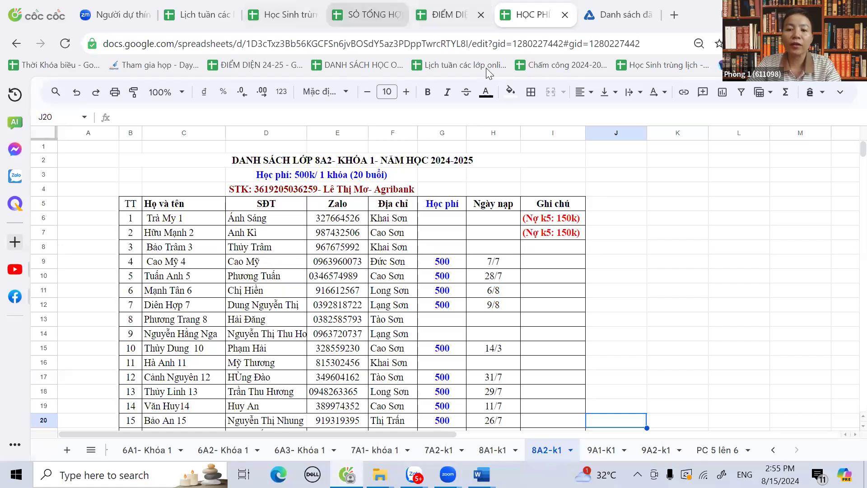
pyautogui.click(565, 319)
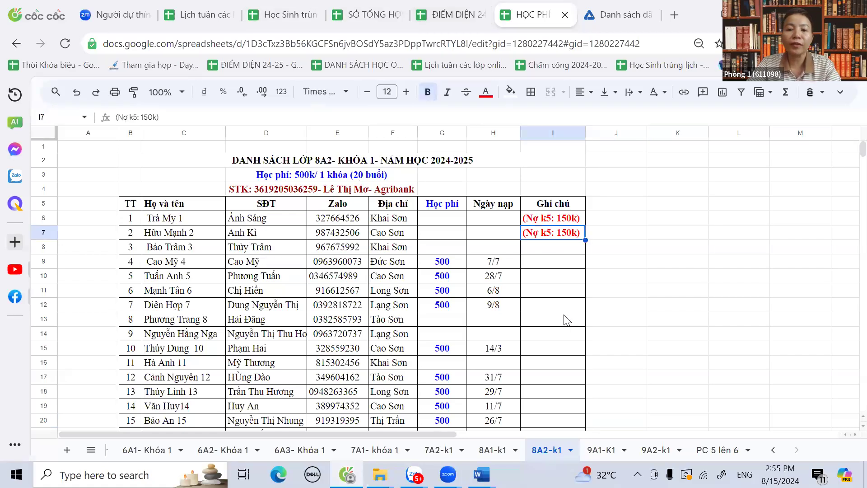
# - Switch to the ĐIỂM DIỆN 24-25 spreadsheet and examine the lesson scores and absence marks on its 8A2-k1 sheet
pyautogui.click(442, 10)
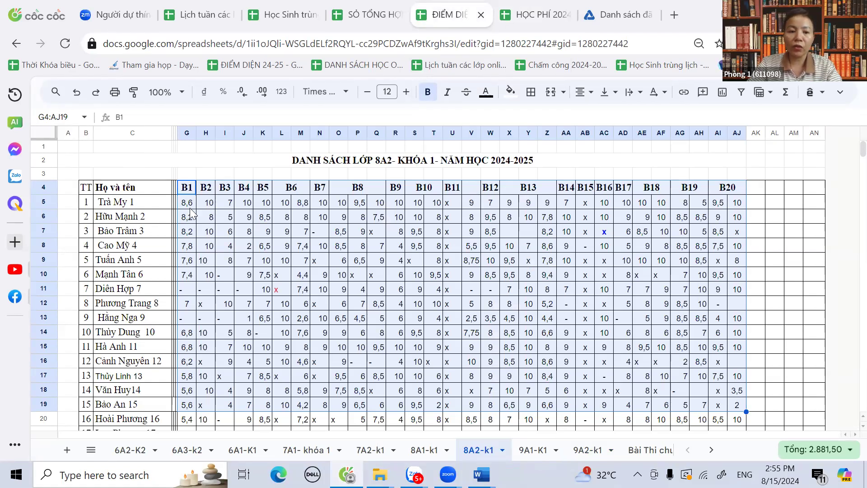
pyautogui.moveTo(192, 208); pyautogui.dragTo(546, 222)
pyautogui.click(586, 289)
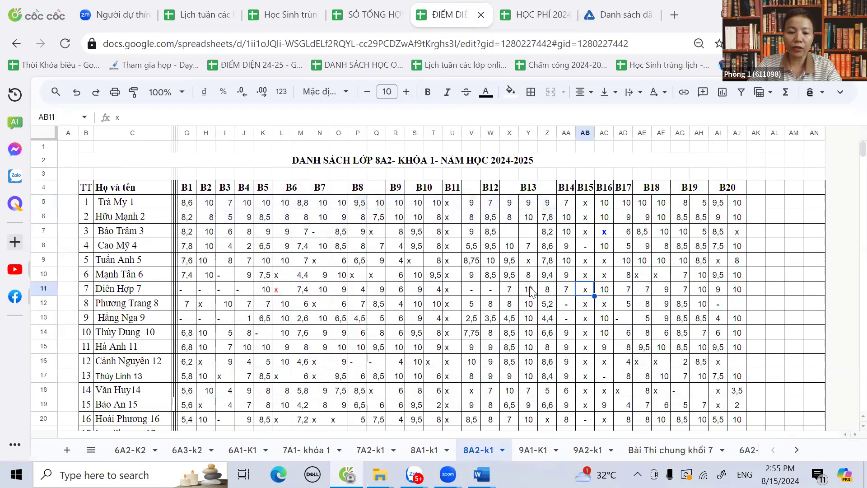
pyautogui.scroll(-6, 533, 293)
pyautogui.scroll(6, 533, 293)
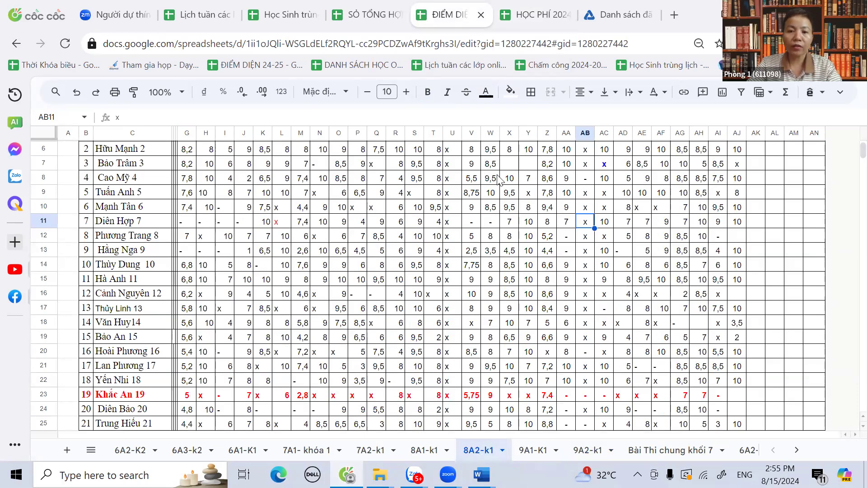
pyautogui.click(718, 222)
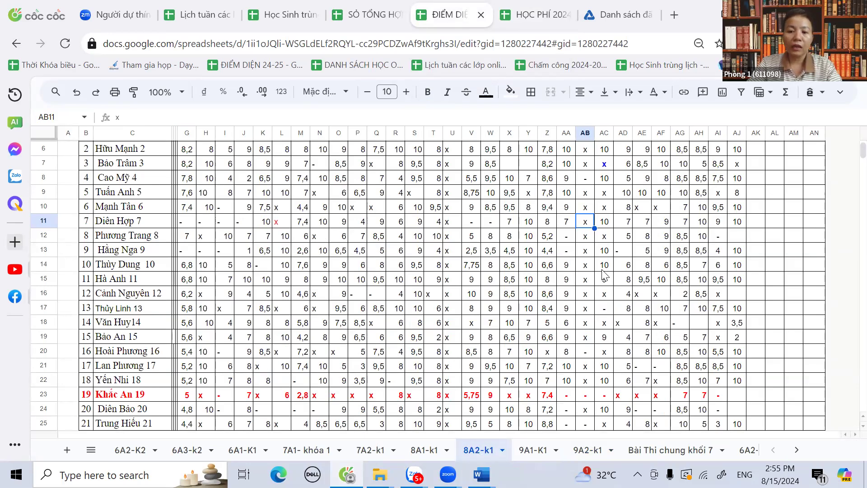
pyautogui.scroll(2, 560, 221)
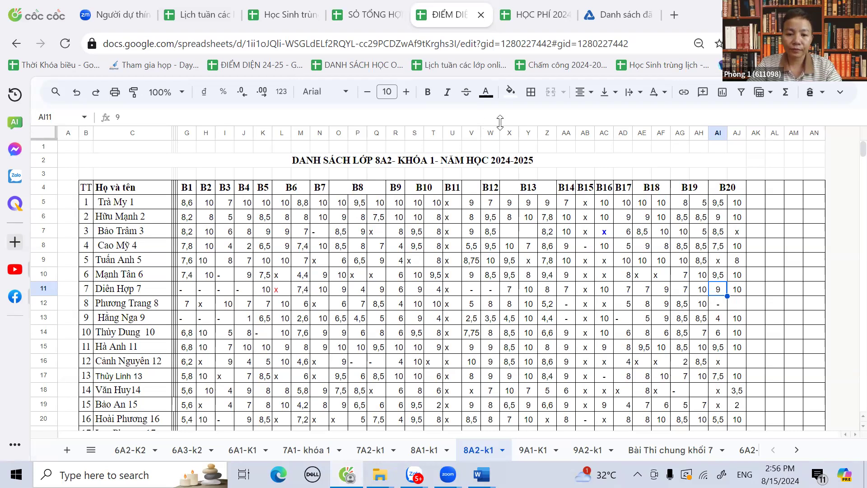
# - Examine the first student's scores across lessons B1 to B20 in row 5 and the marks in V11 and W11
pyautogui.moveTo(187, 202); pyautogui.dragTo(742, 215)
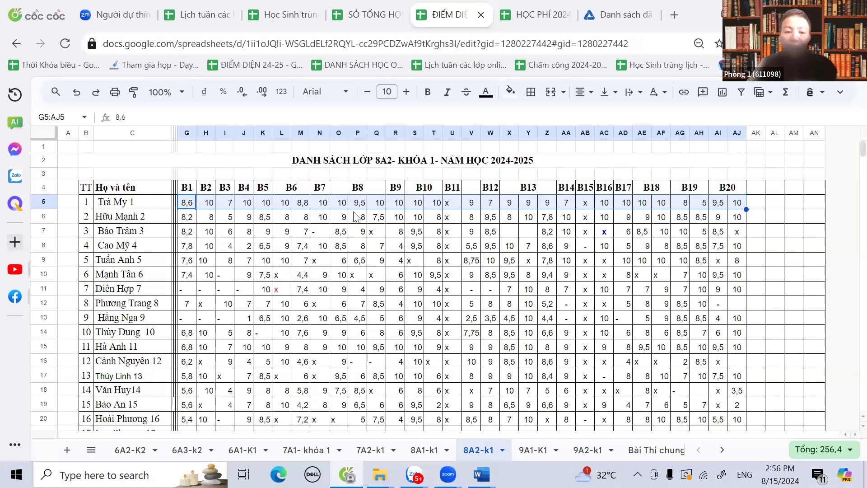
pyautogui.click(185, 205)
pyautogui.moveTo(184, 208); pyautogui.dragTo(743, 212)
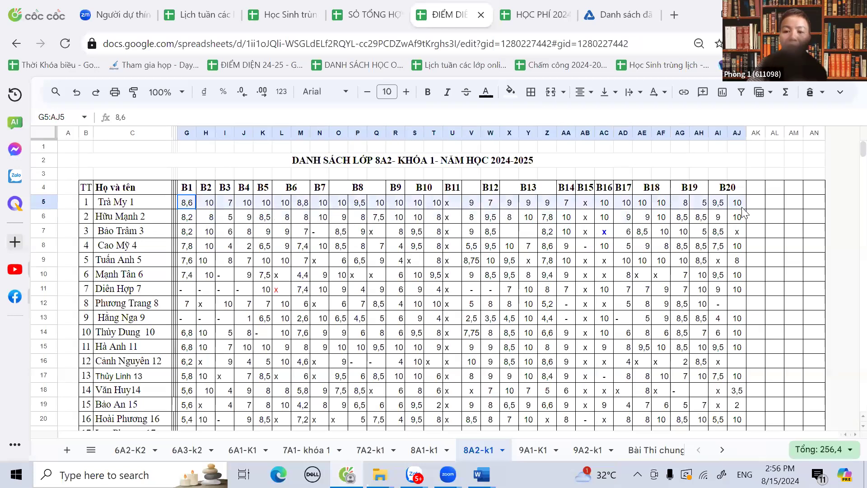
pyautogui.click(470, 291)
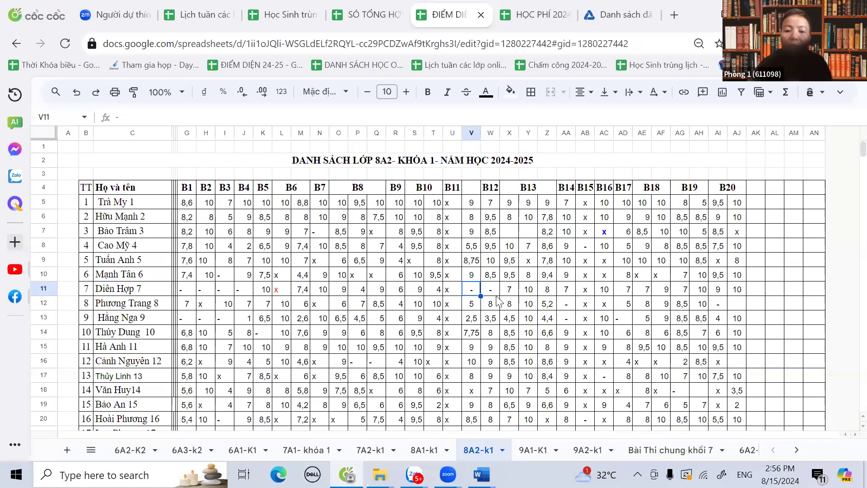
pyautogui.click(496, 294)
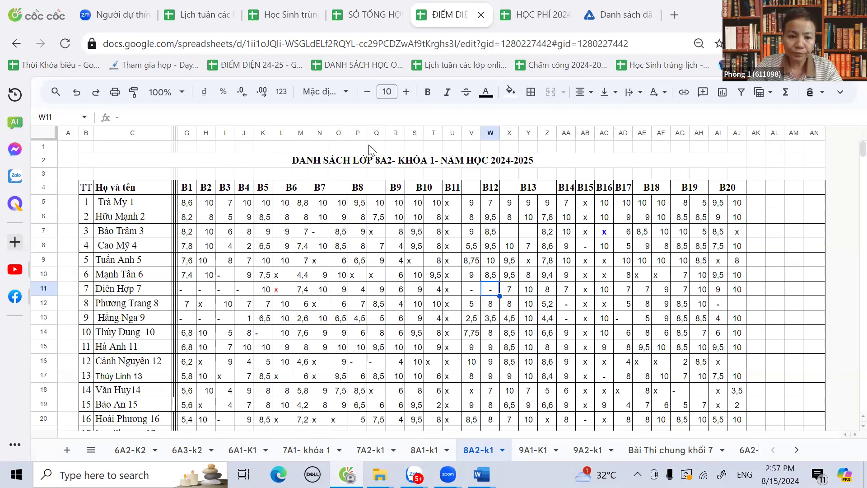
# - Go over the first student's row of lesson marks and enter 0 in cell AM5
pyautogui.moveTo(187, 206); pyautogui.dragTo(718, 208)
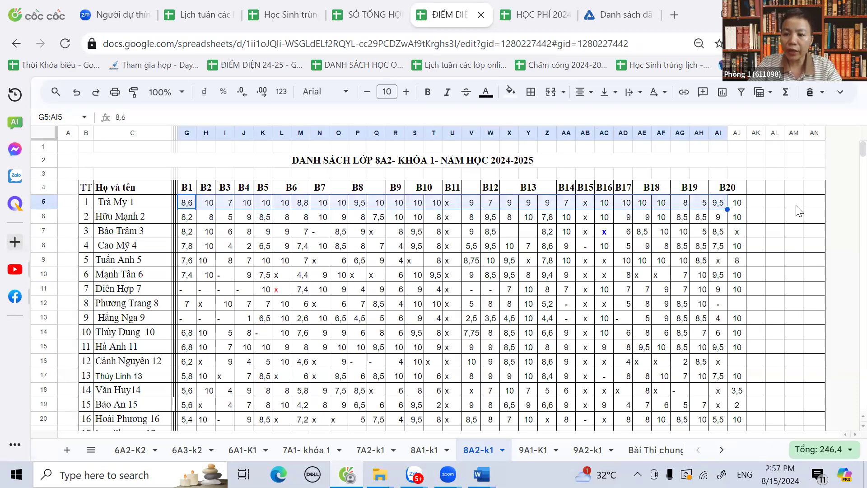
pyautogui.click(798, 208)
pyautogui.write('0')
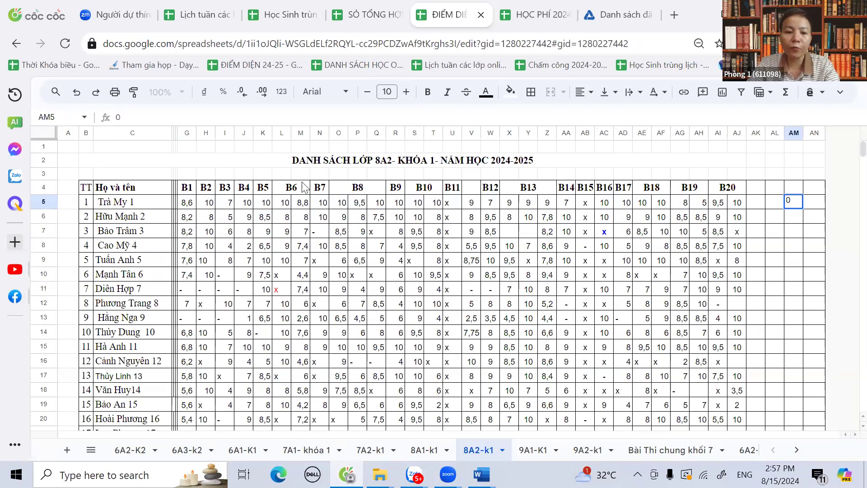
# - Select the first student's scores G5:AJ5 and switch the selection summary from the sum to the count of numbers
pyautogui.moveTo(187, 203); pyautogui.dragTo(737, 207)
pyautogui.click(826, 450)
pyautogui.click(813, 411)
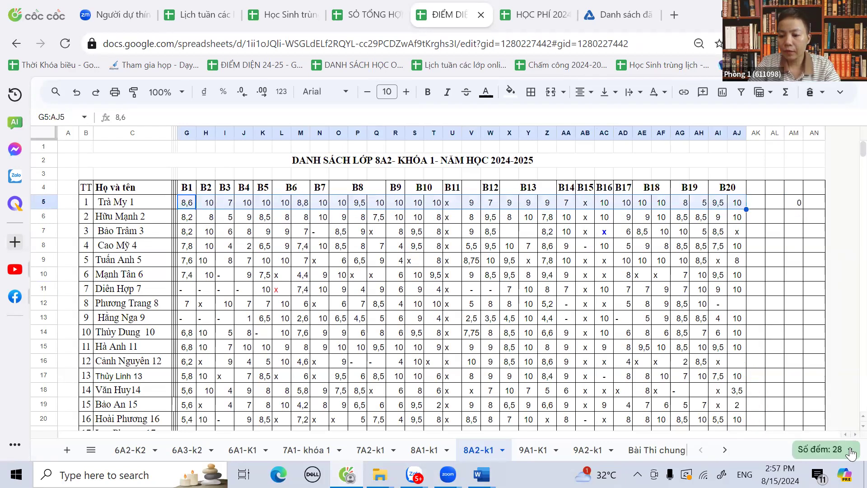
pyautogui.click(851, 453)
pyautogui.click(798, 450)
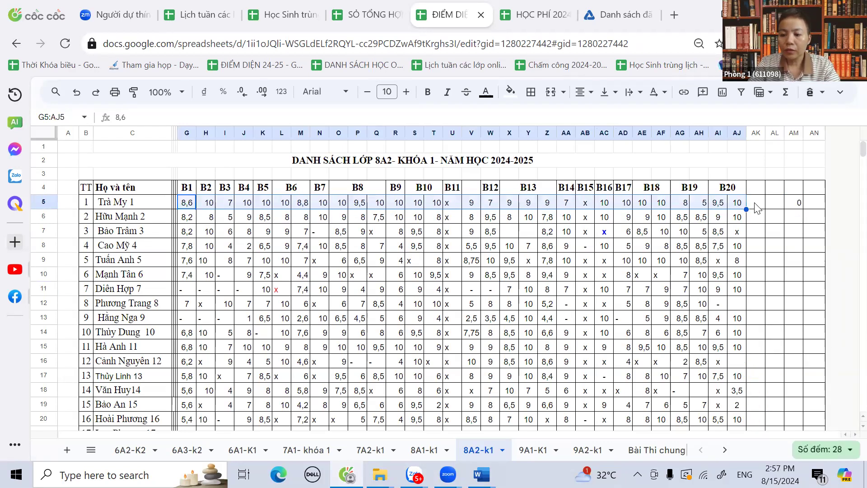
# - Total the first student's scores in AK5 with a SUM of G5:AJ5
pyautogui.moveTo(188, 206); pyautogui.dragTo(743, 208)
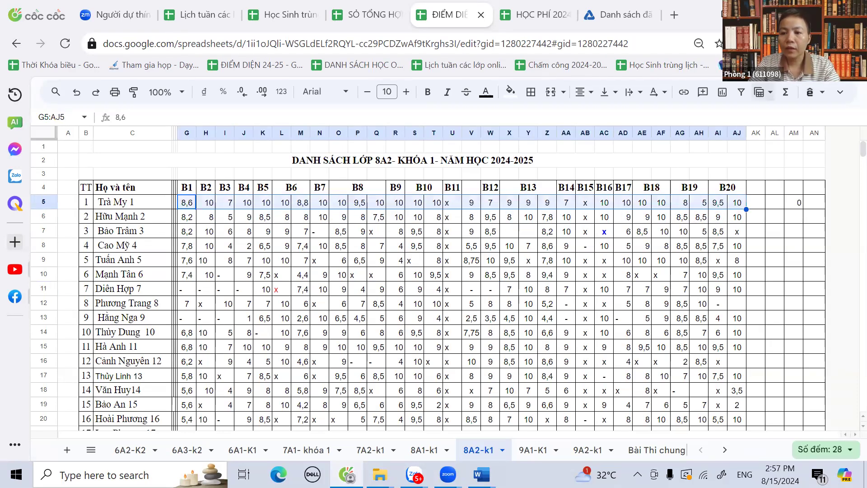
pyautogui.click(768, 92)
pyautogui.click(689, 113)
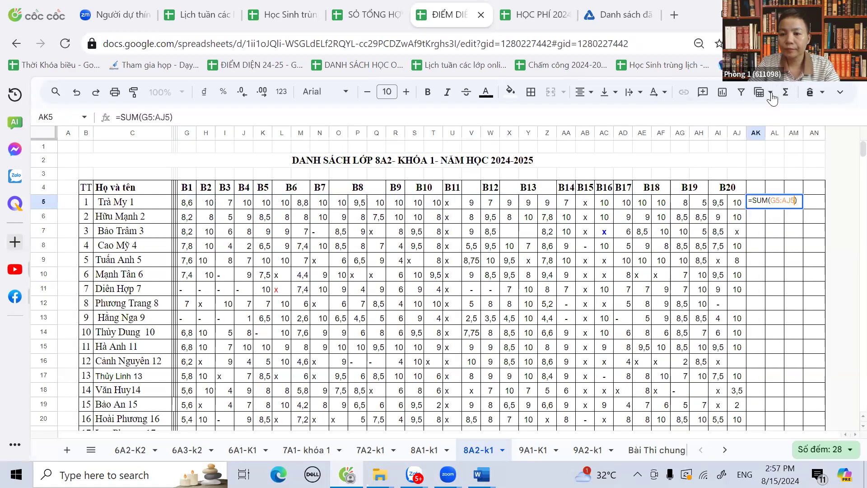
pyautogui.click(794, 303)
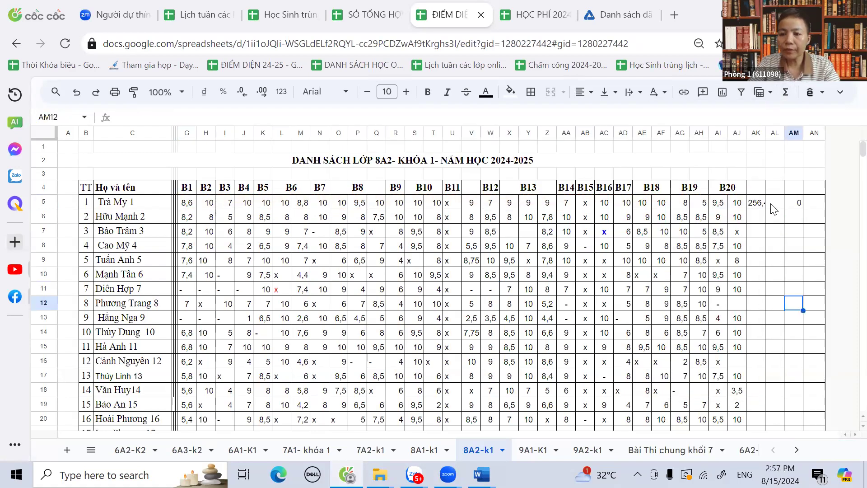
# - Widen column AK to fit the total and enter the score count 28 in AL5
pyautogui.click(756, 133)
pyautogui.moveTo(767, 133); pyautogui.dragTo(773, 133)
pyautogui.click(784, 209)
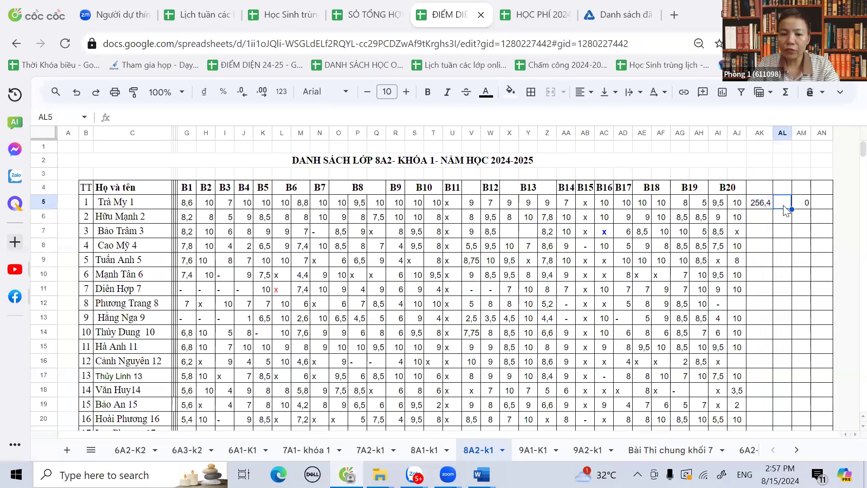
pyautogui.write('28')
pyautogui.click(784, 231)
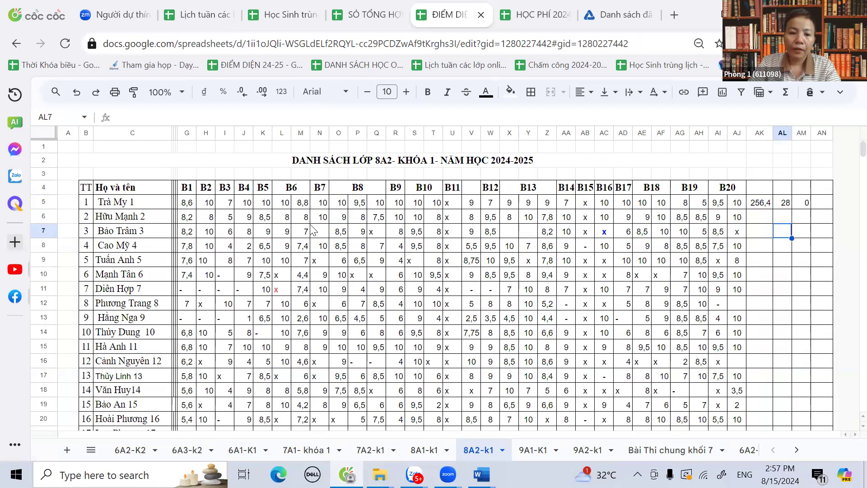
# - Total the second student's scores in AK6 with a SUM of G6:AJ6
pyautogui.moveTo(186, 217); pyautogui.dragTo(244, 216)
pyautogui.moveTo(344, 226); pyautogui.dragTo(744, 226)
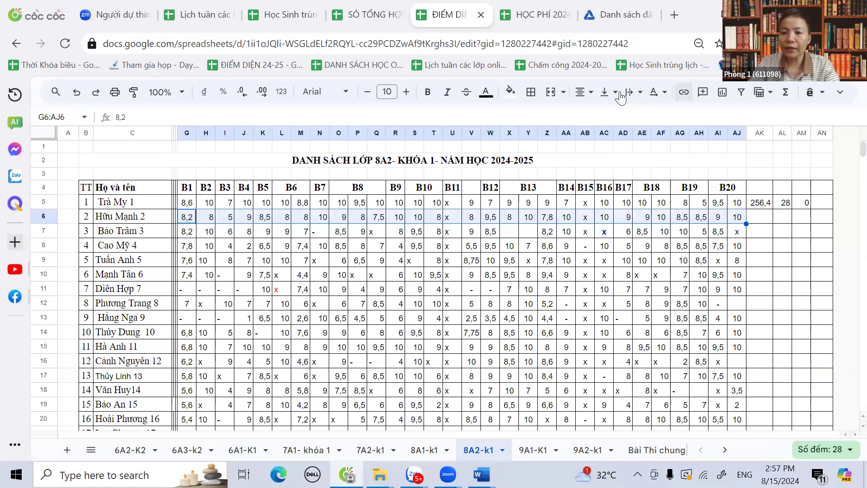
pyautogui.click(786, 95)
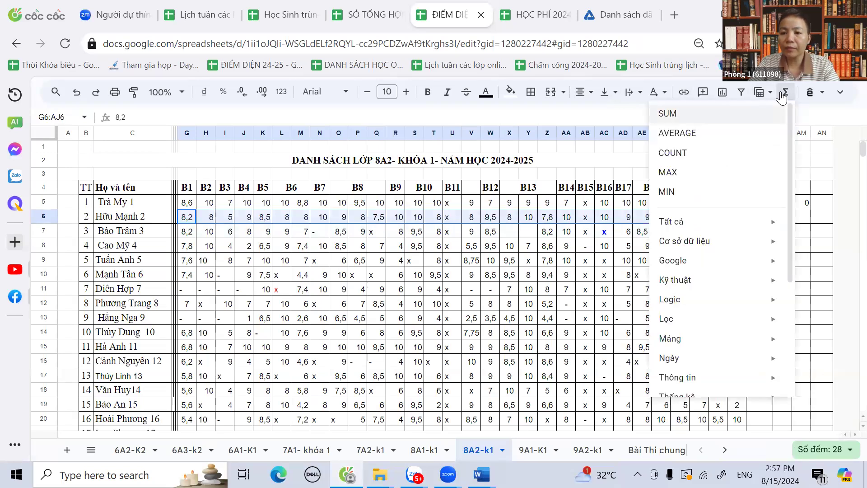
pyautogui.click(768, 114)
pyautogui.click(783, 352)
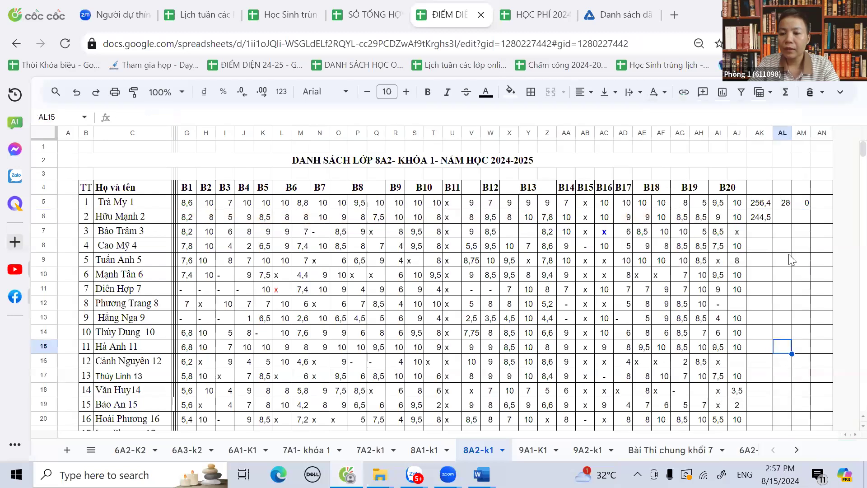
# - Enter the score count 28 in AL6 and 0 in AM6 for the second student
pyautogui.click(786, 221)
pyautogui.write('28')
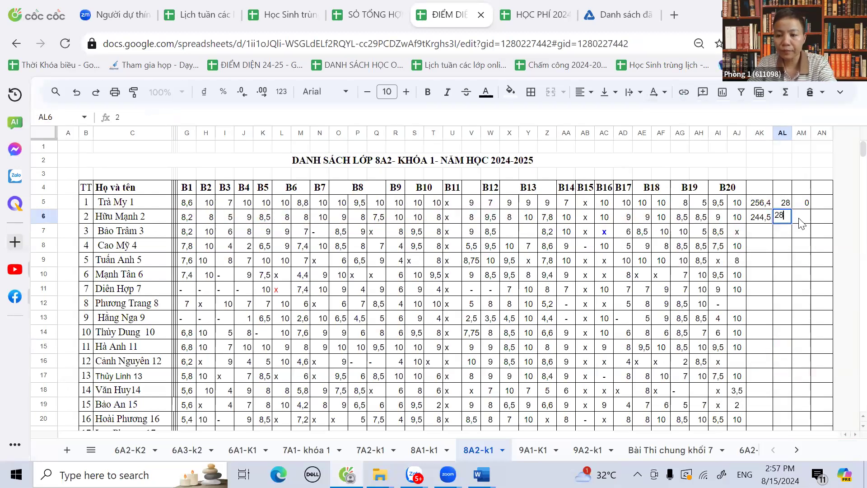
pyautogui.press('Tab')
pyautogui.write('0')
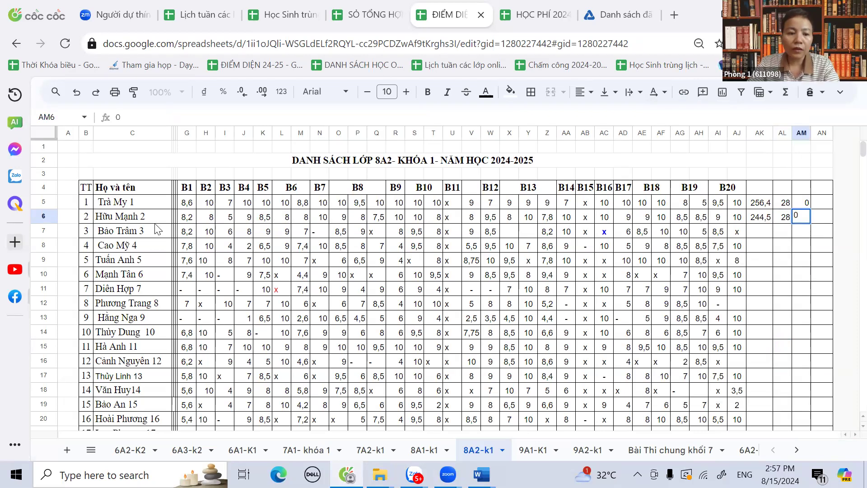
# - Check the third student's scores in row 7, including the blank B13 cells X7 and Y7
pyautogui.moveTo(512, 235); pyautogui.dragTo(667, 237)
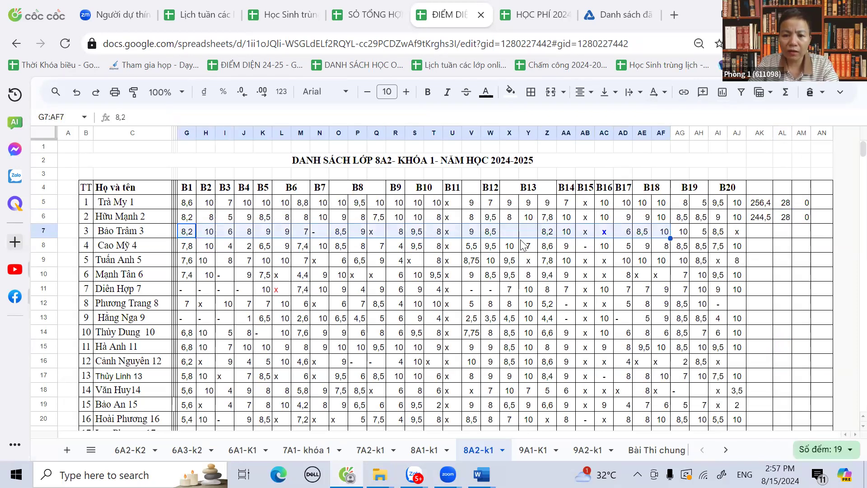
pyautogui.hotkey('ctrl', 'c')
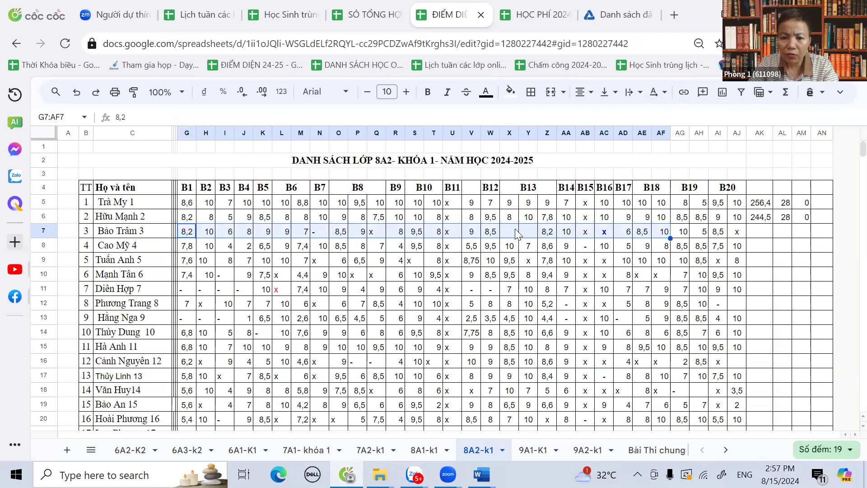
pyautogui.click(517, 237)
pyautogui.click(523, 239)
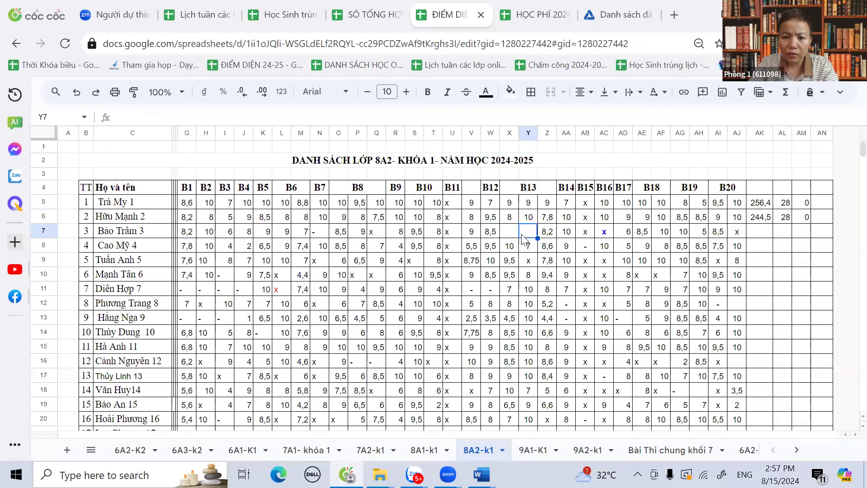
pyautogui.click(663, 233)
# - Total the third student's scores in AK7 with a SUM of G7:AJ7
pyautogui.moveTo(186, 232); pyautogui.dragTo(743, 238)
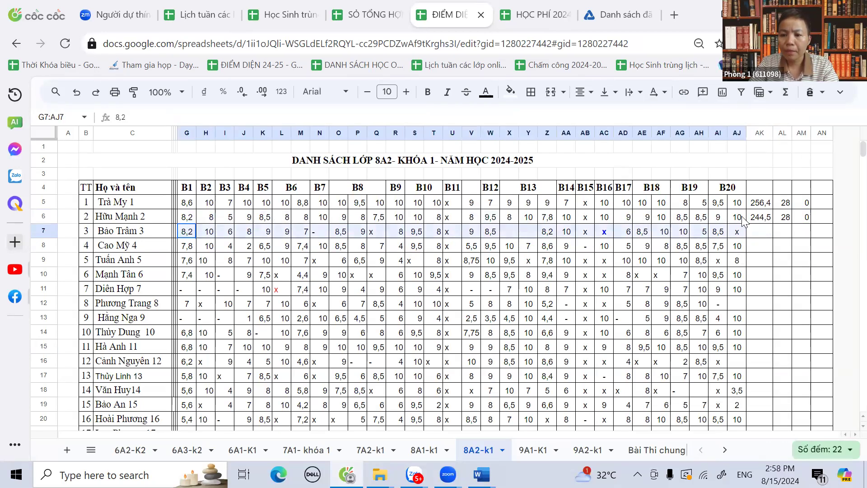
pyautogui.click(785, 93)
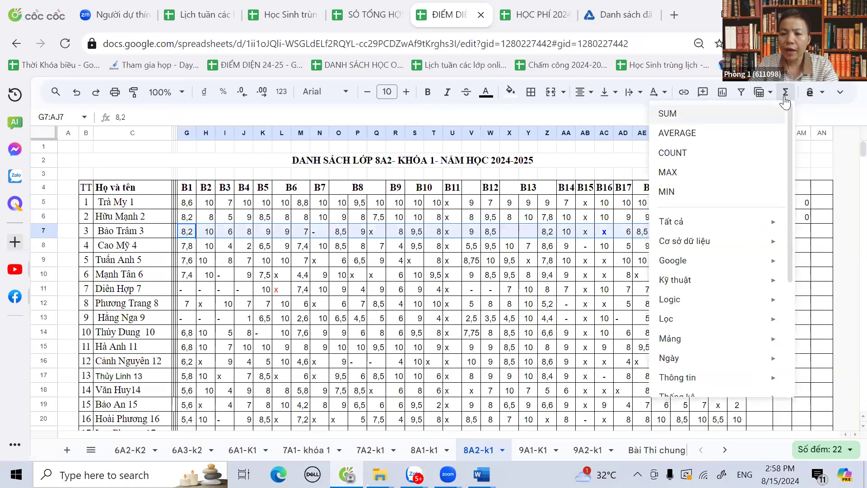
pyautogui.click(764, 113)
pyautogui.click(783, 319)
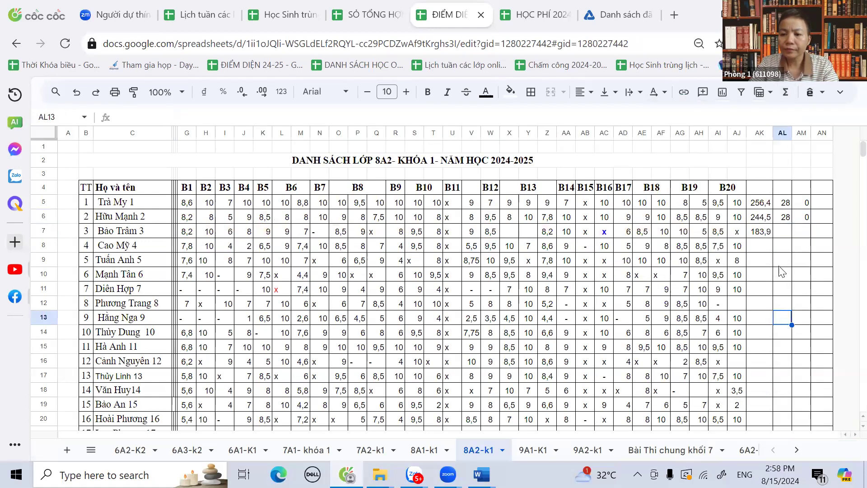
# - Enter the score count 22 in AL7 and 1 in AM7 for the third student
pyautogui.click(786, 232)
pyautogui.write('22')
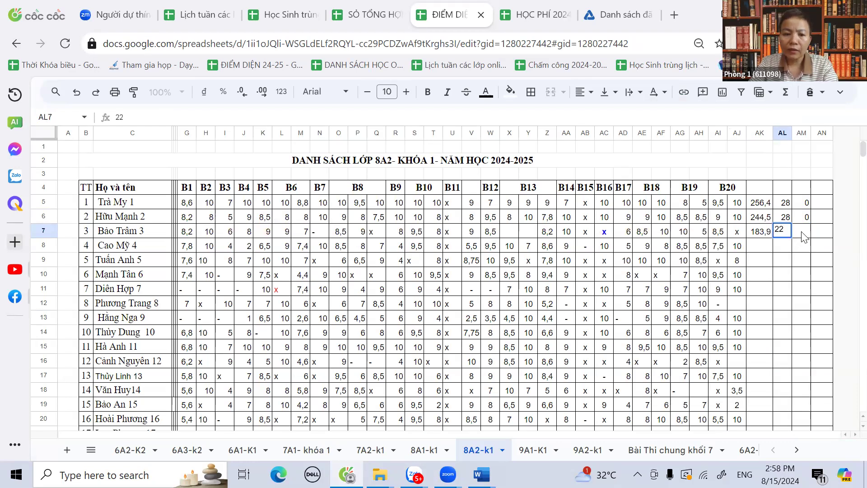
pyautogui.click(803, 236)
pyautogui.write('1')
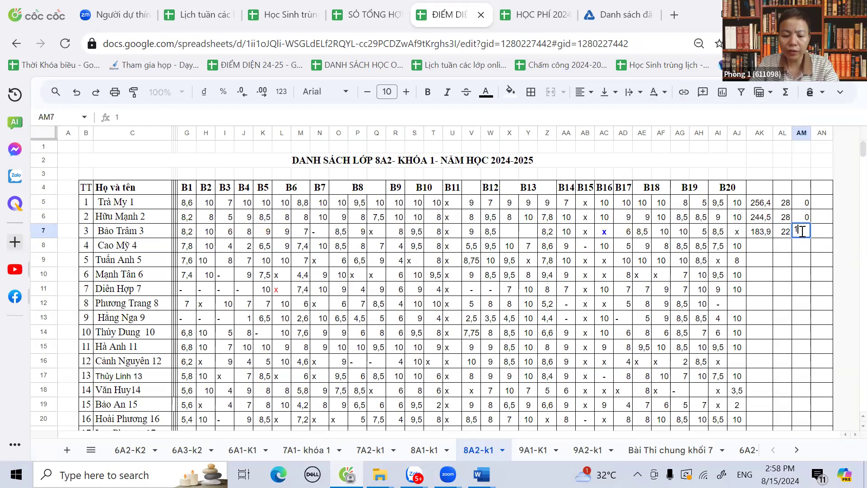
# - Complete the third student's absence entry in AM7 as 1b-1 and recheck the scores in G7:AJ7
pyautogui.write('b-1')
pyautogui.click(803, 275)
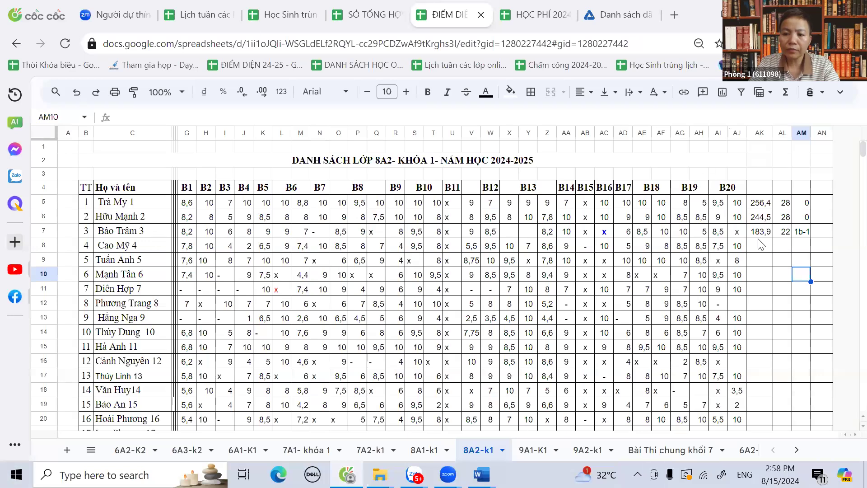
pyautogui.moveTo(187, 231); pyautogui.dragTo(739, 235)
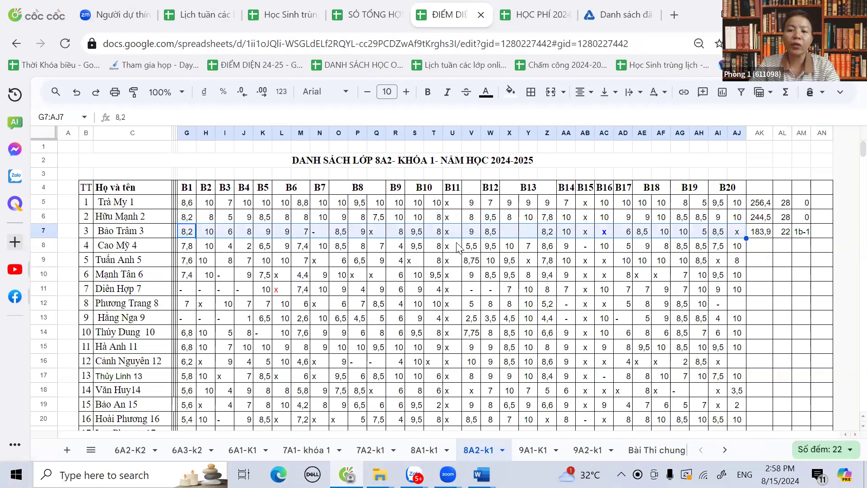
# - Total the fourth student's scores in AK8 with a SUM of G8:AJ8
pyautogui.moveTo(188, 247); pyautogui.dragTo(743, 248)
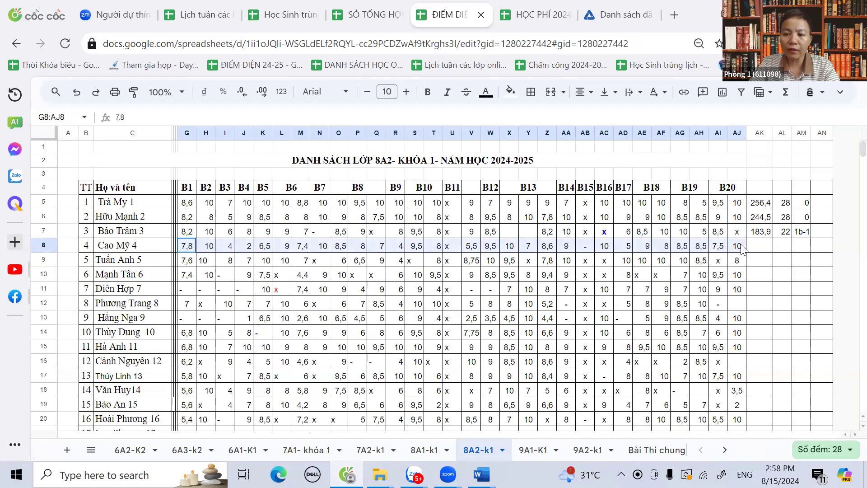
pyautogui.click(787, 93)
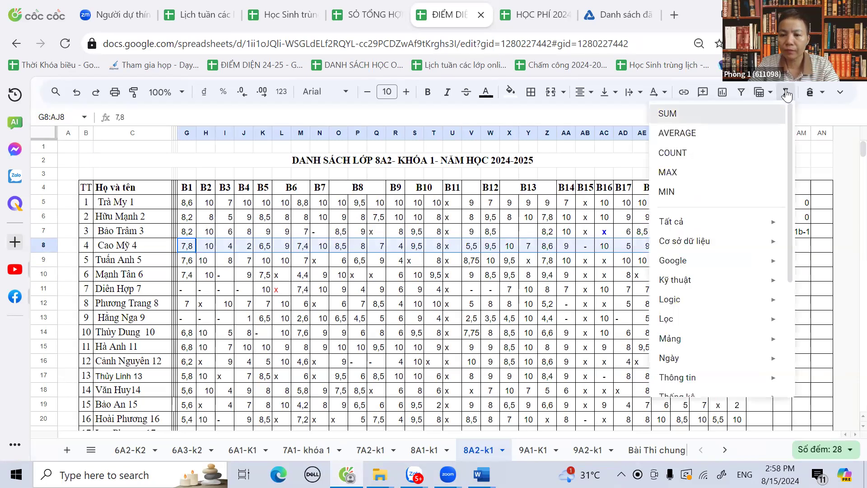
pyautogui.click(669, 113)
pyautogui.click(783, 362)
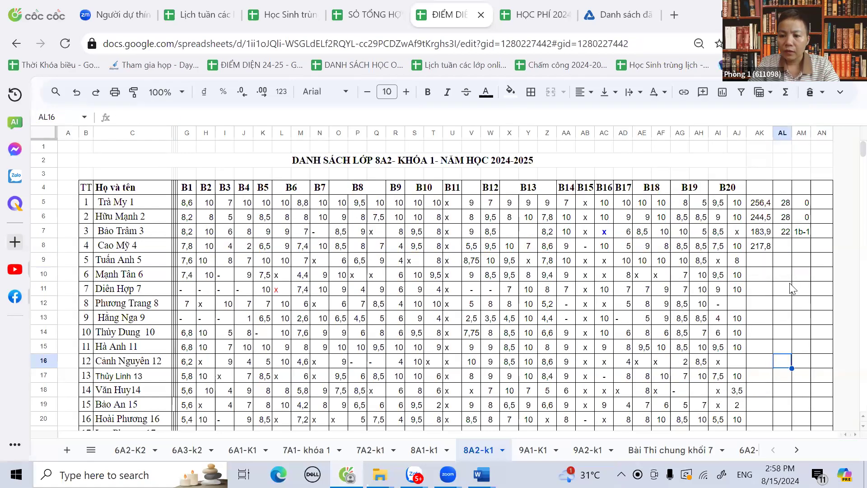
# - Check the score count of G8:AJ8, then enter 28 in AL8 and the absences 1b-0 in AM8 for the fourth student
pyautogui.click(789, 249)
pyautogui.moveTo(187, 246); pyautogui.dragTo(734, 251)
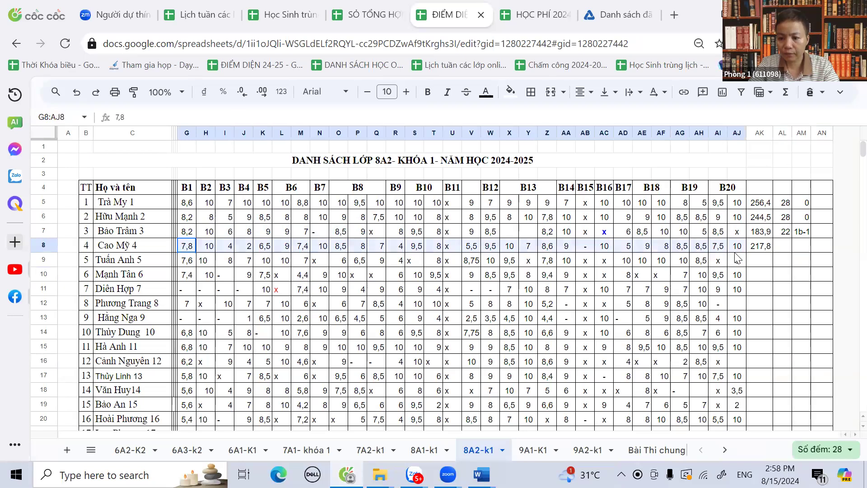
pyautogui.click(780, 248)
pyautogui.write('28')
pyautogui.click(800, 252)
pyautogui.write('1')
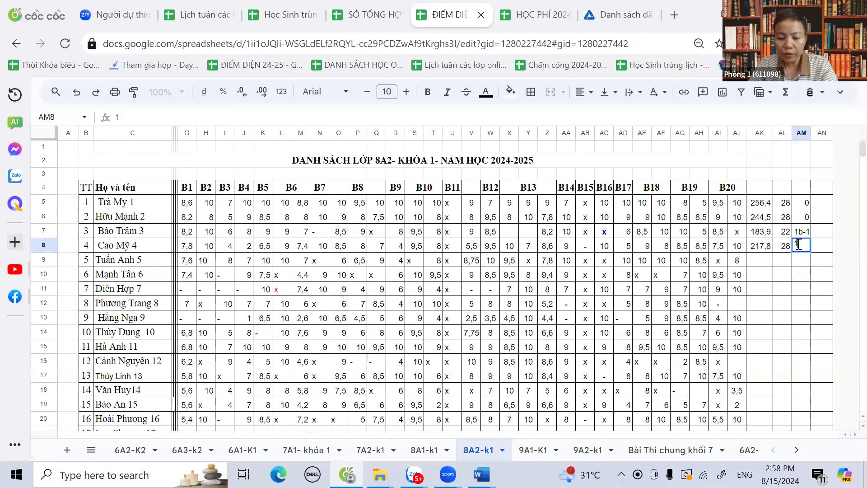
pyautogui.write('b-0')
pyautogui.click(800, 275)
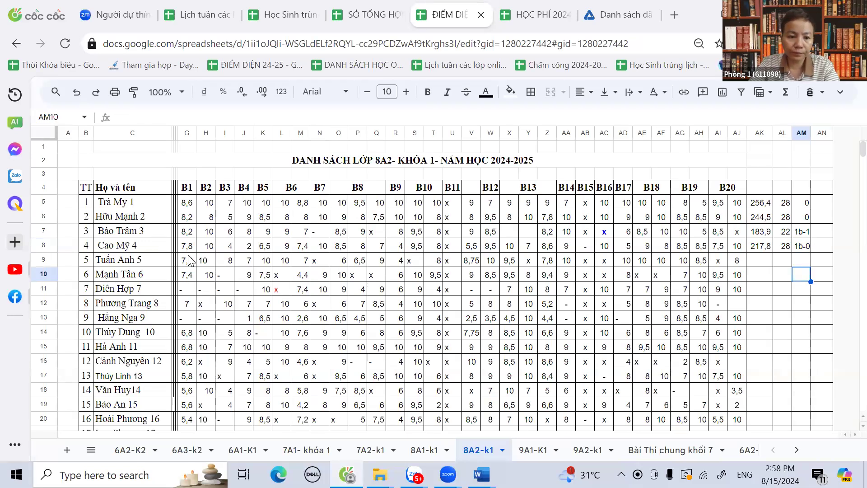
# - Total the fifth student's scores in AK9 with a SUM of G9:AJ9
pyautogui.moveTo(190, 263); pyautogui.dragTo(742, 265)
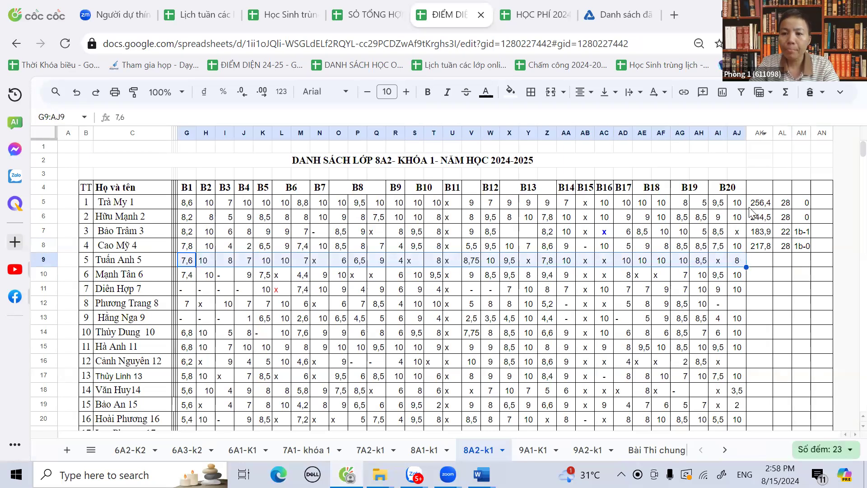
pyautogui.click(786, 95)
pyautogui.click(785, 113)
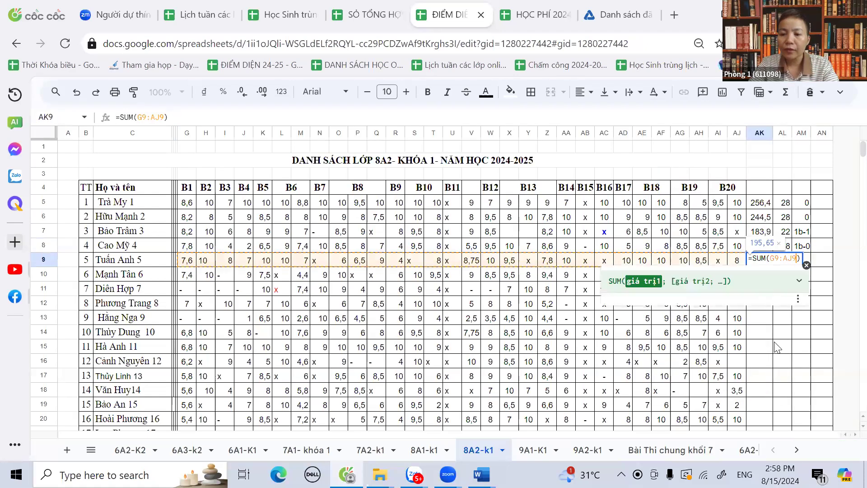
pyautogui.click(782, 334)
# - Enter the score count 23 in AL9 and 0 absences in AM9 for the fifth student
pyautogui.click(786, 266)
pyautogui.write('23')
pyautogui.click(784, 318)
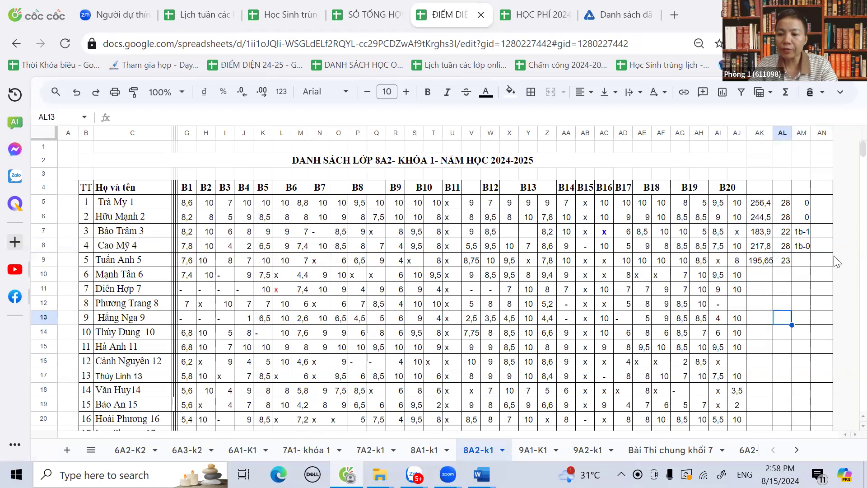
pyautogui.click(807, 263)
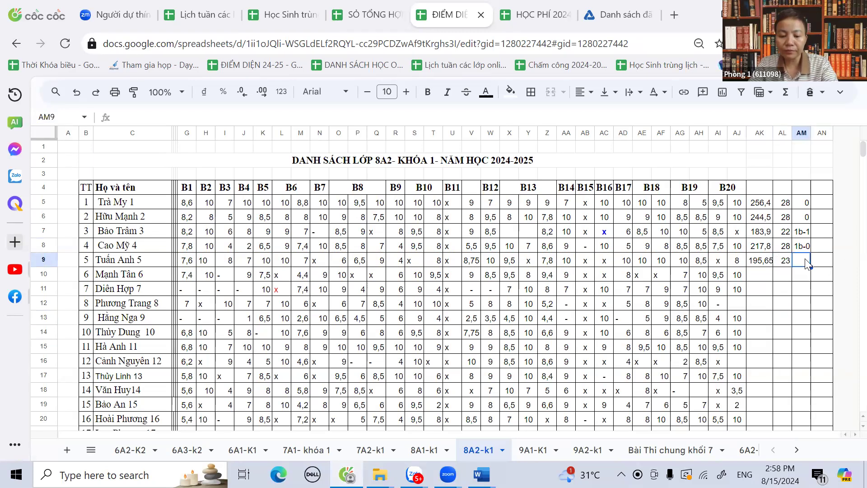
pyautogui.write('0')
pyautogui.press('Return')
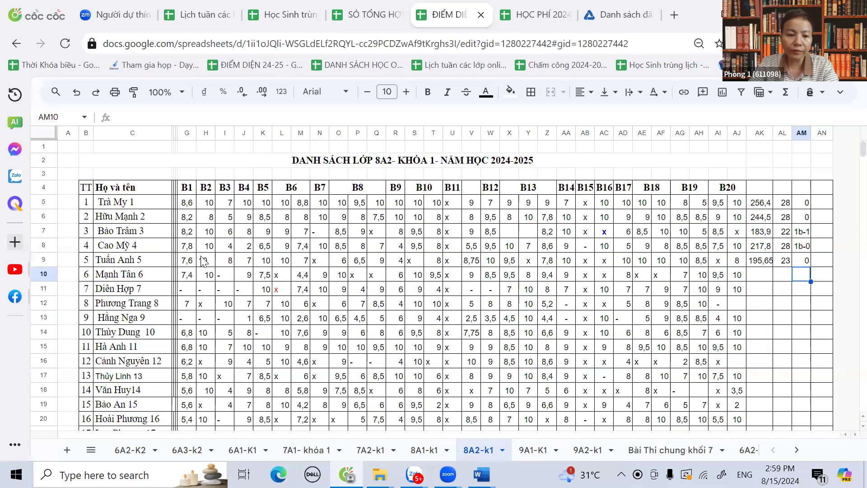
# - Total the sixth student's scores in AK10 with a SUM of G10:AJ10
pyautogui.moveTo(181, 279); pyautogui.dragTo(740, 283)
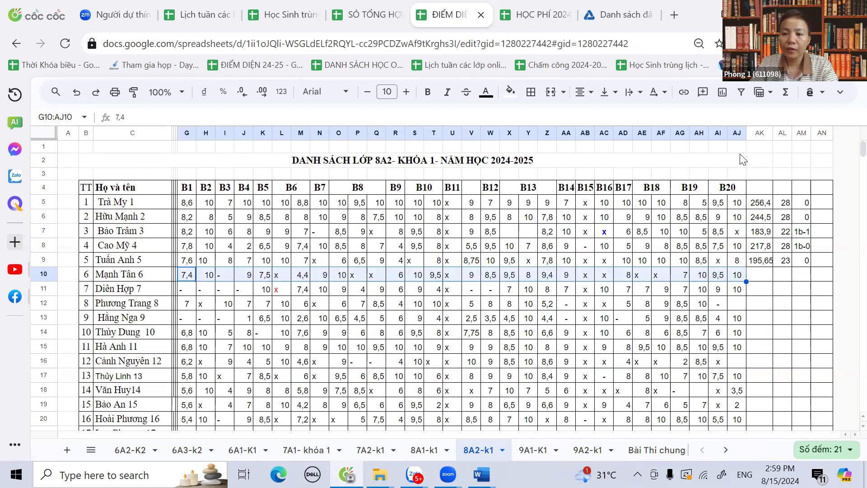
pyautogui.click(786, 93)
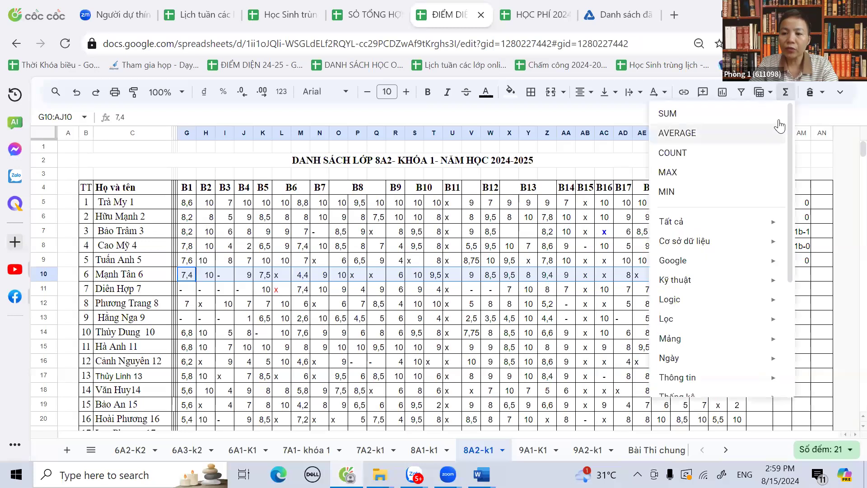
pyautogui.click(669, 113)
pyautogui.click(791, 396)
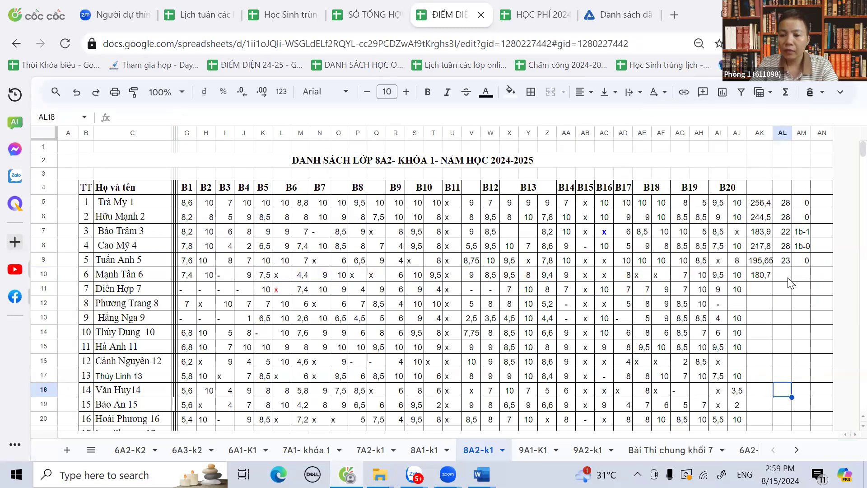
# - Enter the score count 21 in AL10 and the absences 1b-1 in AM10 for the sixth student
pyautogui.click(785, 279)
pyautogui.write('21')
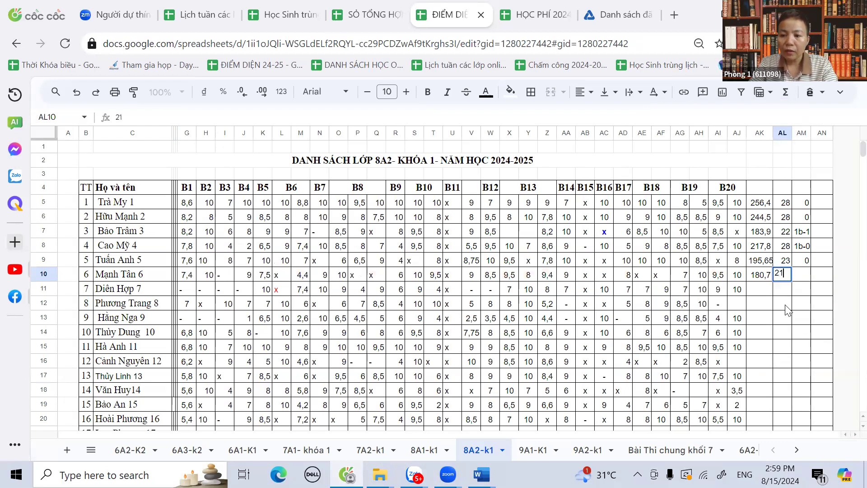
pyautogui.click(785, 303)
pyautogui.click(803, 276)
pyautogui.write('1')
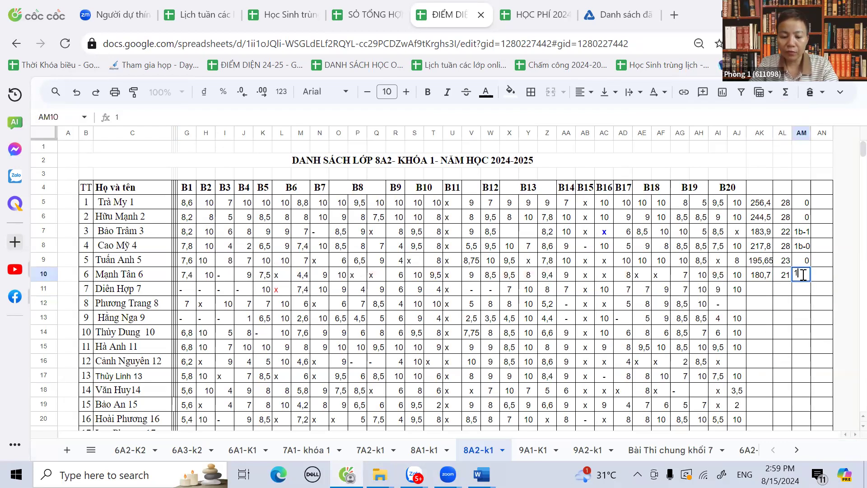
pyautogui.write('b-1')
pyautogui.click(801, 309)
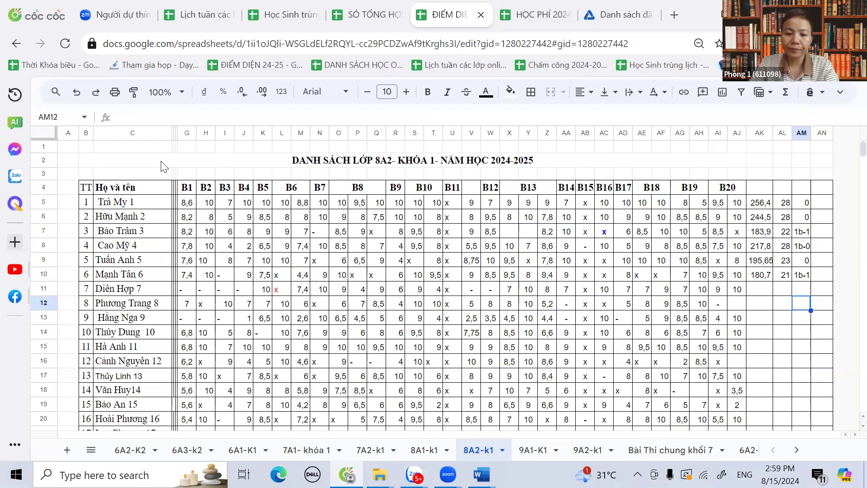
# - Count the seventh student's absence dashes in row 11 and enter 5b-6 in AM11
pyautogui.moveTo(190, 292); pyautogui.dragTo(247, 297)
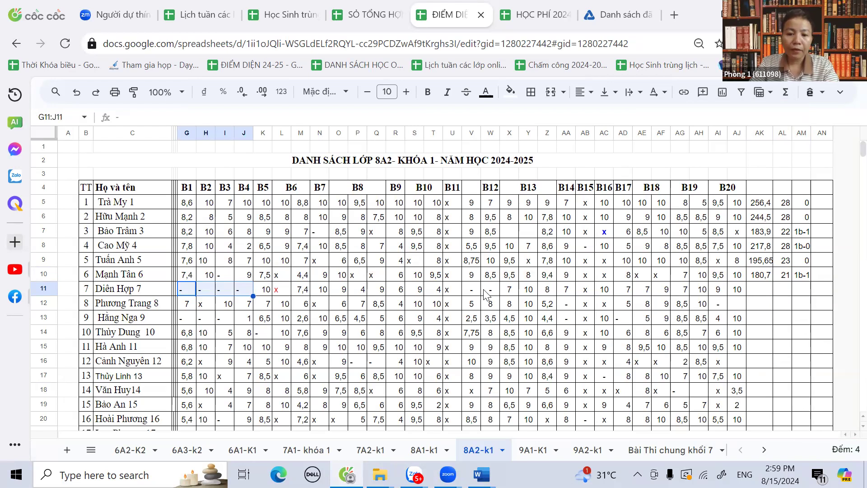
pyautogui.click(802, 290)
pyautogui.write('5')
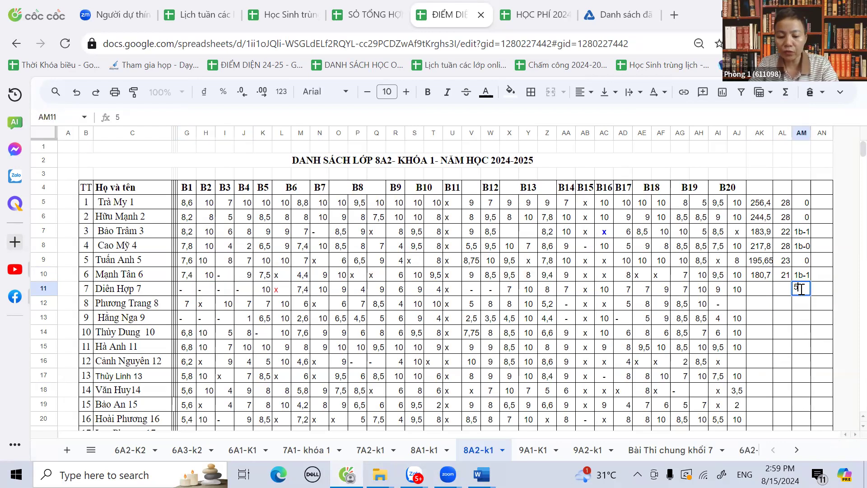
pyautogui.write('b-6')
pyautogui.click(385, 396)
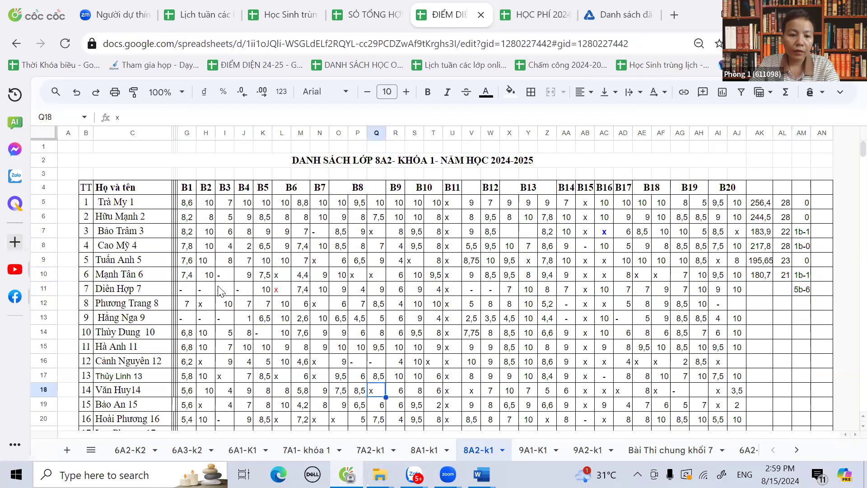
# - Total the seventh student's scores in AK11 with a SUM of K11:AJ11
pyautogui.click(263, 289)
pyautogui.moveTo(293, 293); pyautogui.dragTo(744, 297)
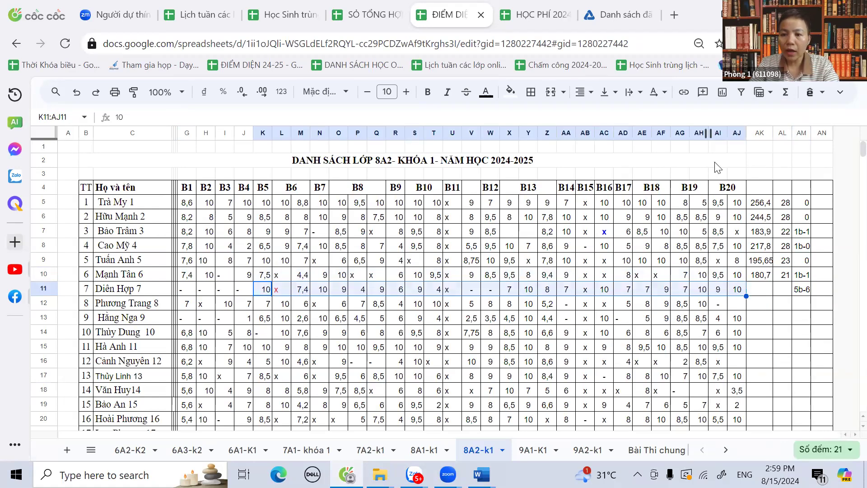
pyautogui.click(786, 93)
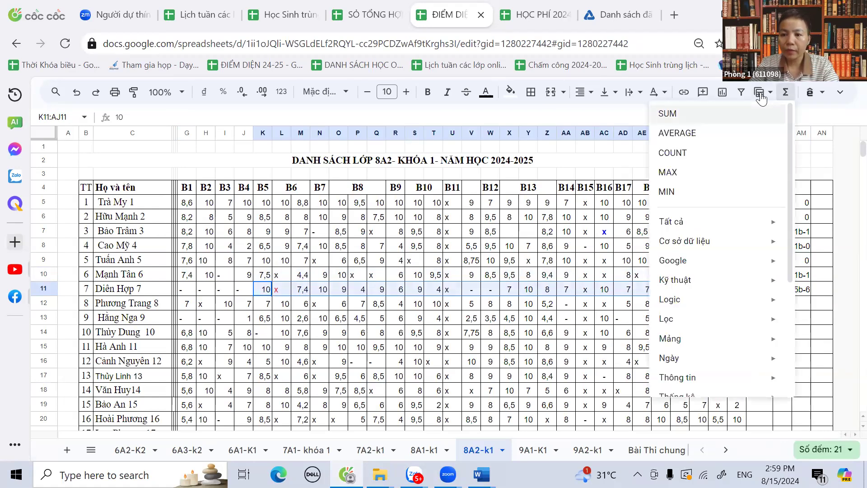
pyautogui.click(705, 112)
pyautogui.click(794, 397)
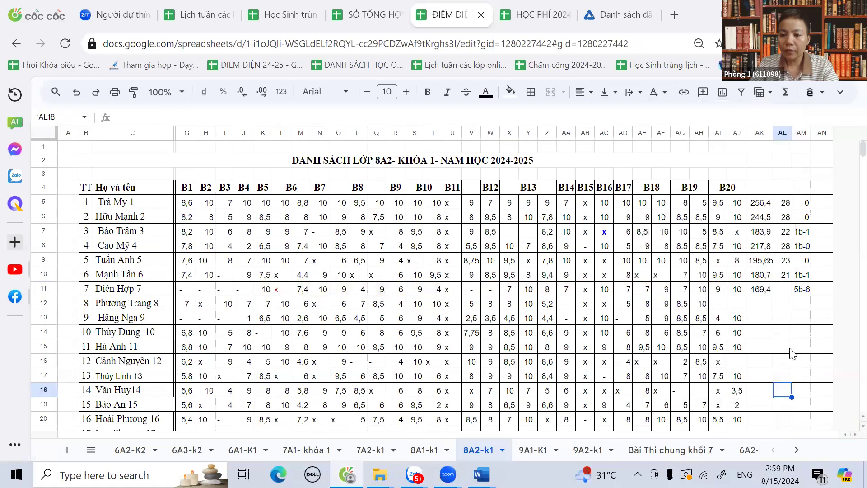
# - Enter the score count 21 in AL11 for the seventh student
pyautogui.click(782, 290)
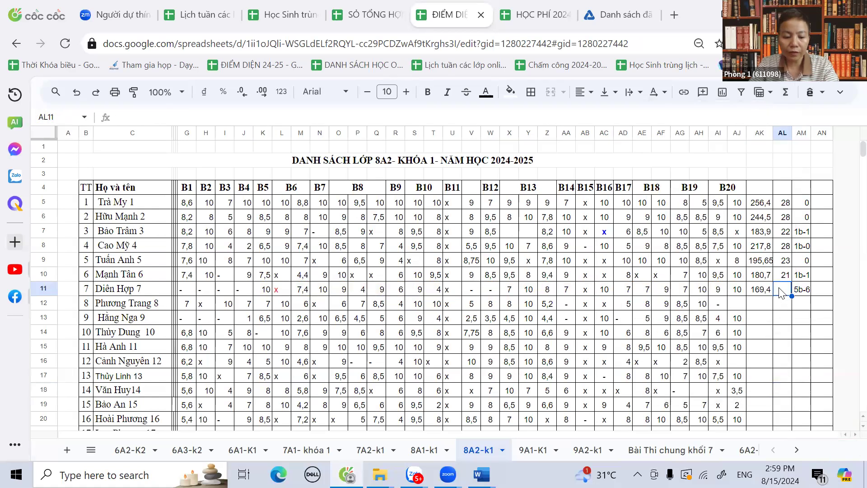
pyautogui.write('21')
pyautogui.click(784, 332)
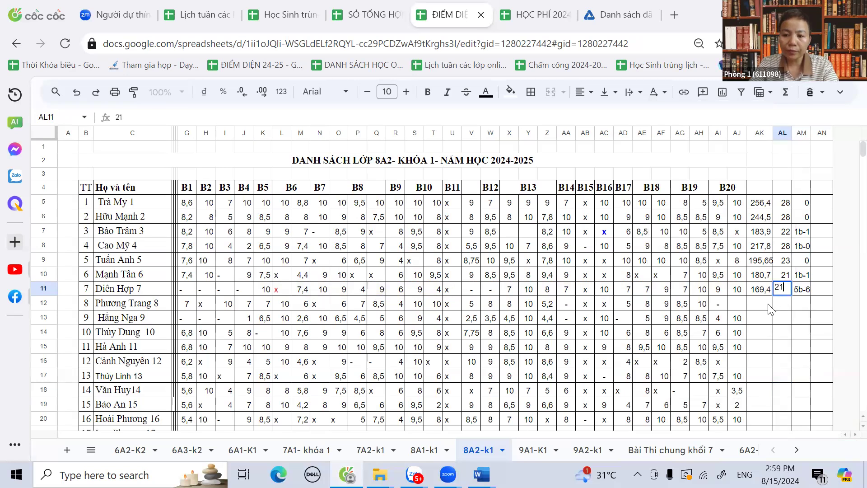
# - Total the eighth student's scores in AK12 with a SUM of G12:AJ12
pyautogui.moveTo(187, 303); pyautogui.dragTo(736, 308)
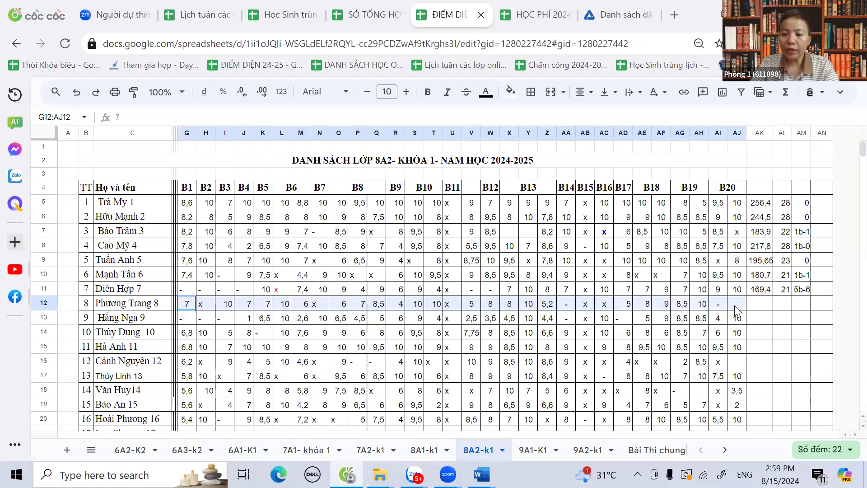
pyautogui.moveTo(735, 308); pyautogui.dragTo(736, 309)
pyautogui.click(789, 92)
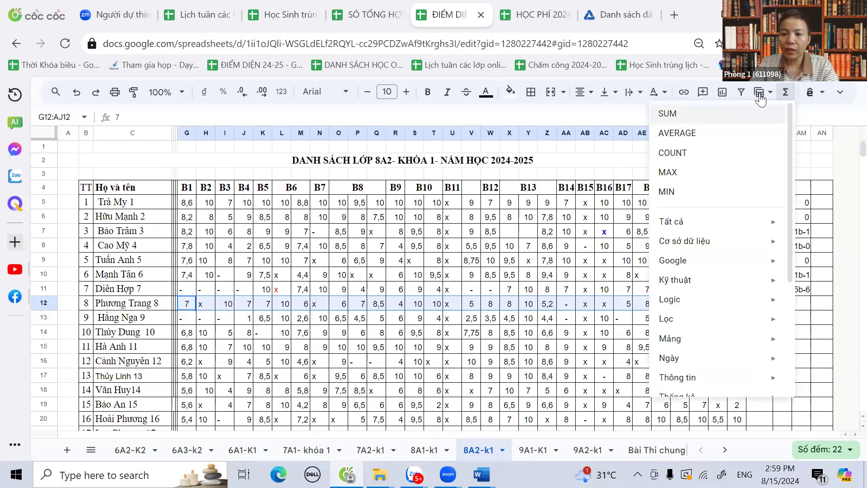
pyautogui.click(668, 114)
pyautogui.click(804, 419)
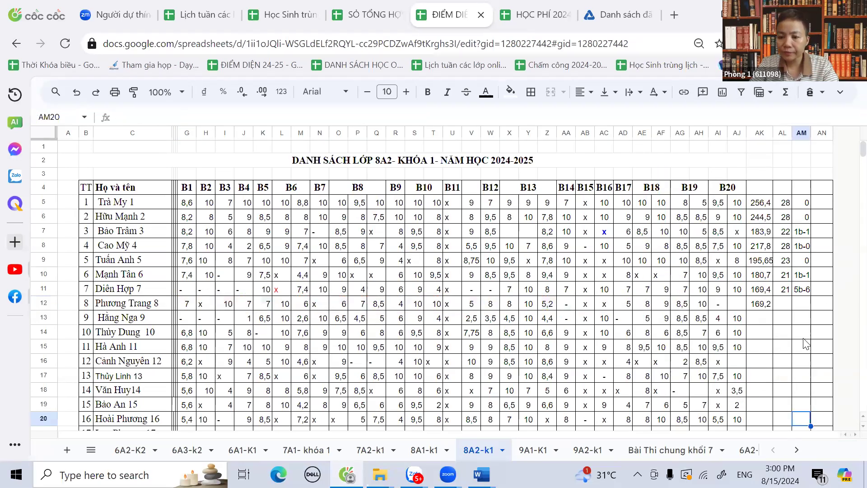
# - Enter the absences 2b-3 in AM12 and the score count 22 in AL12 for the eighth student
pyautogui.click(802, 305)
pyautogui.write('2b-3')
pyautogui.click(783, 309)
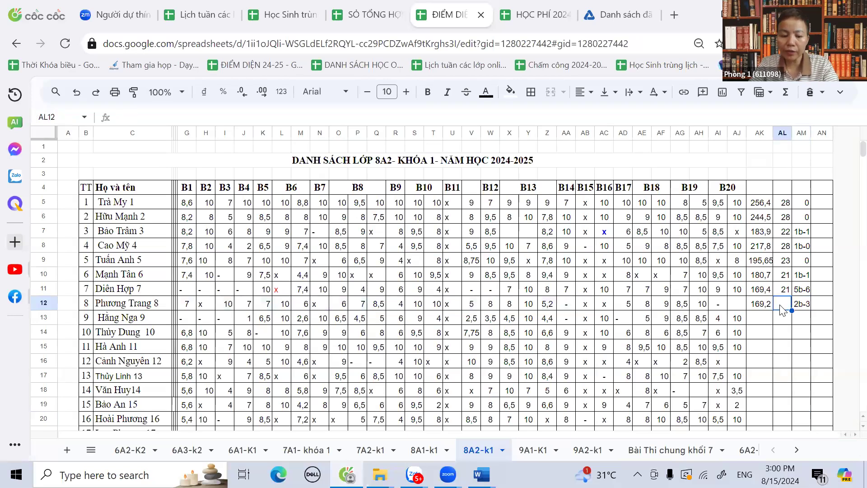
pyautogui.write('22')
pyautogui.click(800, 360)
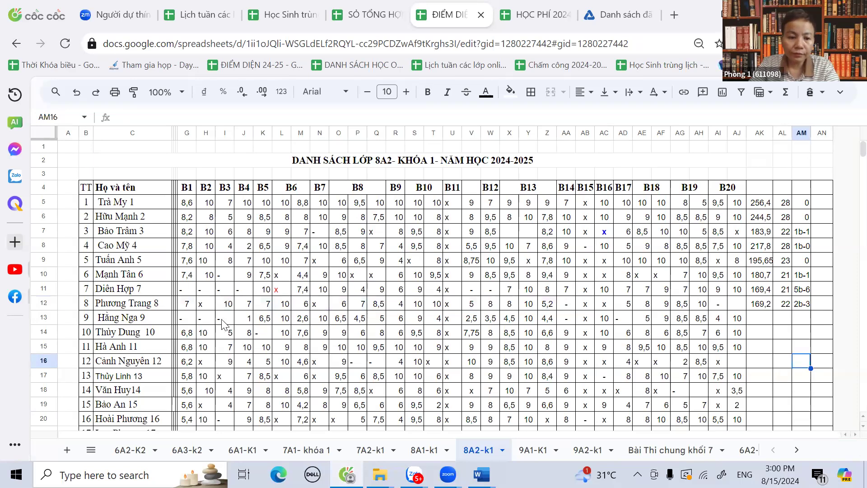
# - Check the ninth student's absences across row 13 and enter 5b-5 in AM13
pyautogui.moveTo(181, 321); pyautogui.dragTo(224, 323)
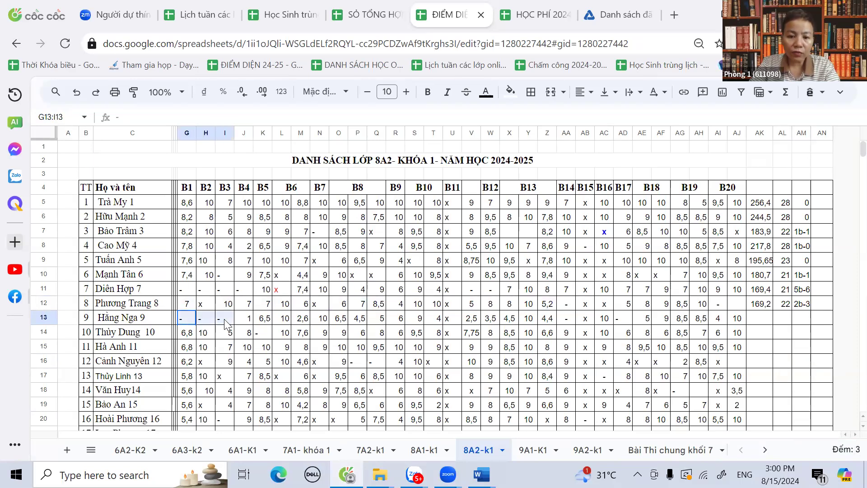
pyautogui.moveTo(224, 323); pyautogui.dragTo(623, 326)
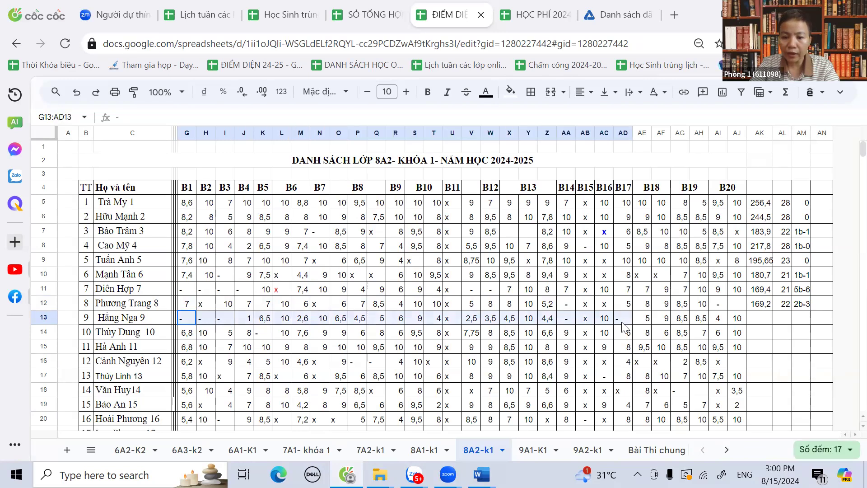
pyautogui.click(802, 320)
pyautogui.write('5b')
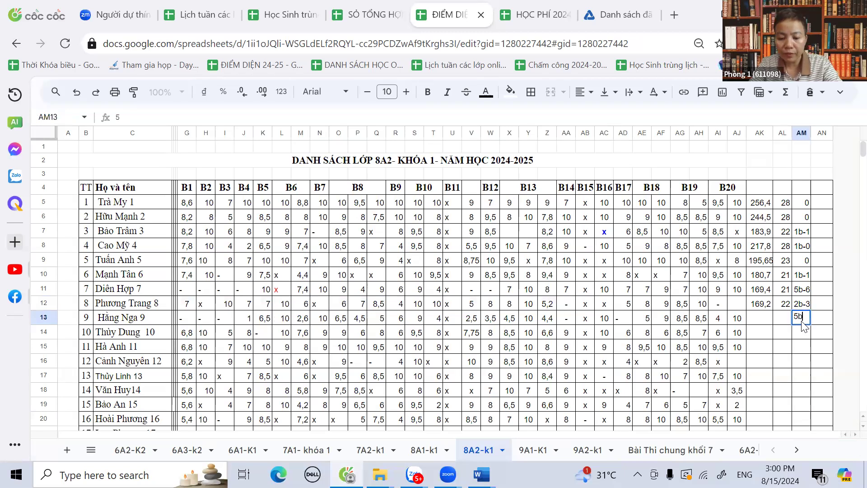
pyautogui.write('-5')
pyautogui.click(770, 364)
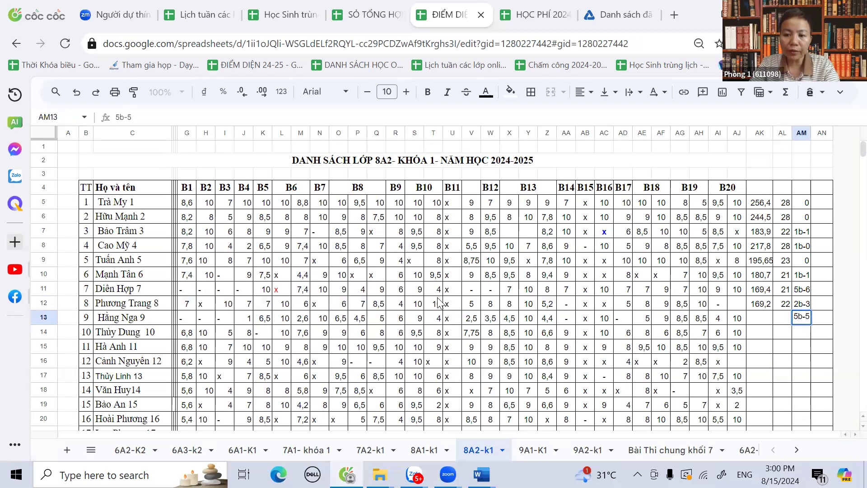
# - Total the ninth student's scores in AK13 with a SUM of G13:AJ13 and enter the score count 23 in AL13
pyautogui.moveTo(194, 320); pyautogui.dragTo(741, 329)
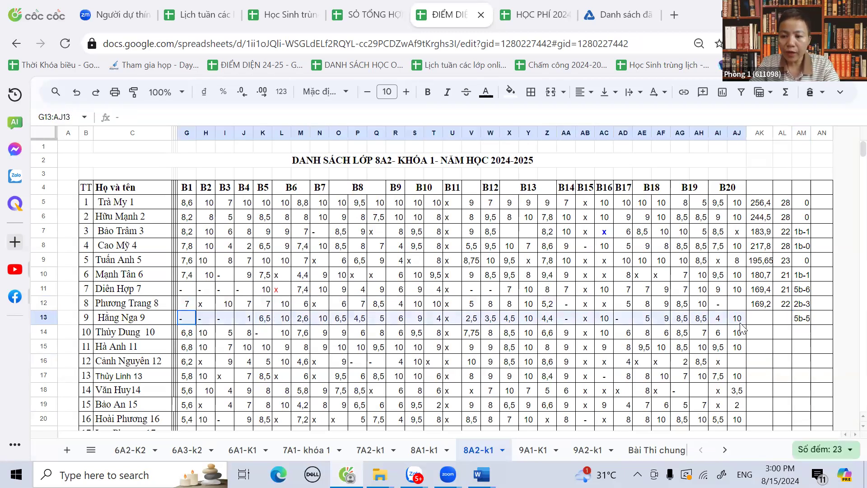
pyautogui.click(786, 93)
pyautogui.click(668, 113)
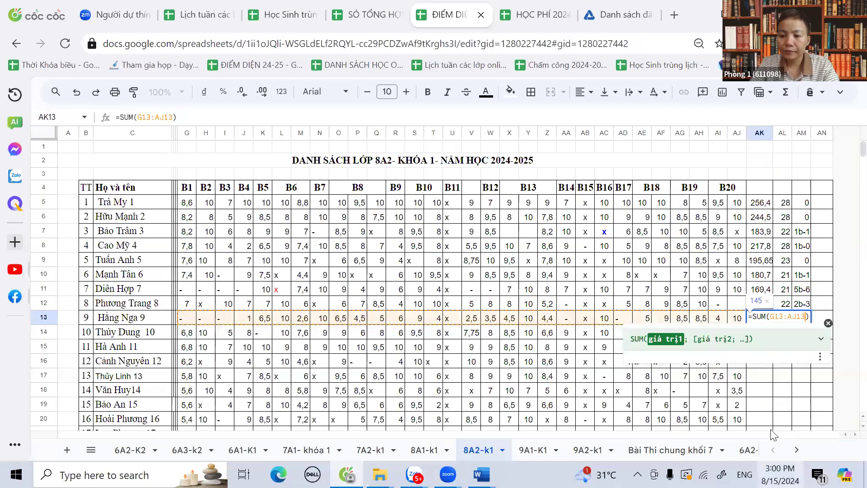
pyautogui.press('Return')
pyautogui.click(786, 318)
pyautogui.write('23')
pyautogui.click(783, 361)
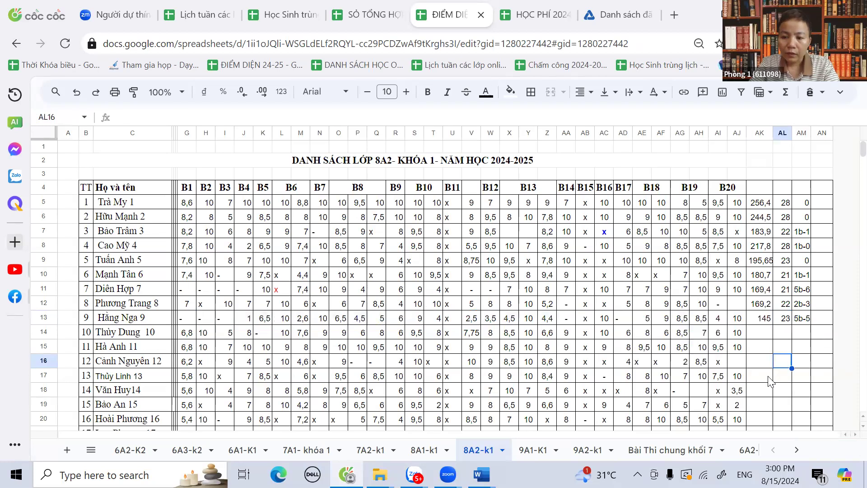
# - Total the tenth student's scores in AK14 with a SUM of G14:AJ14
pyautogui.moveTo(188, 334); pyautogui.dragTo(746, 342)
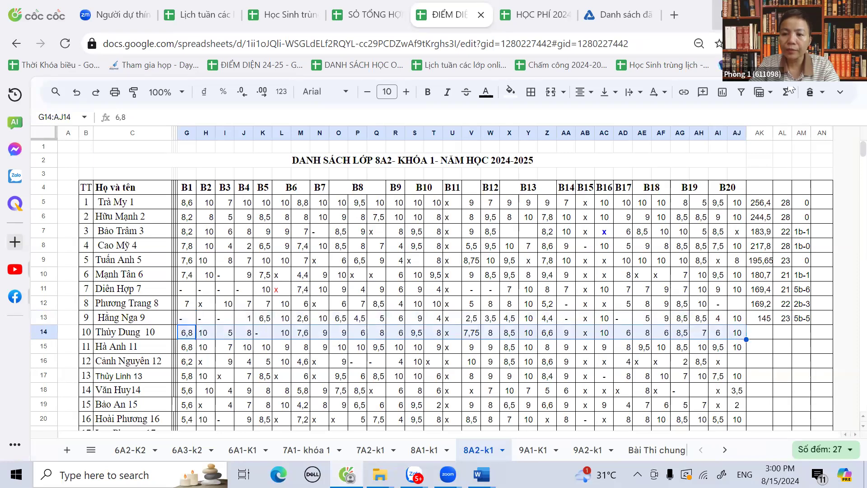
pyautogui.click(786, 92)
pyautogui.click(668, 114)
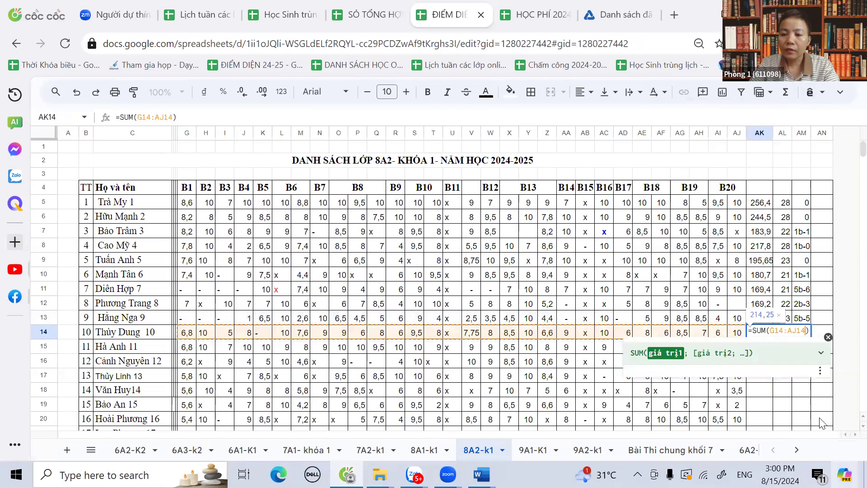
# - Enter the score count 27 in AL14 and the absences 1b-1 in AM14 for the tenth student
pyautogui.click(784, 335)
pyautogui.write('27')
pyautogui.click(801, 336)
pyautogui.write('1b-1')
pyautogui.moveTo(802, 361); pyautogui.dragTo(802, 377)
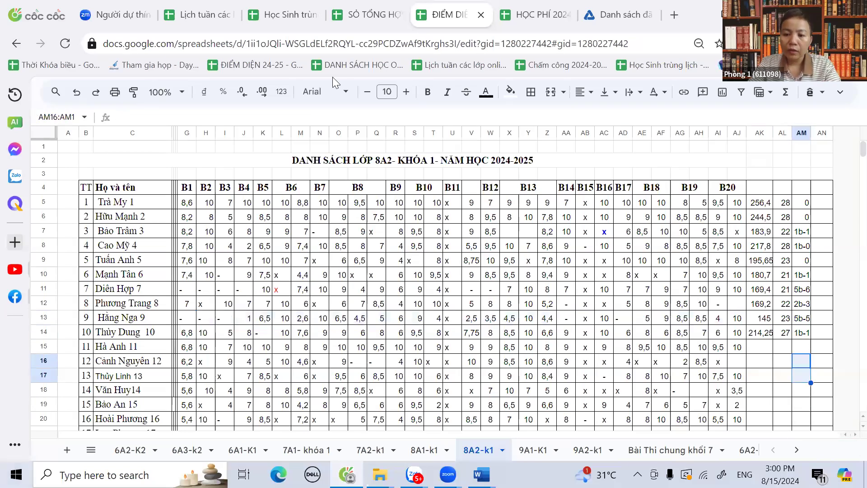
# - Total the eleventh student's scores in AK15 with a SUM of G15:AJ15
pyautogui.scroll(-2, 534, 379)
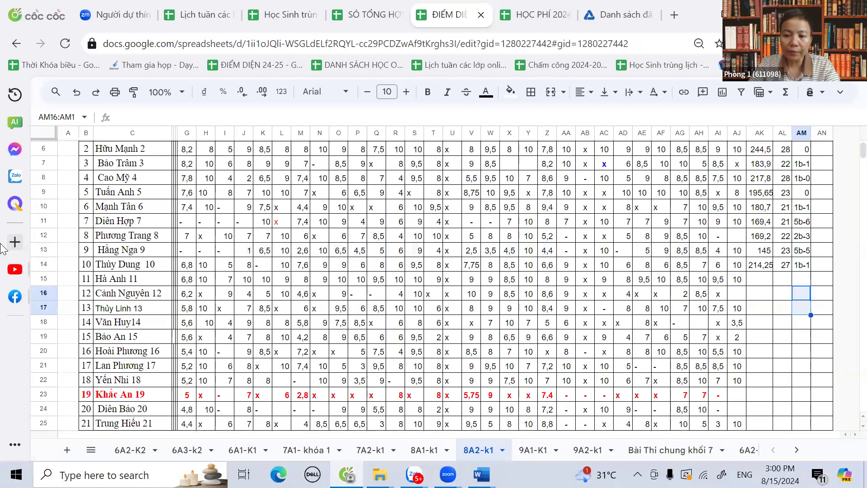
pyautogui.click(470, 311)
pyautogui.moveTo(186, 283); pyautogui.dragTo(743, 281)
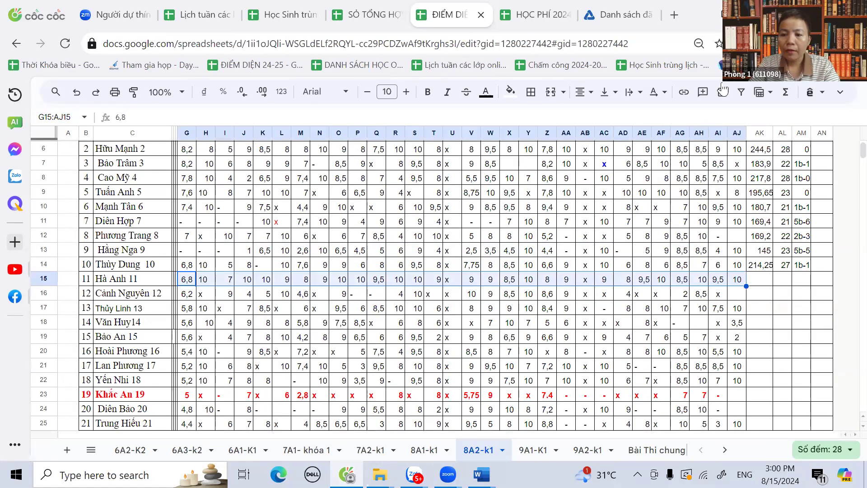
pyautogui.click(786, 92)
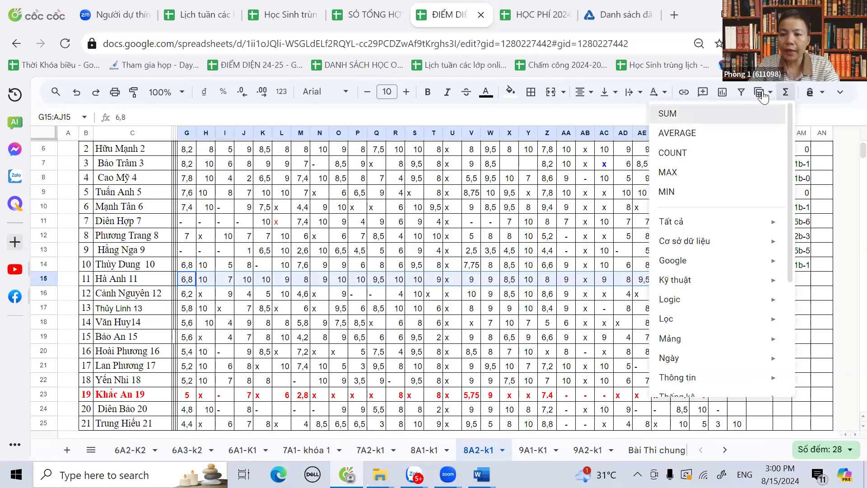
pyautogui.click(668, 114)
pyautogui.click(804, 382)
# - Enter the score count 28 in AL15 and the absences 0 in AM15 for the eleventh student
pyautogui.click(784, 283)
pyautogui.write('28')
pyautogui.press('Tab')
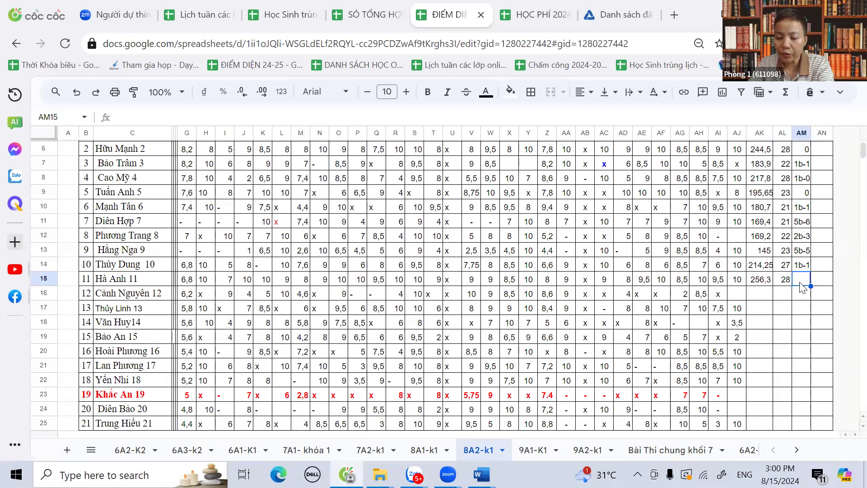
pyautogui.write('0')
pyautogui.click(802, 322)
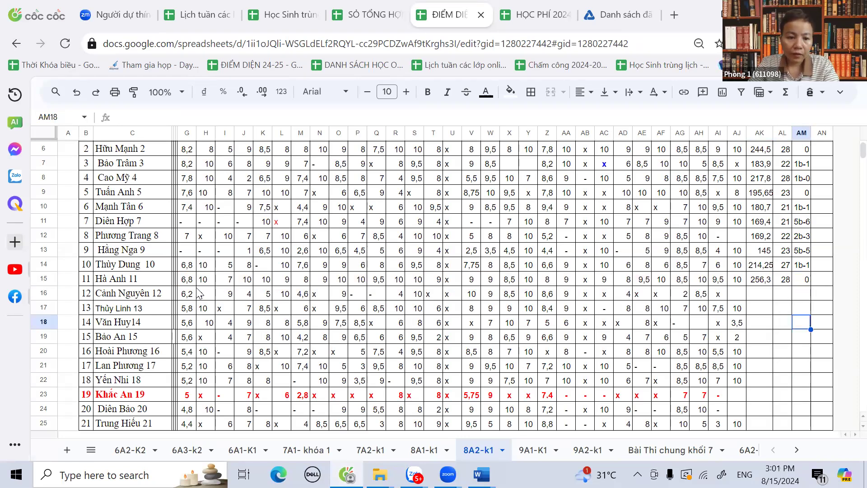
# - Total the twelfth student's scores in AK16 with a SUM of G16:AJ16
pyautogui.moveTo(189, 299); pyautogui.dragTo(736, 301)
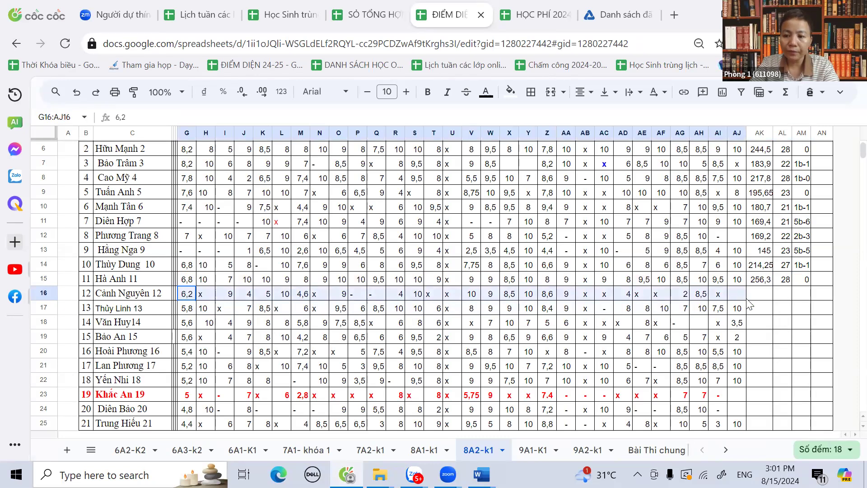
pyautogui.moveTo(748, 302); pyautogui.dragTo(745, 300)
pyautogui.click(784, 93)
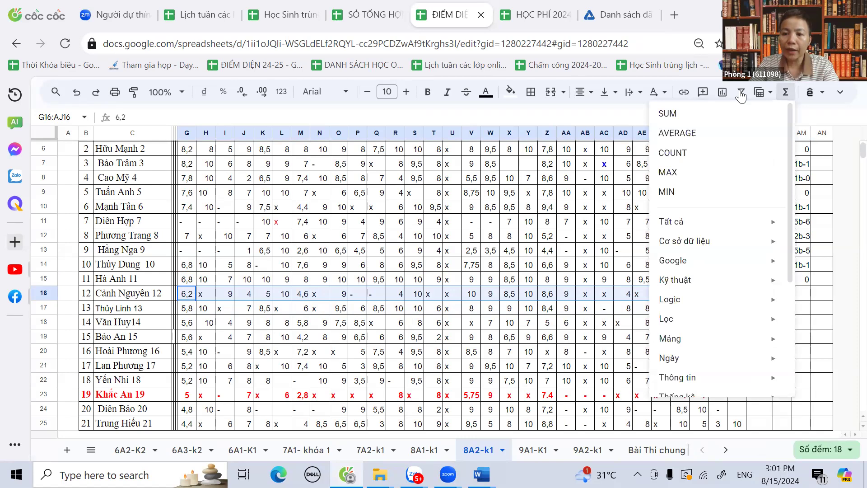
pyautogui.click(764, 113)
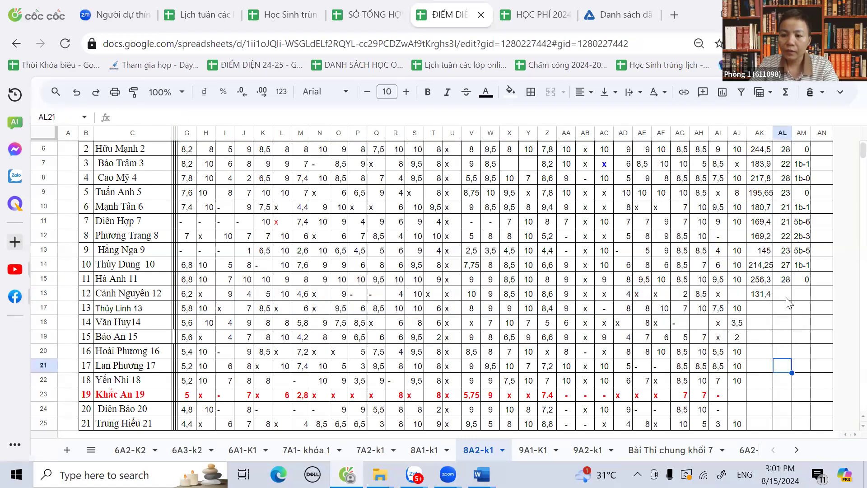
# - Enter the score count 18 in AL16 and the absences 2b-2 in AM16 for the twelfth student
pyautogui.click(786, 293)
pyautogui.write('18')
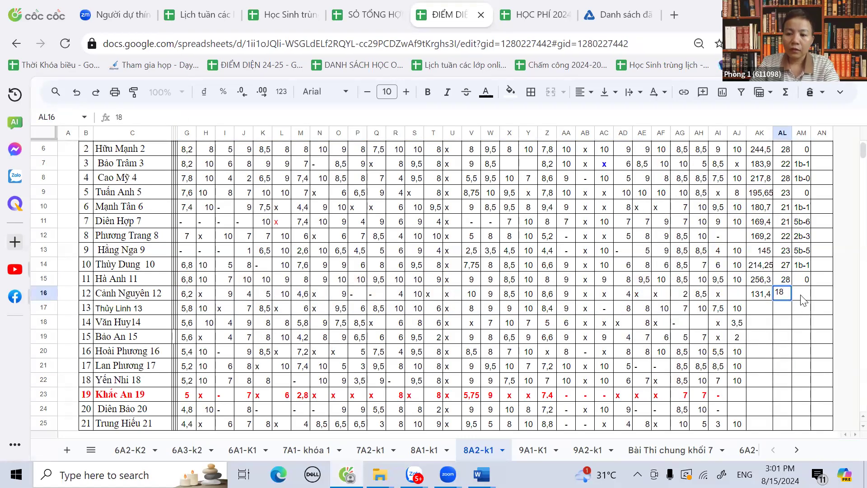
pyautogui.click(801, 296)
pyautogui.write('2b-2')
pyautogui.click(802, 324)
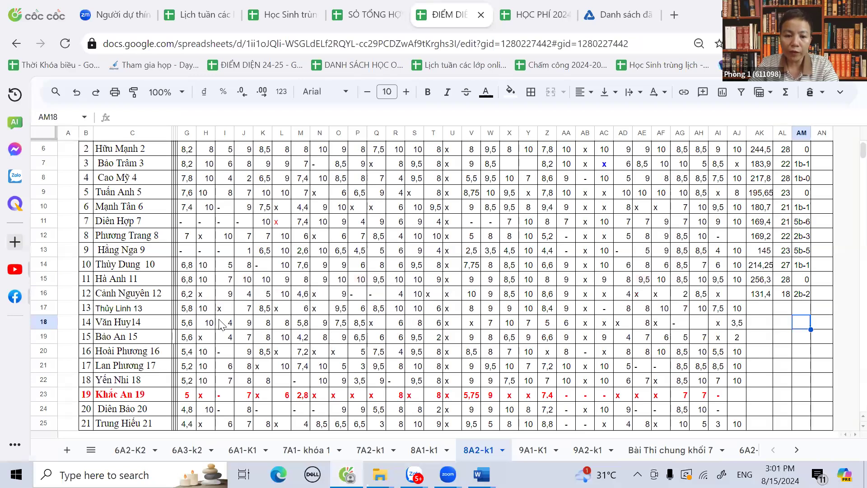
pyautogui.moveTo(191, 310); pyautogui.dragTo(737, 294)
pyautogui.click(786, 92)
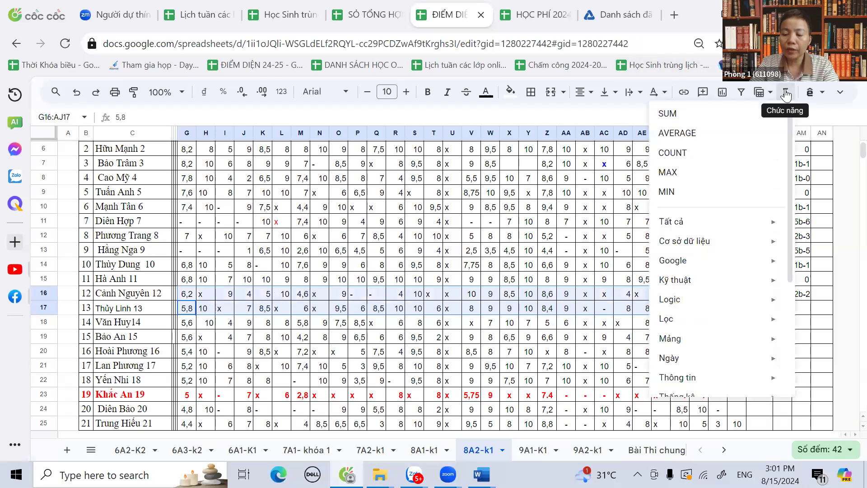
pyautogui.click(509, 351)
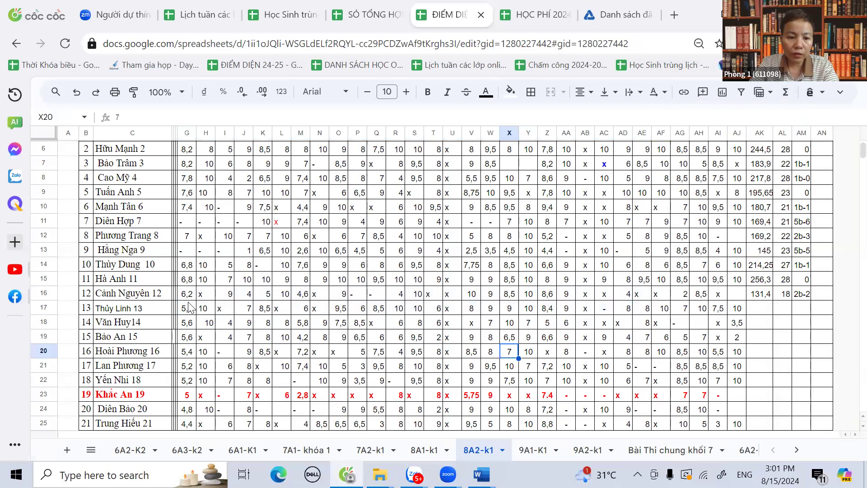
# - Total the thirteenth student's scores in AK17 with a SUM of G17:AJ17
pyautogui.moveTo(184, 311); pyautogui.dragTo(740, 312)
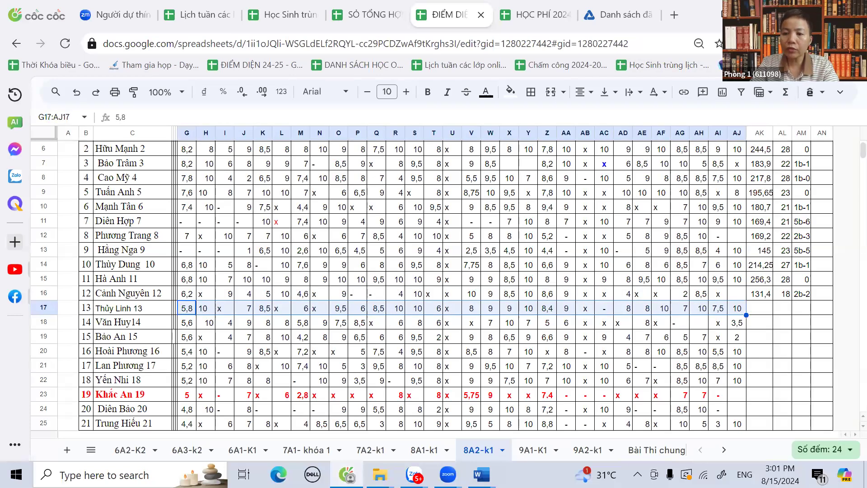
pyautogui.click(787, 96)
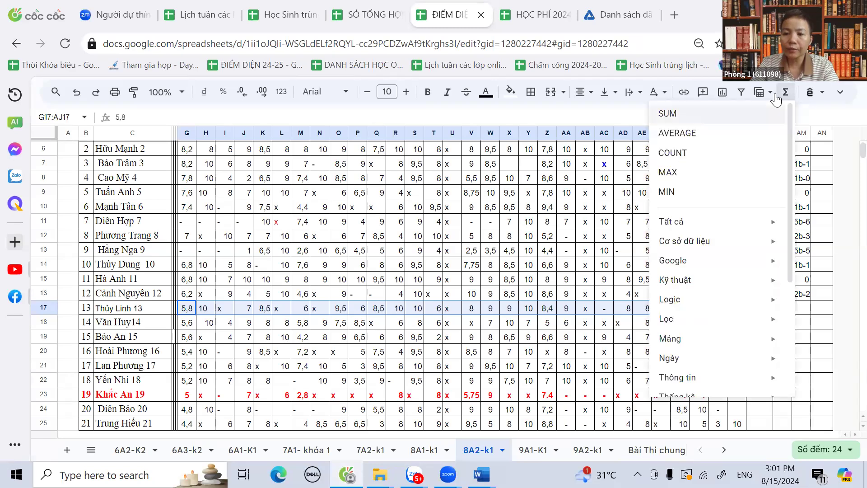
pyautogui.click(673, 114)
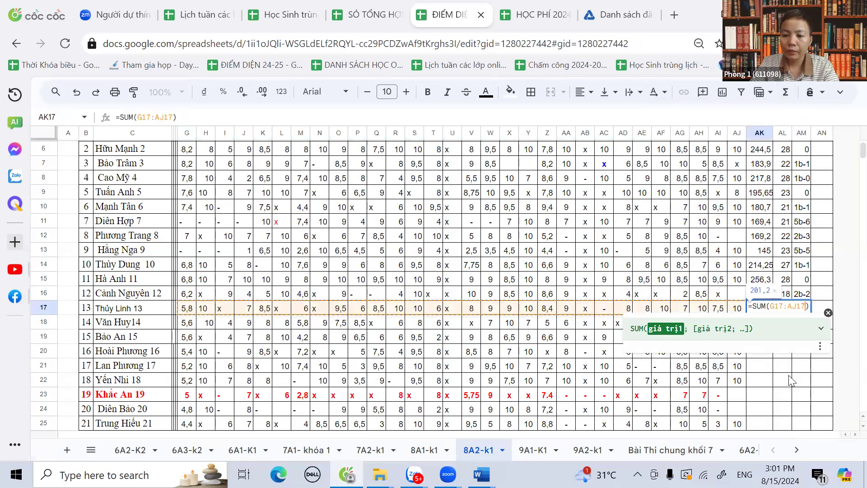
pyautogui.click(788, 379)
# - Enter the score count 24 in AL17 and the absences 1b-1 in AM17 for the thirteenth student
pyautogui.click(785, 309)
pyautogui.write('24')
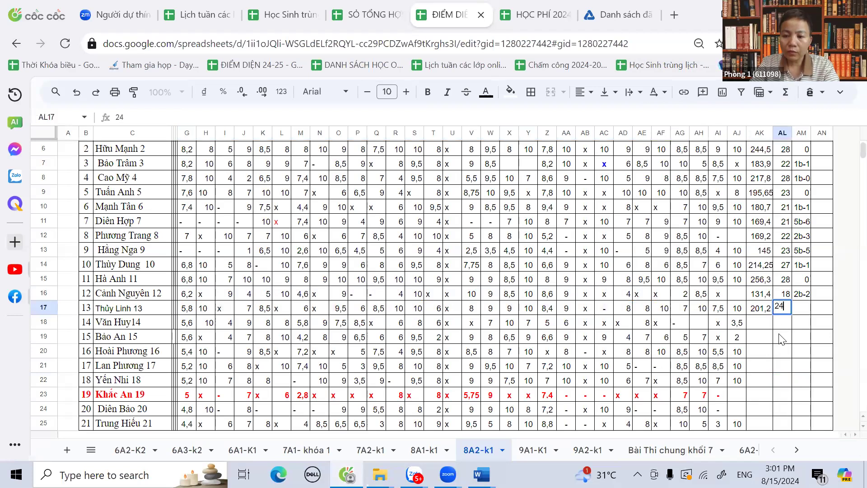
pyautogui.click(782, 337)
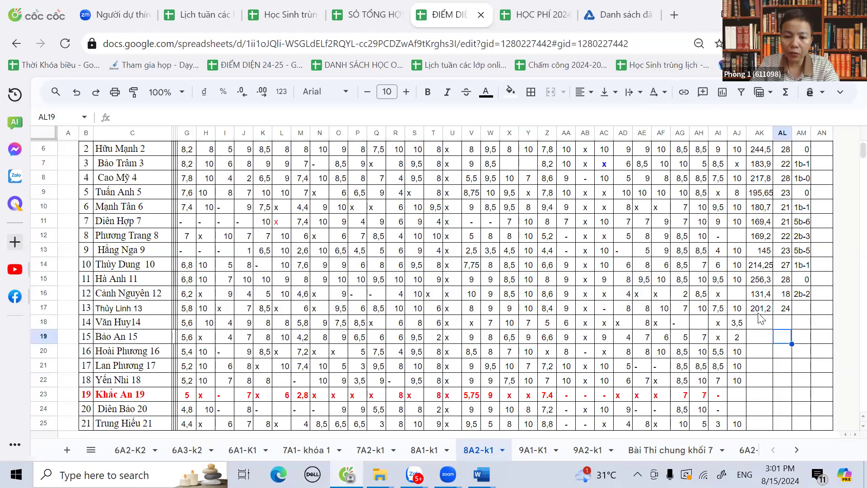
pyautogui.click(807, 309)
pyautogui.write('1b-1')
pyautogui.click(802, 337)
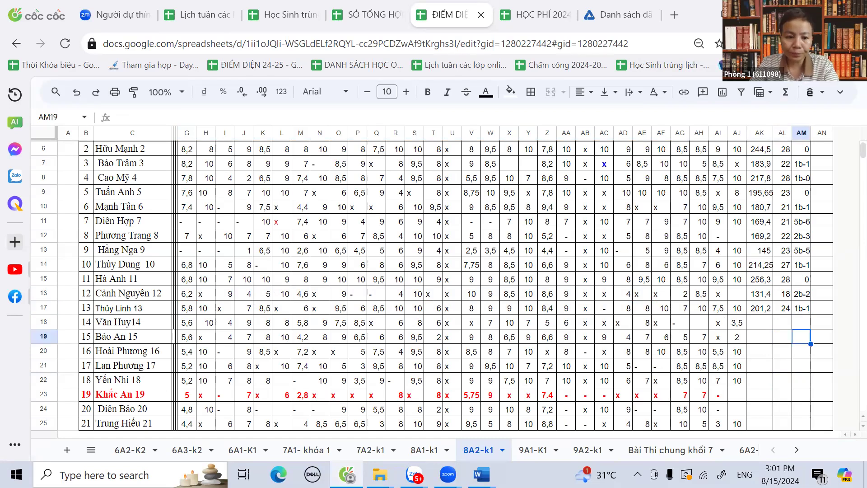
# - Total the fourteenth student's scores in AK18 with a SUM of G18:AJ18
pyautogui.moveTo(189, 326); pyautogui.dragTo(737, 332)
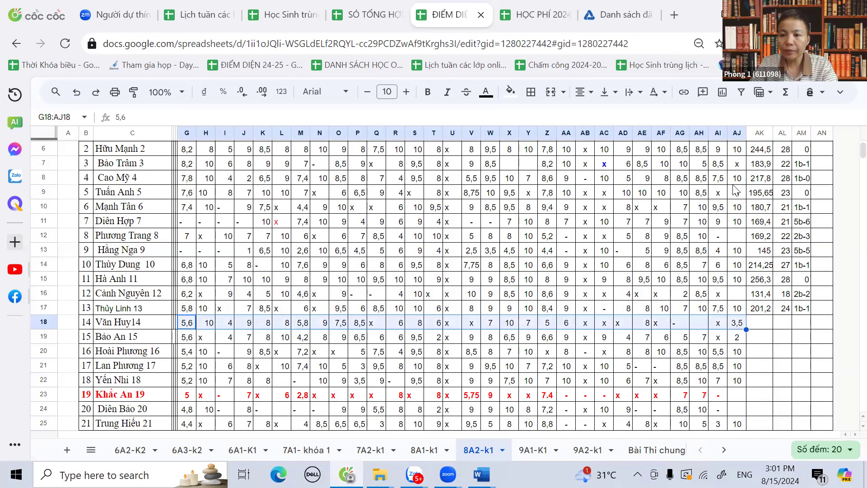
pyautogui.click(786, 92)
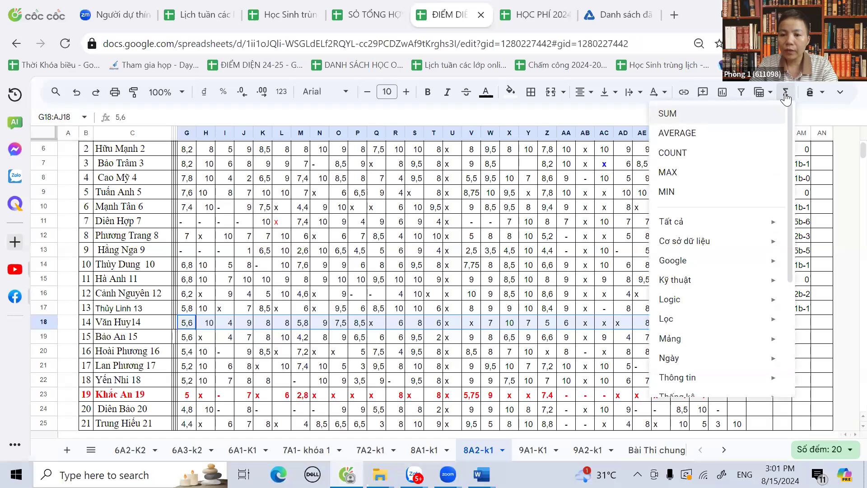
pyautogui.click(723, 114)
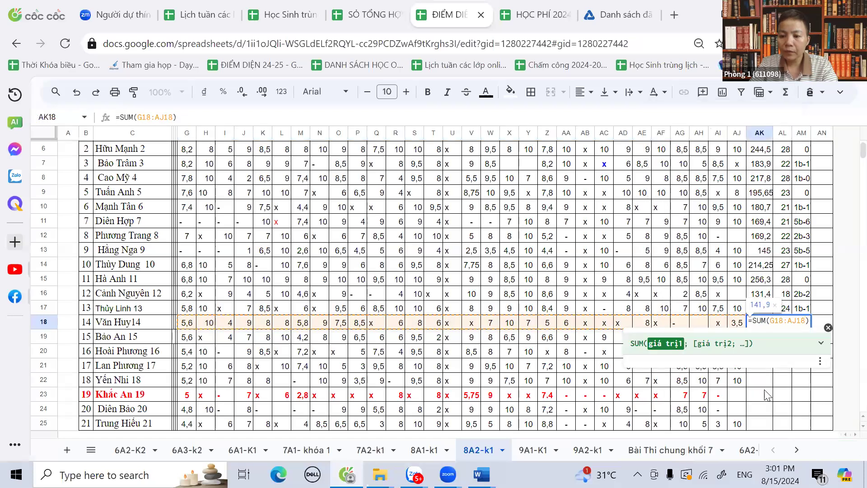
pyautogui.click(763, 423)
# - Recheck the fourteenth student's score count, then enter 20 in AL18 and the absences 1b-2 in AM18
pyautogui.moveTo(185, 326); pyautogui.dragTo(737, 326)
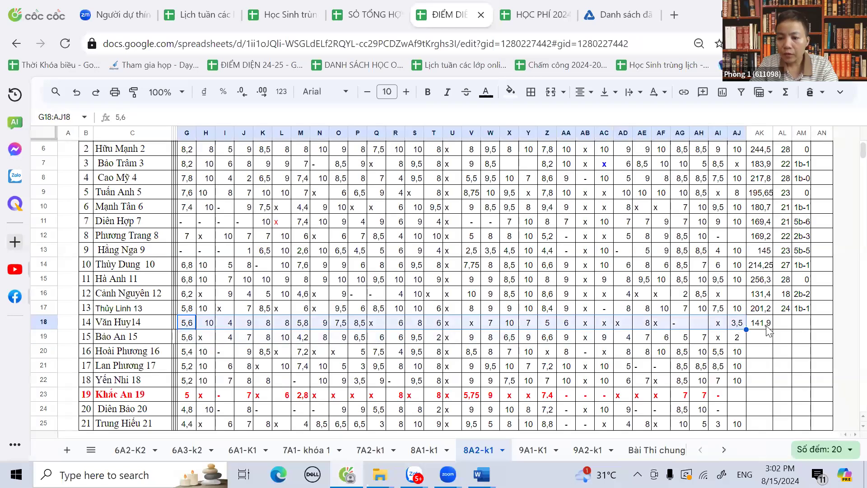
pyautogui.click(784, 325)
pyautogui.write('20')
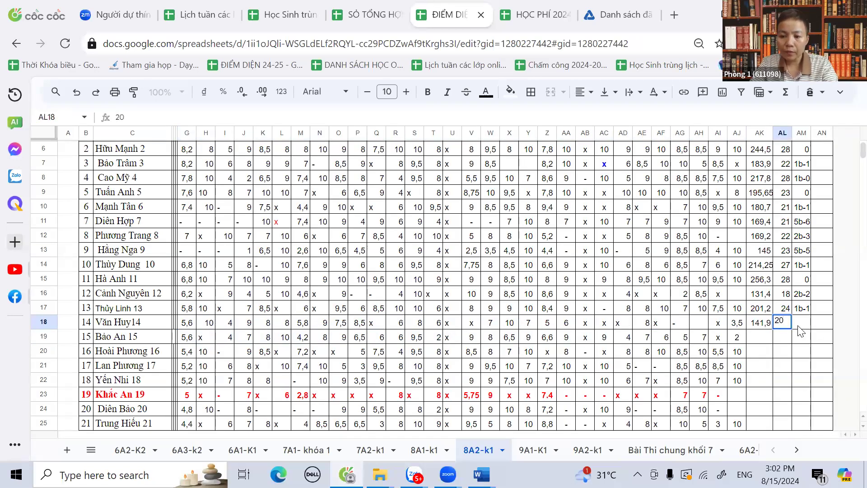
pyautogui.click(799, 326)
pyautogui.write('1b-2')
pyautogui.moveTo(799, 367); pyautogui.dragTo(777, 364)
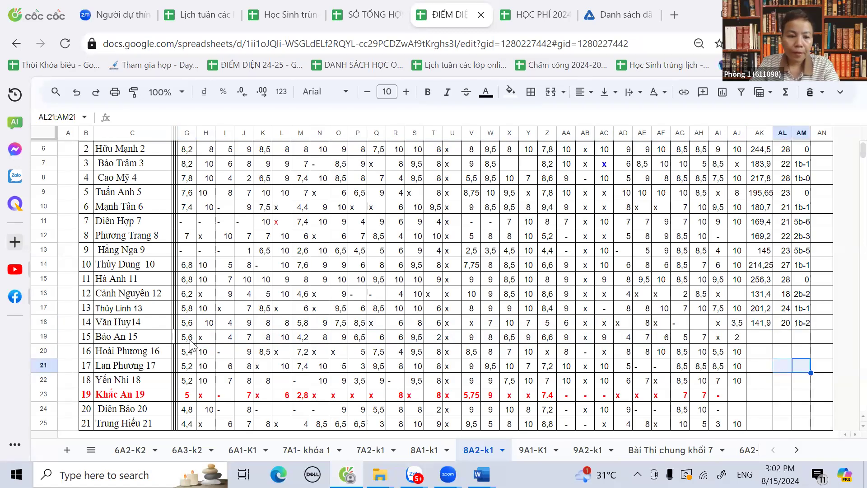
# - Total the fifteenth student's scores in AK19 with a SUM of G19:AJ19
pyautogui.moveTo(191, 339); pyautogui.dragTo(741, 341)
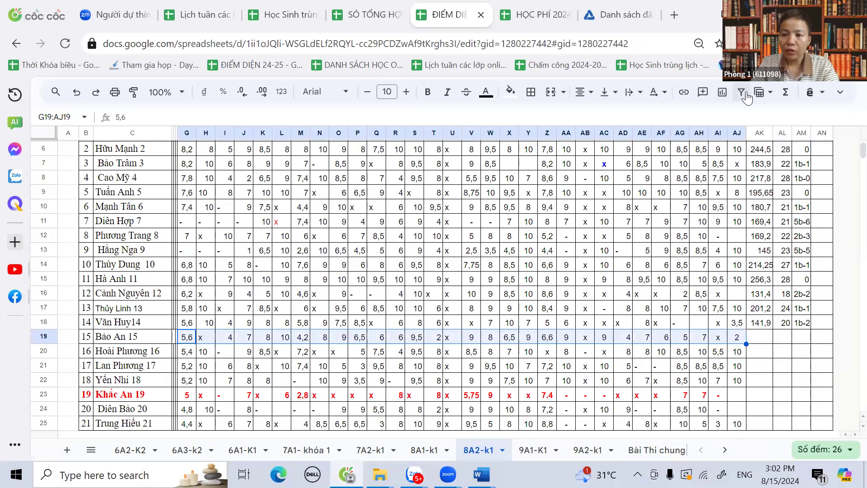
pyautogui.click(776, 95)
pyautogui.click(668, 114)
pyautogui.press('Return')
# - Enter the score count 26 in AL19 and the absences 0 in AM19 for the fifteenth student
pyautogui.click(785, 336)
pyautogui.write('2')
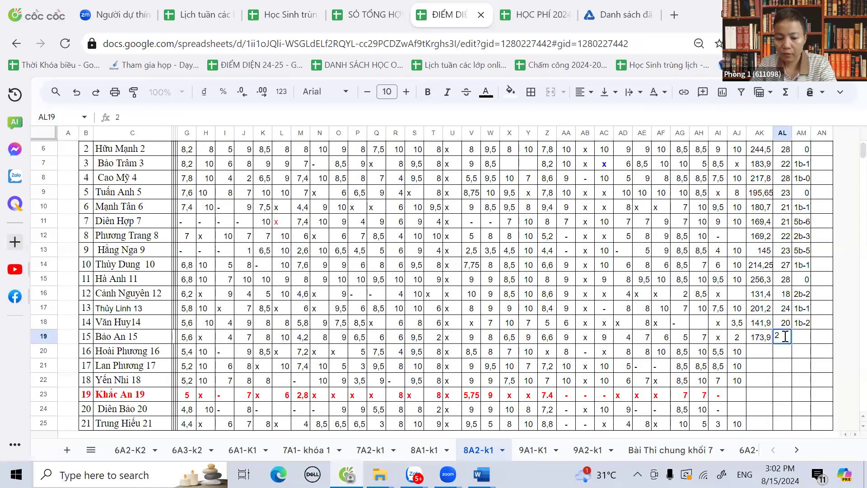
pyautogui.write('6')
pyautogui.press('Tab')
pyautogui.write('0')
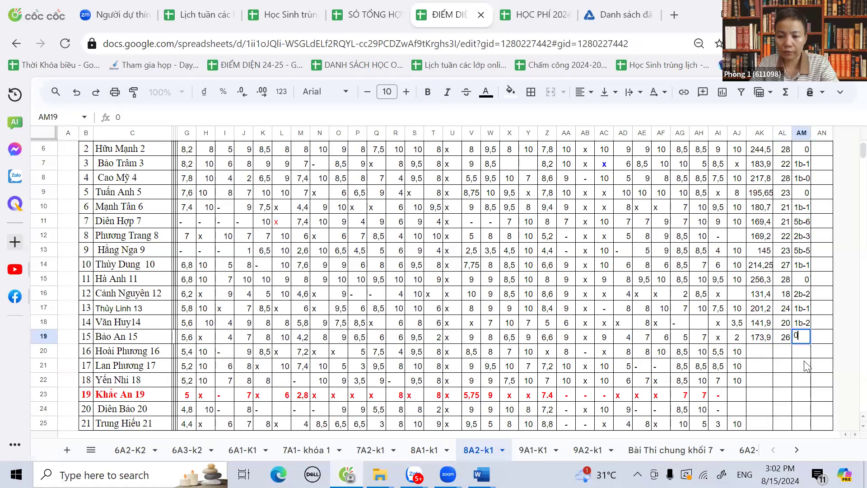
pyautogui.click(804, 365)
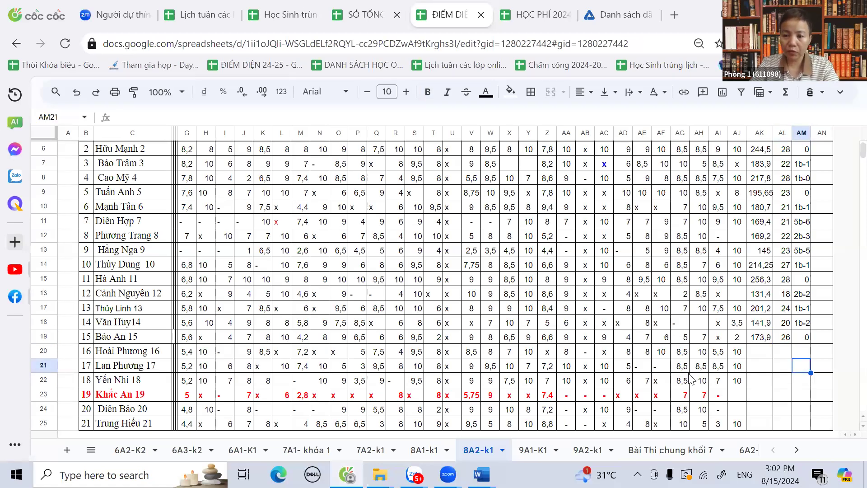
# - Total the sixteenth student's scores in AK20 with a SUM of G20:AJ20
pyautogui.scroll(-3, 233, 185)
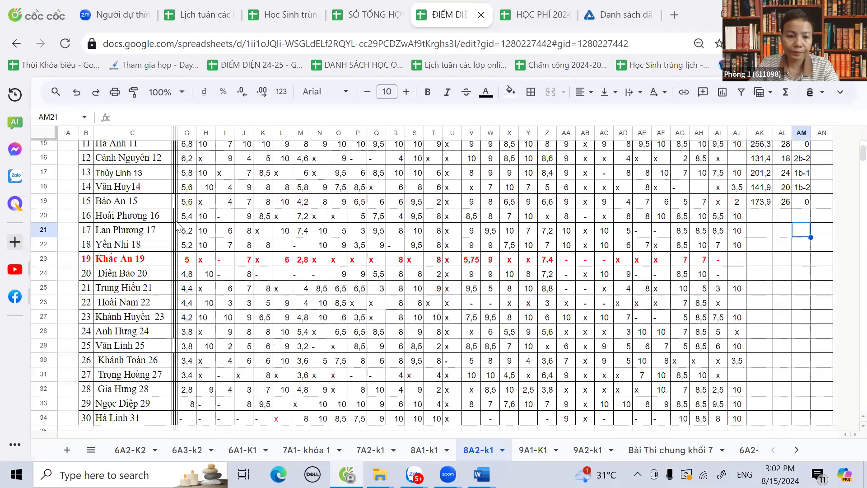
pyautogui.moveTo(186, 216); pyautogui.dragTo(746, 221)
pyautogui.click(788, 93)
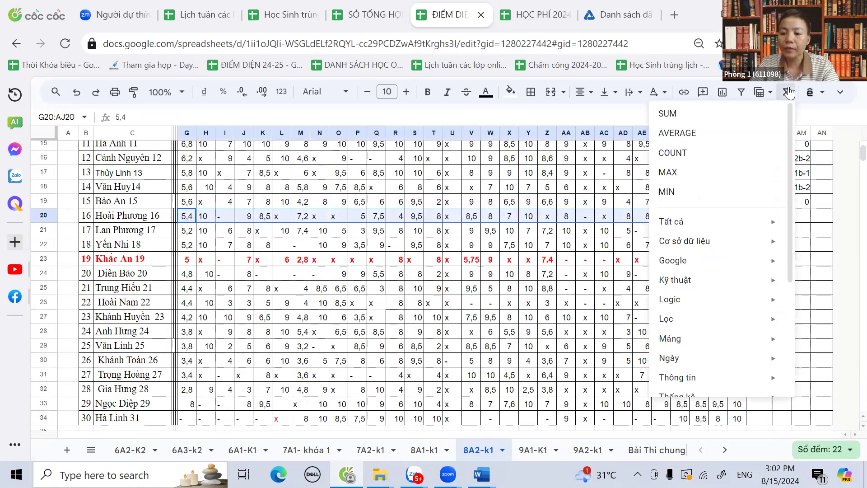
pyautogui.click(669, 114)
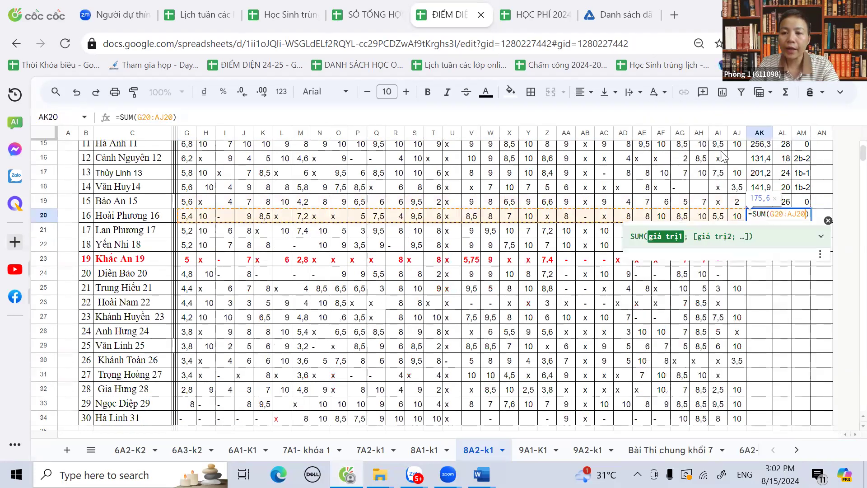
pyautogui.press('Tab')
# - Enter the score count 22 in AL20 and the absences 2b-1 in AM20 for the sixteenth student
pyautogui.write('22')
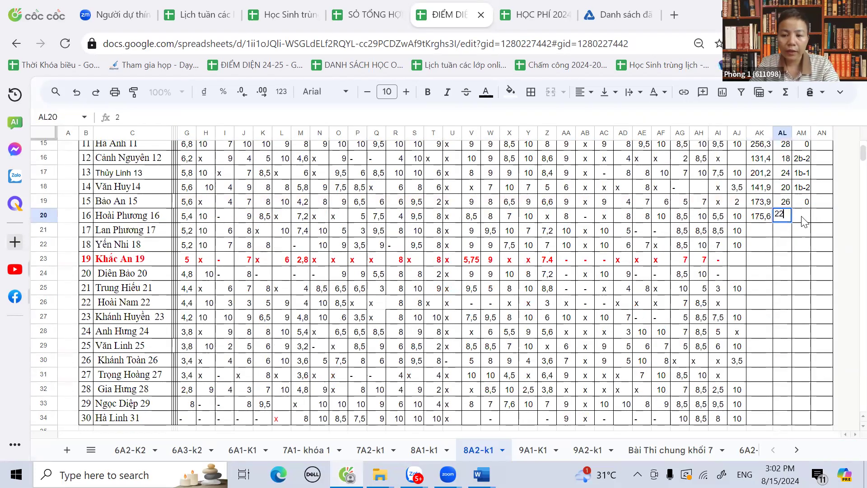
pyautogui.press('Tab')
pyautogui.write('2b-1')
pyautogui.click(802, 244)
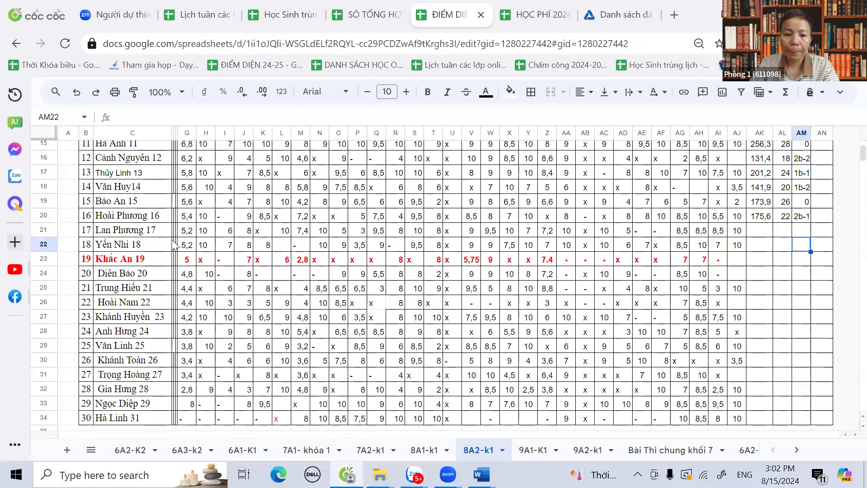
# - Total the seventeenth student's scores in AK21 with a SUM of G21:AJ21
pyautogui.moveTo(195, 234); pyautogui.dragTo(737, 232)
pyautogui.click(786, 96)
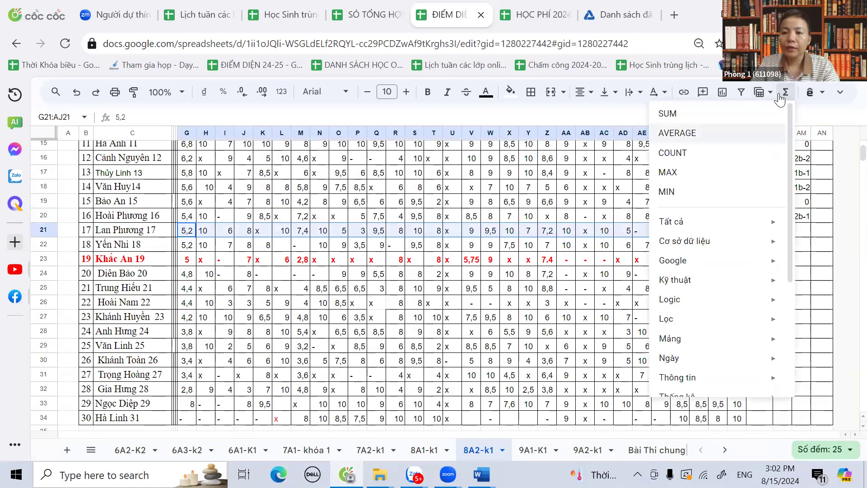
pyautogui.click(794, 112)
pyautogui.click(789, 321)
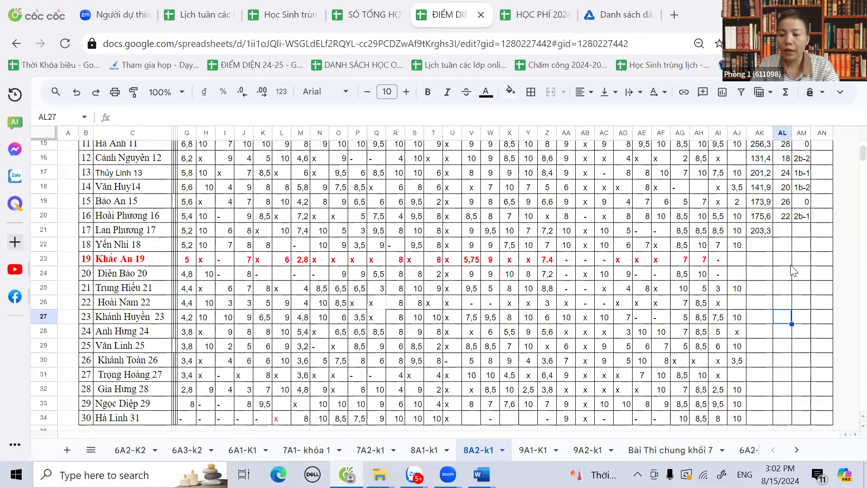
# - Enter the score count 25 in AL21 and the absences 2b-2 in AM21 for the seventeenth student
pyautogui.click(784, 230)
pyautogui.write('2')
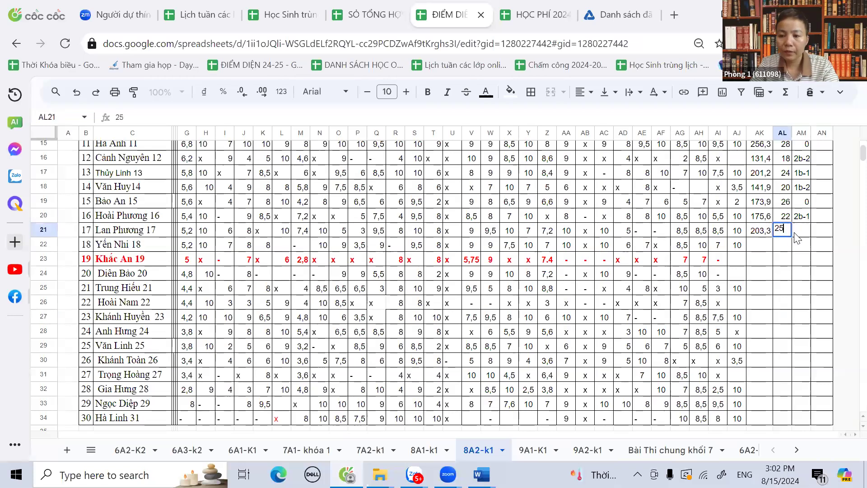
pyautogui.write('5')
pyautogui.click(802, 232)
pyautogui.write('2b')
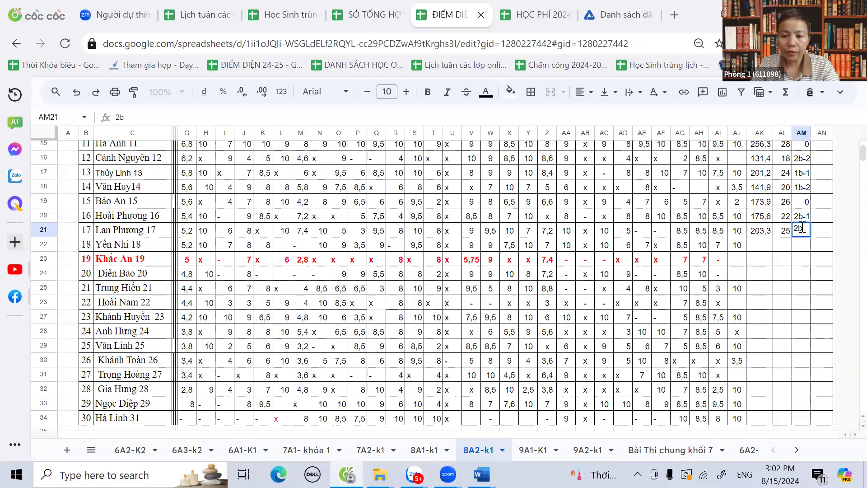
pyautogui.write('-')
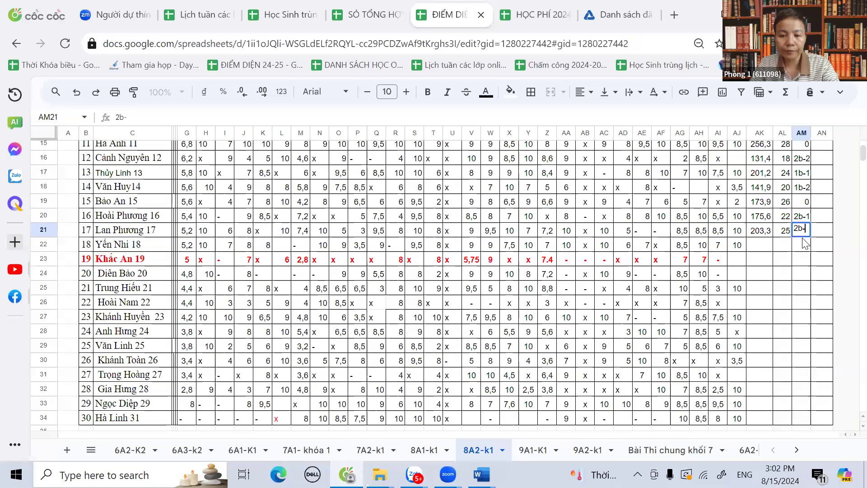
pyautogui.write('2')
pyautogui.click(802, 273)
# - Total the eighteenth student's scores in AK22 with a SUM of G22:AJ22
pyautogui.moveTo(190, 248); pyautogui.dragTo(321, 248)
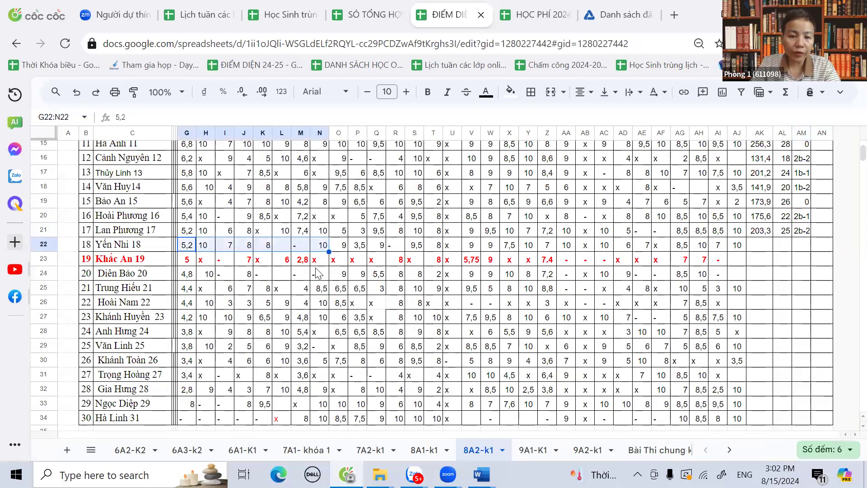
pyautogui.scroll(5, 319, 273)
pyautogui.scroll(-5, 318, 273)
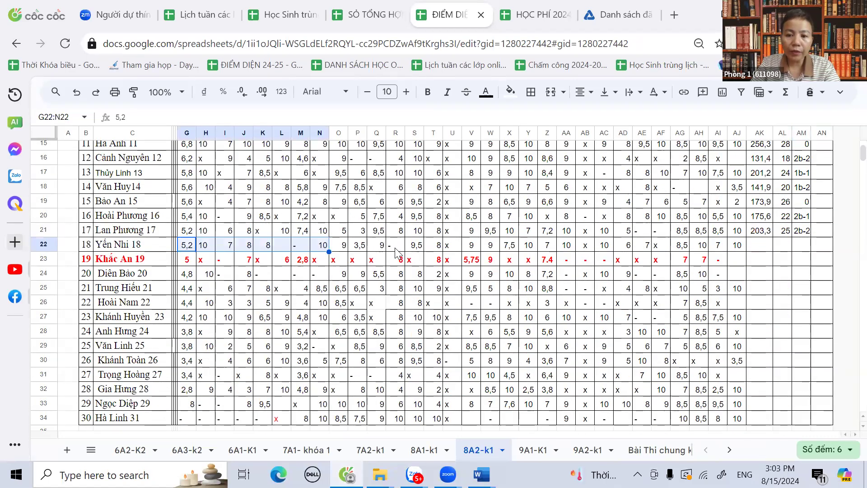
pyautogui.moveTo(187, 244); pyautogui.dragTo(738, 253)
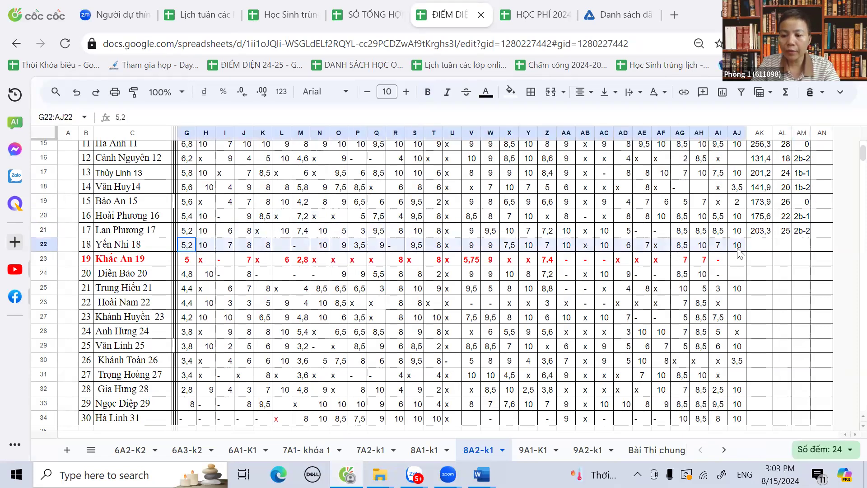
pyautogui.click(785, 93)
pyautogui.click(723, 111)
pyautogui.click(805, 359)
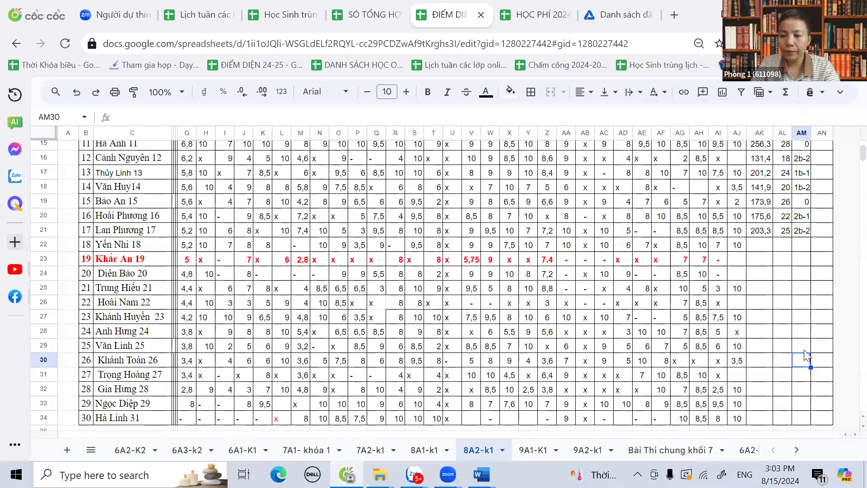
# - Enter the score count 24 in AL22 and the absences 2b-3 in AM22 for the eighteenth student
pyautogui.click(786, 246)
pyautogui.write('24')
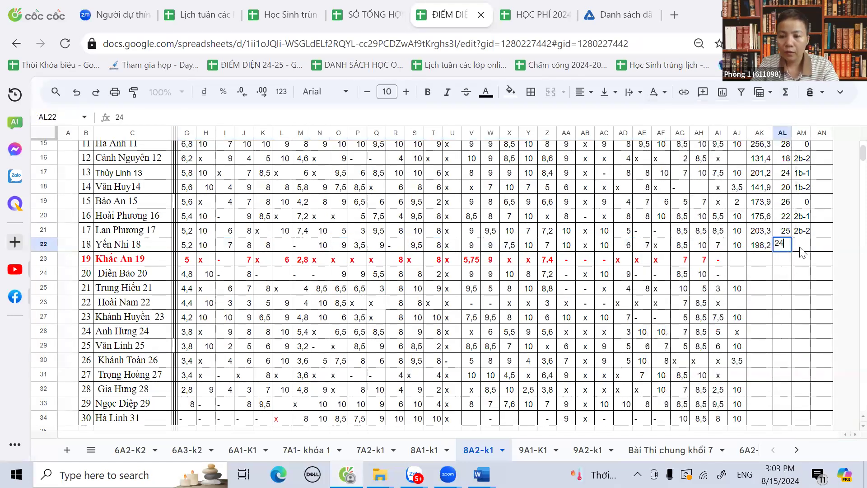
pyautogui.click(802, 246)
pyautogui.write('2b-3')
pyautogui.press('Return')
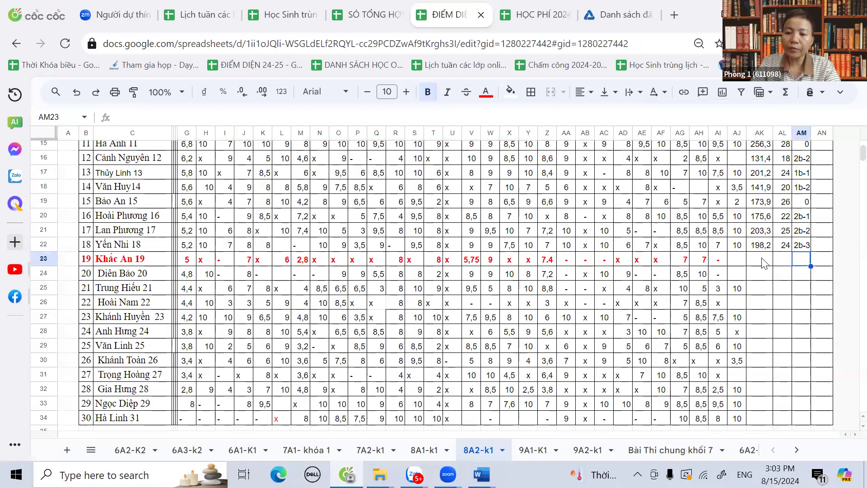
# - Review the nineteenth student's row in red and enter the absences 4b-6 in AM23
pyautogui.moveTo(190, 262); pyautogui.dragTo(745, 265)
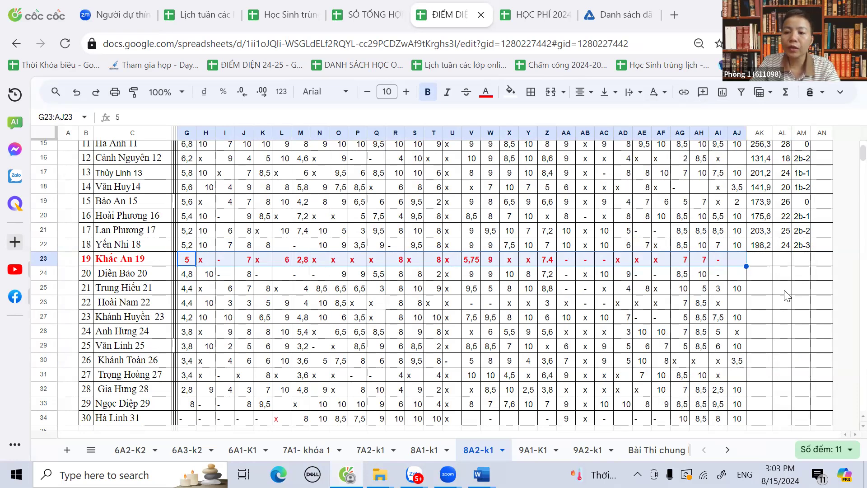
pyautogui.click(799, 261)
pyautogui.write('4')
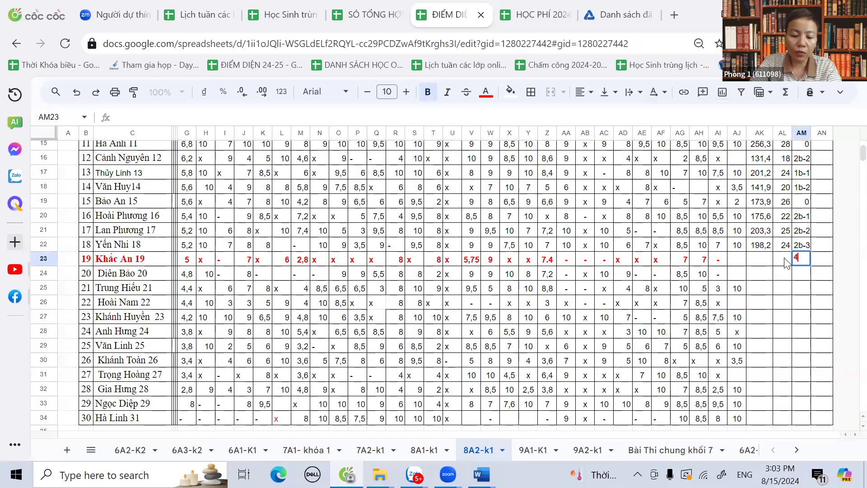
pyautogui.write('b-6')
pyautogui.click(785, 276)
# - Total the nineteenth student's scores in AK23 with a SUM of G23:AJ23
pyautogui.moveTo(187, 260); pyautogui.dragTo(737, 262)
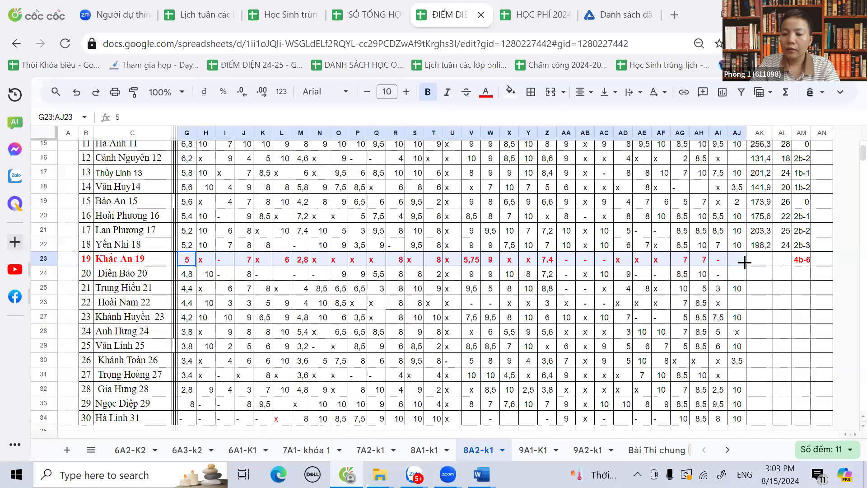
pyautogui.click(785, 92)
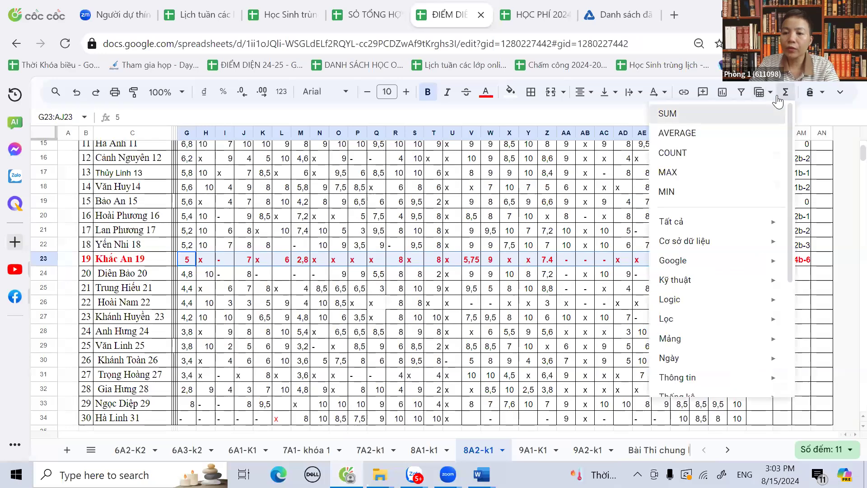
pyautogui.click(803, 110)
pyautogui.click(797, 337)
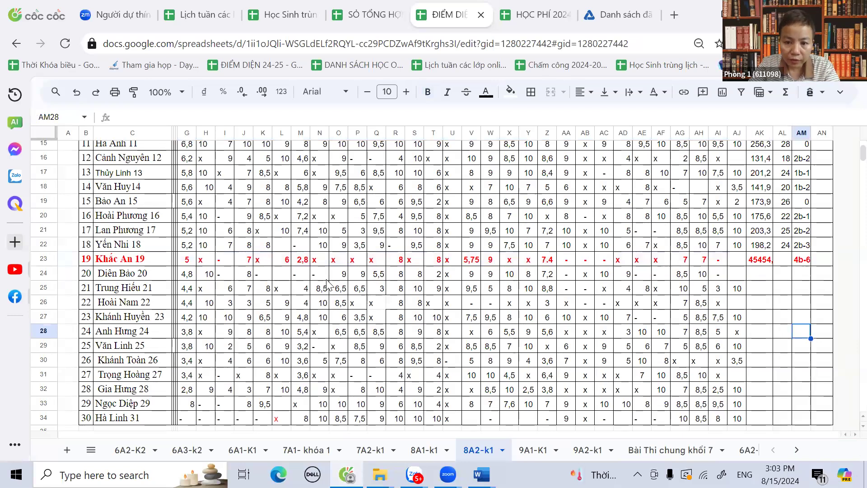
# - Correct the nineteenth student's date-formatted score in Z23 to 7,4
pyautogui.click(552, 261)
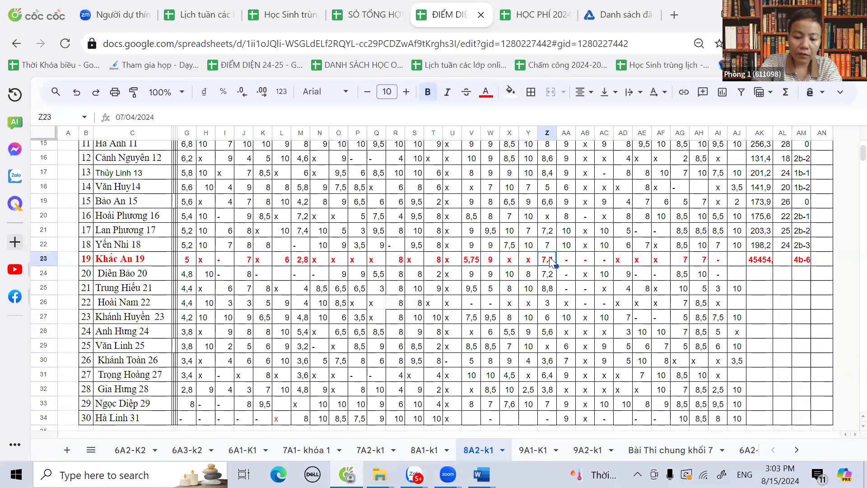
pyautogui.write('7,4')
pyautogui.click(566, 274)
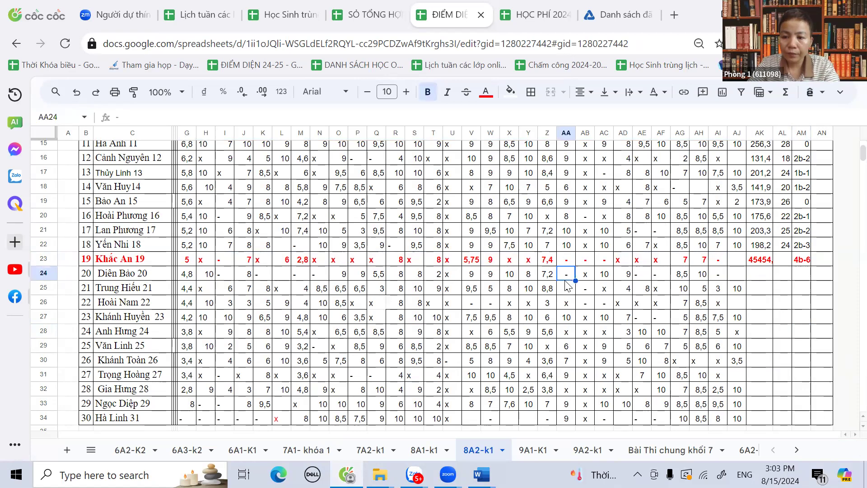
# - Recheck the nineteenth student's score count across row 23 and enter 11 in AL23
pyautogui.moveTo(186, 262); pyautogui.dragTo(718, 261)
pyautogui.click(782, 260)
pyautogui.write('11')
pyautogui.click(760, 302)
# - Total the twenty-first student's scores in AK25 with a SUM of G25:AJ25
pyautogui.moveTo(185, 291); pyautogui.dragTo(739, 294)
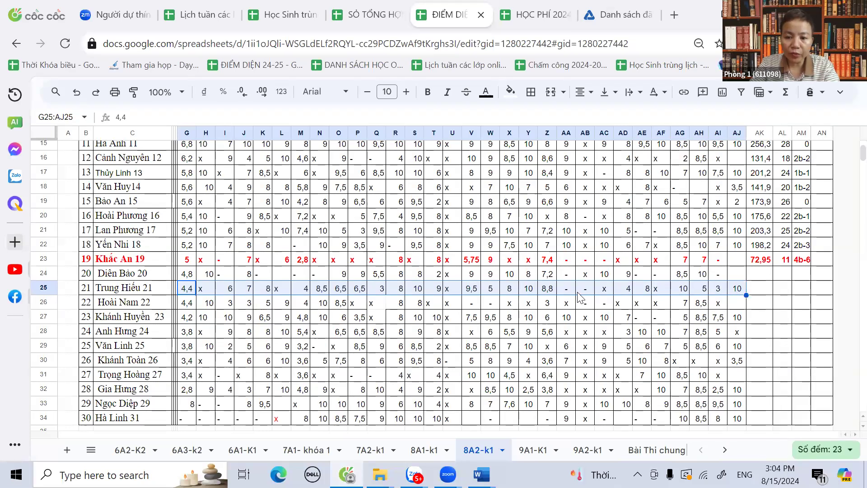
pyautogui.scroll(5, 571, 298)
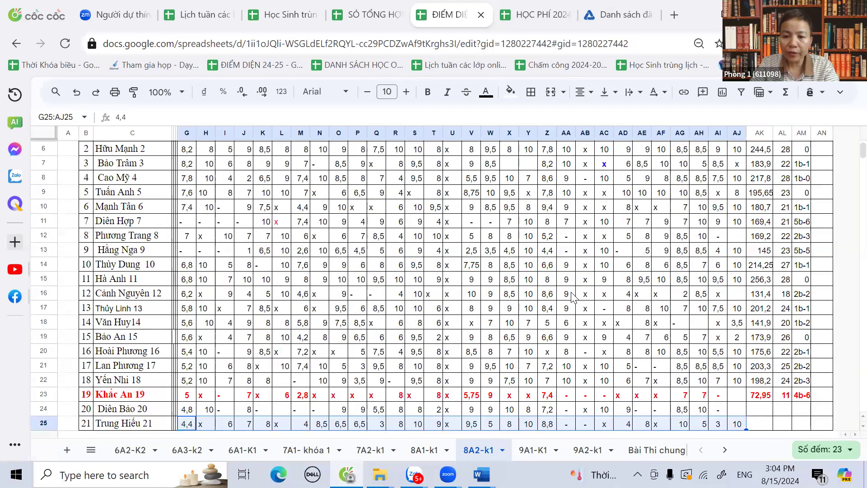
pyautogui.scroll(-6, 572, 298)
pyautogui.scroll(2, 574, 294)
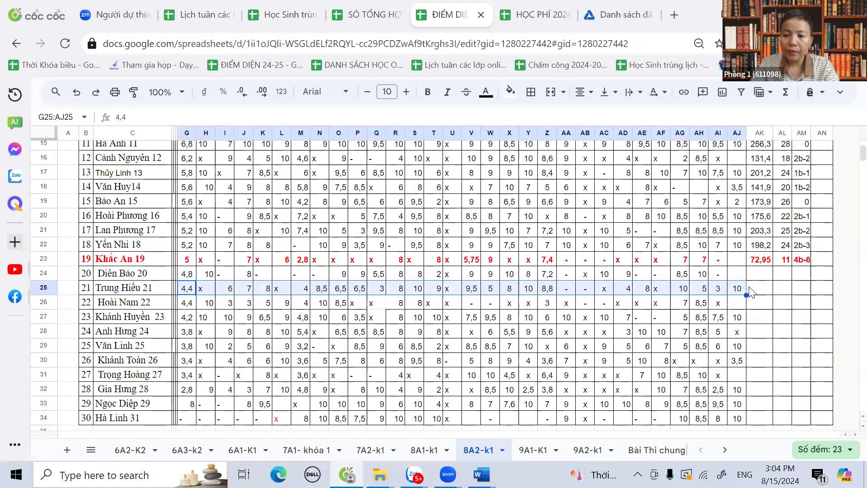
pyautogui.click(785, 95)
pyautogui.click(768, 113)
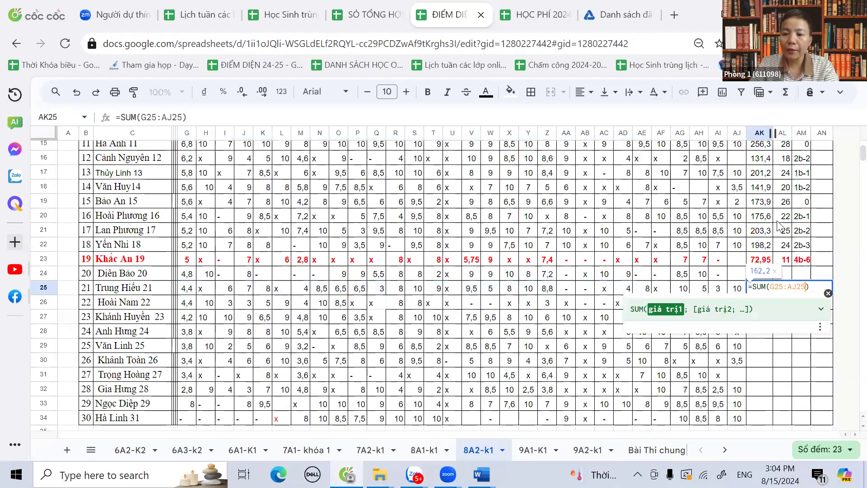
pyautogui.press('Tab')
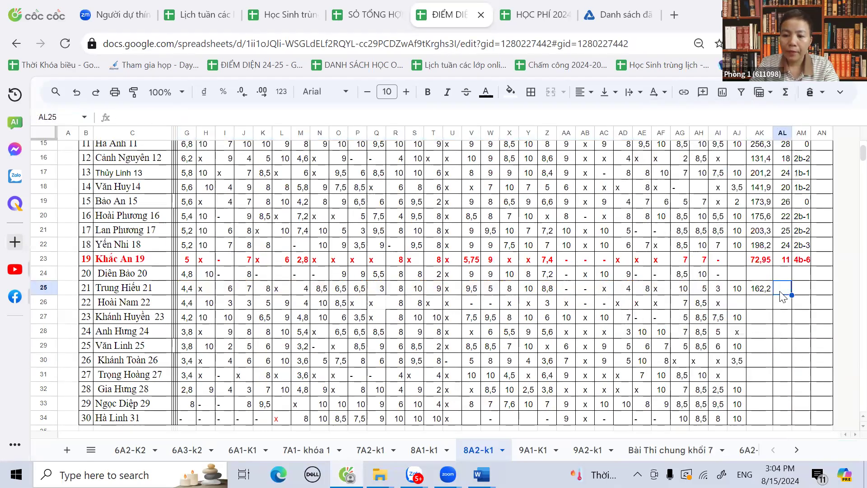
# - Enter the score count 23 in AL25 and the absences 2b-1 in AM25 for the twenty-first student
pyautogui.write('23')
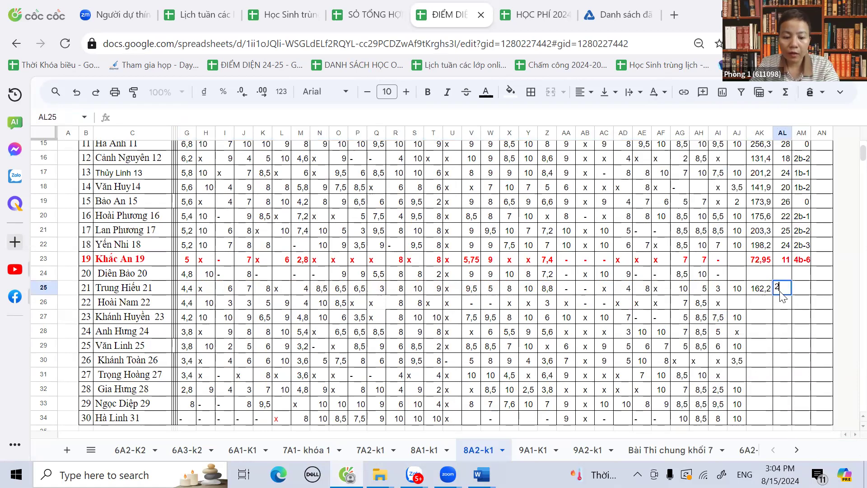
pyautogui.press('Tab')
pyautogui.write('2b-1')
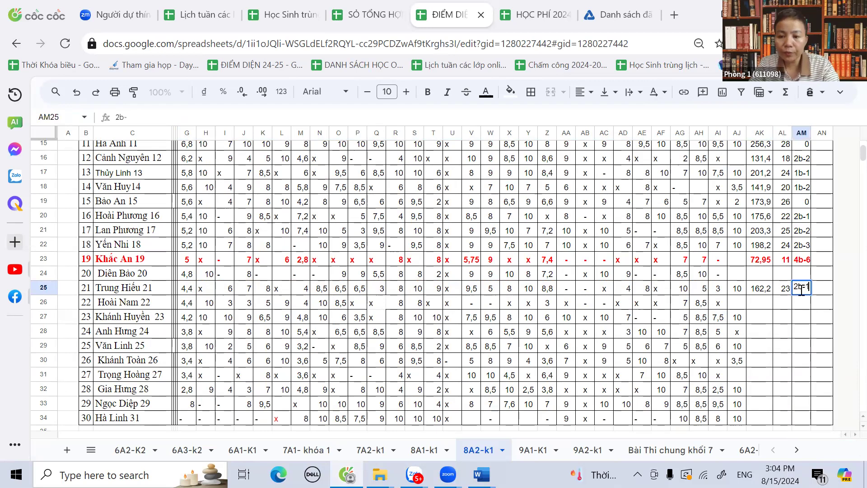
pyautogui.click(786, 316)
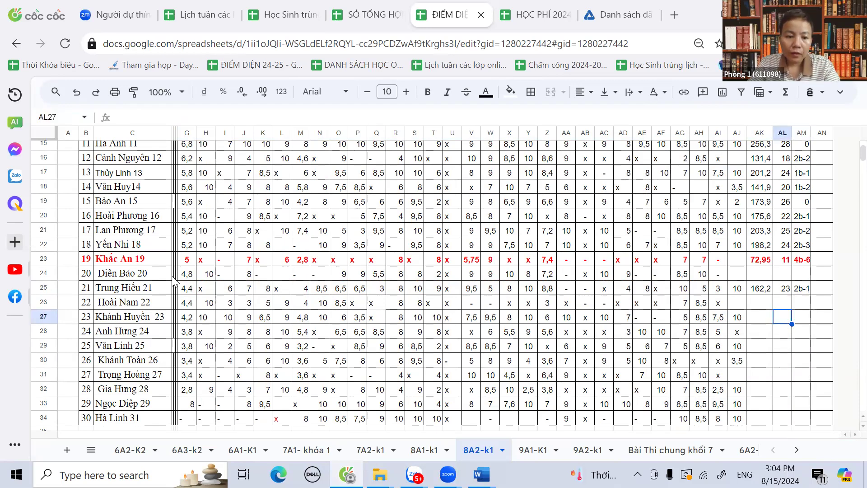
# - Select the twentieth student's scores in G24:AJ24 and check the score count
pyautogui.click(194, 274)
pyautogui.hotkey('shift', 'Right')
pyautogui.hotkey('shift', 'Right')
pyautogui.hotkey('shift', 'Right')
pyautogui.hotkey('shift', 'Right')
pyautogui.hotkey('shift', 'Right')
pyautogui.hotkey('shift', 'Right')
pyautogui.hotkey('shift', 'Right')
pyautogui.hotkey('shift', 'Right')
pyautogui.hotkey('shift', 'Right')
pyautogui.hotkey('shift', 'Right')
pyautogui.hotkey('shift', 'Right')
pyautogui.hotkey('shift', 'Right')
pyautogui.hotkey('shift', 'Right')
pyautogui.hotkey('shift', 'Right')
pyautogui.hotkey('shift', 'Right')
pyautogui.hotkey('shift', 'Right')
pyautogui.hotkey('shift', 'Right')
pyautogui.hotkey('shift', 'Right')
pyautogui.hotkey('shift', 'Right')
pyautogui.hotkey('shift', 'Right')
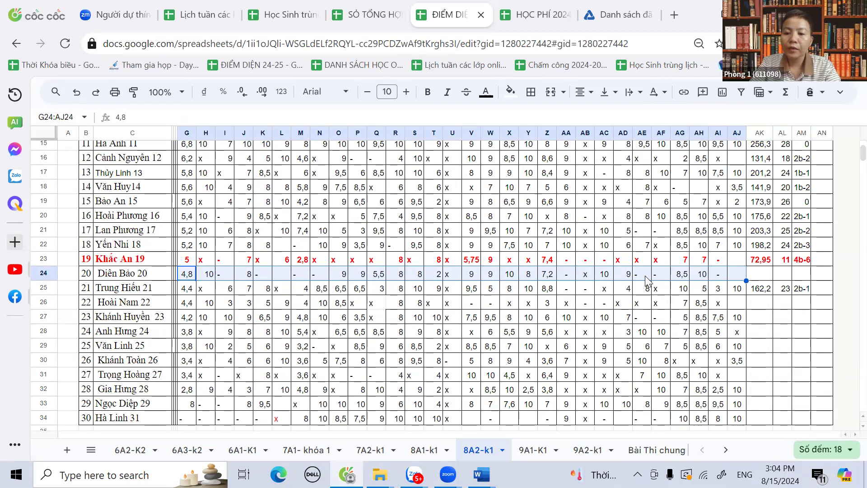
pyautogui.scroll(5, 647, 281)
pyautogui.scroll(-3, 649, 298)
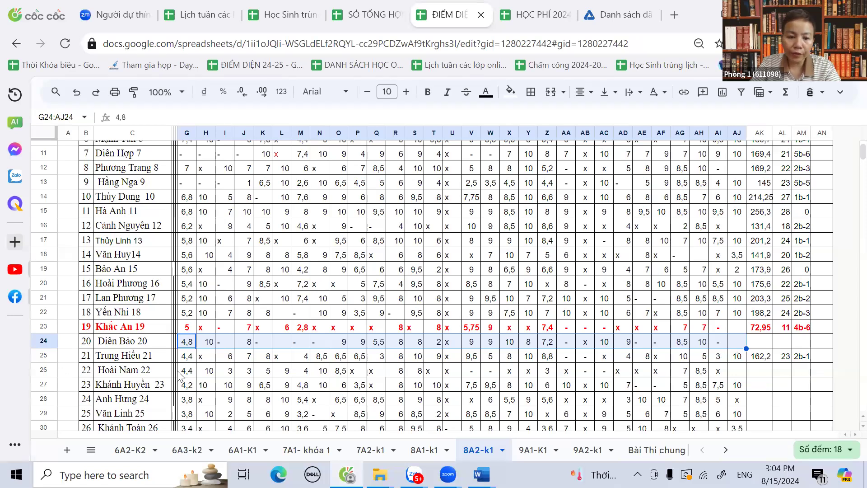
# - Go through the twentieth student's absence marks across row 24 and enter 7b-10 in AM24
pyautogui.click(263, 342)
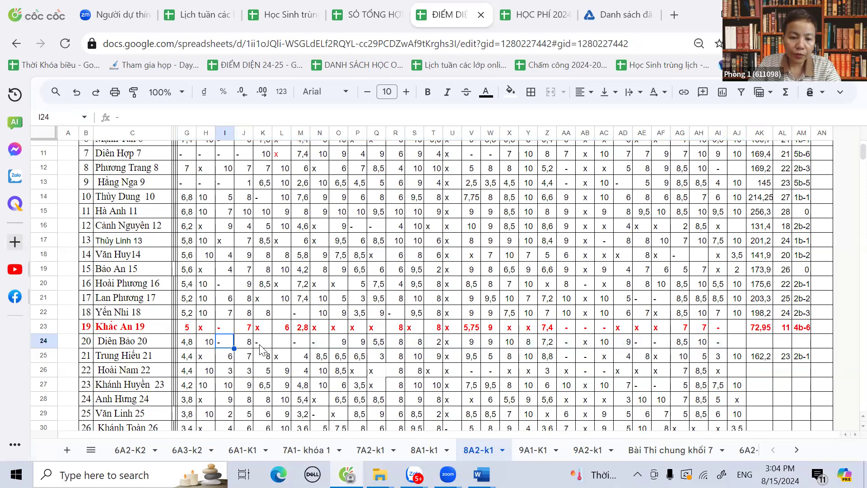
pyautogui.click(285, 345)
pyautogui.click(307, 346)
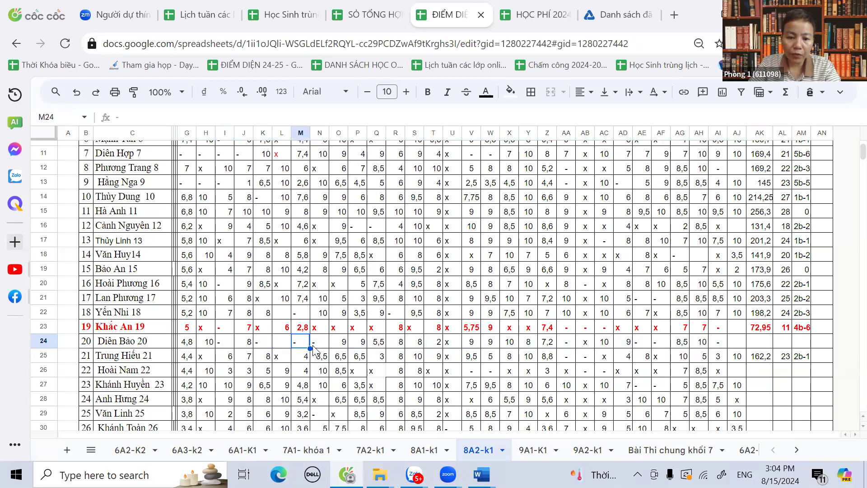
pyautogui.click(321, 346)
pyautogui.click(571, 344)
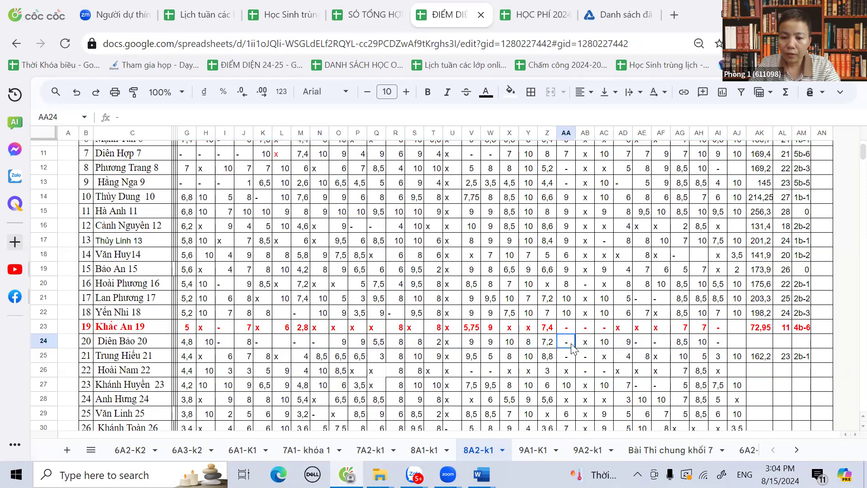
pyautogui.click(644, 344)
pyautogui.click(660, 343)
pyautogui.click(726, 345)
pyautogui.click(738, 345)
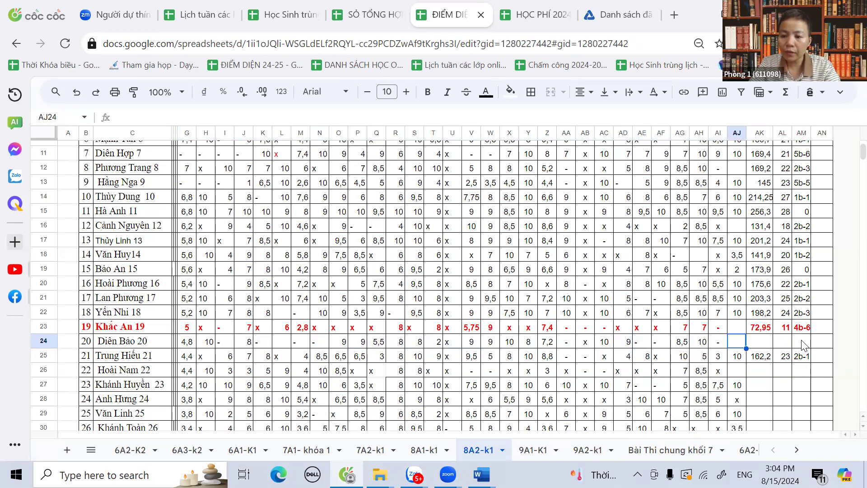
pyautogui.click(803, 345)
pyautogui.write('7b-10')
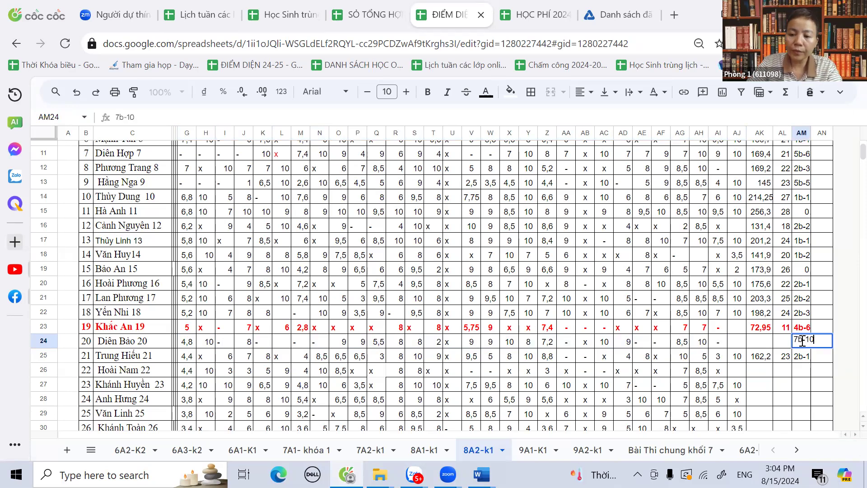
pyautogui.click(790, 406)
# - Total the twentieth student's scores in AK24 with a SUM of G24:AJ24 and enter the score count 18 in AL24
pyautogui.moveTo(190, 347); pyautogui.dragTo(745, 346)
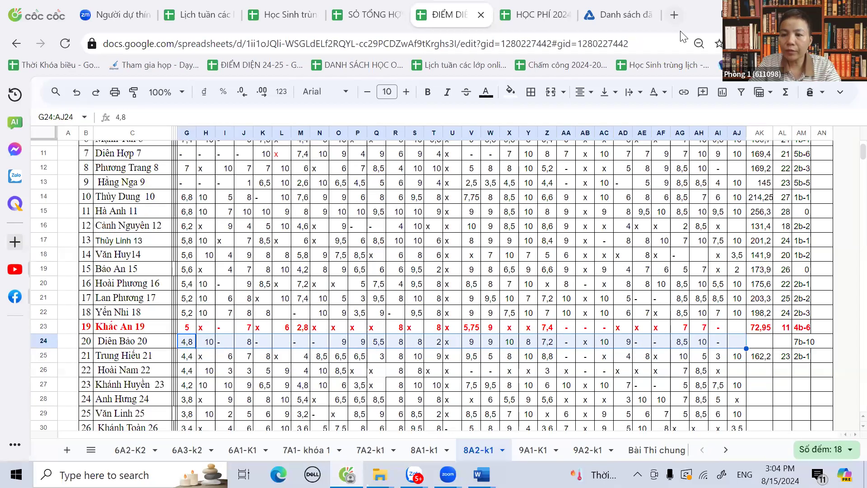
pyautogui.click(790, 93)
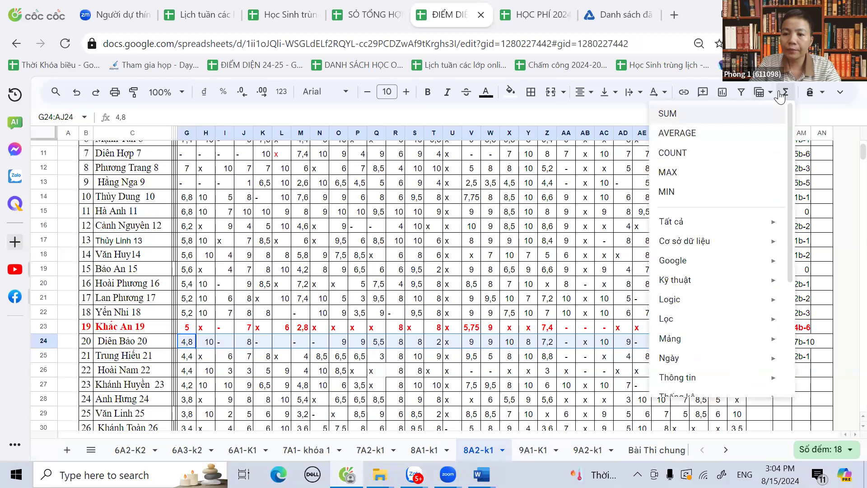
pyautogui.click(673, 111)
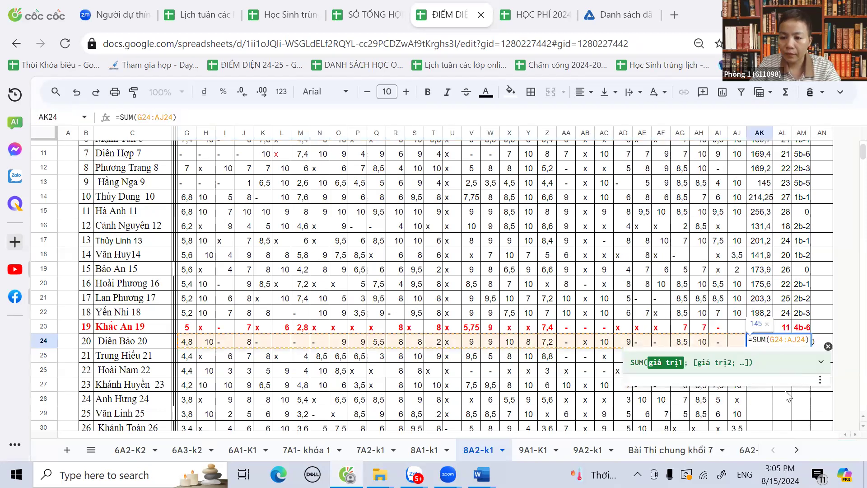
pyautogui.press('Tab')
pyautogui.write('1')
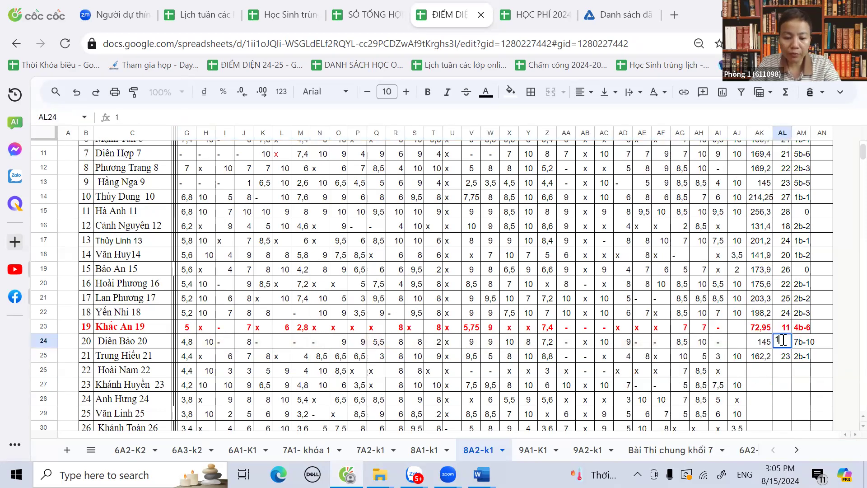
pyautogui.write('8')
pyautogui.click(804, 389)
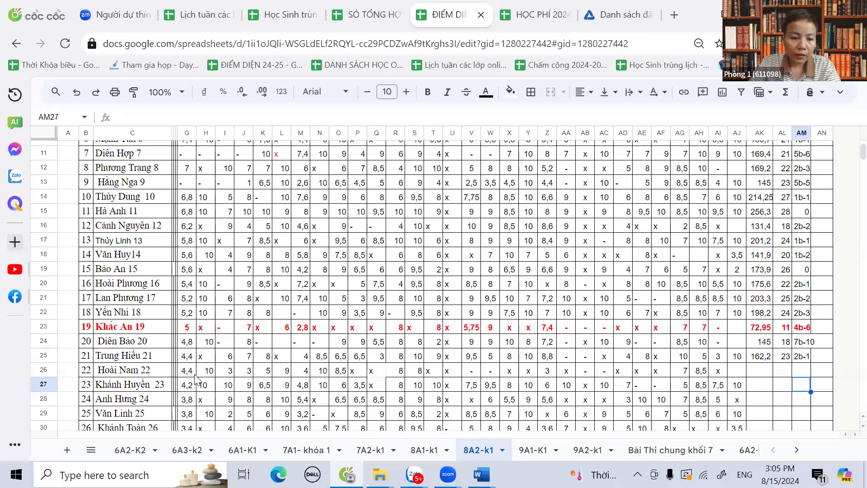
# - Total the twenty-second student's scores in AK26 with a SUM of G26:AJ26
pyautogui.moveTo(188, 371); pyautogui.dragTo(497, 377)
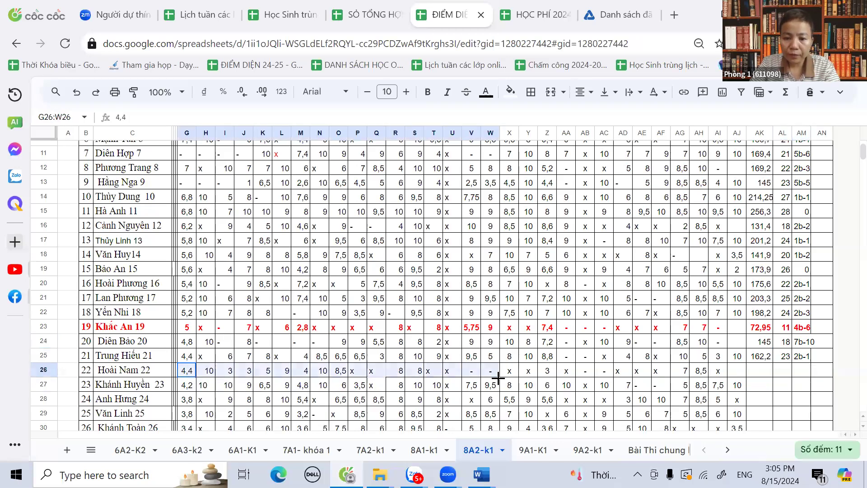
pyautogui.scroll(3, 499, 379)
pyautogui.scroll(-3, 500, 383)
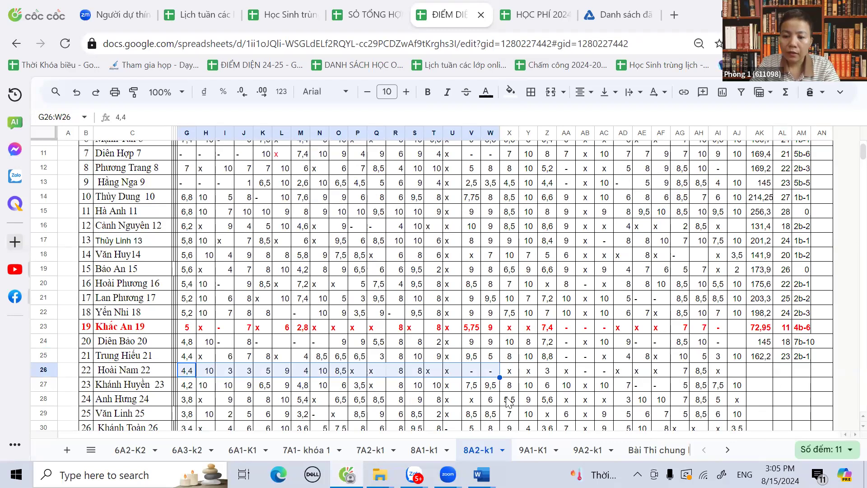
pyautogui.click(202, 371)
pyautogui.moveTo(192, 374); pyautogui.dragTo(745, 370)
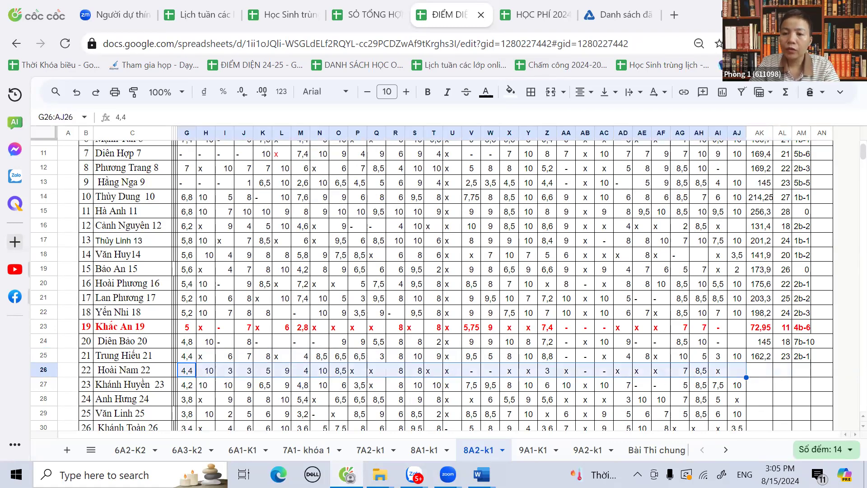
pyautogui.click(786, 91)
pyautogui.click(667, 114)
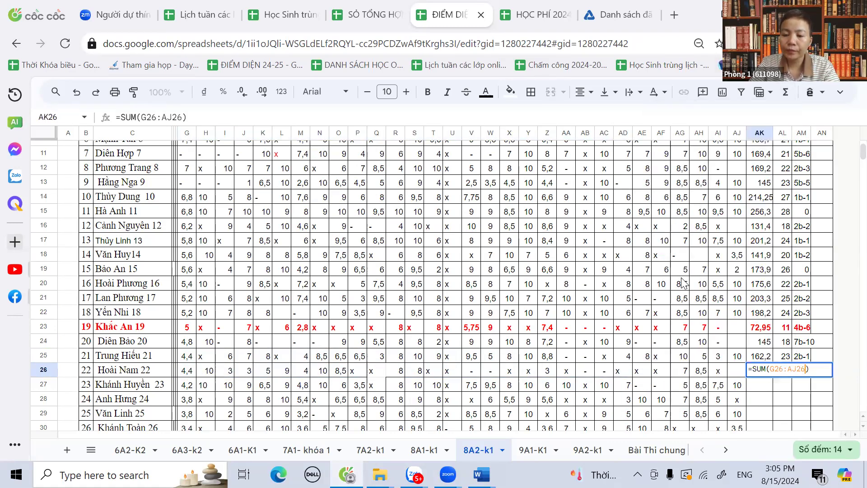
pyautogui.press('Return')
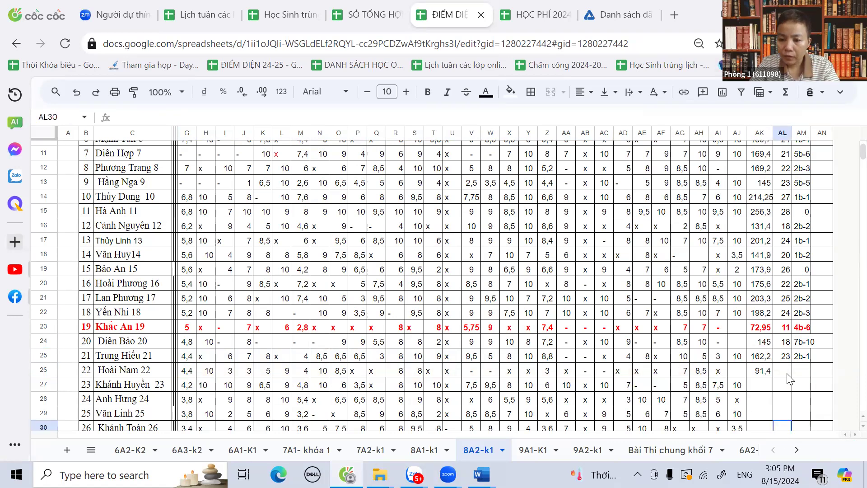
# - Enter the absences 3b-2 in AM26 and the score count 14 in AL26 for the twenty-second student
pyautogui.click(802, 371)
pyautogui.write('3b-2')
pyautogui.click(786, 370)
pyautogui.write('14')
pyautogui.press('Return')
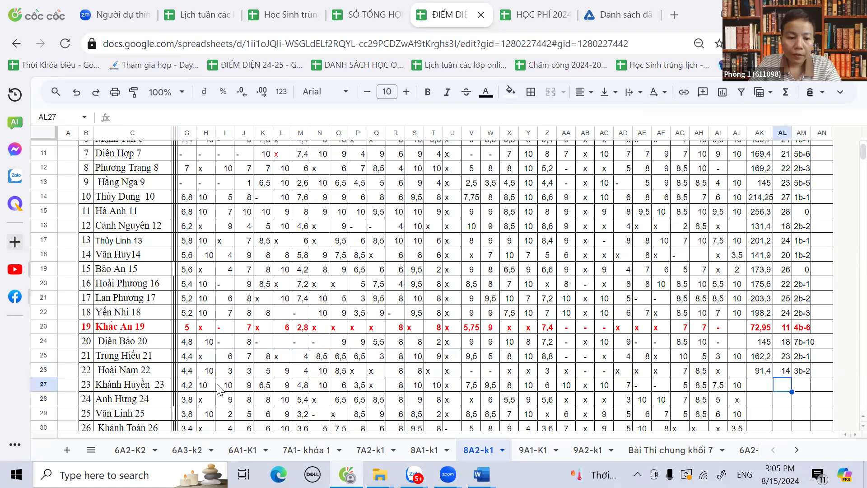
# - Total the twenty-third student's scores in AK27 with a SUM of G27:AJ27
pyautogui.moveTo(193, 390); pyautogui.dragTo(737, 391)
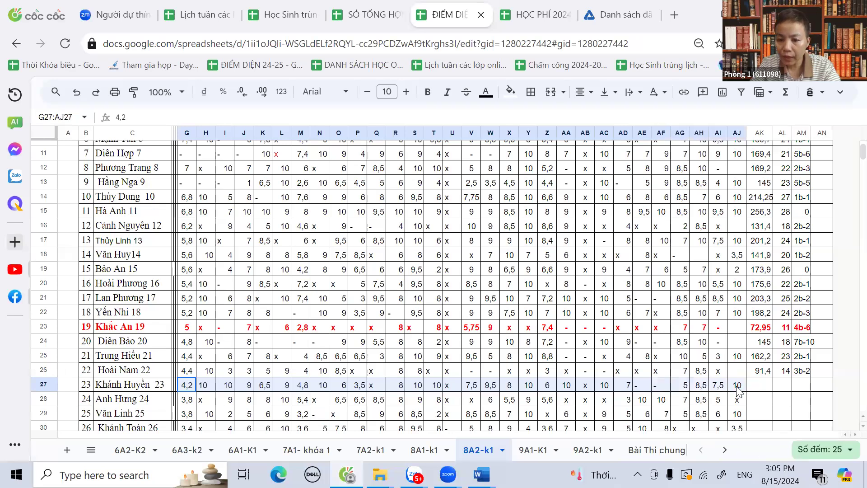
pyautogui.scroll(4, 660, 377)
pyautogui.scroll(-4, 660, 377)
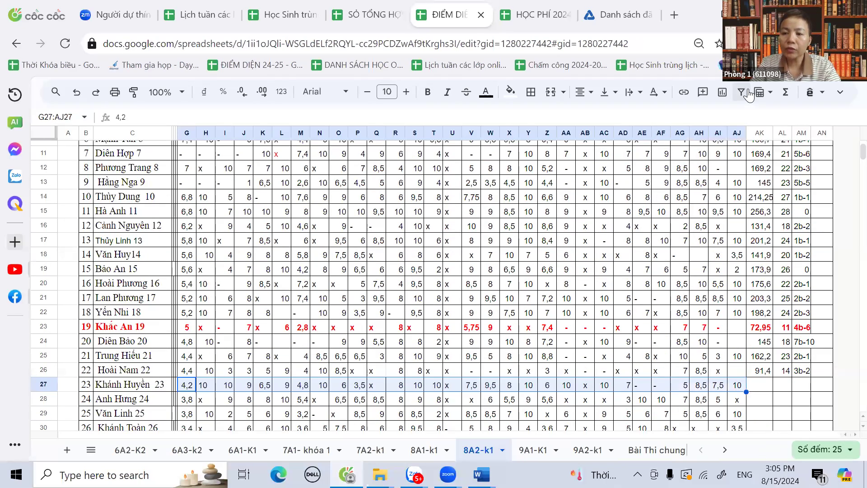
pyautogui.click(781, 93)
pyautogui.click(668, 114)
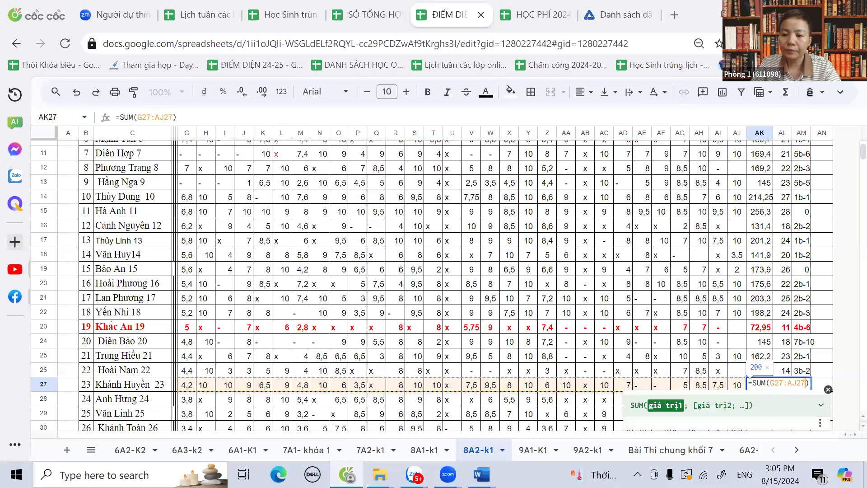
pyautogui.press('Return')
# - Enter the score count 25 in AL27 and the absences 1b-2 in AM27 for the twenty-third student
pyautogui.click(785, 388)
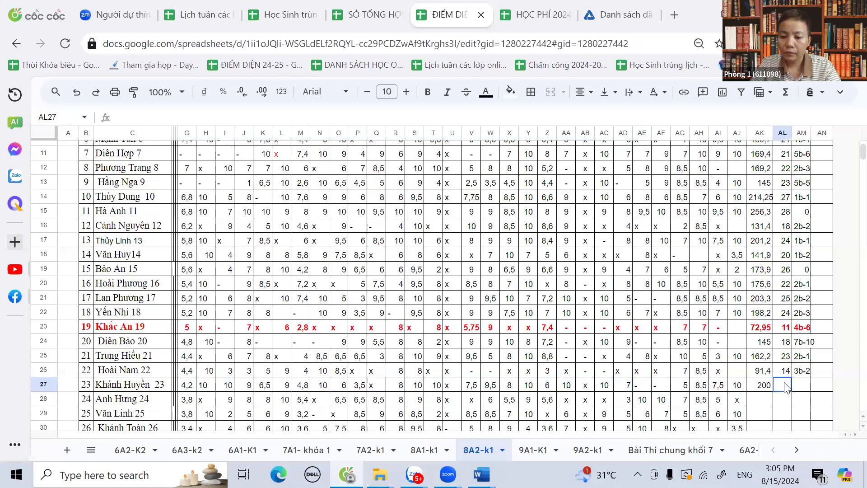
pyautogui.write('25')
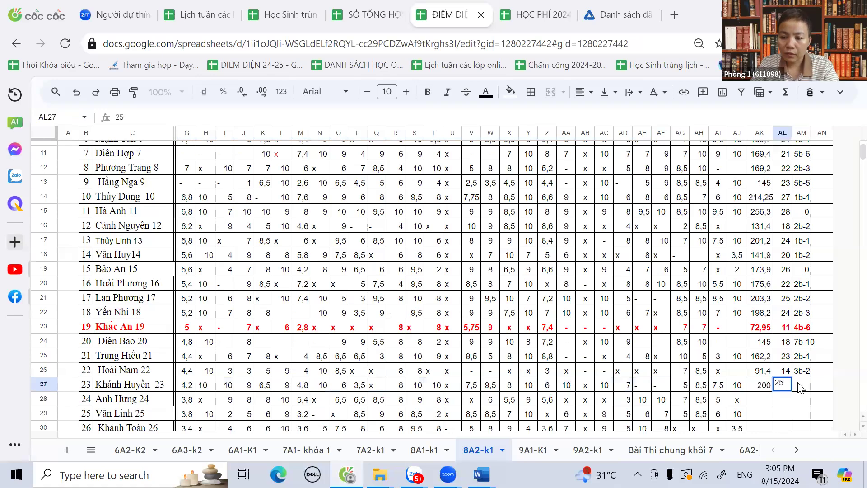
pyautogui.click(801, 388)
pyautogui.write('1b-2')
pyautogui.click(784, 402)
# - Total the twenty-fourth student's scores in AK28 with a SUM of G28:AJ28
pyautogui.scroll(-2, 605, 406)
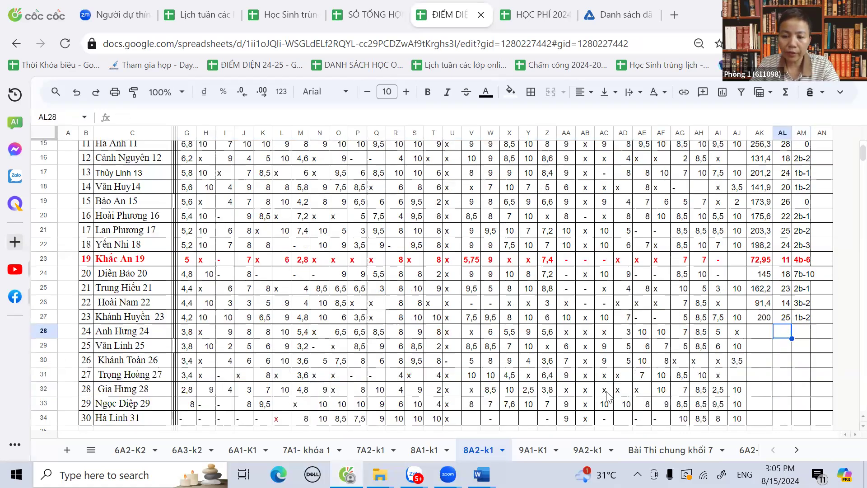
pyautogui.click(184, 335)
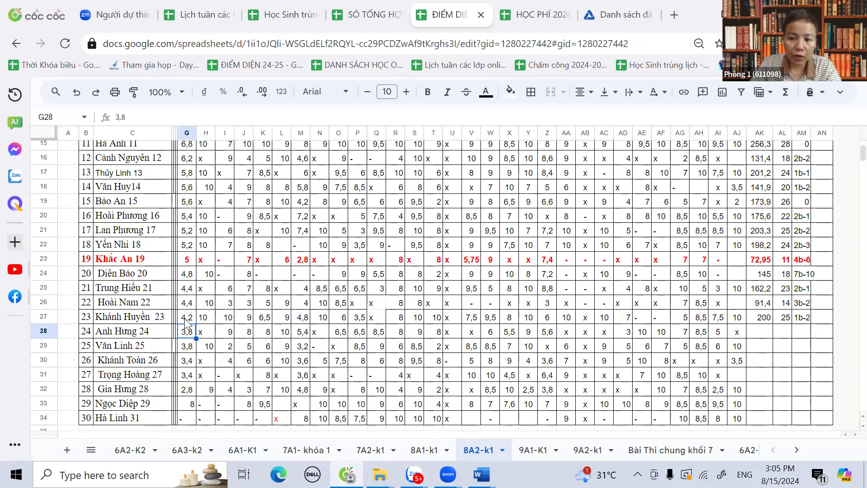
pyautogui.moveTo(187, 322); pyautogui.dragTo(676, 332)
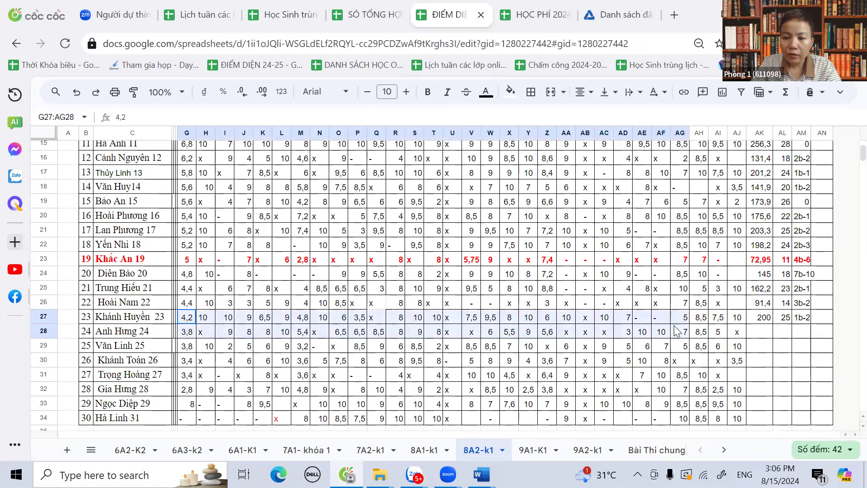
pyautogui.click(187, 347)
pyautogui.moveTo(187, 333); pyautogui.dragTo(737, 334)
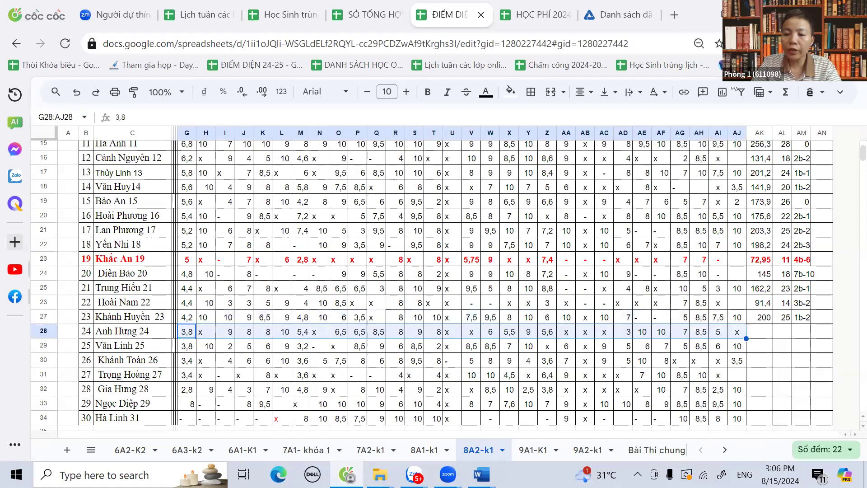
pyautogui.click(786, 92)
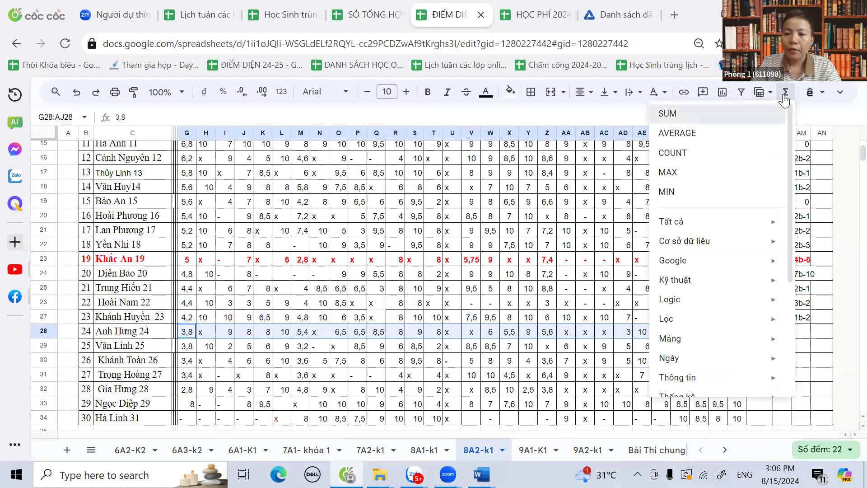
pyautogui.click(678, 114)
pyautogui.click(783, 403)
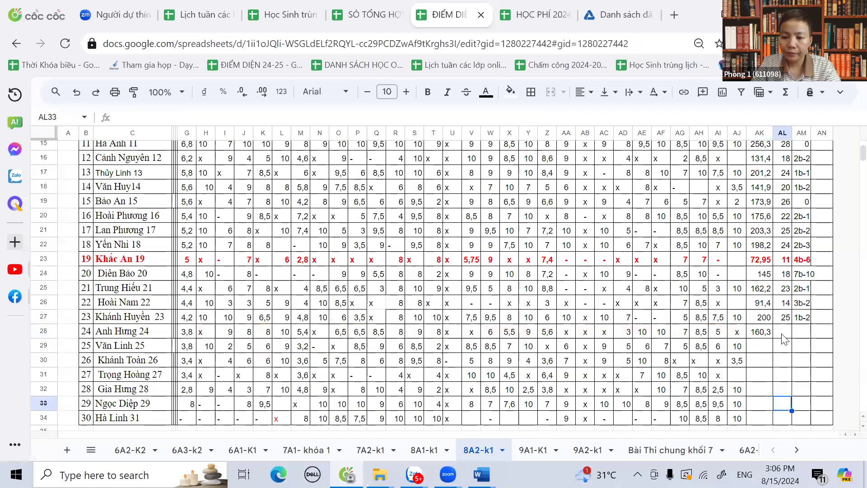
# - Enter the score count 22 in AL28 and the absences 0 in AM28 for the twenty-fourth student
pyautogui.click(782, 332)
pyautogui.write('22')
pyautogui.click(800, 362)
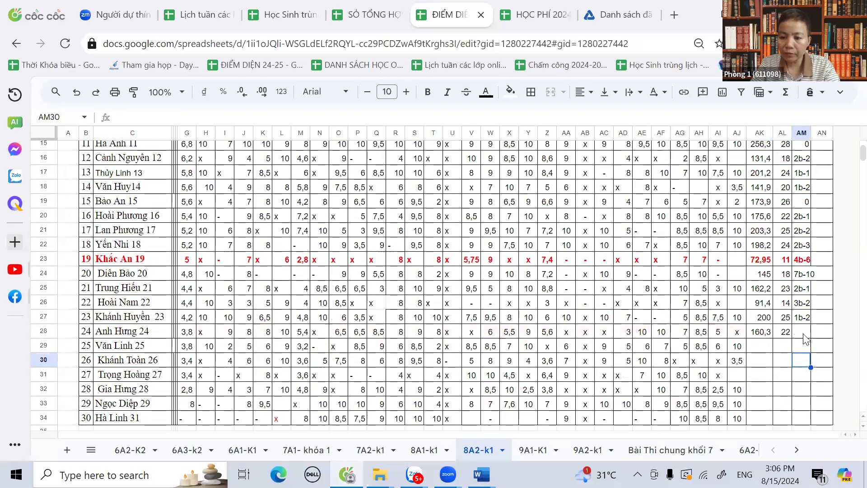
pyautogui.click(802, 333)
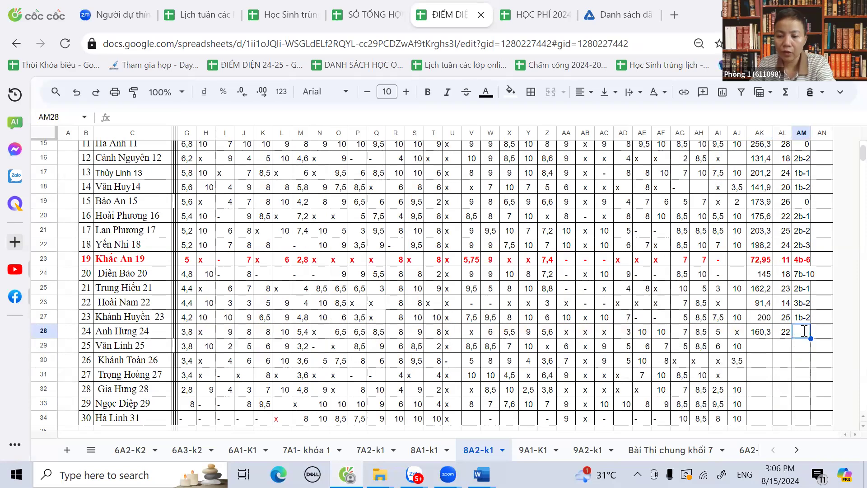
pyautogui.write('0')
pyautogui.click(760, 360)
# - Reselect the twenty-fourth student's scores in G28:AJ28 to recheck the score count
pyautogui.moveTo(186, 346); pyautogui.dragTo(341, 352)
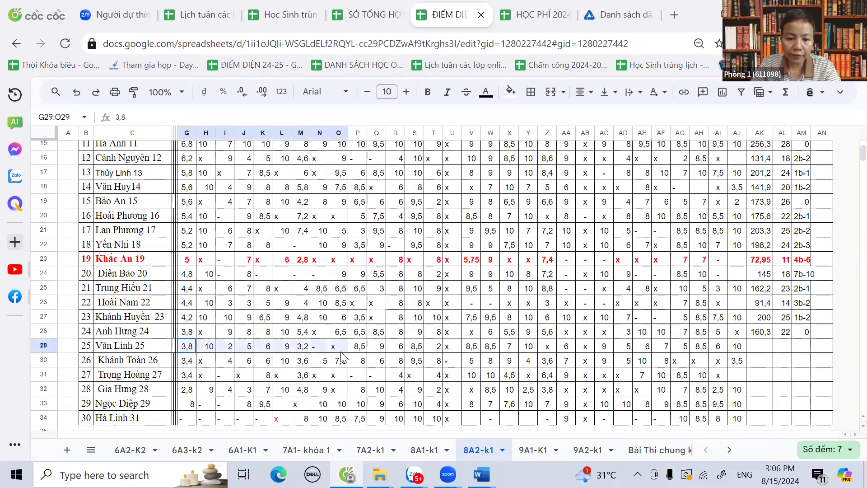
pyautogui.click(183, 333)
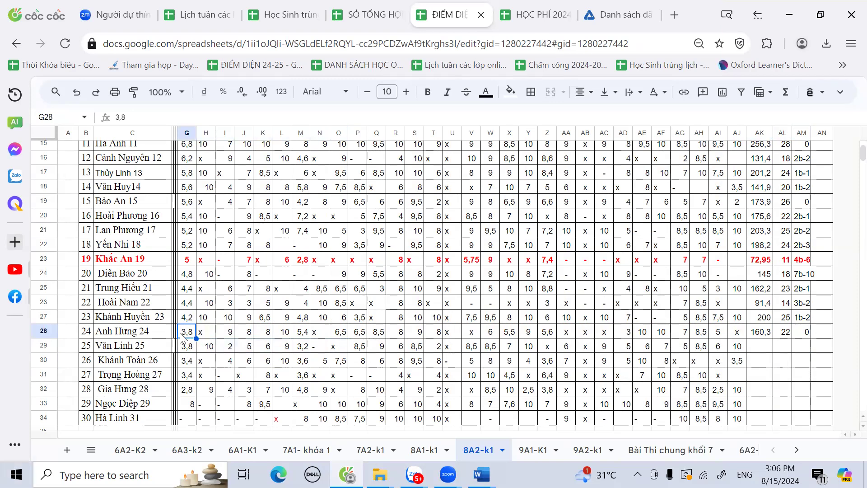
pyautogui.moveTo(191, 336); pyautogui.dragTo(738, 338)
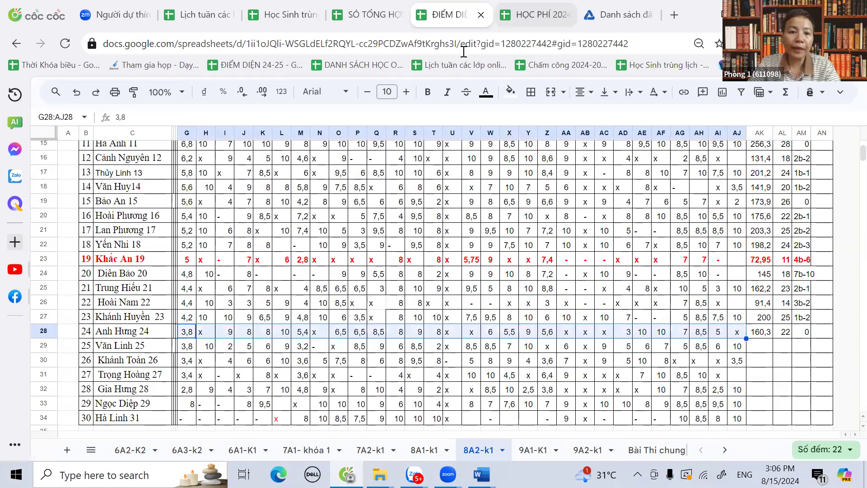
# - Switch to the weekly schedule spreadsheet and review the class 8A2 timetable through lesson 21
pyautogui.click(202, 6)
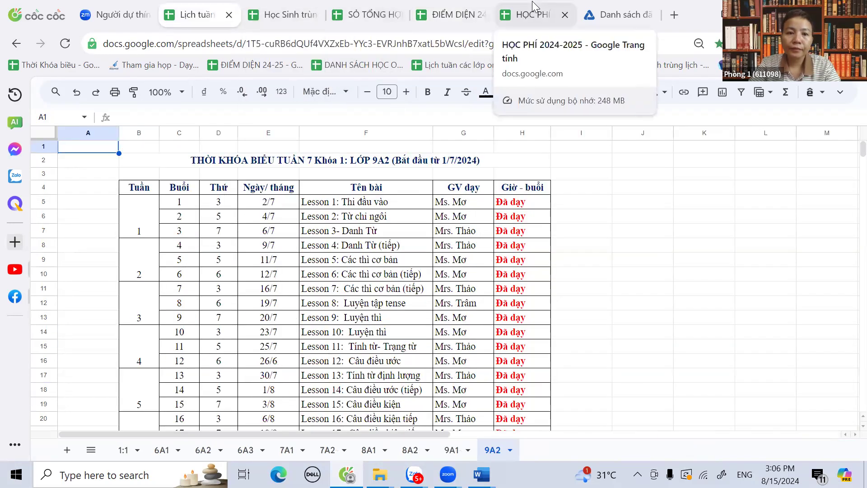
pyautogui.click(410, 450)
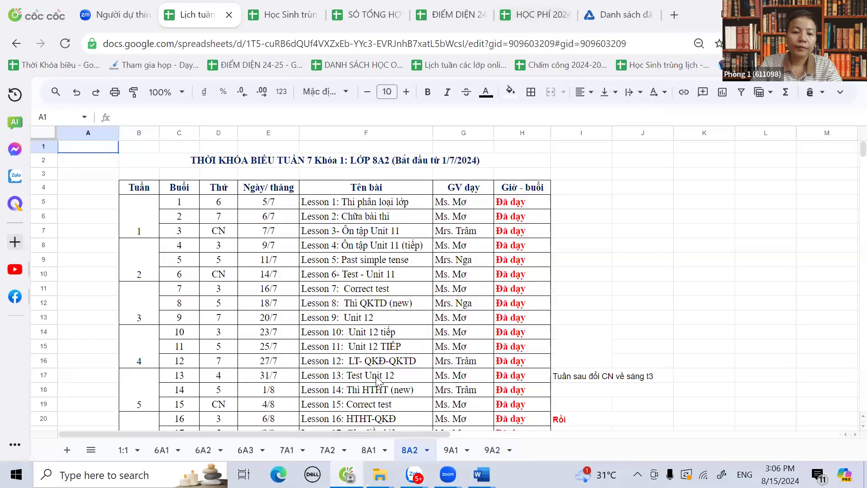
pyautogui.scroll(-3, 375, 364)
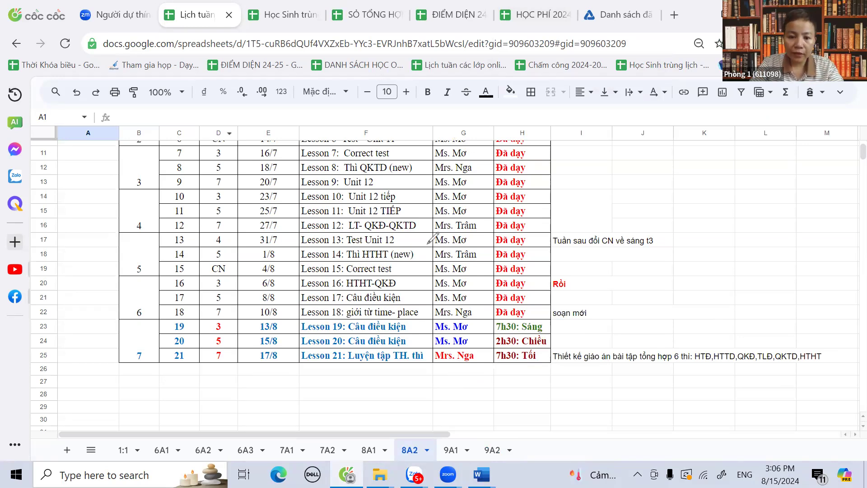
# - Circle the teachers of lessons 12, 14 and 18 on the 8A2 timetable for review and clear the marks
pyautogui.moveTo(438, 256)
pyautogui.mouseDown()
pyautogui.moveTo(479, 258)
pyautogui.moveTo(433, 226)
pyautogui.moveTo(484, 226)
pyautogui.moveTo(450, 213)
pyautogui.moveTo(424, 221)
pyautogui.mouseUp()
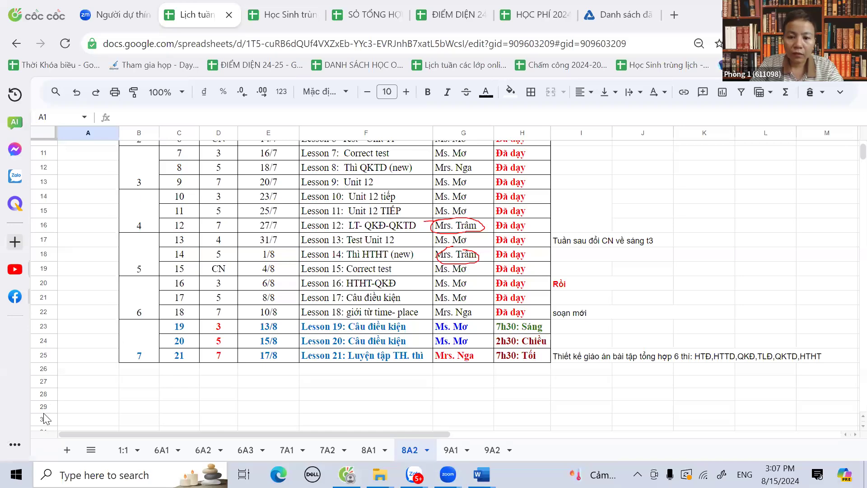
pyautogui.scroll(4, 862, 152)
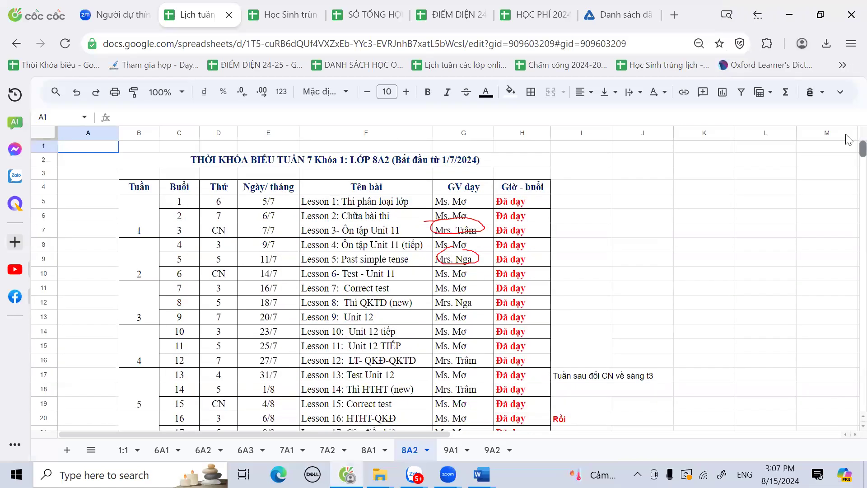
pyautogui.scroll(-5, 452, 291)
pyautogui.scroll(2, 450, 293)
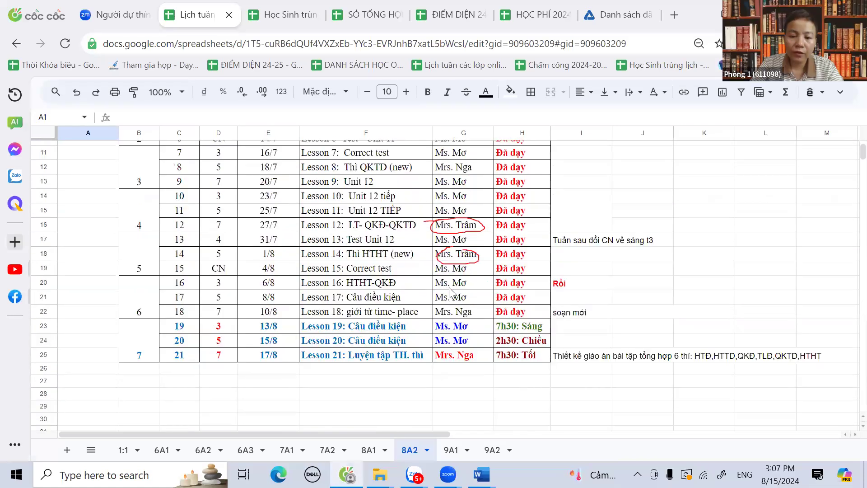
pyautogui.scroll(2, 451, 291)
pyautogui.scroll(-2, 451, 291)
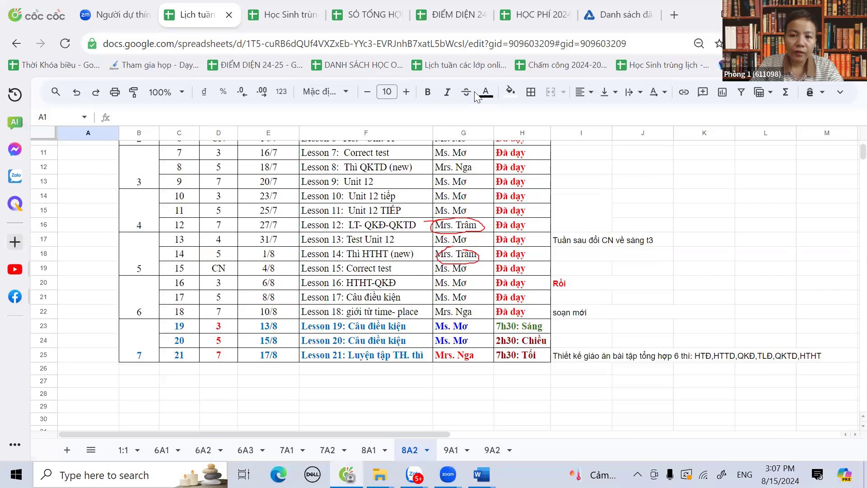
pyautogui.moveTo(465, 301)
pyautogui.mouseDown()
pyautogui.moveTo(447, 318)
pyautogui.moveTo(484, 307)
pyautogui.moveTo(427, 305)
pyautogui.mouseUp()
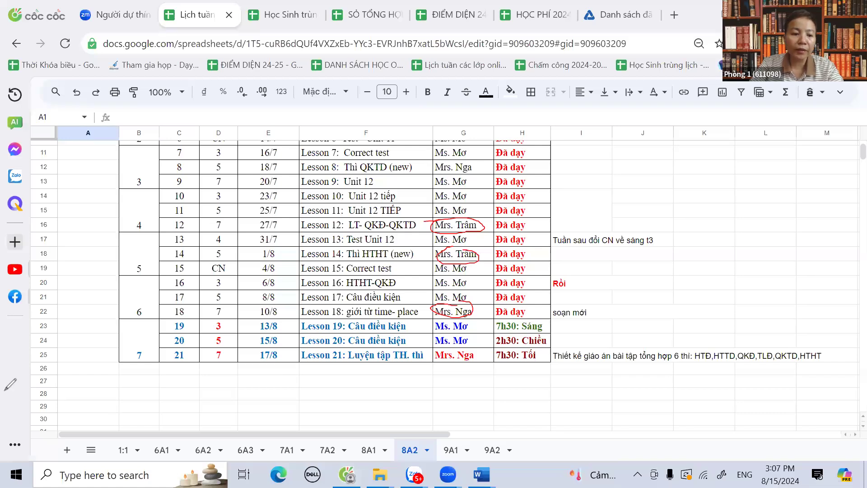
pyautogui.press('Escape')
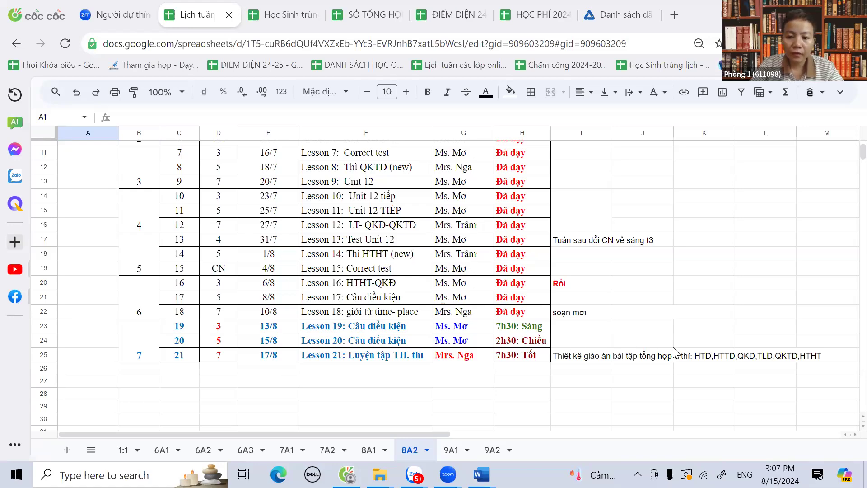
# - Return to the 8A2-k1 attendance sheet and examine the twenty-fourth student's B15 and B16 entries in AB28:AC28
pyautogui.hotkey('ctrl', '5')
pyautogui.scroll(5, 729, 344)
pyautogui.scroll(-3, 728, 344)
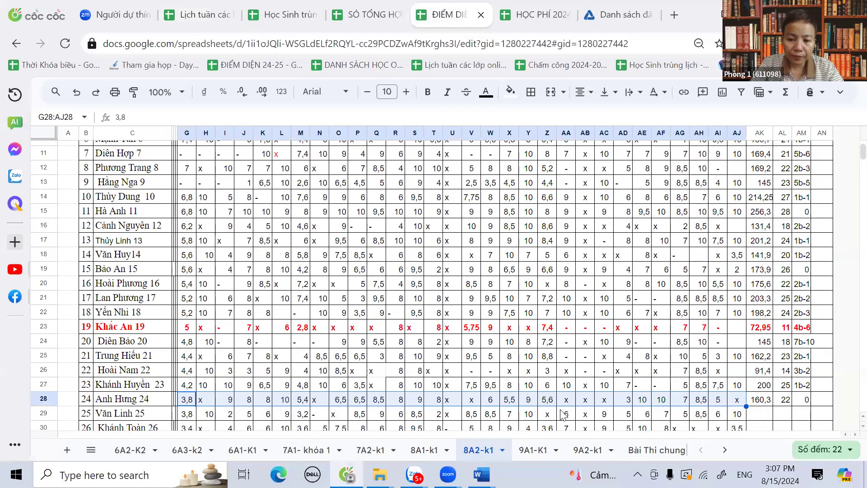
pyautogui.moveTo(585, 400); pyautogui.dragTo(607, 402)
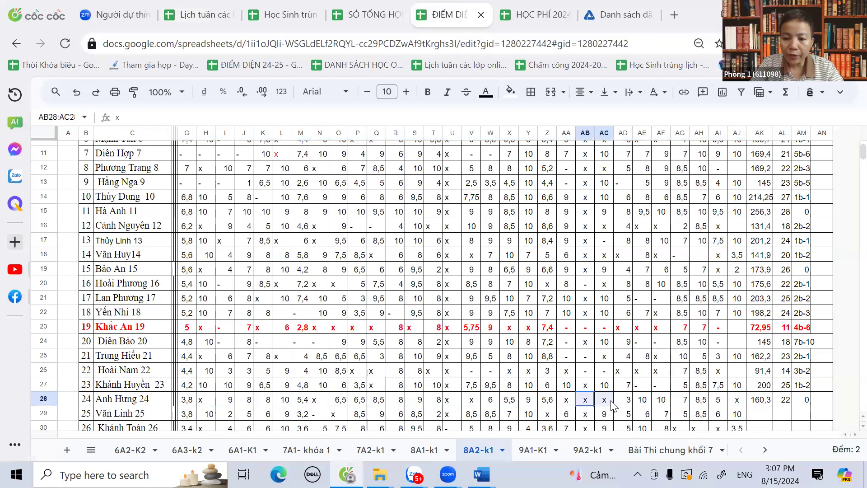
pyautogui.scroll(3, 609, 403)
pyautogui.scroll(-4, 608, 404)
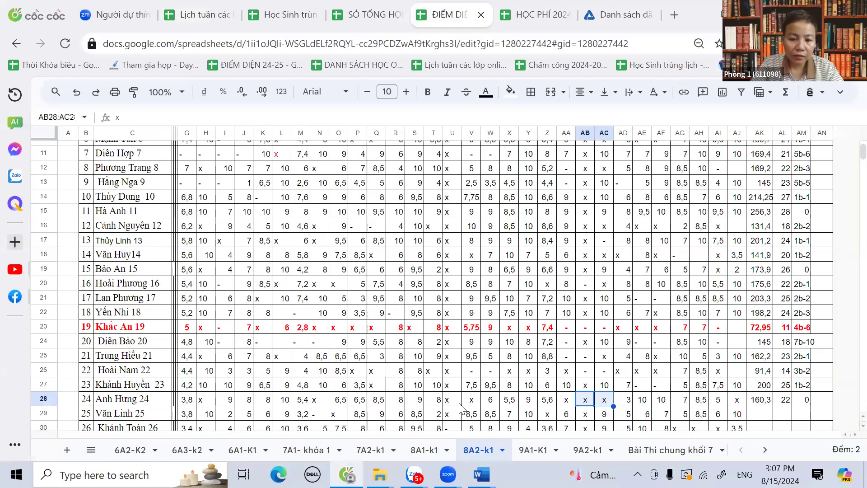
pyautogui.click(586, 404)
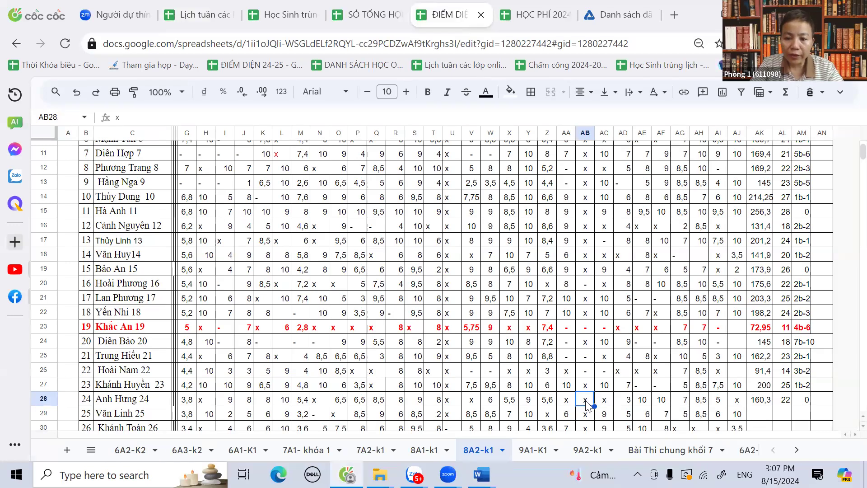
pyautogui.press('Left')
pyautogui.click(603, 404)
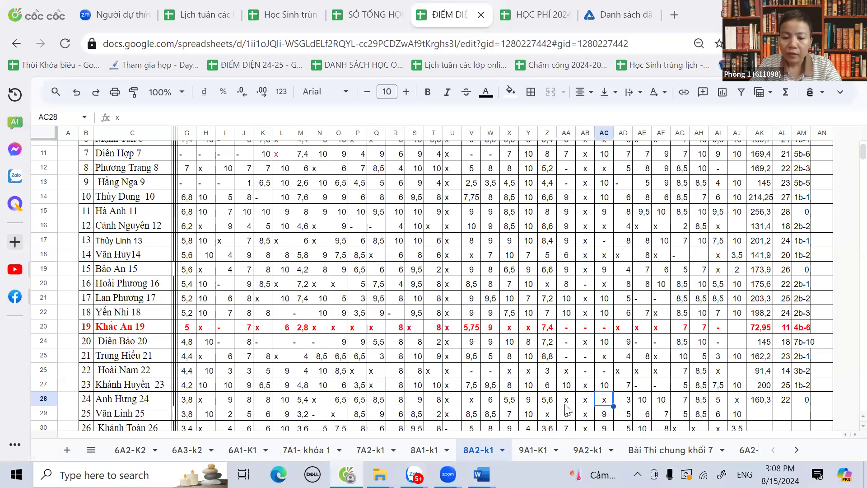
pyautogui.scroll(2, 572, 409)
pyautogui.scroll(2, 572, 411)
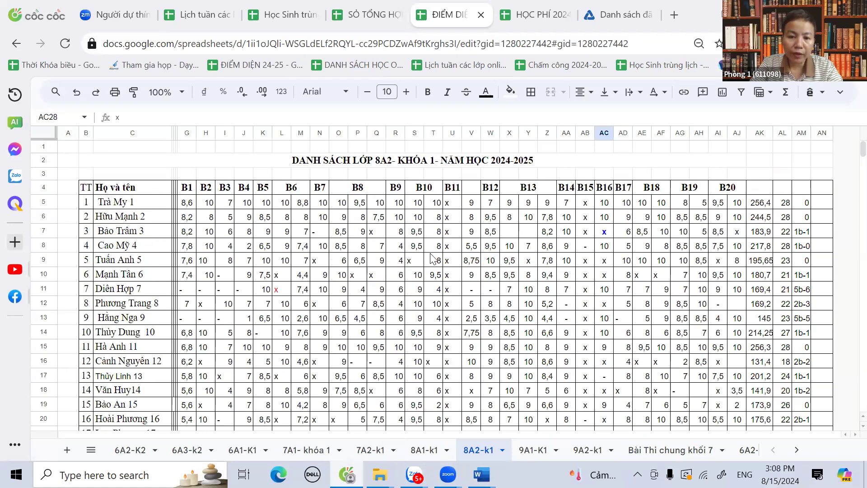
# - Check the teacher of lesson 14 in G18 of the class 8A2 timetable
pyautogui.press('super+Down')
pyautogui.press('Return')
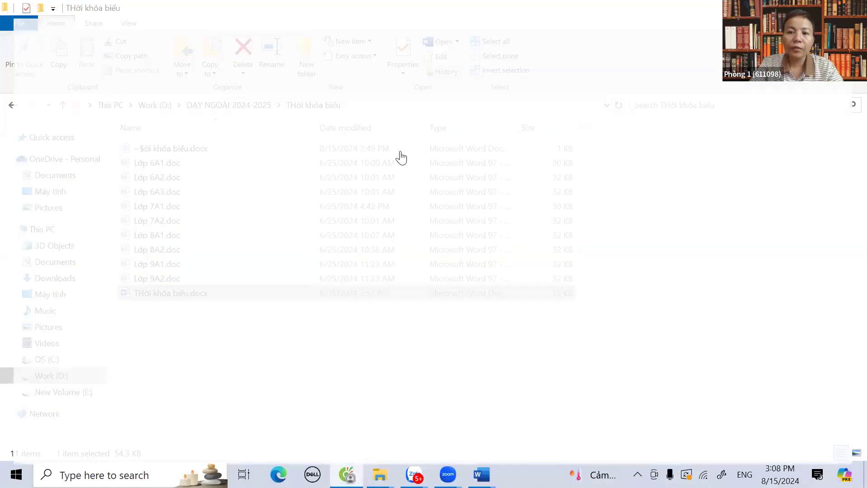
pyautogui.hotkey('alt', 'Tab')
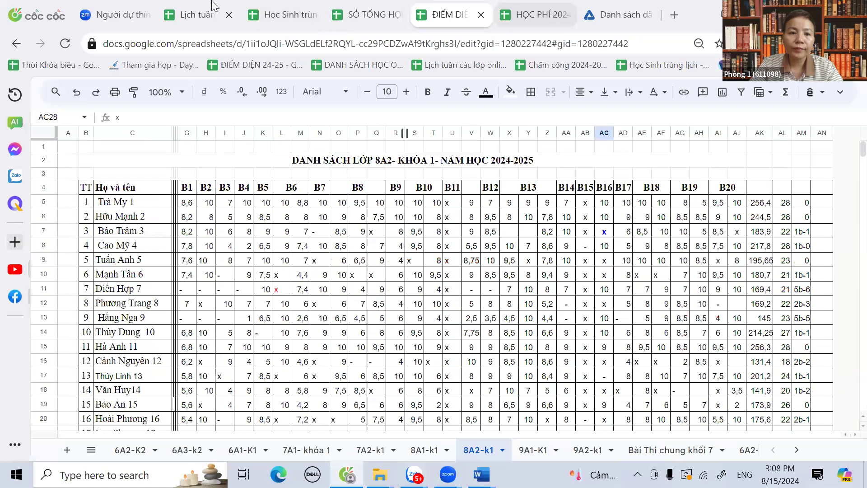
pyautogui.click(212, 8)
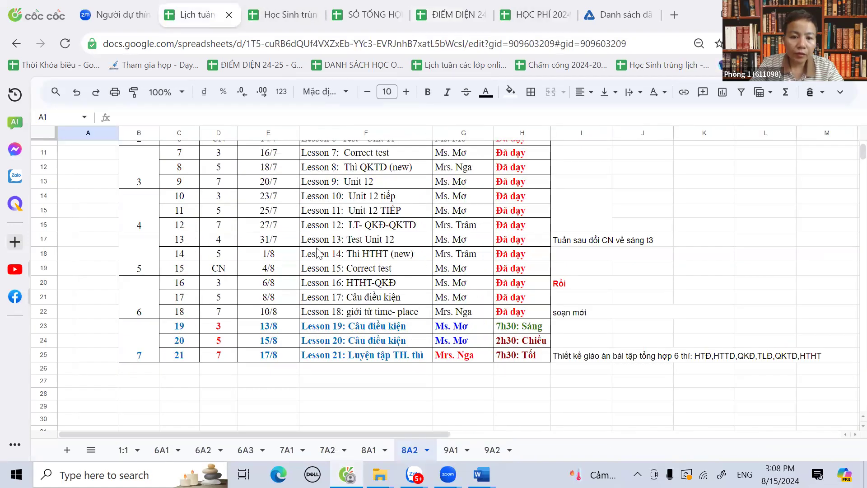
pyautogui.click(446, 260)
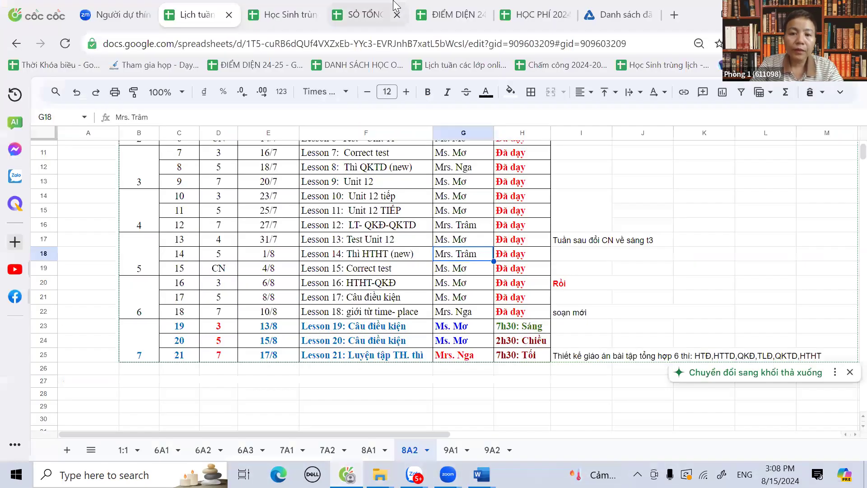
# - Change the twenty-fourth student's B14 entry in AA28 of the 8A2-k1 attendance sheet to "-"
pyautogui.click(448, 5)
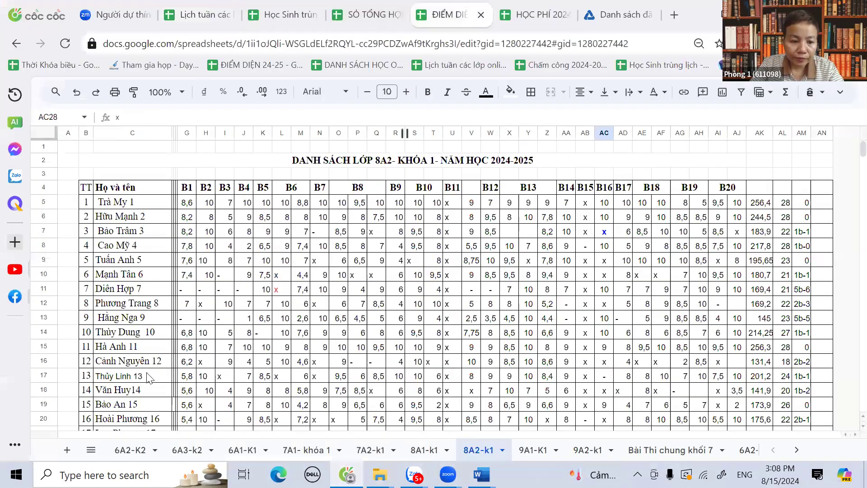
pyautogui.scroll(-5, 168, 393)
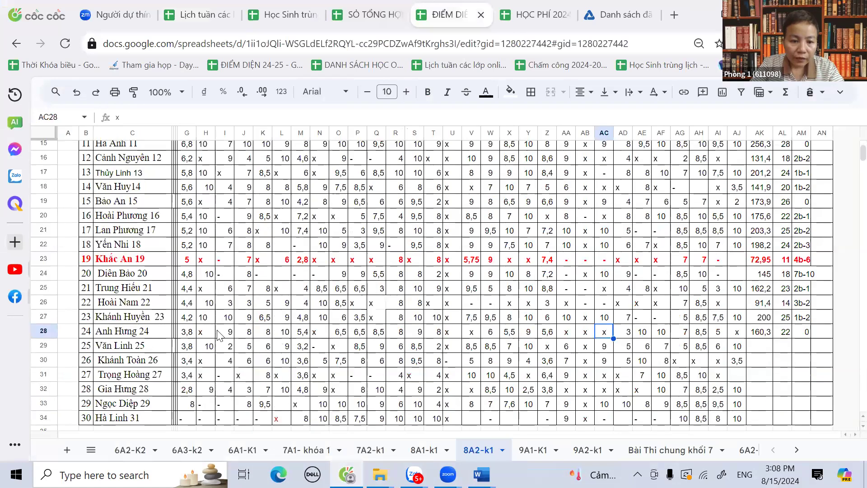
pyautogui.scroll(5, 573, 339)
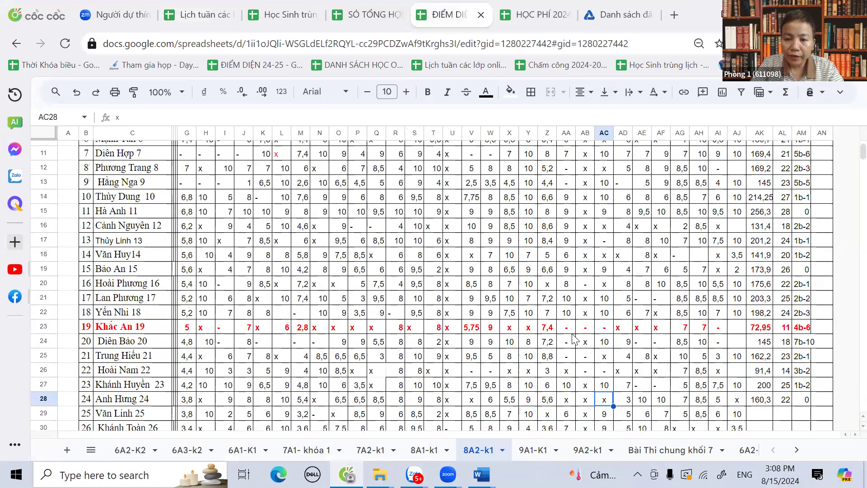
pyautogui.scroll(-3, 574, 339)
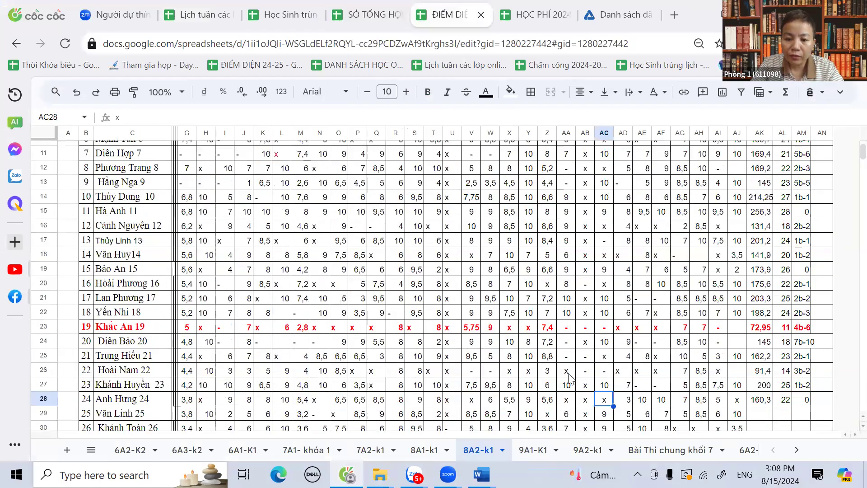
pyautogui.scroll(-1, 570, 378)
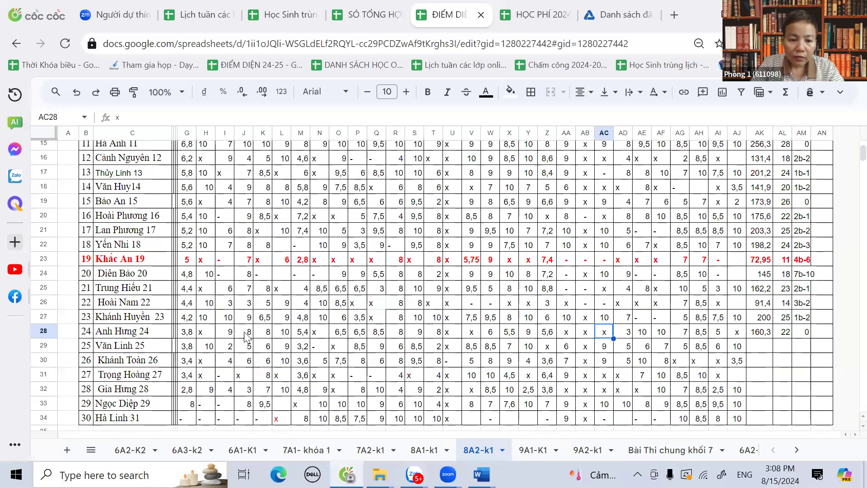
pyautogui.click(568, 332)
pyautogui.write('-')
pyautogui.press('Return')
# - Check the twenty-fourth student's entries in AC28 and N28 against the session headings
pyautogui.scroll(5, 576, 351)
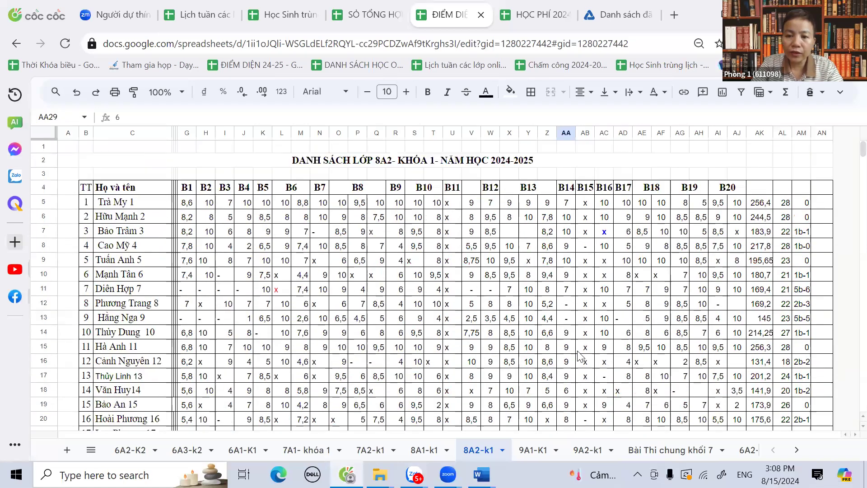
pyautogui.scroll(-2, 583, 362)
pyautogui.scroll(-2, 589, 388)
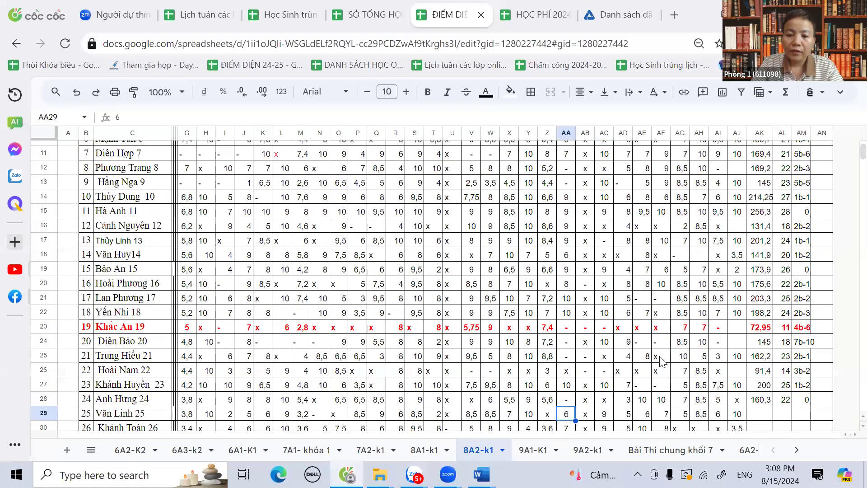
pyautogui.click(600, 403)
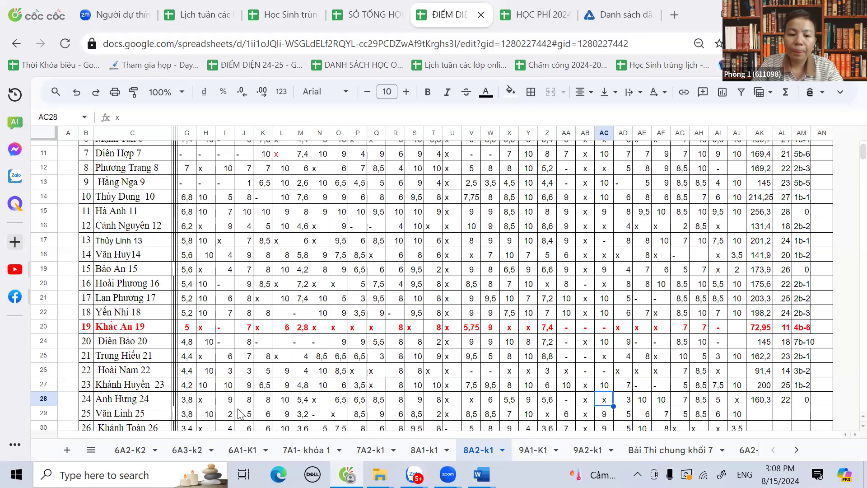
pyautogui.click(321, 400)
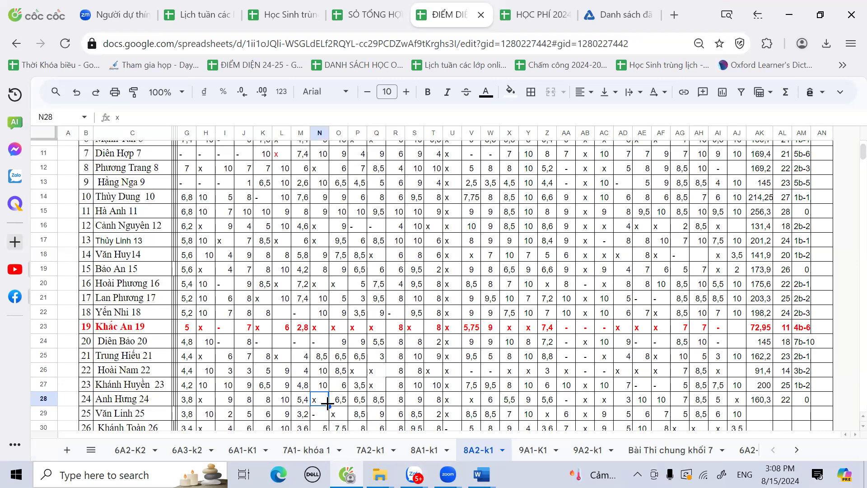
pyautogui.scroll(4, 326, 407)
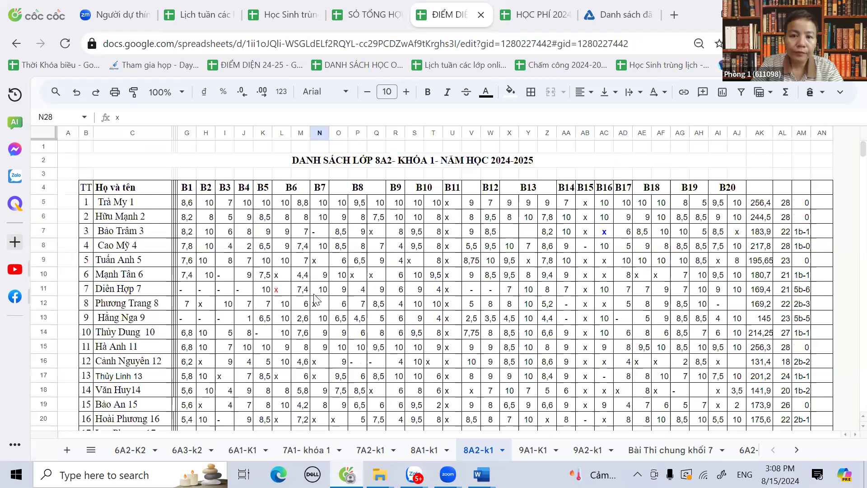
# - Compare the 8A2 timetable with the attendance sheet and the class's student schedule conflicts
pyautogui.click(294, 14)
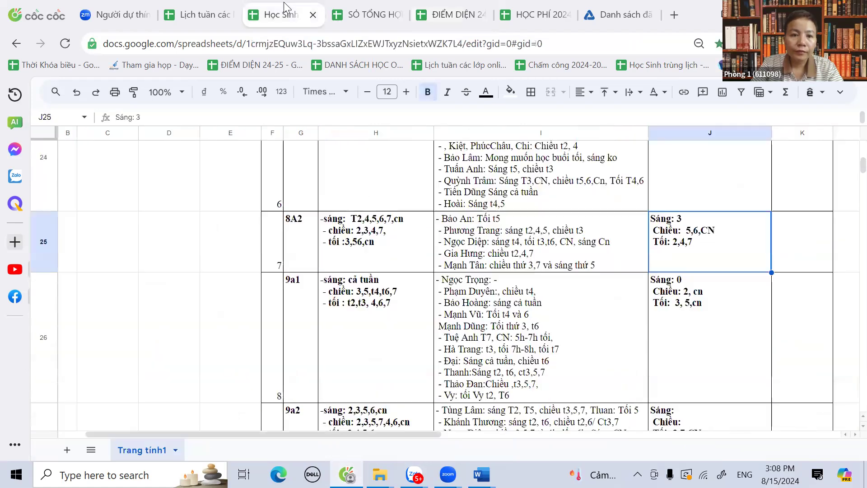
pyautogui.click(235, 15)
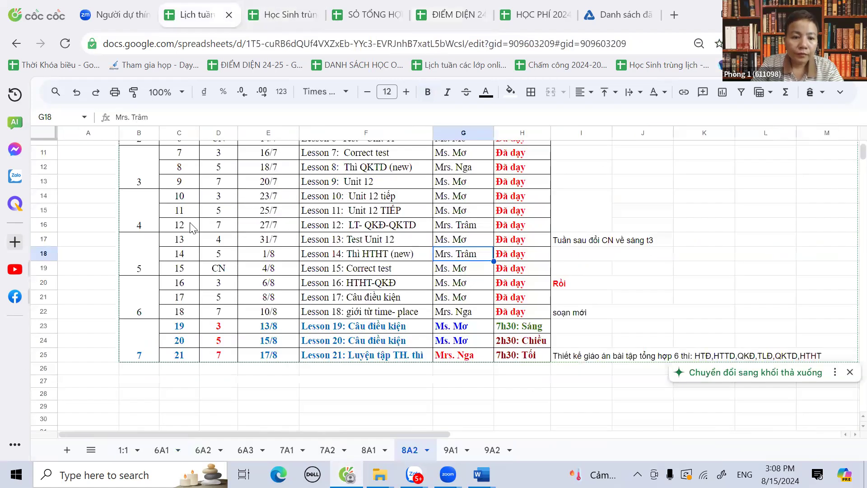
pyautogui.scroll(3, 192, 227)
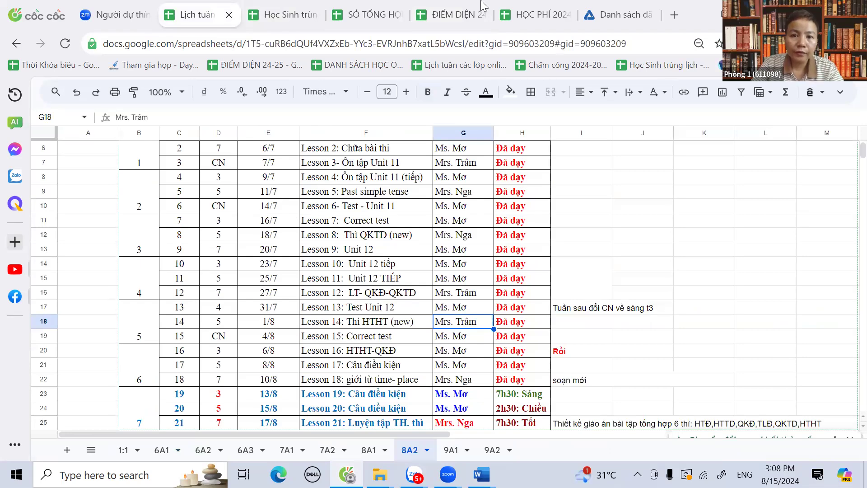
pyautogui.click(450, 13)
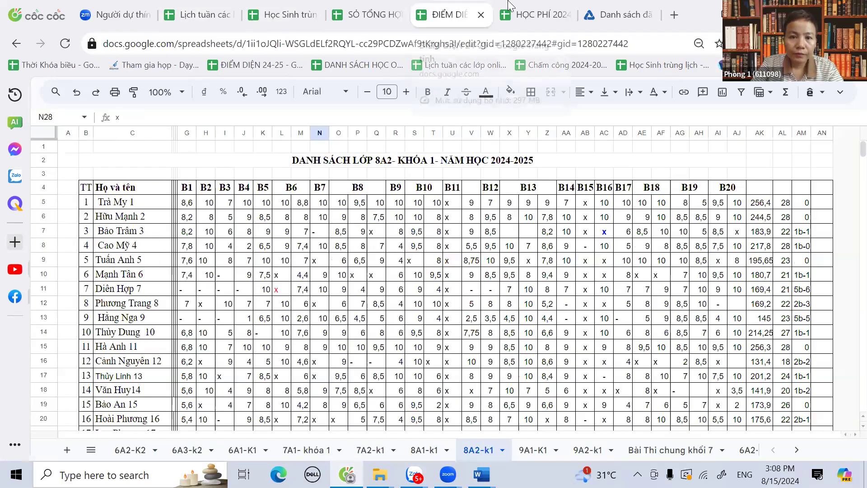
pyautogui.hotkey('ctrl', '3')
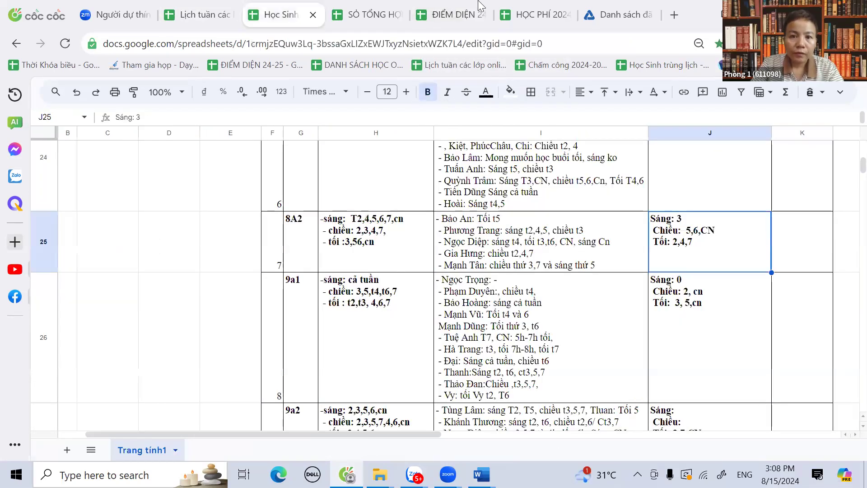
pyautogui.click(222, 14)
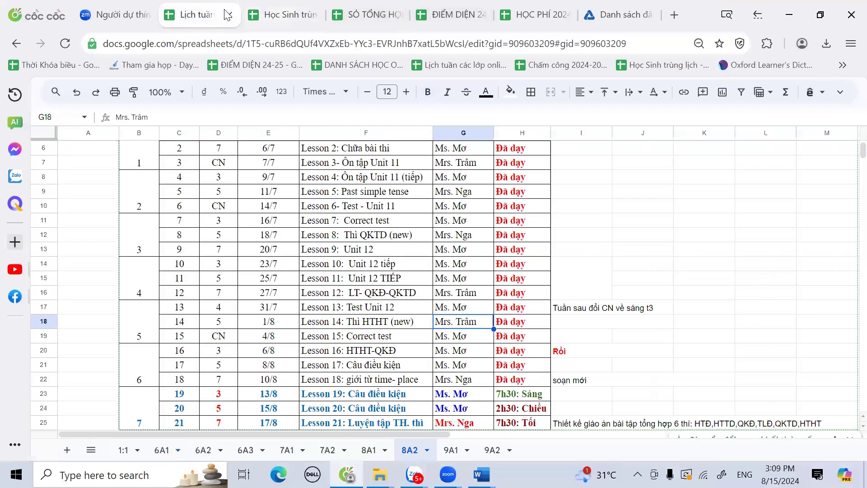
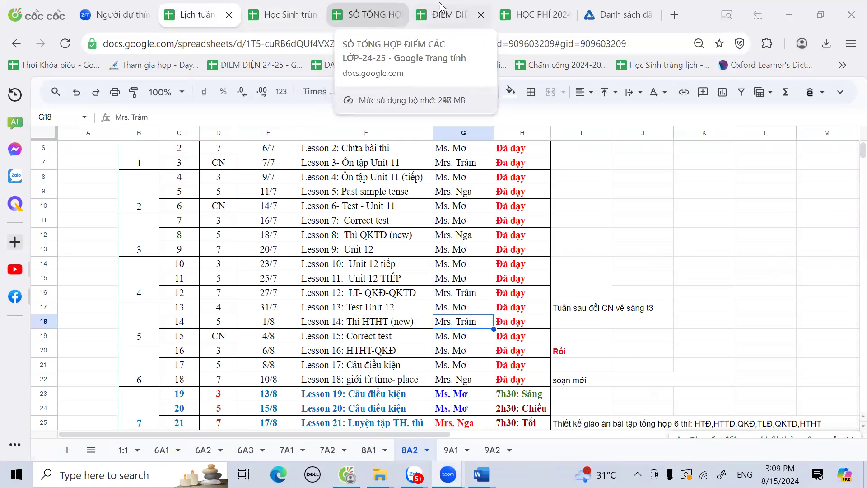
# - Return to the attendance workbook and check the twenty-fourth student's entry in AA28 against the session headings
pyautogui.hotkey('ctrl', '5')
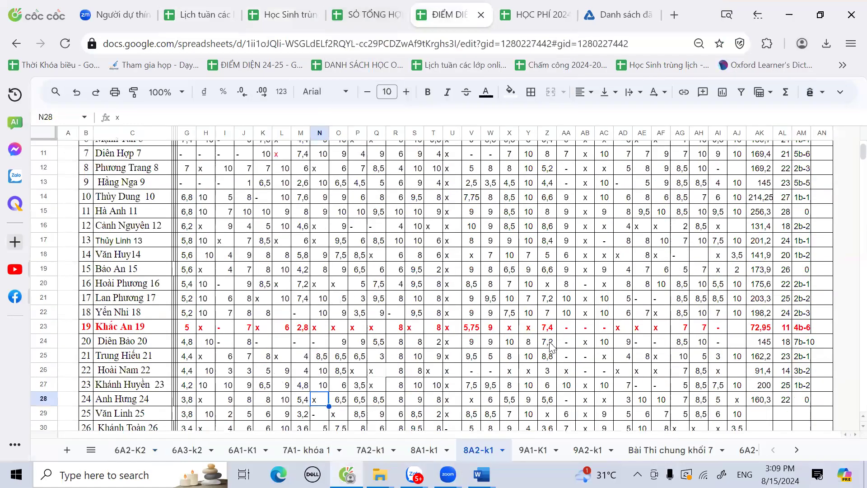
pyautogui.scroll(-2, 536, 398)
pyautogui.click(537, 396)
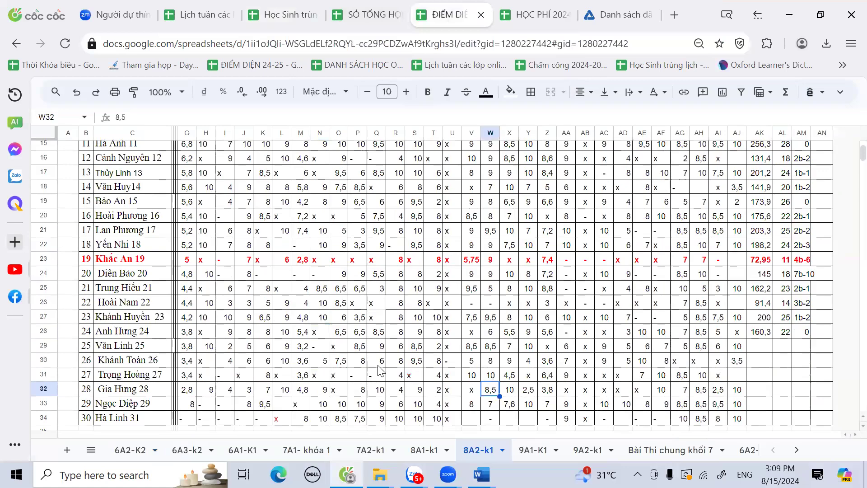
pyautogui.click(567, 333)
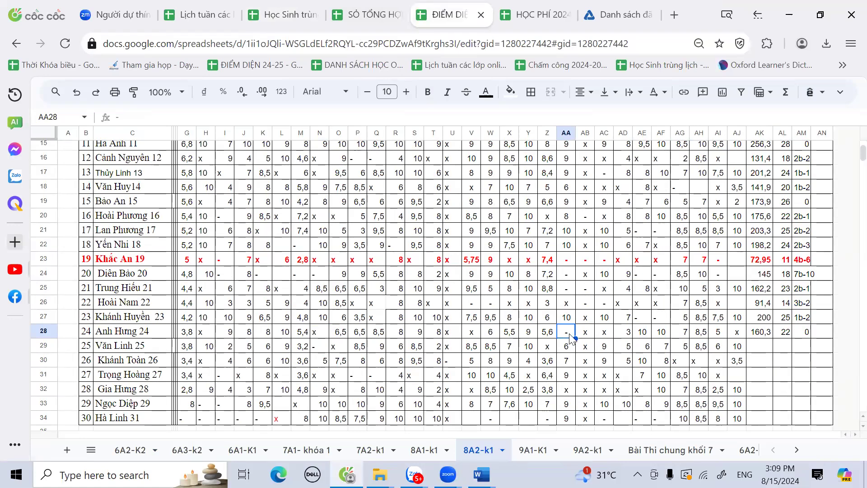
pyautogui.scroll(5, 571, 338)
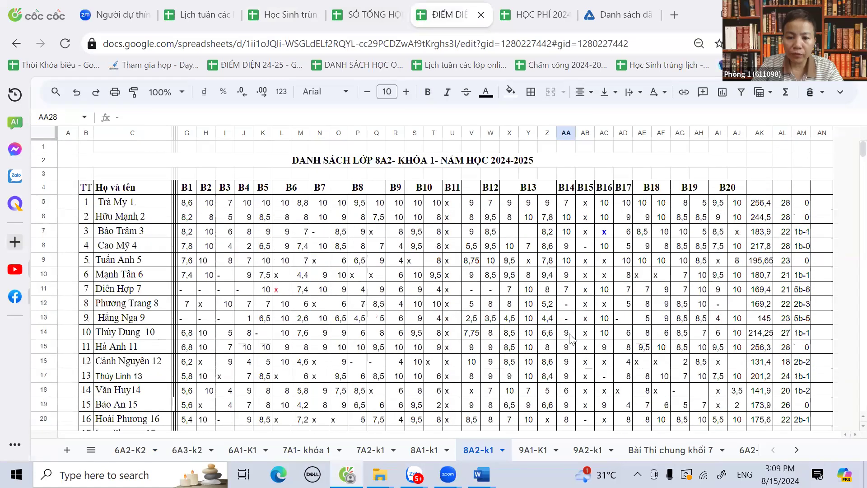
pyautogui.scroll(-3, 581, 377)
pyautogui.scroll(3, 490, 412)
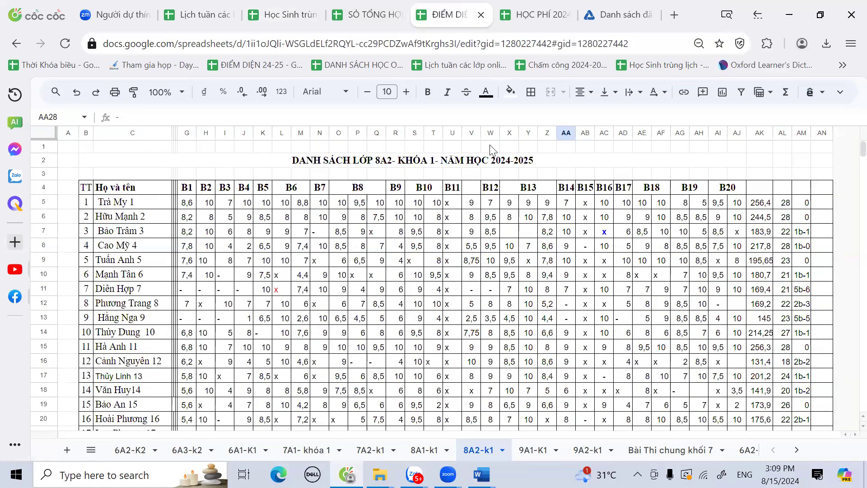
pyautogui.scroll(-3, 560, 331)
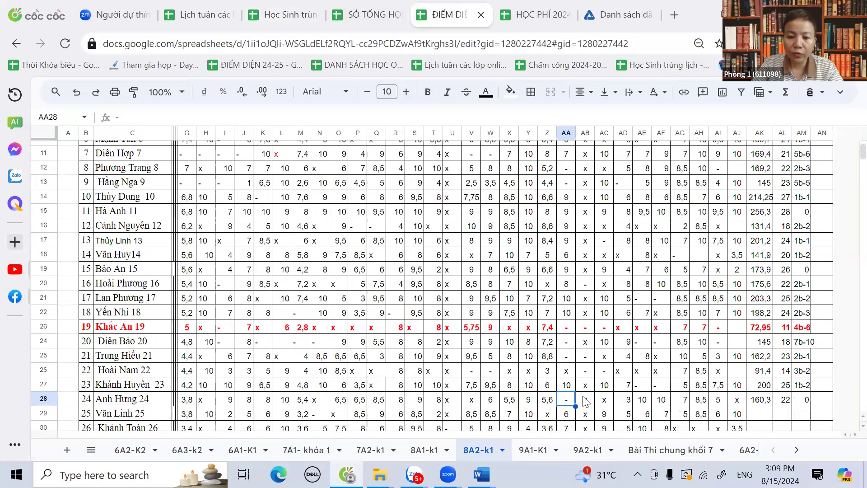
# - Change the twenty-fourth student's entry in V28 of the 8A2-k1 attendance sheet to "-"
pyautogui.click(471, 399)
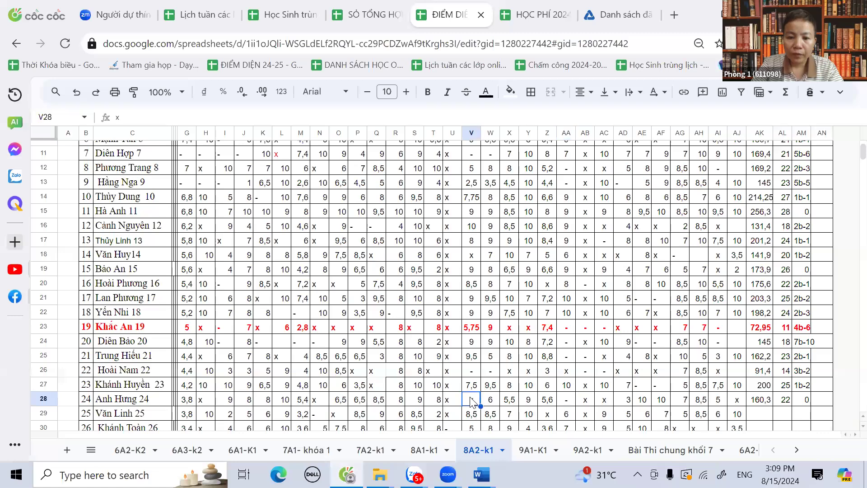
pyautogui.scroll(3, 471, 400)
pyautogui.scroll(-5, 497, 352)
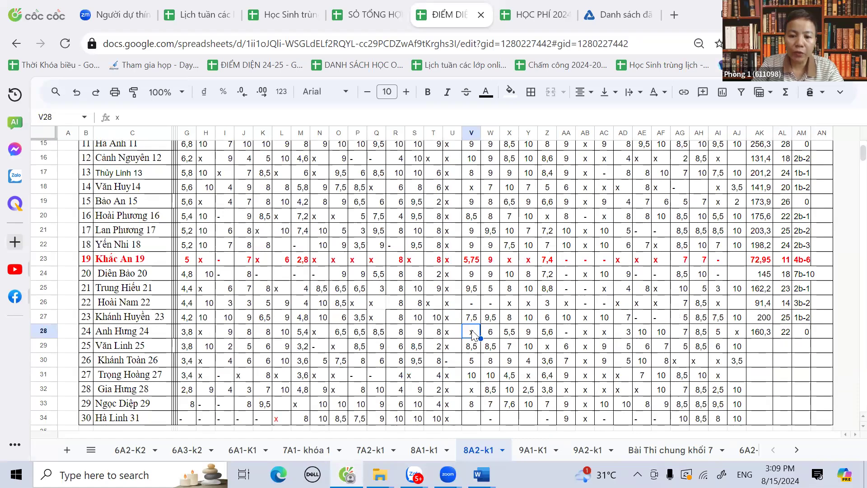
pyautogui.write('-')
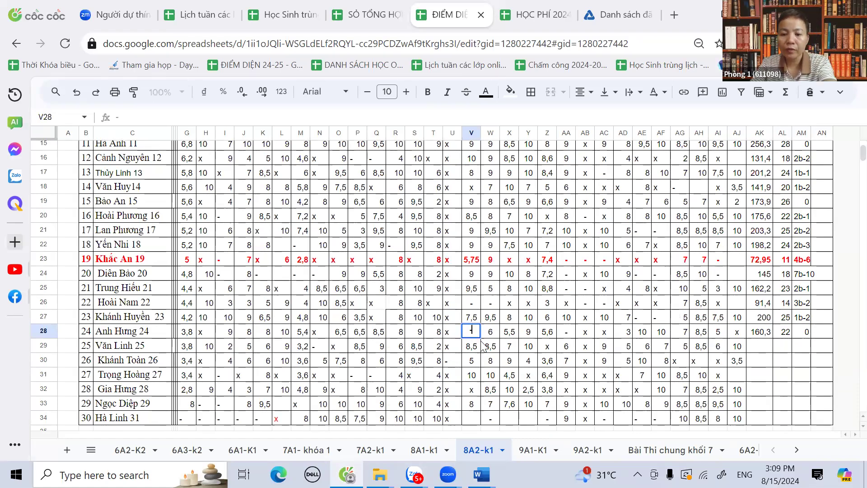
pyautogui.click(485, 350)
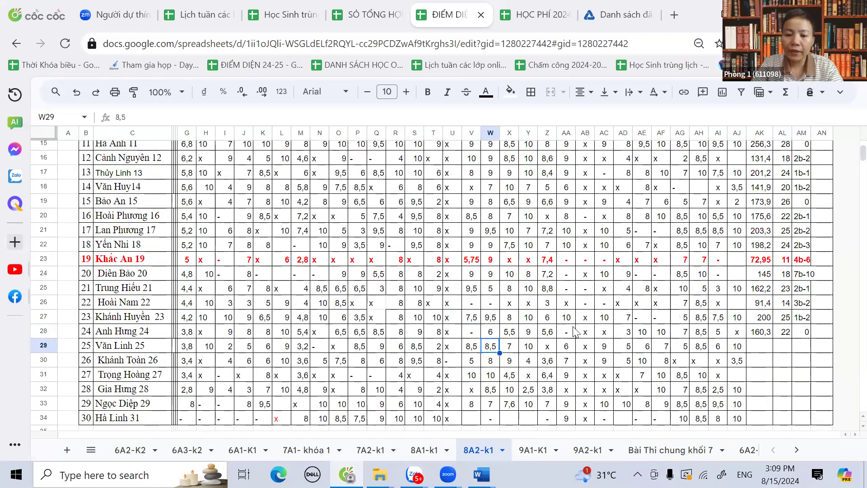
# - Recheck the twenty-fourth student's "-" entries and set the absence record in AM28 to 2b-2
pyautogui.click(568, 334)
pyautogui.click(470, 335)
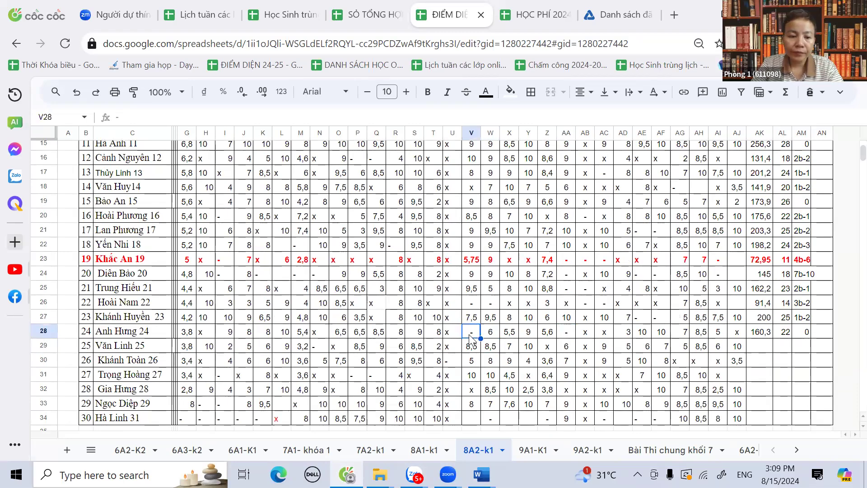
pyautogui.click(807, 332)
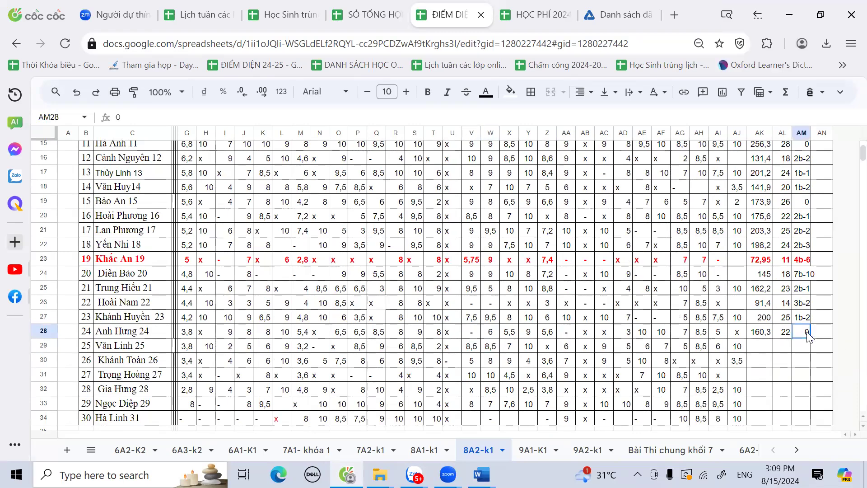
pyautogui.write('2b-2')
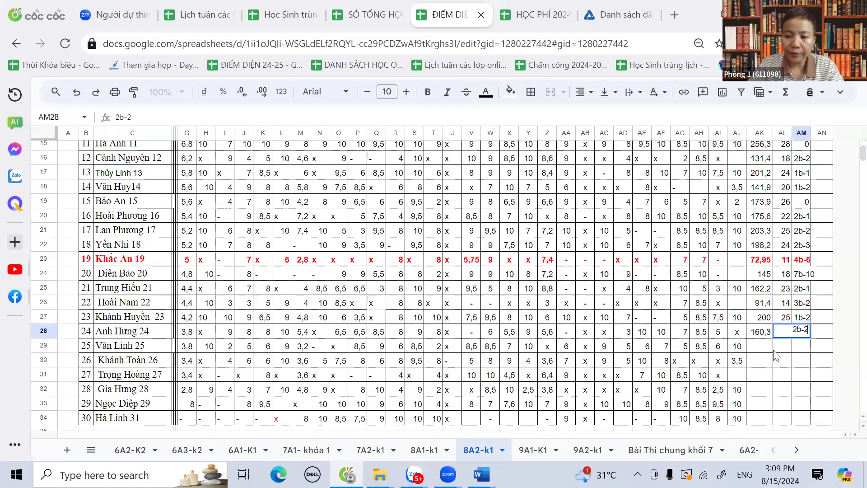
pyautogui.click(782, 394)
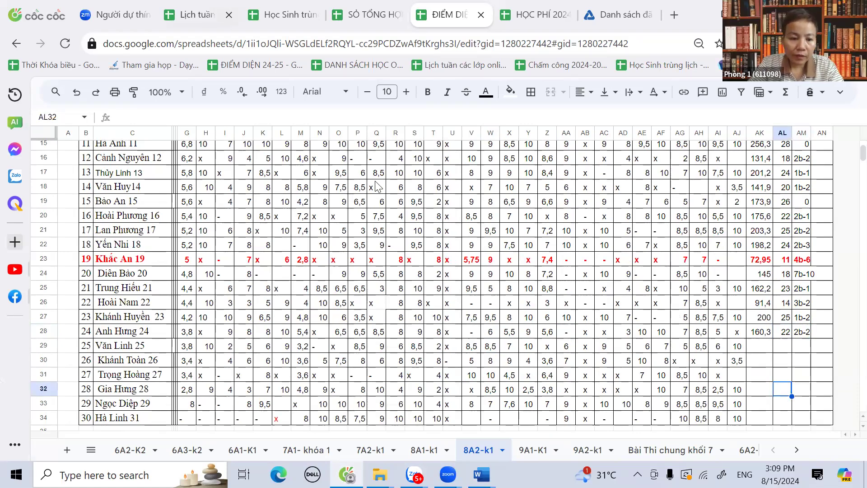
# - Total the twenty-fifth student's scores in G29:AJ29 with SUM in AK29
pyautogui.moveTo(186, 348); pyautogui.dragTo(738, 356)
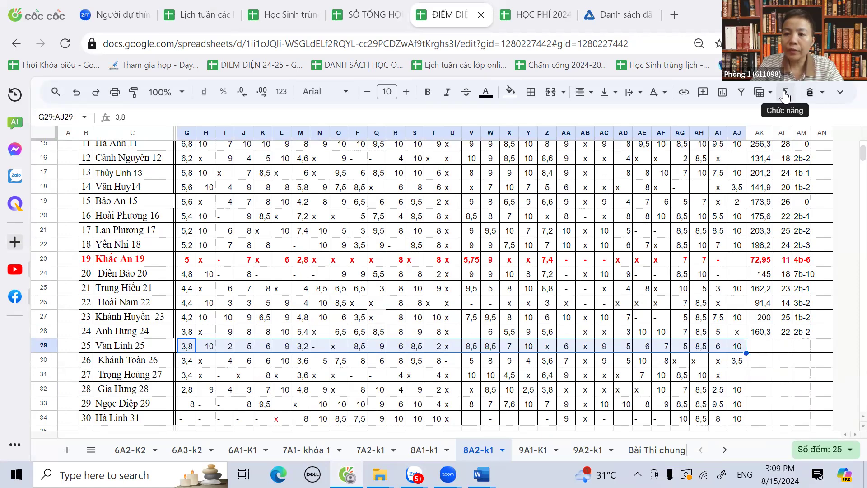
pyautogui.click(786, 93)
pyautogui.click(788, 111)
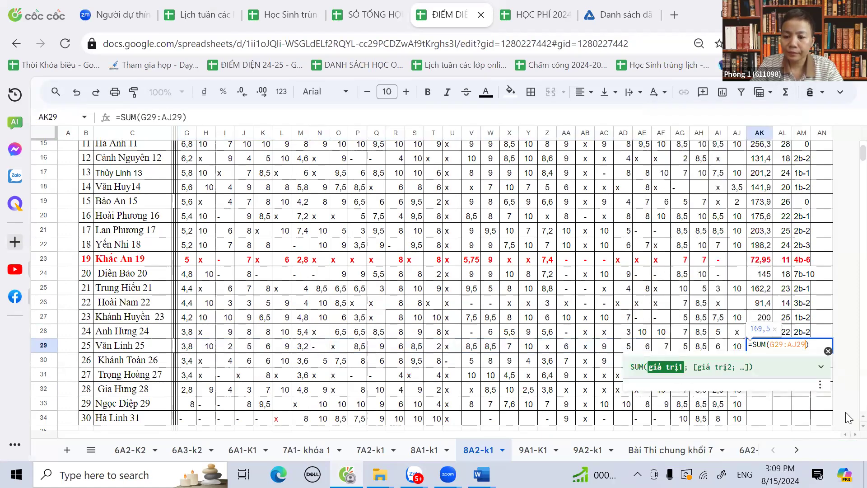
pyautogui.click(772, 418)
# - Record the twenty-fifth student's score count as 25 in AL29 and absences as 1b-1 in AM29
pyautogui.click(784, 346)
pyautogui.hotkey('ctrl', 'v')
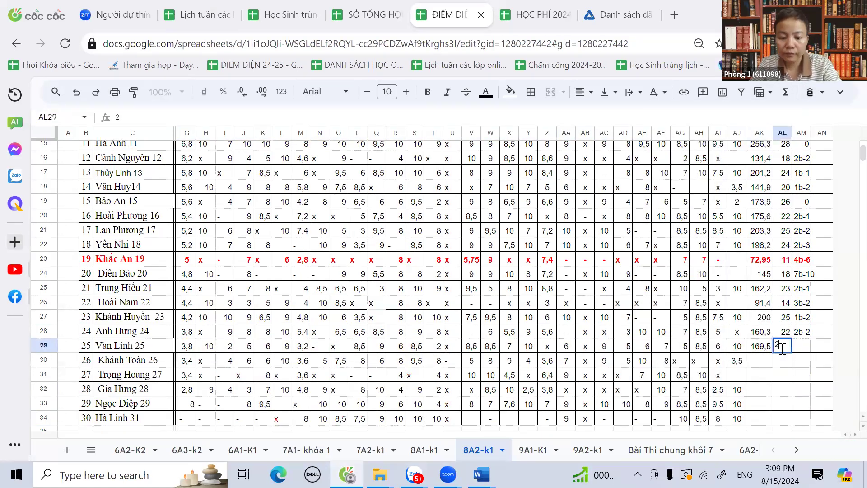
pyautogui.click(799, 347)
pyautogui.write('1b-1')
pyautogui.click(771, 376)
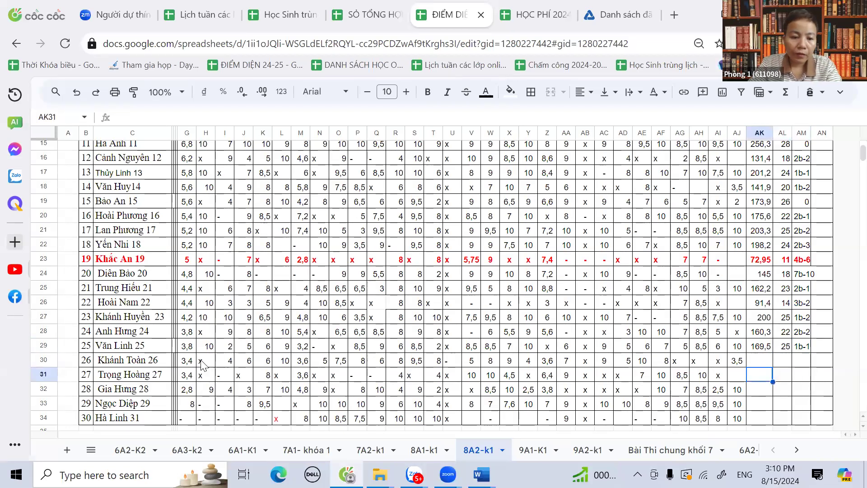
# - Total the twenty-sixth student's scores in G30:AJ30 with SUM in AK30
pyautogui.moveTo(197, 365); pyautogui.dragTo(741, 362)
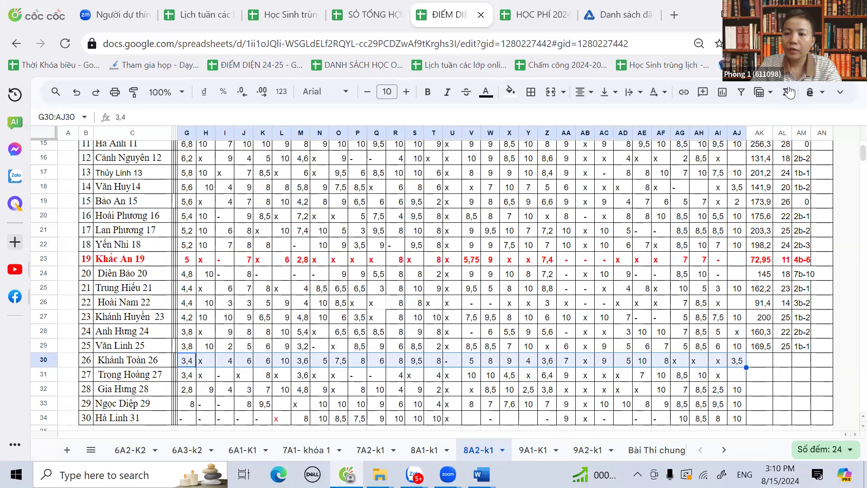
pyautogui.click(788, 92)
pyautogui.click(798, 111)
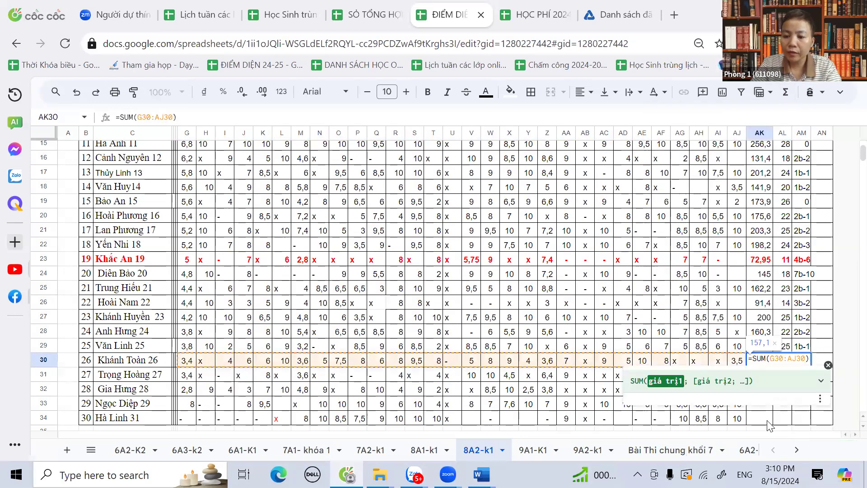
pyautogui.press('Return')
# - Record the twenty-sixth student's score count as 24 in AL30 and absences as 1b-0 in AM30
pyautogui.click(789, 361)
pyautogui.write('24')
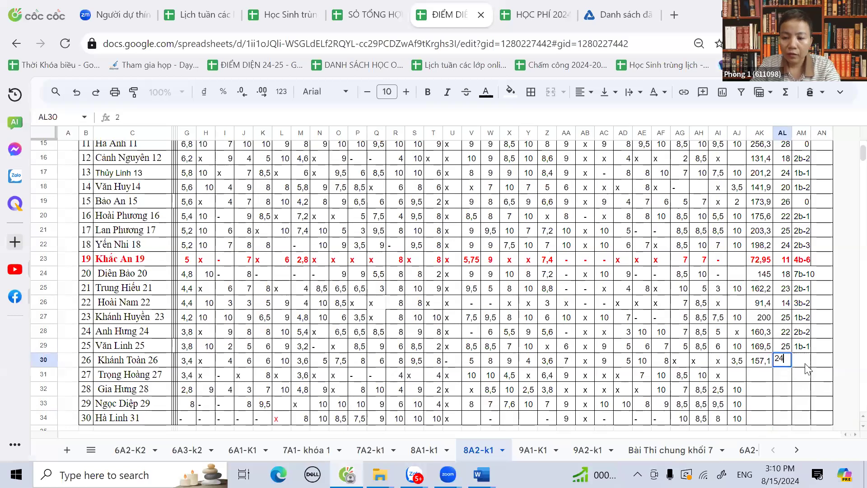
pyautogui.press('Tab')
pyautogui.write('1b-0')
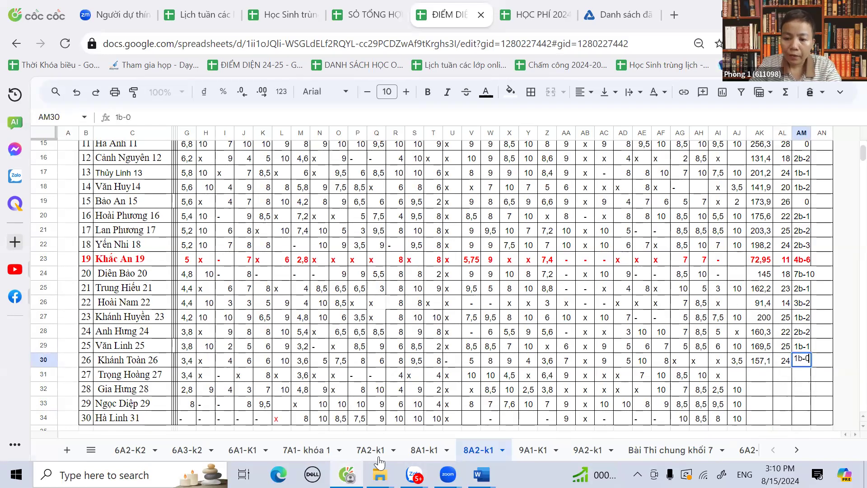
# - Check the twenty-seventh student's entries against the session headings and total G31:AJ31 with SUM in AK31
pyautogui.moveTo(190, 381); pyautogui.dragTo(375, 378)
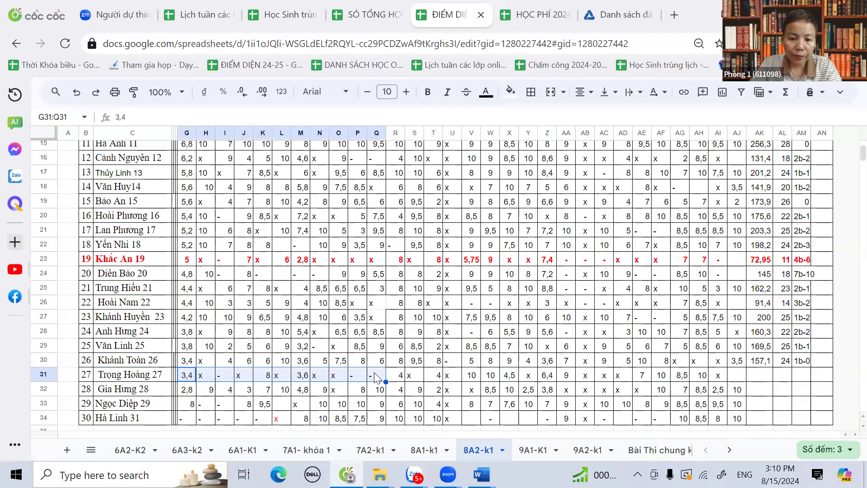
pyautogui.scroll(5, 375, 378)
pyautogui.scroll(-4, 388, 416)
pyautogui.scroll(-2, 387, 415)
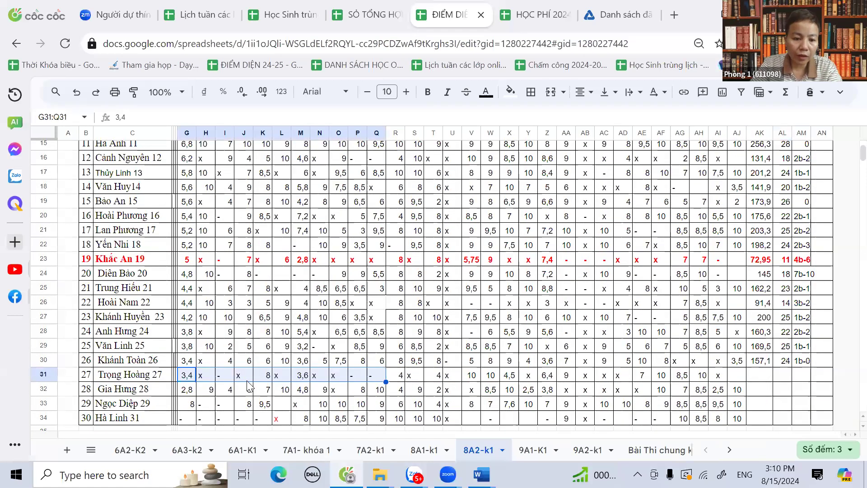
pyautogui.moveTo(189, 381); pyautogui.dragTo(739, 379)
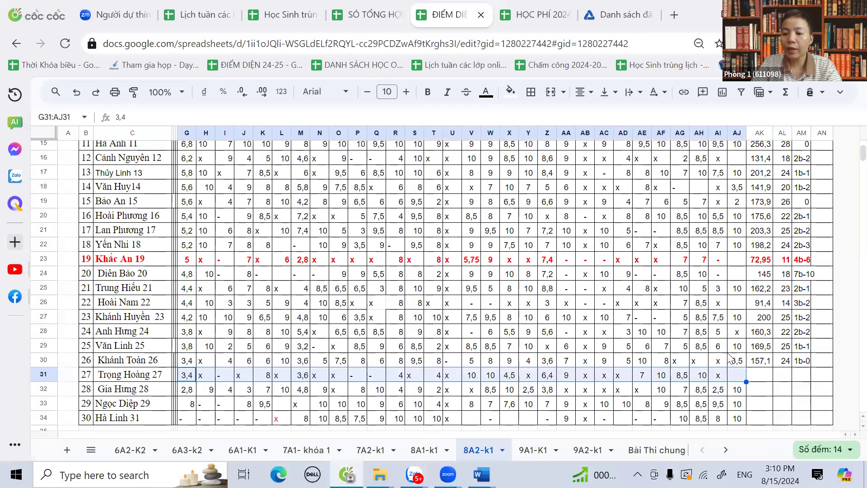
pyautogui.click(790, 100)
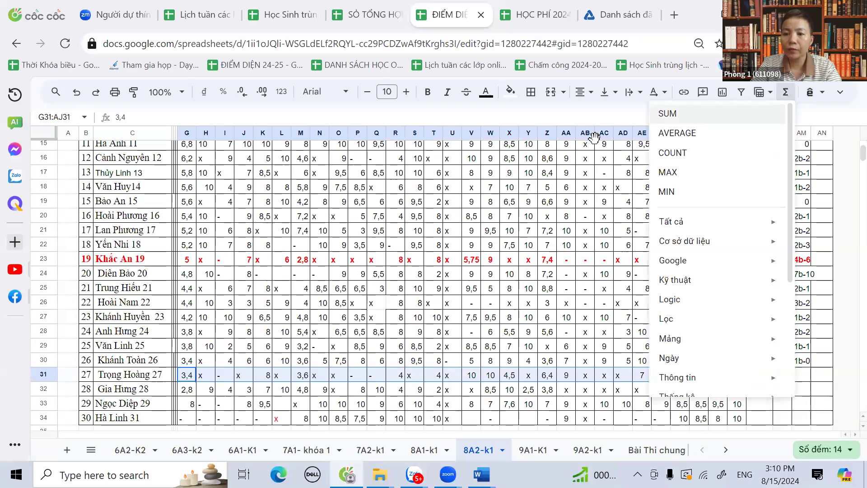
pyautogui.click(746, 114)
pyautogui.click(574, 403)
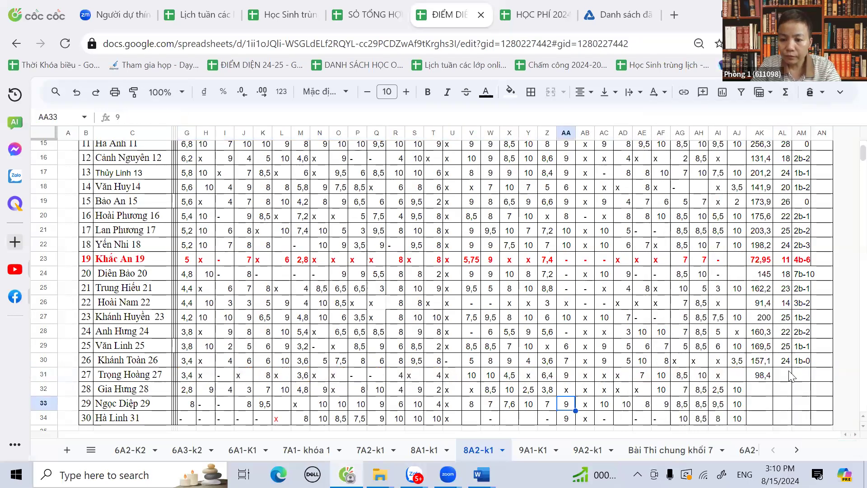
# - Record the twenty-seventh student's score count as 14 in AL31 and absences as 2b-3 in AM31
pyautogui.click(785, 376)
pyautogui.write('14')
pyautogui.click(801, 374)
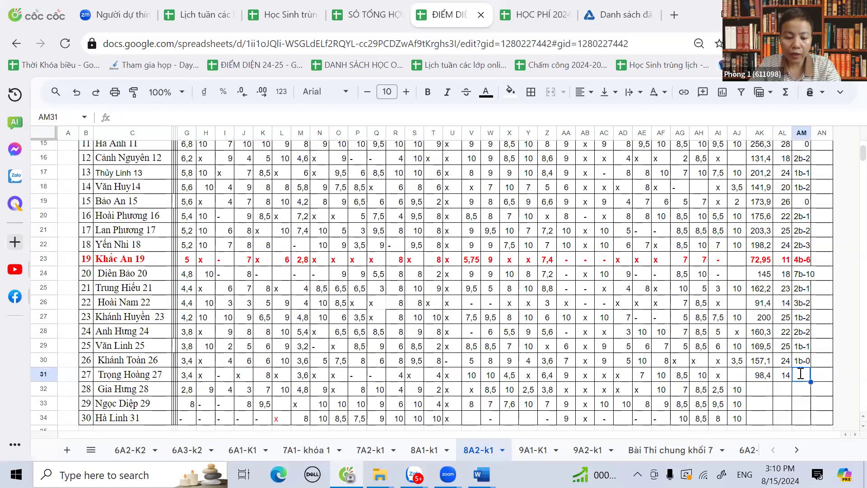
pyautogui.write('2b-3')
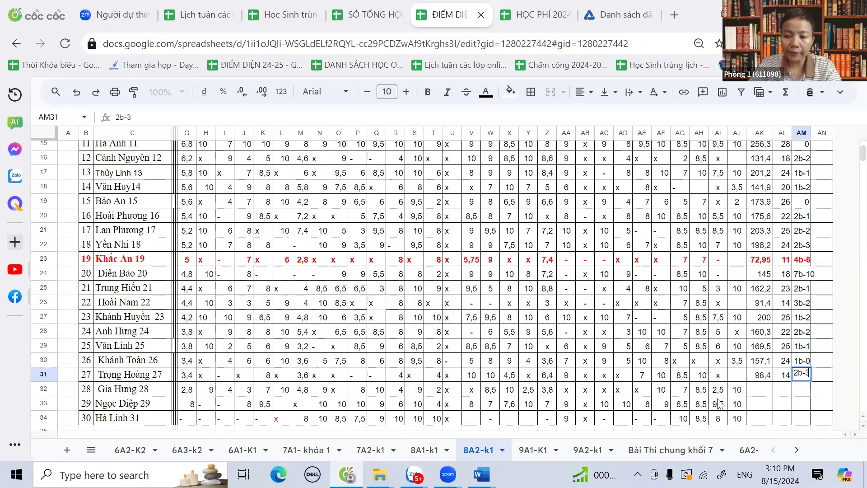
pyautogui.click(679, 391)
# - Total the twenty-eighth student's scores in G32:AJ32 with SUM in AK32
pyautogui.moveTo(184, 393); pyautogui.dragTo(744, 393)
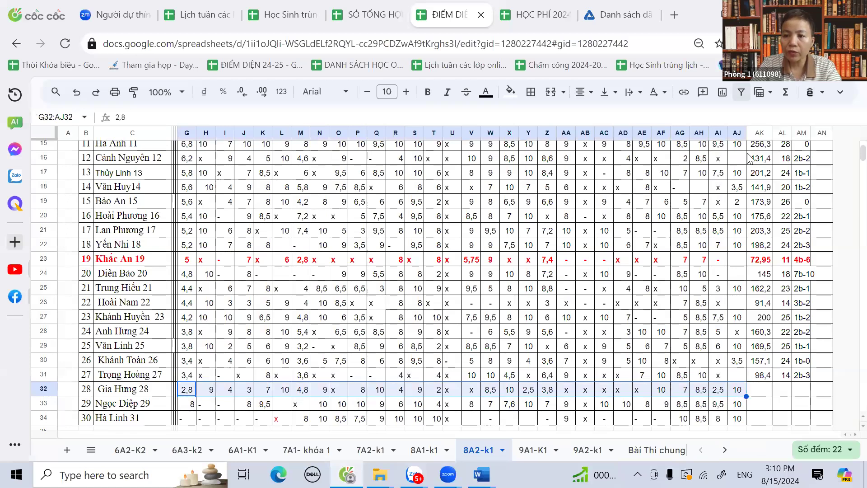
pyautogui.click(786, 94)
pyautogui.click(768, 114)
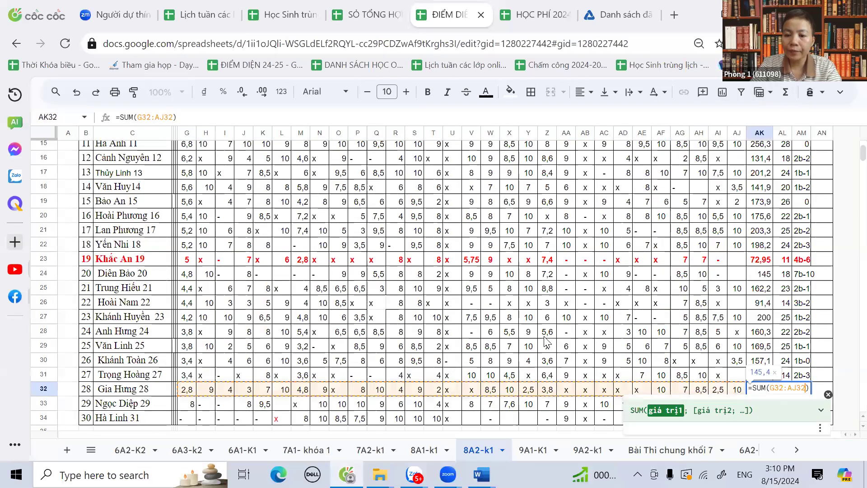
pyautogui.press('Return')
# - Record the twenty-eighth student's score count as 22 in AL32 and absences as 0 in AM32
pyautogui.click(787, 394)
pyautogui.write('22')
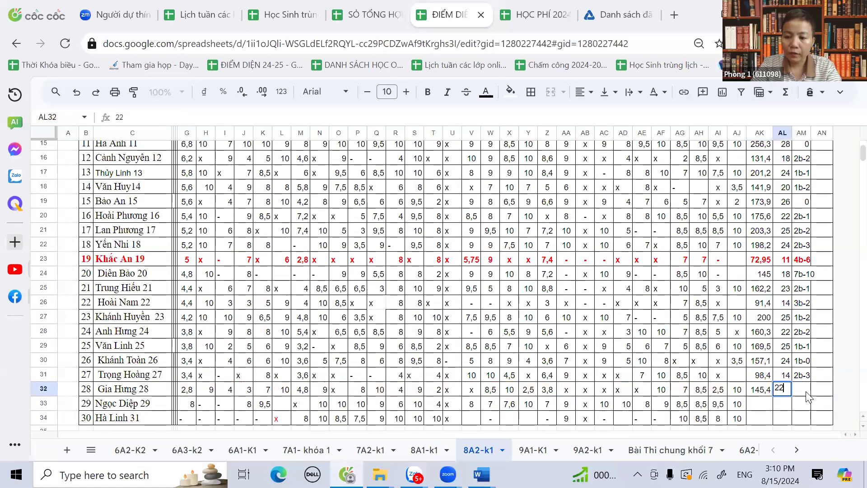
pyautogui.click(807, 393)
pyautogui.write('0')
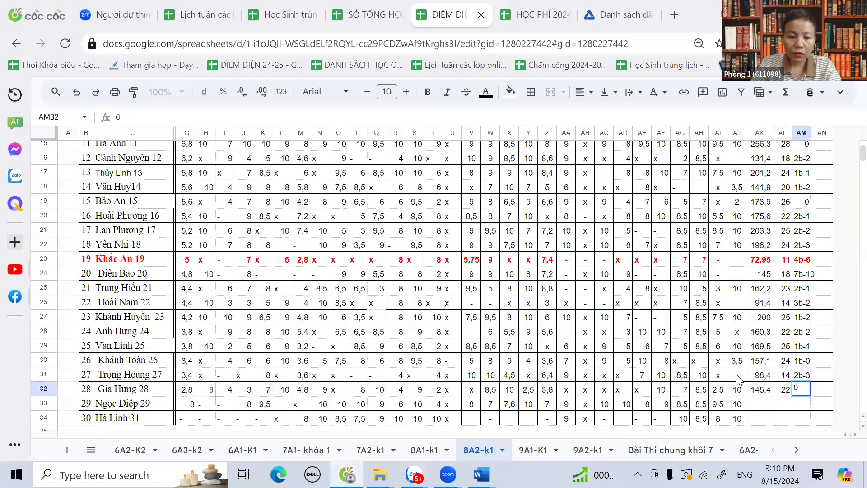
# - Total the twenty-ninth student's scores in G33:AJ33 with SUM in AK33
pyautogui.moveTo(192, 412); pyautogui.dragTo(736, 414)
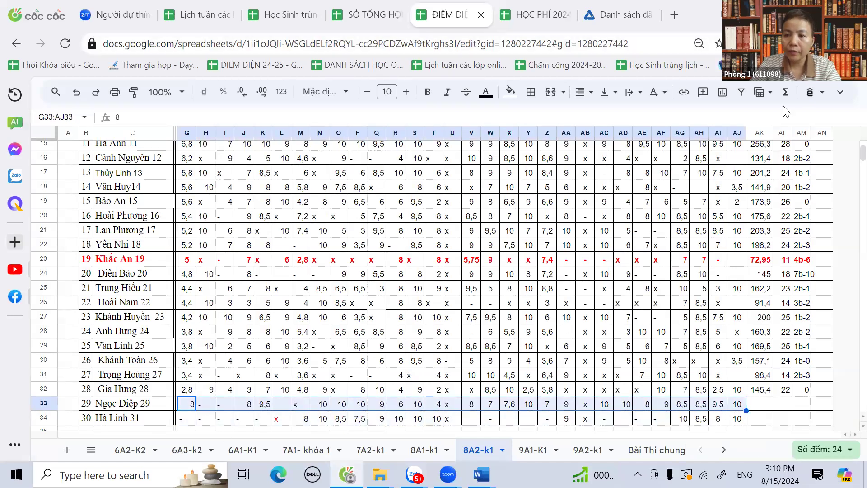
pyautogui.click(786, 92)
pyautogui.click(695, 111)
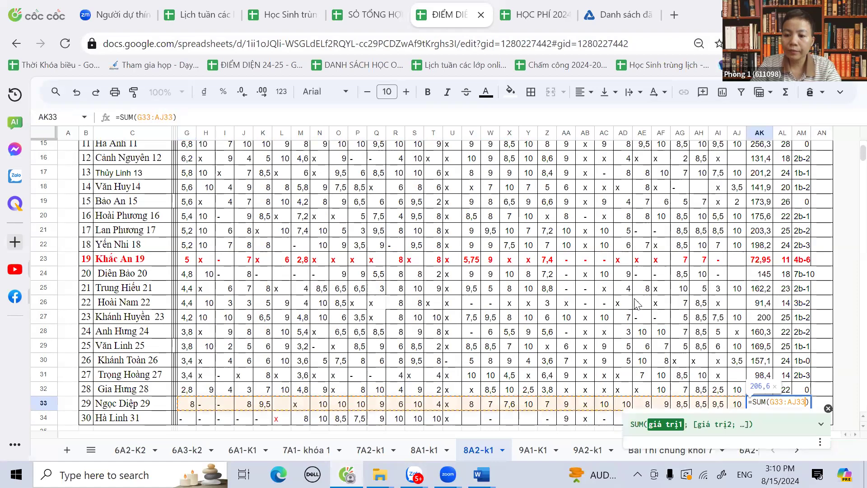
pyautogui.press('Return')
# - Record the twenty-ninth student's score count as 24 in AL33 and absences as 2b-2 in AM33
pyautogui.click(784, 405)
pyautogui.write('24')
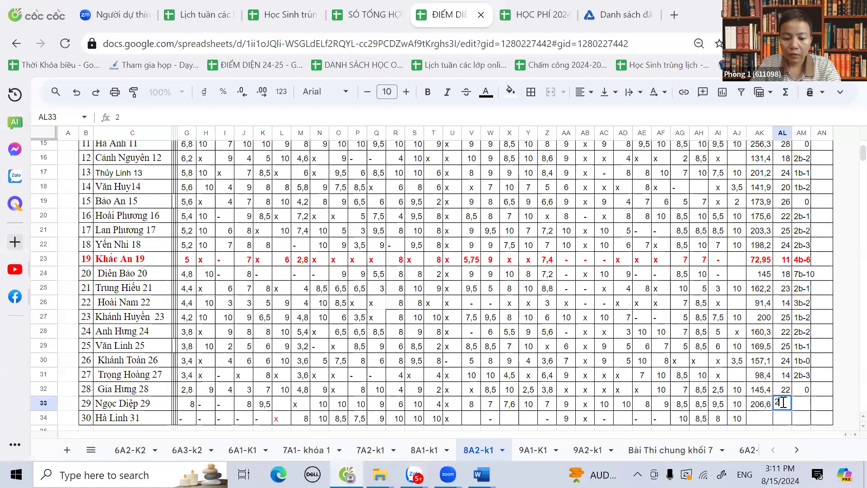
pyautogui.click(805, 408)
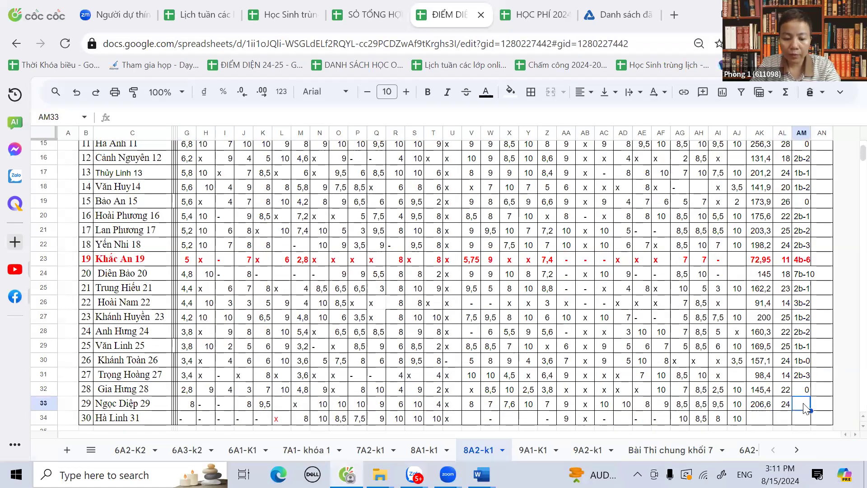
pyautogui.write('2b')
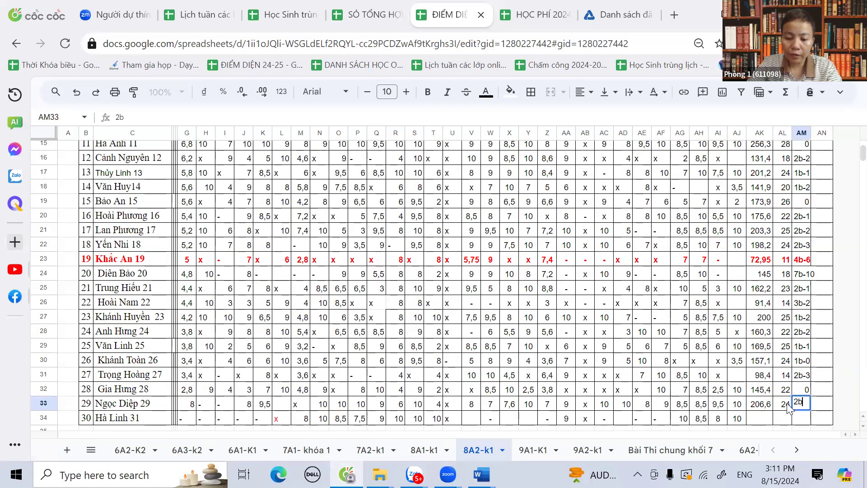
pyautogui.write('-2')
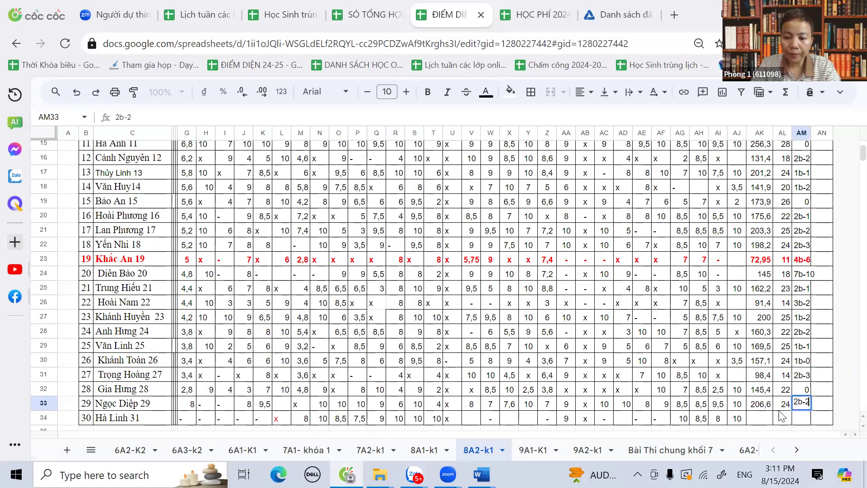
pyautogui.press('Left')
pyautogui.press('Left')
# - Check the thirtieth student's absence marks in row 34 against the session headings to count the missed sessions
pyautogui.moveTo(185, 419); pyautogui.dragTo(258, 425)
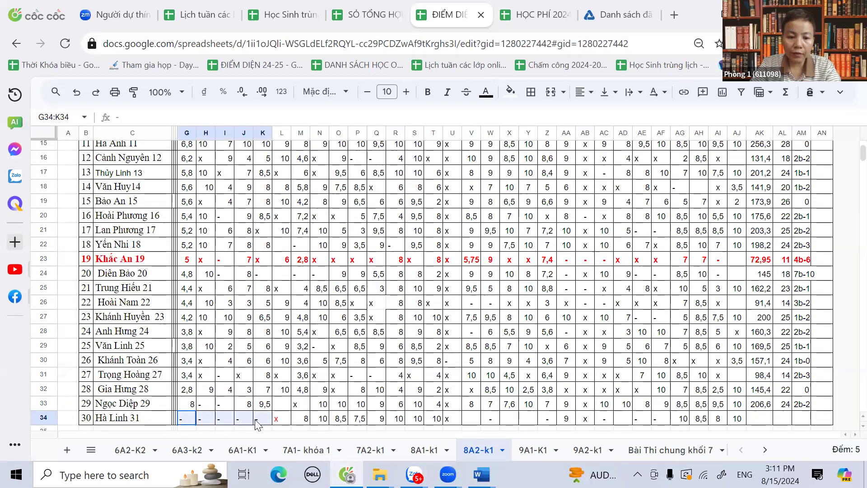
pyautogui.moveTo(257, 425); pyautogui.dragTo(258, 424)
pyautogui.moveTo(481, 425); pyautogui.dragTo(549, 427)
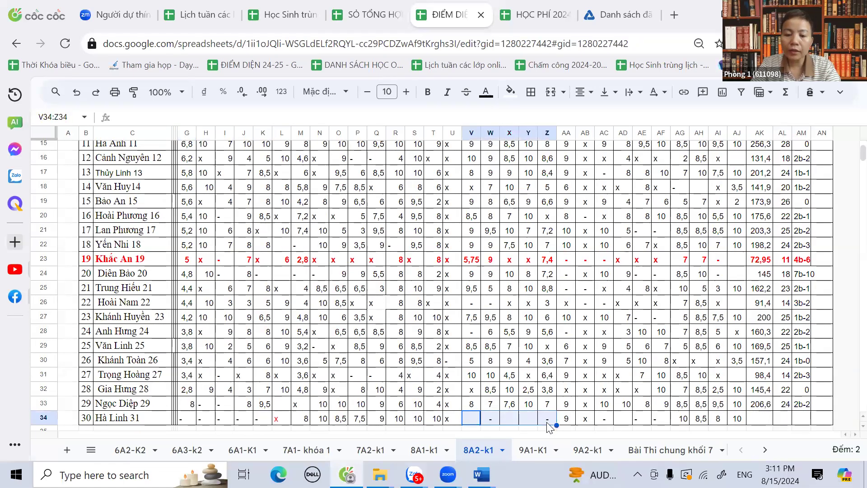
pyautogui.scroll(5, 549, 427)
pyautogui.scroll(-5, 549, 427)
pyautogui.scroll(5, 549, 427)
pyautogui.scroll(-5, 549, 427)
pyautogui.scroll(-2, 549, 427)
pyautogui.moveTo(606, 355); pyautogui.dragTo(659, 355)
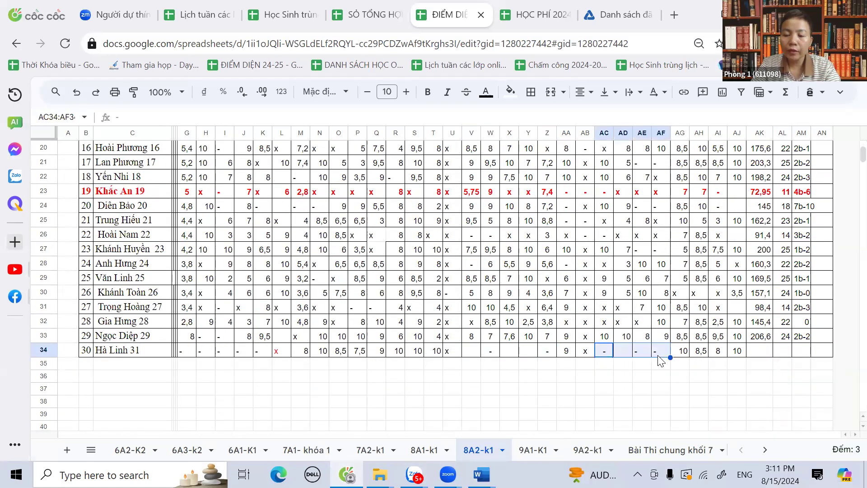
pyautogui.scroll(6, 660, 360)
pyautogui.scroll(-7, 660, 360)
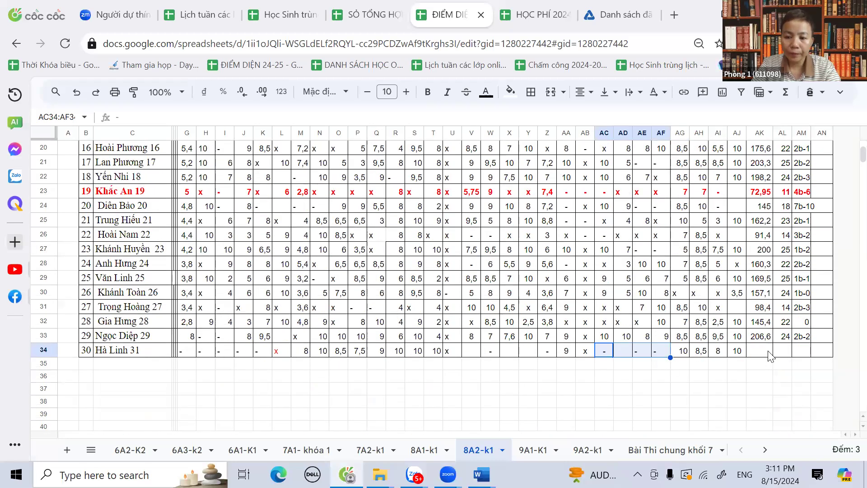
# - Enter the missed-session part 10b- in the thirtieth student's absence cell AM34
pyautogui.click(768, 353)
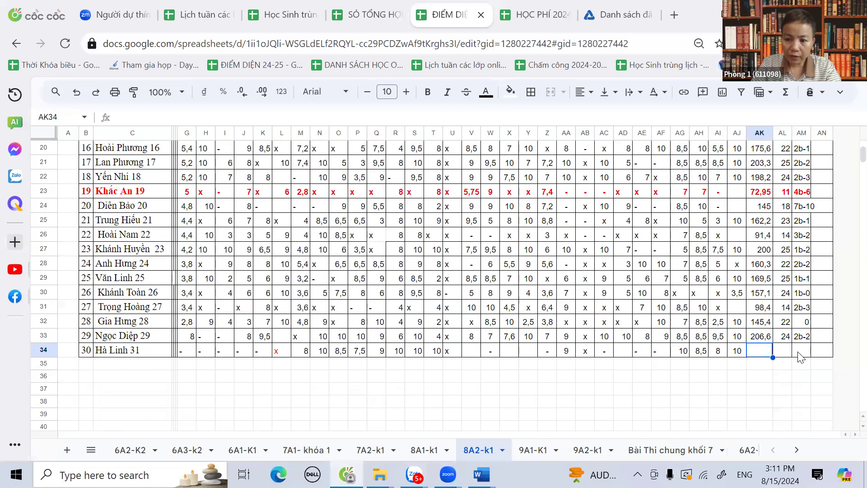
pyautogui.click(798, 353)
pyautogui.write('10b-')
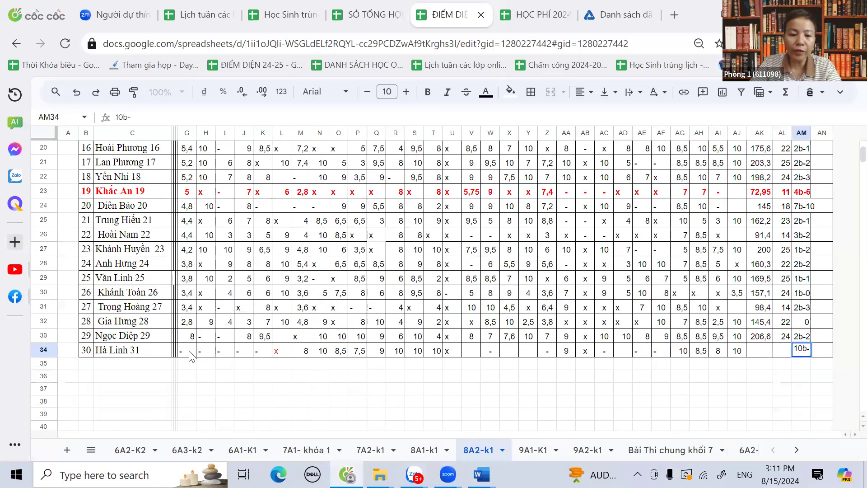
# - Count the thirtieth student's missing entries cell by cell across row 34, checking them against the session headings
pyautogui.moveTo(189, 353); pyautogui.dragTo(259, 357)
pyautogui.scroll(6, 259, 356)
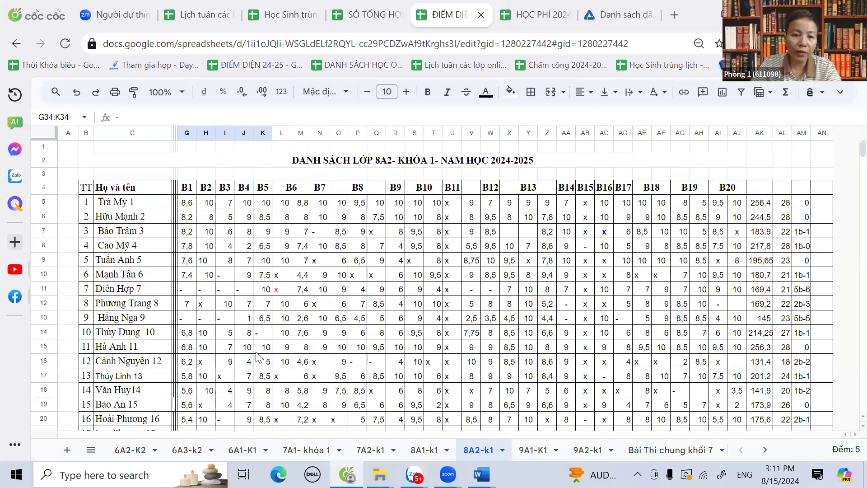
pyautogui.scroll(-5, 258, 357)
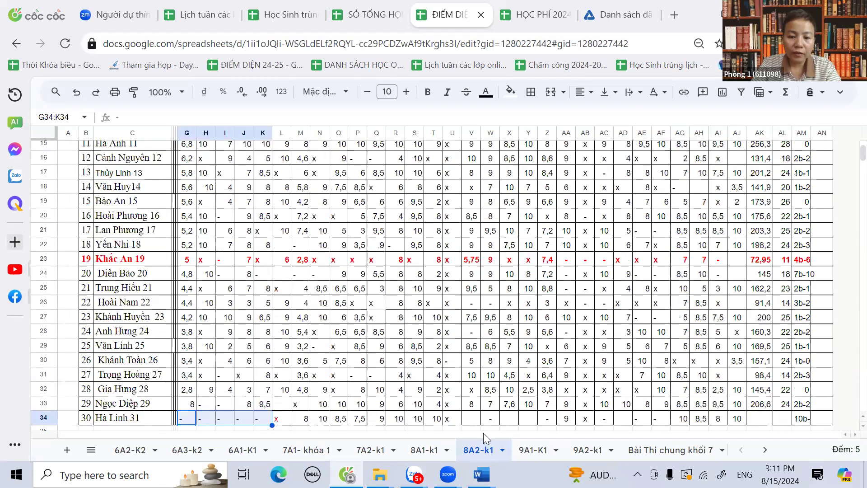
pyautogui.click(474, 424)
pyautogui.click(493, 423)
pyautogui.click(511, 422)
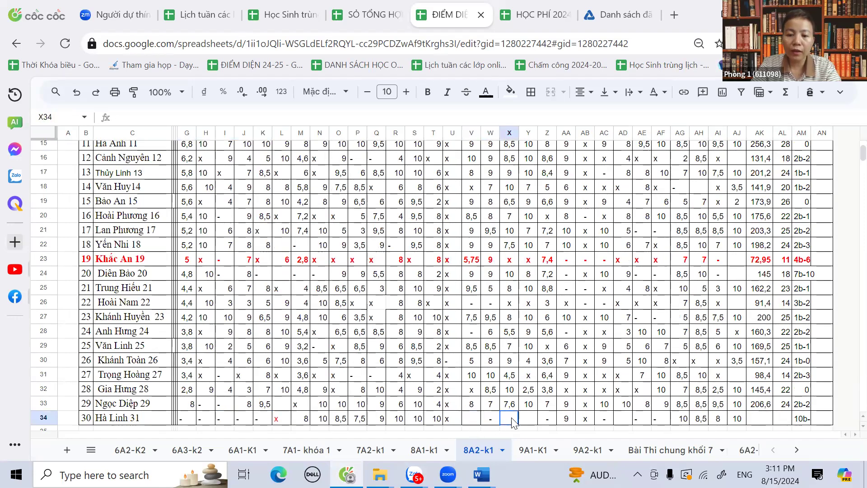
pyautogui.click(529, 423)
pyautogui.click(548, 423)
pyautogui.click(604, 423)
pyautogui.click(626, 422)
pyautogui.click(647, 422)
pyautogui.click(660, 421)
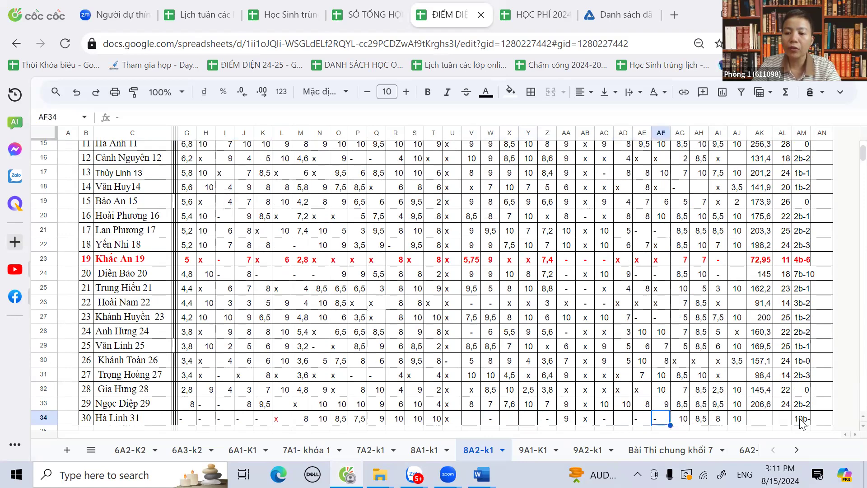
# - Complete the thirtieth student's absence entry in AM34 as 10b-14
pyautogui.click(807, 420)
pyautogui.doubleClick(808, 420)
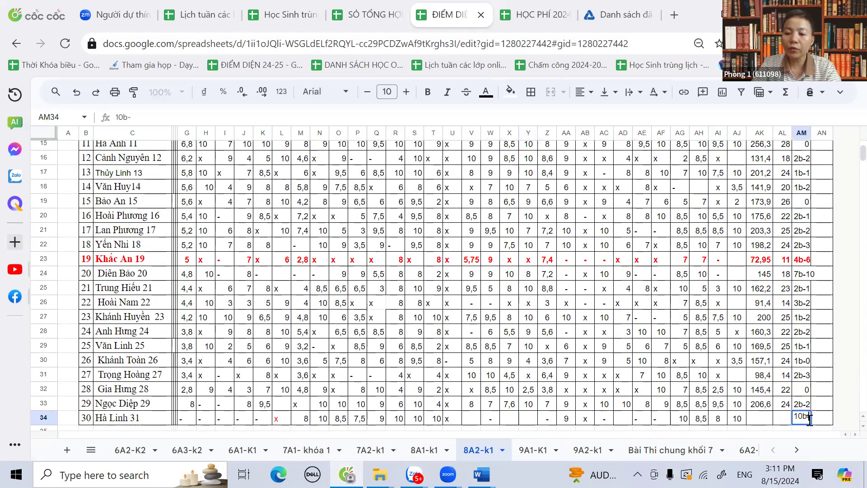
pyautogui.write('1')
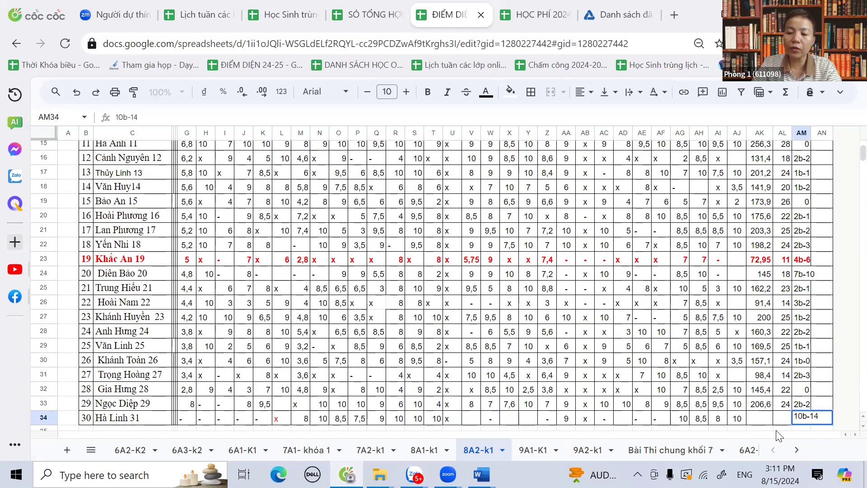
pyautogui.write('4')
pyautogui.click(777, 429)
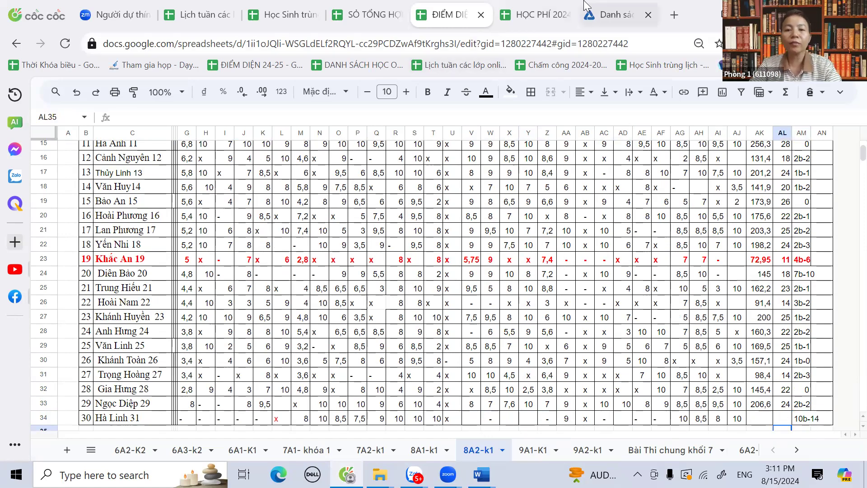
# - Total the thirtieth student's scores in M34:AJ34 with SUM in AK34
pyautogui.click(610, 302)
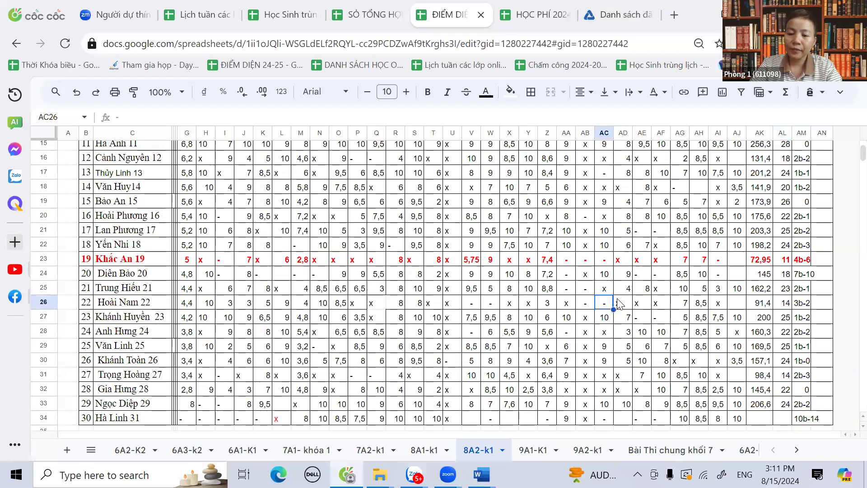
pyautogui.scroll(-2, 619, 303)
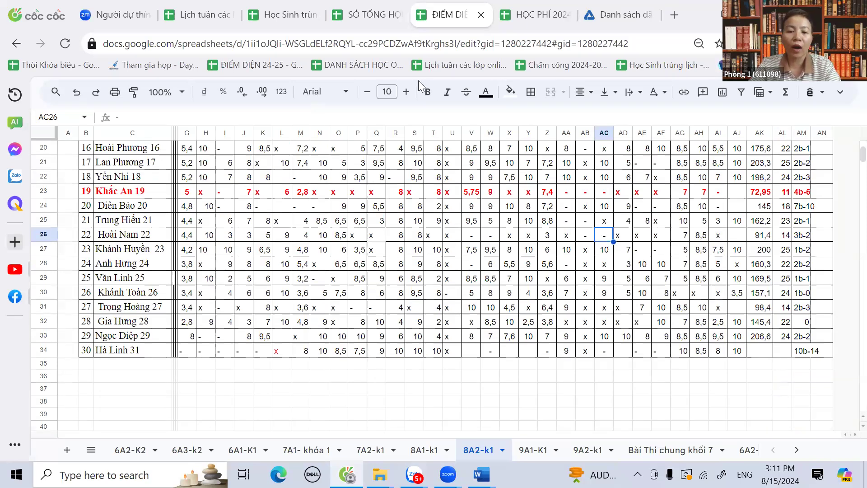
pyautogui.moveTo(301, 352); pyautogui.dragTo(736, 357)
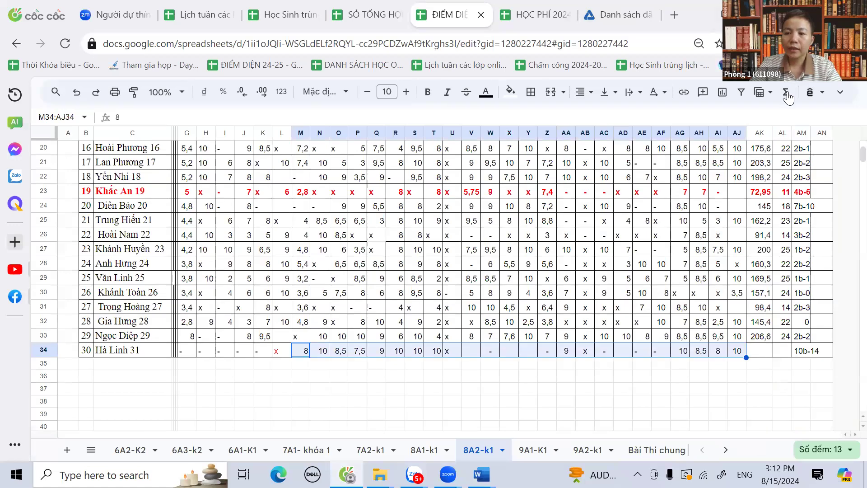
pyautogui.click(786, 93)
pyautogui.click(678, 115)
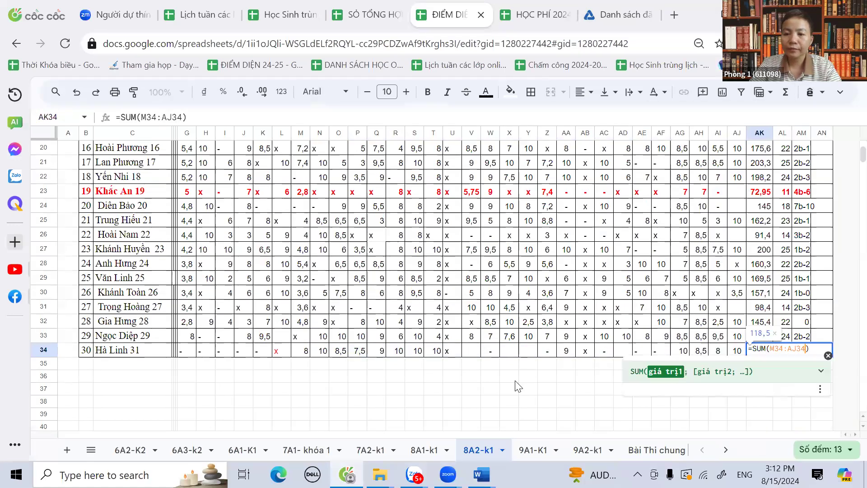
pyautogui.click(531, 416)
# - Record the thirtieth student's score count as 13 in AL34
pyautogui.click(786, 351)
pyautogui.write('13')
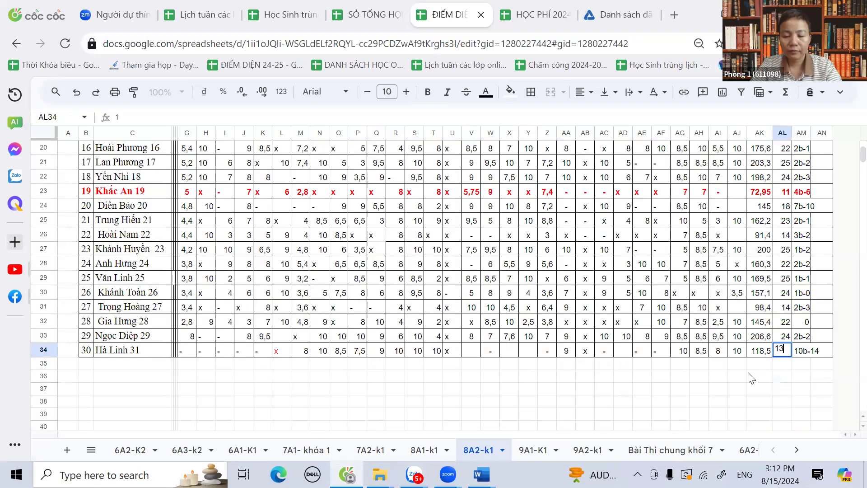
pyautogui.click(736, 376)
# - Copy all students' score totals, score counts and absences in AK5:AN34
pyautogui.scroll(6, 686, 393)
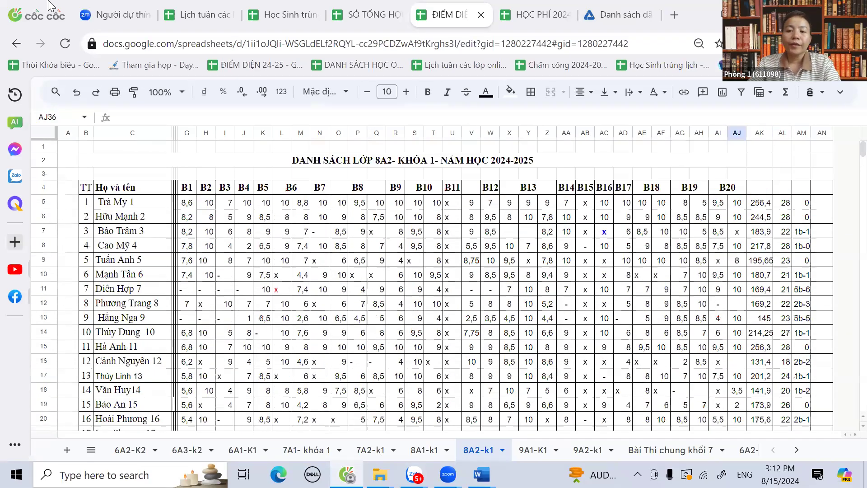
pyautogui.moveTo(761, 202); pyautogui.dragTo(804, 218)
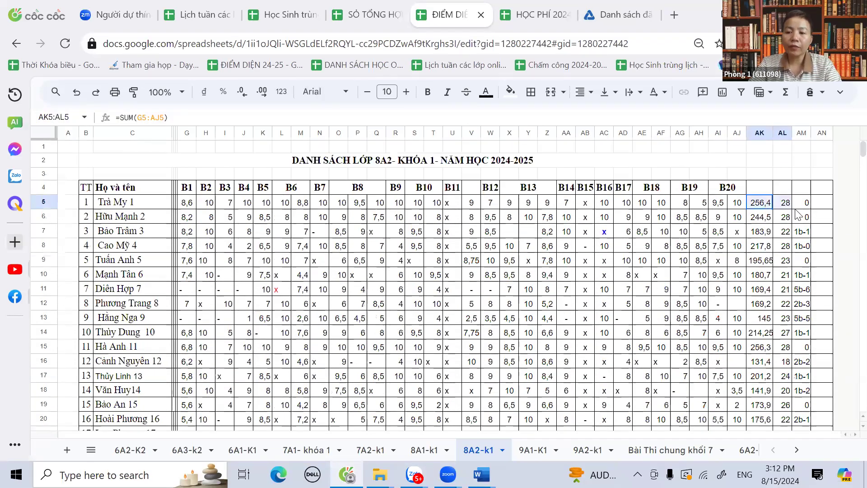
pyautogui.click(760, 192)
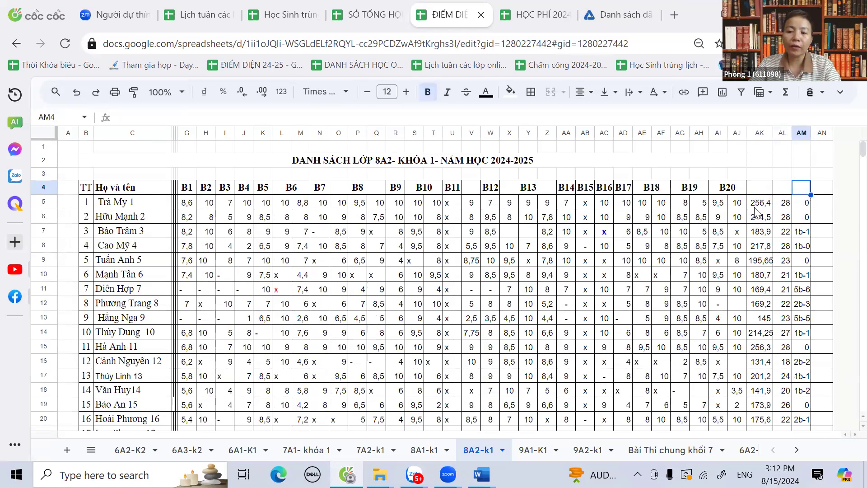
pyautogui.press('Down')
pyautogui.moveTo(790, 205); pyautogui.dragTo(820, 362)
pyautogui.rightClick(763, 275)
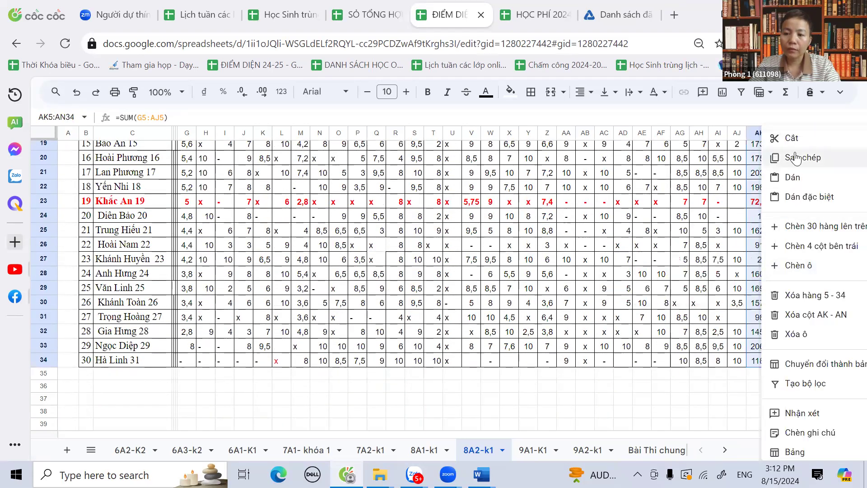
pyautogui.hotkey('ctrl', 'c')
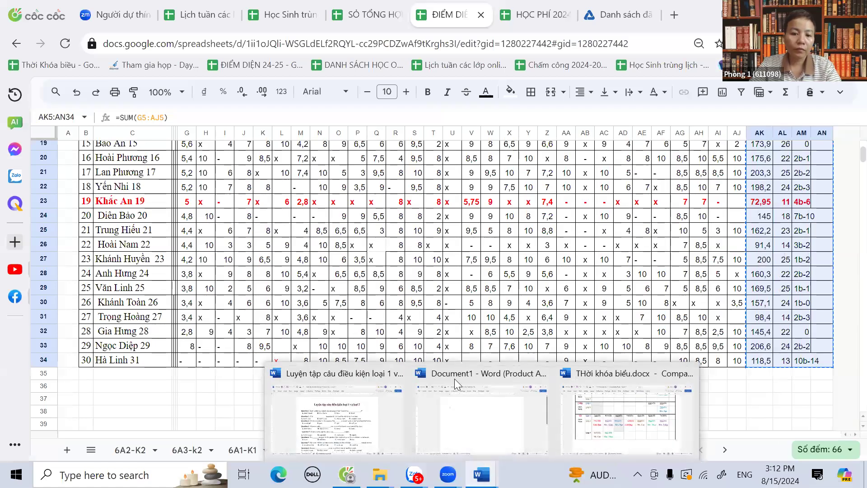
# - Switch to the blank Word document Document1 and paste the copied totals, counts and absences into it
pyautogui.hotkey('alt', 'Tab')
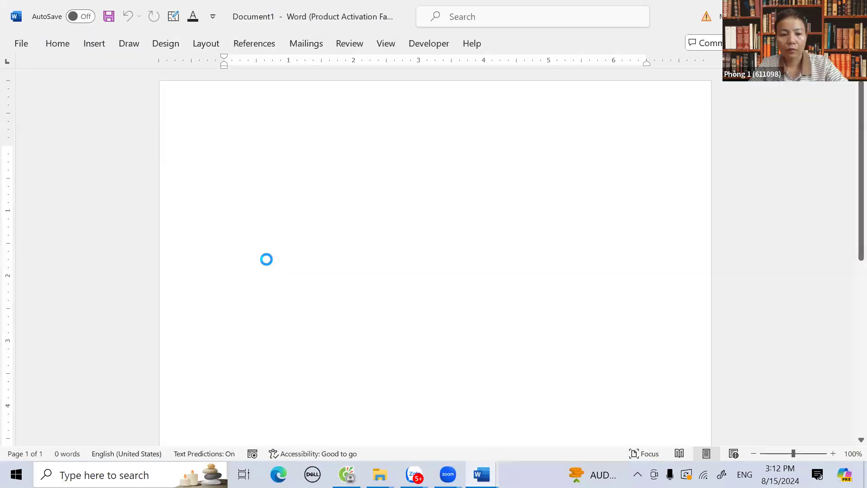
pyautogui.hotkey('ctrl', 'v')
pyautogui.scroll(7, 291, 231)
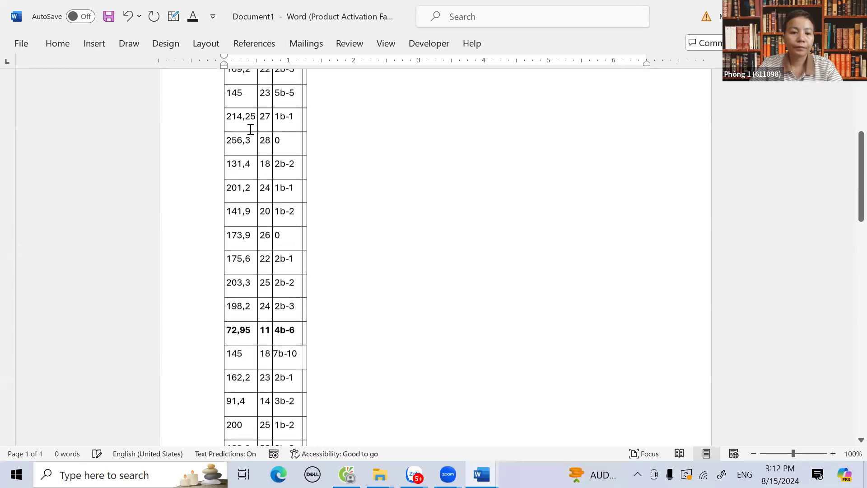
# - Select the whole pasted table in the document and cut it
pyautogui.scroll(4, 240, 110)
pyautogui.moveTo(304, 182)
pyautogui.mouseDown()
pyautogui.moveTo(310, 438)
pyautogui.moveTo(308, 140)
pyautogui.moveTo(309, 175)
pyautogui.mouseUp()
pyautogui.scroll(4, 308, 175)
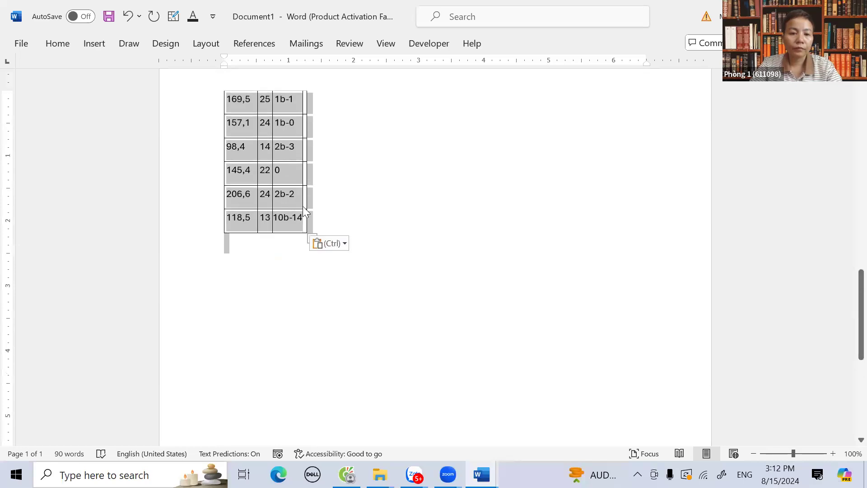
pyautogui.rightClick(283, 194)
pyautogui.click(311, 231)
# - Switch to the browser's class 8A2 summary sheet and paste the copied totals, counts and absences starting at D4
pyautogui.click(349, 475)
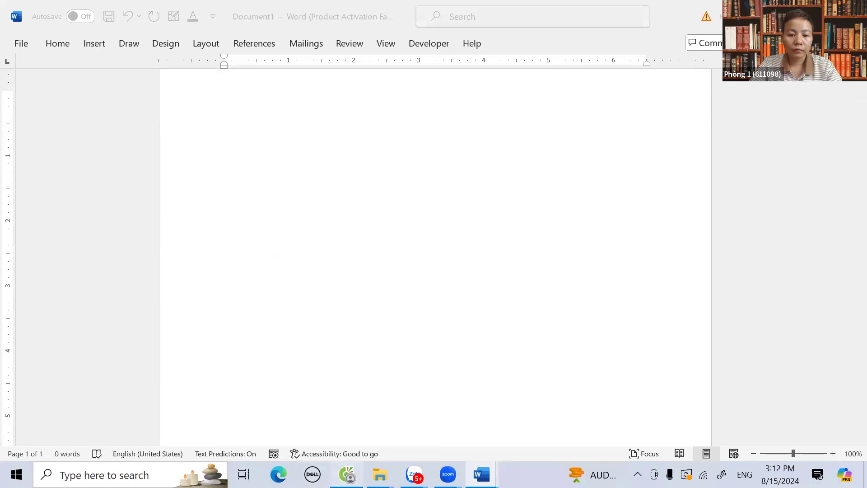
pyautogui.click(388, 11)
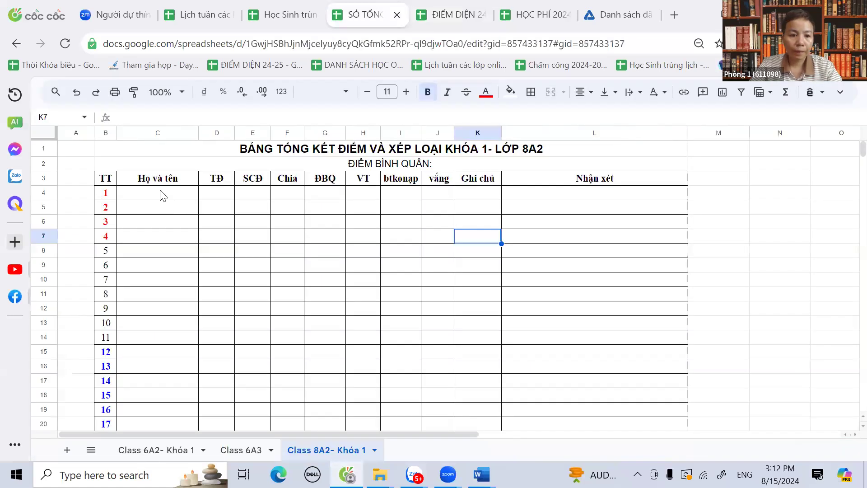
pyautogui.moveTo(224, 200); pyautogui.dragTo(286, 200)
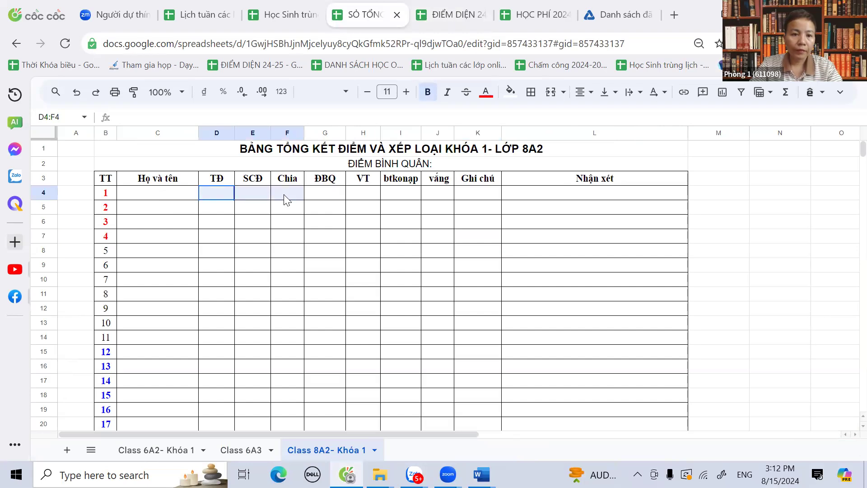
pyautogui.click(447, 15)
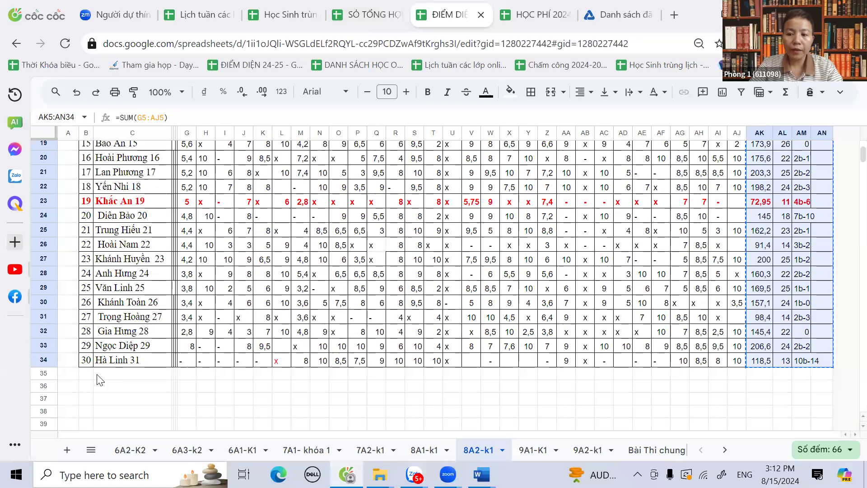
pyautogui.scroll(6, 101, 380)
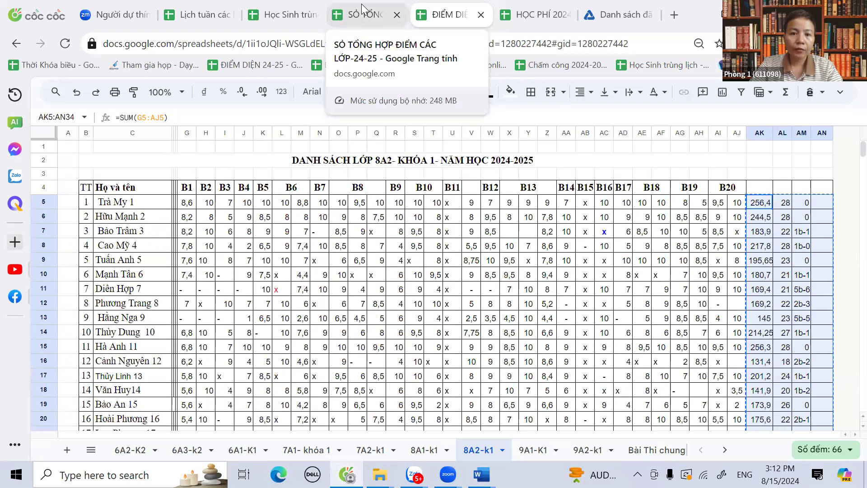
pyautogui.hotkey('ctrl', 'shift', 'Tab')
pyautogui.moveTo(221, 194); pyautogui.dragTo(327, 283)
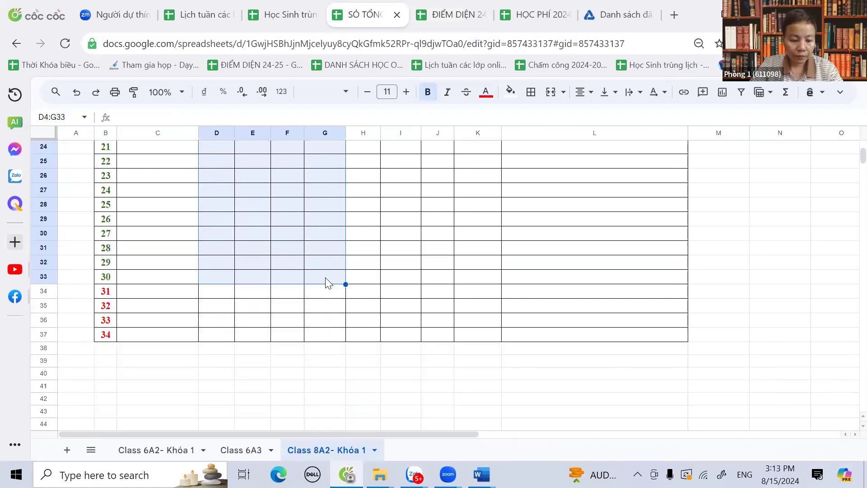
pyautogui.hotkey('ctrl', 'v')
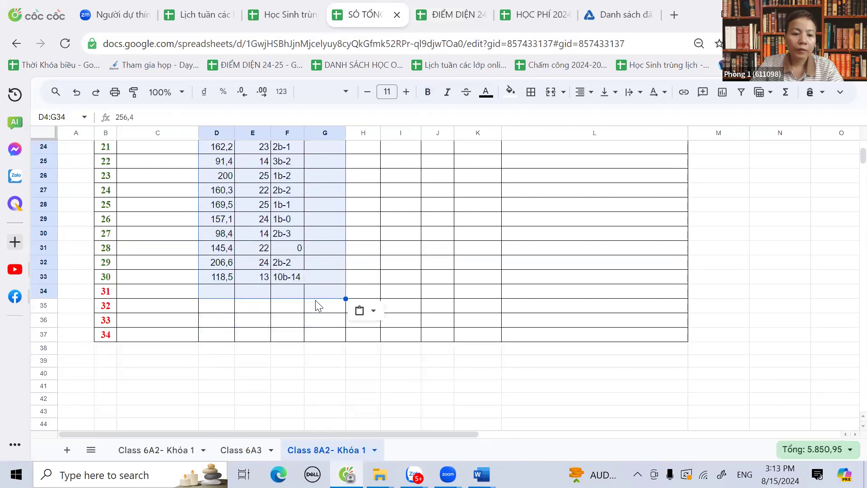
pyautogui.click(265, 310)
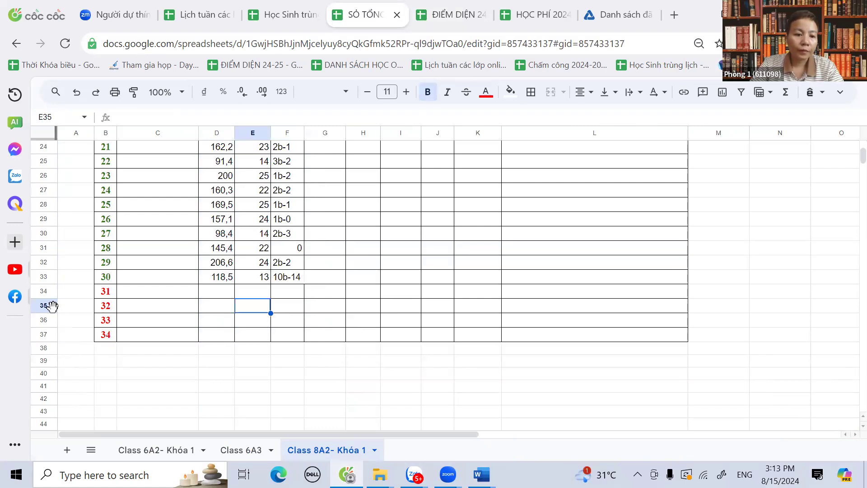
# - Delete the unused rows 34 to 37, numbered 31 to 34, below the thirtieth student
pyautogui.moveTo(43, 291); pyautogui.dragTo(46, 347)
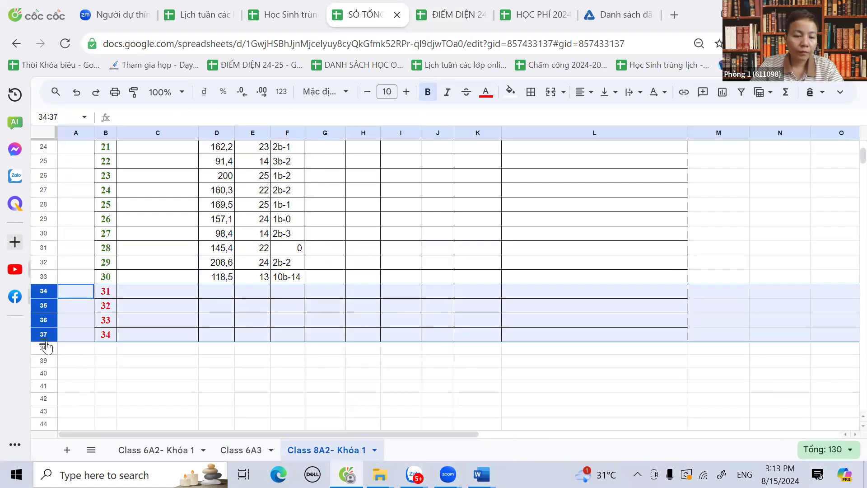
pyautogui.rightClick(45, 336)
pyautogui.click(82, 280)
pyautogui.click(249, 355)
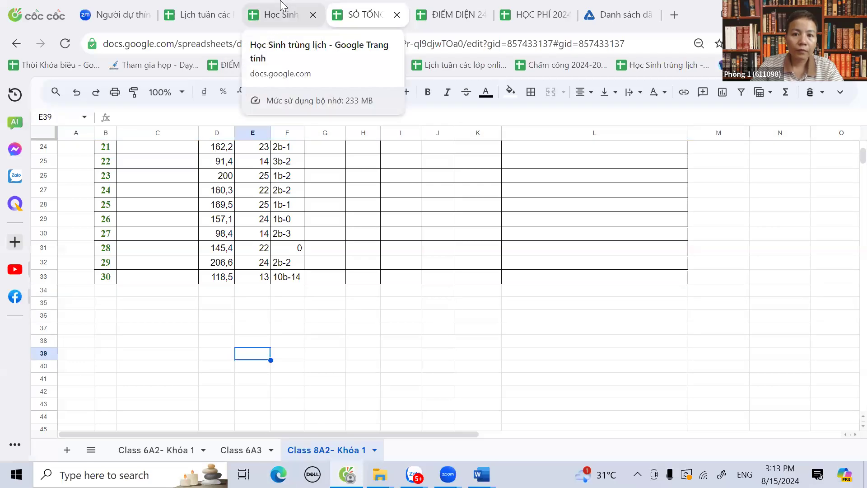
# - Copy all the student names in C5:C34 of the 8A2-k1 attendance sheet
pyautogui.click(443, 15)
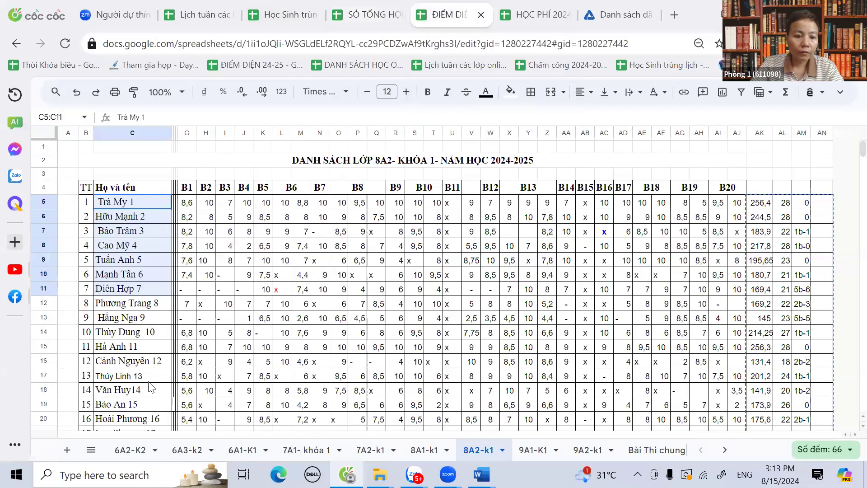
pyautogui.scroll(-5, 149, 372)
pyautogui.keyDown('shift'); pyautogui.click(152, 385); pyautogui.keyUp('shift')
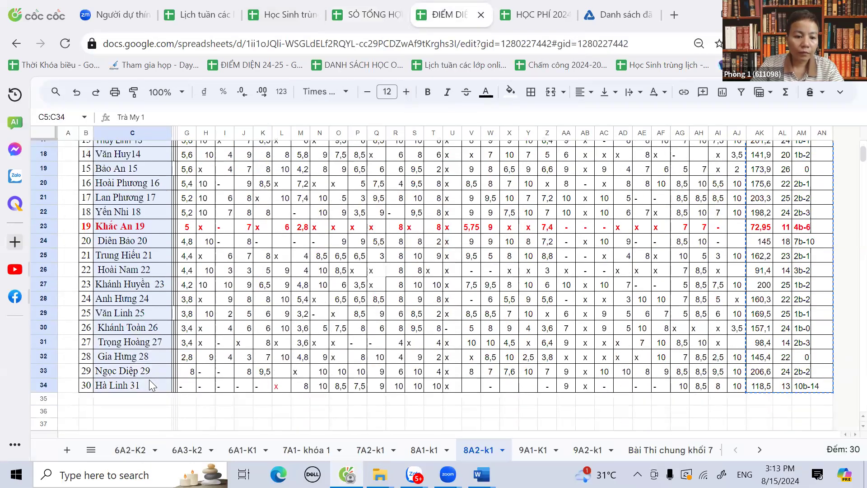
pyautogui.rightClick(121, 268)
pyautogui.click(158, 167)
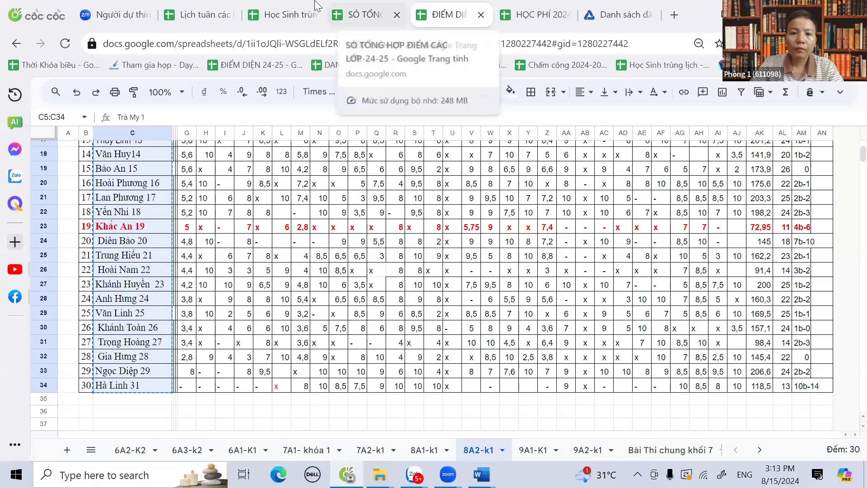
# - Paste the copied student names into C4:C33 of the 8A2 summary sheet
pyautogui.click(380, 10)
pyautogui.scroll(8, 125, 194)
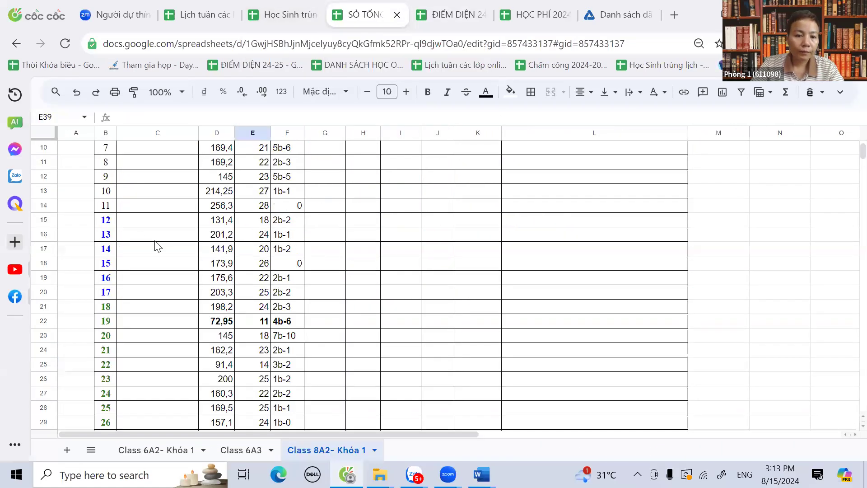
pyautogui.moveTo(156, 193); pyautogui.dragTo(179, 392)
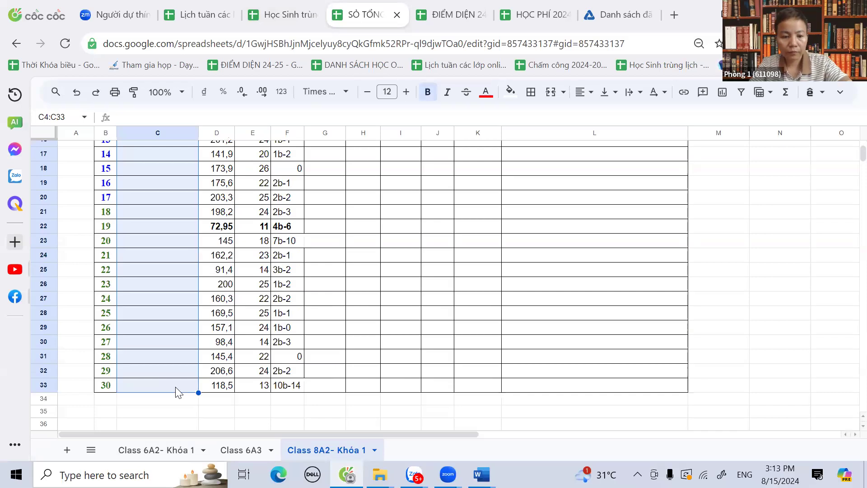
pyautogui.click(418, 257)
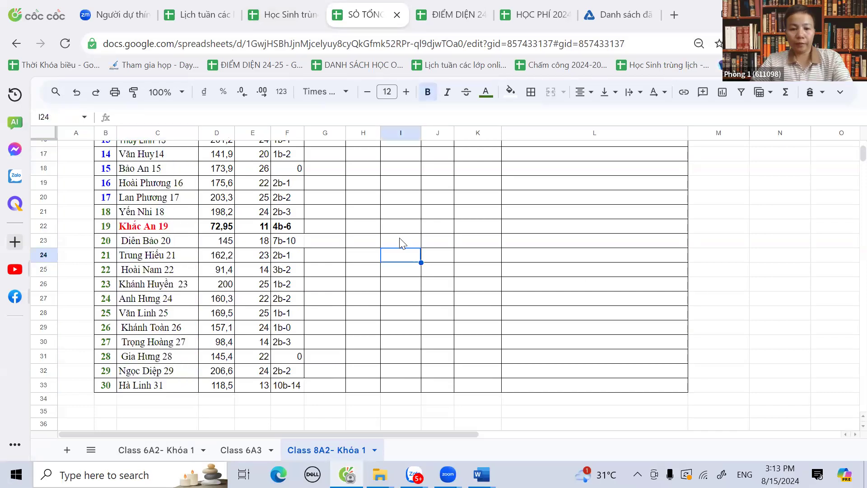
# - Centre the contents of columns E and F horizontally on the summary sheet
pyautogui.scroll(5, 400, 242)
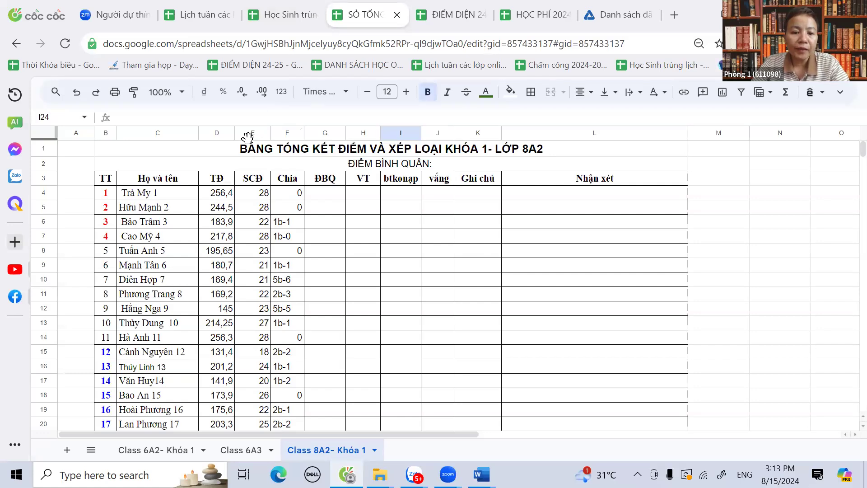
pyautogui.moveTo(249, 134); pyautogui.dragTo(289, 134)
pyautogui.click(580, 92)
pyautogui.click(602, 117)
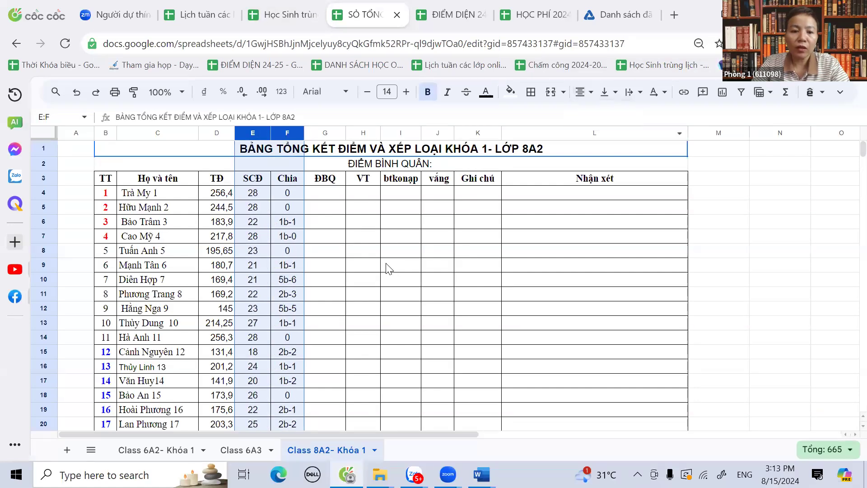
pyautogui.click(409, 254)
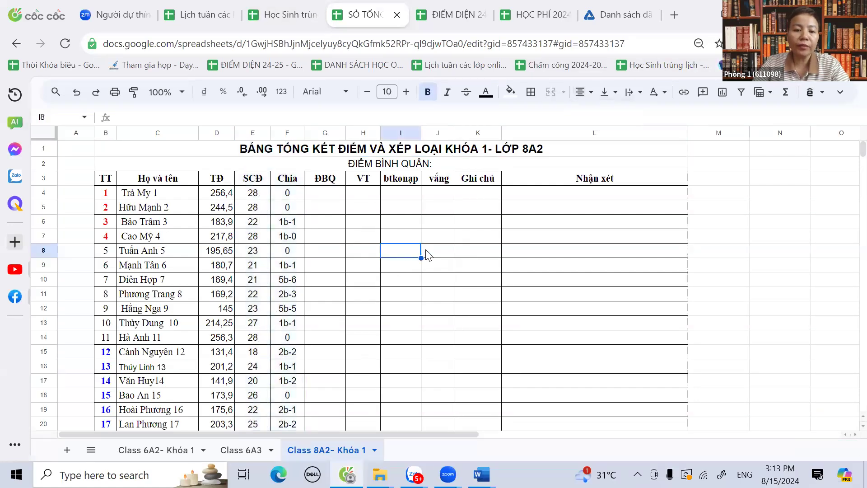
# - Add 28 after "ĐIỂM BÌNH QUÂN:" in the line under the summary table's title
pyautogui.click(443, 165)
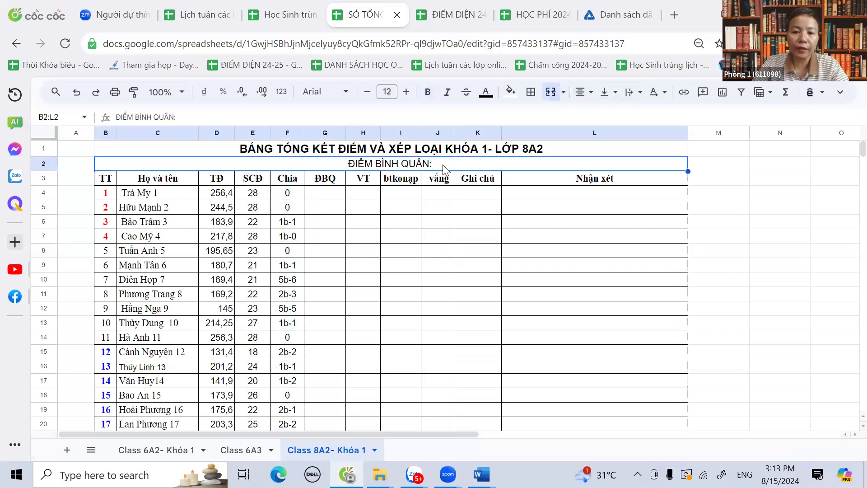
pyautogui.doubleClick(443, 165)
pyautogui.write('28')
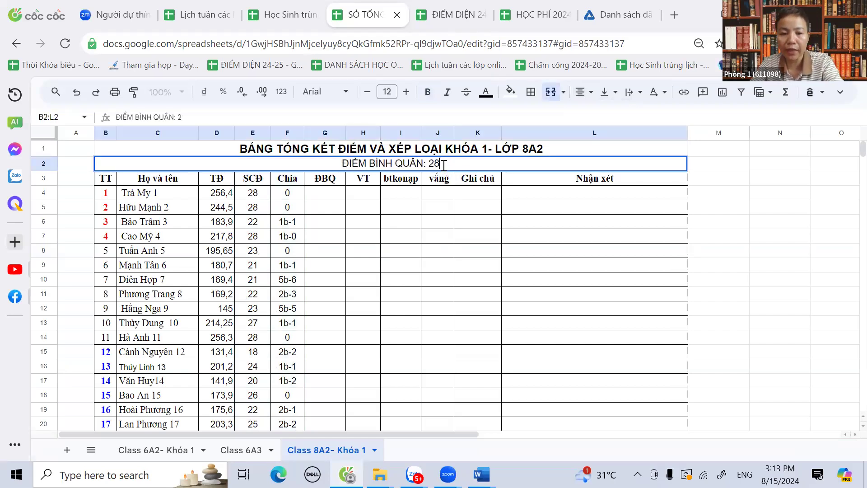
pyautogui.click(367, 237)
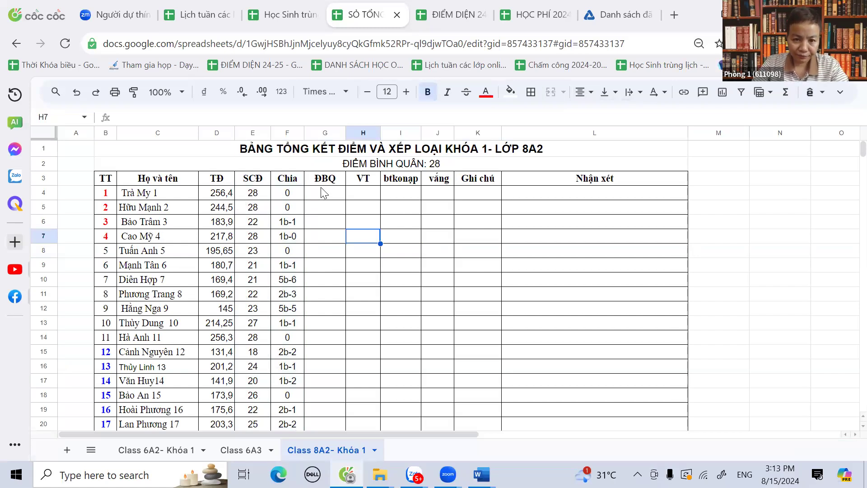
# - Move the absence entries from F4:F33 to the Ghi chú column, K4:K33
pyautogui.moveTo(285, 199); pyautogui.dragTo(294, 364)
pyautogui.rightClick(282, 195)
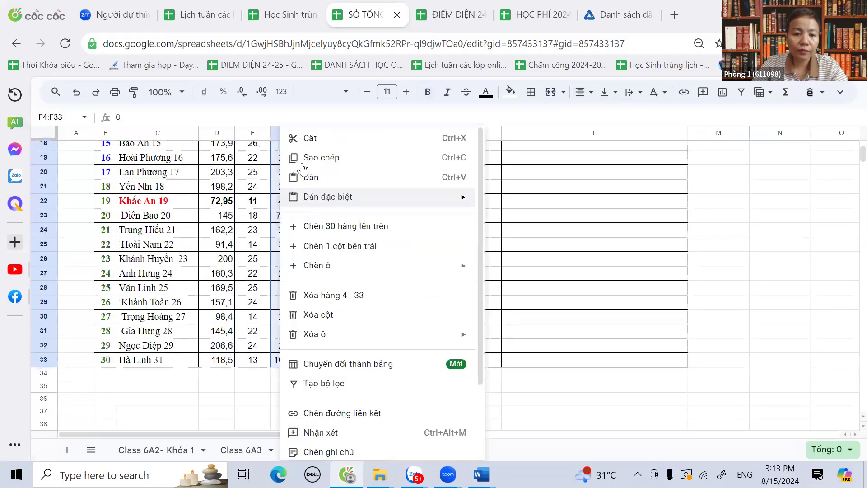
pyautogui.click(306, 140)
pyautogui.scroll(5, 438, 199)
pyautogui.moveTo(475, 192); pyautogui.dragTo(485, 356)
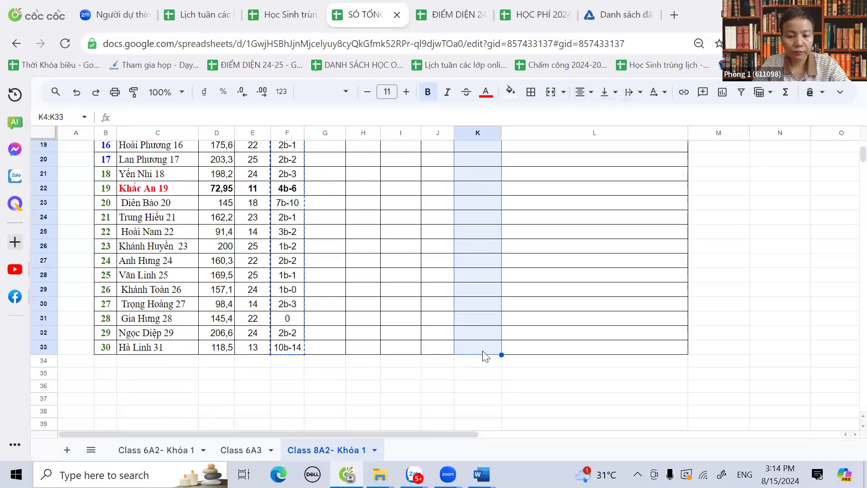
pyautogui.hotkey('ctrl', 'v')
pyautogui.click(364, 410)
# - Fill in the first student's row with Chia 28, vắng 0 and btkonạp 0
pyautogui.scroll(6, 364, 407)
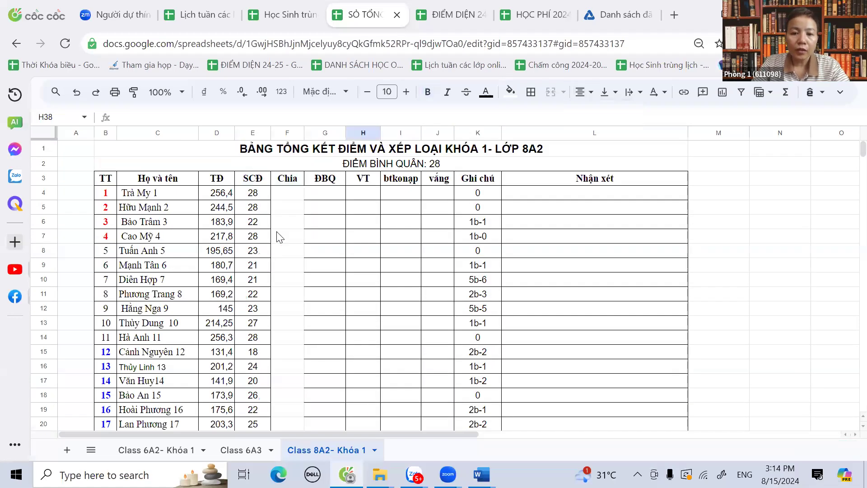
pyautogui.click(480, 194)
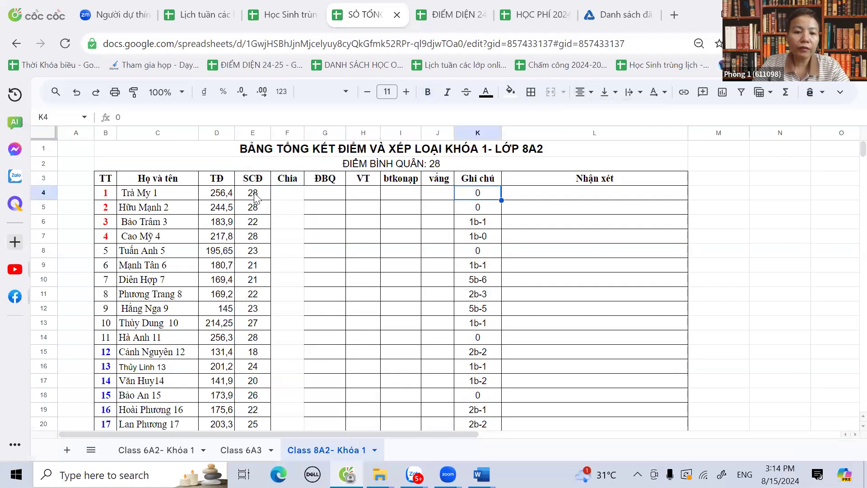
pyautogui.click(256, 197)
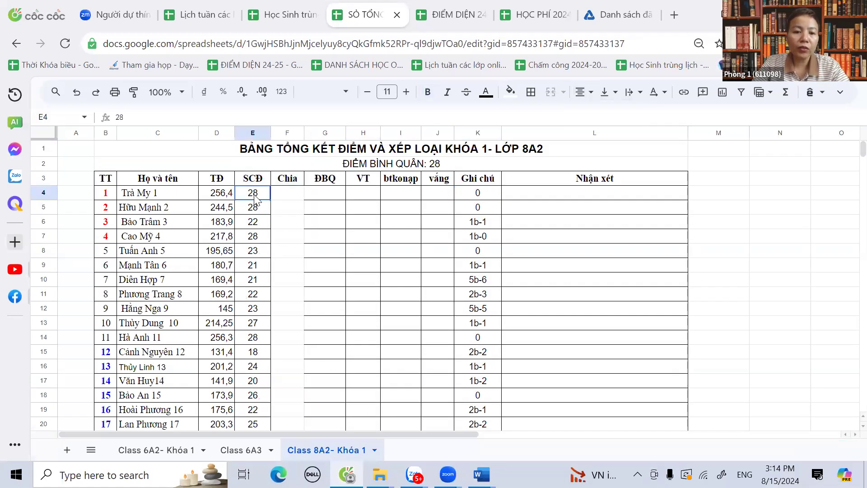
pyautogui.click(291, 199)
pyautogui.write('2')
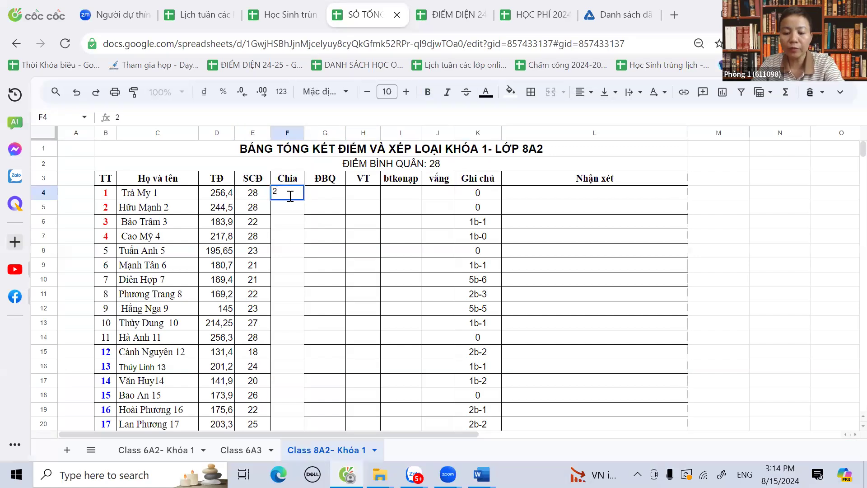
pyautogui.write('8')
pyautogui.click(440, 196)
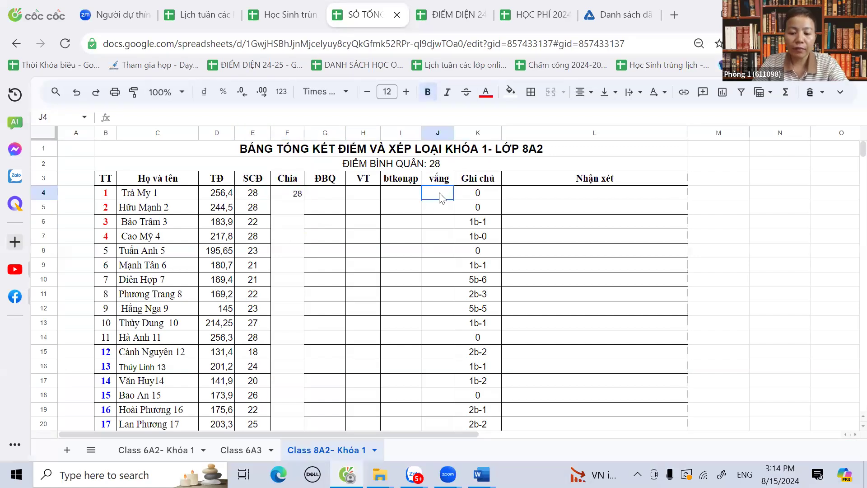
pyautogui.write('0')
pyautogui.click(410, 194)
pyautogui.write('0')
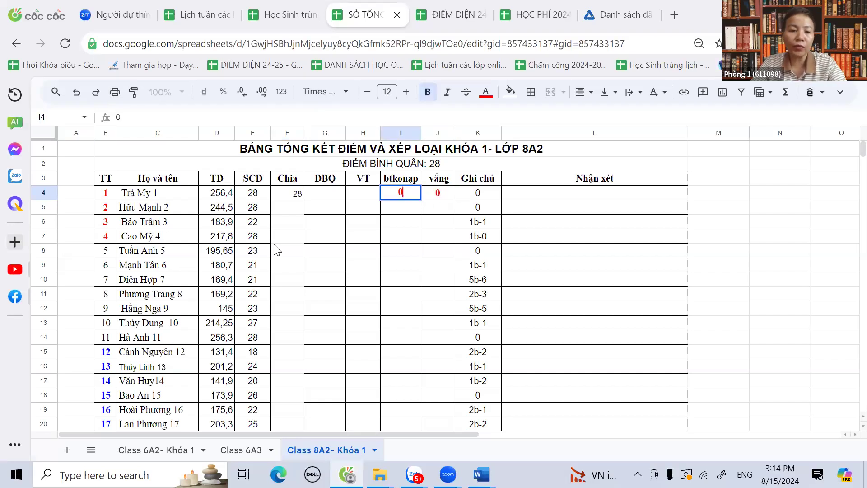
# - Fill in the second student's row with vắng 0, Chia 28 and btkonạp 0
pyautogui.click(439, 209)
pyautogui.write('0')
pyautogui.click(246, 211)
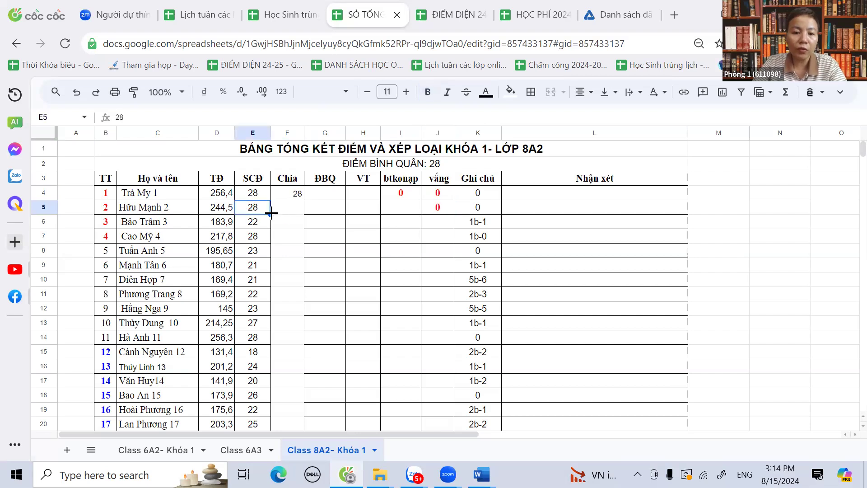
pyautogui.click(297, 209)
pyautogui.write('28')
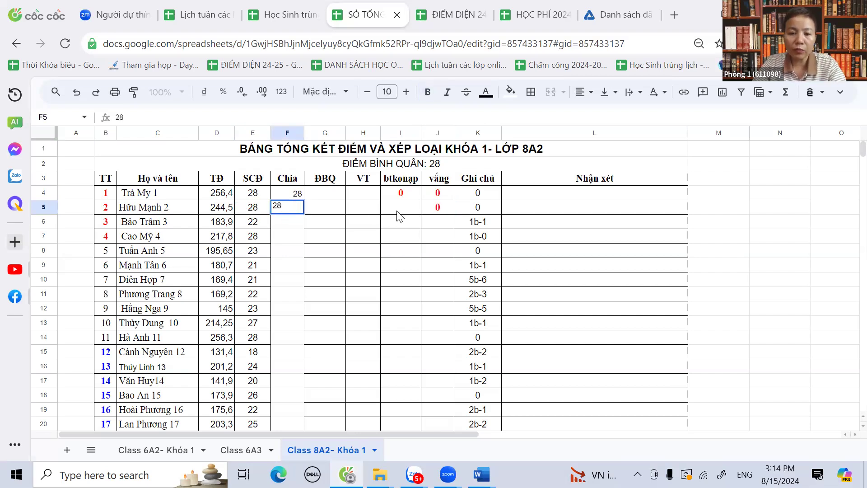
pyautogui.click(398, 210)
pyautogui.write('0')
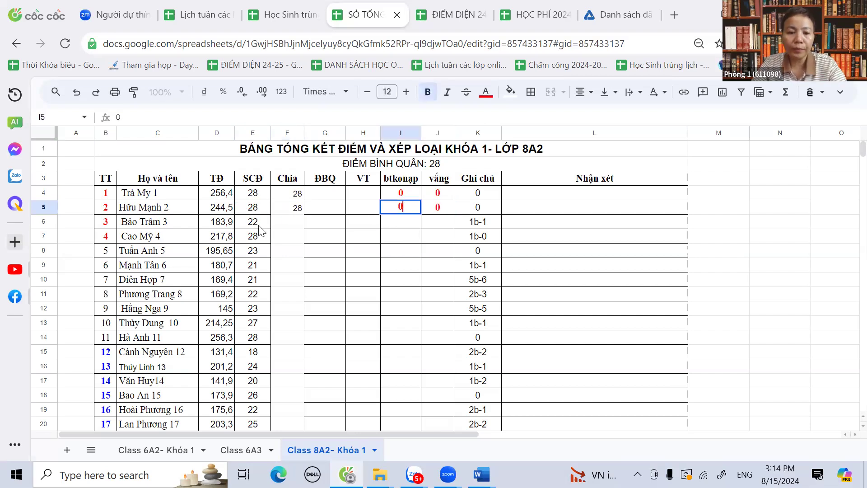
# - Fill in the third student's row with vắng 1, Chia 27 and btkonạp 5
pyautogui.click(444, 225)
pyautogui.write('1')
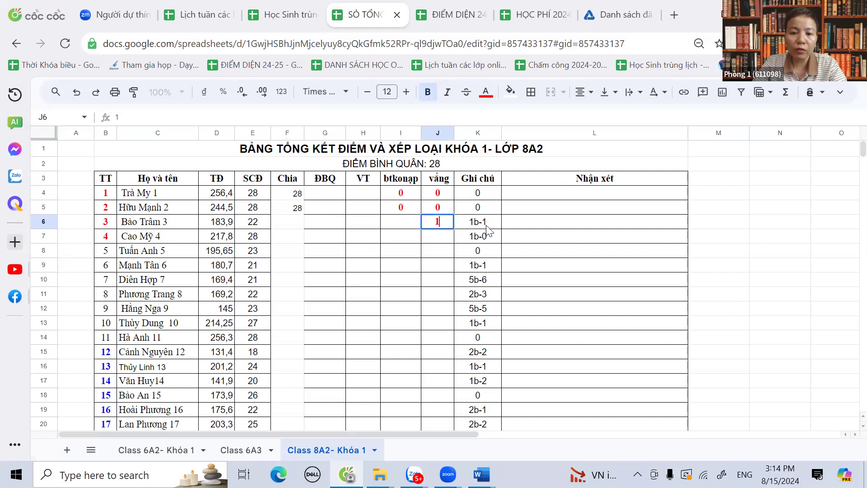
pyautogui.click(488, 230)
pyautogui.click(289, 227)
pyautogui.write('27')
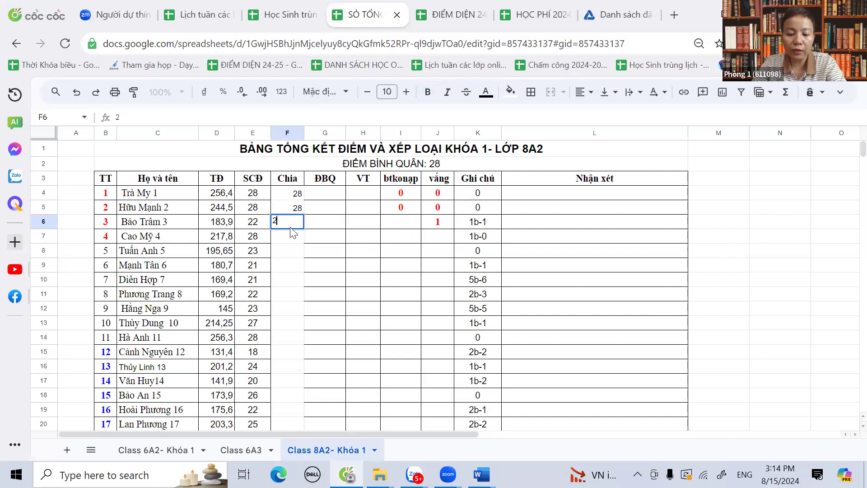
pyautogui.click(293, 252)
pyautogui.click(249, 223)
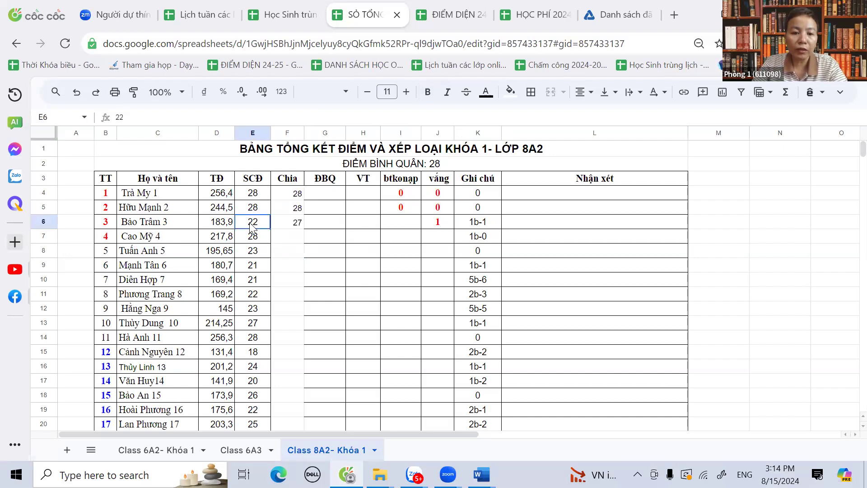
pyautogui.click(406, 224)
pyautogui.write('5')
pyautogui.press('Return')
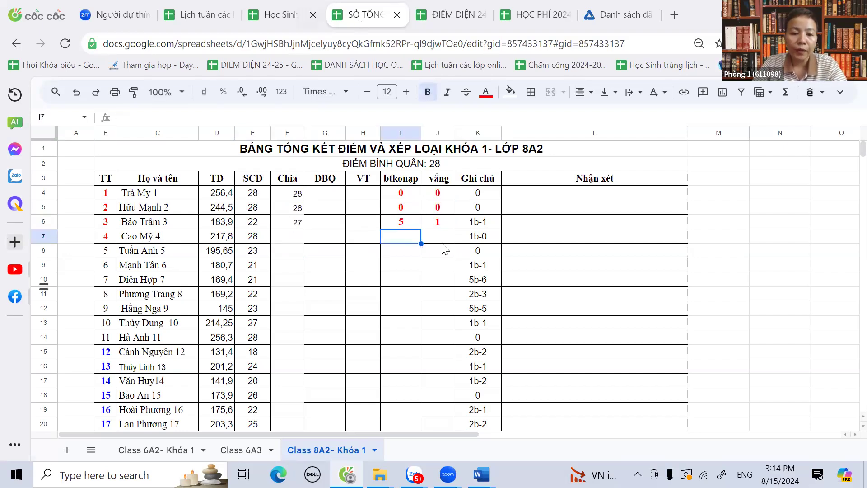
# - Fill in the fourth student's row with vắng 1, Chia 28 and btkonạp 0
pyautogui.click(439, 239)
pyautogui.write('1')
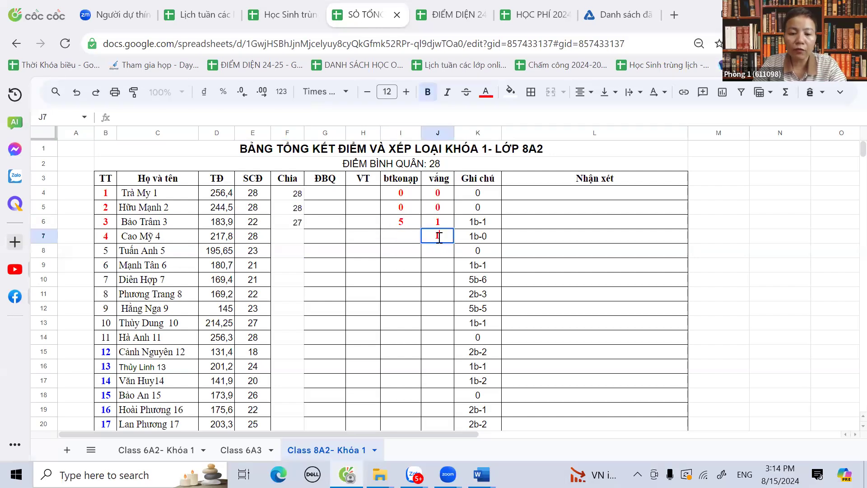
pyautogui.press('Return')
pyautogui.click(291, 238)
pyautogui.write('28')
pyautogui.press('Return')
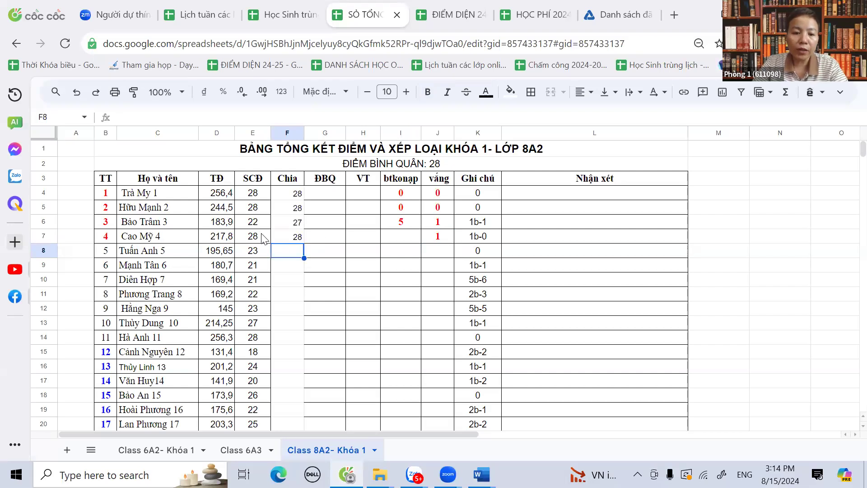
pyautogui.click(413, 238)
pyautogui.write('0')
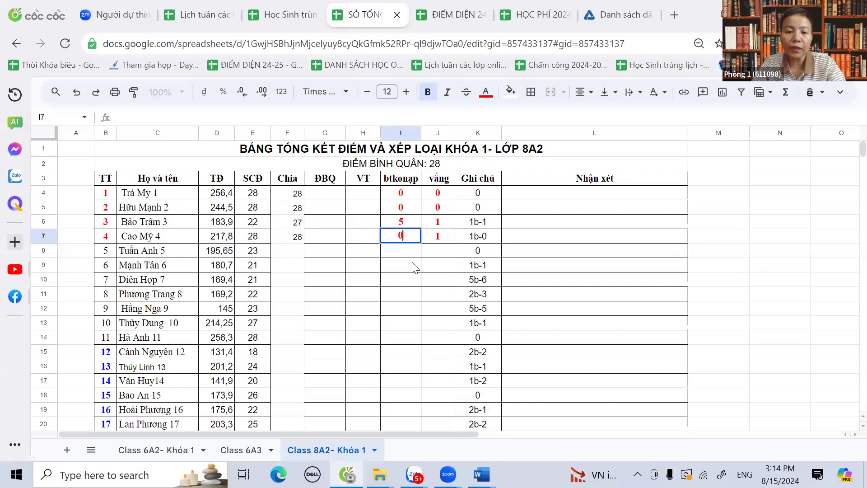
pyautogui.press('Return')
pyautogui.press('Return')
# - Fill in the fifth student's row with vắng 0, Chia 28 and btkonạp 5
pyautogui.click(440, 253)
pyautogui.write('0')
pyautogui.click(292, 255)
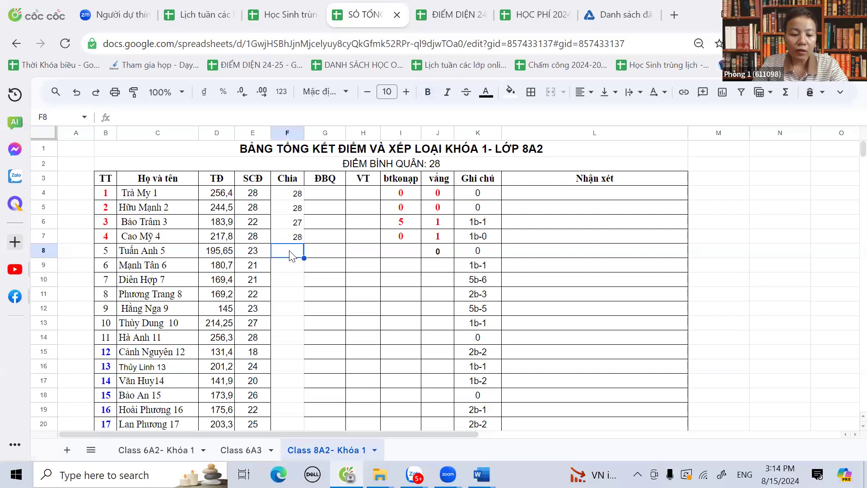
pyautogui.write('28')
pyautogui.click(297, 269)
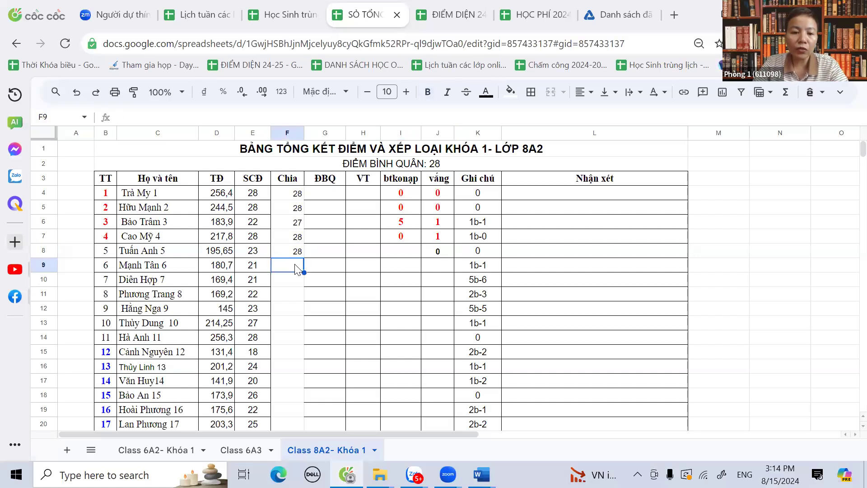
pyautogui.click(406, 252)
pyautogui.write('5')
pyautogui.click(396, 283)
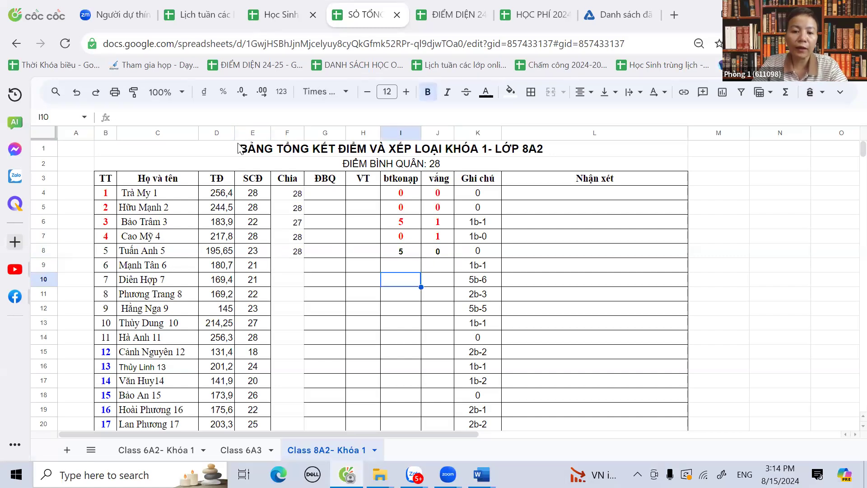
# - Fill in the sixth student's row with vắng 1, Chia 27 and btkonạp 6
pyautogui.click(441, 270)
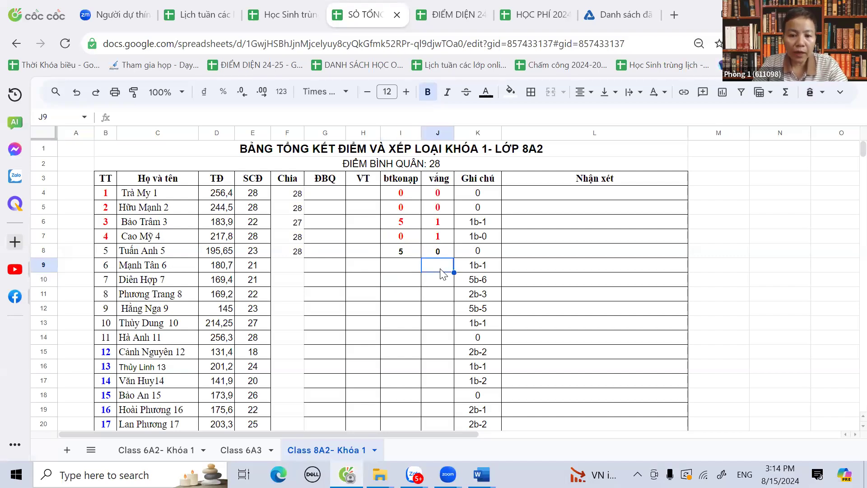
pyautogui.write('1')
pyautogui.press('Return')
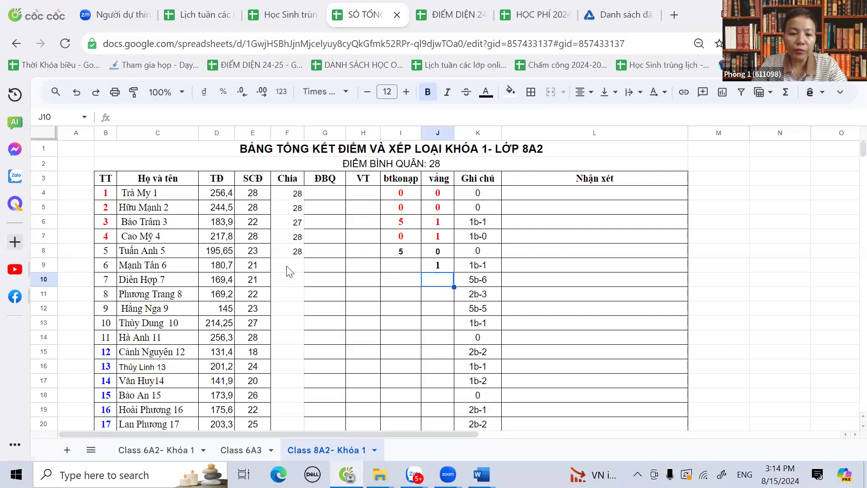
pyautogui.click(291, 268)
pyautogui.write('27')
pyautogui.click(297, 294)
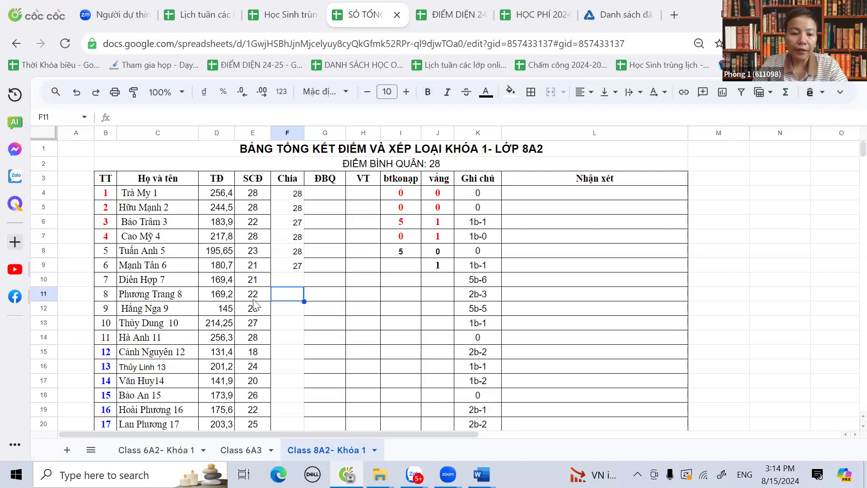
pyautogui.click(249, 270)
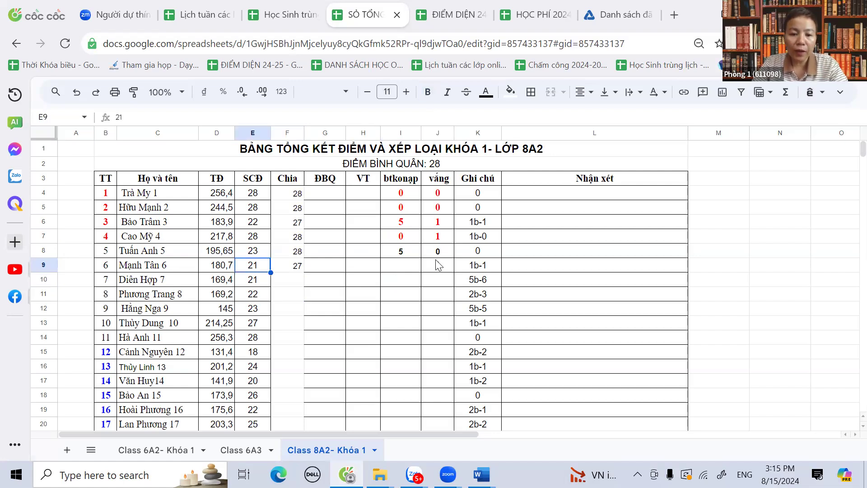
pyautogui.click(401, 267)
pyautogui.write('6')
pyautogui.click(399, 289)
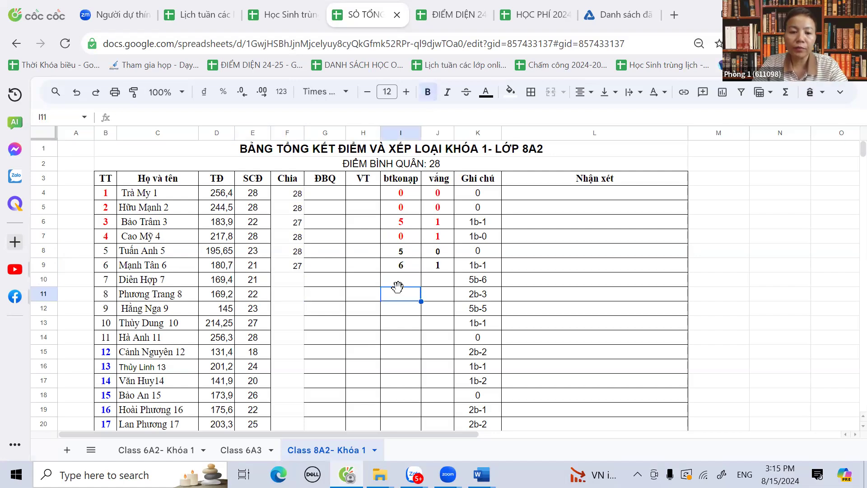
# - Fill in the seventh student's row with vắng 5, Chia 21 and btkonạp 0
pyautogui.click(437, 282)
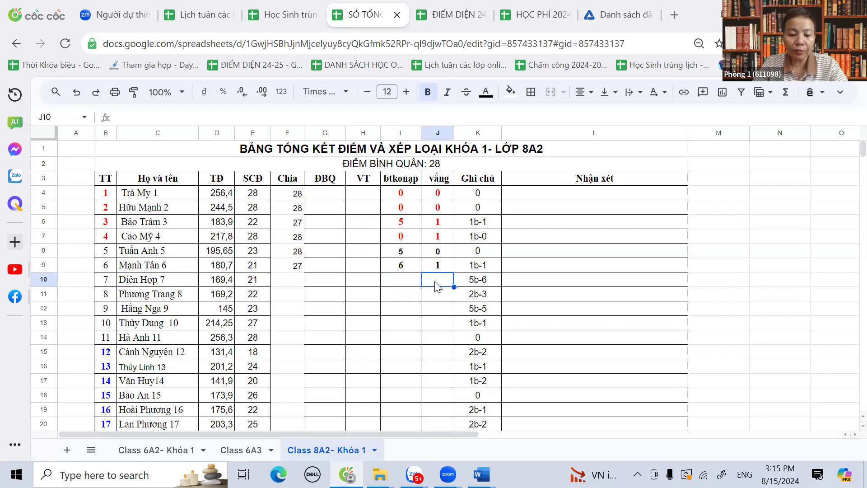
pyautogui.write('5')
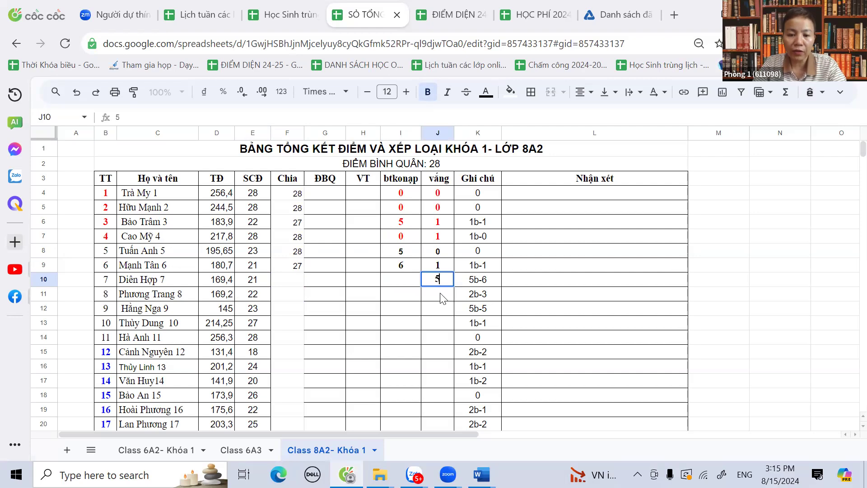
pyautogui.click(299, 282)
pyautogui.write('21')
pyautogui.click(254, 322)
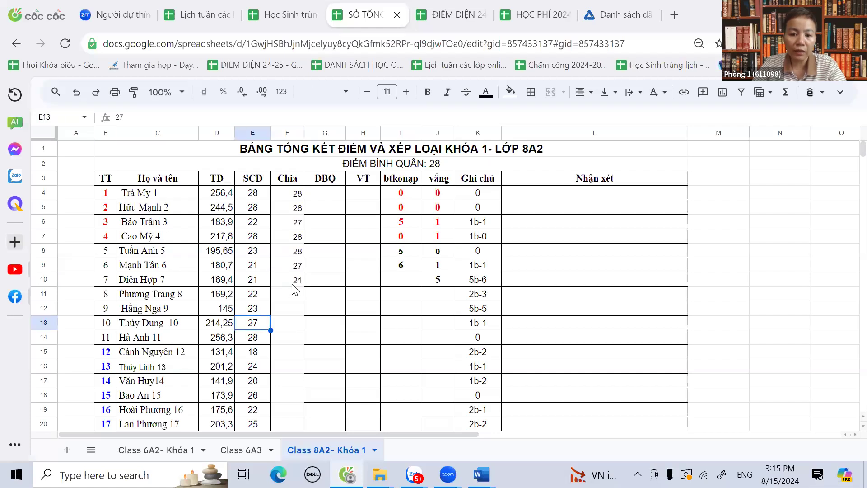
pyautogui.click(260, 282)
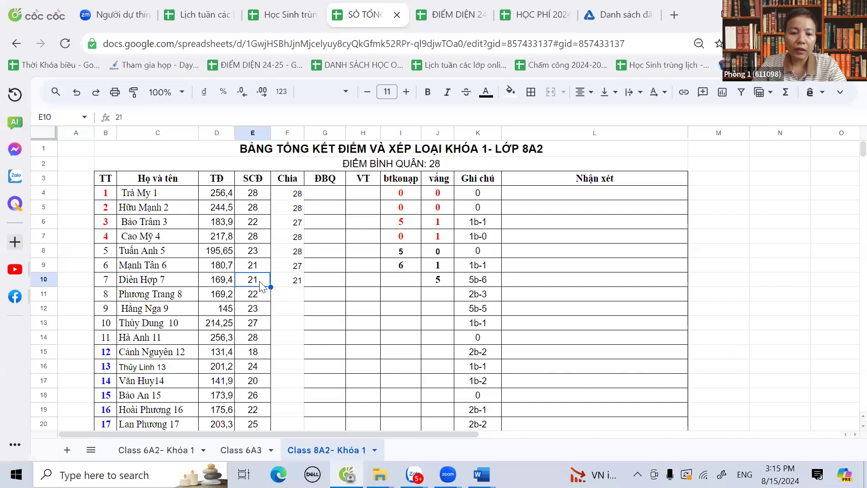
pyautogui.click(400, 282)
pyautogui.write('0')
pyautogui.click(409, 302)
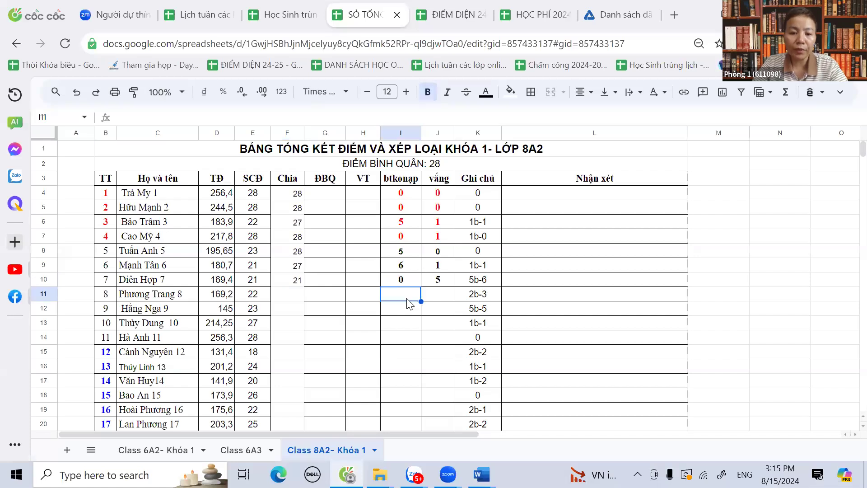
# - Fill in the eighth student's row with vắng 2, Chia 25 and btkonạp 3
pyautogui.click(439, 298)
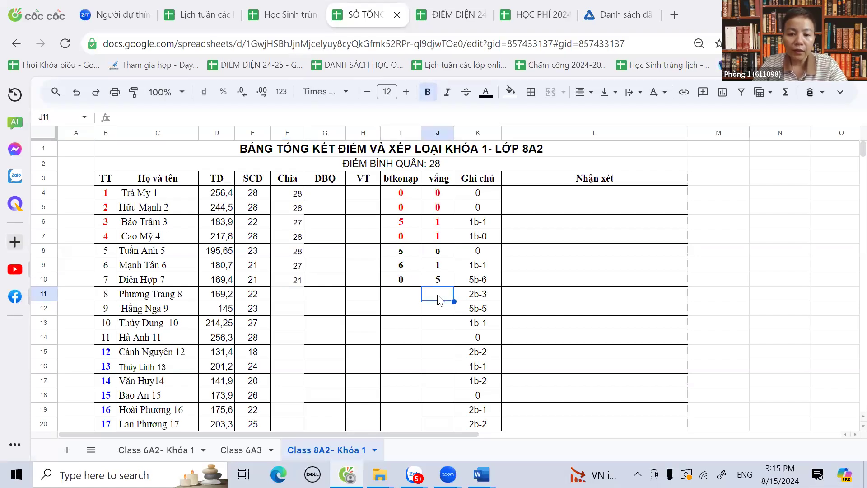
pyautogui.write('2')
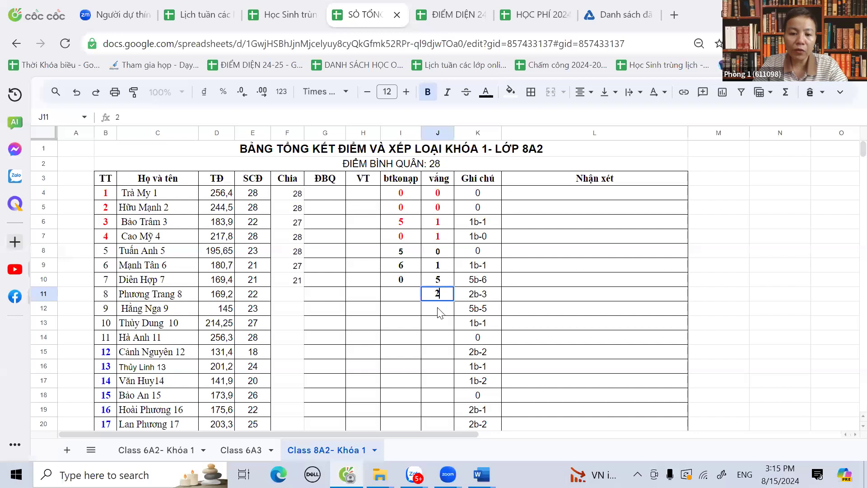
pyautogui.click(291, 305)
pyautogui.write('25')
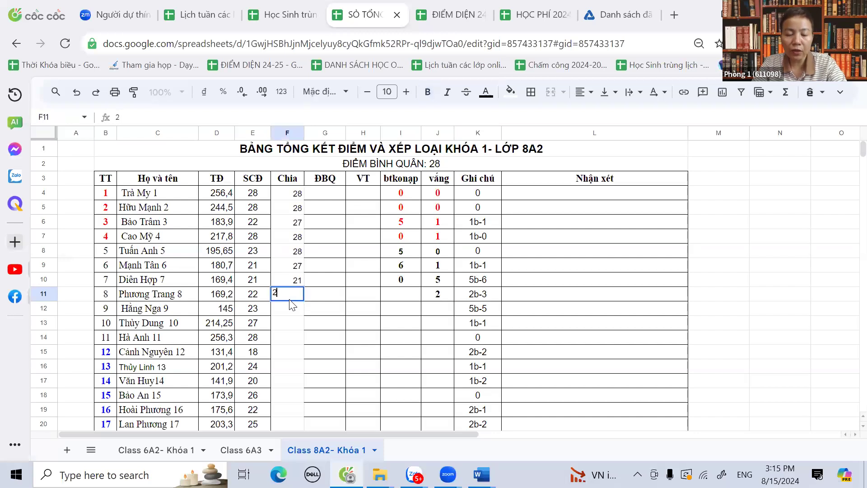
pyautogui.click(257, 301)
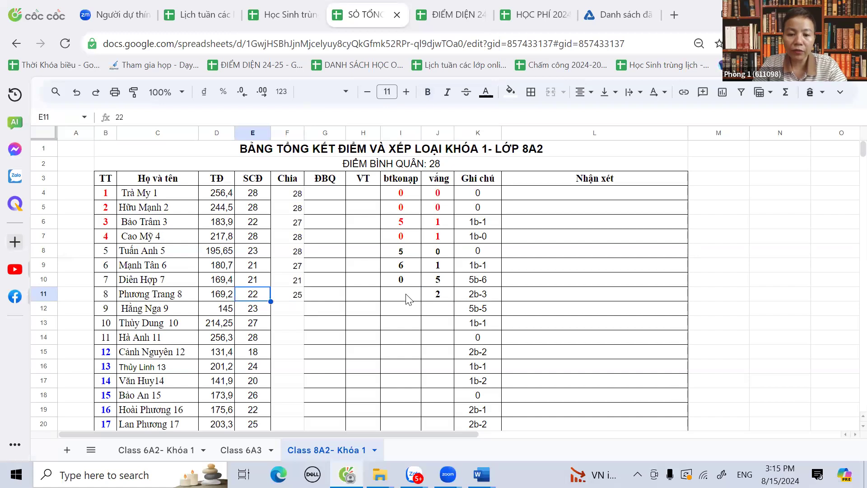
pyautogui.click(408, 297)
pyautogui.write('3')
pyautogui.press('Return')
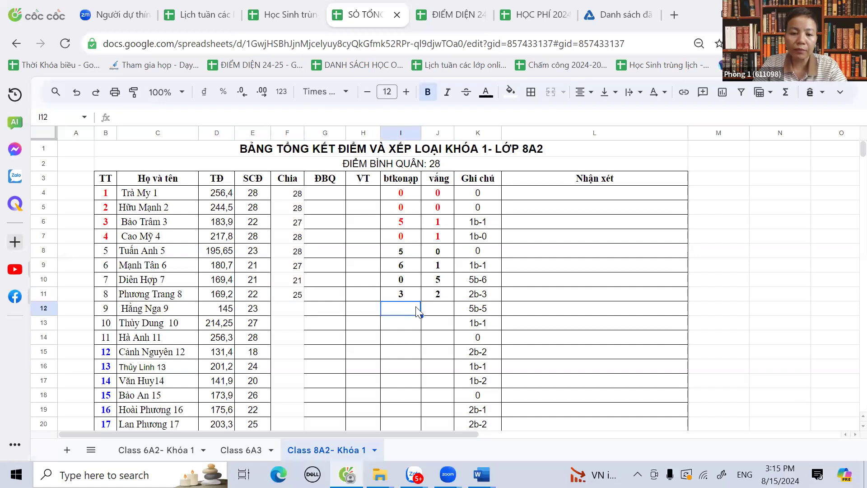
# - Fill in the ninth student's row with vắng 5, Chia 23 and btkonạp 0
pyautogui.click(440, 312)
pyautogui.write('5')
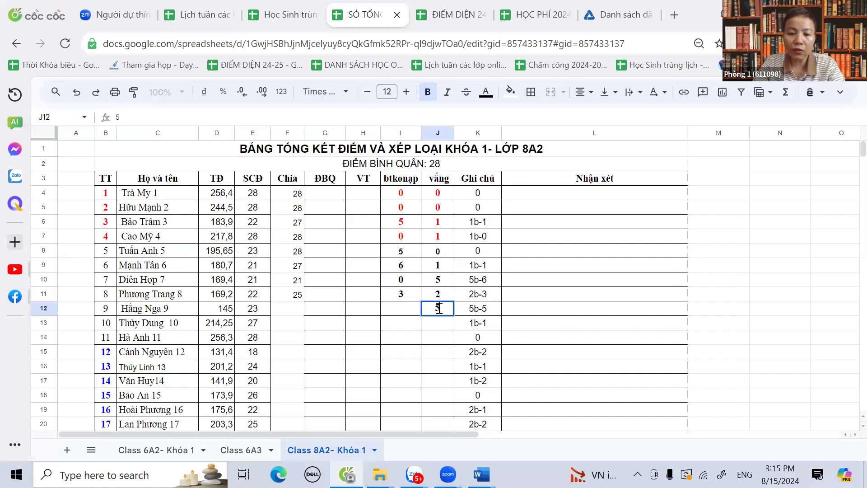
pyautogui.press('Return')
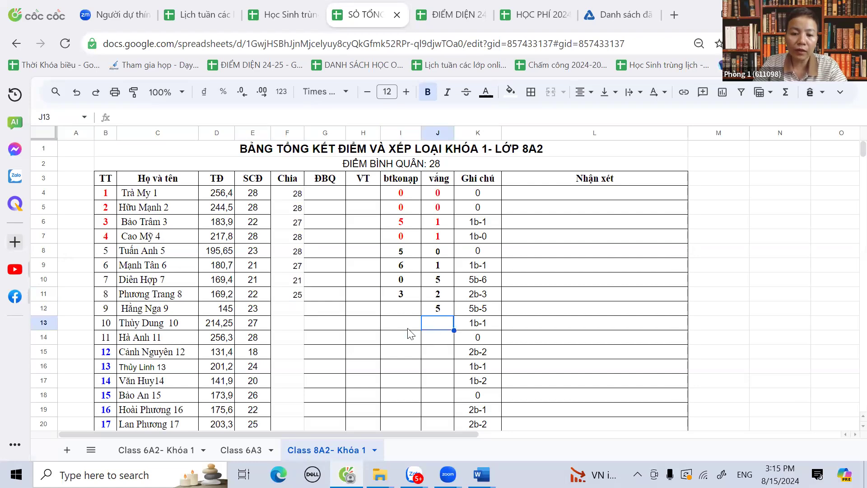
pyautogui.click(298, 313)
pyautogui.write('23')
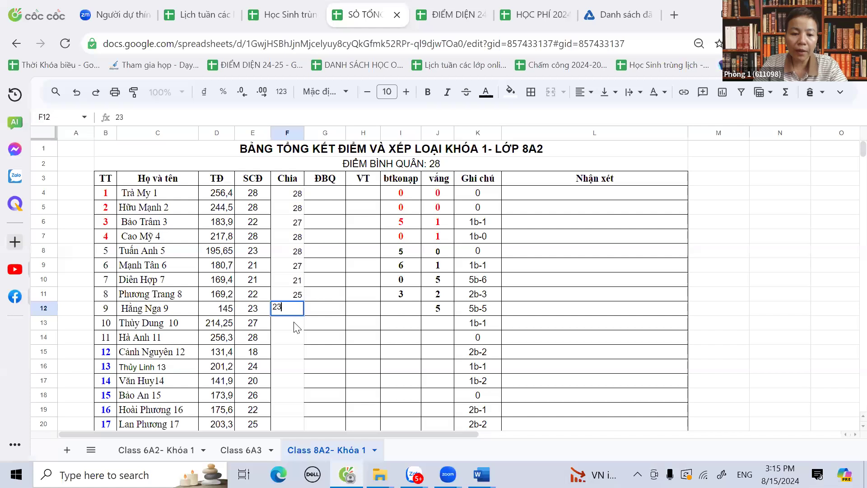
pyautogui.press('Return')
pyautogui.click(400, 316)
pyautogui.write('0')
pyautogui.click(400, 339)
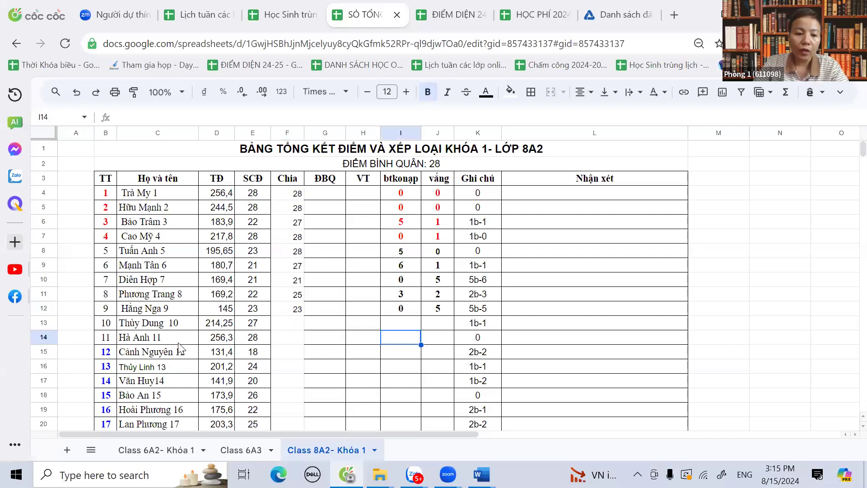
# - Fill in the tenth student's row with vắng 1, Chia 27 and btkonạp 0
pyautogui.click(449, 329)
pyautogui.write('1')
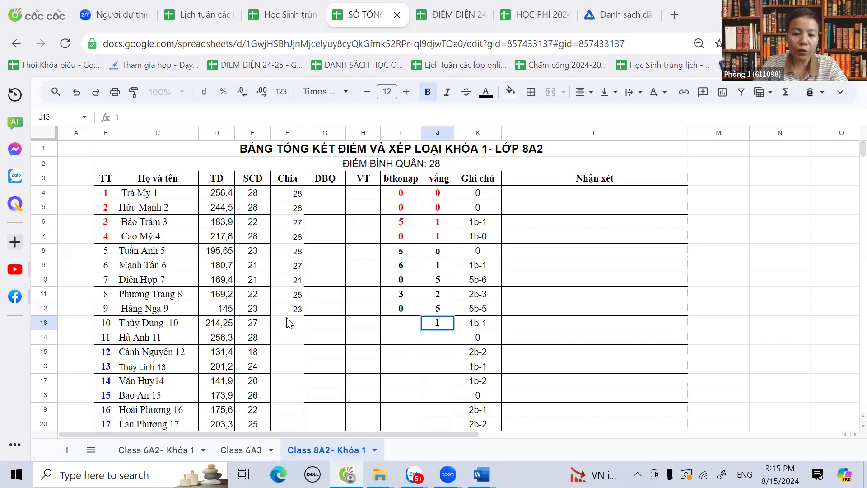
pyautogui.click(292, 331)
pyautogui.write('27')
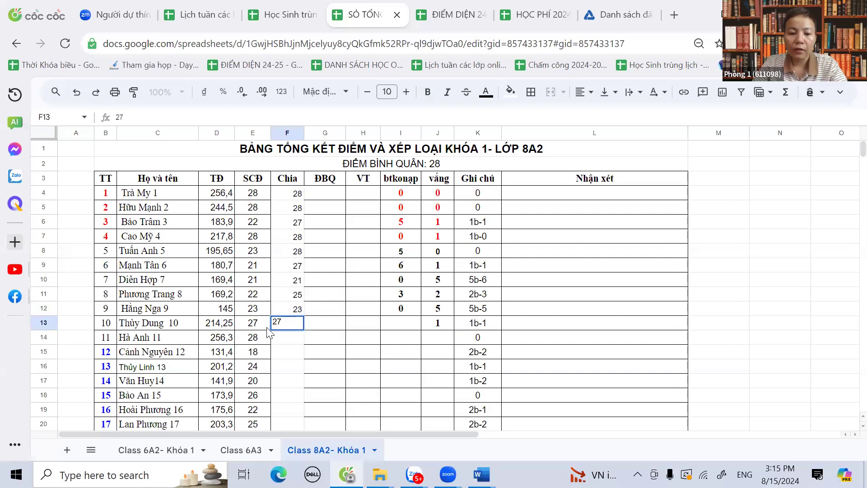
pyautogui.click(253, 326)
pyautogui.click(409, 327)
pyautogui.write('0')
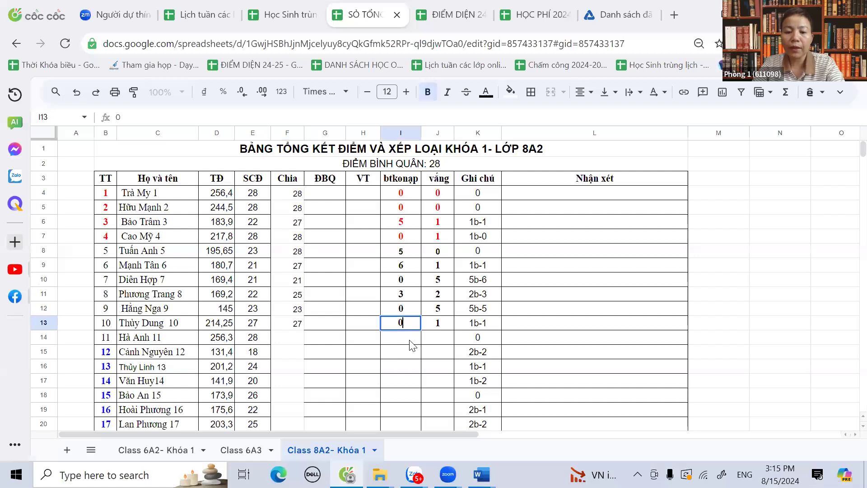
pyautogui.press('Return')
# - Fill in the eleventh student's row with vắng 0, Chia 28 and btkonạp 0
pyautogui.click(448, 340)
pyautogui.write('0')
pyautogui.click(298, 340)
pyautogui.write('28')
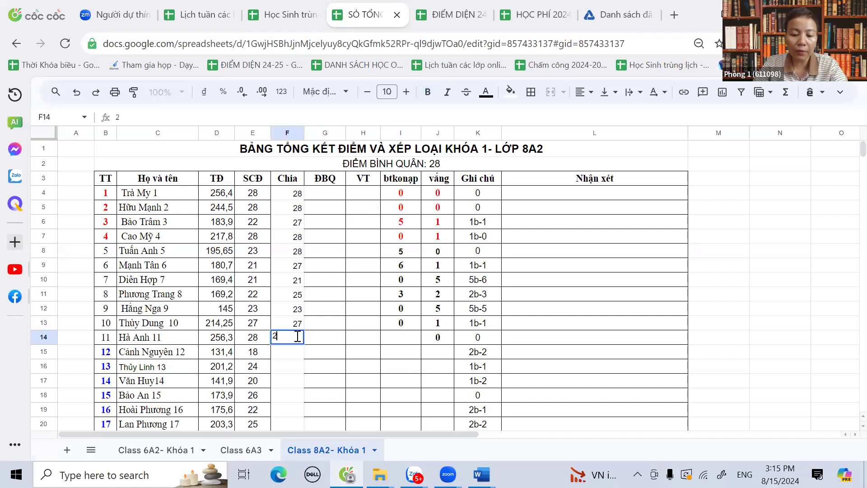
pyautogui.click(397, 337)
pyautogui.write('0')
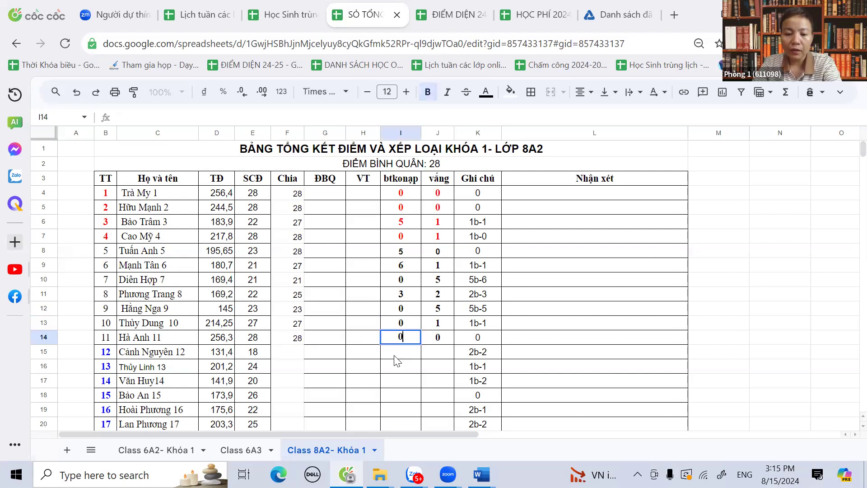
pyautogui.press('Return')
# - Fill in the twelfth student's row with vắng 2, Chia 26 and btkonạp 8
pyautogui.click(441, 355)
pyautogui.write('2')
pyautogui.click(298, 356)
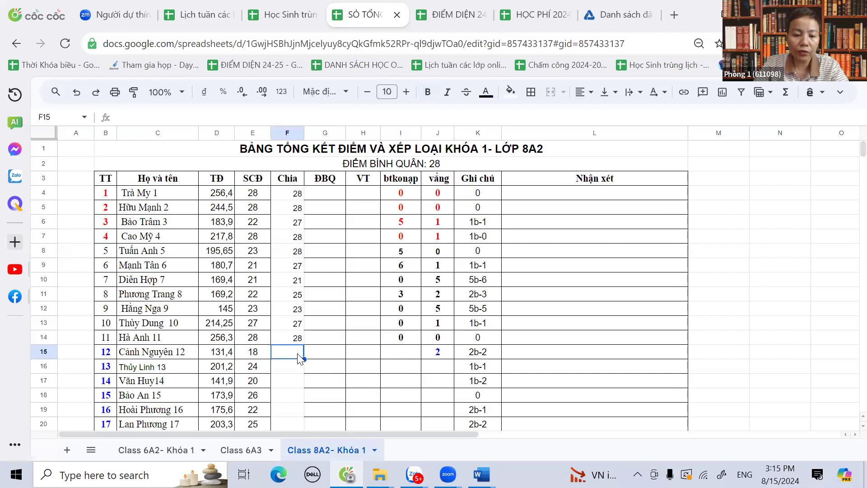
pyautogui.write('26')
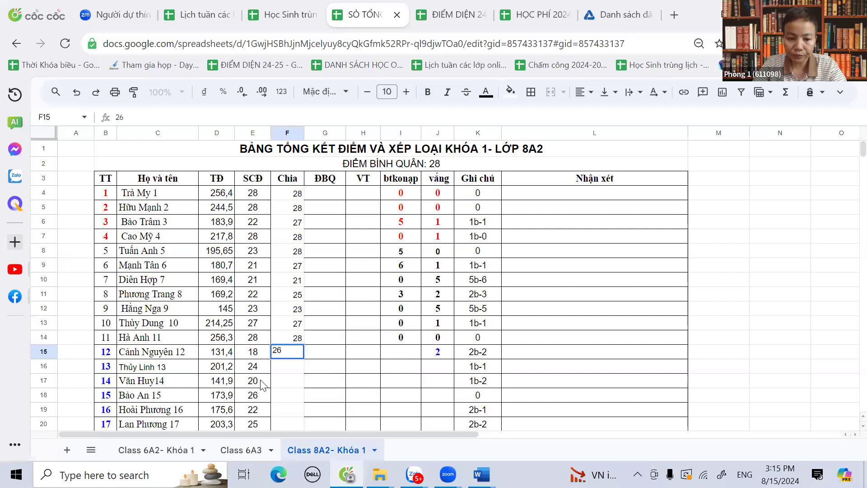
pyautogui.click(263, 382)
pyautogui.click(256, 356)
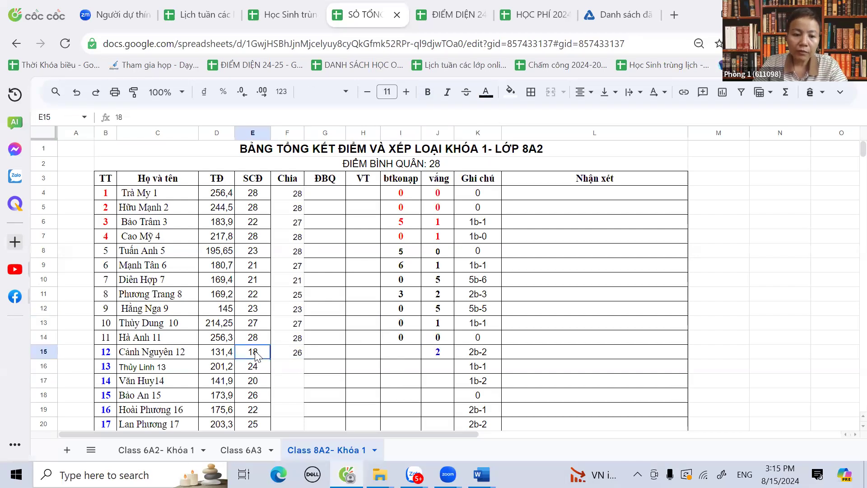
pyautogui.click(409, 357)
pyautogui.write('8')
pyautogui.press('Return')
# - Fill in the thirteenth student's row with vắng 1, Chia 27 and btkonạp 3
pyautogui.click(437, 373)
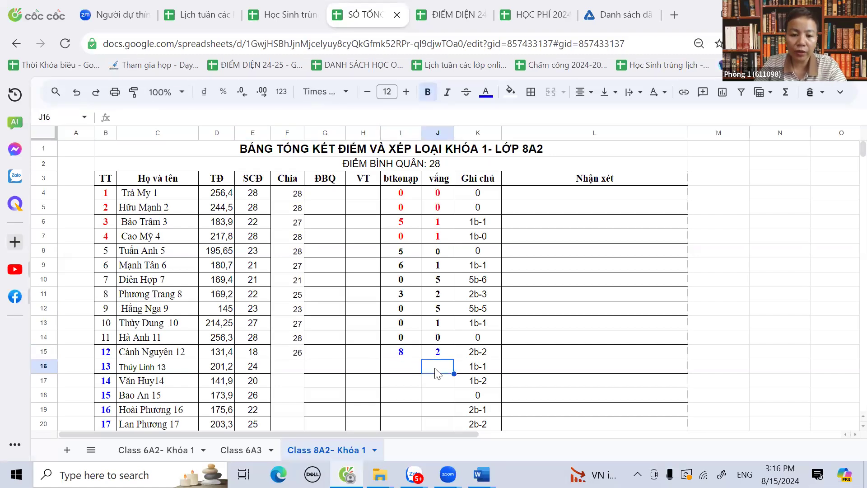
pyautogui.write('1')
pyautogui.press('Return')
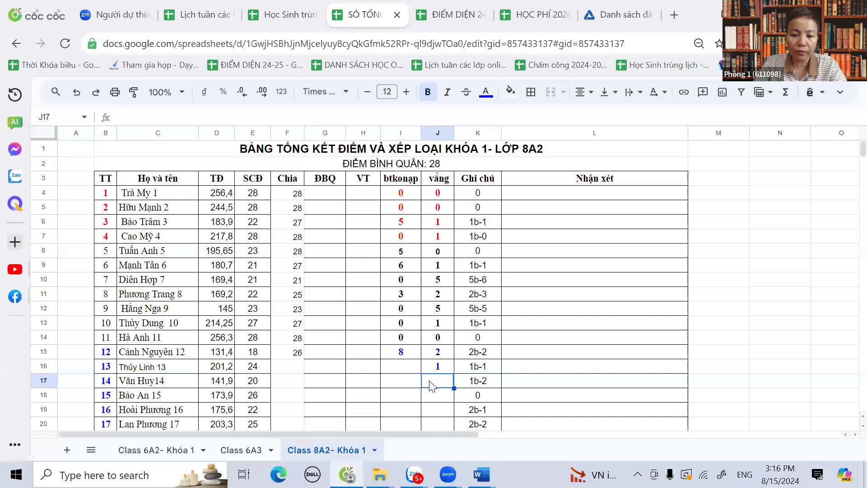
pyautogui.click(299, 368)
pyautogui.write('27')
pyautogui.press('Return')
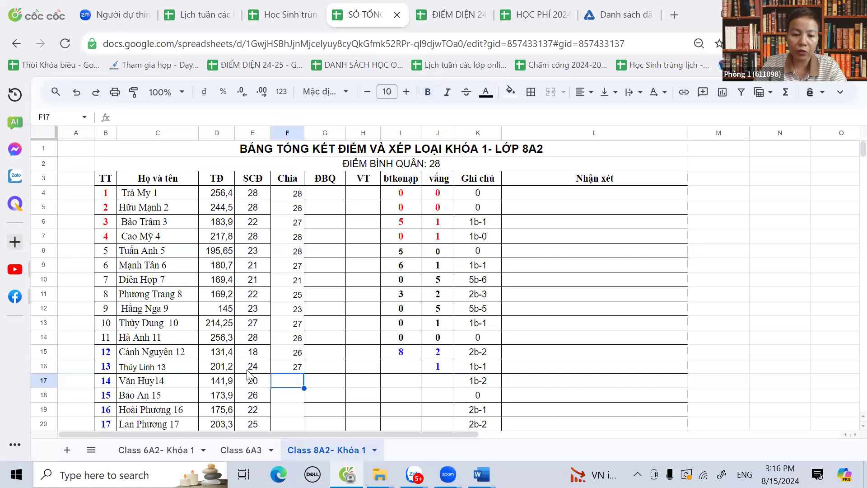
pyautogui.click(248, 370)
pyautogui.click(403, 369)
pyautogui.write('3')
pyautogui.press('Return')
# - Start the fourteenth student's row at its empty vắng cell
pyautogui.scroll(-2, 420, 389)
pyautogui.click(446, 319)
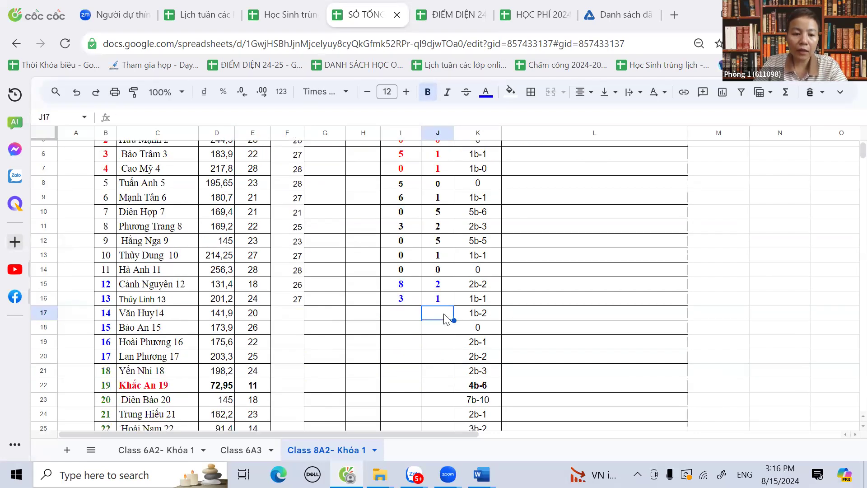
# - Fill in row 17 for student 14: 1 in J17, 26 in F17 and 6 in I17
pyautogui.write('1')
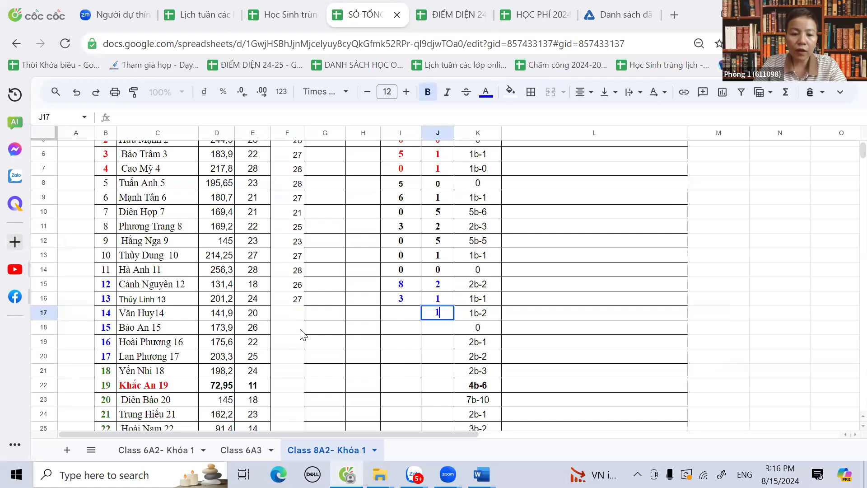
pyautogui.click(295, 322)
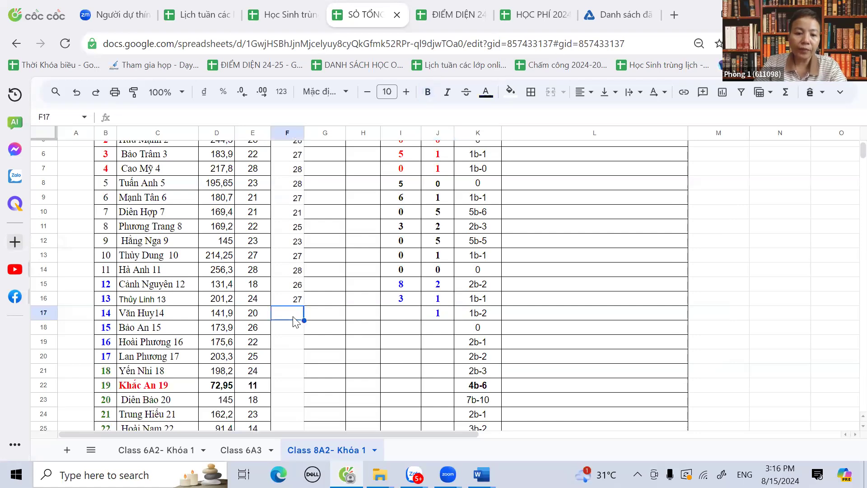
pyautogui.write('26')
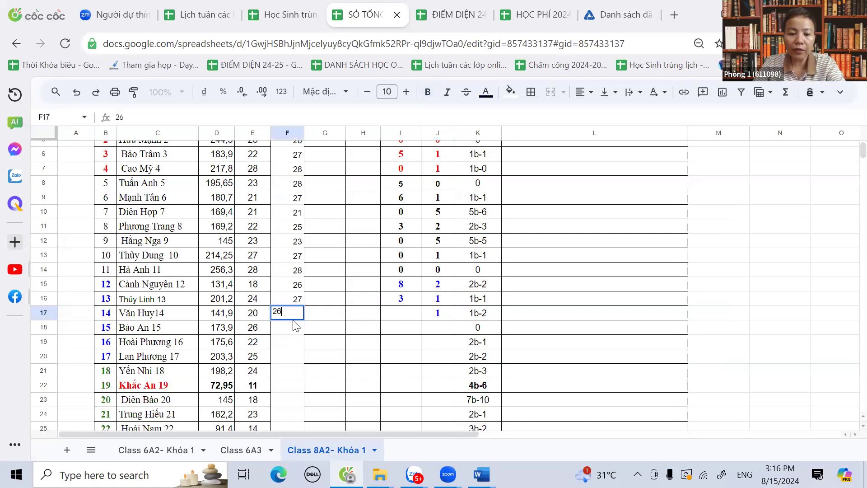
pyautogui.press('Return')
pyautogui.click(253, 315)
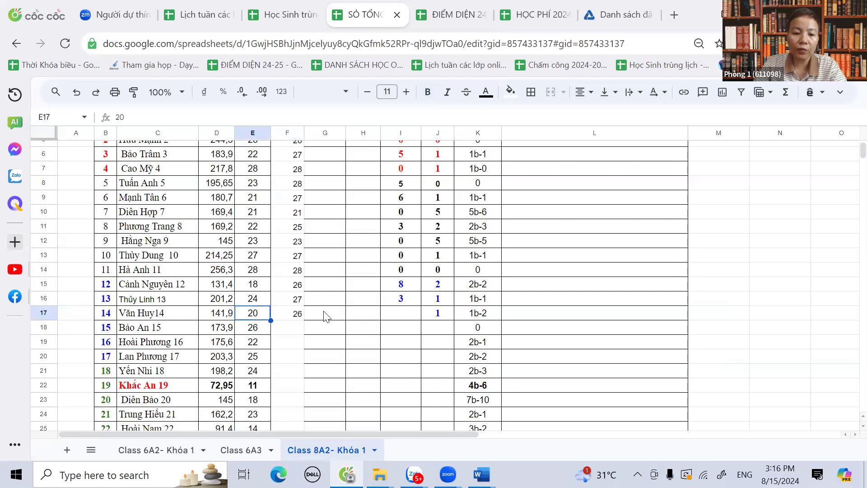
pyautogui.click(400, 316)
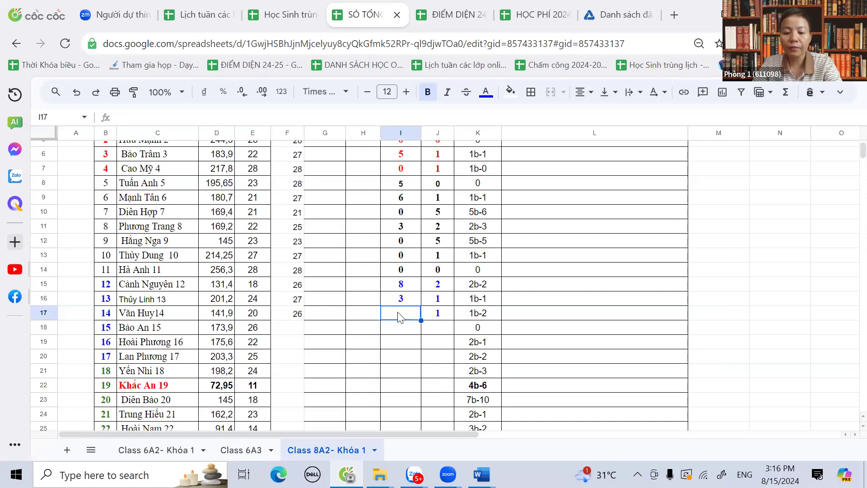
pyautogui.write('6')
pyautogui.click(412, 344)
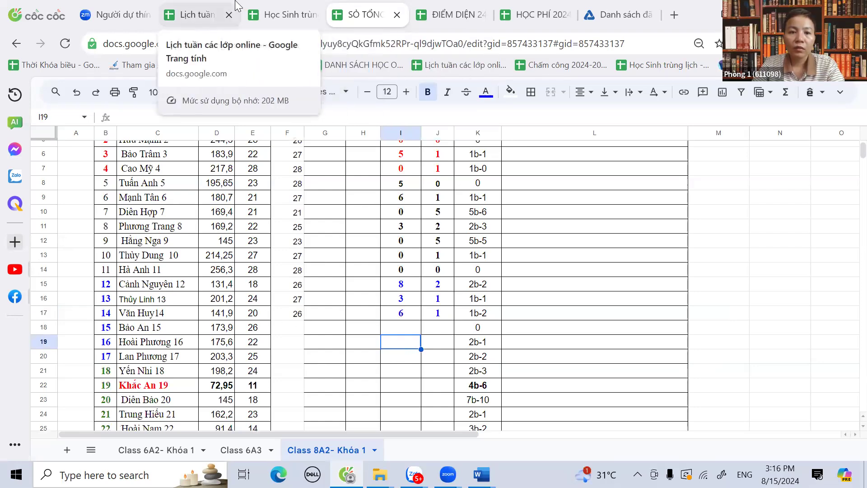
# - In the 8A2-k1 sheet of the ĐIỂM DIỆN spreadsheet, enter 8 in AF18 for student 14 and format it bold blue
pyautogui.click(459, 6)
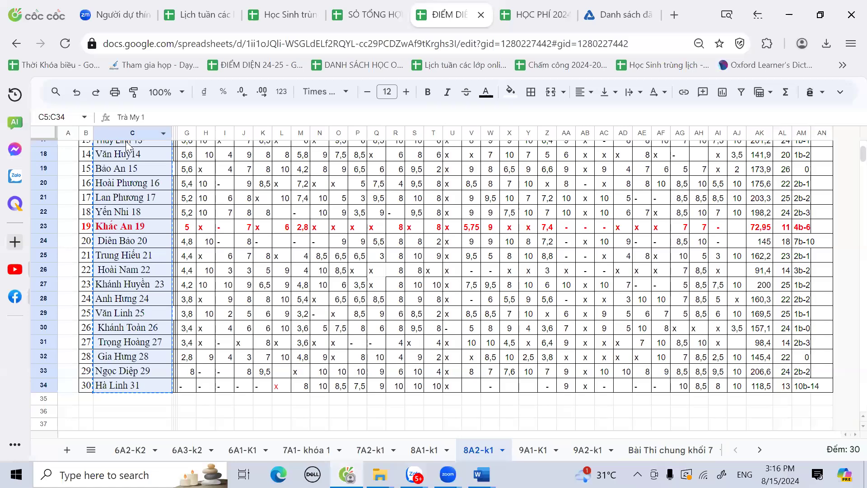
pyautogui.click(48, 156)
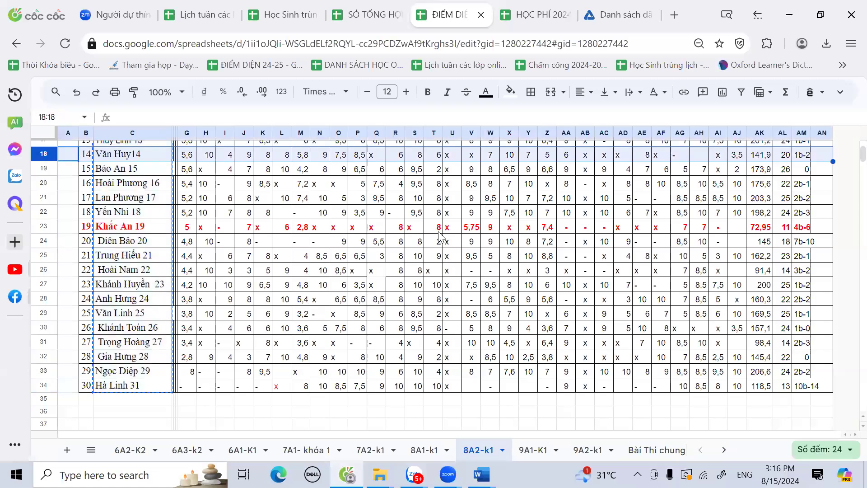
pyautogui.scroll(3, 474, 254)
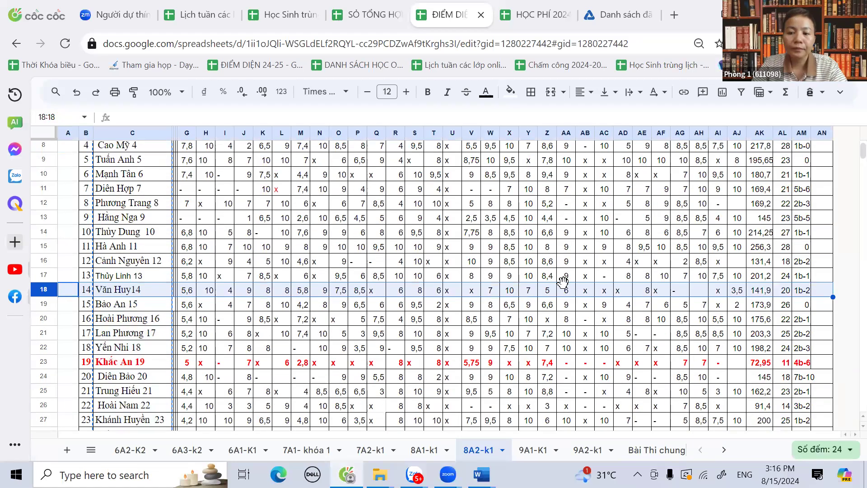
pyautogui.scroll(2, 567, 290)
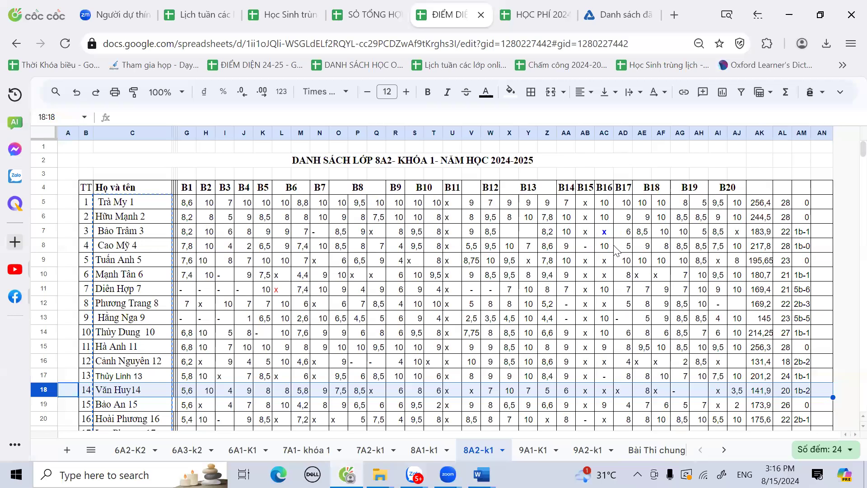
pyautogui.click(661, 391)
pyautogui.write('8')
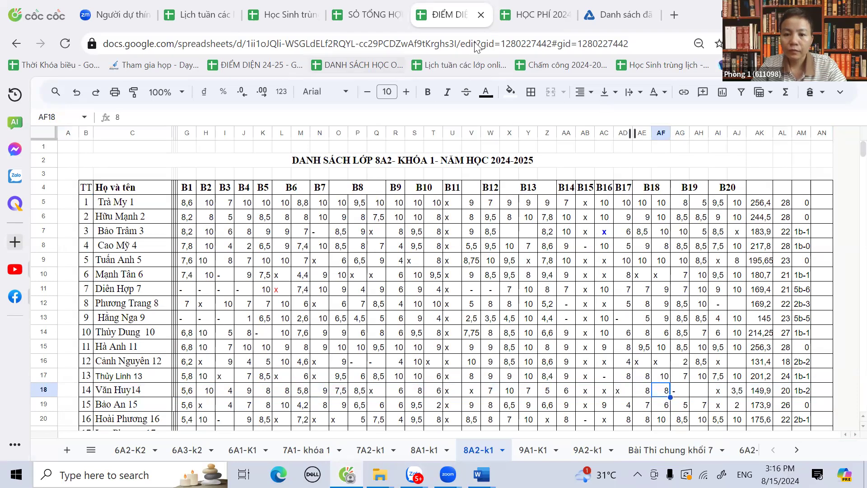
pyautogui.hotkey('ctrl', 'b')
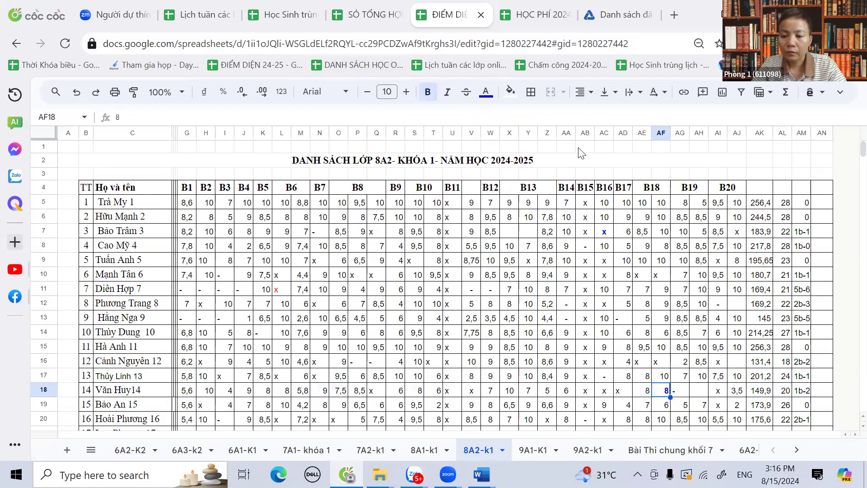
# - Set student 14's count in cell AL18 to 21 and select AK18:AL18
pyautogui.click(683, 390)
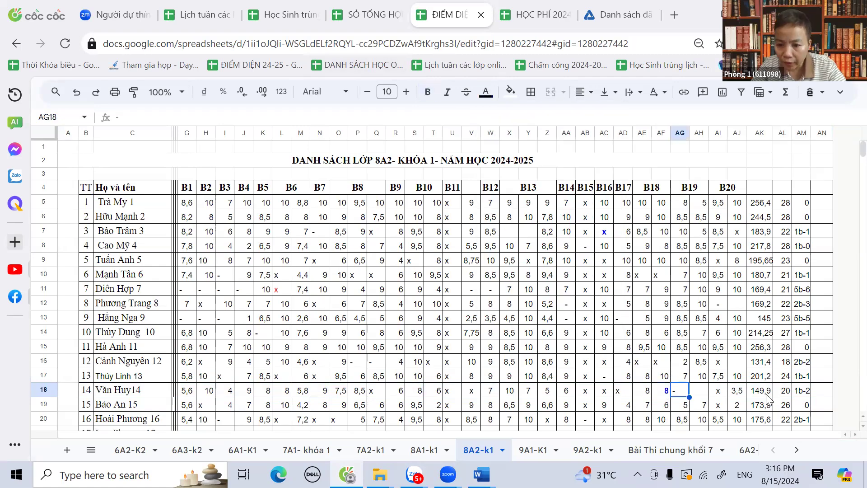
pyautogui.click(784, 391)
pyautogui.write('21')
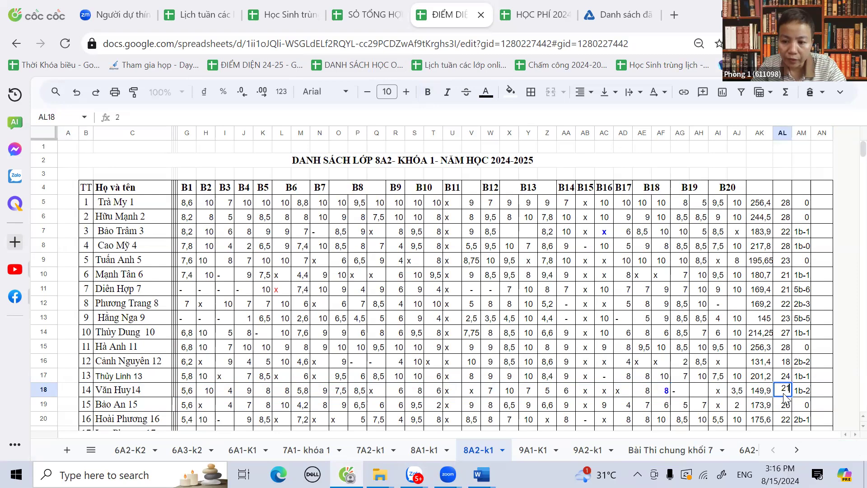
pyautogui.moveTo(761, 391); pyautogui.dragTo(778, 393)
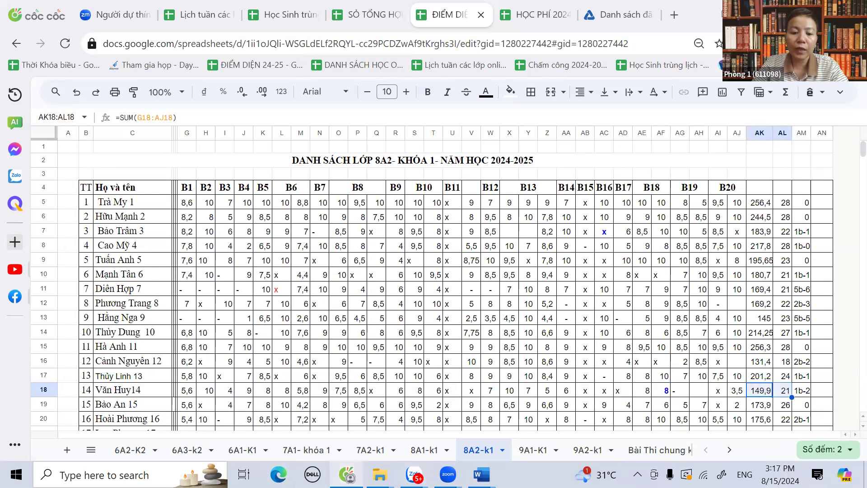
pyautogui.click(482, 474)
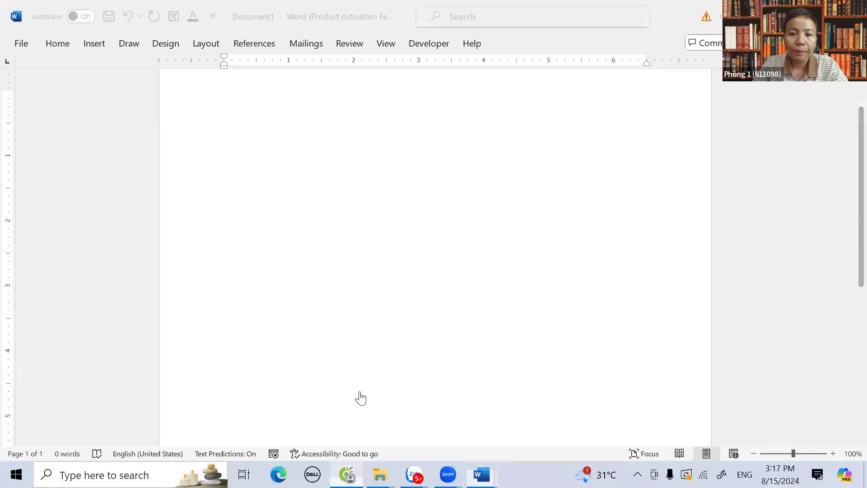
pyautogui.hotkey('alt', 'Tab')
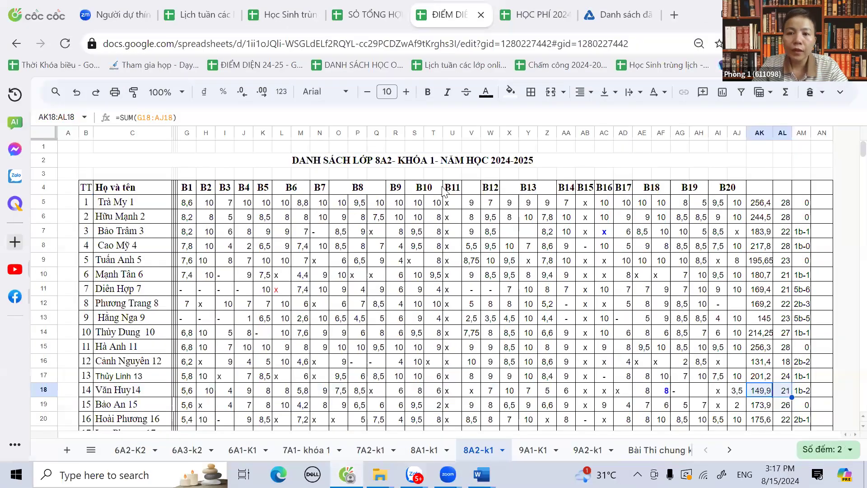
# - In the SỔ TỔNG HỢP spreadsheet, set student 14's score total in D17 to 149,9 and the count in E17 to 21
pyautogui.hotkey('ctrl', 'shift', 'Tab')
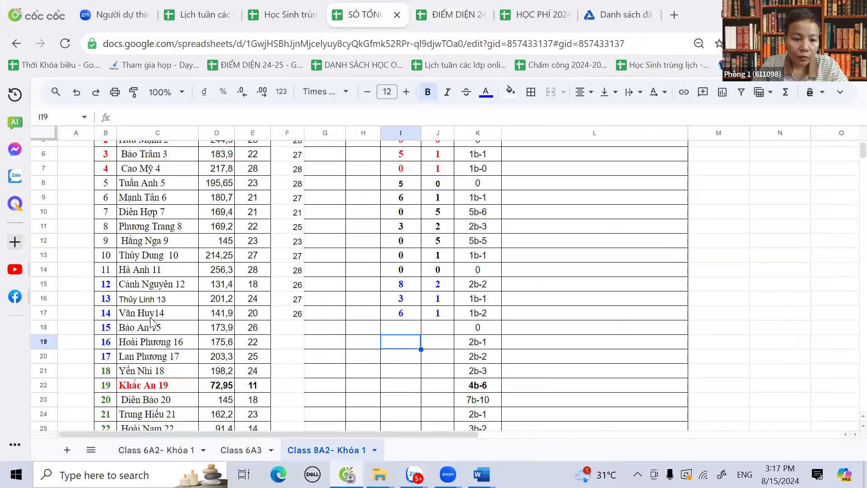
pyautogui.click(224, 317)
pyautogui.doubleClick(223, 314)
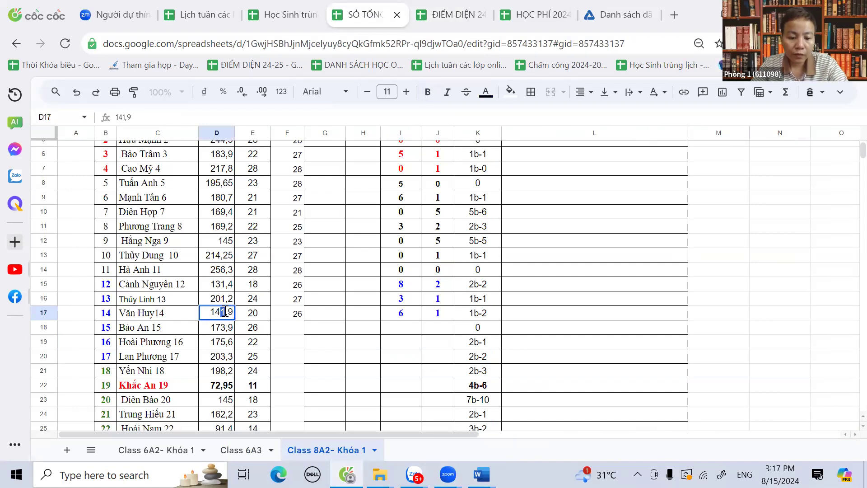
pyautogui.write('9')
pyautogui.click(249, 316)
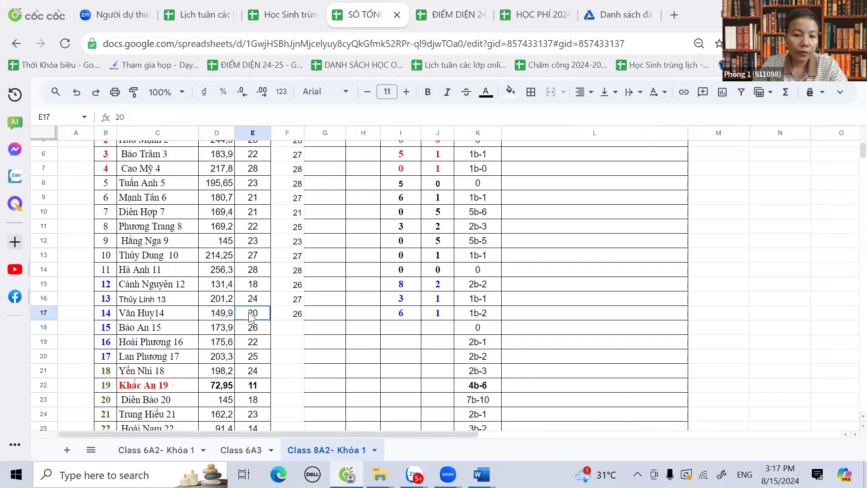
pyautogui.write('21')
pyautogui.click(302, 331)
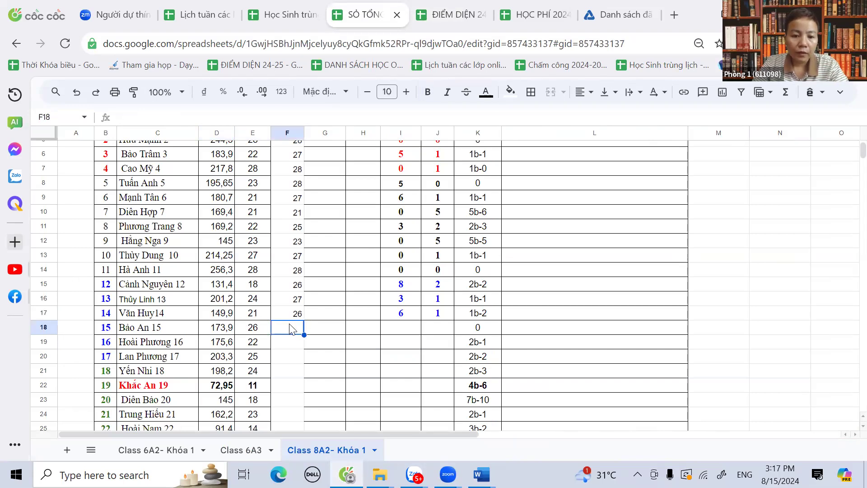
# - Set cell I17 in student 14's row to 5
pyautogui.click(404, 317)
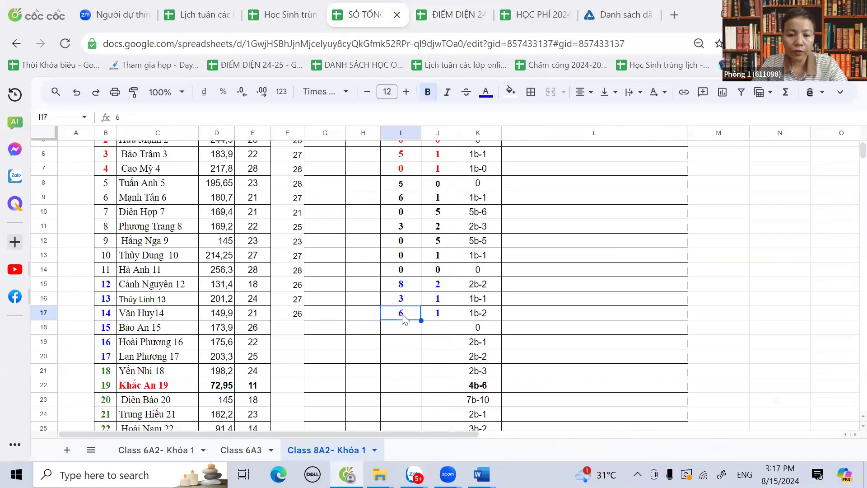
pyautogui.write('5')
pyautogui.press('Down')
pyautogui.press('Down')
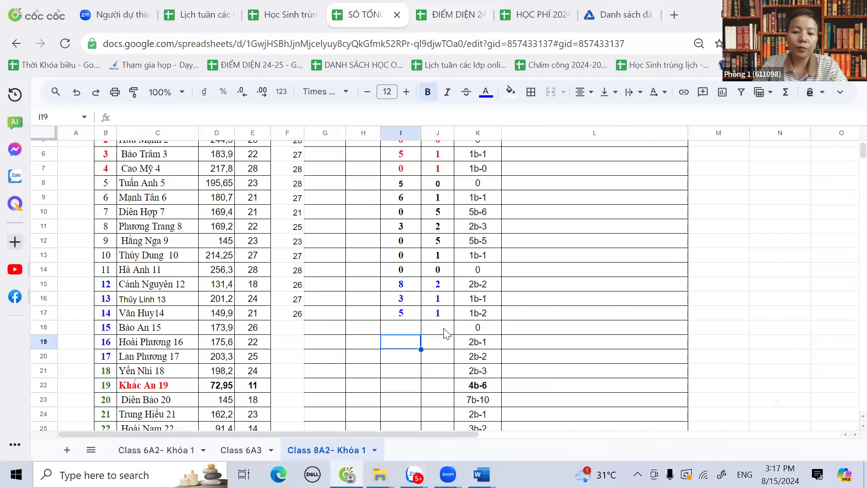
# - Fill in row 18 for student 15: 0 in J18, 28 in F18 and 2 in I18
pyautogui.click(446, 334)
pyautogui.write('0')
pyautogui.press('Return')
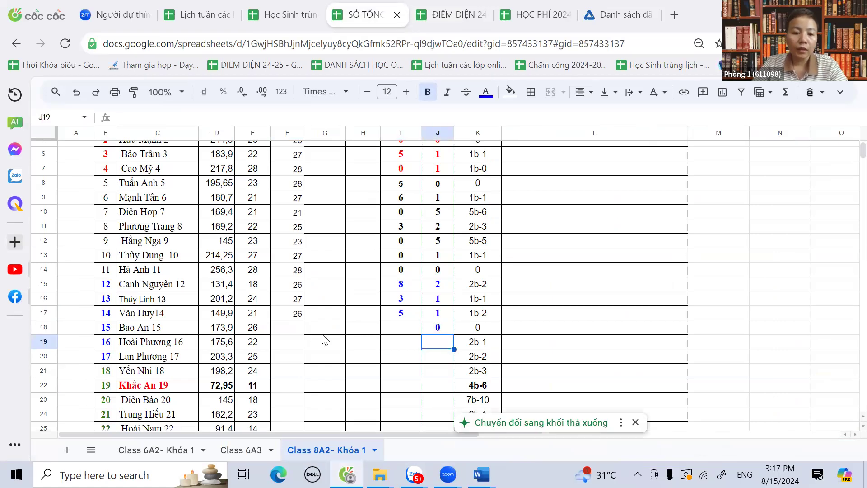
pyautogui.click(297, 332)
pyautogui.write('28')
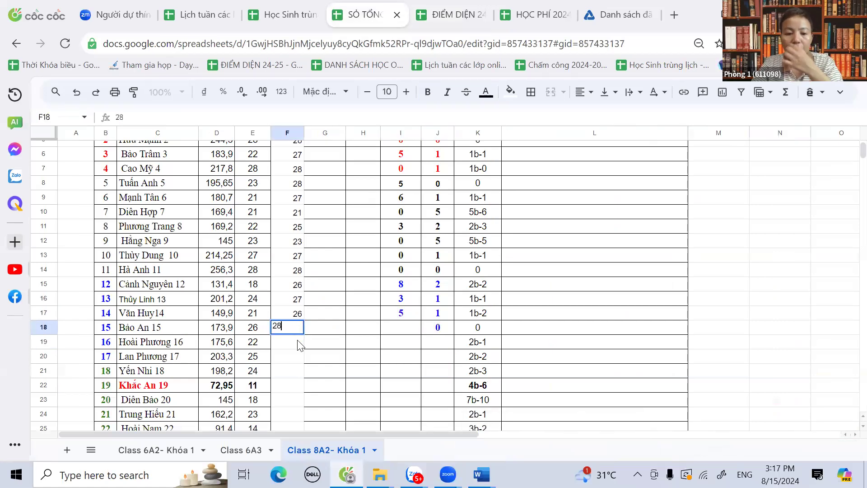
pyautogui.press('Left')
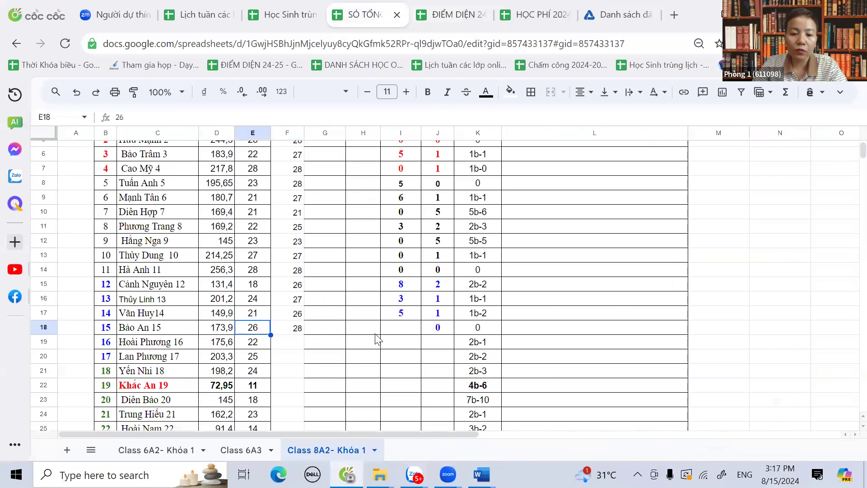
pyautogui.click(401, 332)
pyautogui.write('2')
pyautogui.click(401, 360)
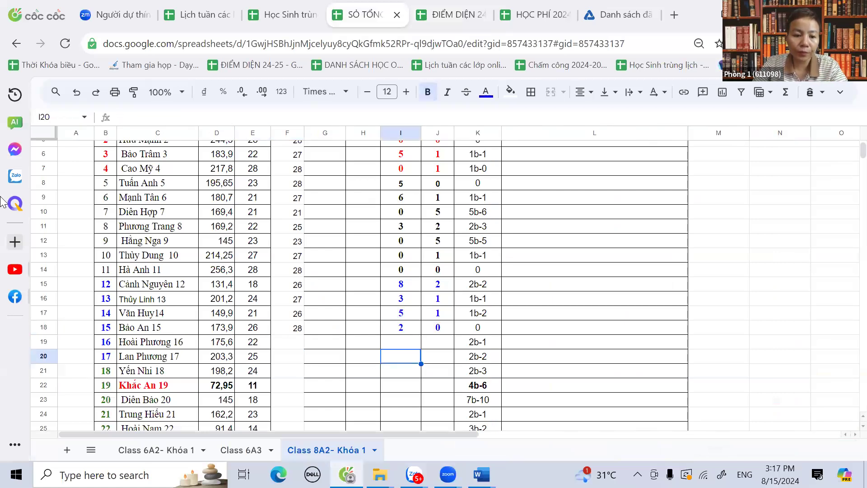
# - Fill in row 19 for student 16: 2 in J19, 27 in F19 and 5 in I19
pyautogui.click(436, 345)
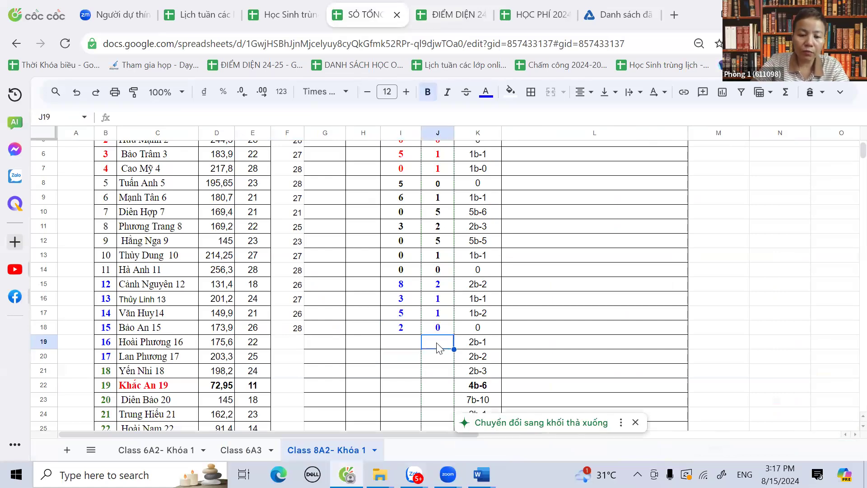
pyautogui.write('1')
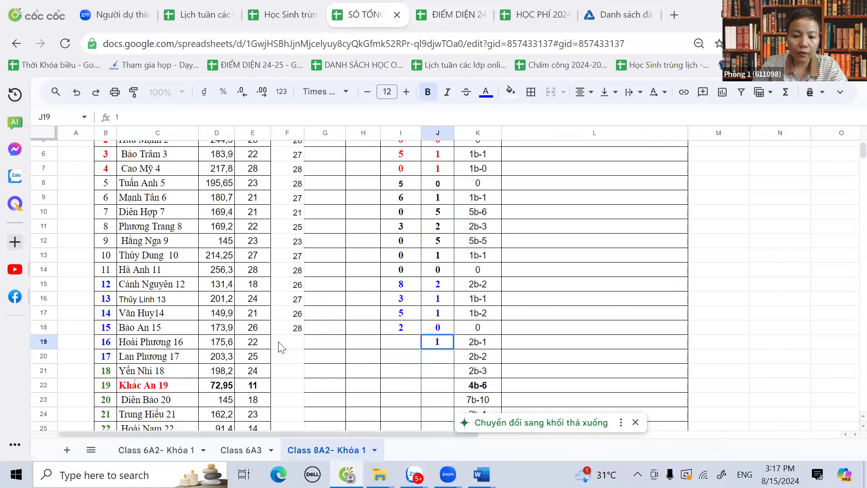
pyautogui.press('BackSpace')
pyautogui.write('2')
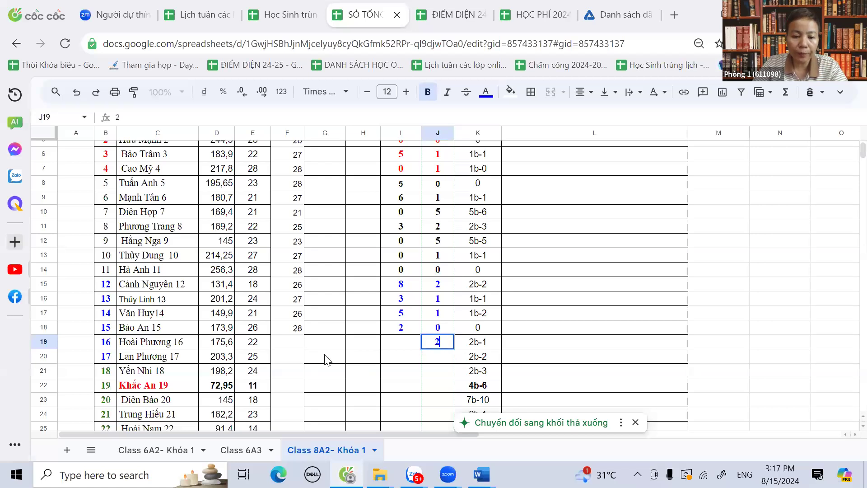
pyautogui.click(299, 347)
pyautogui.write('27')
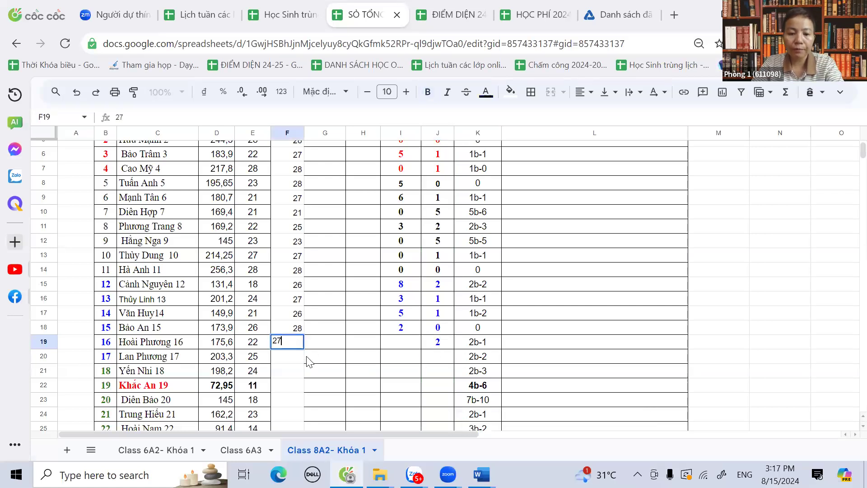
pyautogui.click(250, 346)
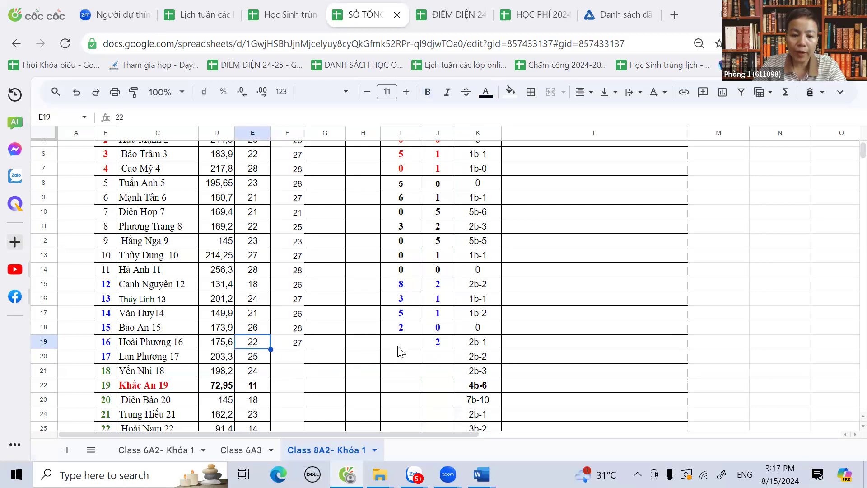
pyautogui.click(400, 346)
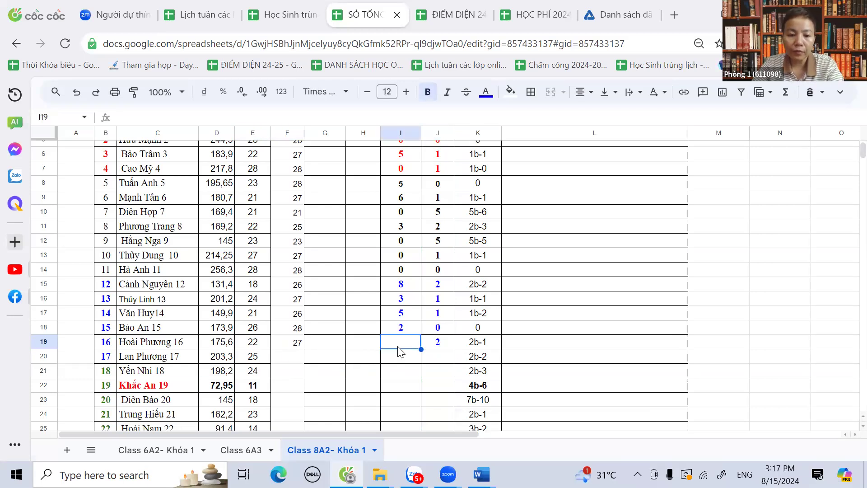
pyautogui.write('5')
pyautogui.press('Return')
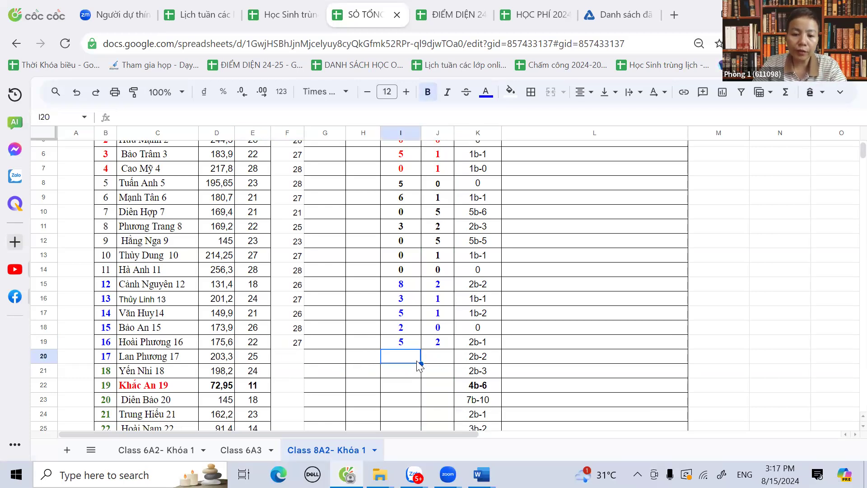
# - Fill in row 20 for student 17: 2 in J20, 26 in F20 and 1 in I20
pyautogui.click(441, 362)
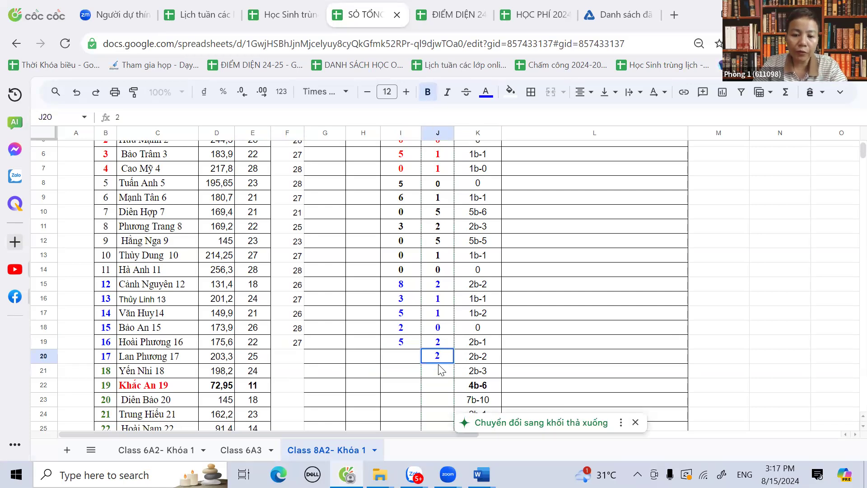
pyautogui.click(298, 360)
pyautogui.write('26')
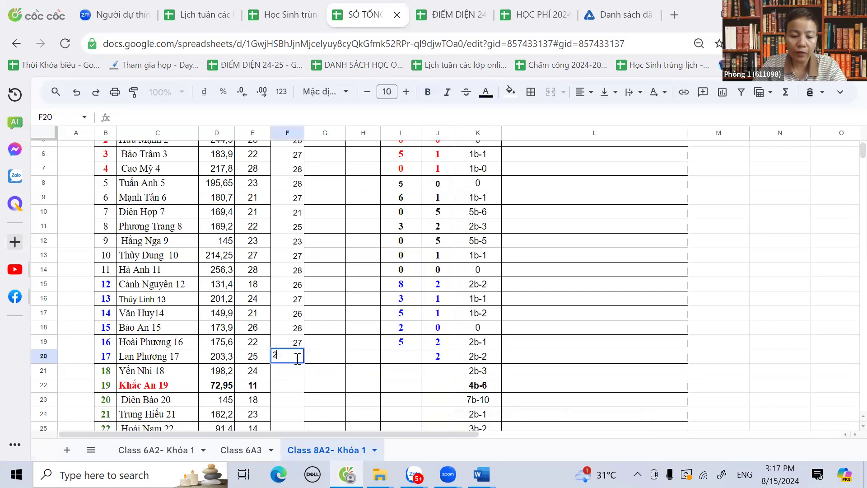
pyautogui.click(296, 384)
pyautogui.click(253, 356)
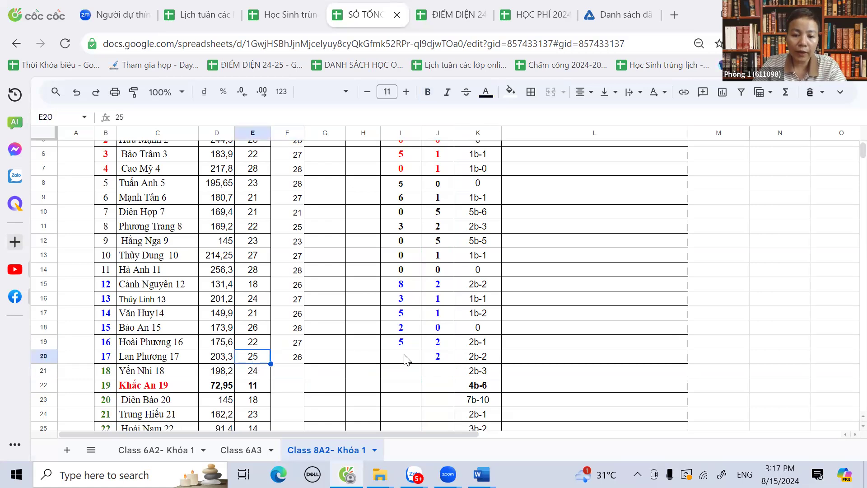
pyautogui.click(404, 357)
pyautogui.write('1')
pyautogui.press('Return')
# - Fill in row 21 for student 18: 2 in J21, 25 in F21 and 1 in I21
pyautogui.click(442, 374)
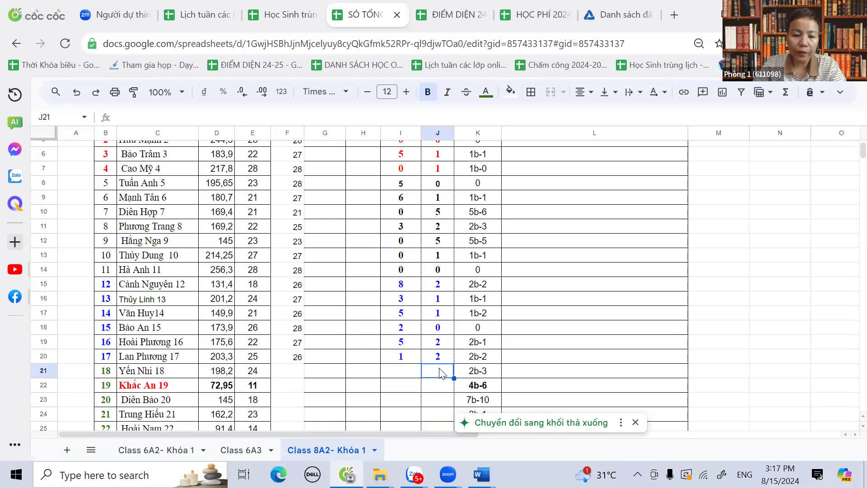
pyautogui.write('2')
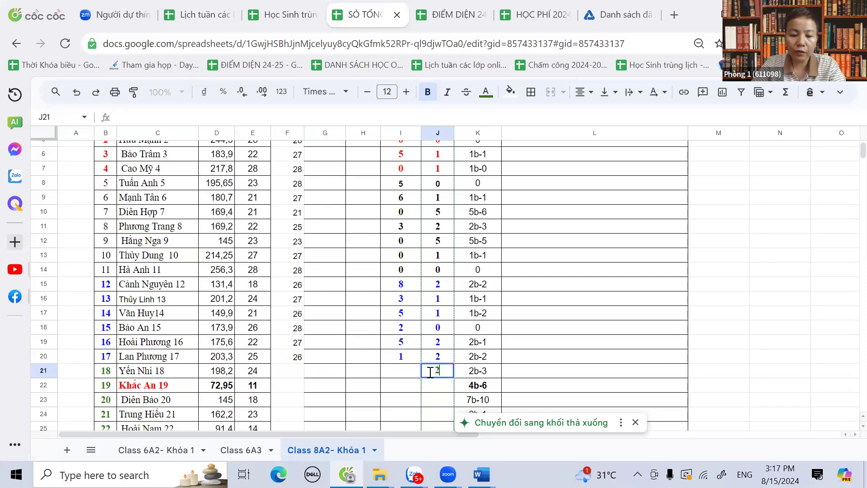
pyautogui.click(285, 376)
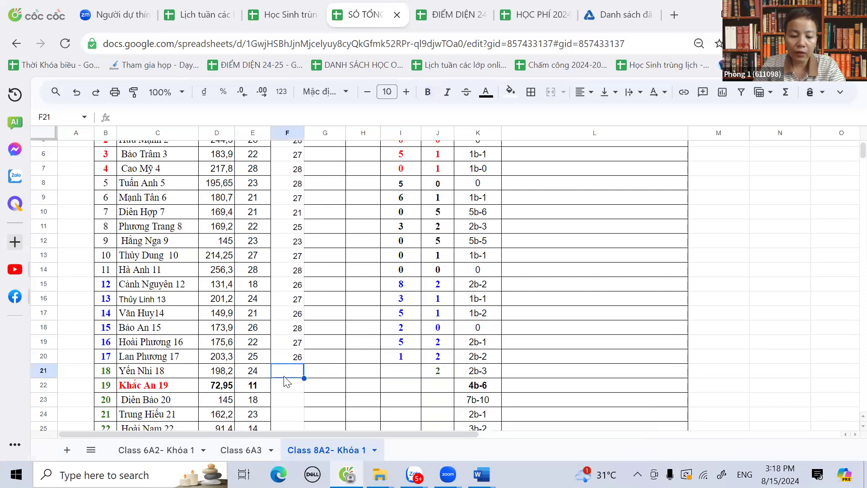
pyautogui.write('25')
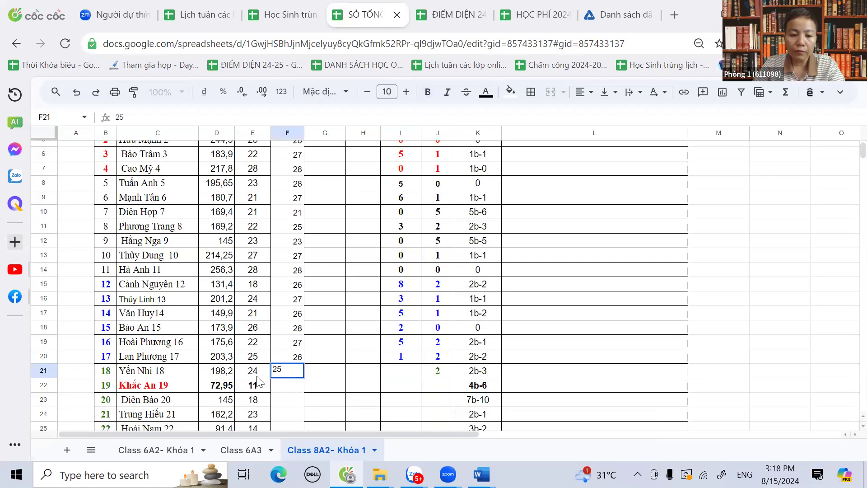
pyautogui.press('Left')
pyautogui.click(400, 371)
pyautogui.write('1')
pyautogui.press('Return')
# - Fill in row 22 for student 19: 4 in J22, 22 in F22 and 11 in I22
pyautogui.scroll(-3, 420, 362)
pyautogui.click(439, 252)
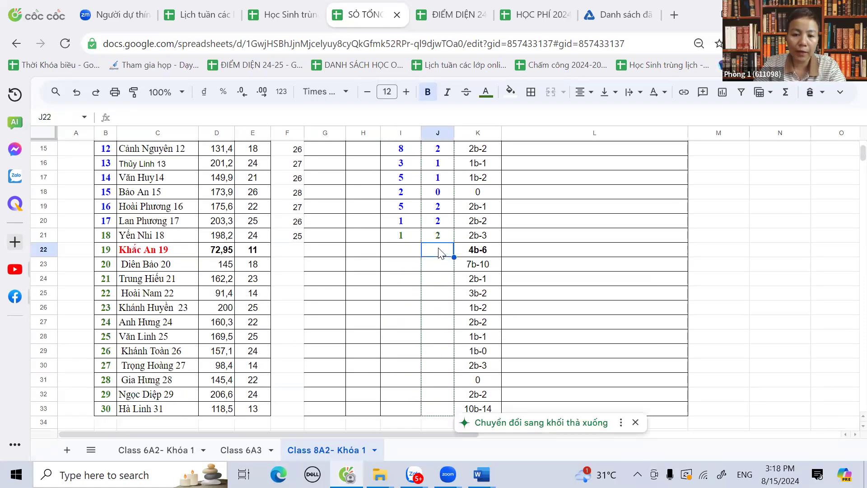
pyautogui.write('4')
pyautogui.click(294, 250)
pyautogui.write('22')
pyautogui.click(259, 256)
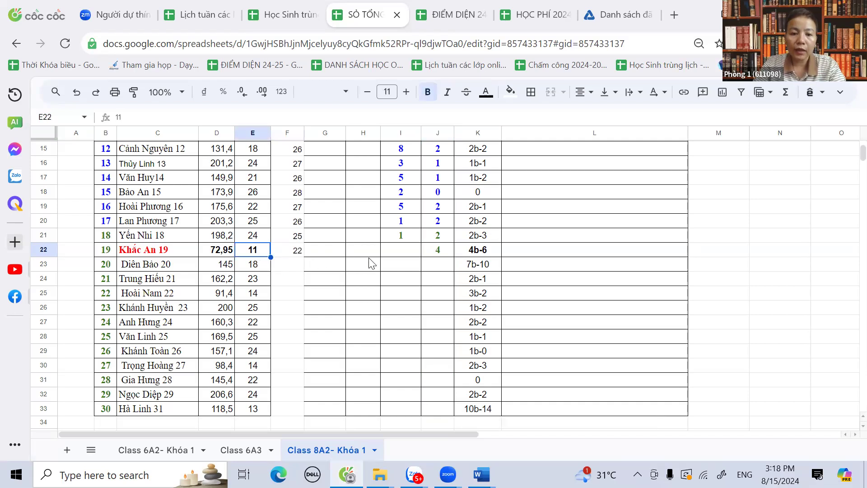
pyautogui.click(404, 252)
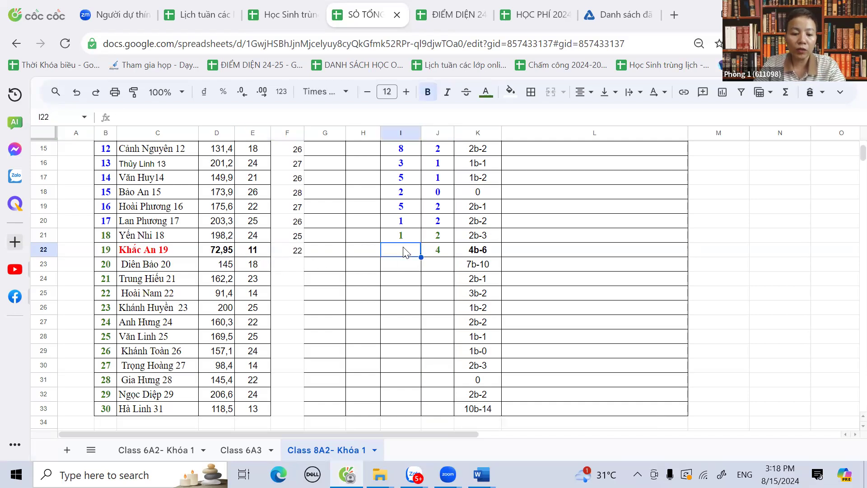
pyautogui.write('11')
pyautogui.click(418, 266)
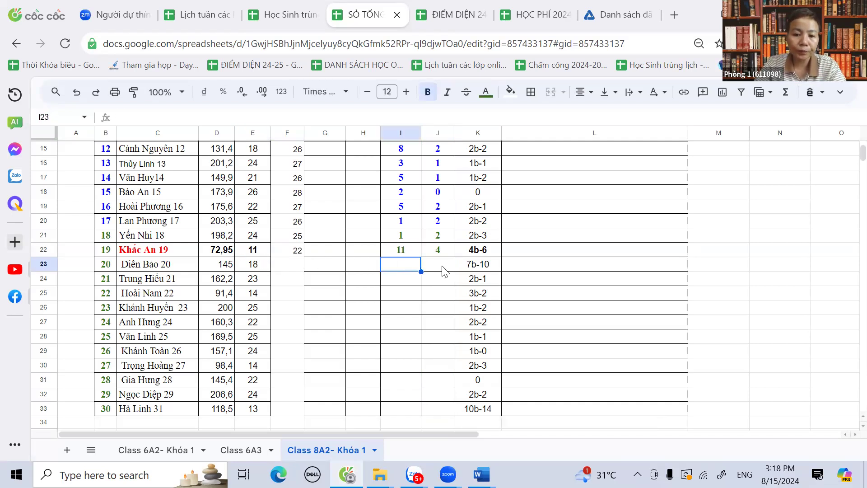
# - Fill in row 23 for student 20: 7 in J23, 18 in F23 and 0 in I23
pyautogui.click(441, 266)
pyautogui.write('7')
pyautogui.press('Return')
pyautogui.click(289, 270)
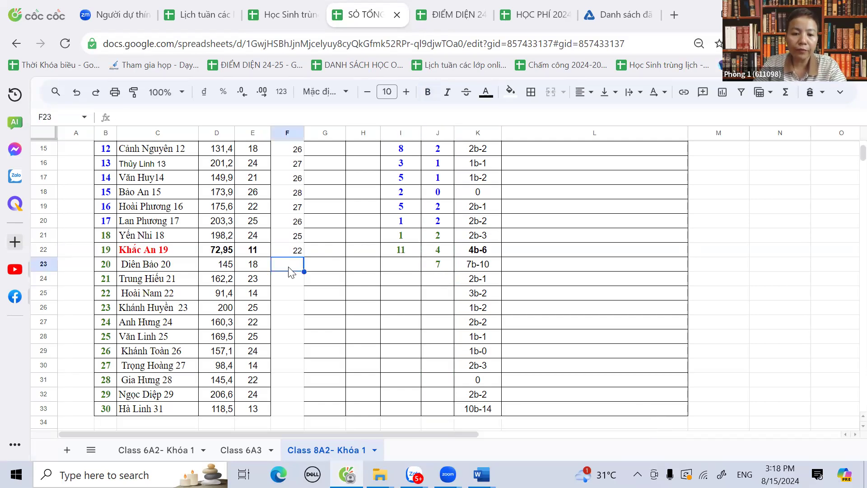
pyautogui.write('18')
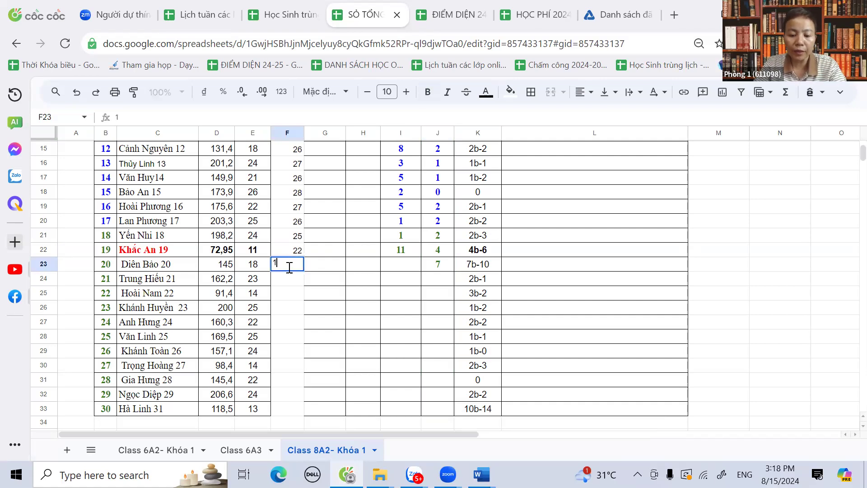
pyautogui.click(253, 264)
pyautogui.click(401, 267)
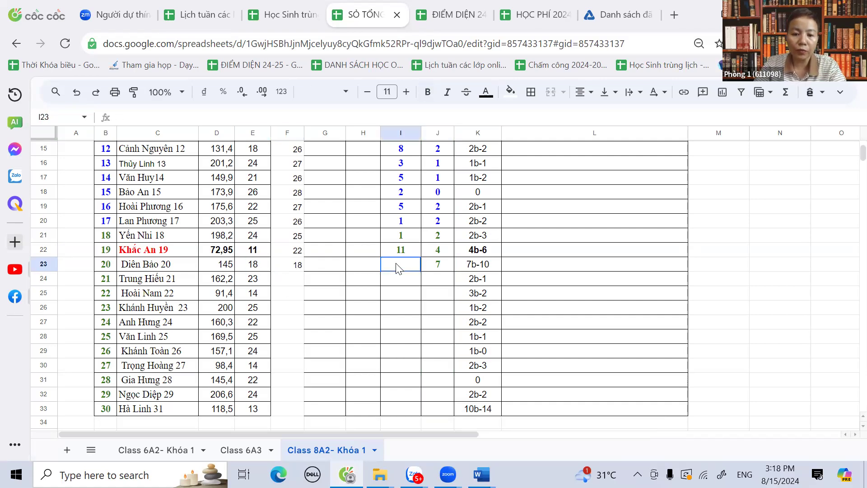
pyautogui.write('0')
pyautogui.click(414, 294)
# - Fill in row 24 for student 21: 2 in J24, 27 in F24 and 4 in I24
pyautogui.click(440, 284)
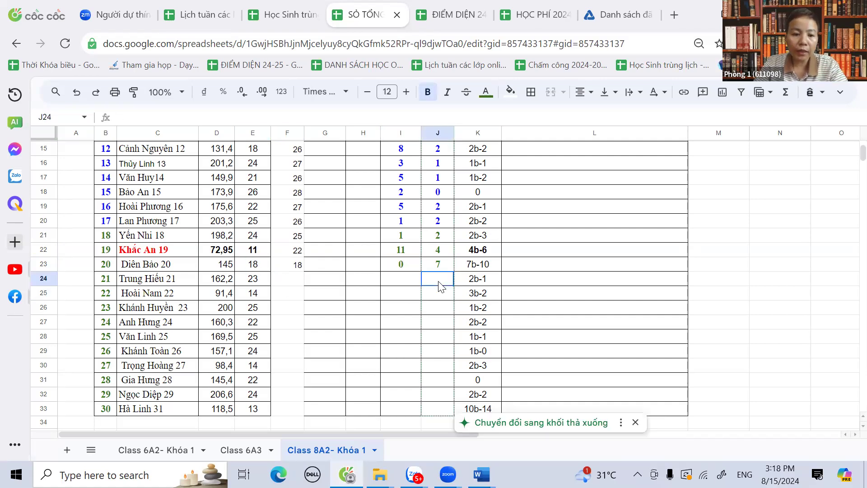
pyautogui.write('2')
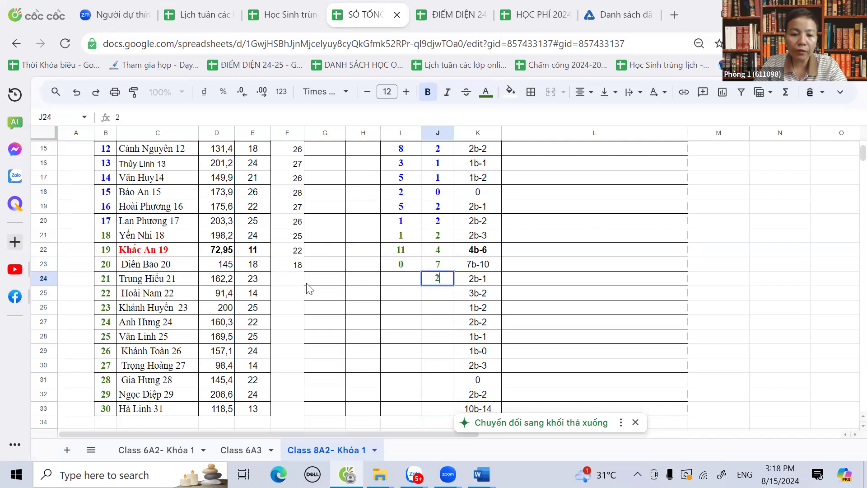
pyautogui.click(299, 285)
pyautogui.write('27')
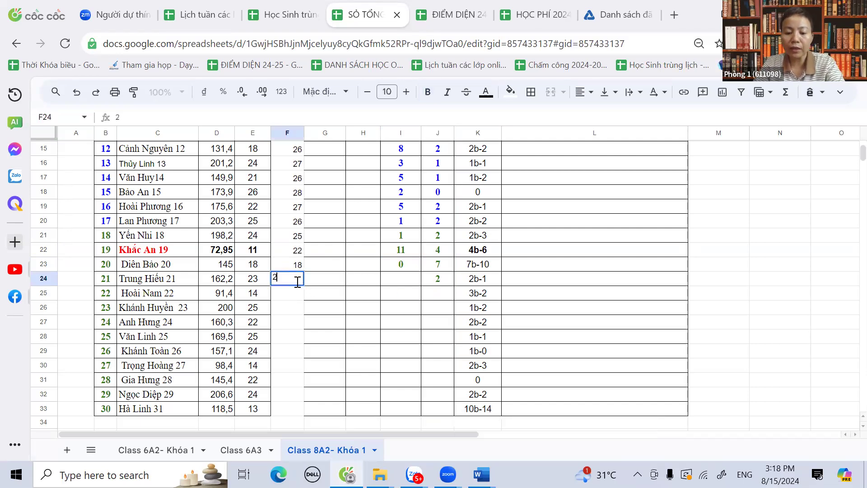
pyautogui.click(406, 284)
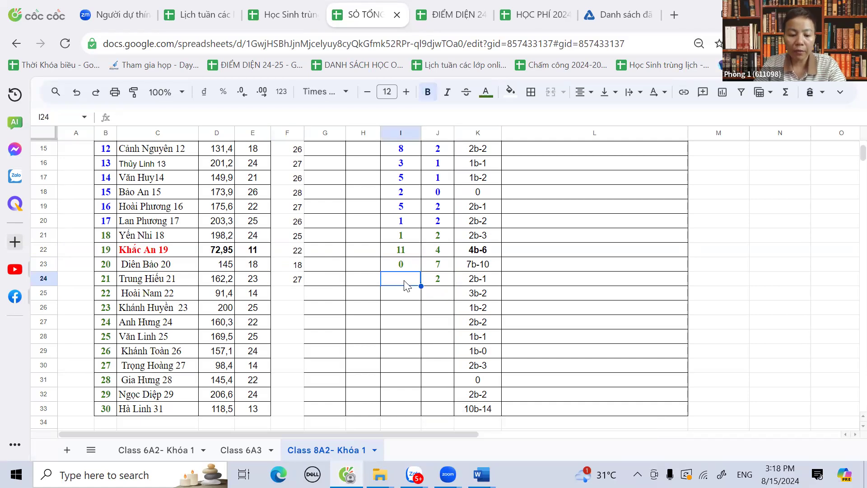
pyautogui.write('4')
pyautogui.press('Return')
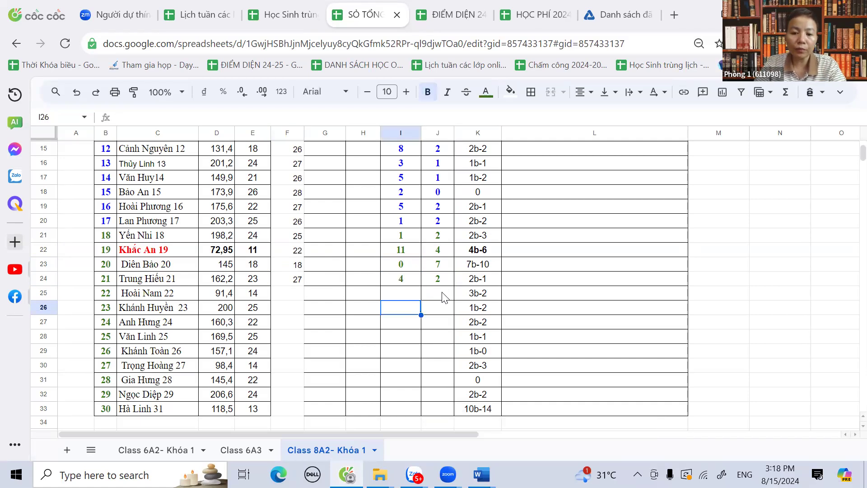
# - Fill in row 25 for student 22: 3 in J25, 26 in F25 and 12 in I25
pyautogui.click(444, 297)
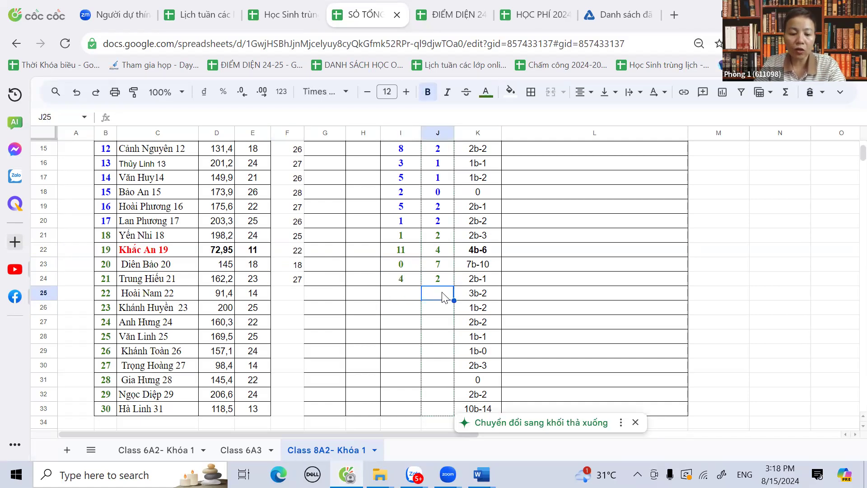
pyautogui.write('3')
pyautogui.click(289, 302)
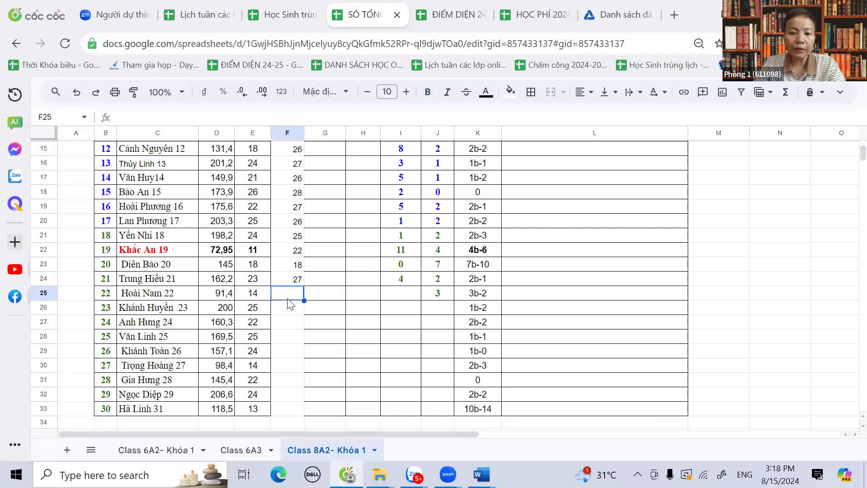
pyautogui.write('26')
pyautogui.press('Return')
pyautogui.press('Up')
pyautogui.press('Left')
pyautogui.click(397, 295)
pyautogui.write('12')
pyautogui.click(435, 321)
# - Fill in row 26 for student 23: 1 in J26, 26 in F26 and 1 in I26
pyautogui.click(437, 310)
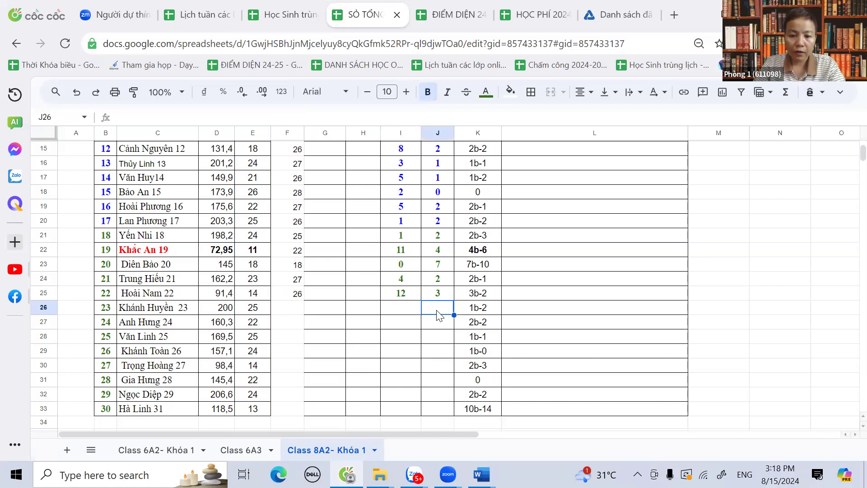
pyautogui.write('1')
pyautogui.click(298, 308)
pyautogui.write('28')
pyautogui.press('BackSpace')
pyautogui.write('6')
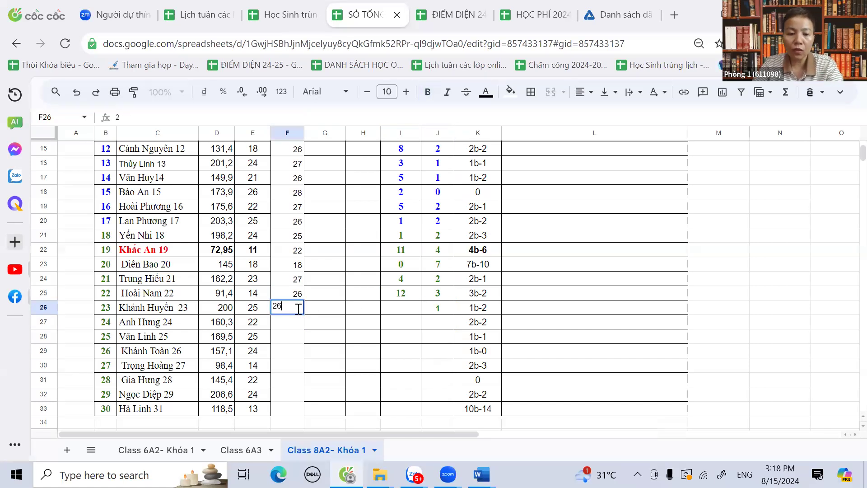
pyautogui.click(263, 323)
pyautogui.click(400, 311)
pyautogui.write('1')
# - Fill in row 27 for student 24: 2 in J27, 26 in F27 and 4 in I27
pyautogui.click(439, 329)
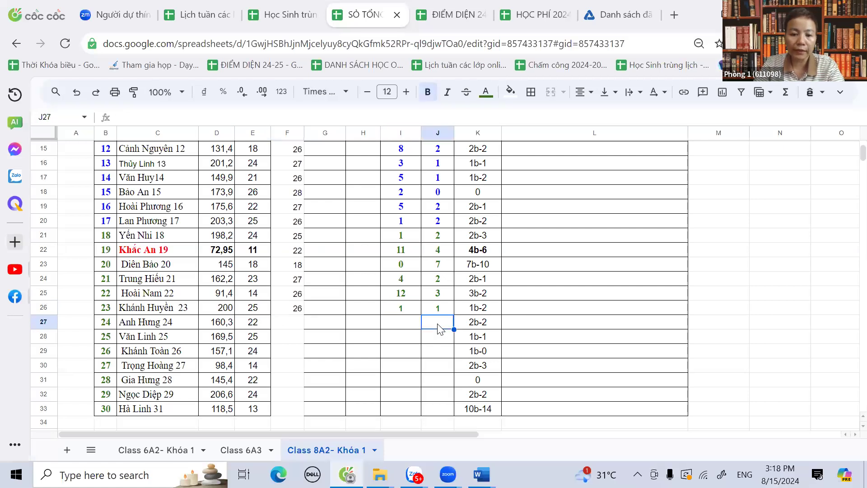
pyautogui.write('2')
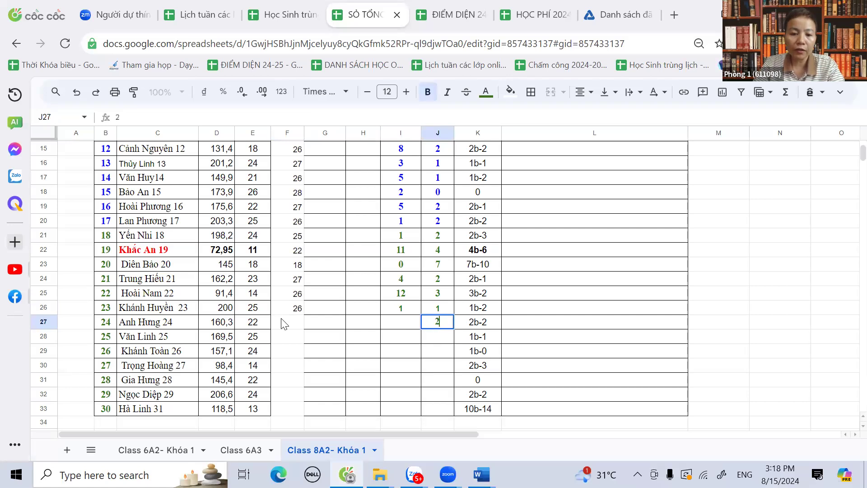
pyautogui.click(294, 322)
pyautogui.write('26')
pyautogui.press('Return')
pyautogui.press('Up')
pyautogui.press('Left')
pyautogui.click(400, 324)
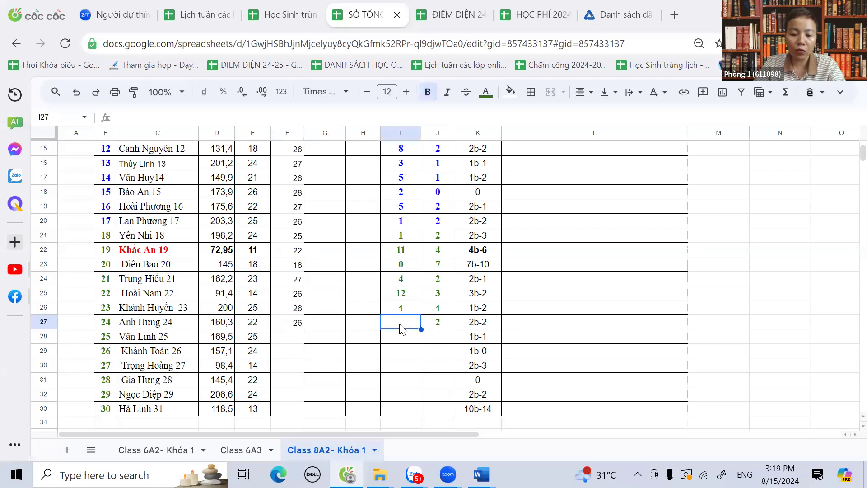
pyautogui.write('4')
pyautogui.press('Return')
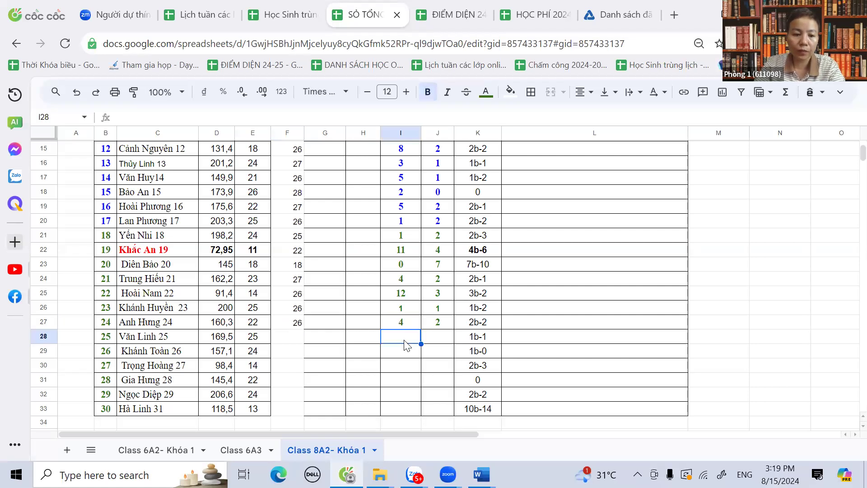
# - Fill in row 28 for student 25: 1 in J28, 27 in F28 and 2 in I28
pyautogui.click(441, 342)
pyautogui.write('1')
pyautogui.press('Return')
pyautogui.click(298, 342)
pyautogui.write('27')
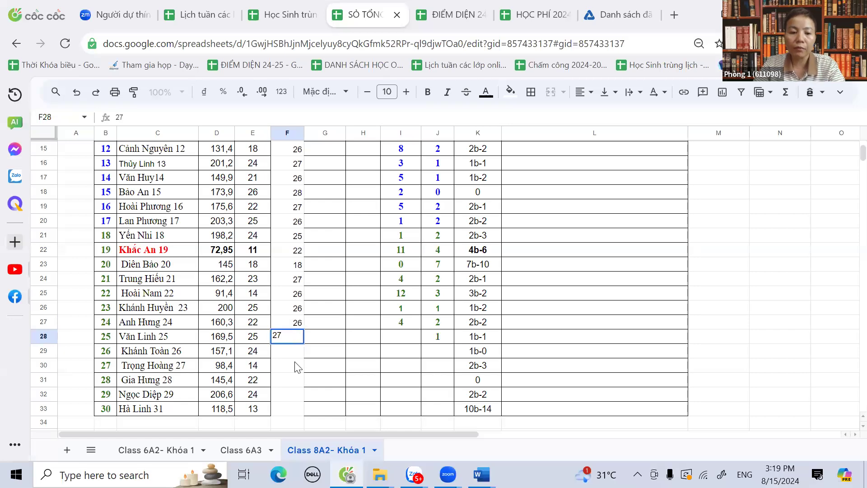
pyautogui.click(297, 364)
pyautogui.click(406, 340)
pyautogui.write('2')
# - Fill in row 29 for student 26: 1 in J29, 28 in F29 and 4 in I29
pyautogui.click(445, 351)
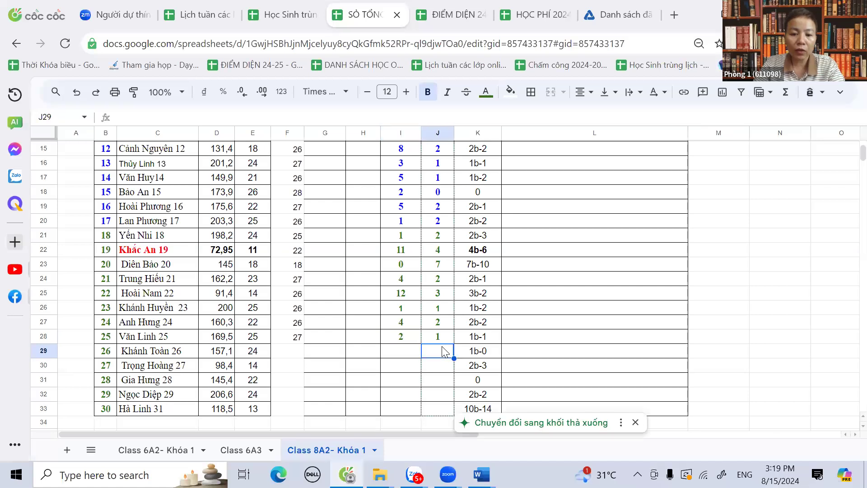
pyautogui.write('1')
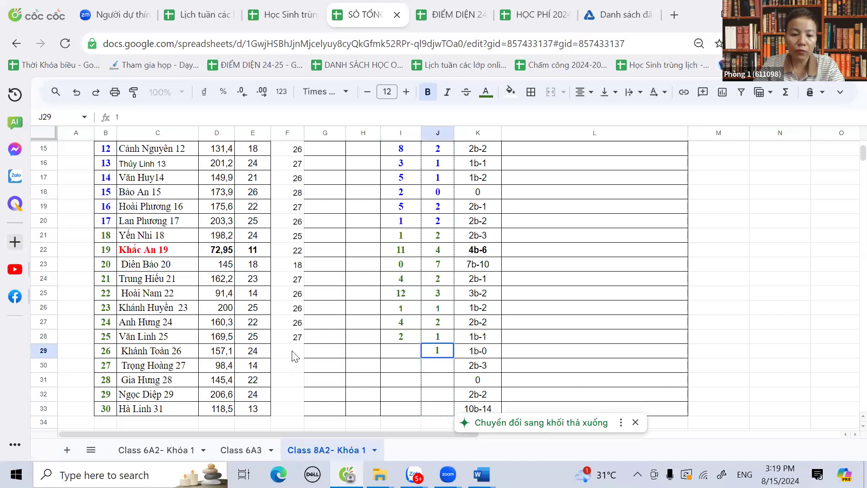
pyautogui.click(291, 352)
pyautogui.write('28')
pyautogui.click(342, 369)
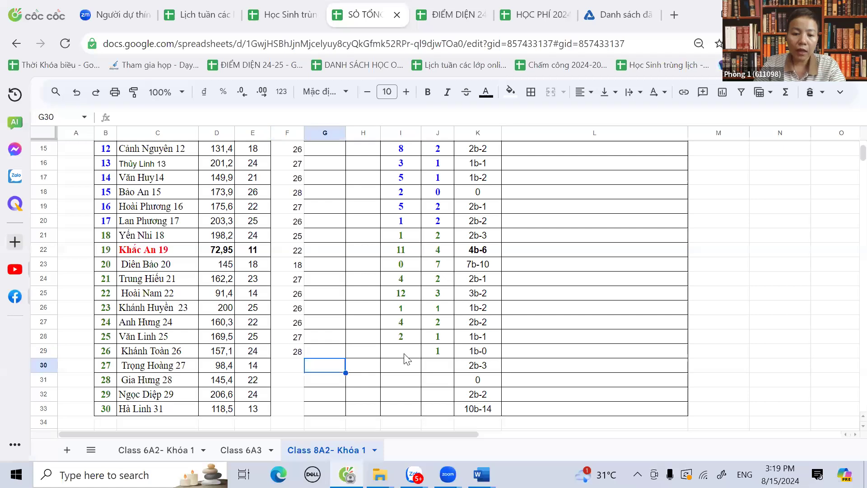
pyautogui.click(406, 355)
pyautogui.write('4')
pyautogui.click(410, 385)
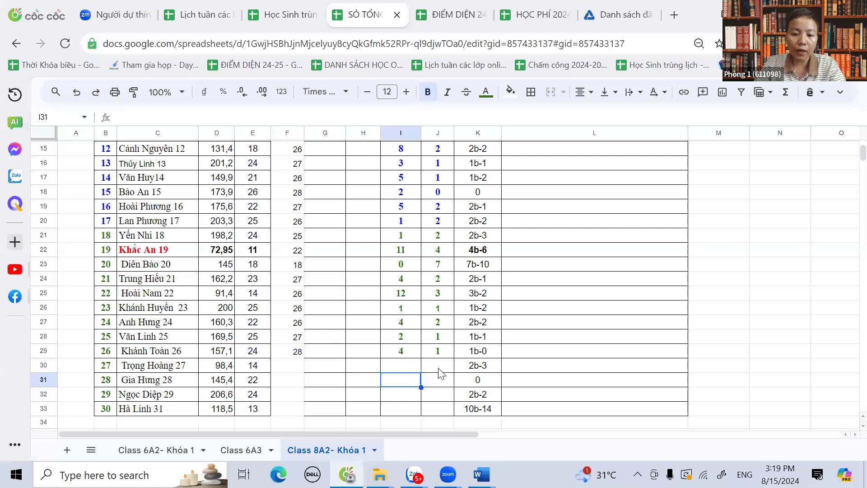
# - Fill in row 30 for student 27: 2 in J30, 25 in F30 and 11 in I30
pyautogui.click(441, 373)
pyautogui.write('2')
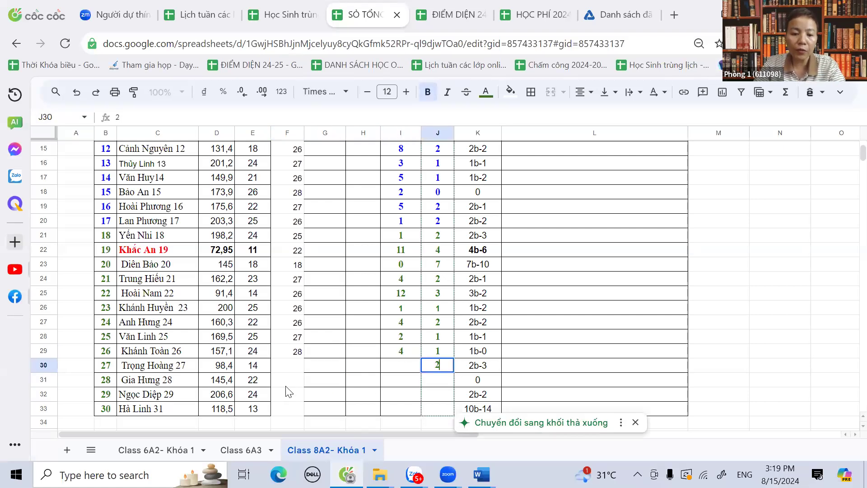
pyautogui.click(301, 369)
pyautogui.write('2')
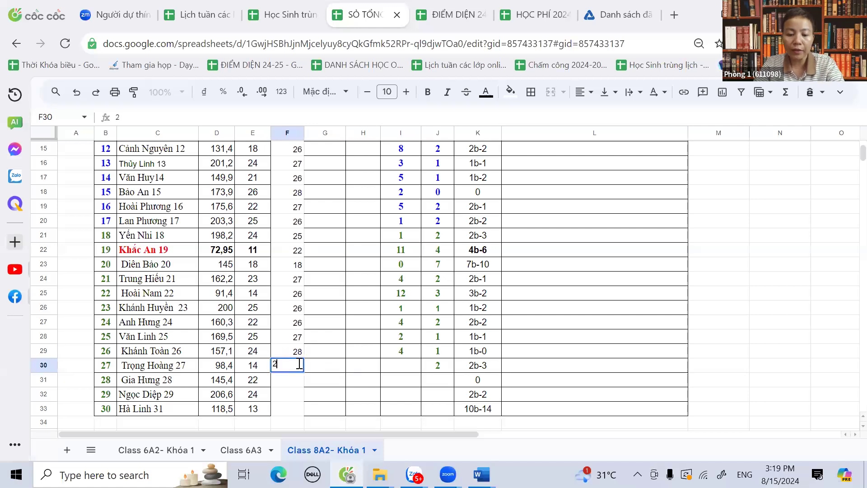
pyautogui.write('5')
pyautogui.click(364, 379)
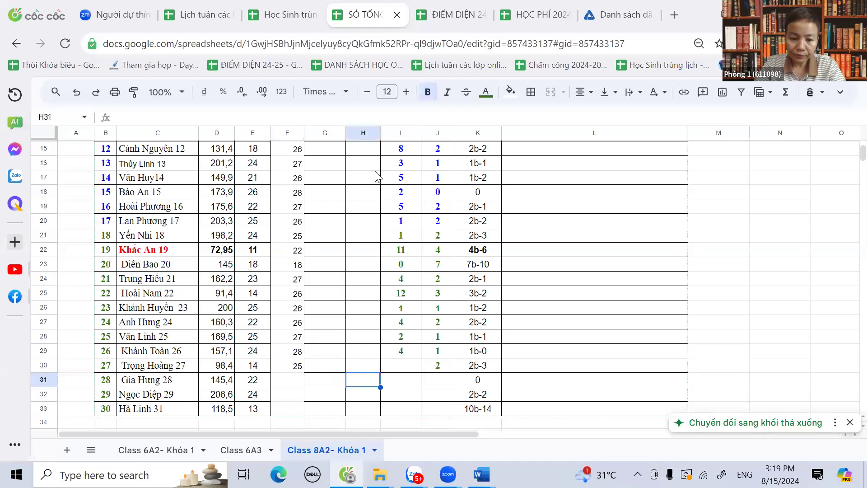
pyautogui.click(411, 361)
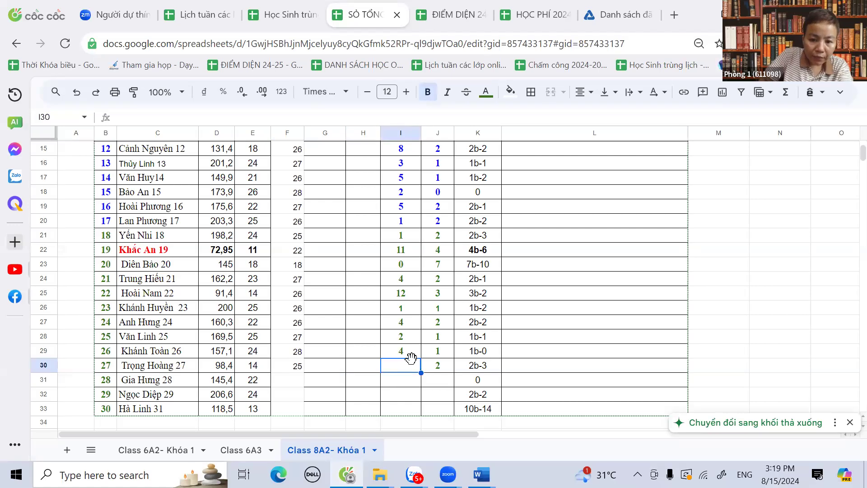
pyautogui.write('11')
# - Fill in row 31 for student 28: 0 in J31, 28 in F31 and 6 in I31
pyautogui.click(451, 381)
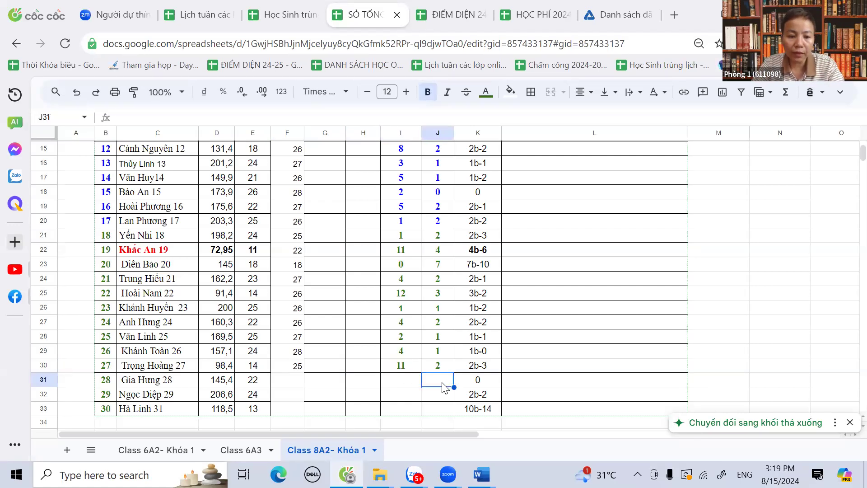
pyautogui.write('0')
pyautogui.click(294, 381)
pyautogui.write('28')
pyautogui.press('Return')
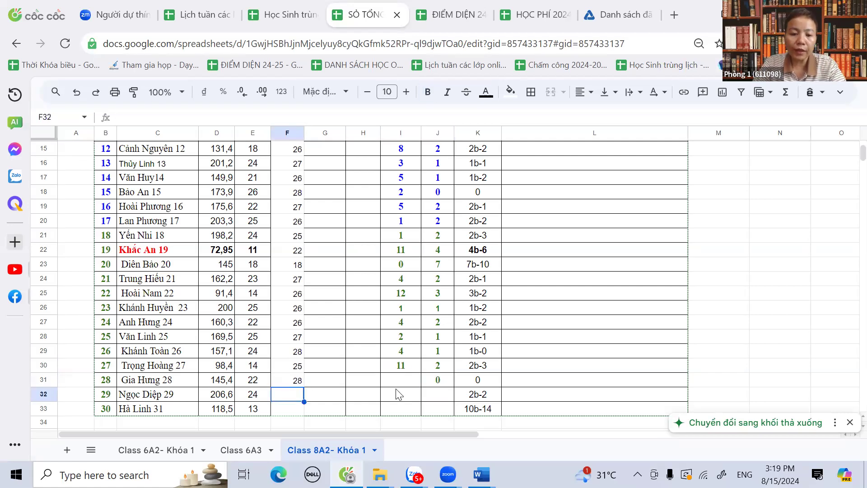
pyautogui.click(397, 385)
pyautogui.write('6')
pyautogui.press('Return')
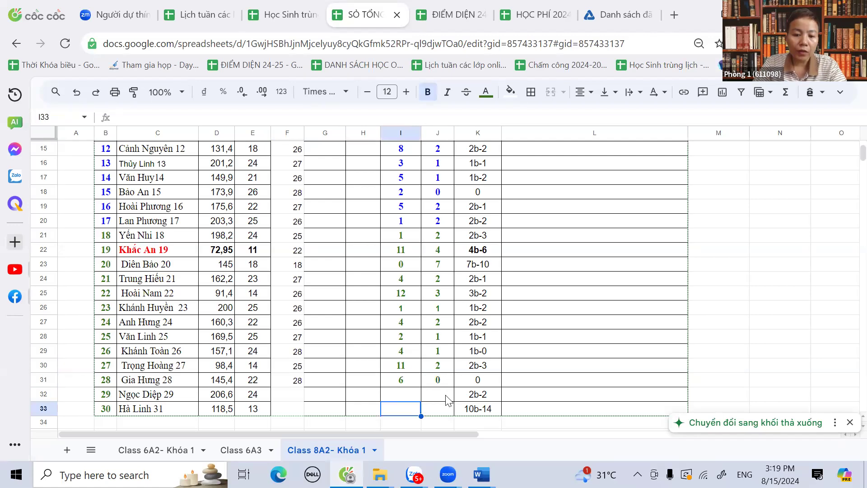
# - Fill in row 32 for student 29: 2 in J32, 26 in F32 and 2 in I32
pyautogui.click(447, 397)
pyautogui.write('2')
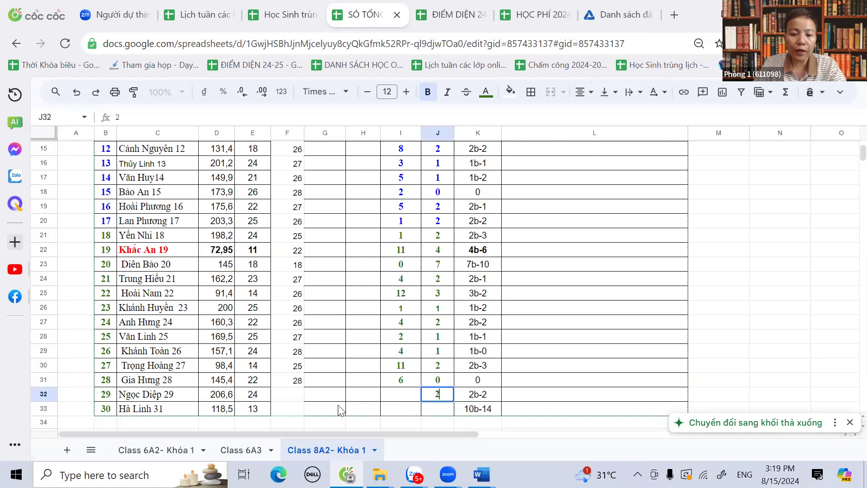
pyautogui.click(299, 400)
pyautogui.write('26')
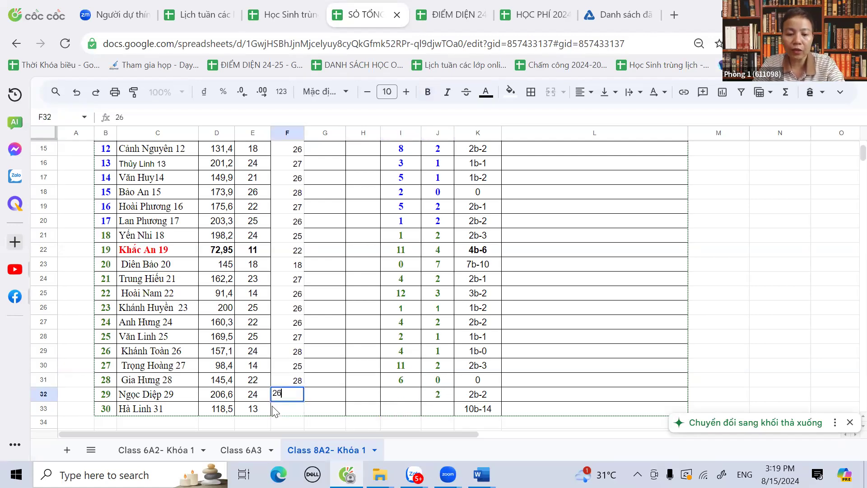
pyautogui.press('Return')
pyautogui.click(400, 399)
pyautogui.write('2')
pyautogui.press('Return')
# - Fill in row 33 for student 30: 10 in J33, 14 in F33 and 1 in I33
pyautogui.scroll(-2, 450, 351)
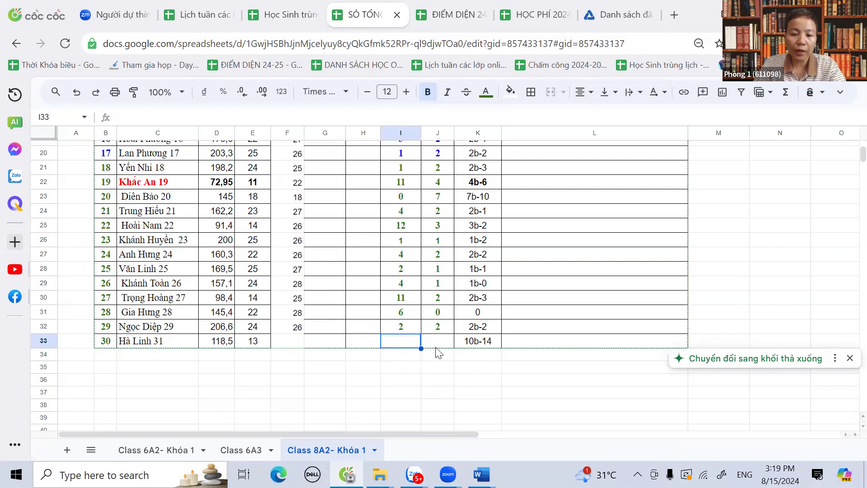
pyautogui.click(437, 347)
pyautogui.write('10')
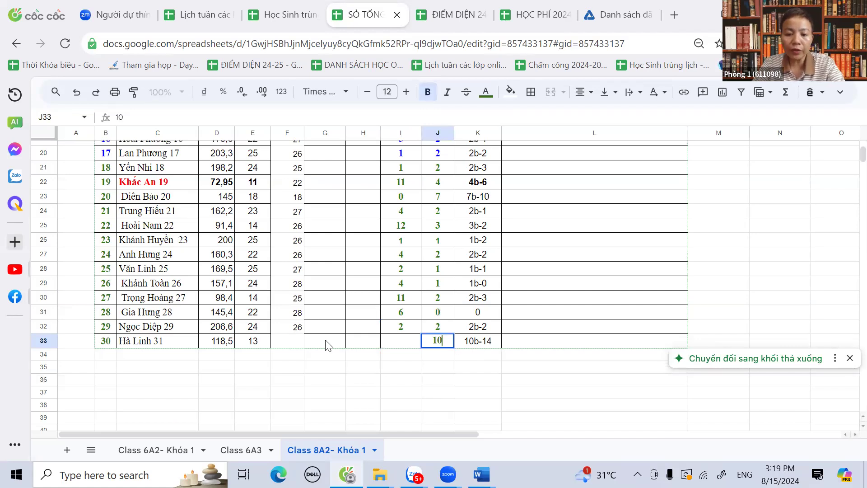
pyautogui.click(297, 346)
pyautogui.write('14')
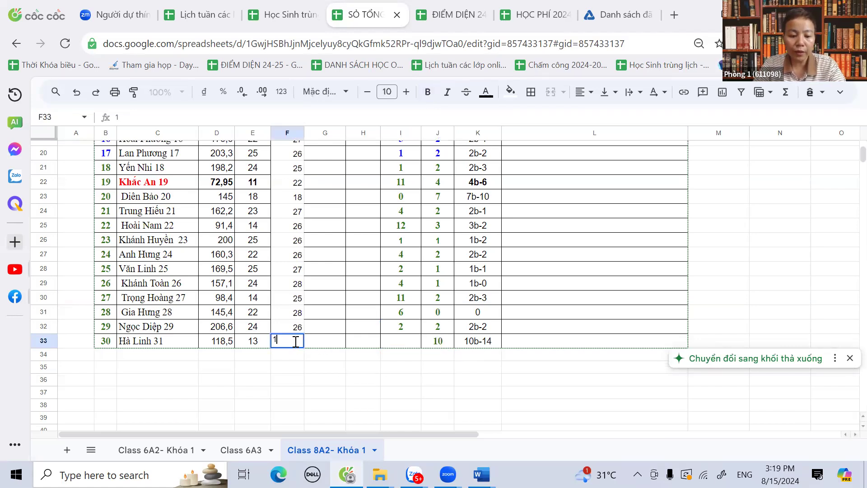
pyautogui.click(251, 346)
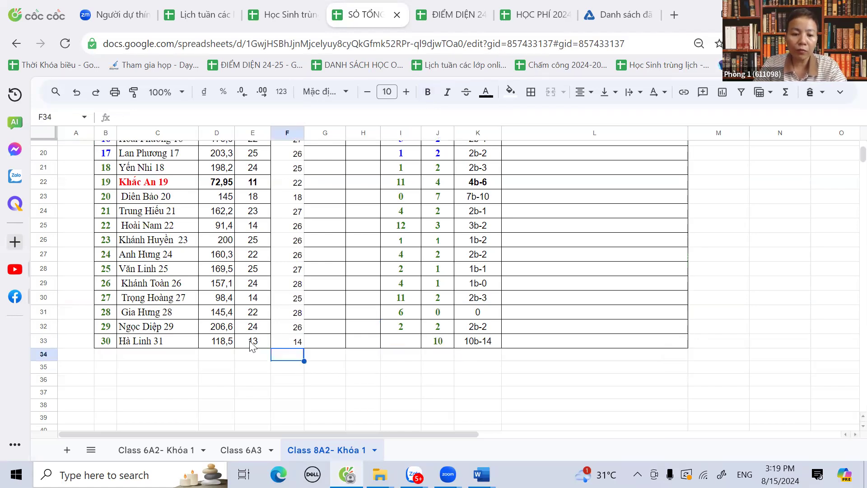
pyautogui.click(400, 347)
pyautogui.write('8')
pyautogui.click(427, 359)
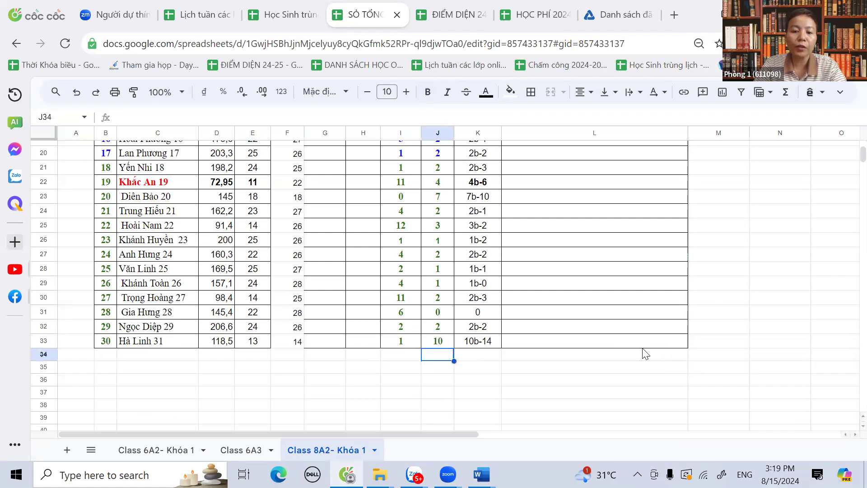
# - Enter the average scores (ĐBQ) of students 1 and 2: 9,16 in G4 and 8,73 in G5
pyautogui.scroll(10, 624, 338)
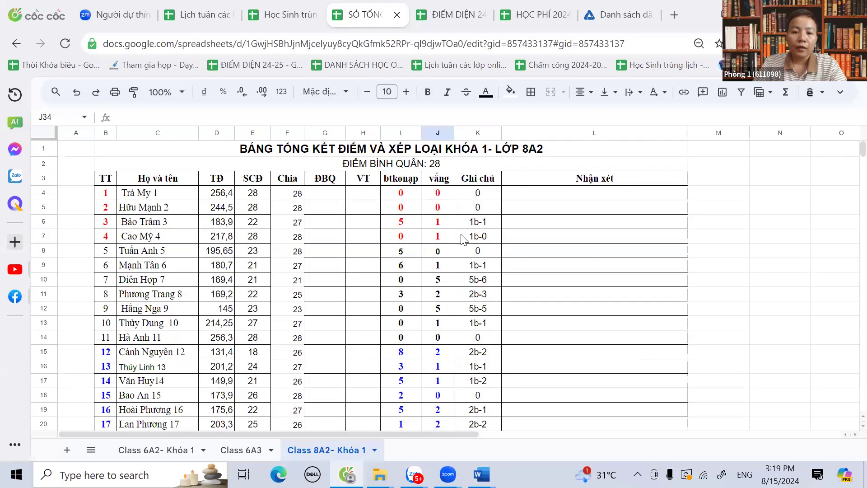
pyautogui.click(213, 194)
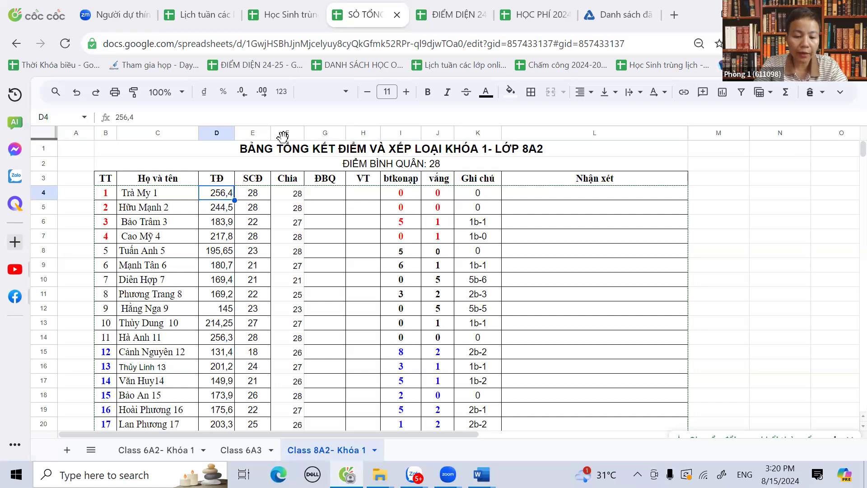
pyautogui.click(328, 195)
pyautogui.write('9,16')
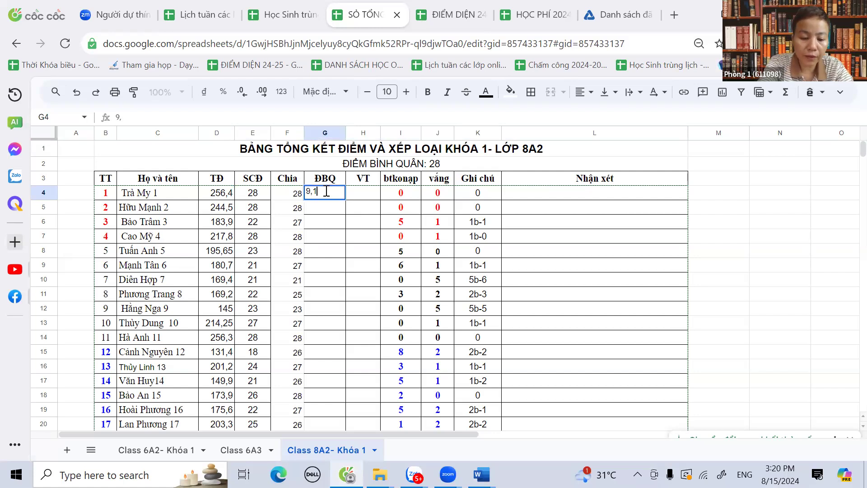
pyautogui.click(329, 209)
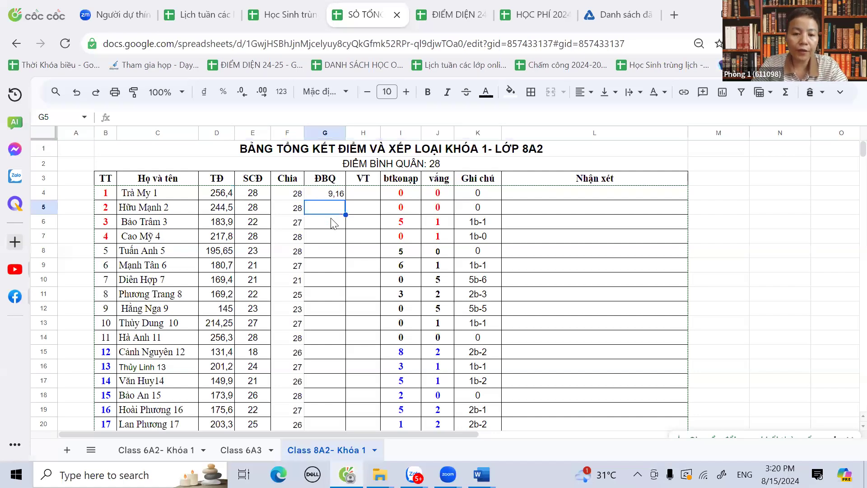
pyautogui.click(331, 221)
pyautogui.doubleClick(331, 210)
pyautogui.write('8,73')
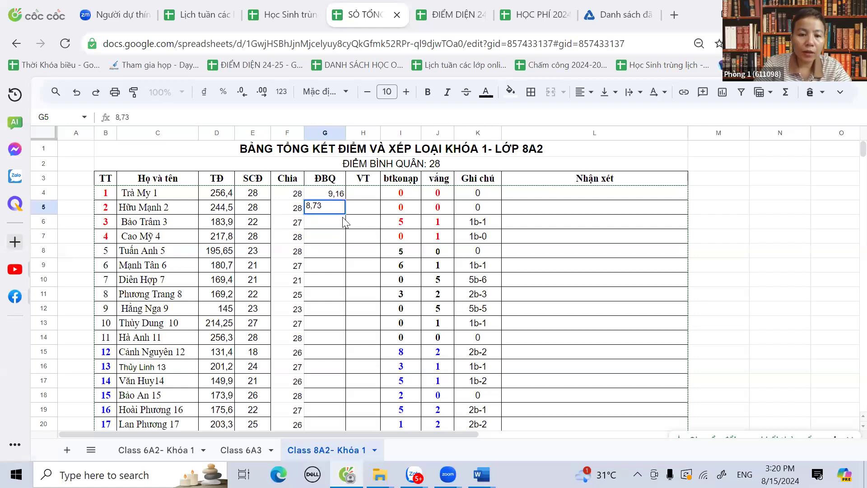
# - Enter the average scores of students 3 and 4: 6,81 in G6 and 7,78 in G7
pyautogui.click(335, 228)
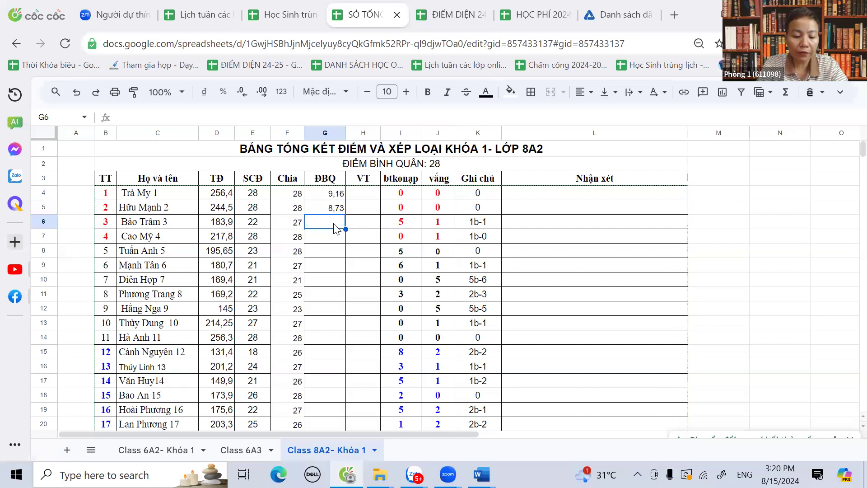
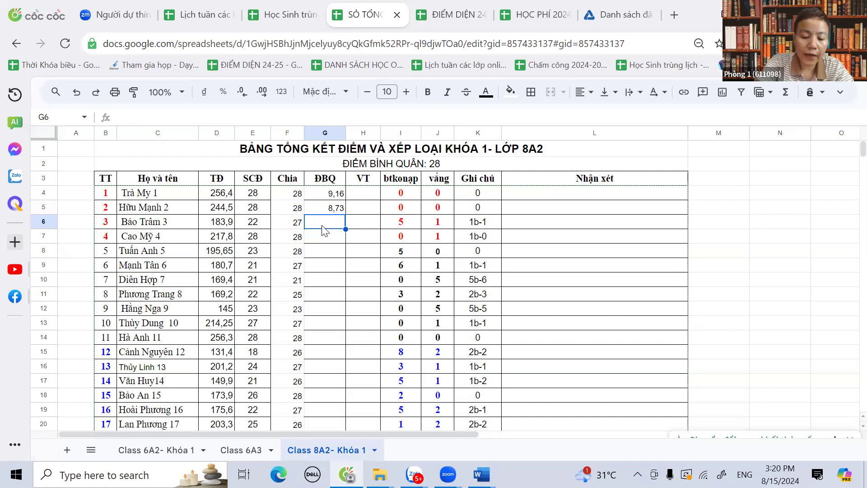
pyautogui.write('6')
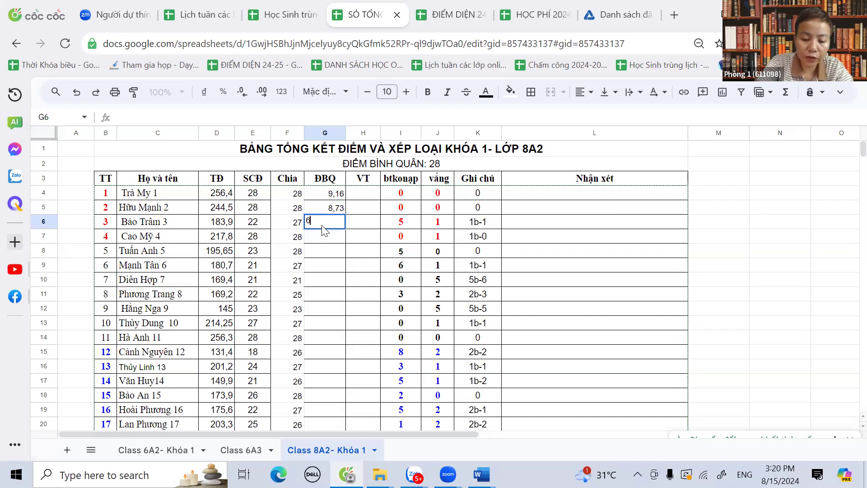
pyautogui.write(',81')
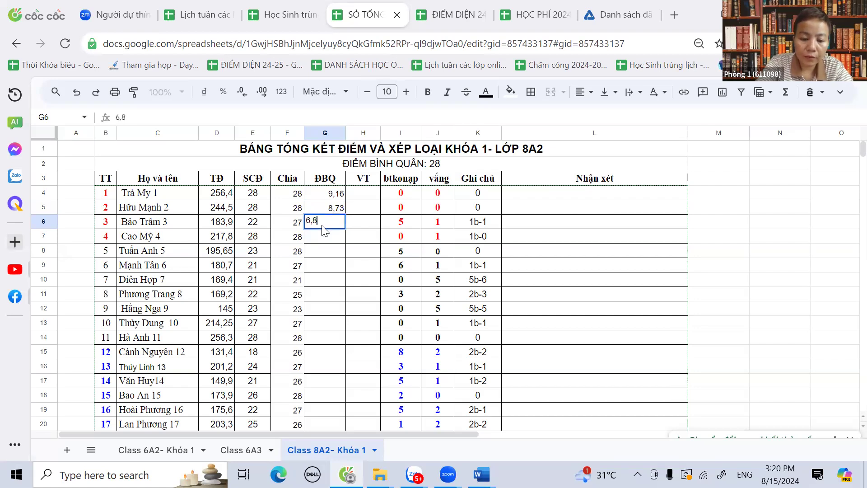
pyautogui.click(320, 254)
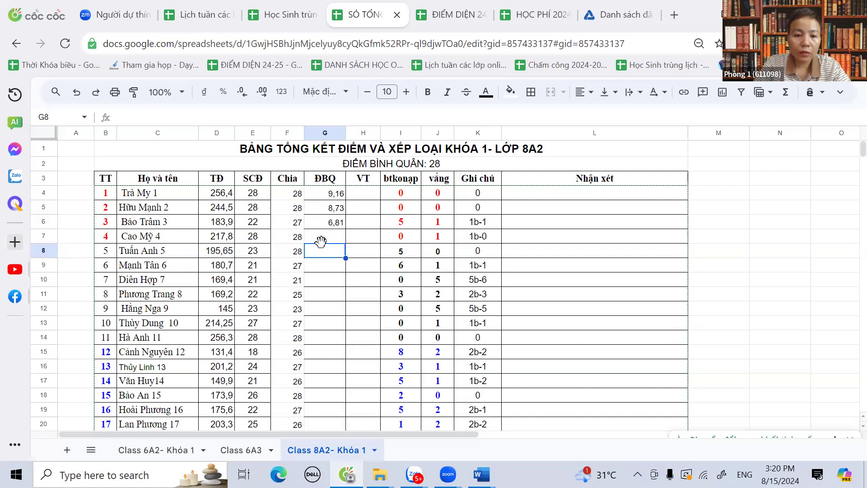
pyautogui.click(324, 239)
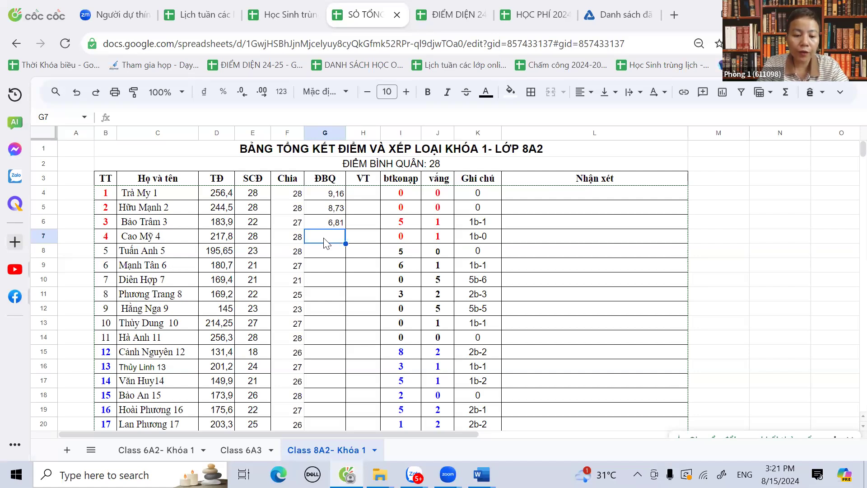
pyautogui.write('7,78')
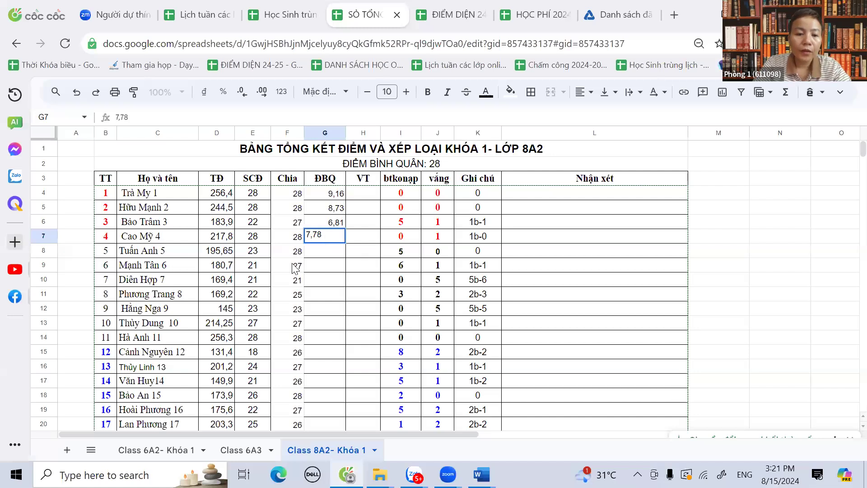
# - Enter the average scores of students 5 and 6: 6,99 in G8 and 6,69 in G9
pyautogui.click(316, 260)
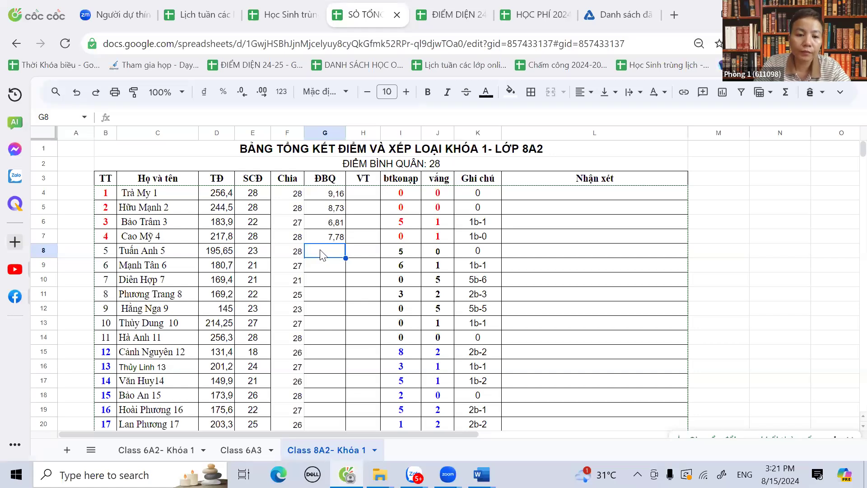
pyautogui.write('6')
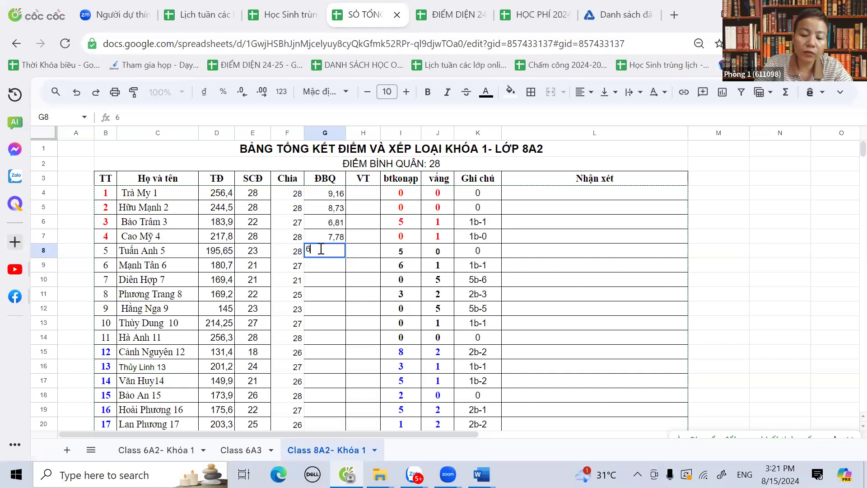
pyautogui.write(',99')
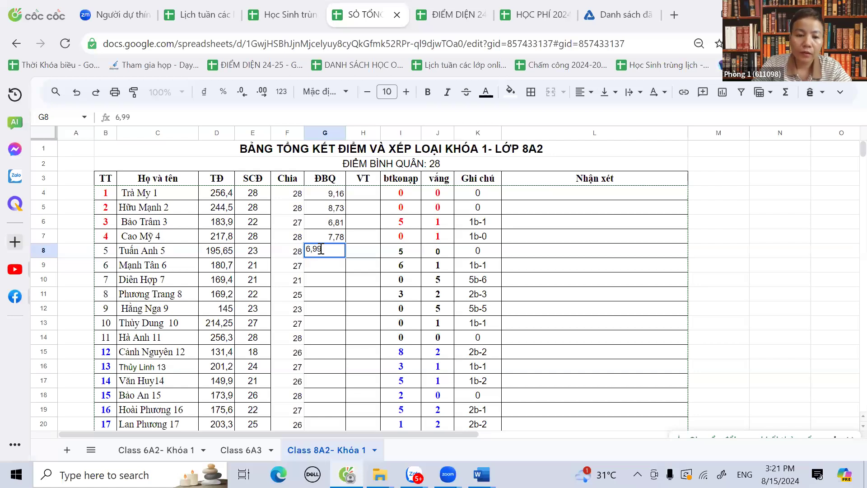
pyautogui.click(318, 269)
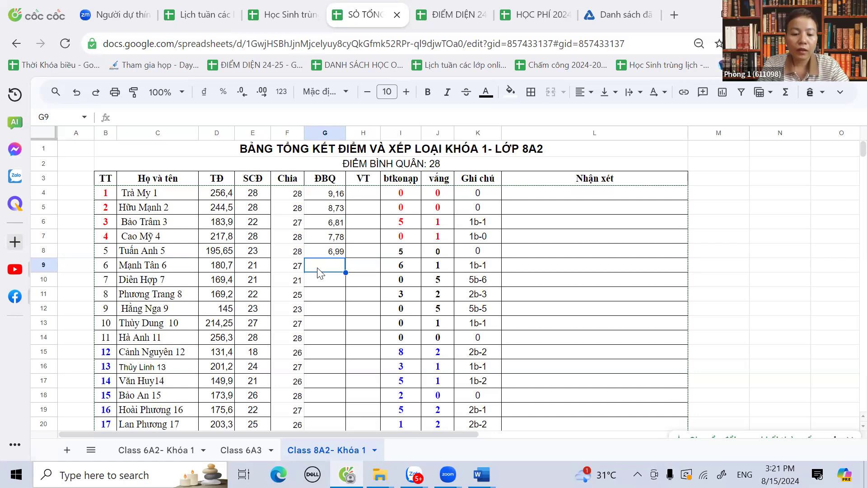
pyautogui.write('6,69')
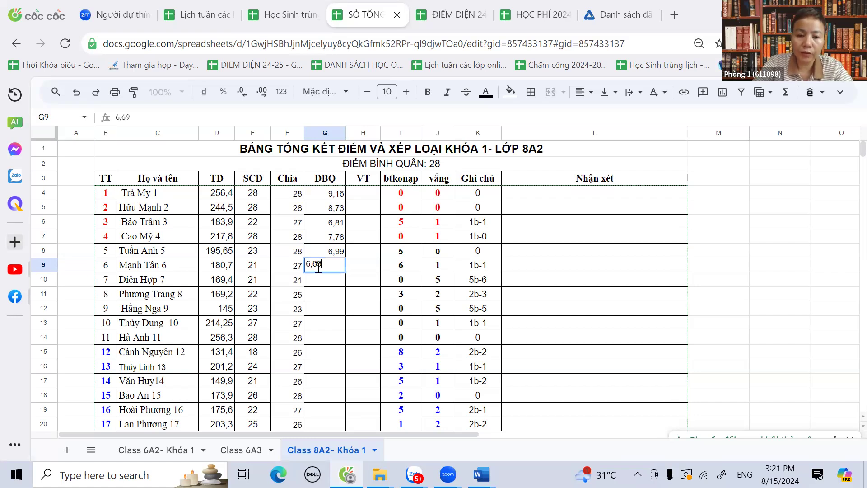
# - Enter the average scores of students 7 and 8: 8,07 in G10 and 6,77 in G11
pyautogui.click(318, 284)
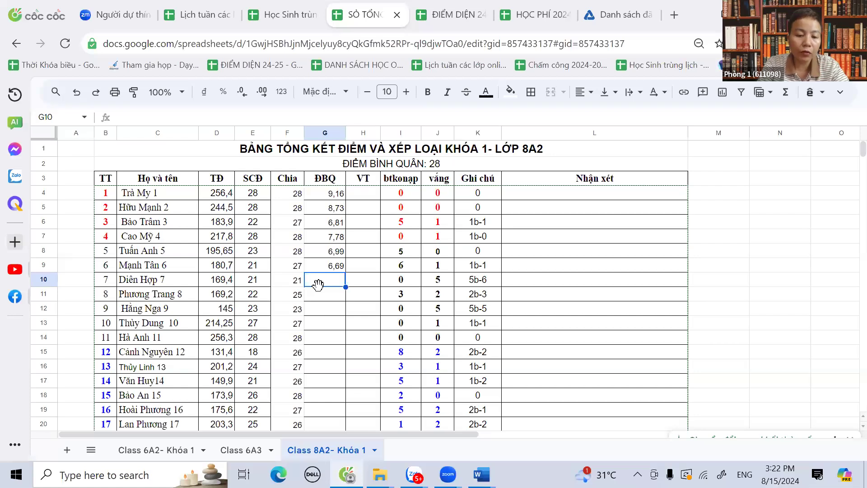
pyautogui.write('8,07')
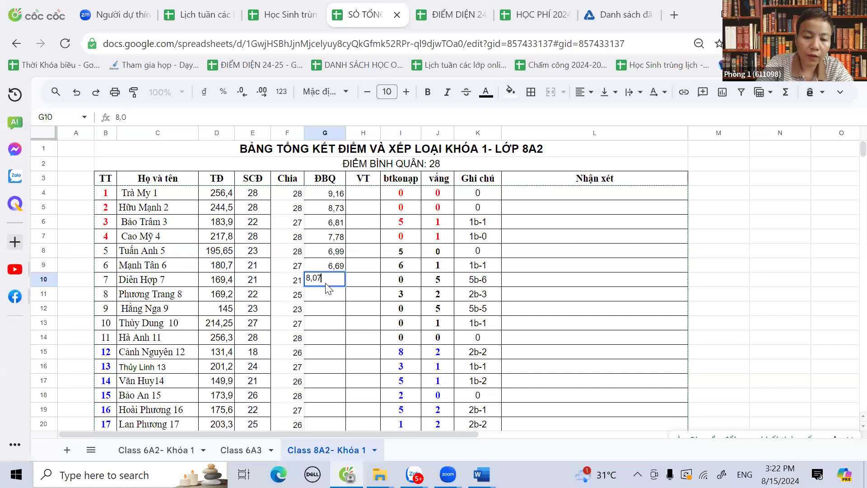
pyautogui.press('Return')
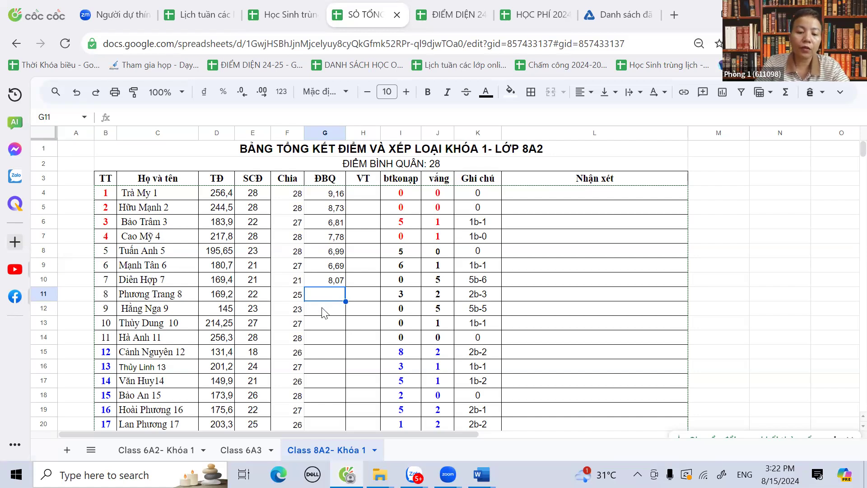
pyautogui.write('6,77')
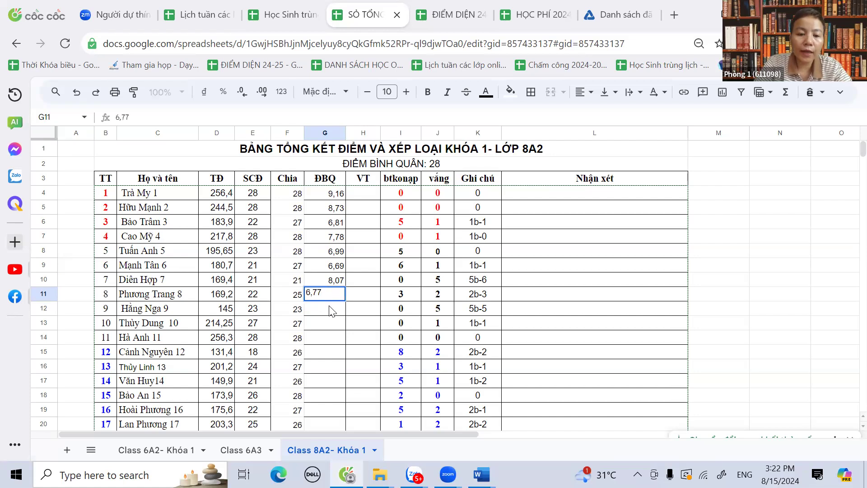
# - Enter the average scores of students 9 to 11: 6,3 in G12, 7,94 in G13 and 9,15 in G14
pyautogui.press('Return')
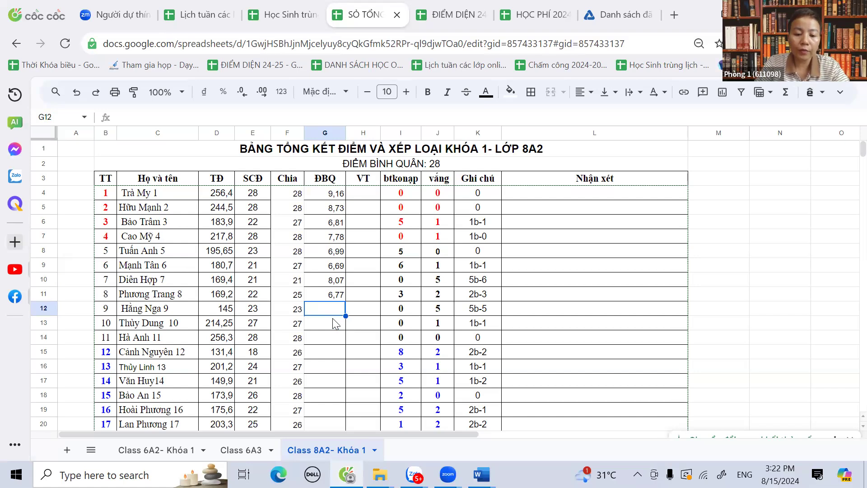
pyautogui.write('6,3')
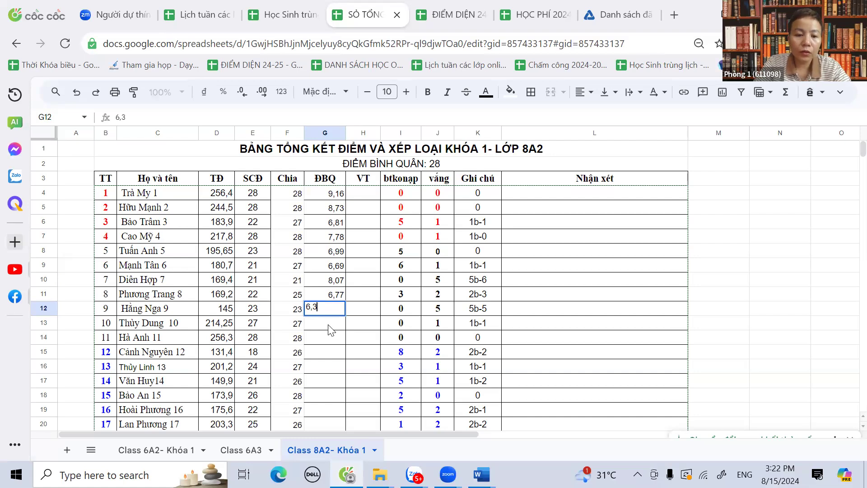
pyautogui.press('Return')
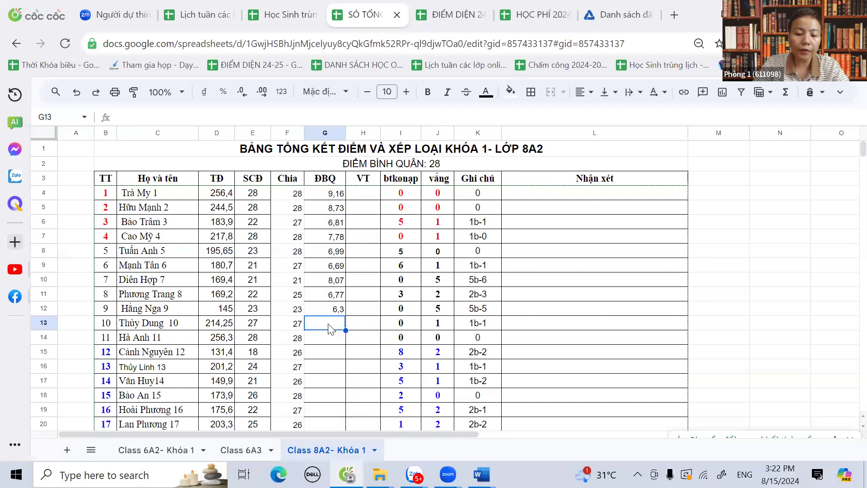
pyautogui.write('7,94')
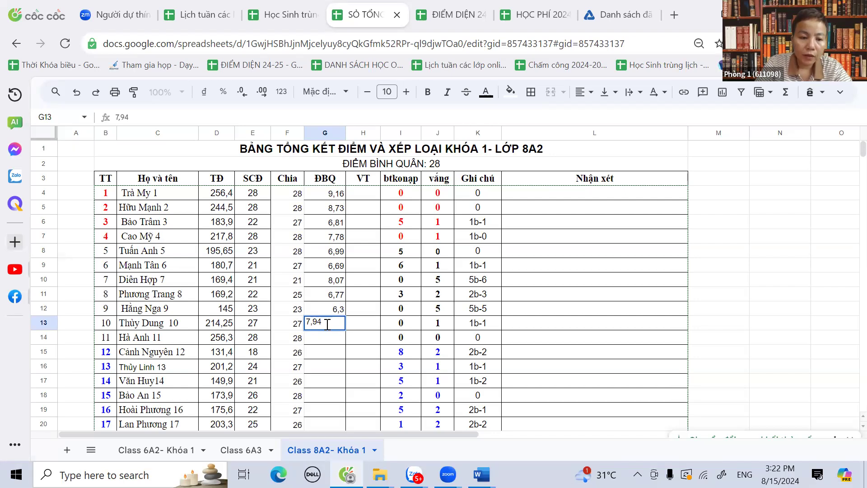
pyautogui.press('Return')
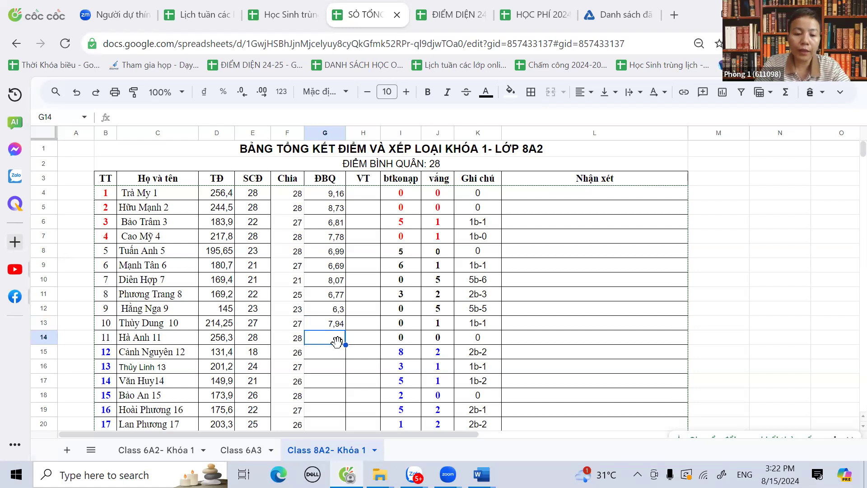
pyautogui.write('9,15')
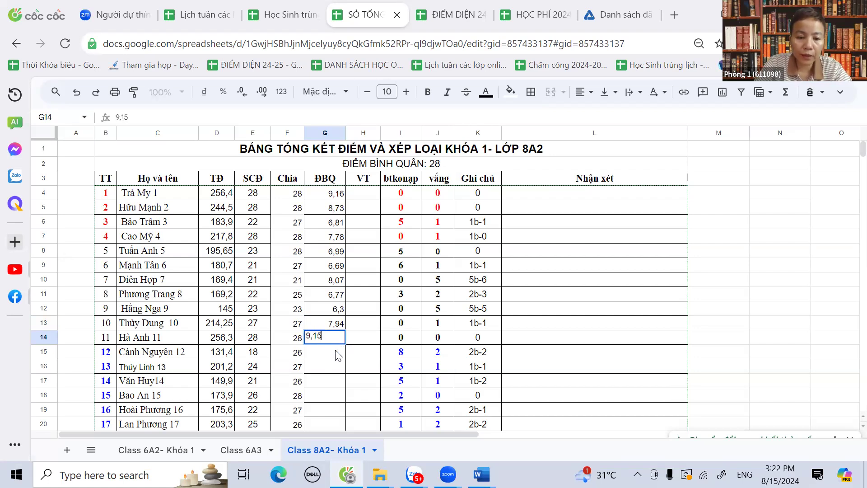
pyautogui.press('Return')
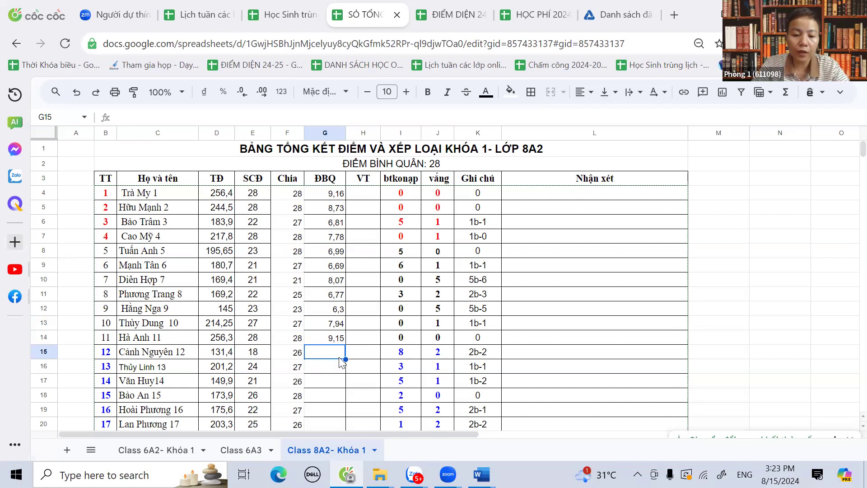
# - Enter the average scores of students 12 to 14: 5,05 in G15, 7,45 in G16 and 5,77 in G17
pyautogui.write('5,05')
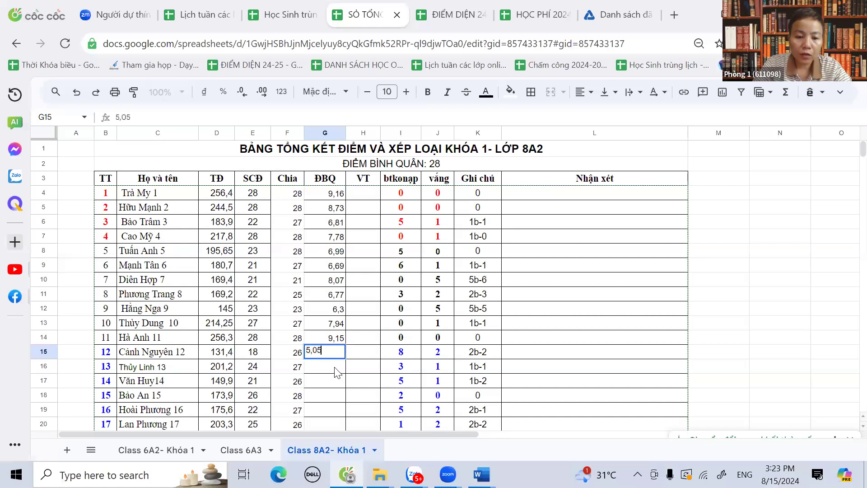
pyautogui.press('Return')
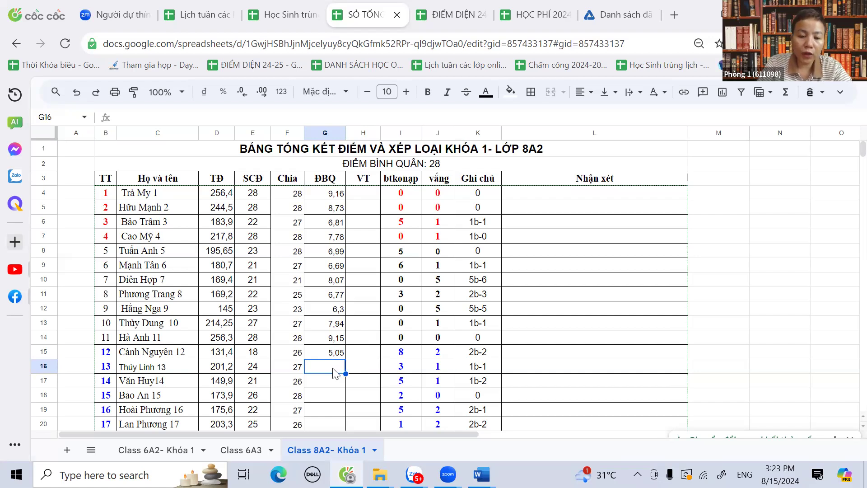
pyautogui.write('7,45')
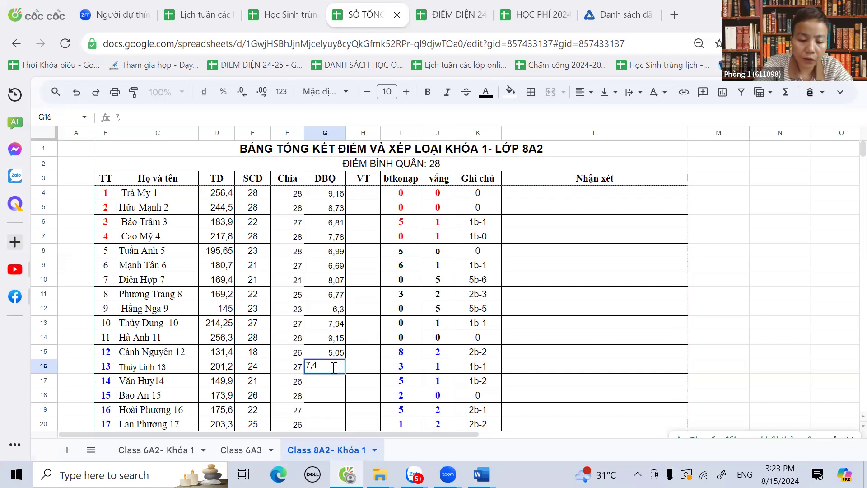
pyautogui.click(329, 384)
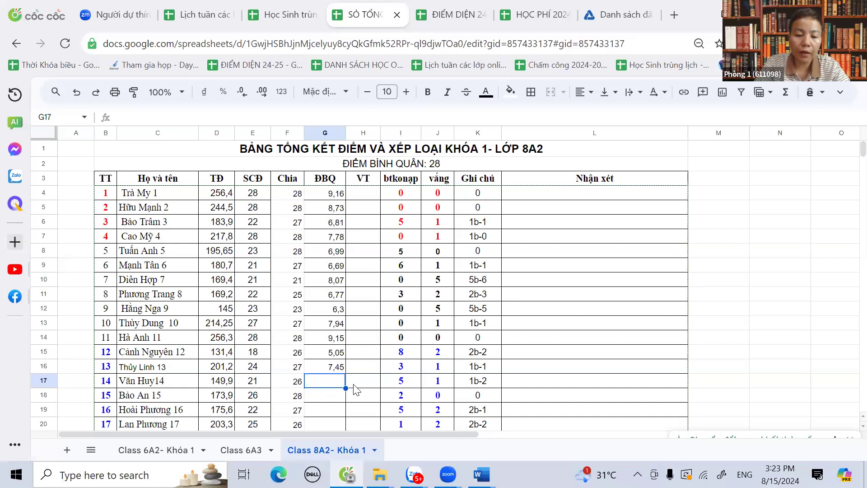
pyautogui.write('5')
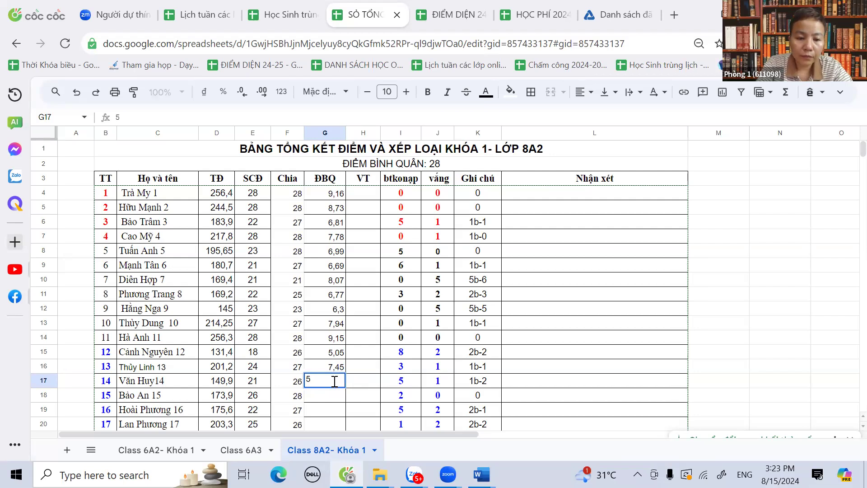
pyautogui.write(',77')
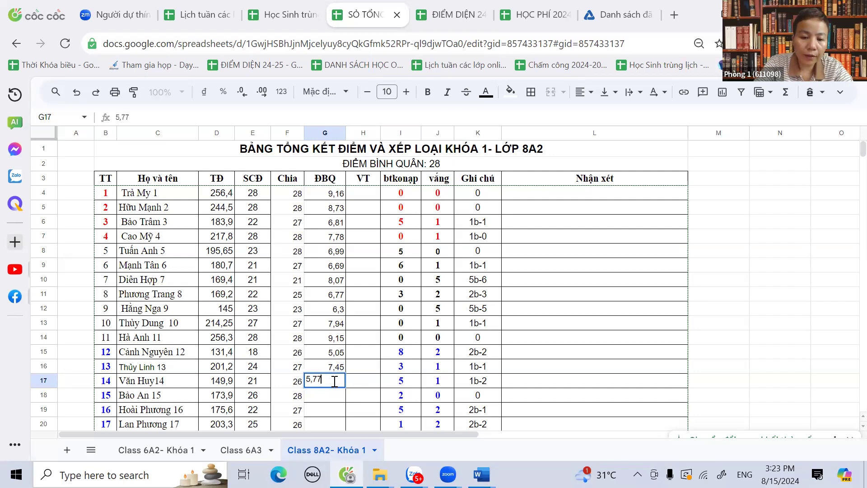
pyautogui.press('Return')
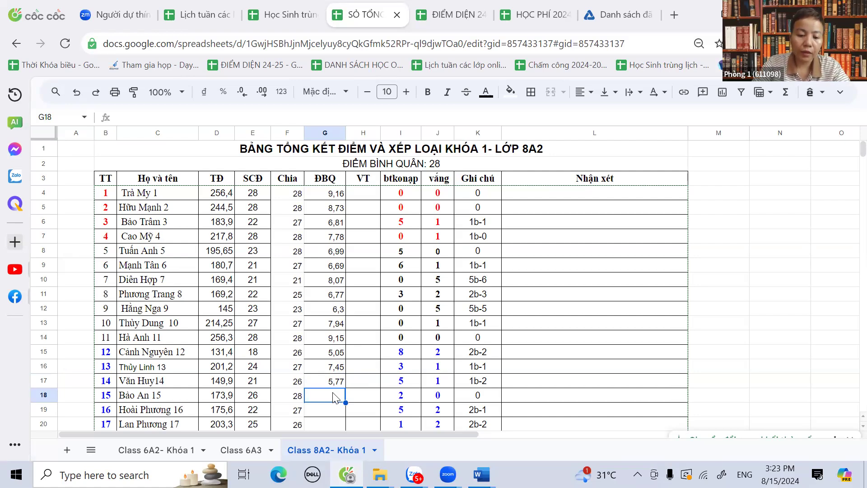
# - Enter the average scores of students 15 and 16: 6,21 in G18 and 6,5 in G19
pyautogui.write('6,21')
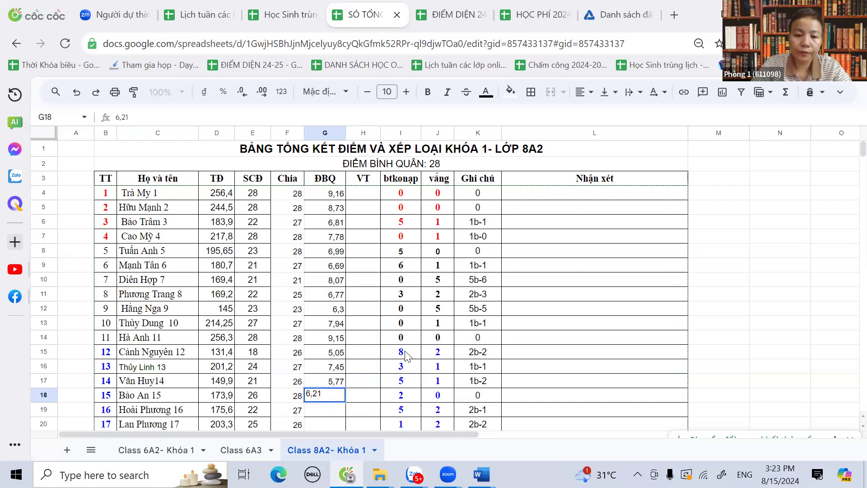
pyautogui.click(382, 329)
pyautogui.scroll(-3, 378, 329)
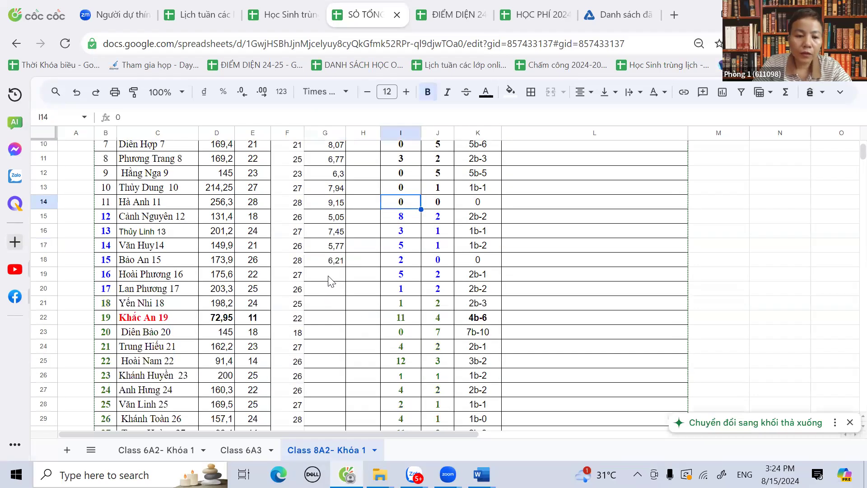
pyautogui.click(325, 284)
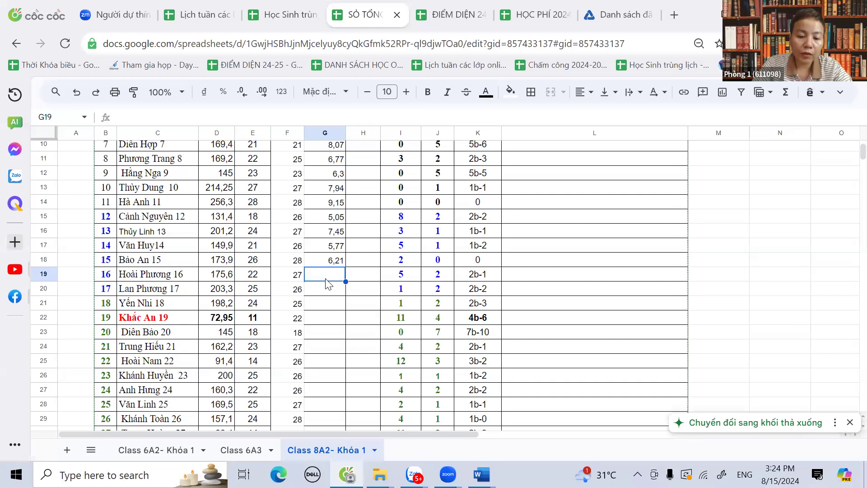
pyautogui.write('6,5')
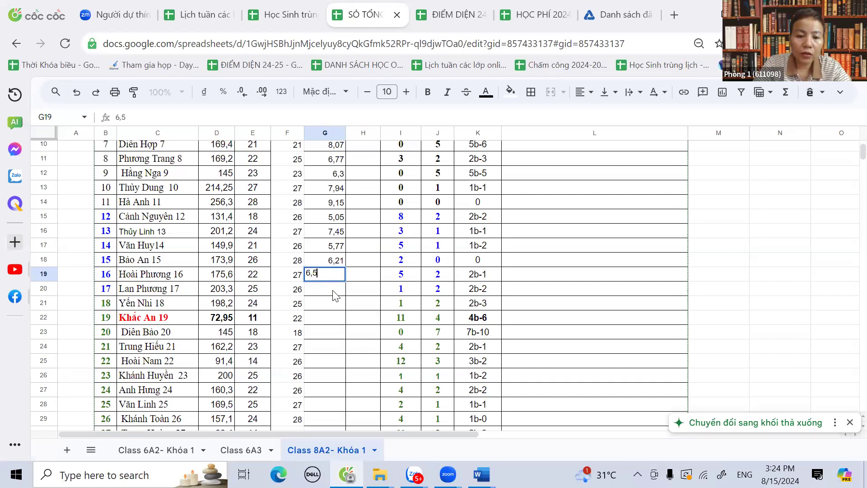
pyautogui.press('Return')
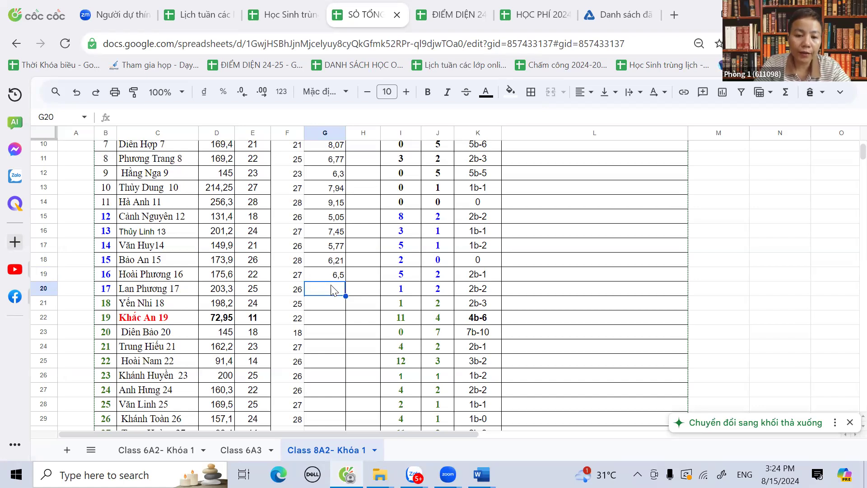
# - Enter the average scores of students 17 to 19: 7,82 in G20, 7,93 in G21 and 3,32 in G22
pyautogui.write('7,82')
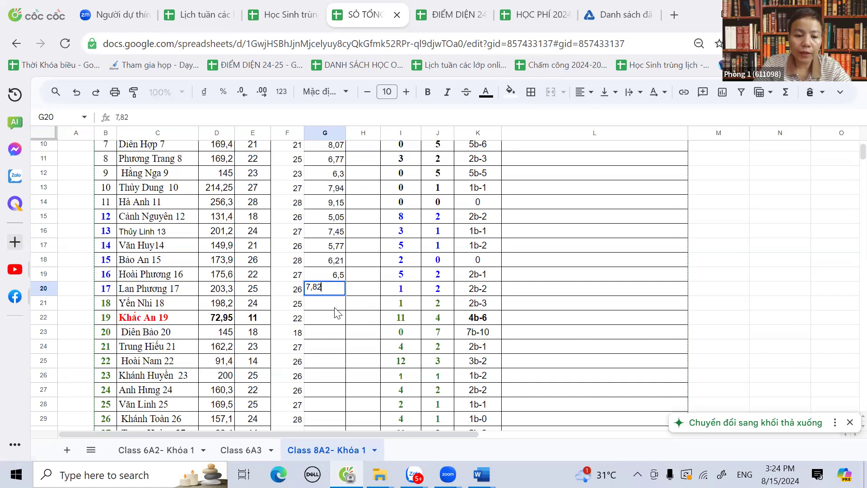
pyautogui.click(330, 302)
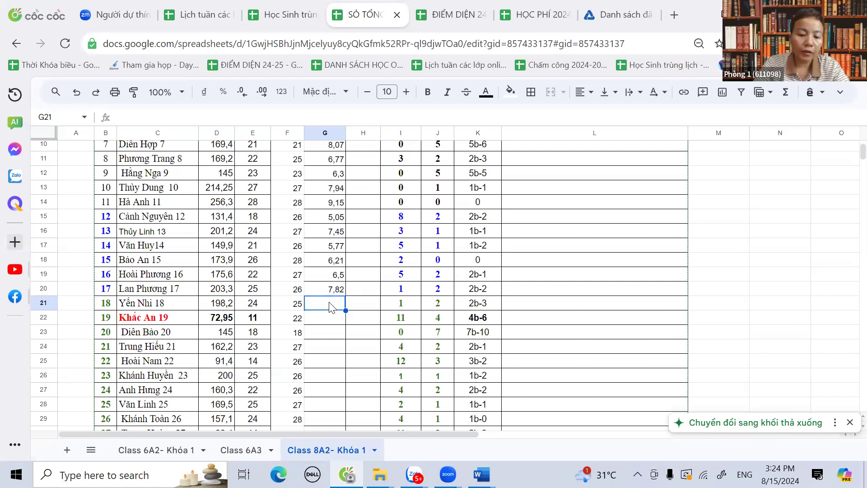
pyautogui.write('7,93')
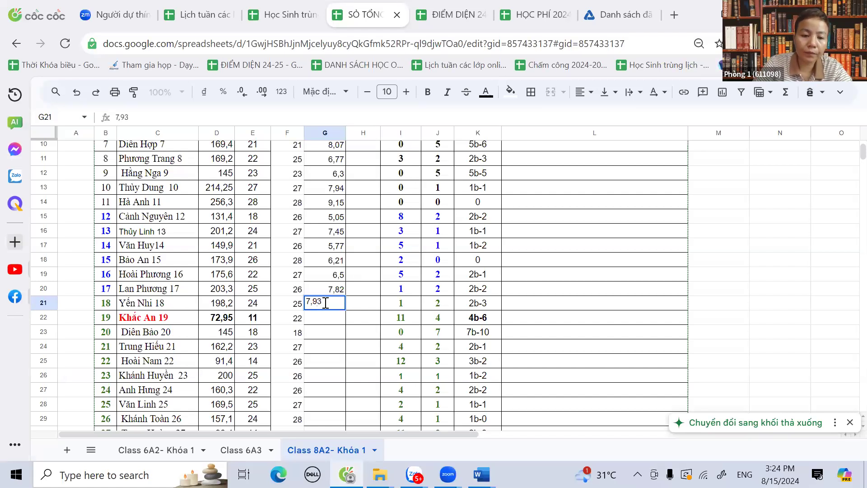
pyautogui.click(322, 322)
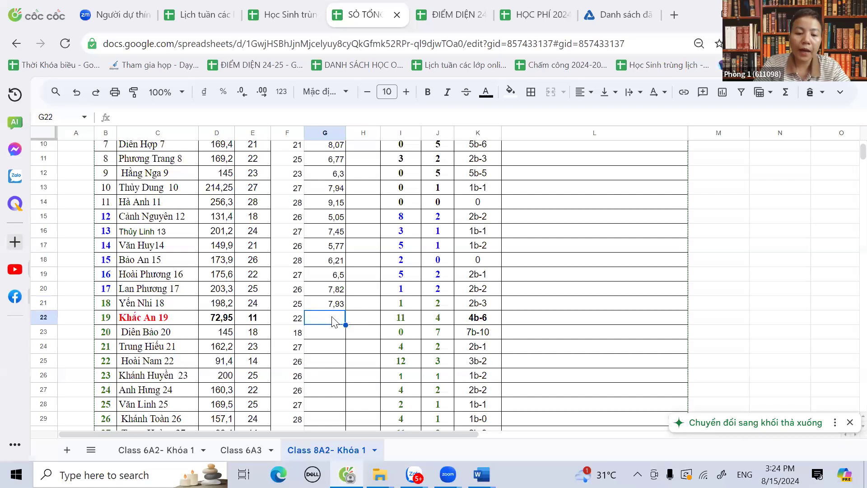
pyautogui.write('3,')
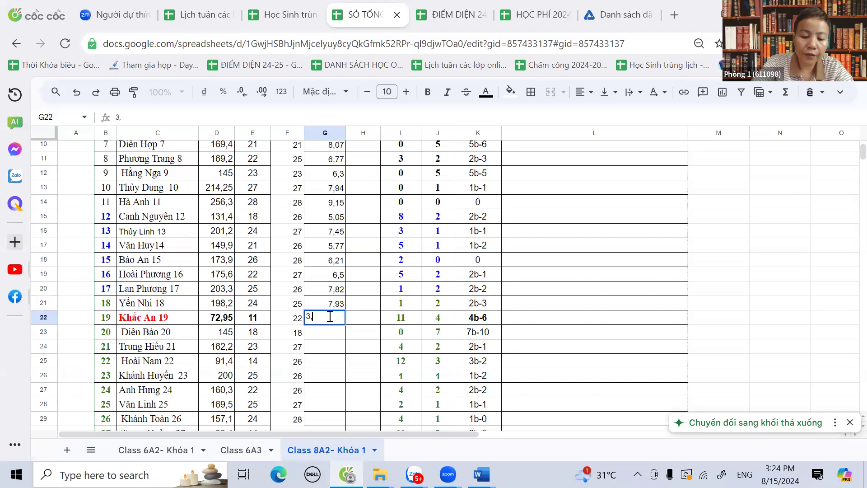
pyautogui.write('432')
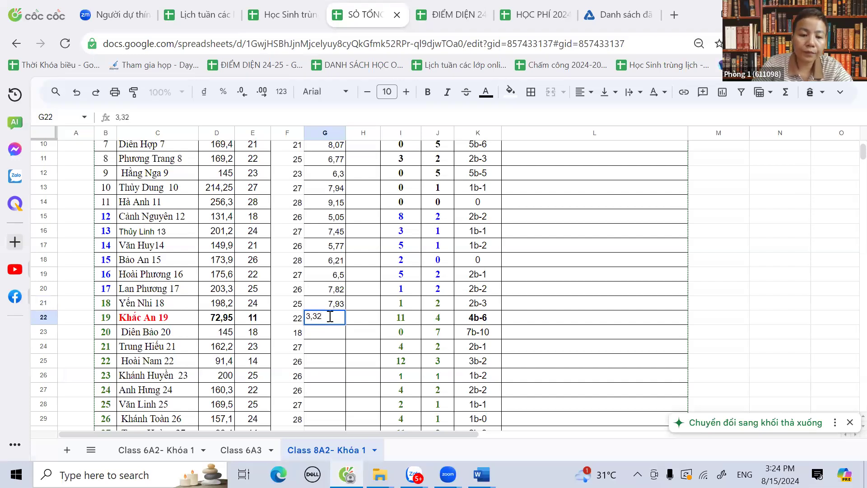
pyautogui.click(333, 337)
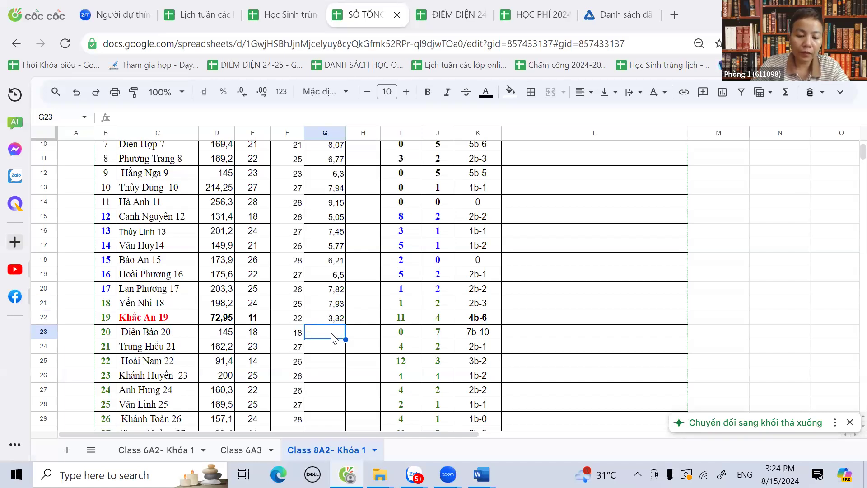
# - Enter the average scores of students 20 to 22: 8,06 in G23, 6,01 in G24 and 3,52 in G25
pyautogui.write('8,06')
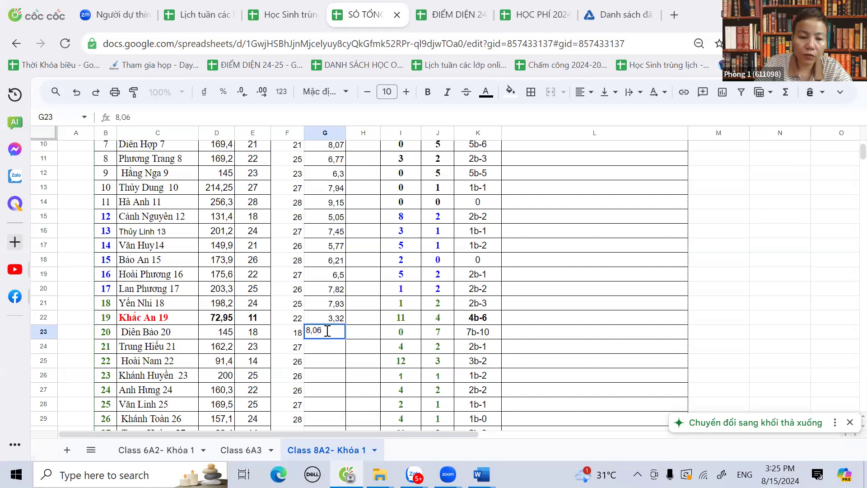
pyautogui.click(332, 350)
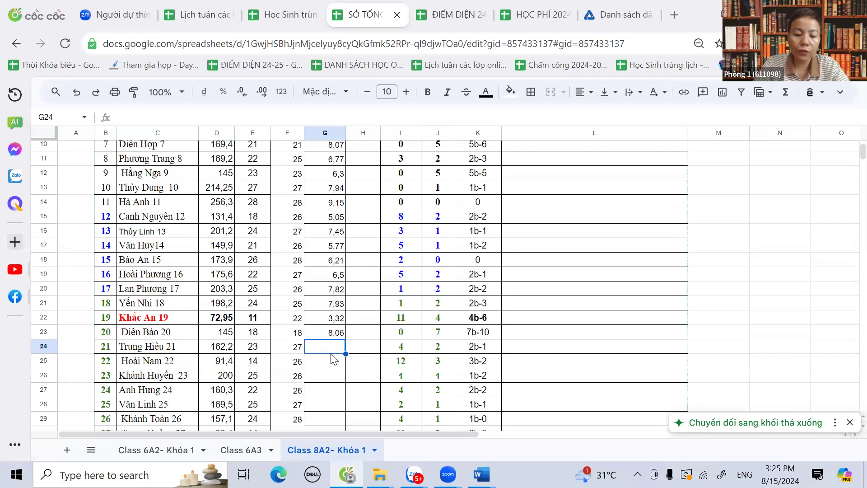
pyautogui.write('6,01')
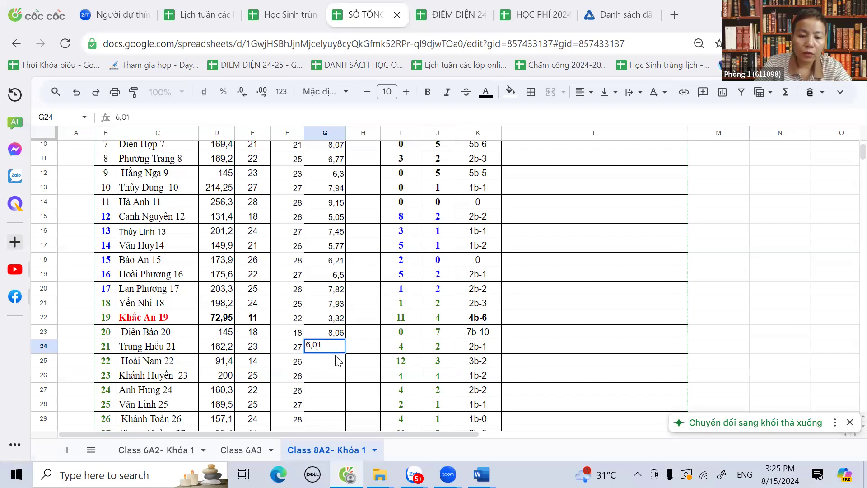
pyautogui.click(334, 365)
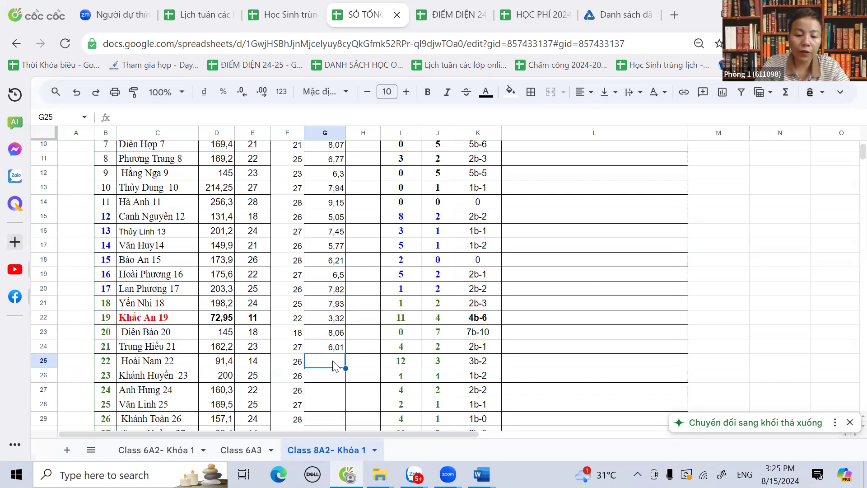
pyautogui.write('3,52')
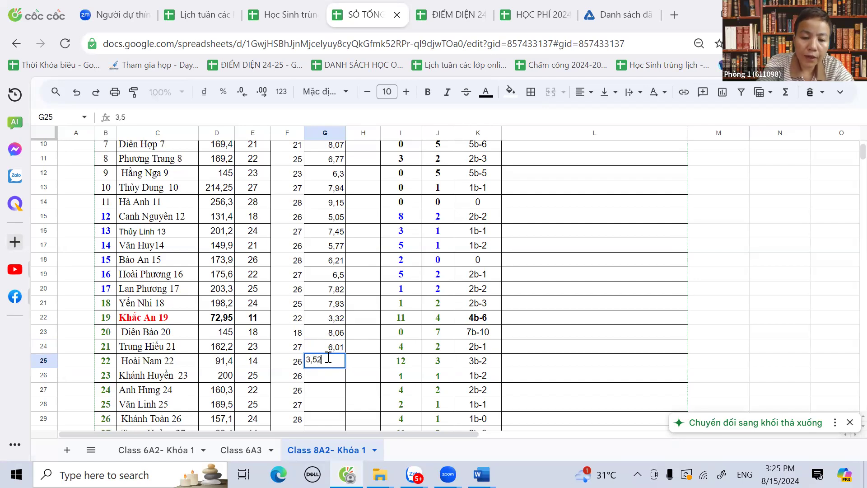
pyautogui.click(325, 382)
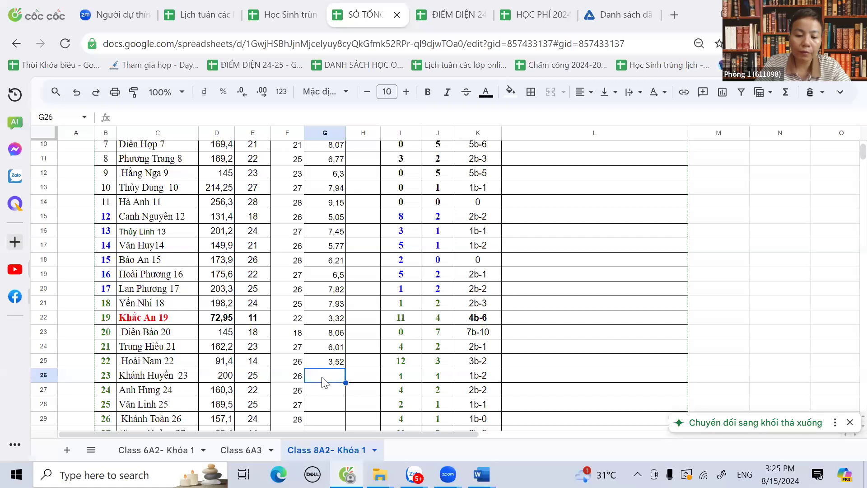
# - Enter 7,69 as the average score (ĐBQ) of student 23 in G26
pyautogui.write('7.')
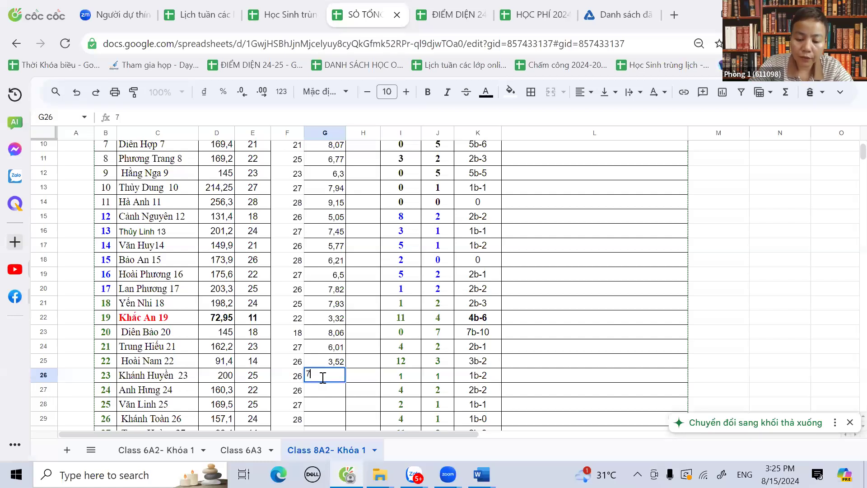
pyautogui.press('BackSpace')
pyautogui.write(',67')
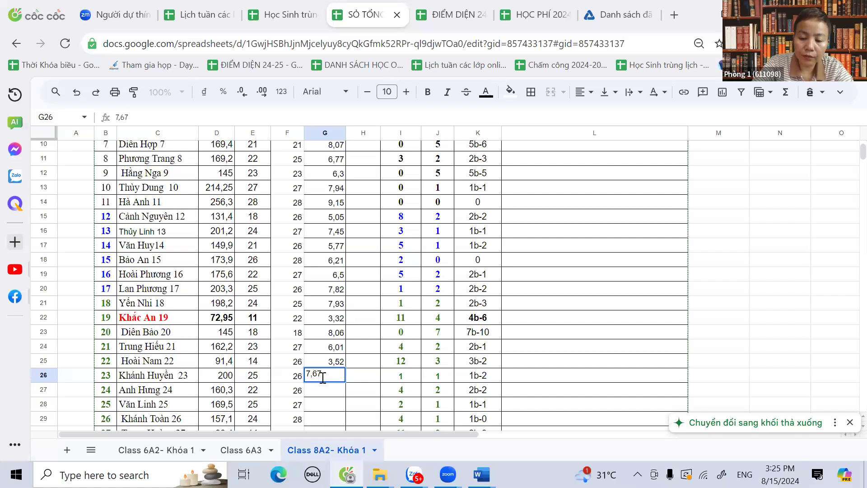
pyautogui.press('BackSpace')
pyautogui.write('9')
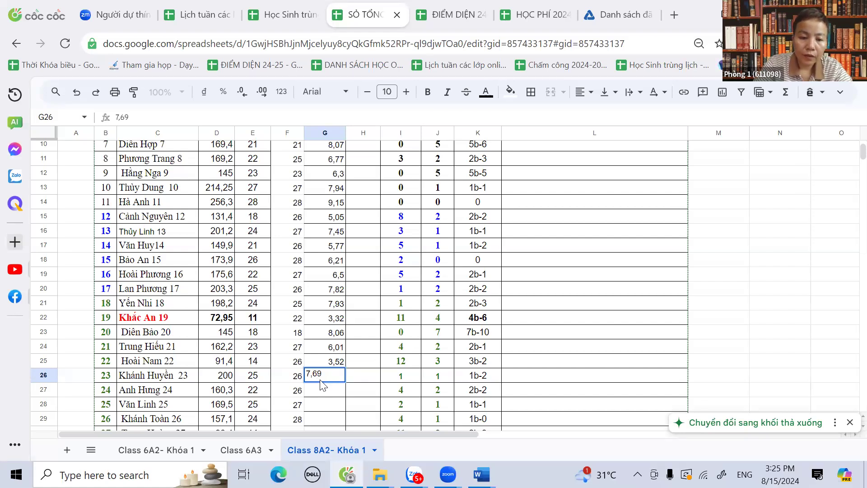
# - Enter the average scores of students 24 and 25: 6,17 in G27 and 6,28 in G28
pyautogui.click(333, 392)
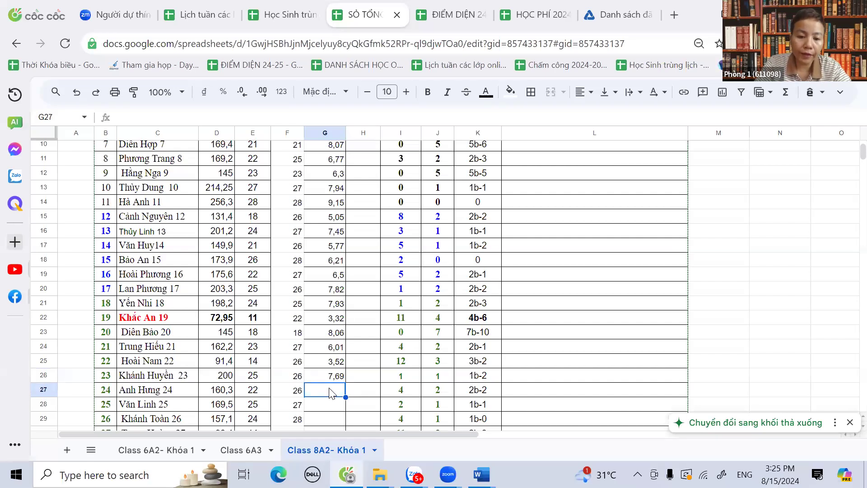
pyautogui.write('6,17')
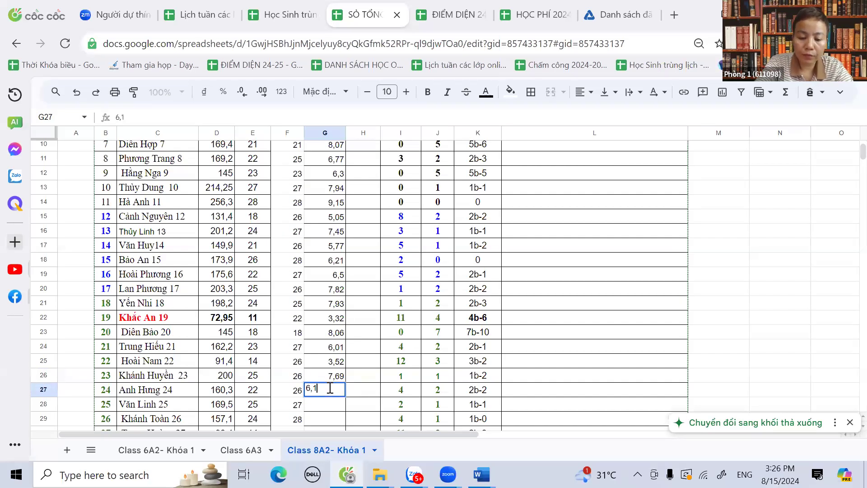
pyautogui.click(328, 409)
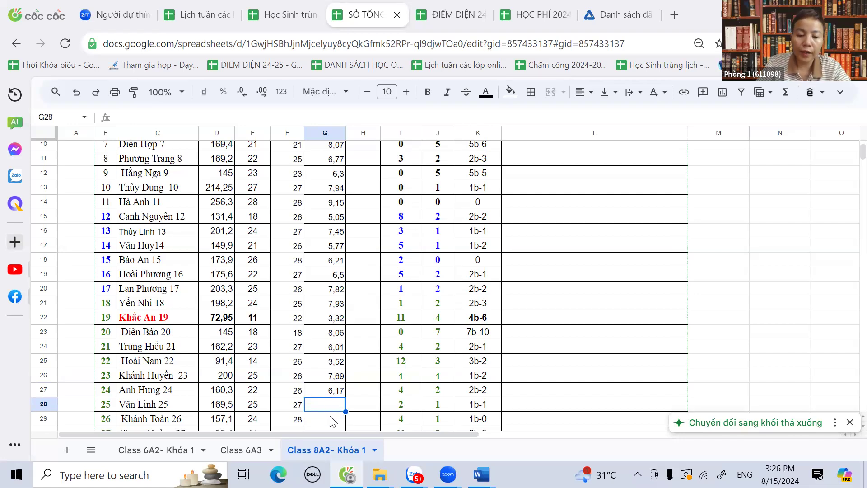
pyautogui.write('6,')
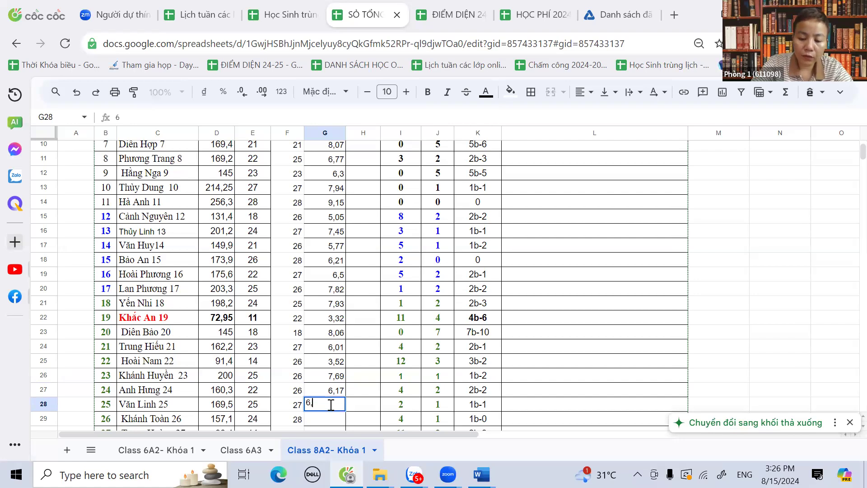
pyautogui.write('28')
pyautogui.press('Return')
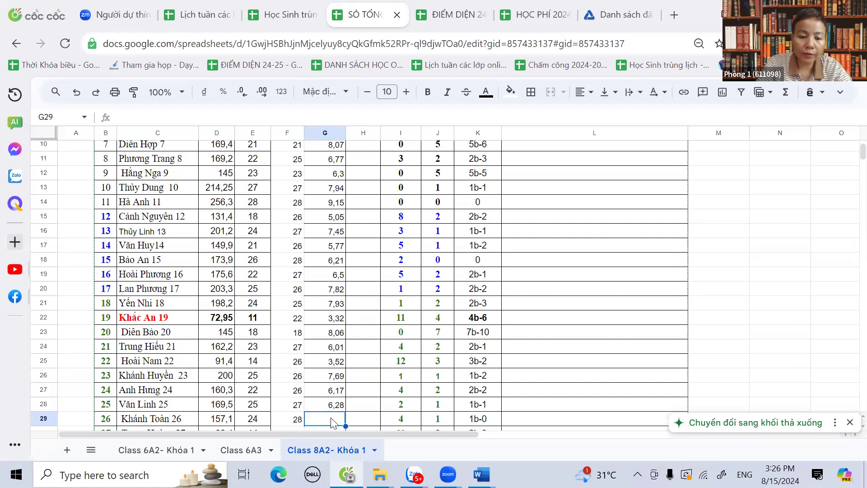
# - Enter the average scores of students 26 to 28: 5,61 in G29, 3,94 in G30 and 5,19 in G31
pyautogui.scroll(-3, 333, 416)
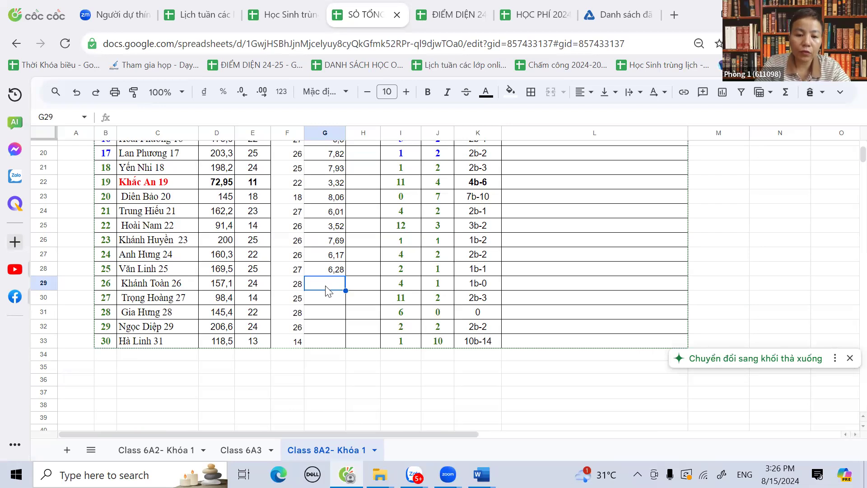
pyautogui.write('5,61')
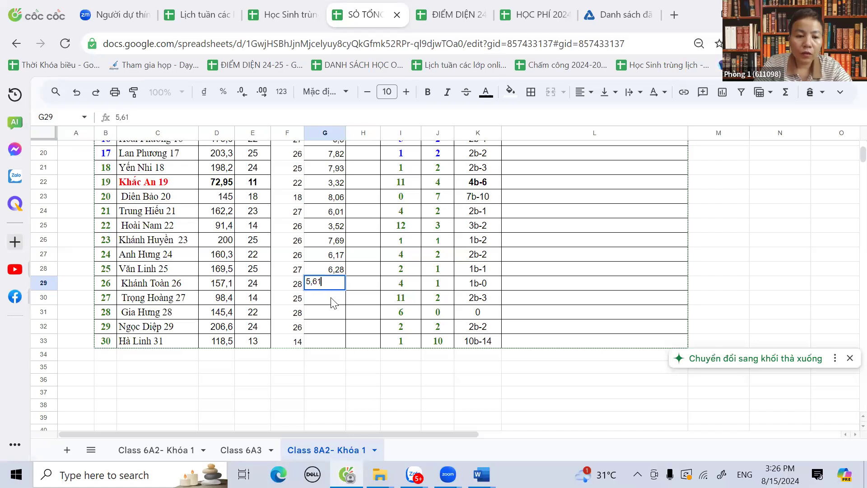
pyautogui.click(334, 301)
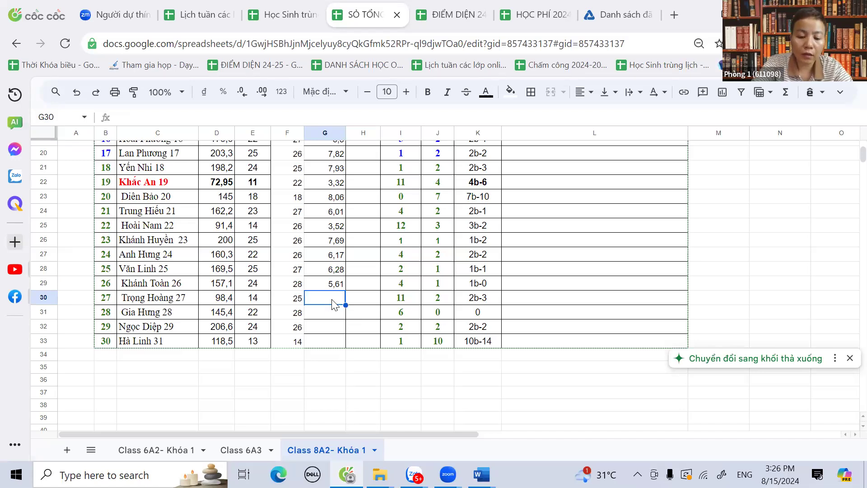
pyautogui.write('3,94')
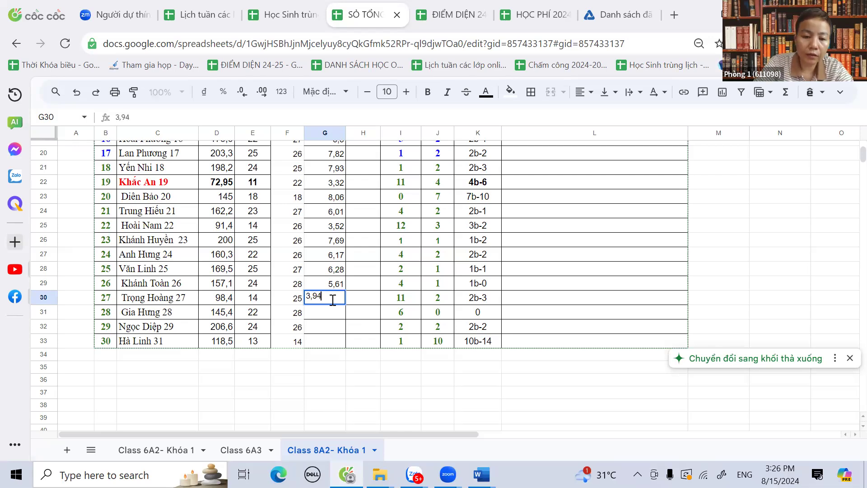
pyautogui.click(334, 317)
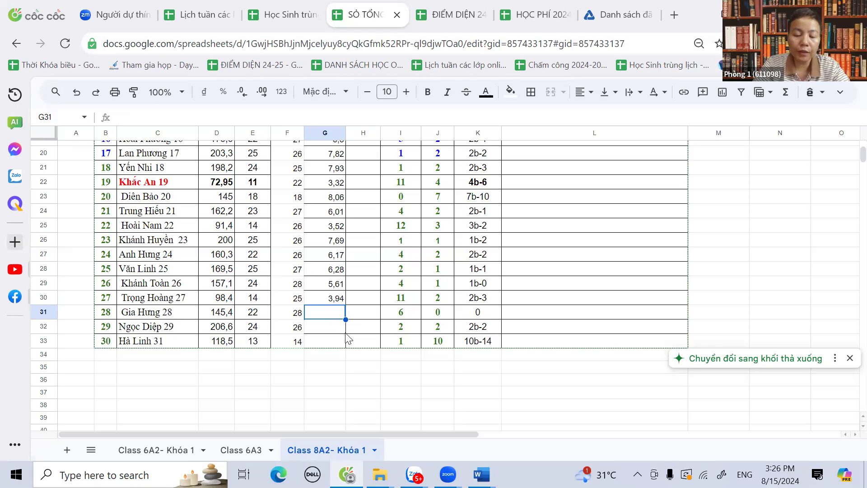
pyautogui.write('5,19')
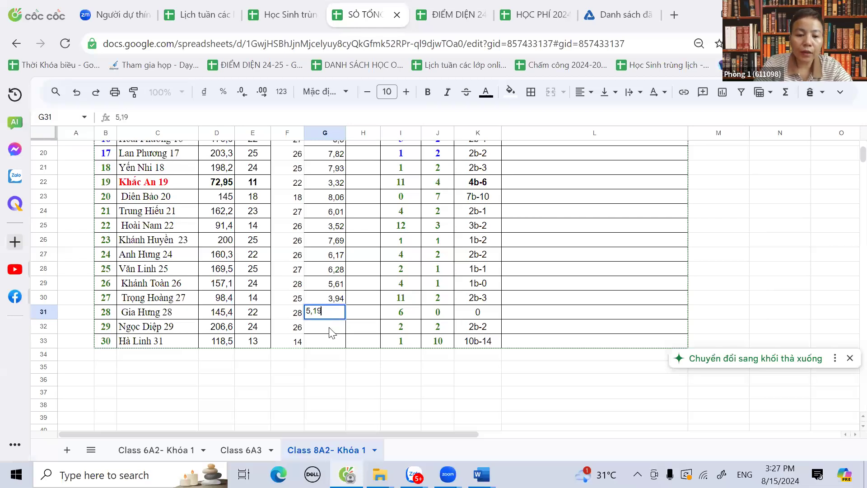
# - Enter the average scores of students 29 and 30: 7,95 in G32 and 8,46 in G33
pyautogui.click(331, 330)
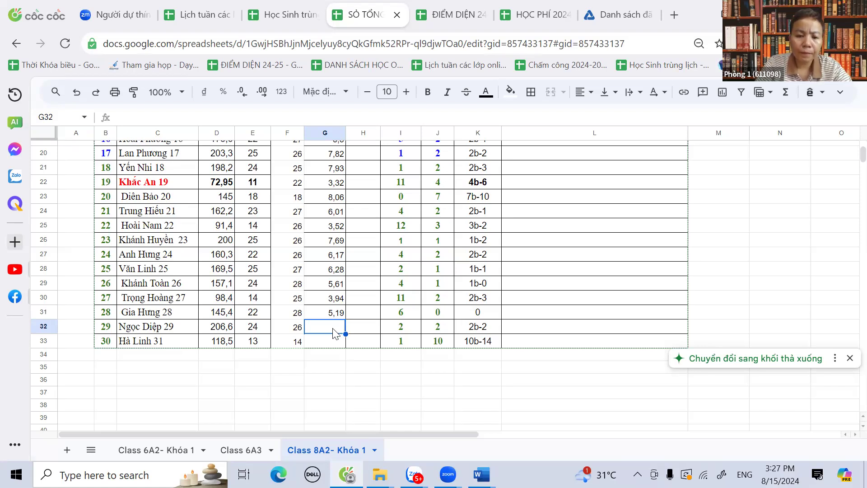
pyautogui.write('7')
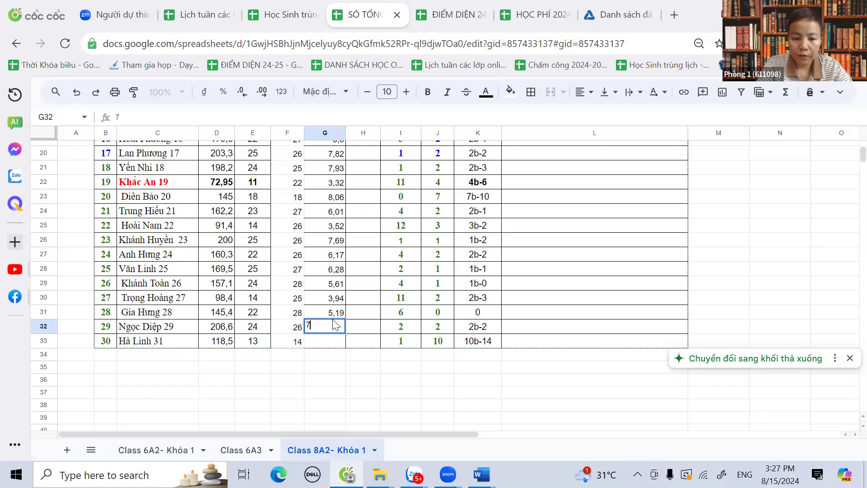
pyautogui.write(',95')
pyautogui.click(329, 344)
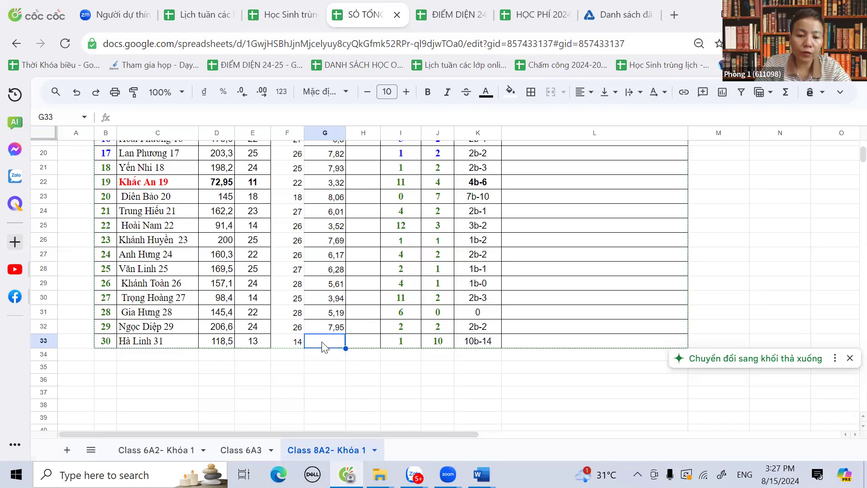
pyautogui.write('8,46')
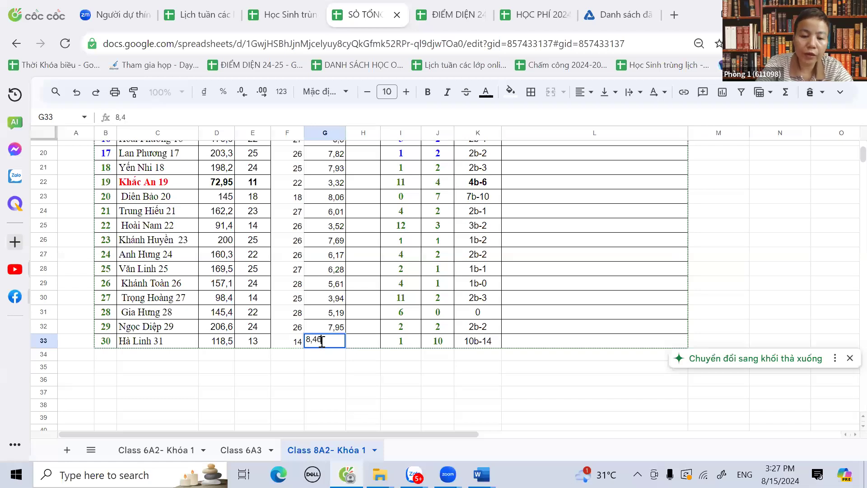
pyautogui.click(352, 371)
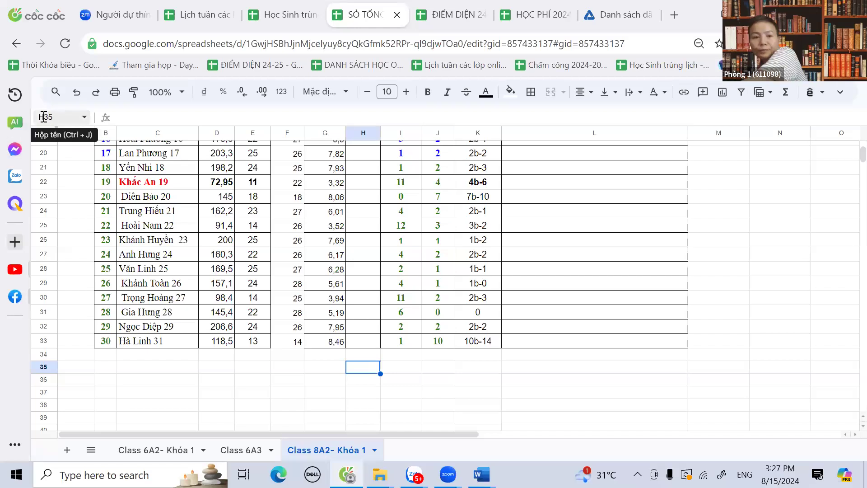
# - Centre the contents of the whole ĐBQ column (G) horizontally
pyautogui.scroll(6, 336, 298)
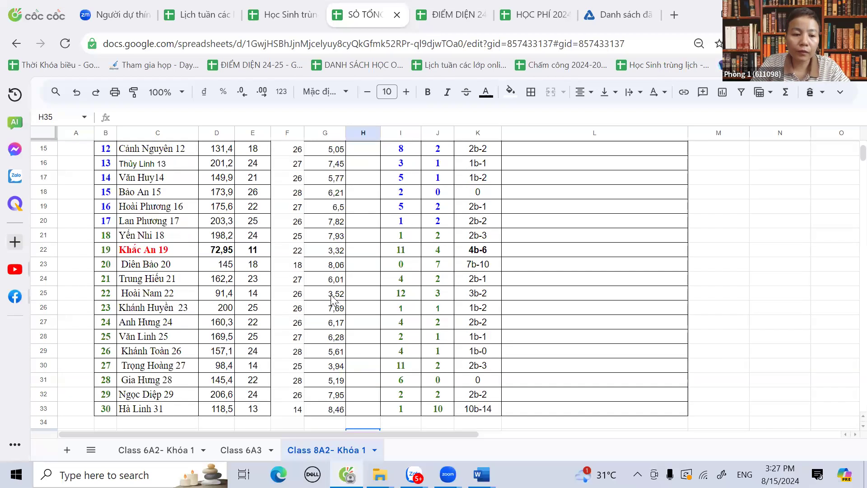
pyautogui.click(325, 133)
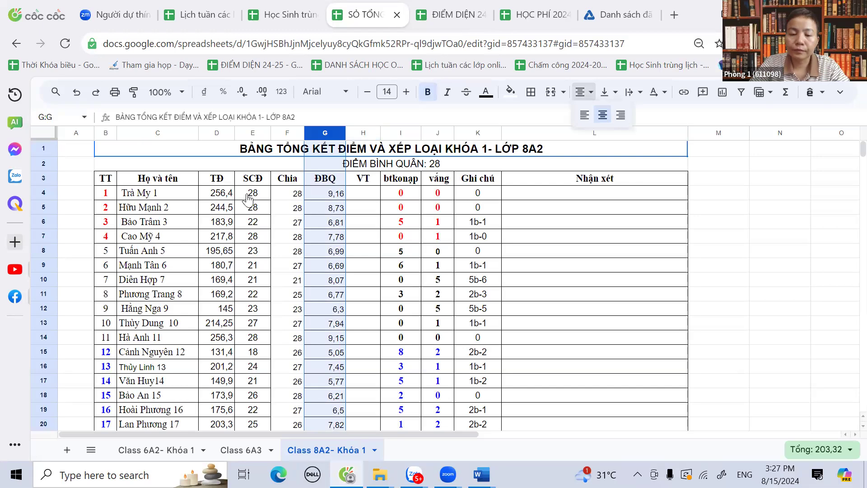
pyautogui.moveTo(325, 193); pyautogui.dragTo(323, 358)
# - Apply all borders to the student rows in the range B4:L32
pyautogui.scroll(5, 127, 193)
pyautogui.moveTo(116, 199); pyautogui.dragTo(560, 363)
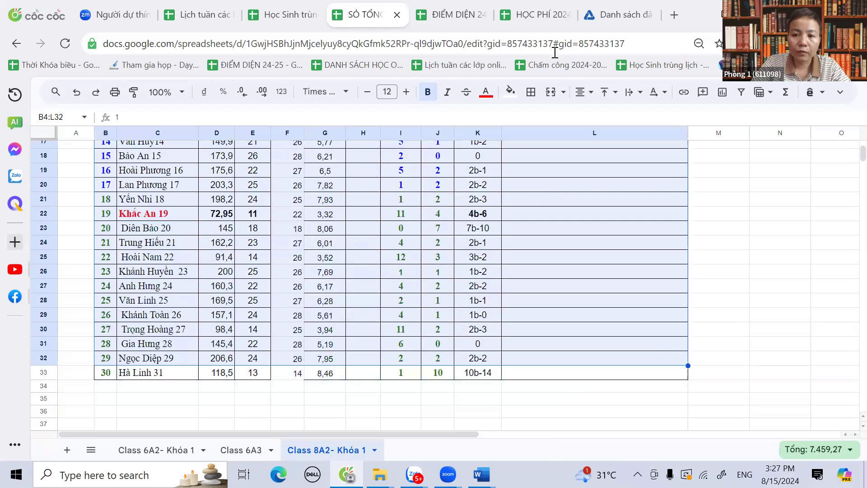
pyautogui.click(531, 91)
pyautogui.click(536, 121)
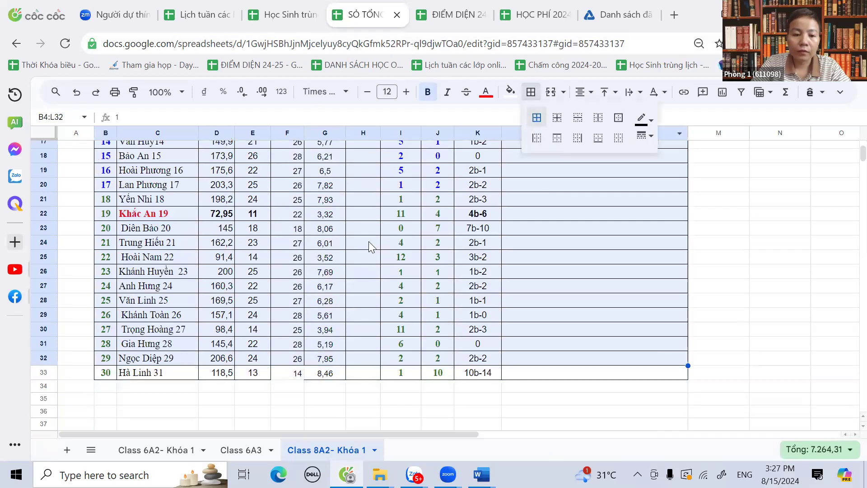
pyautogui.click(360, 243)
pyautogui.scroll(2, 360, 247)
pyautogui.scroll(-5, 289, 262)
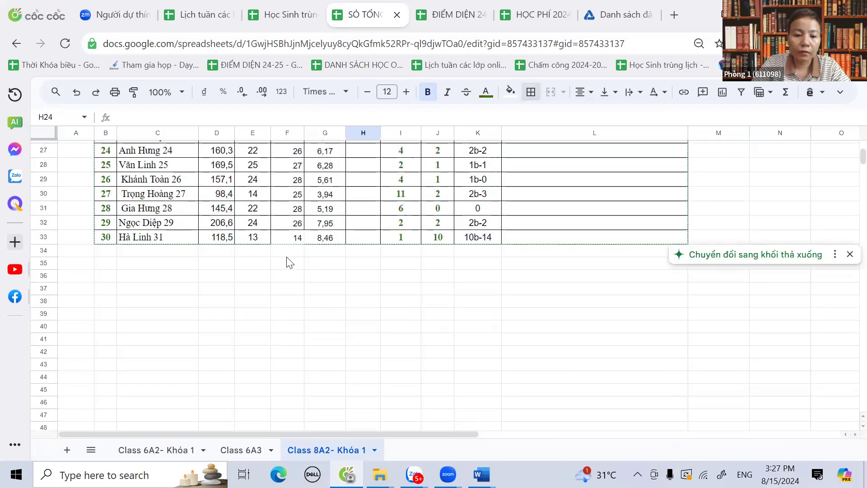
# - Add the missing borders to cells F33:H33 in the last student's row
pyautogui.moveTo(279, 239); pyautogui.dragTo(364, 238)
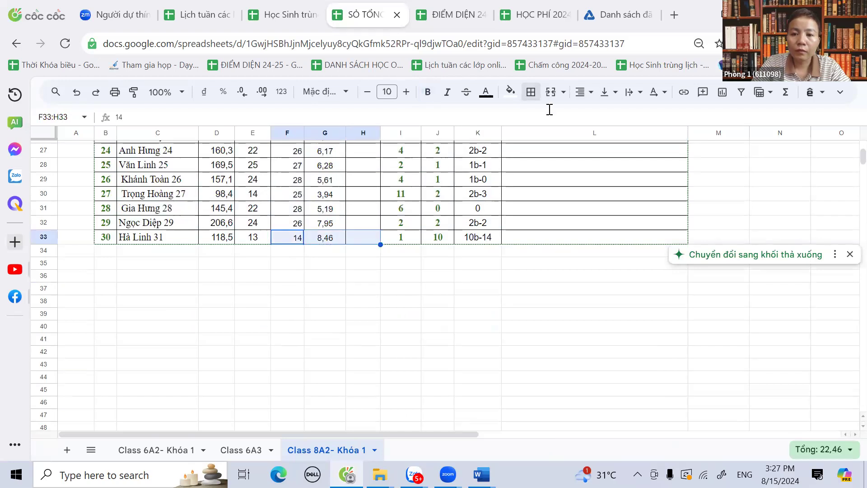
pyautogui.click(530, 92)
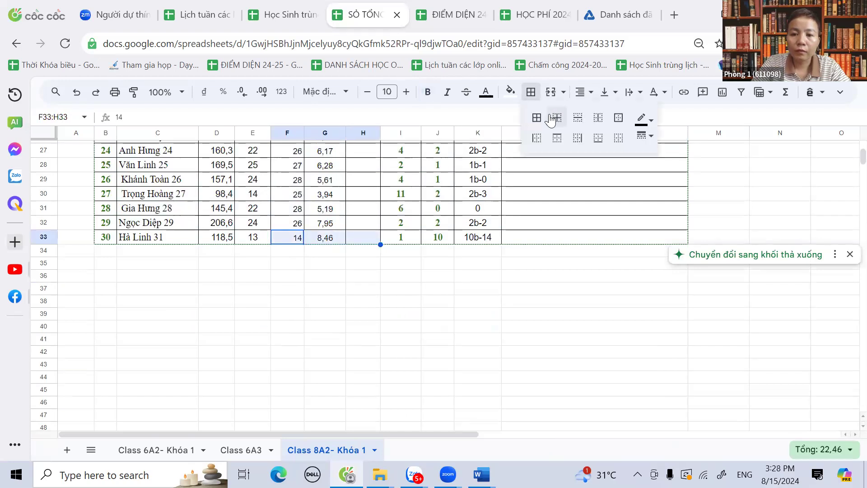
pyautogui.click(438, 251)
pyautogui.scroll(9, 378, 302)
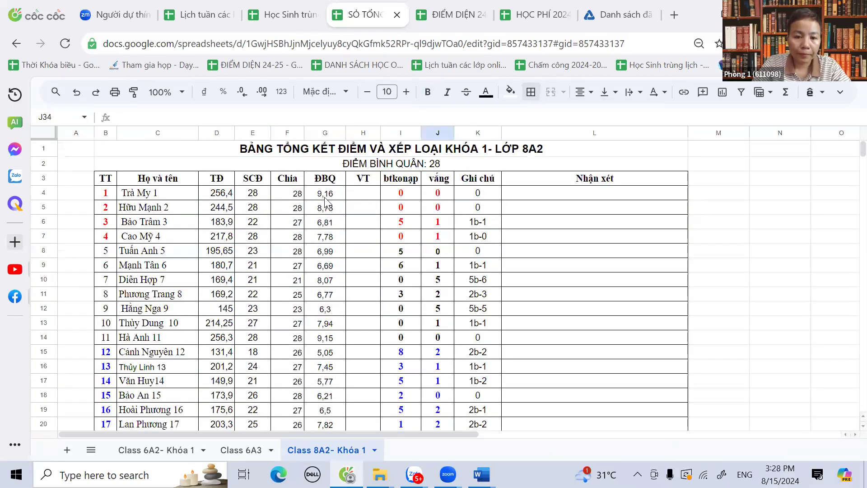
# - Sort only the ĐBQ range G4:G33 by column G from Z to A
pyautogui.click(325, 193)
pyautogui.moveTo(309, 385); pyautogui.dragTo(325, 310)
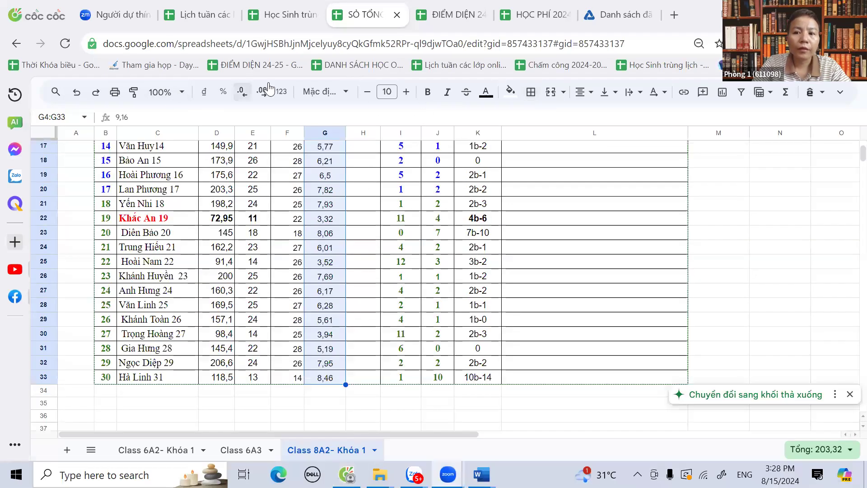
pyautogui.click(840, 94)
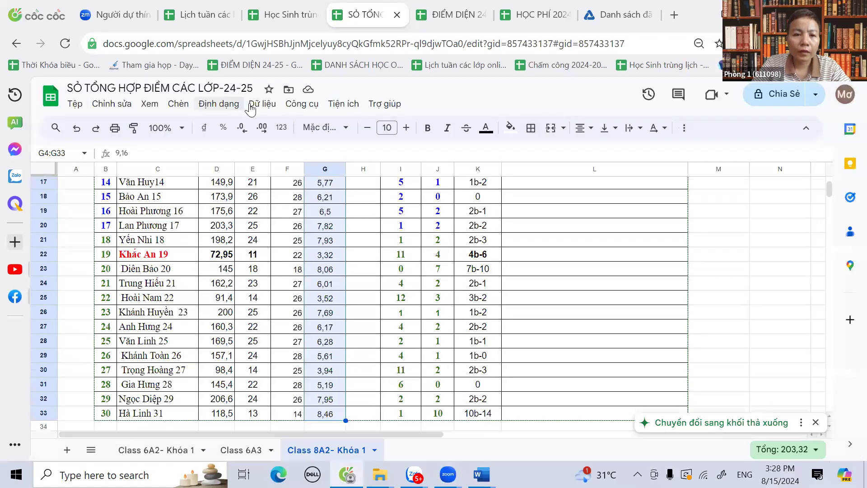
pyautogui.click(270, 108)
pyautogui.moveTo(311, 148)
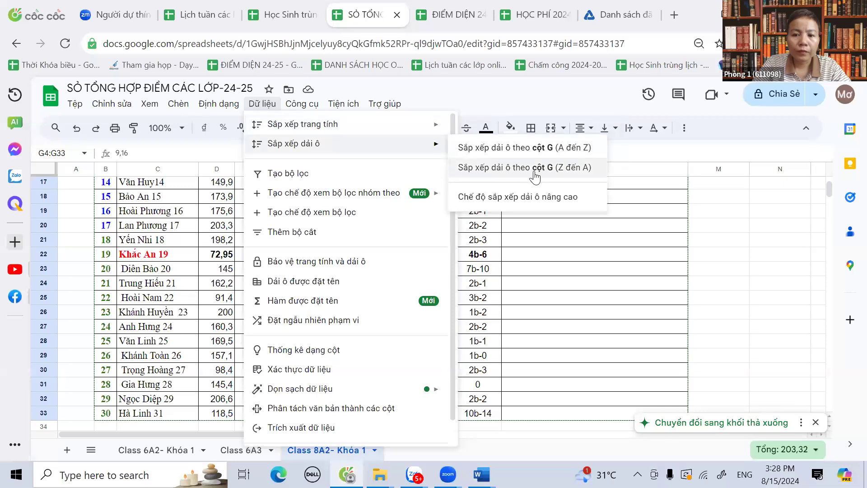
pyautogui.click(540, 170)
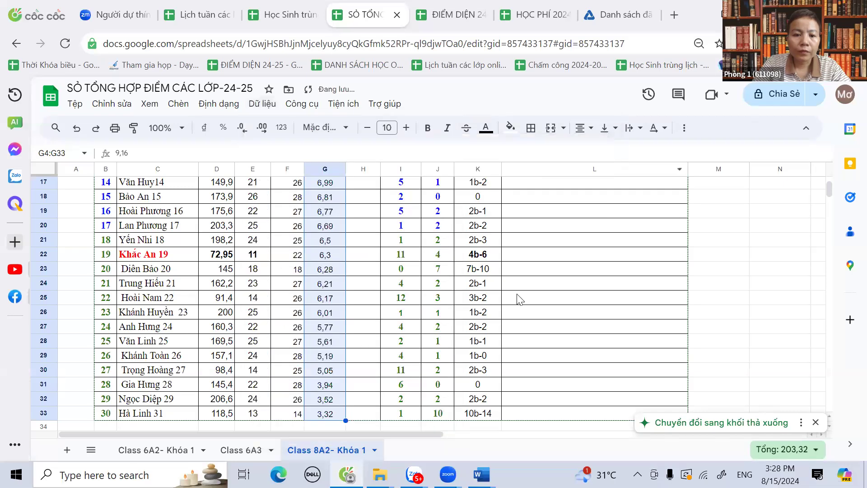
pyautogui.click(338, 284)
# - Check the student rows against the sorted scores and undo the range sort
pyautogui.scroll(5, 338, 283)
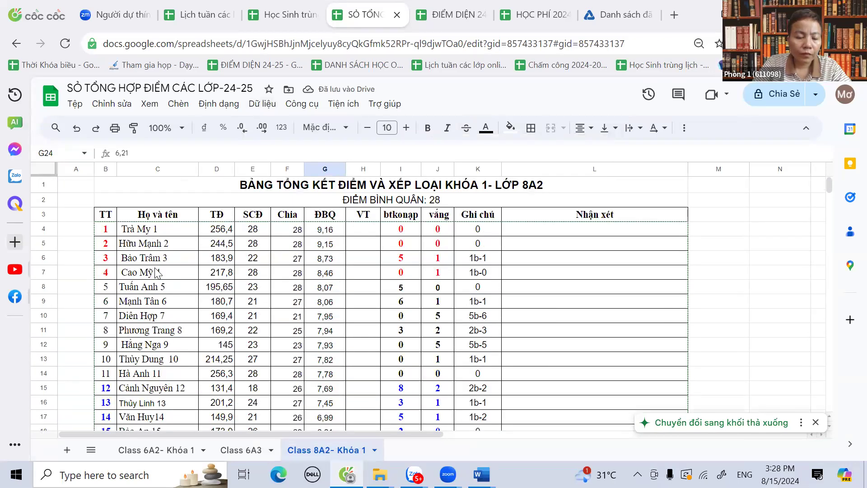
pyautogui.scroll(-9, 154, 276)
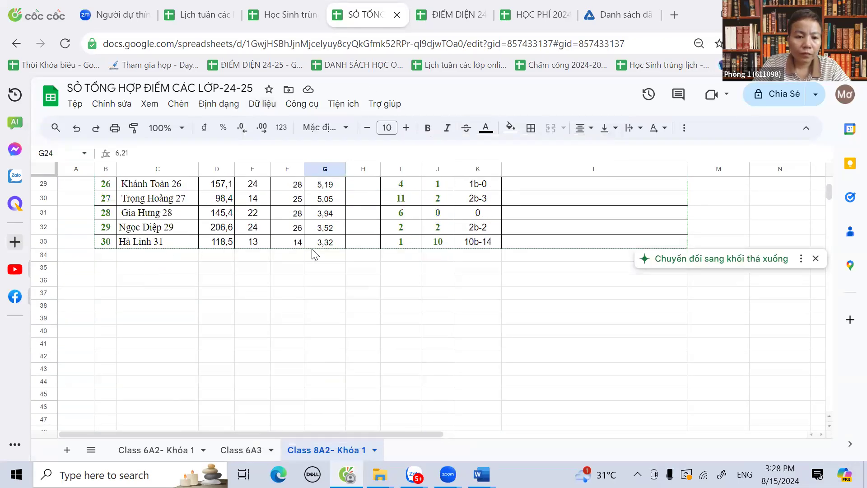
pyautogui.scroll(7, 405, 158)
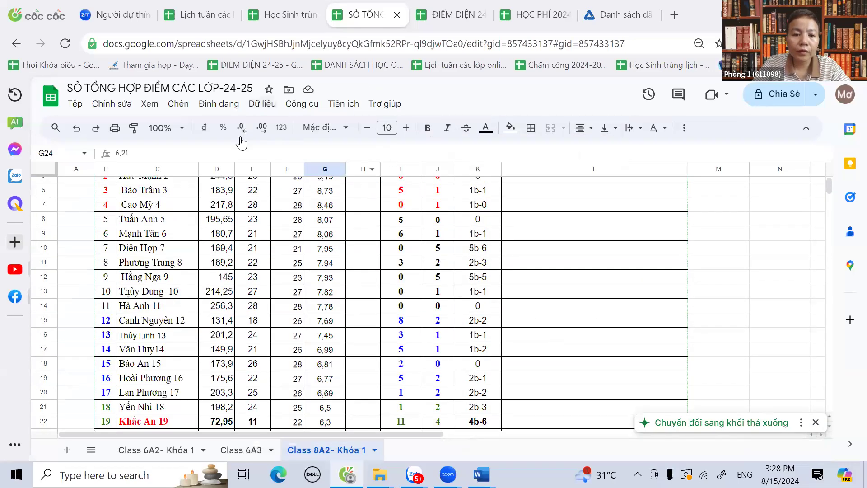
pyautogui.click(77, 129)
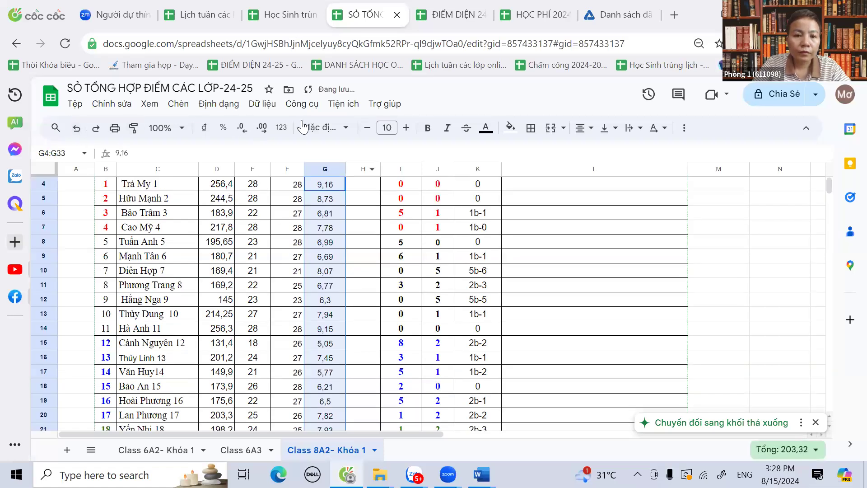
# - Sort the whole sheet by column G from Z to A and check the resulting row order
pyautogui.click(262, 103)
pyautogui.moveTo(310, 130)
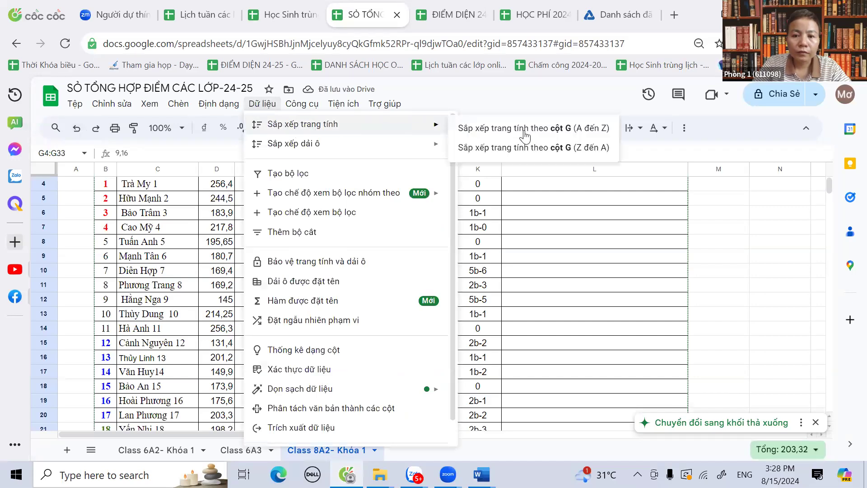
pyautogui.click(554, 143)
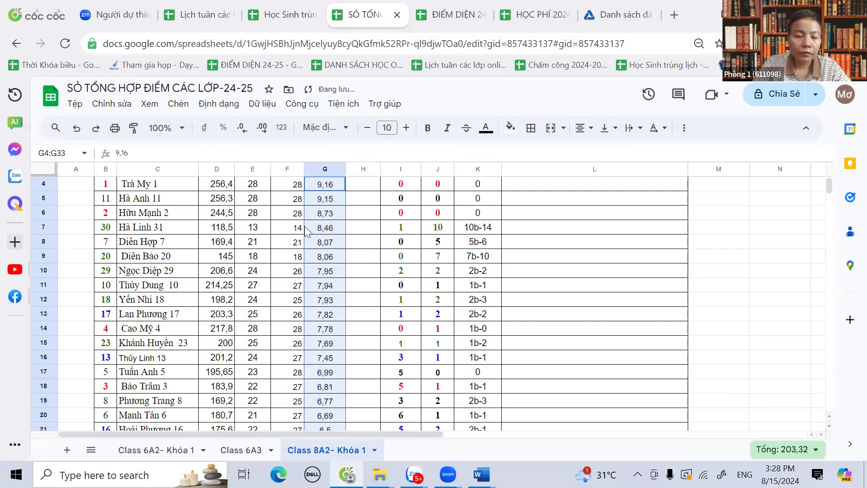
pyautogui.scroll(1, 306, 231)
pyautogui.scroll(-9, 306, 230)
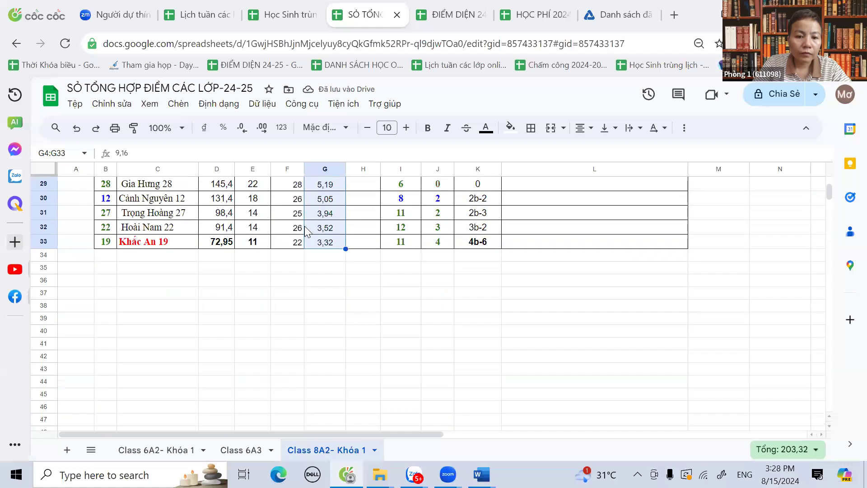
# - Renumber the TT column in sequence from 1 down to the last student row and look over the new numbering
pyautogui.click(319, 281)
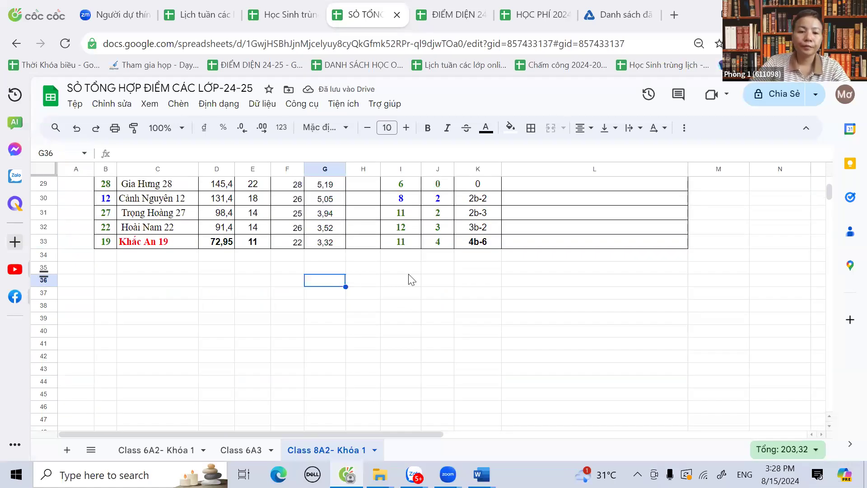
pyautogui.scroll(9, 409, 279)
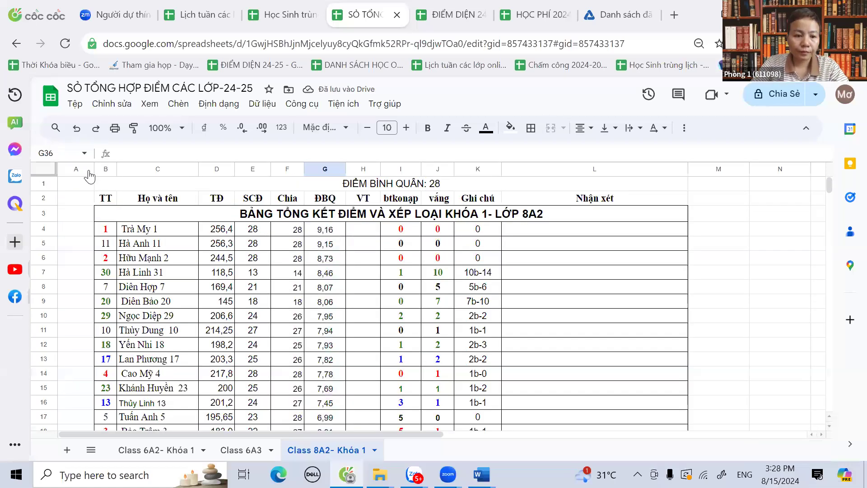
pyautogui.click(108, 244)
pyautogui.write('2')
pyautogui.press('Return')
pyautogui.moveTo(105, 228); pyautogui.dragTo(109, 185)
pyautogui.click(168, 254)
pyautogui.scroll(10, 169, 255)
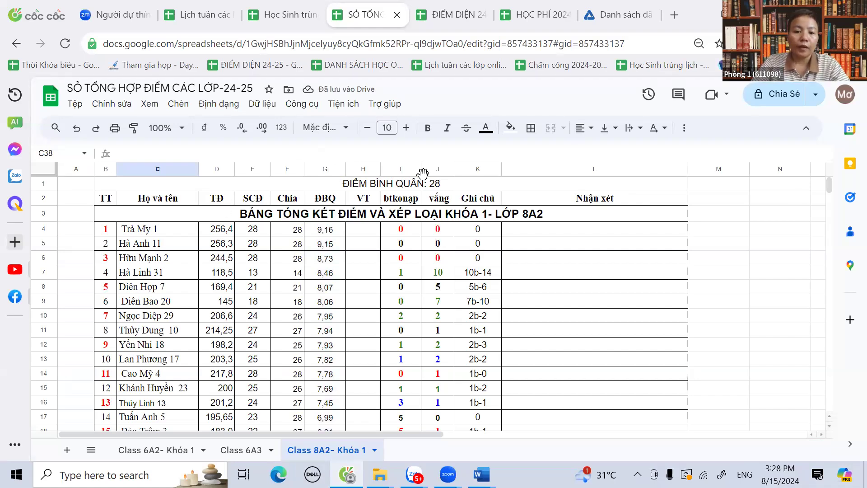
pyautogui.scroll(-9, 401, 246)
pyautogui.scroll(10, 406, 242)
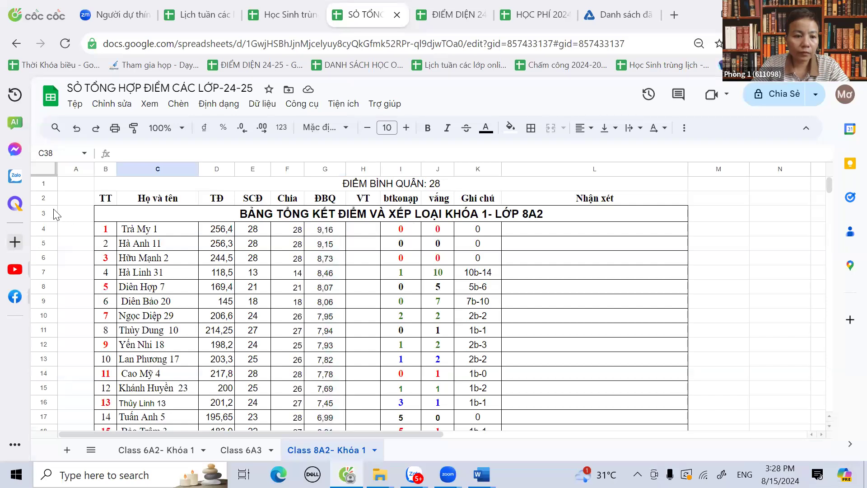
# - Insert two blank rows above row 1 of the class 8A2 sheet
pyautogui.click(49, 183)
pyautogui.rightClick(50, 184)
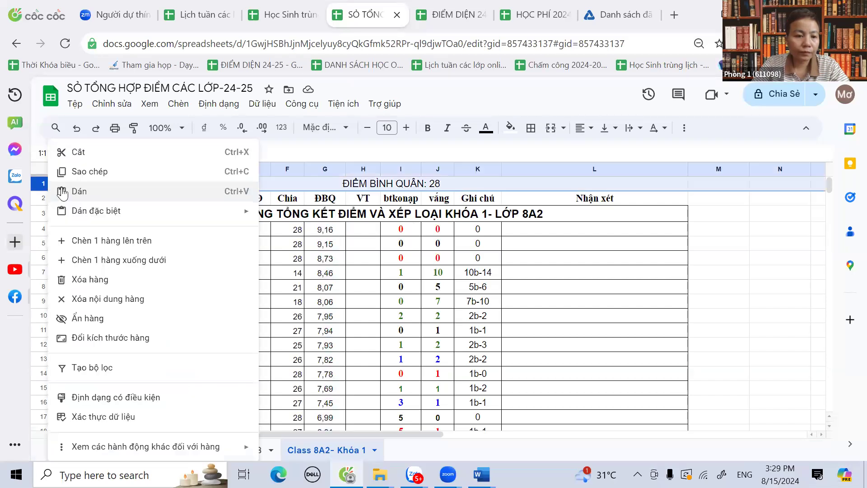
pyautogui.click(132, 244)
pyautogui.rightClick(43, 189)
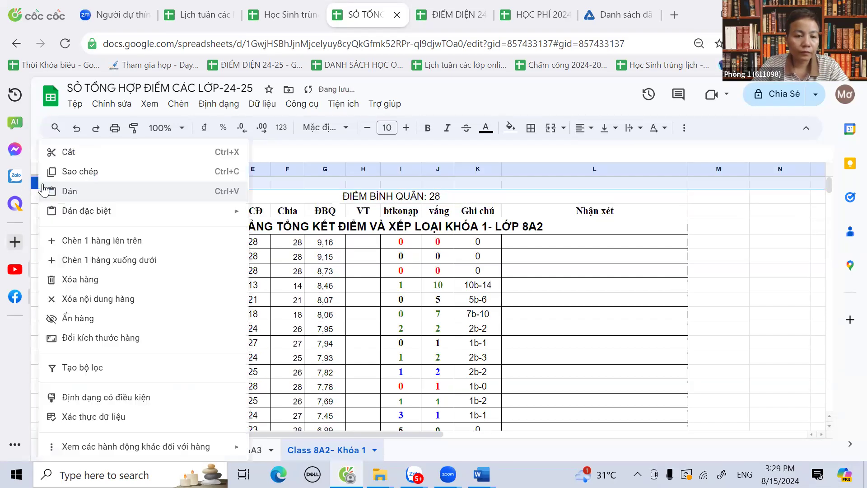
pyautogui.click(113, 241)
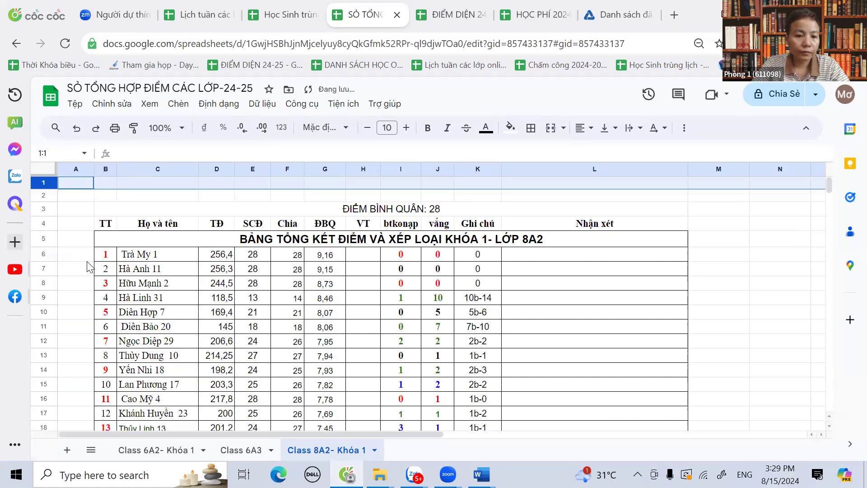
# - Move the title row "BẢNG TỔNG KẾT ĐIỂM VÀ XẾP LOẠI KHÓA 1- LỚP 8A2" from row 5 to row 2 and delete the emptied row
pyautogui.click(48, 242)
pyautogui.rightClick(45, 240)
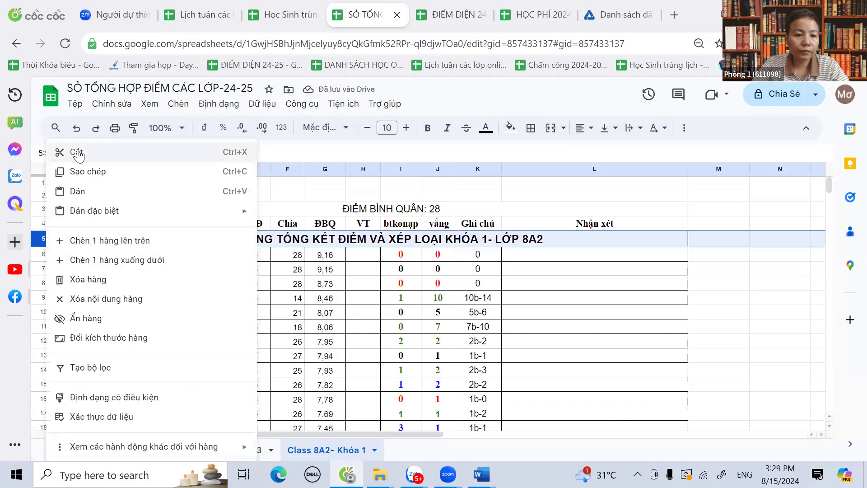
pyautogui.click(81, 174)
pyautogui.click(48, 197)
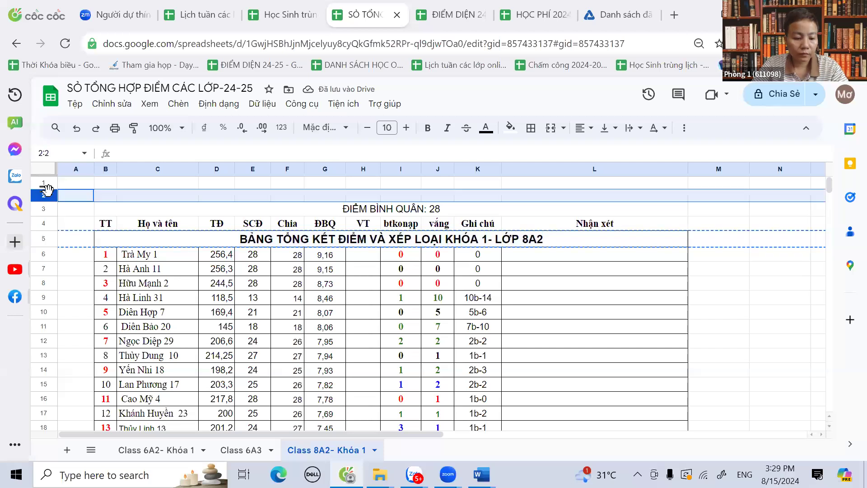
pyautogui.hotkey('ctrl', 'v')
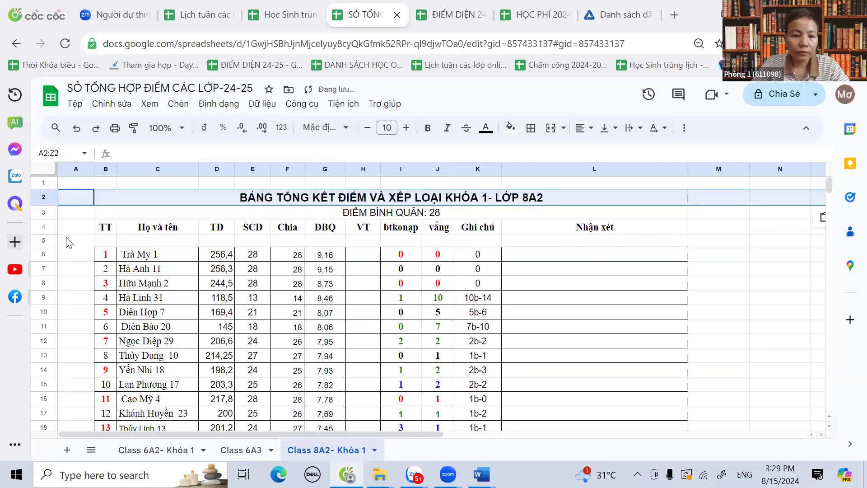
pyautogui.click(43, 240)
pyautogui.rightClick(43, 240)
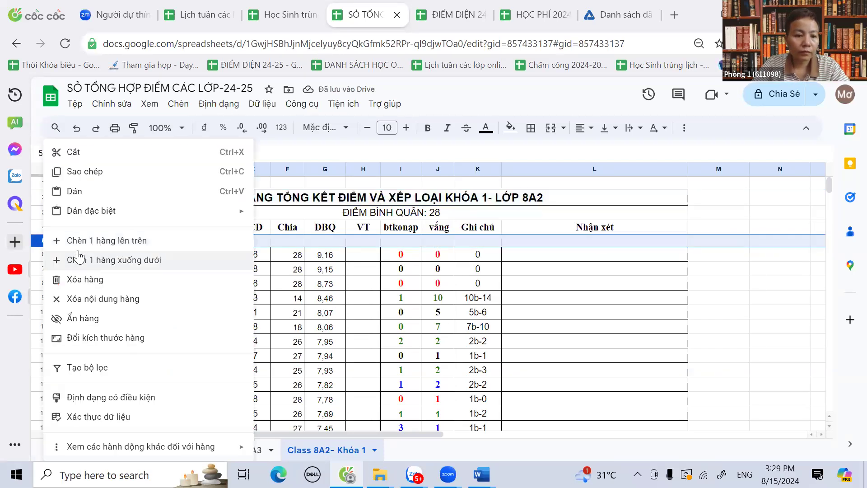
pyautogui.click(84, 279)
# - Apply all borders to the header row and first student row, B4:L5
pyautogui.moveTo(98, 233); pyautogui.dragTo(628, 244)
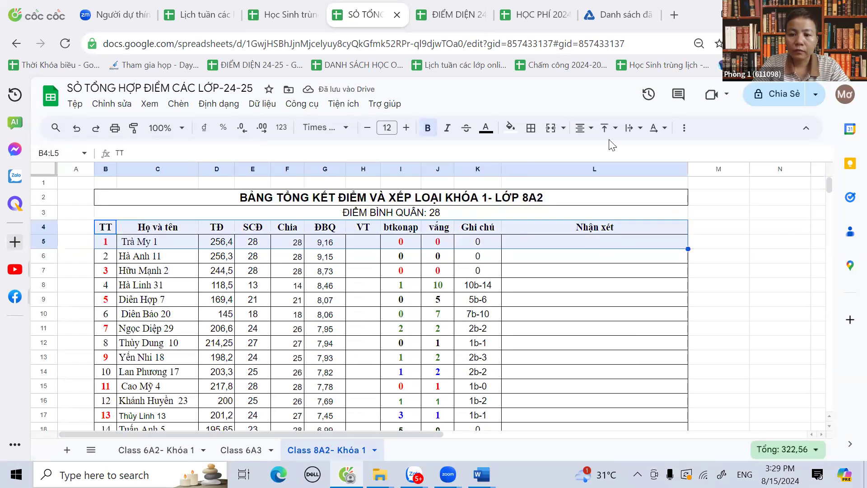
pyautogui.click(532, 128)
pyautogui.click(537, 154)
pyautogui.click(359, 260)
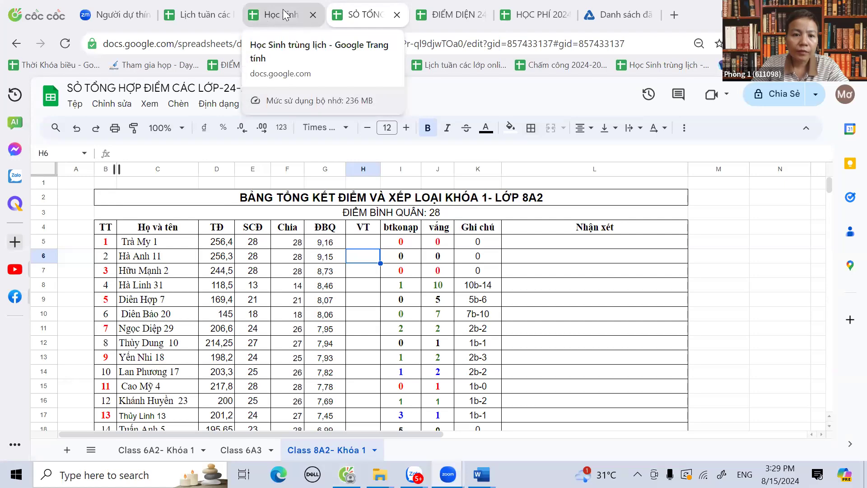
# - Examine the 8A2-k1 attendance sheet, checking the marks of student 3 in row 7 up to session B16
pyautogui.click(445, 12)
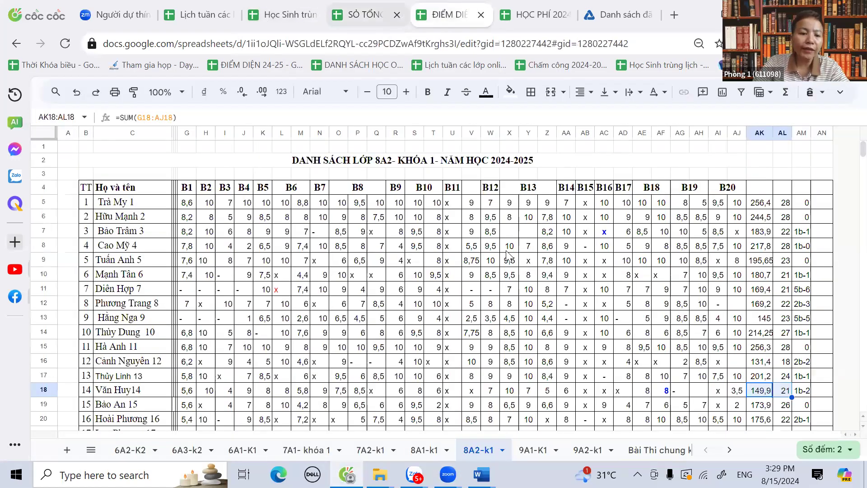
pyautogui.scroll(-5, 484, 273)
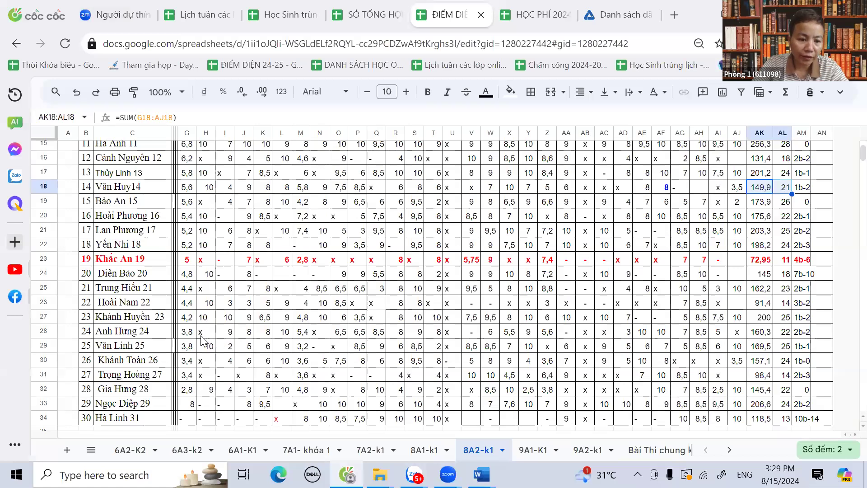
pyautogui.scroll(-3, 192, 314)
pyautogui.scroll(8, 194, 314)
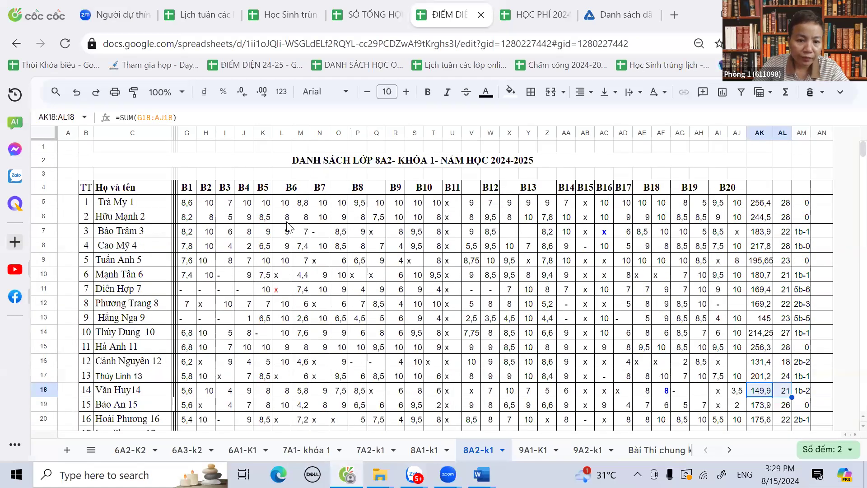
pyautogui.moveTo(208, 235); pyautogui.dragTo(613, 237)
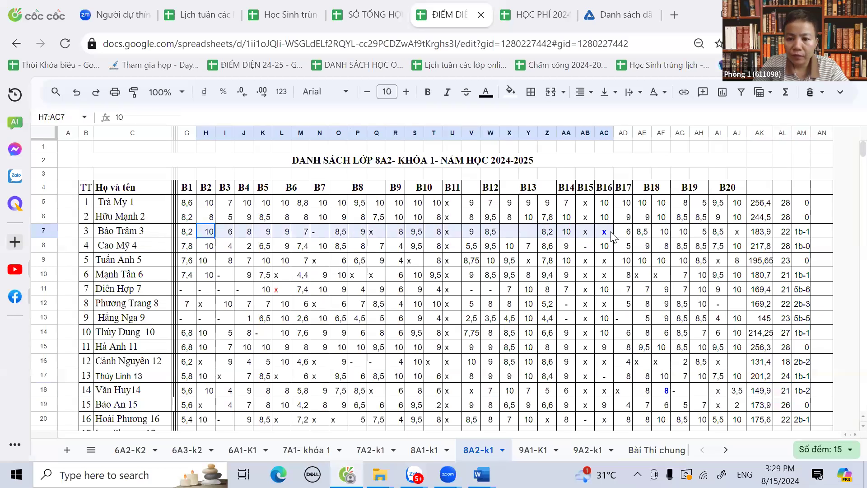
pyautogui.click(612, 236)
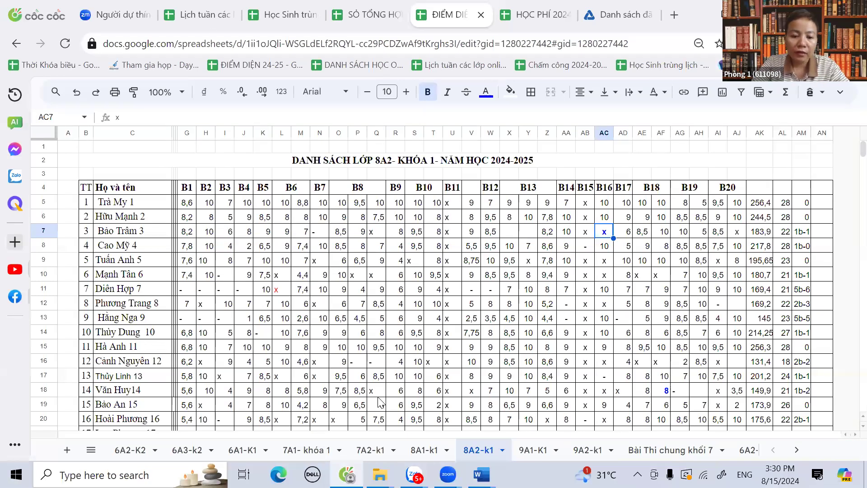
pyautogui.moveTo(347, 475)
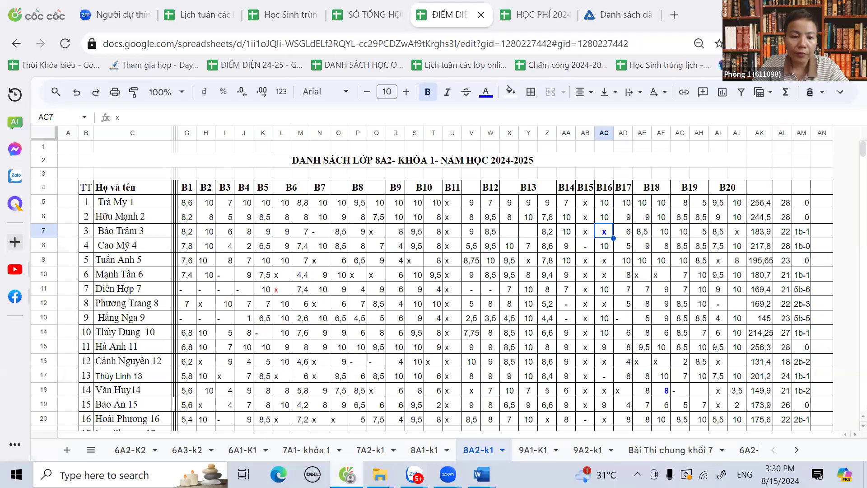
pyautogui.hotkey('alt', 'Tab')
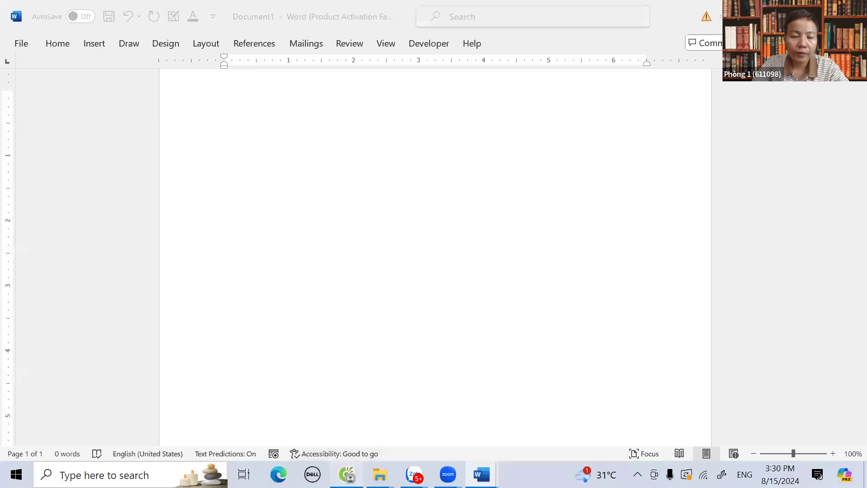
pyautogui.hotkey('alt', 'Tab')
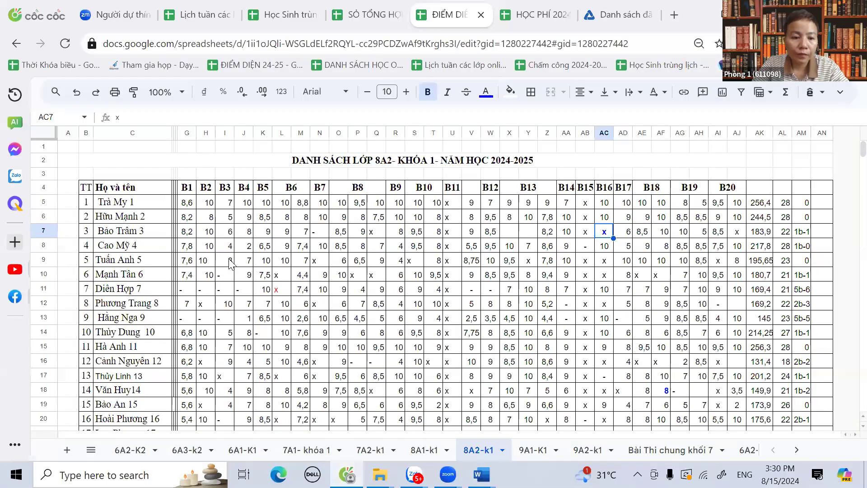
# - In row 19 of the class 8A2 summary, set Ghi chú to 2b-2, Chia to 26 and btkonạp to 4
pyautogui.hotkey('ctrl', 'shift', 'Tab')
pyautogui.scroll(-6, 143, 317)
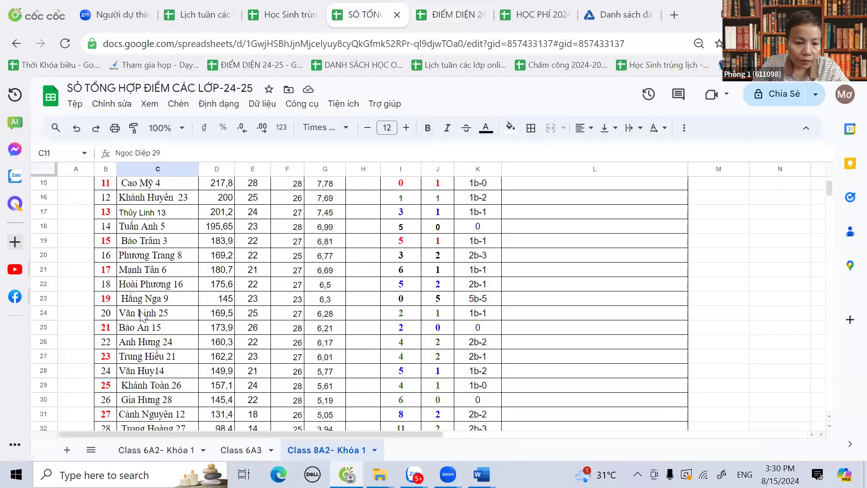
pyautogui.scroll(3, 144, 316)
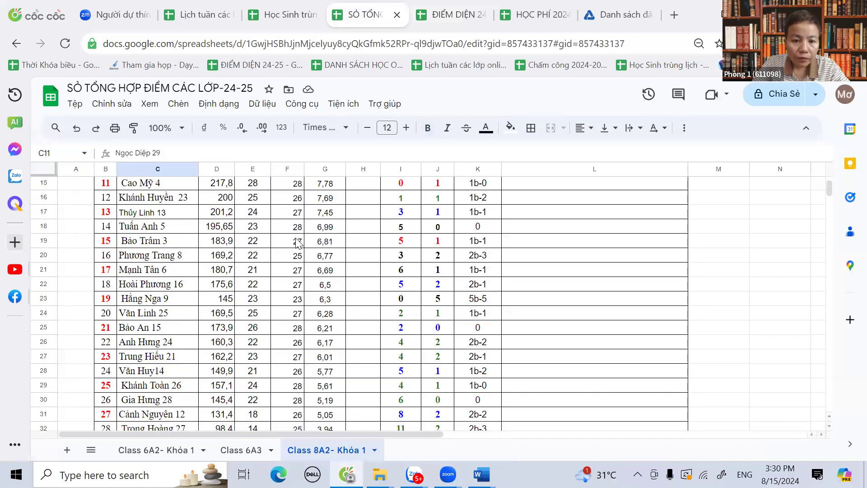
pyautogui.click(473, 244)
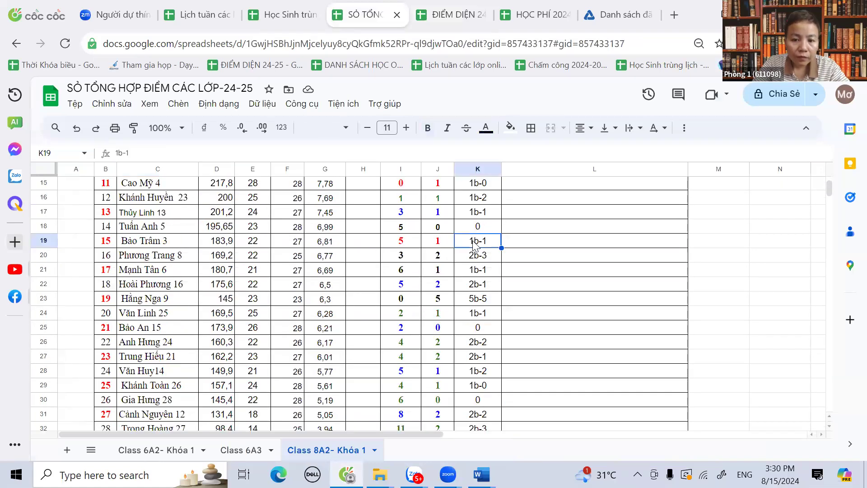
pyautogui.write('2b-2')
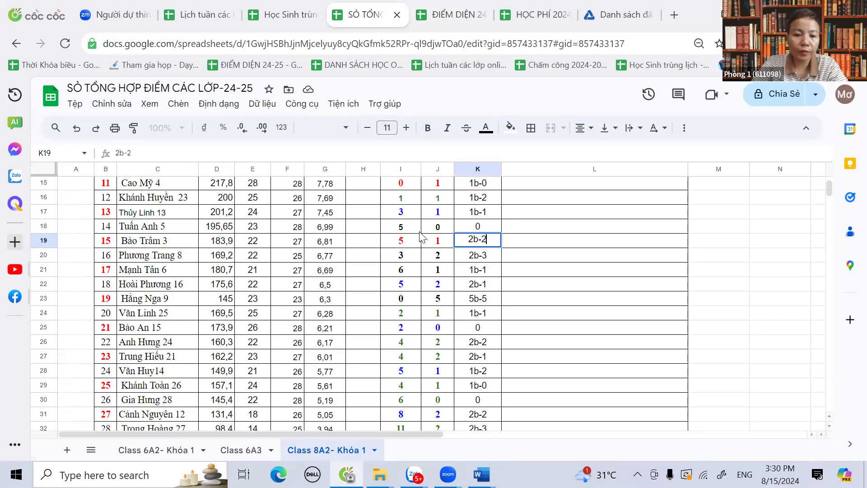
pyautogui.click(299, 246)
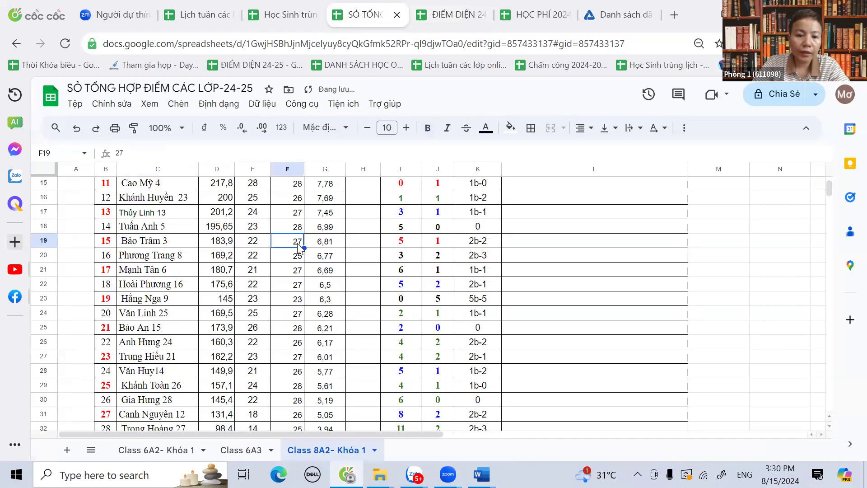
pyautogui.write('26')
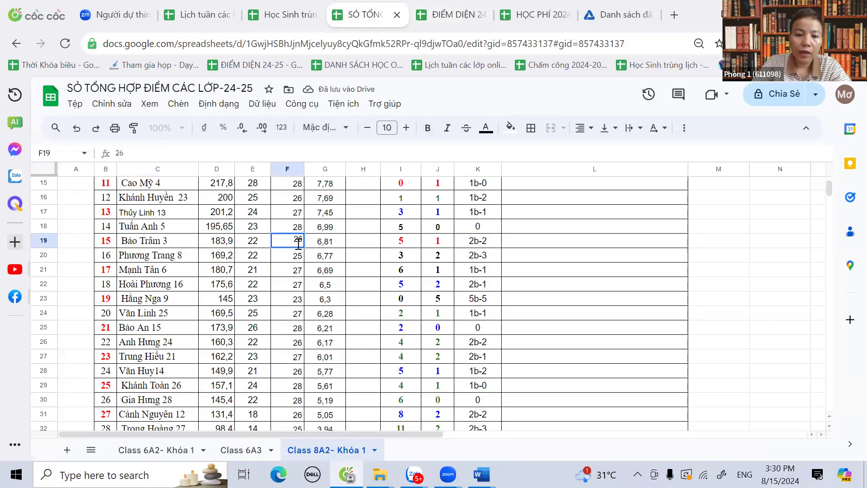
pyautogui.click(407, 245)
pyautogui.write('4')
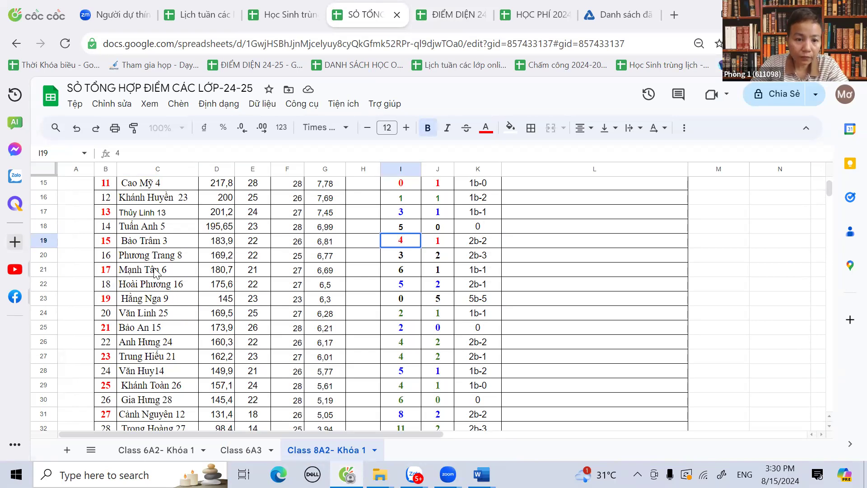
# - Set the ĐBQ average in row 19 to 7,07
pyautogui.click(217, 246)
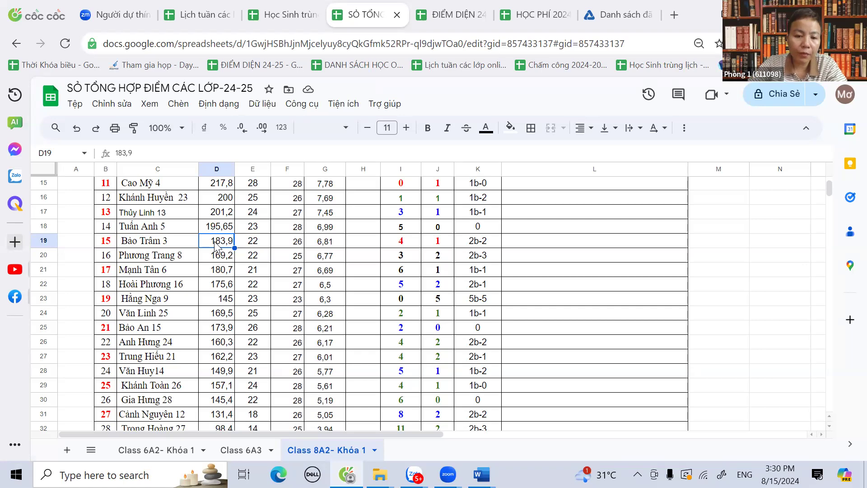
pyautogui.click(327, 245)
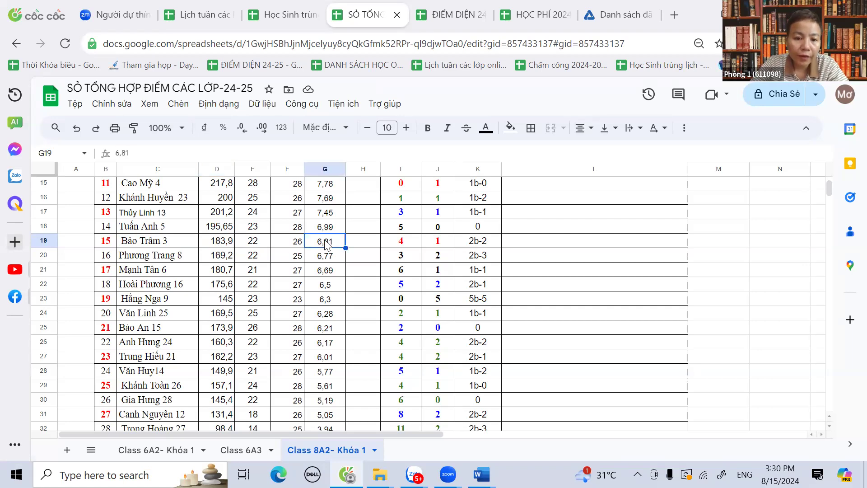
pyautogui.write('7,07')
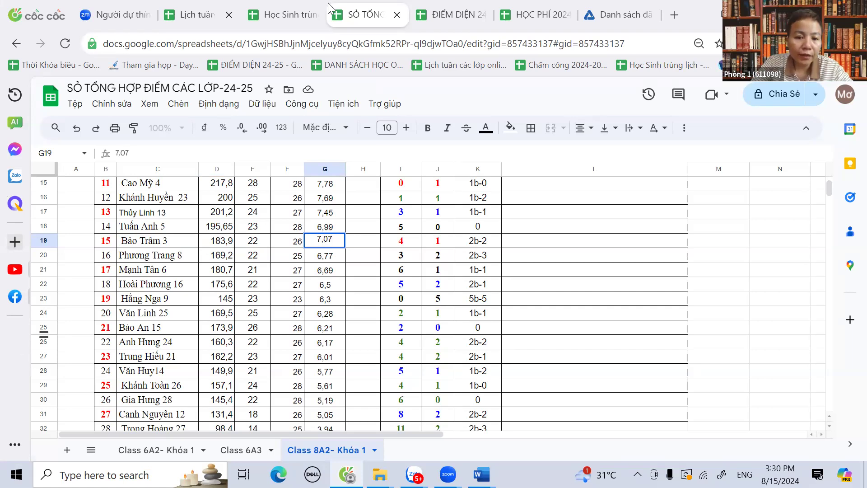
# - Insert a row above row 18 and move the student row with ĐBQ 7,07 into it, ahead of the 6,99 student
pyautogui.click(39, 228)
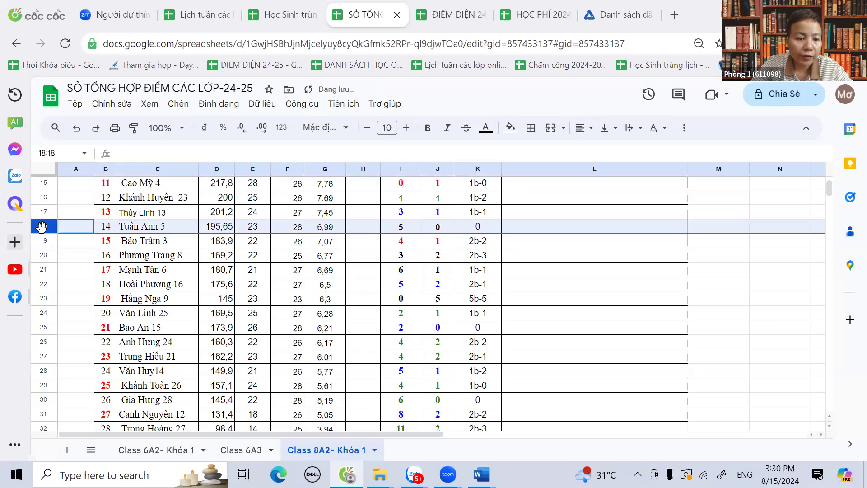
pyautogui.rightClick(42, 228)
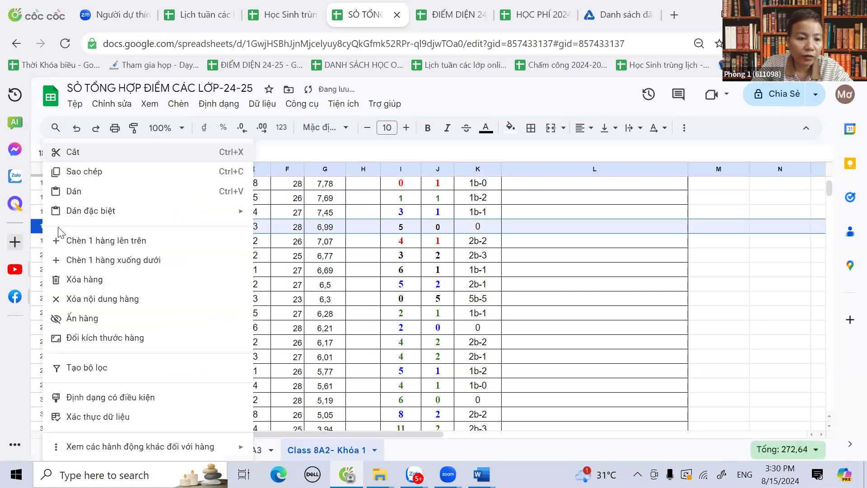
pyautogui.click(90, 240)
pyautogui.click(44, 255)
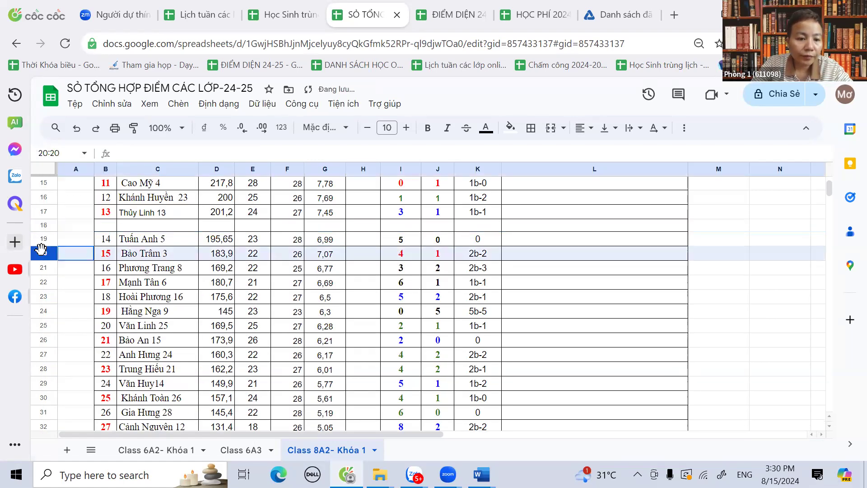
pyautogui.rightClick(44, 255)
pyautogui.click(59, 149)
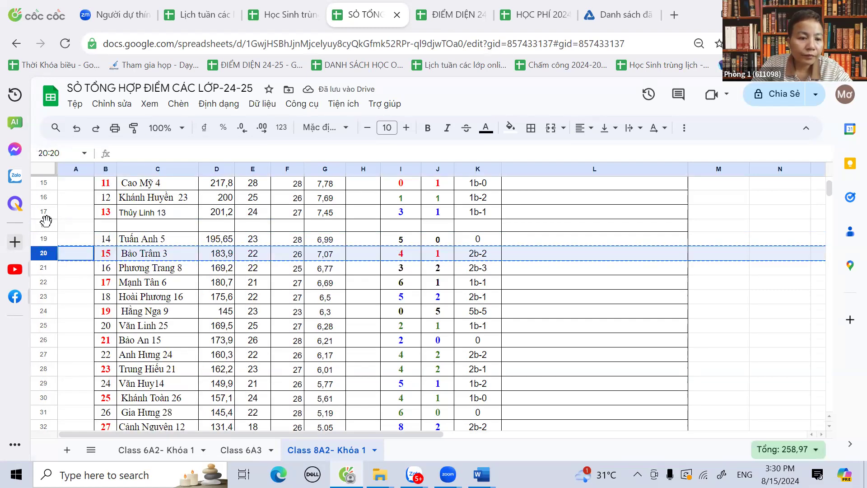
pyautogui.click(46, 221)
pyautogui.hotkey('ctrl', 'v')
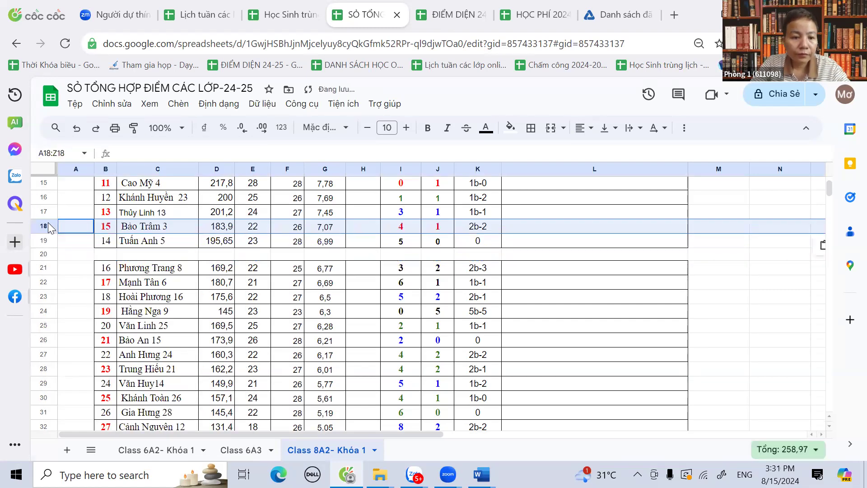
# - Delete the emptied row 20 and renumber the TT column by filling the sequence from B16:B17 down to B19
pyautogui.click(47, 253)
pyautogui.rightClick(47, 253)
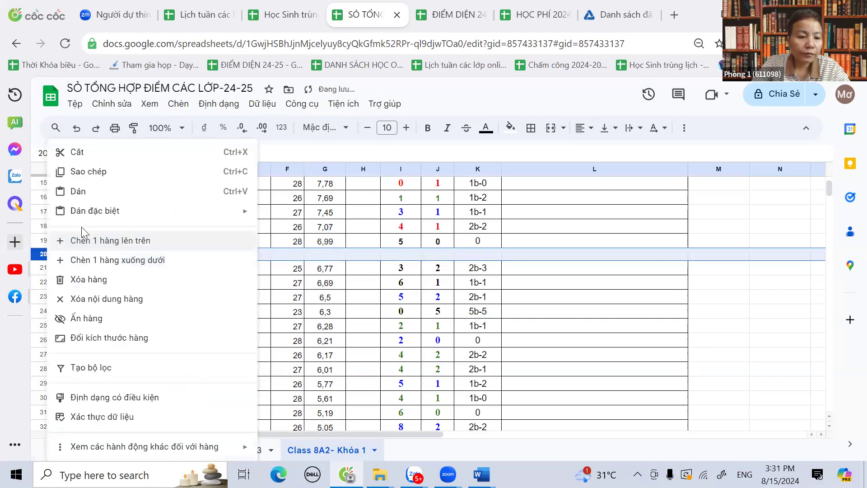
pyautogui.click(85, 281)
pyautogui.moveTo(106, 200); pyautogui.dragTo(113, 240)
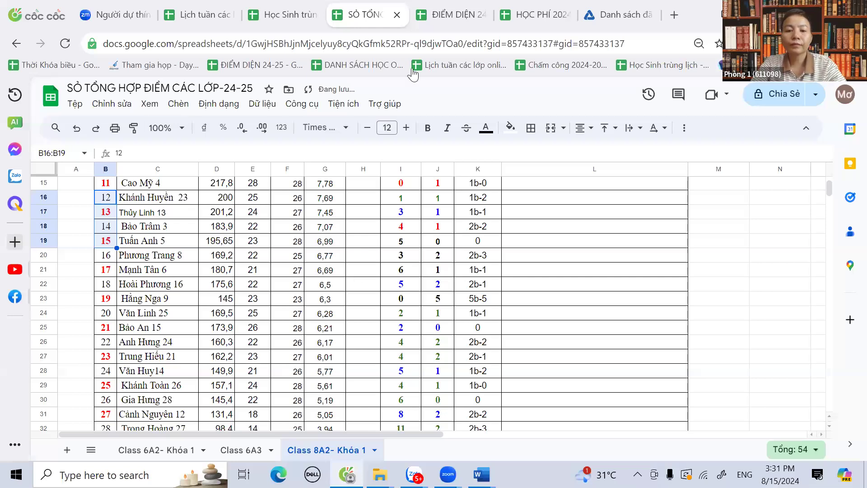
# - Examine the ĐBQ averages, missing work, absences and notes of the three highest-ranked students in rows 5 to 7
pyautogui.scroll(5, 472, 226)
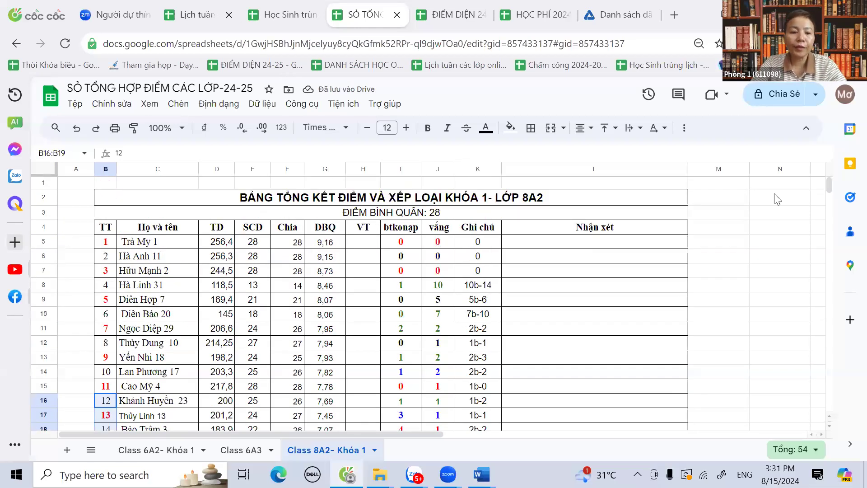
pyautogui.moveTo(404, 246); pyautogui.dragTo(497, 278)
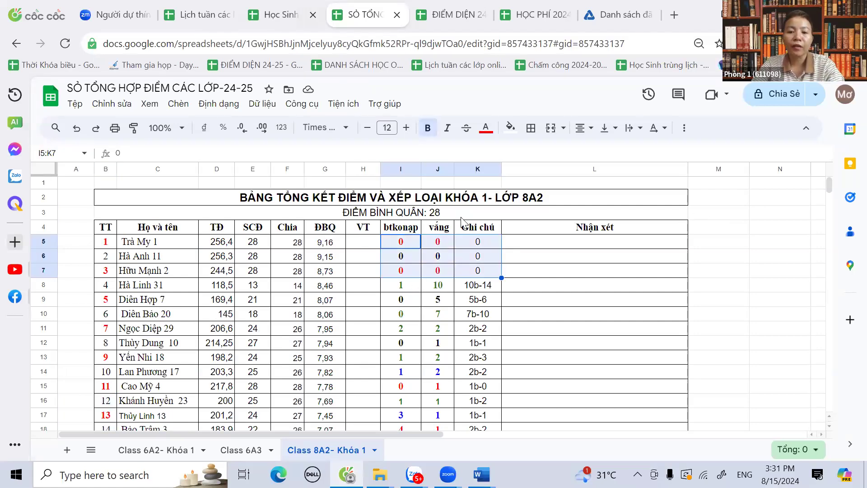
pyautogui.click(439, 245)
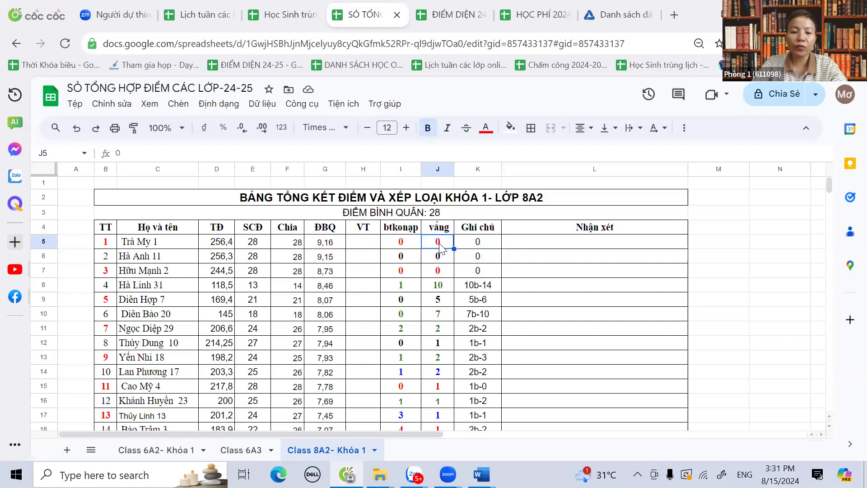
pyautogui.click(157, 247)
pyautogui.click(147, 260)
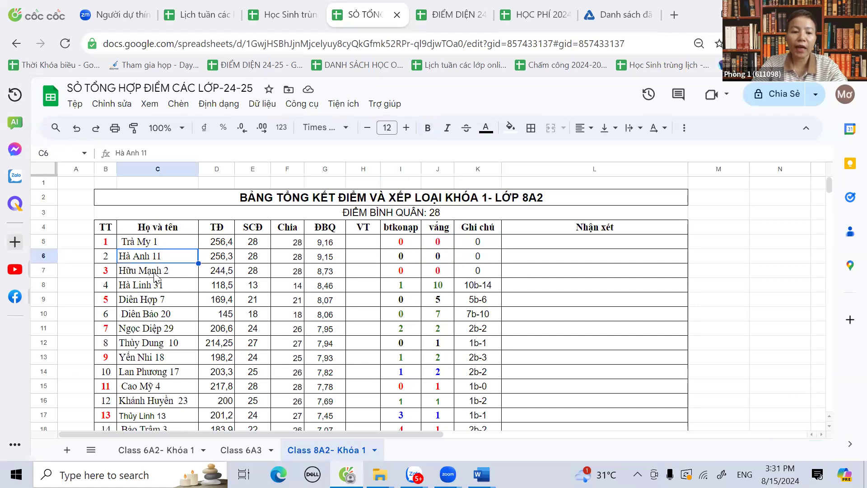
pyautogui.click(158, 274)
pyautogui.moveTo(431, 244); pyautogui.dragTo(403, 272)
pyautogui.click(404, 245)
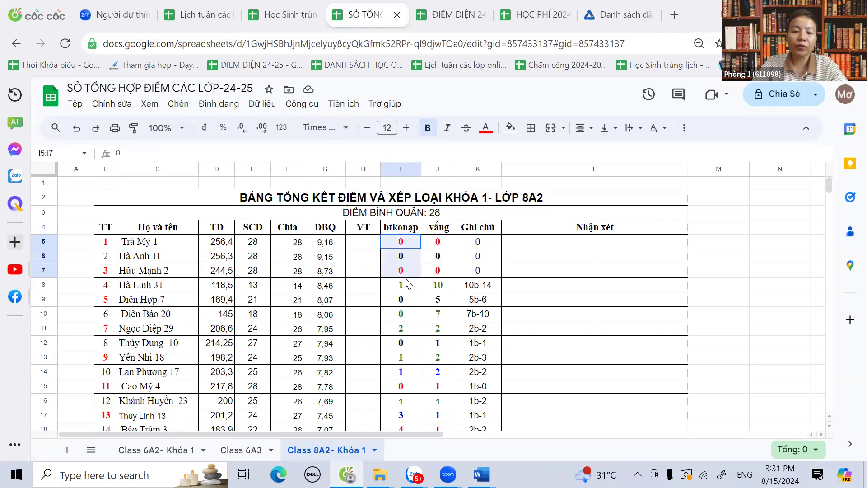
pyautogui.click(325, 243)
pyautogui.click(330, 258)
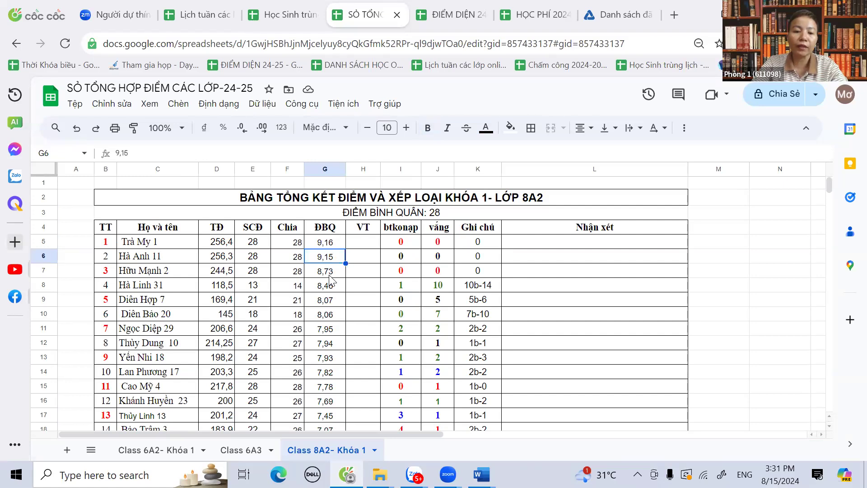
# - Enter the remark "Xuất sắc, vị thứ 1, Vắng: 0, Nạp BT: đủ" under Nhận xét in L5
pyautogui.click(522, 246)
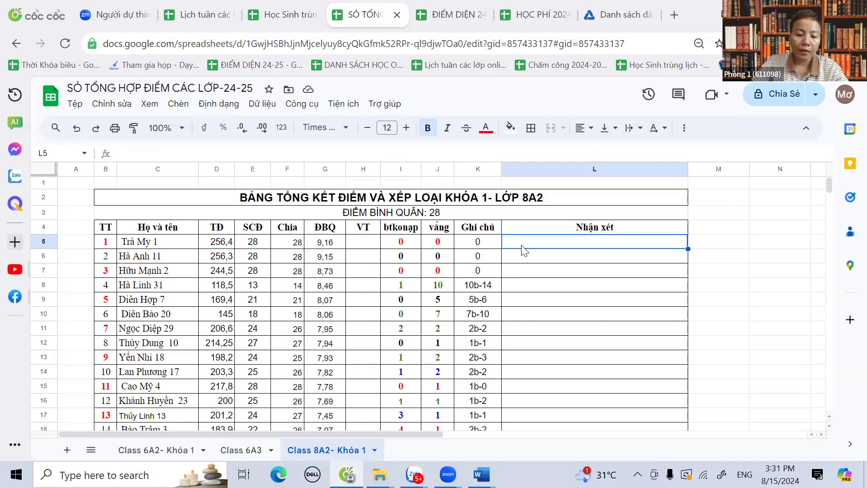
pyautogui.write('Xuất sắc,')
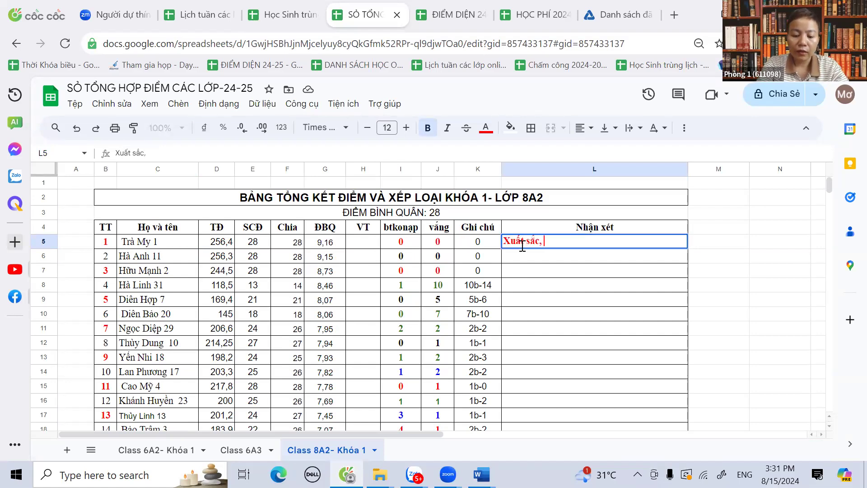
pyautogui.write(' vị thu')
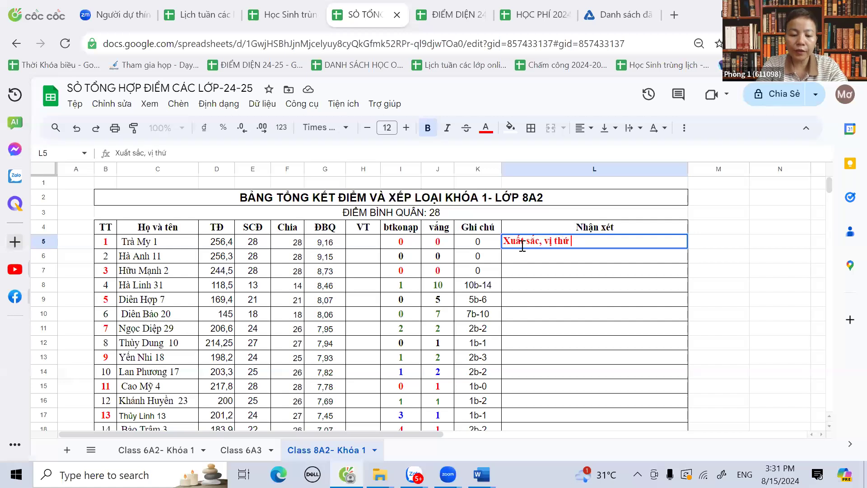
pyautogui.write(' 1, Văng')
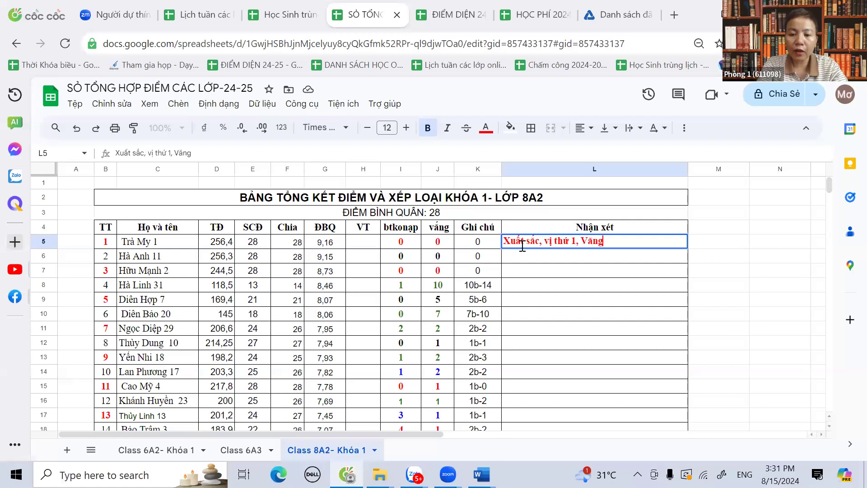
pyautogui.write(': 0')
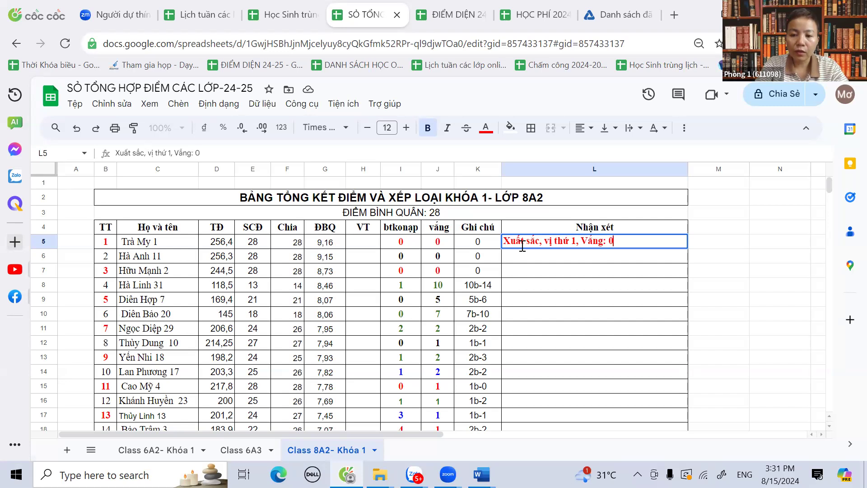
pyautogui.write(', Nap')
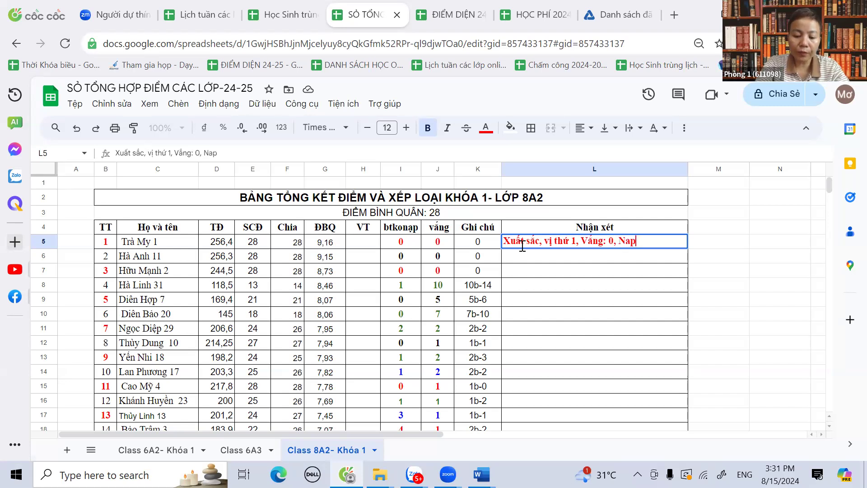
pyautogui.write(' BT')
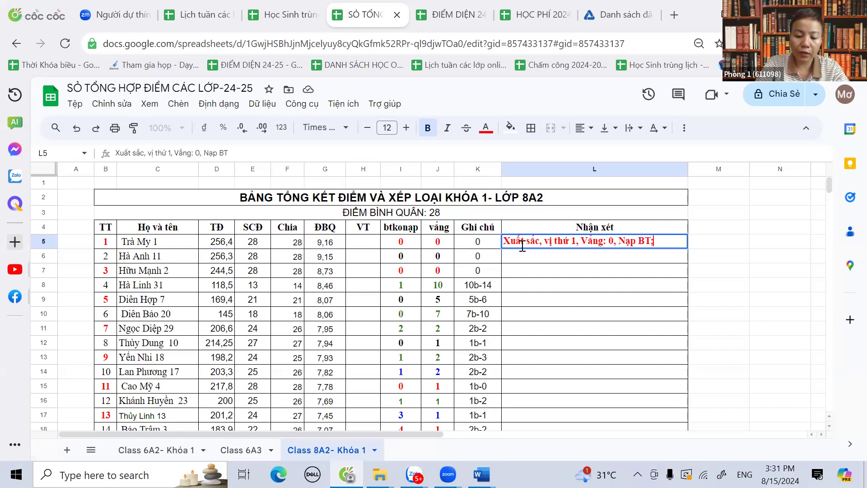
pyautogui.write(': đủ')
pyautogui.press('Return')
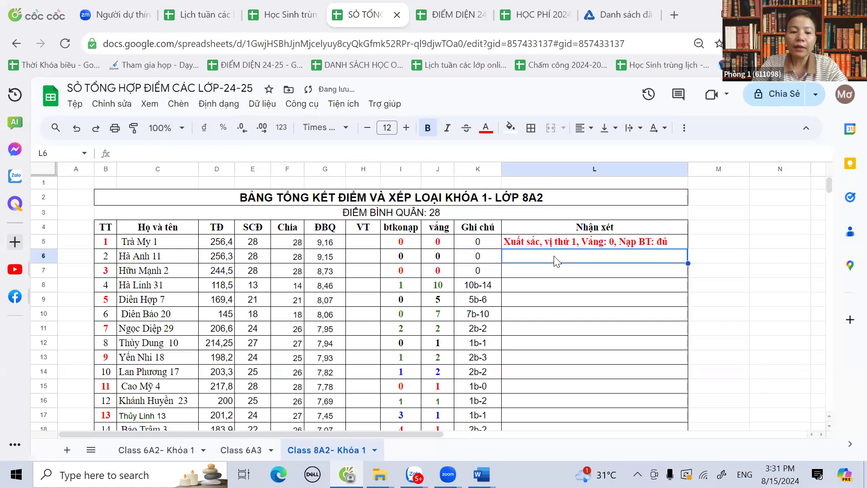
# - Fill the first student's remark down to L6 and change its rank to "vị thứ 2"
pyautogui.click(604, 244)
pyautogui.moveTo(686, 250); pyautogui.dragTo(686, 260)
pyautogui.click(575, 257)
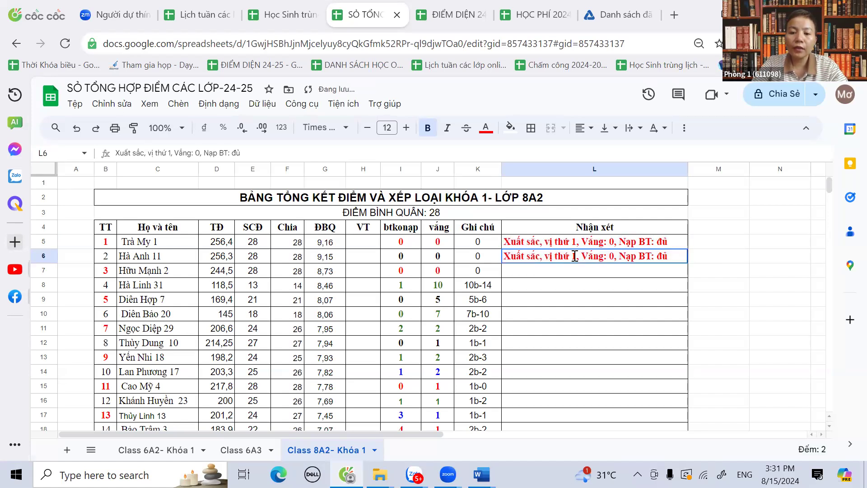
pyautogui.doubleClick(575, 256)
pyautogui.press('BackSpace')
pyautogui.write('2')
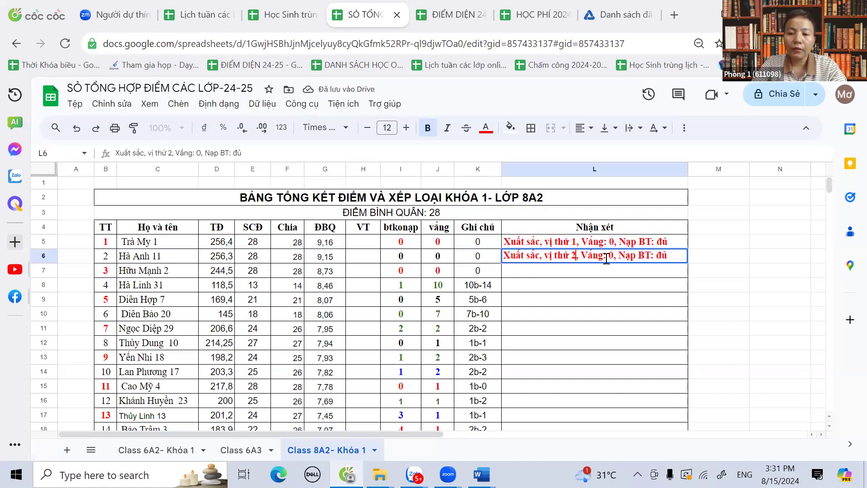
pyautogui.click(617, 274)
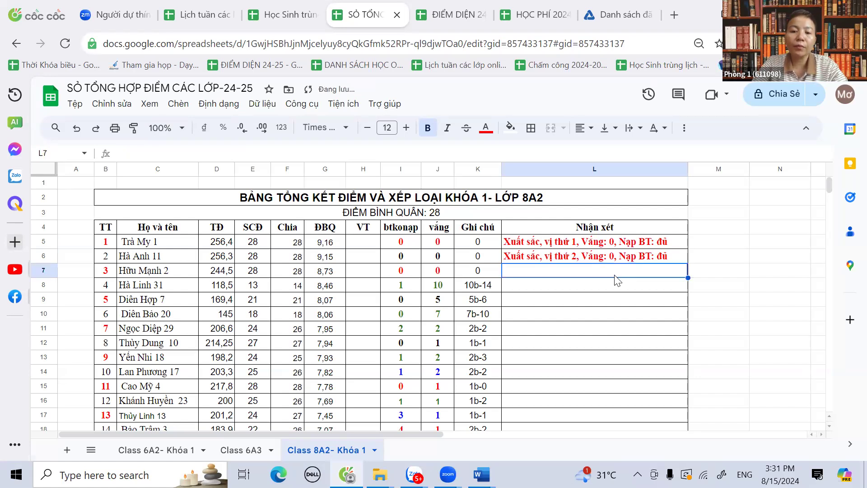
# - Fill the remark from L6 down to L7 and change its rank text to "vị thức3"
pyautogui.click(630, 258)
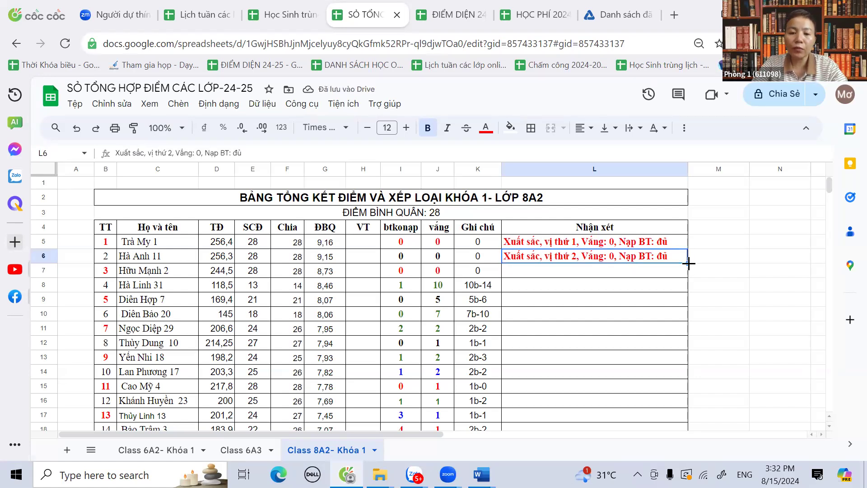
pyautogui.moveTo(689, 264); pyautogui.dragTo(689, 273)
pyautogui.doubleClick(565, 275)
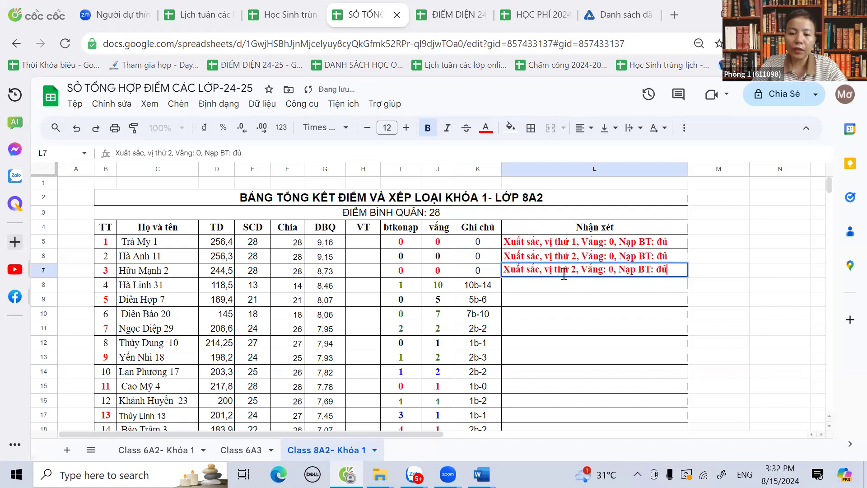
pyautogui.moveTo(570, 270); pyautogui.dragTo(574, 270)
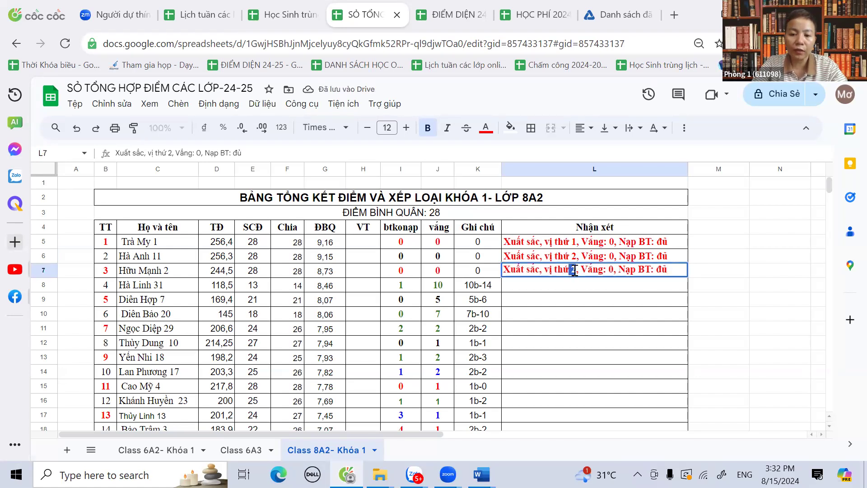
pyautogui.write('3')
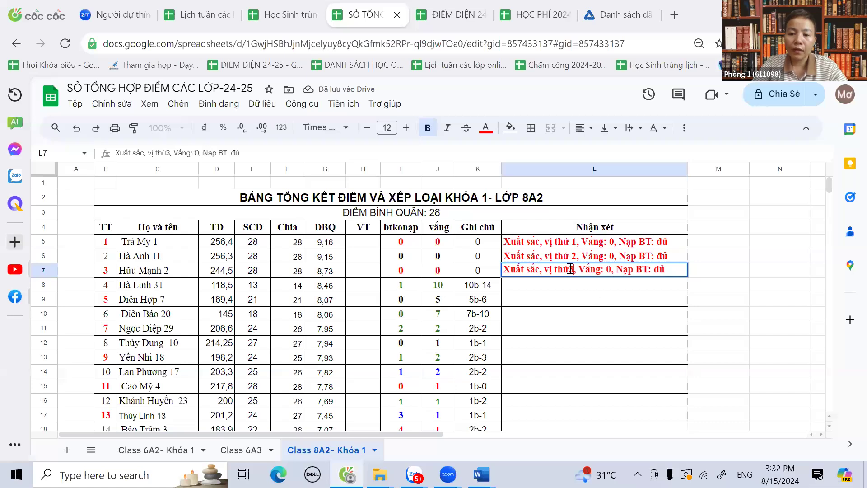
pyautogui.write('c')
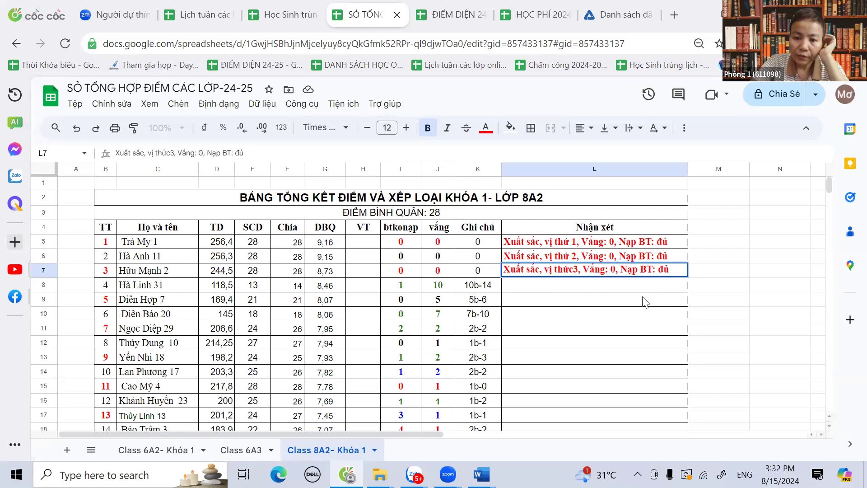
pyautogui.click(411, 289)
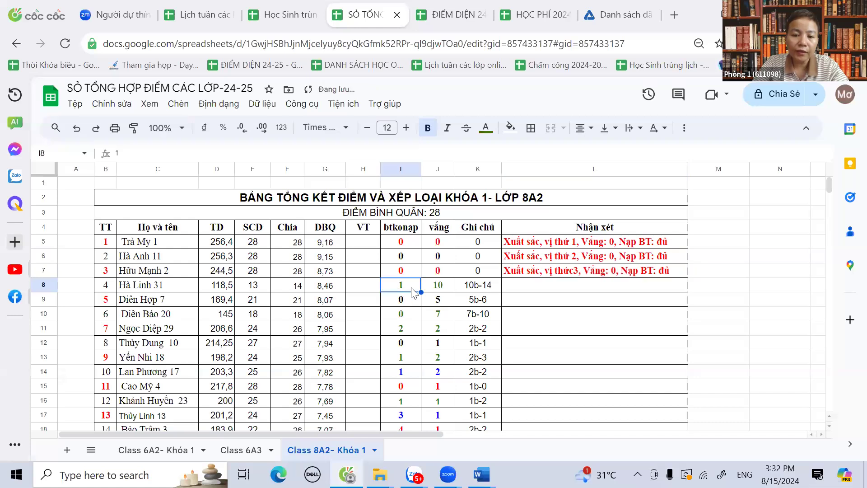
# - Compare the btkonạp and vắng entries of the students in rows 8 to 10
pyautogui.click(397, 305)
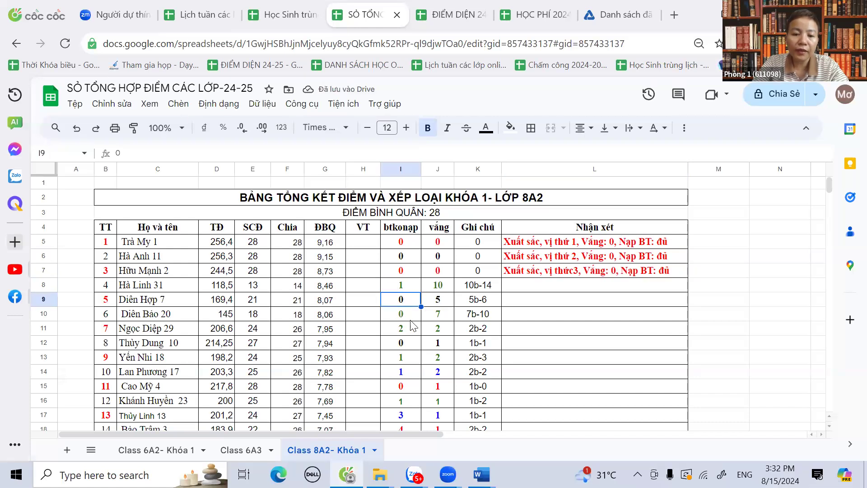
pyautogui.click(409, 318)
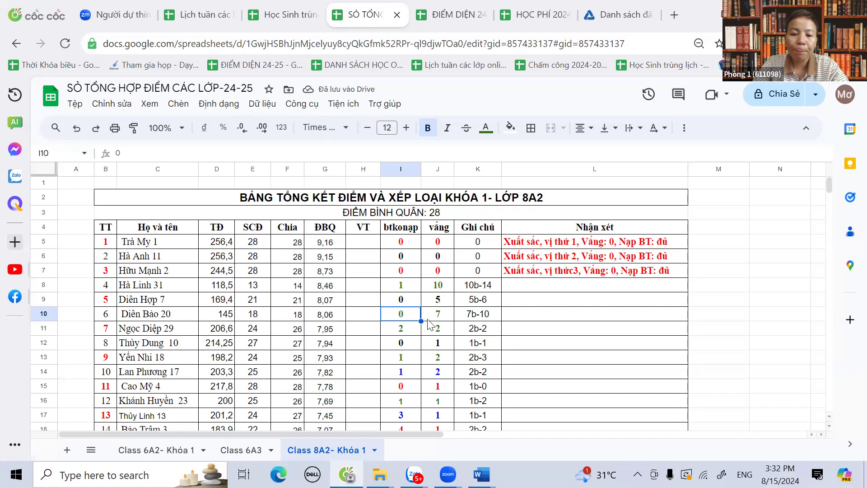
pyautogui.click(441, 290)
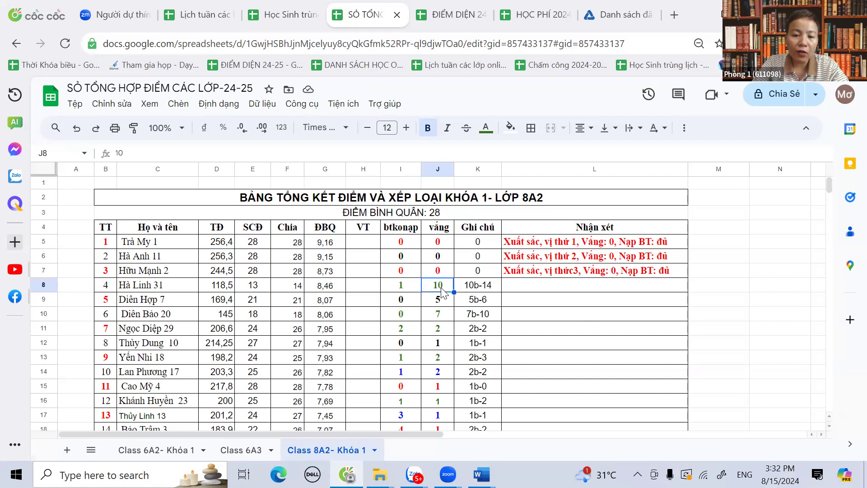
pyautogui.click(403, 289)
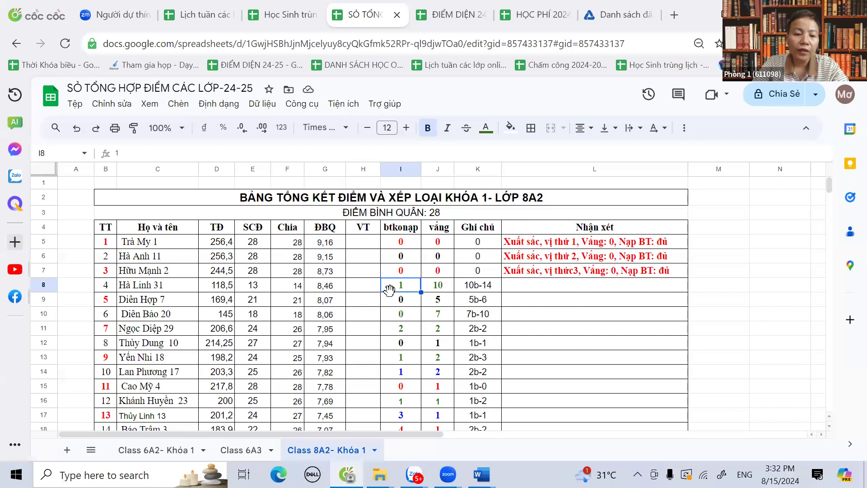
pyautogui.click(436, 286)
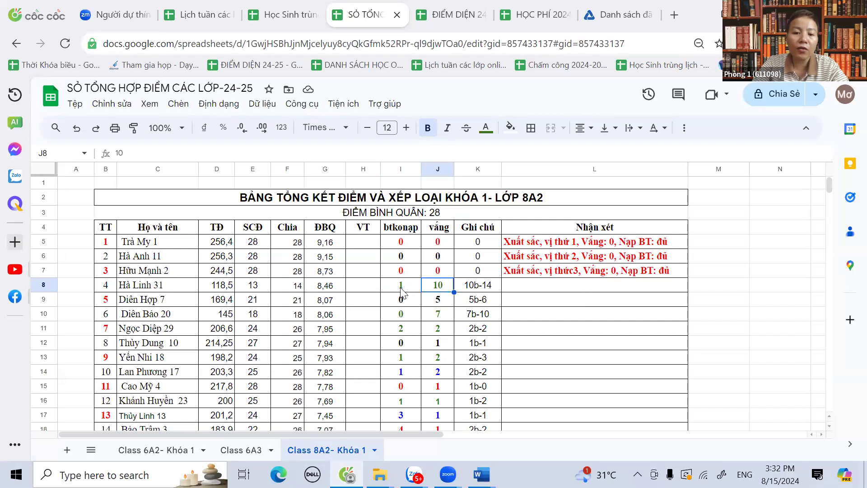
# - Check the btkonạp and vắng entries of the students in rows 8 to 11 of the summary table
pyautogui.click(402, 289)
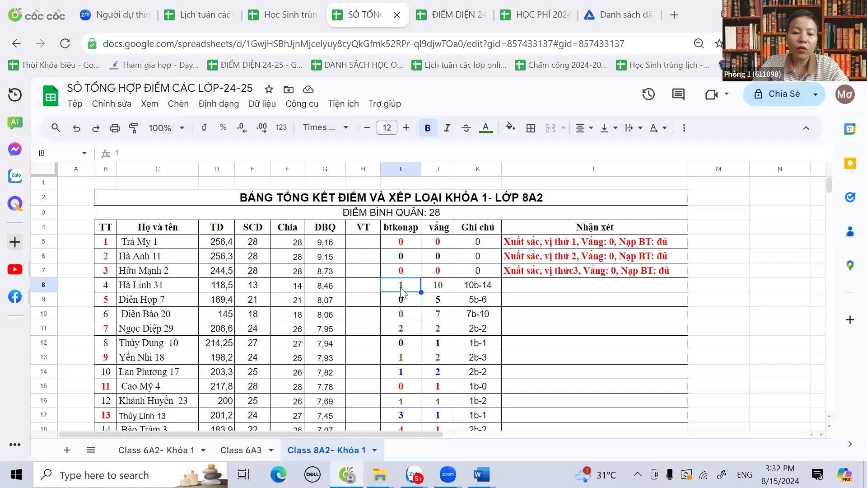
pyautogui.click(440, 307)
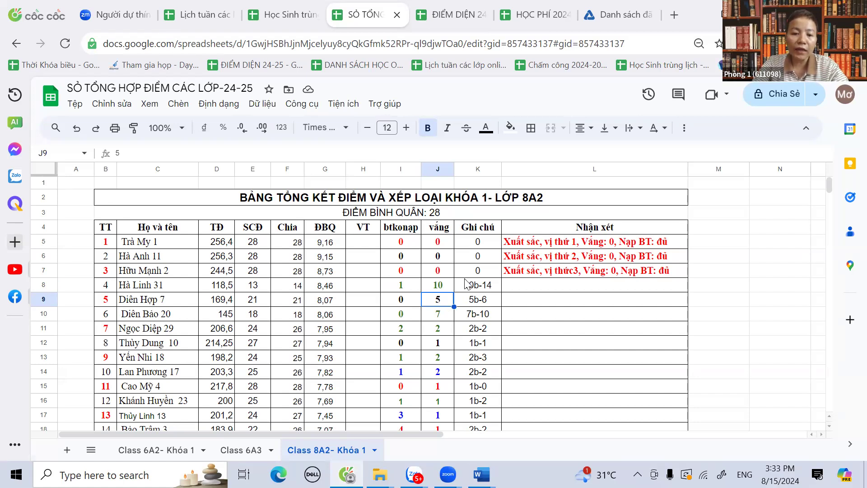
pyautogui.click(438, 319)
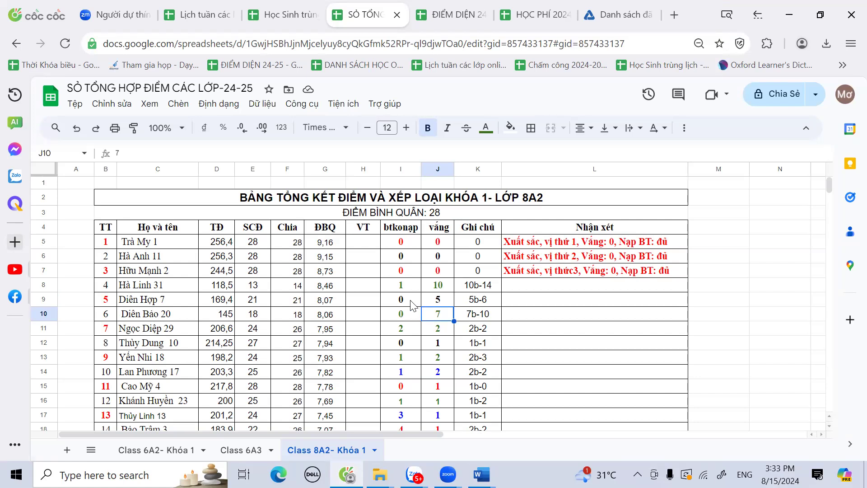
pyautogui.click(437, 334)
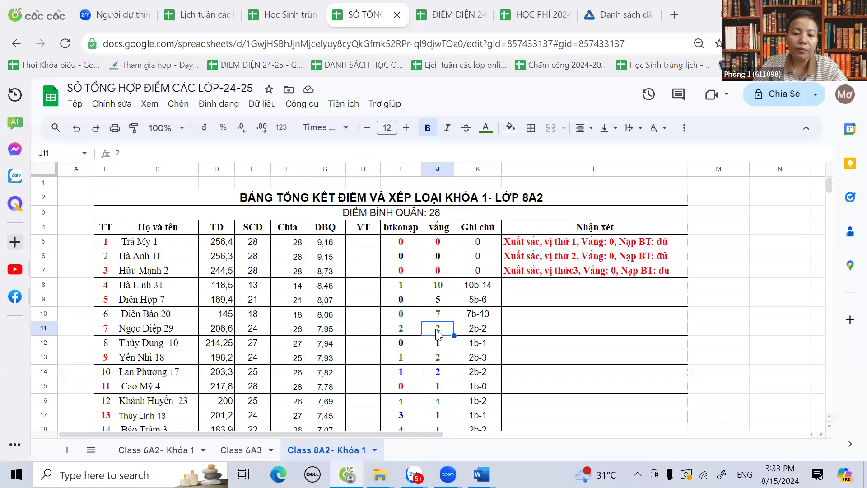
pyautogui.click(403, 334)
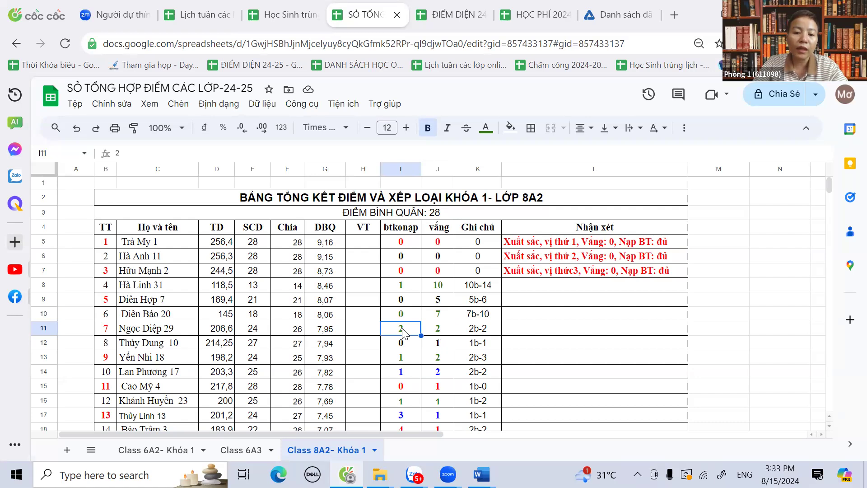
pyautogui.click(406, 299)
pyautogui.click(407, 315)
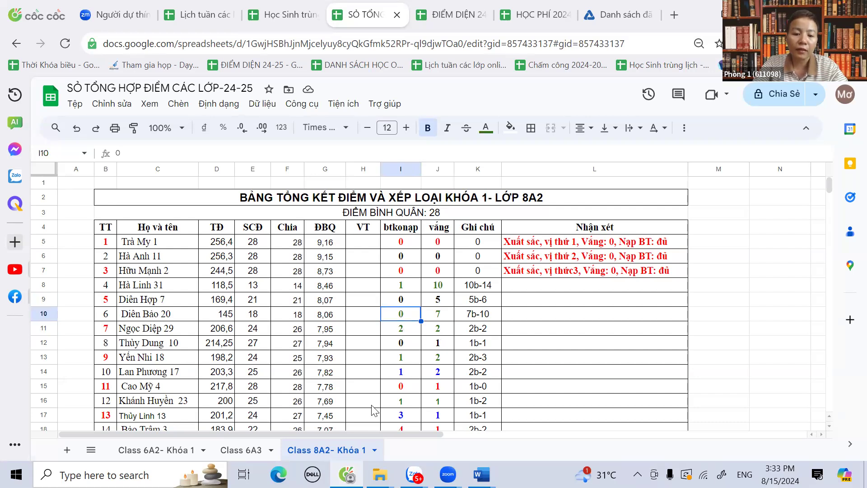
pyautogui.click(438, 317)
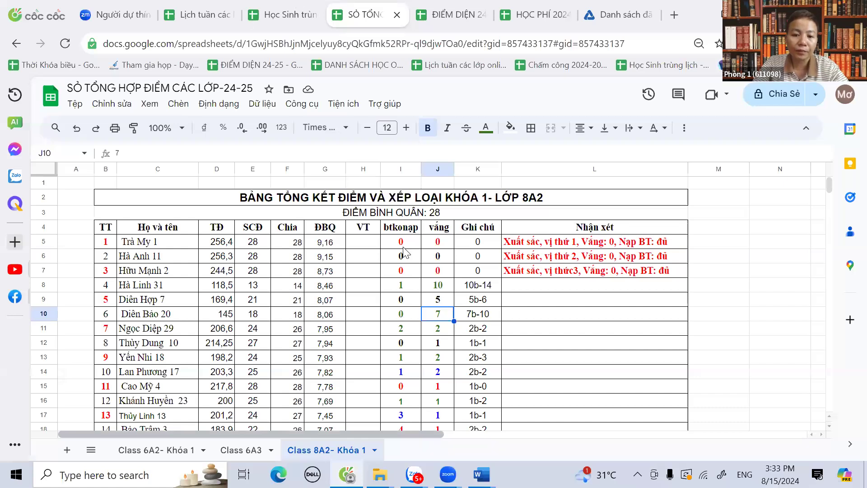
pyautogui.click(163, 299)
pyautogui.click(156, 314)
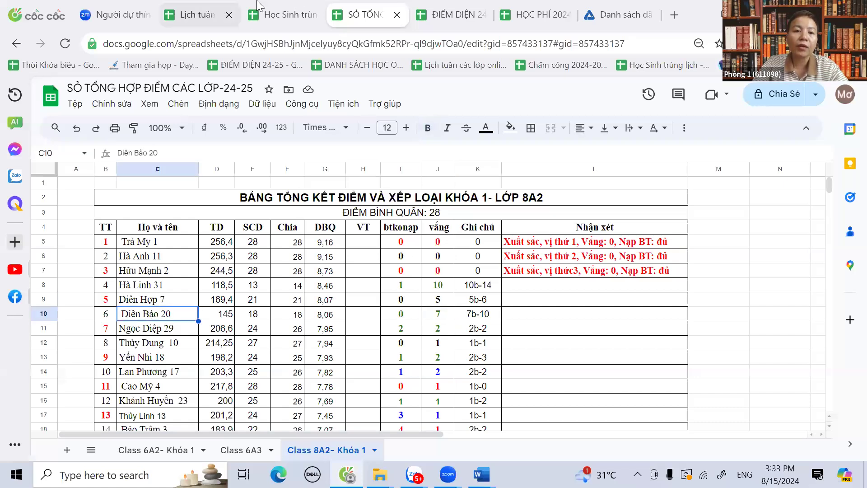
# - Examine the marks and absences in the 8A2-k1 attendance spreadsheet, especially those of the student in row 11
pyautogui.click(450, 10)
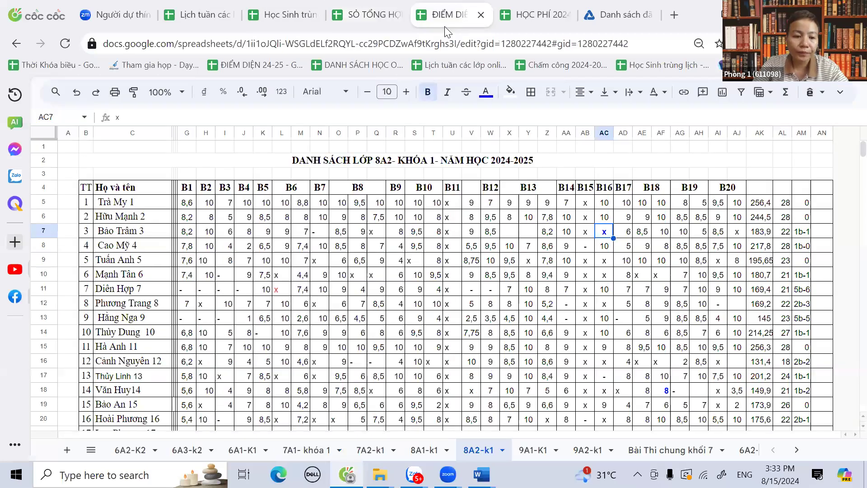
pyautogui.click(186, 291)
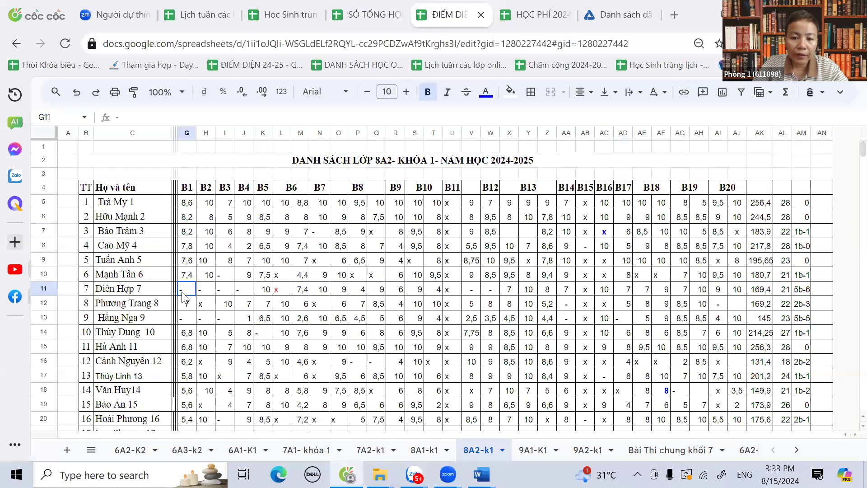
pyautogui.moveTo(186, 294); pyautogui.dragTo(239, 292)
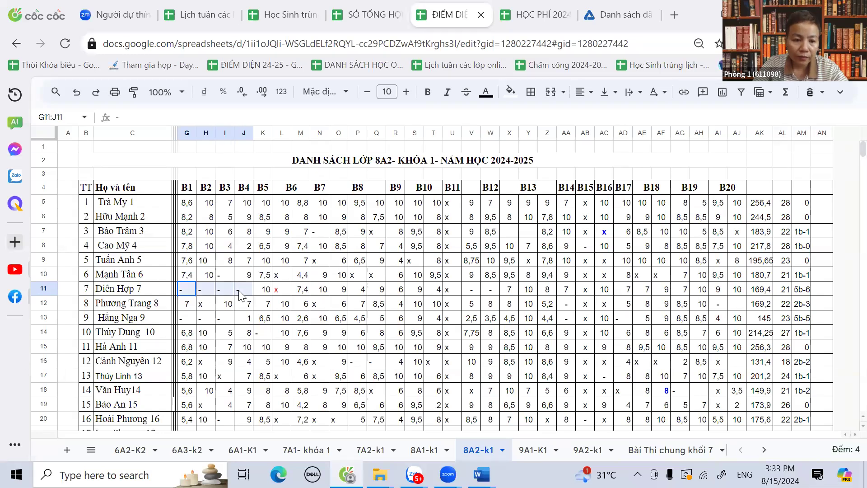
pyautogui.scroll(-3, 240, 295)
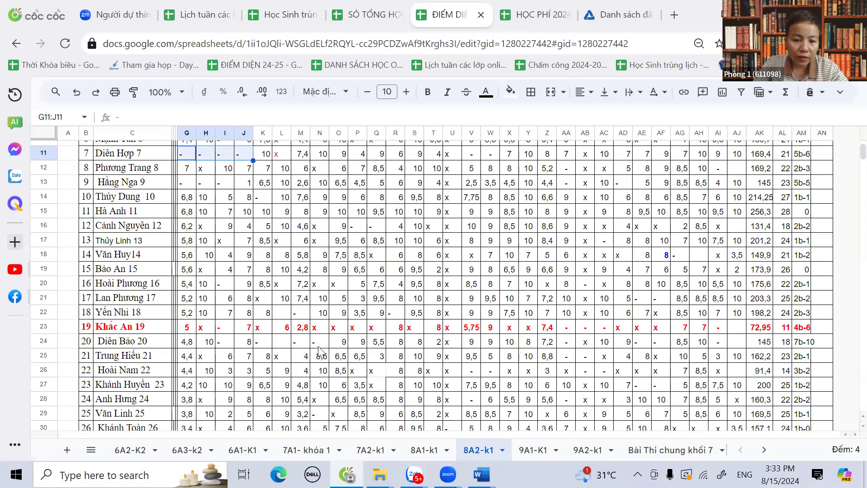
pyautogui.scroll(3, 250, 235)
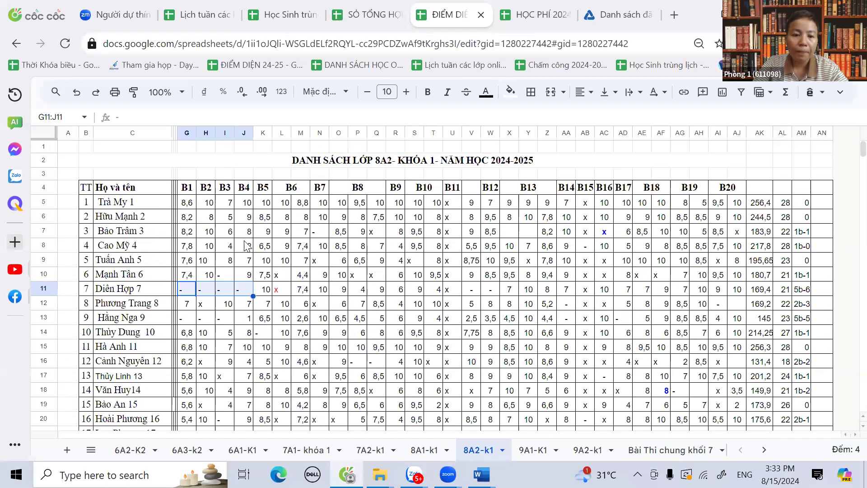
pyautogui.click(489, 292)
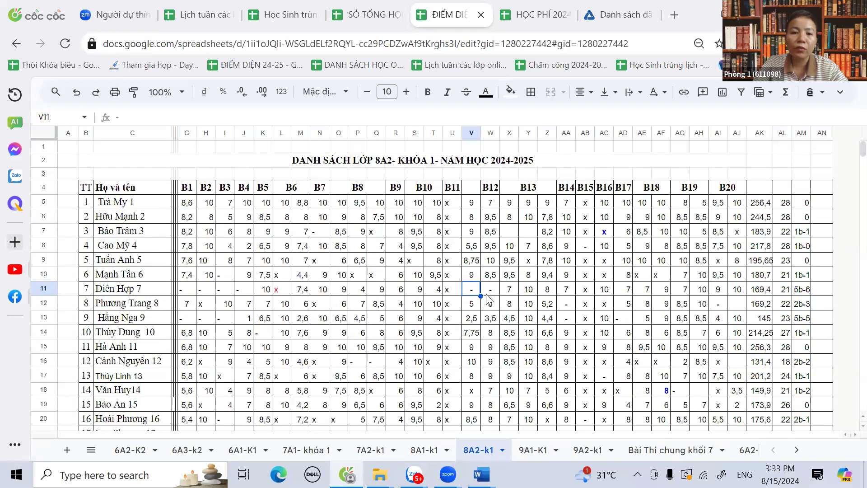
pyautogui.scroll(-3, 339, 366)
pyautogui.scroll(-5, 339, 366)
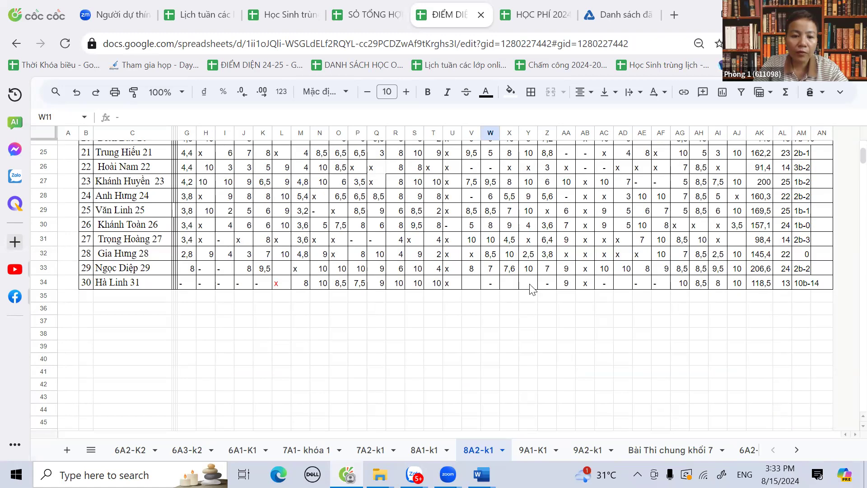
pyautogui.scroll(8, 417, 289)
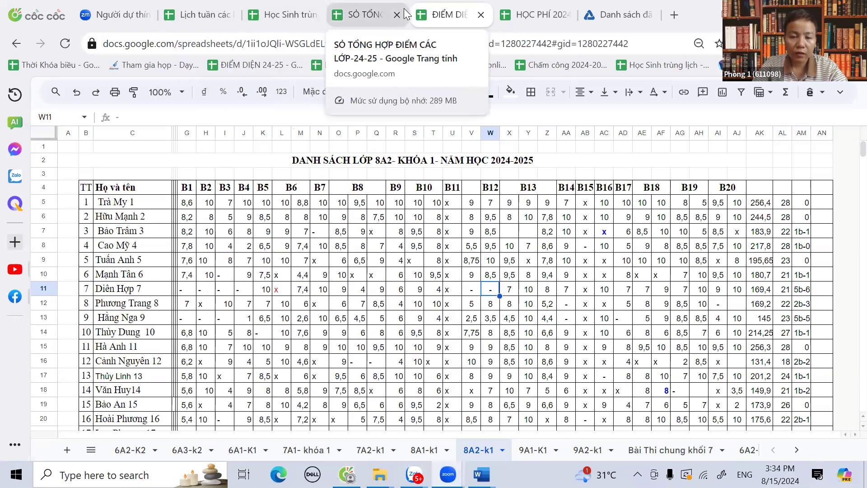
# - Return to the class 8A2 summary spreadsheet and compare the absence and homework entries in rows 9 and 12
pyautogui.click(361, 17)
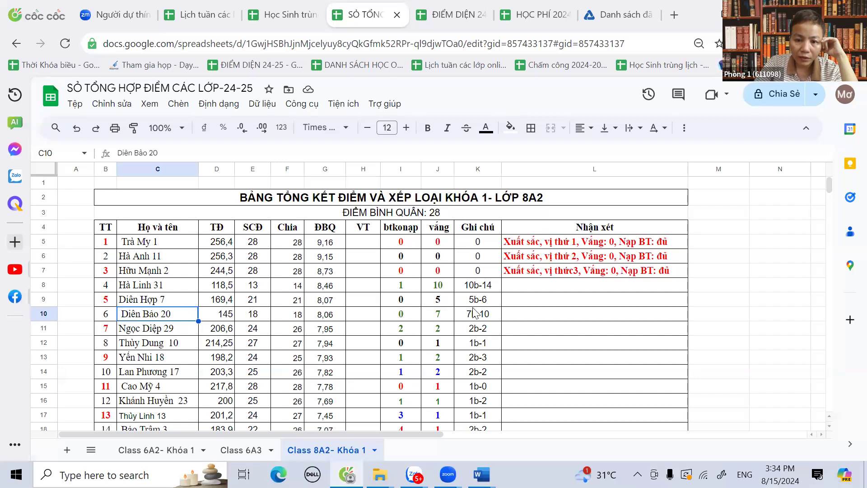
pyautogui.click(437, 300)
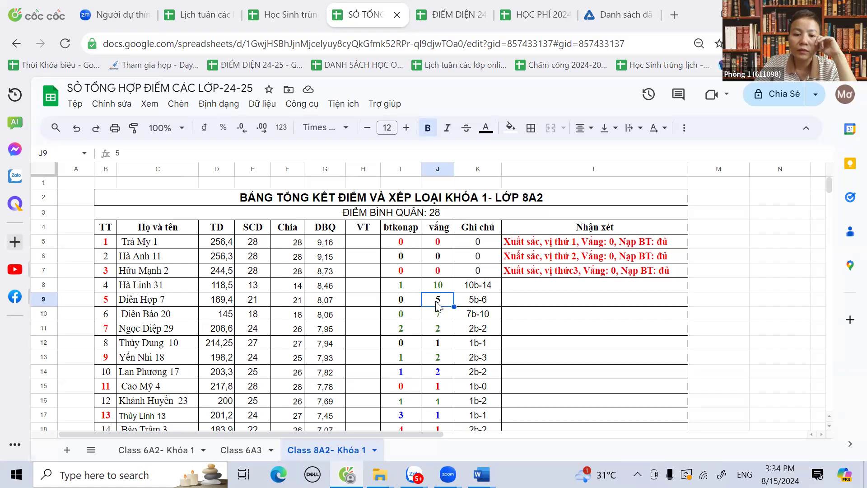
pyautogui.click(405, 304)
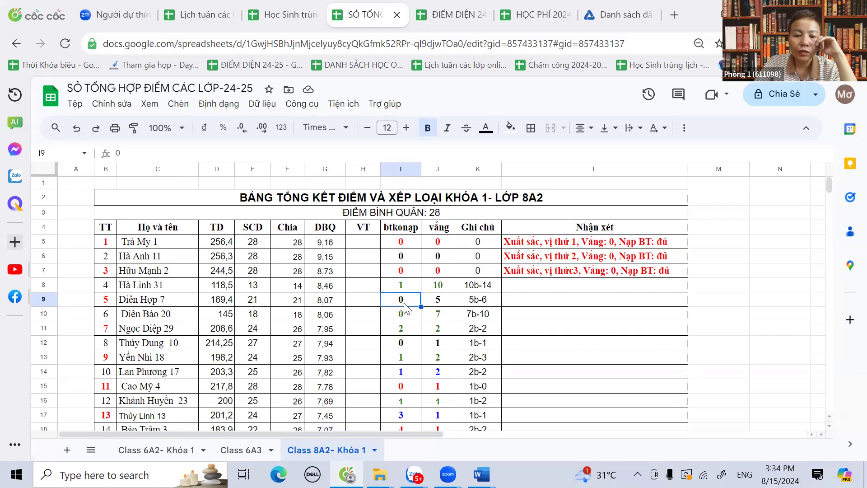
pyautogui.click(404, 347)
pyautogui.click(470, 346)
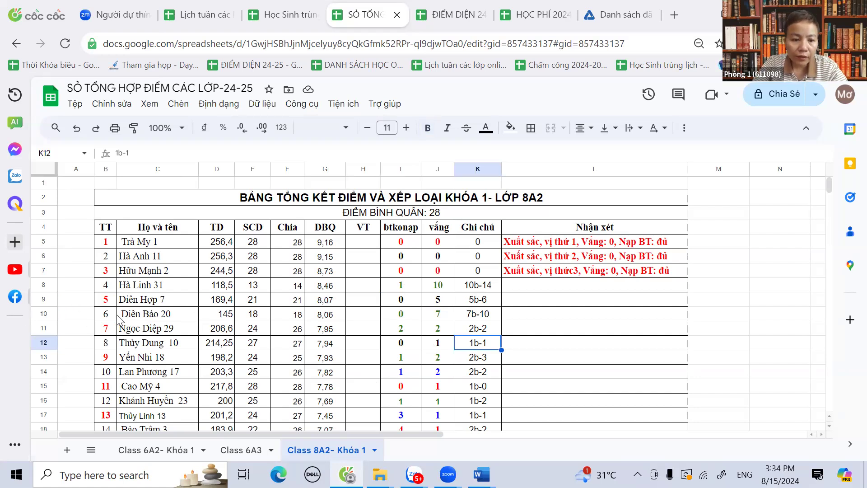
# - Insert an empty row above row 8 in the class 8A2 summary table
pyautogui.click(41, 298)
pyautogui.rightClick(42, 298)
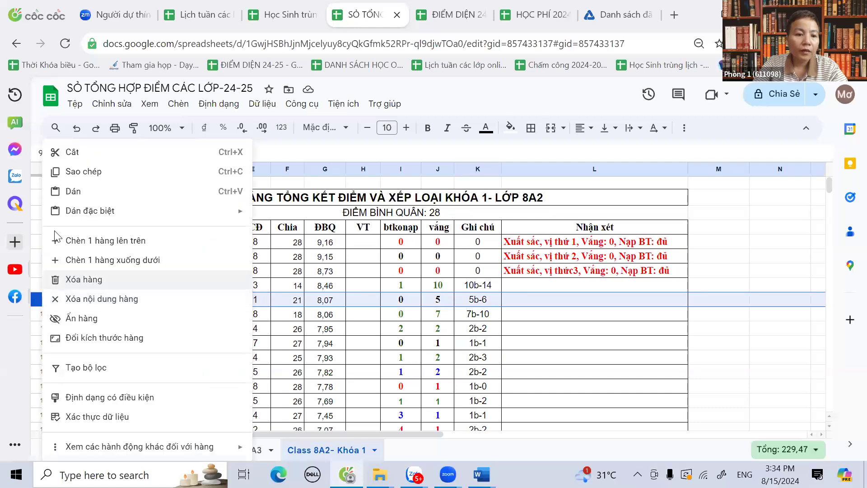
pyautogui.click(68, 152)
pyautogui.click(50, 286)
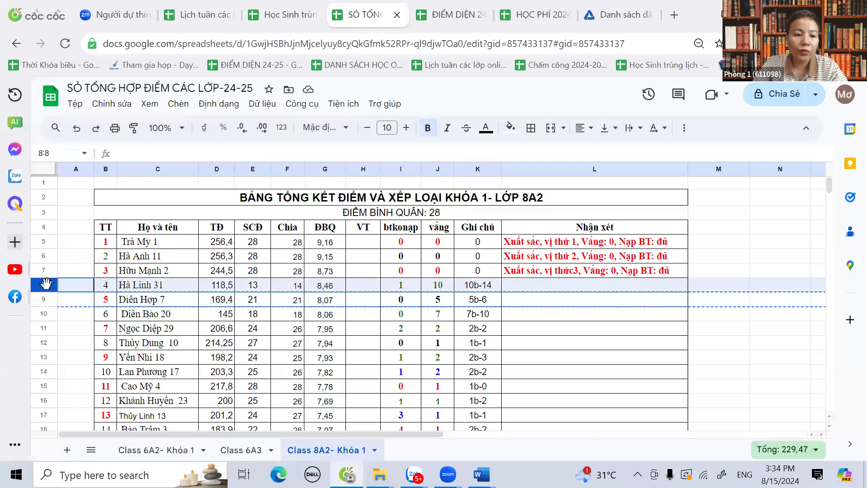
pyautogui.rightClick(53, 290)
pyautogui.click(103, 233)
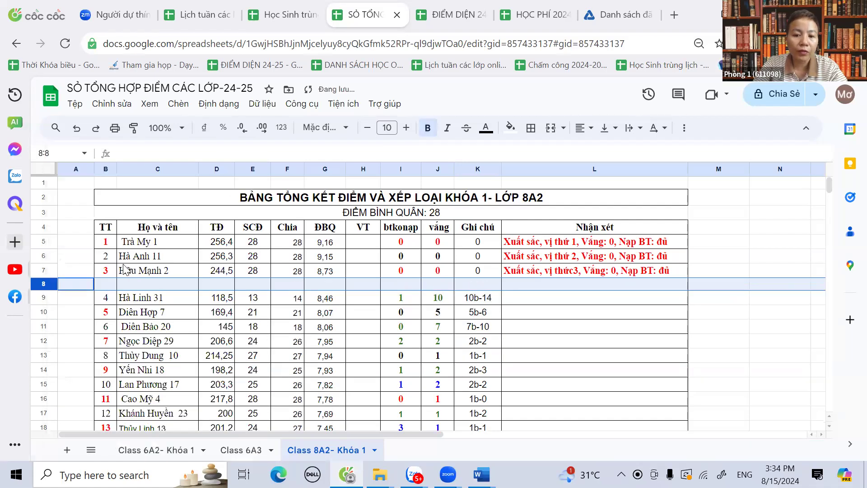
pyautogui.click(142, 285)
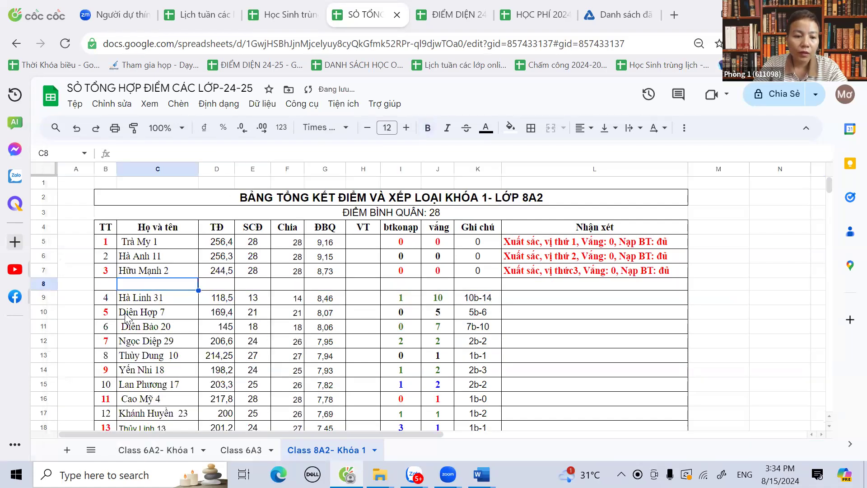
# - Move the student record in row 10 to the empty row 8
pyautogui.rightClick(45, 312)
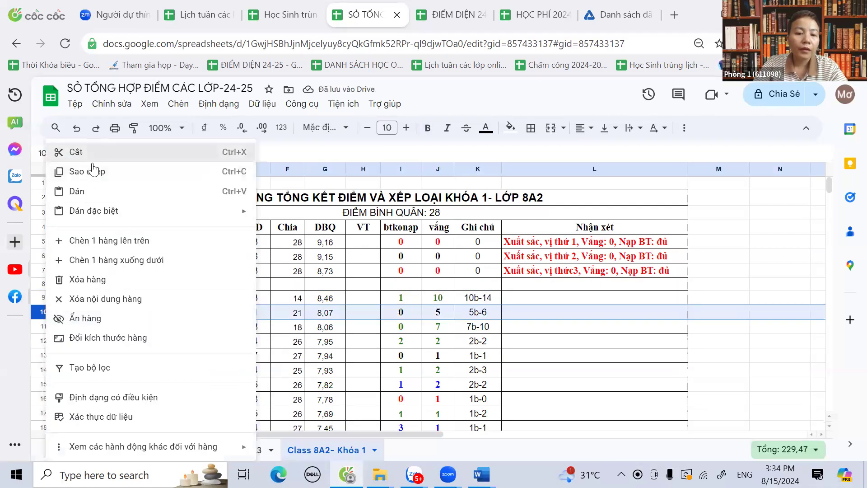
pyautogui.click(82, 151)
pyautogui.click(48, 283)
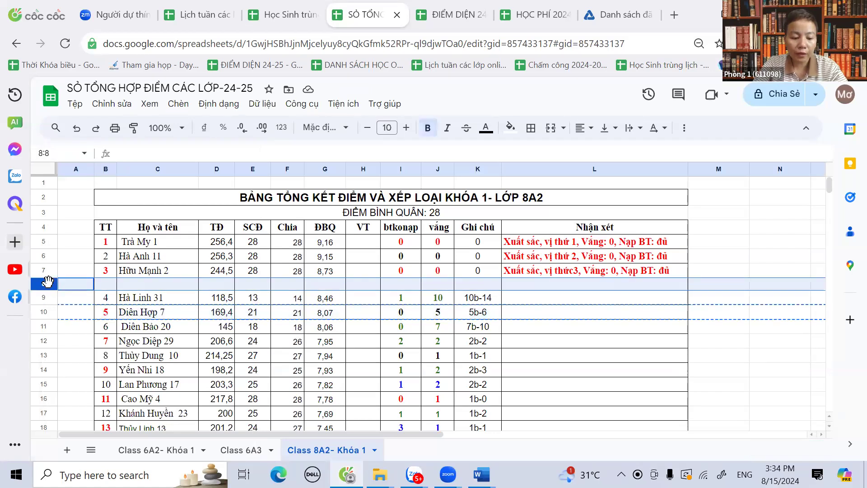
pyautogui.hotkey('ctrl', 'v')
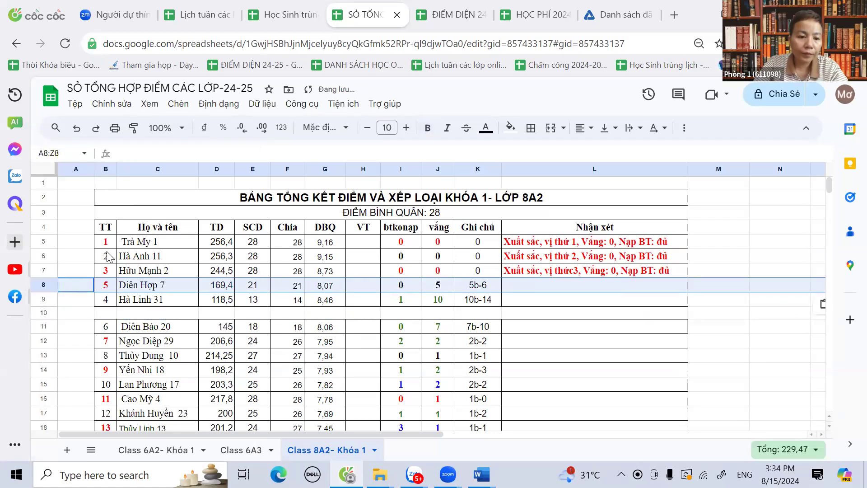
# - Continue the TT numbering from B5:B6 down to B9 and delete the empty row 10
pyautogui.moveTo(106, 242); pyautogui.dragTo(109, 302)
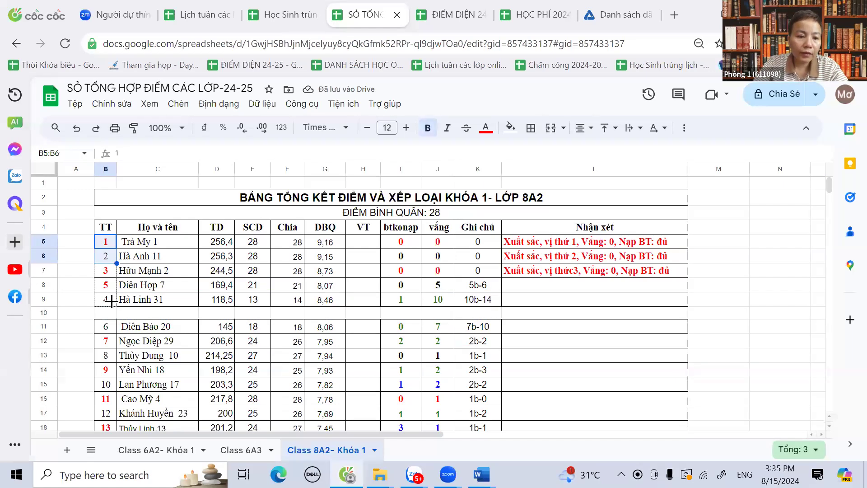
pyautogui.click(44, 312)
pyautogui.rightClick(45, 312)
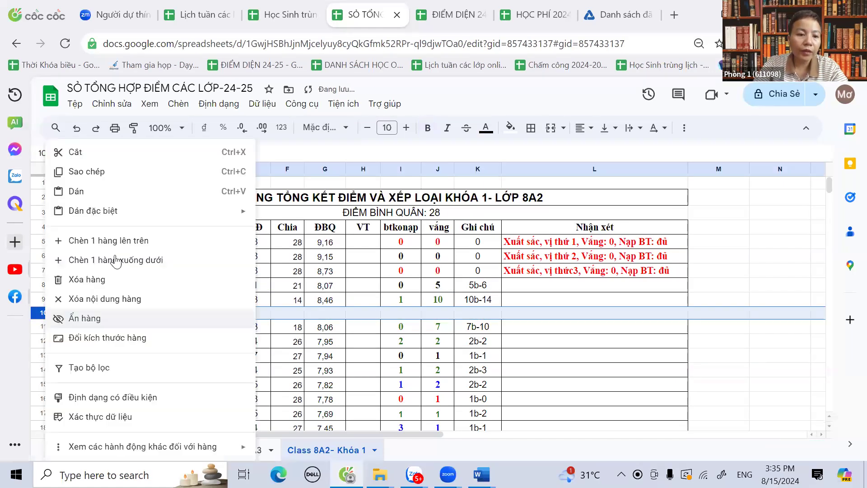
pyautogui.click(96, 281)
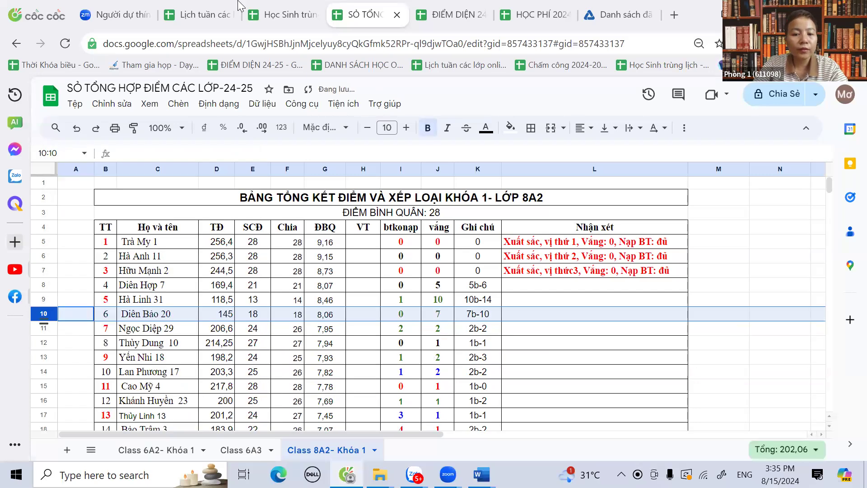
# - Copy the Nhận xét remark from L7 into L8 and edit it to read "Xuất sắc, vị thức4, Vắng: 5, Nạp BT: đủ"
pyautogui.click(559, 343)
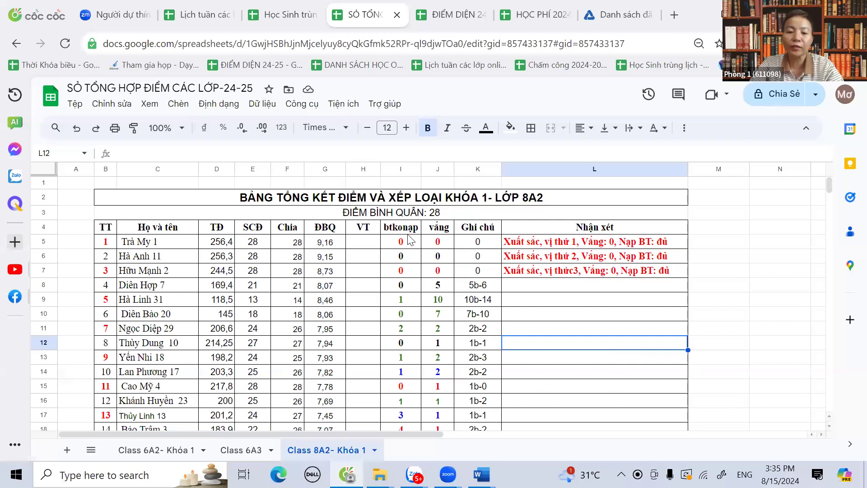
pyautogui.click(545, 276)
pyautogui.moveTo(688, 276); pyautogui.dragTo(686, 291)
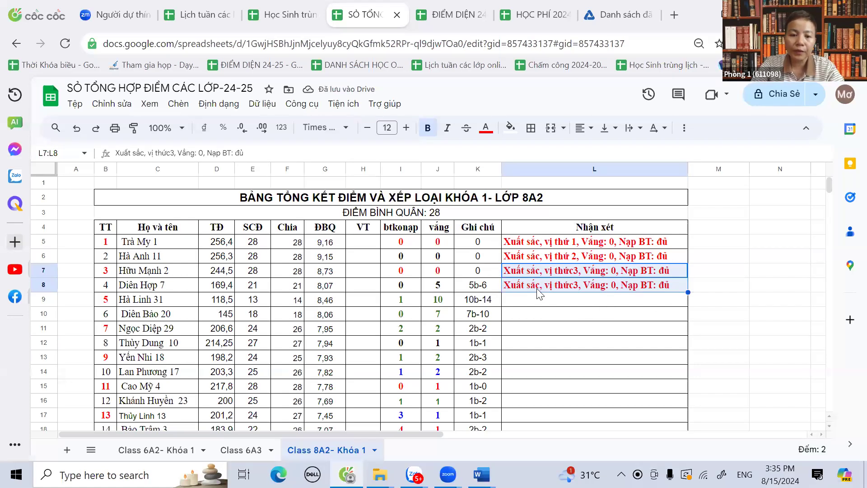
pyautogui.doubleClick(574, 287)
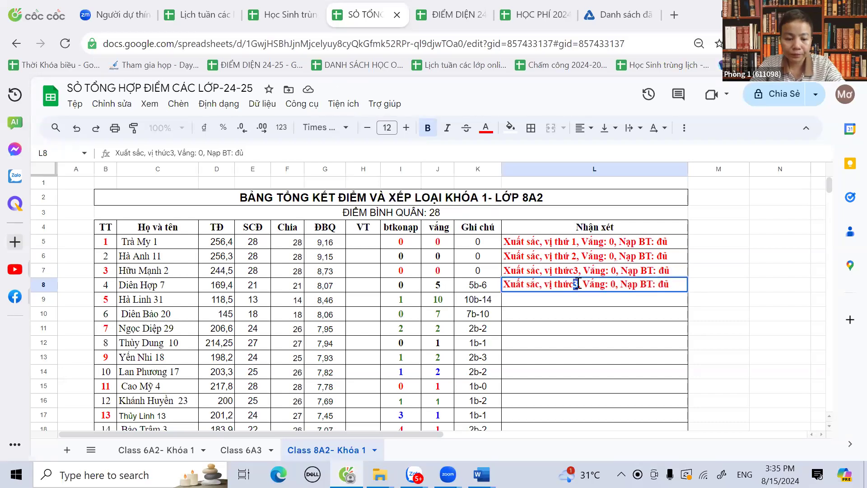
pyautogui.write('4')
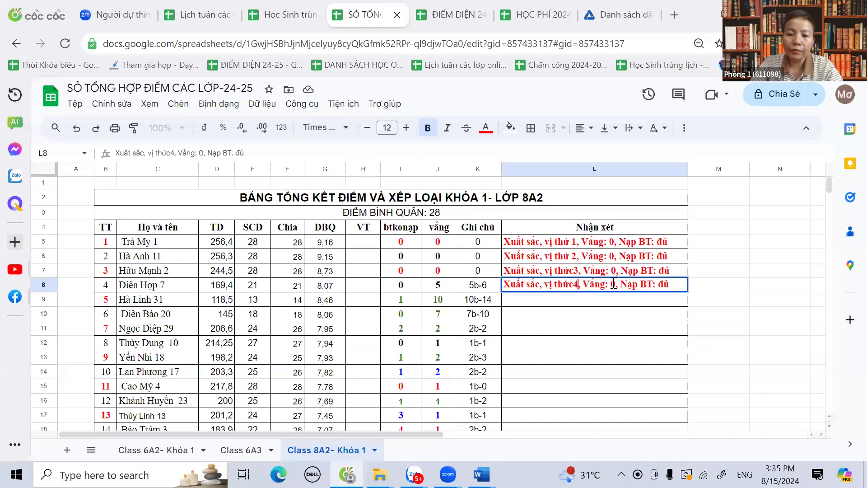
pyautogui.write('5')
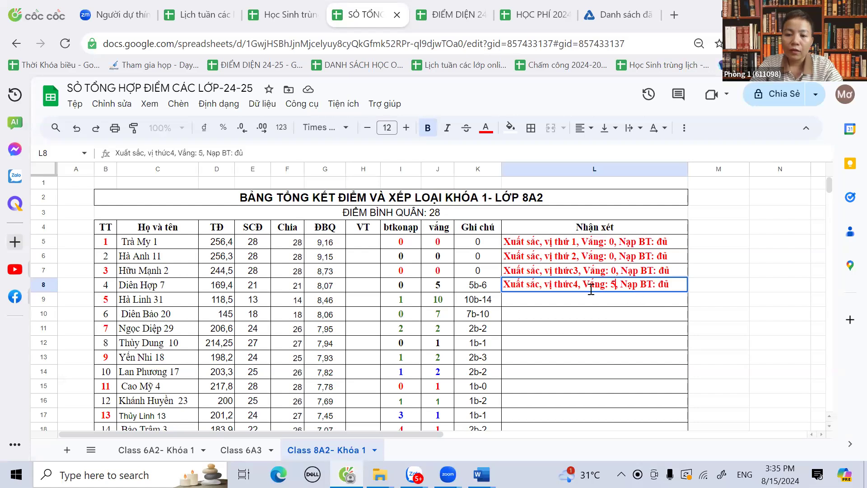
# - Compare the btkonạp and vắng entries in rows 9 to 11 of the class 8A2 summary table
pyautogui.moveTo(399, 303); pyautogui.dragTo(450, 305)
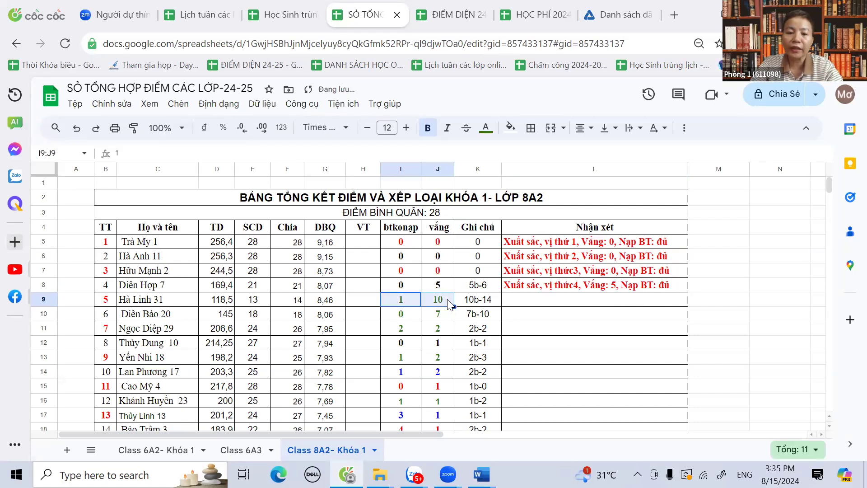
pyautogui.click(438, 315)
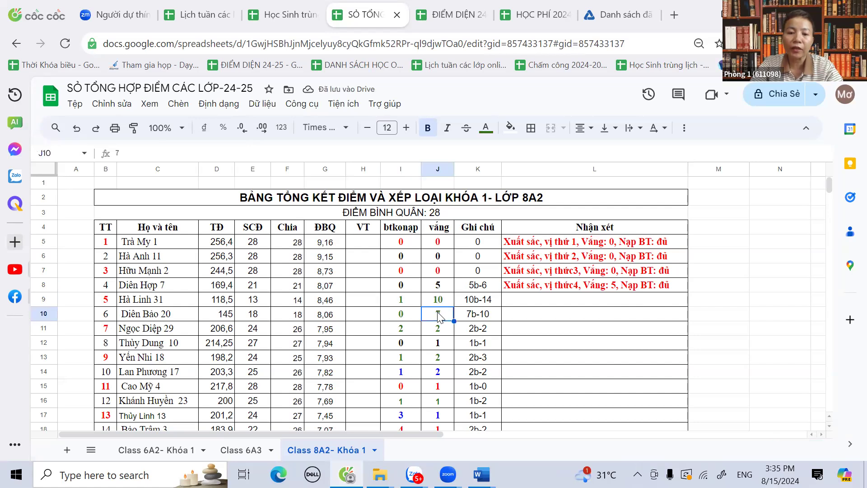
pyautogui.moveTo(404, 335); pyautogui.dragTo(430, 337)
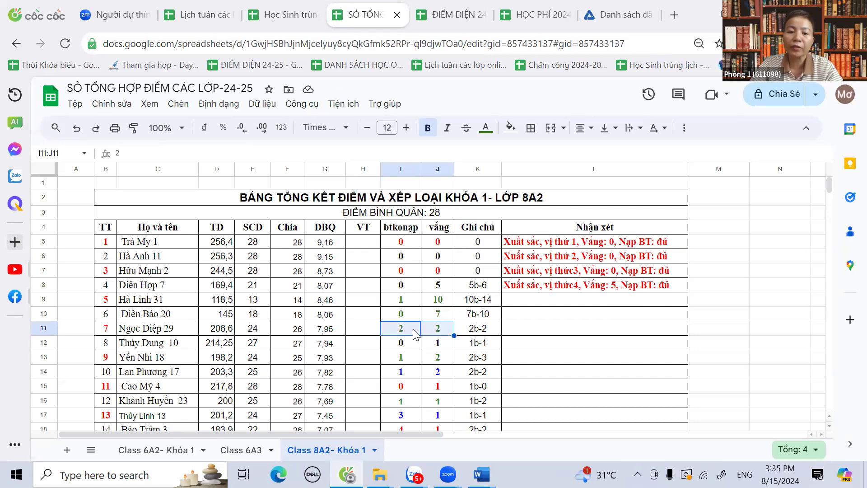
pyautogui.click(416, 337)
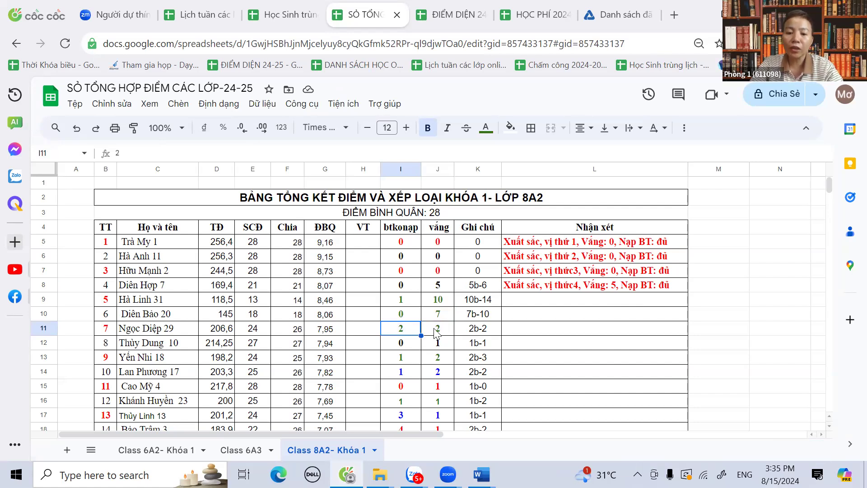
pyautogui.keyDown('shift'); pyautogui.click(436, 333); pyautogui.keyUp('shift')
pyautogui.click(403, 333)
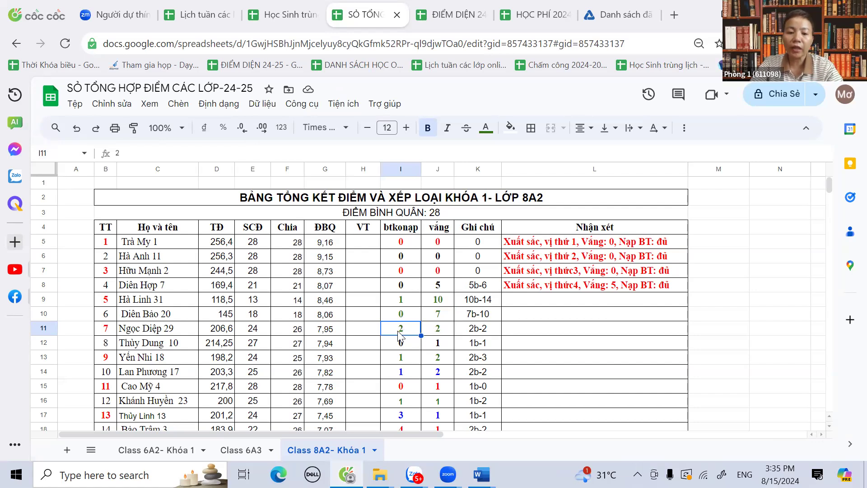
pyautogui.click(399, 231)
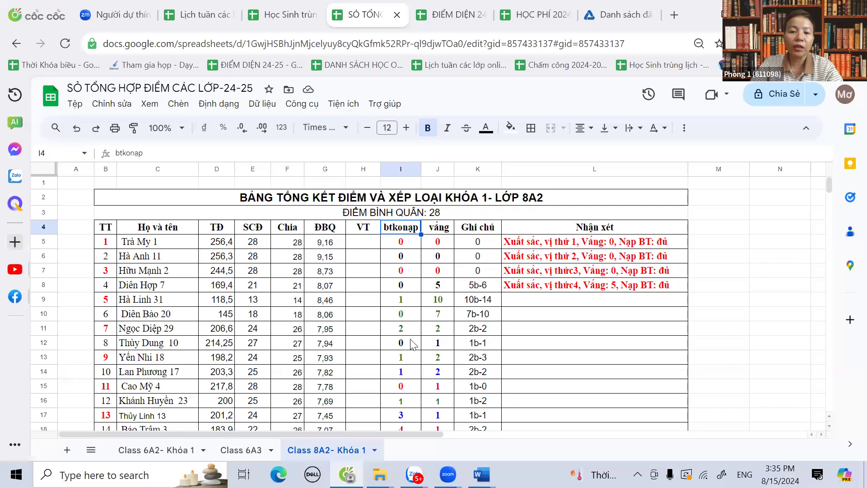
pyautogui.click(550, 335)
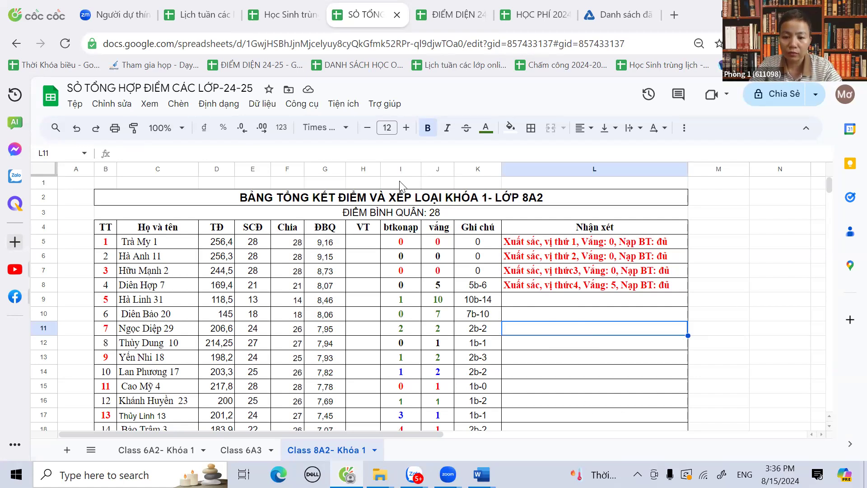
pyautogui.click(514, 316)
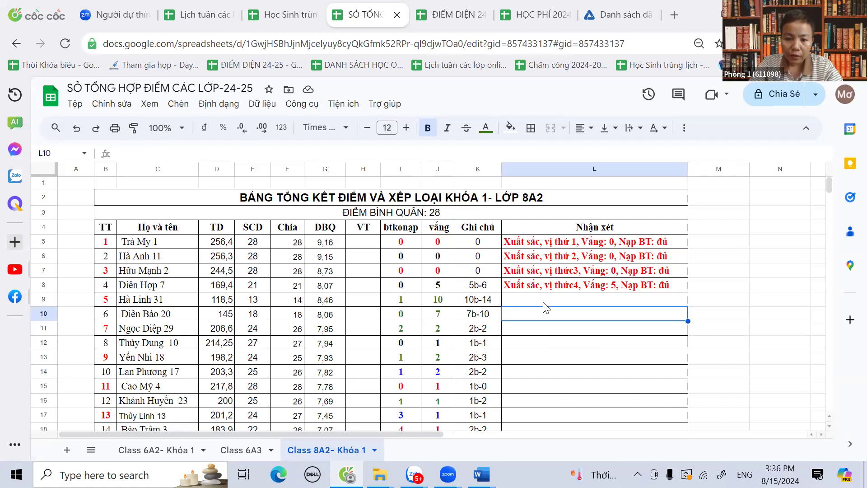
# - Format the top four student rows, A5:L8, in bold red text
pyautogui.moveTo(62, 246); pyautogui.dragTo(596, 287)
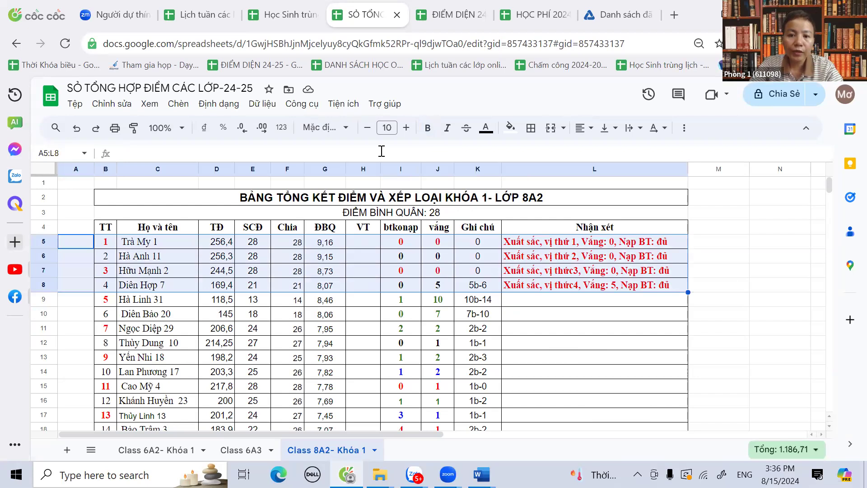
pyautogui.click(428, 128)
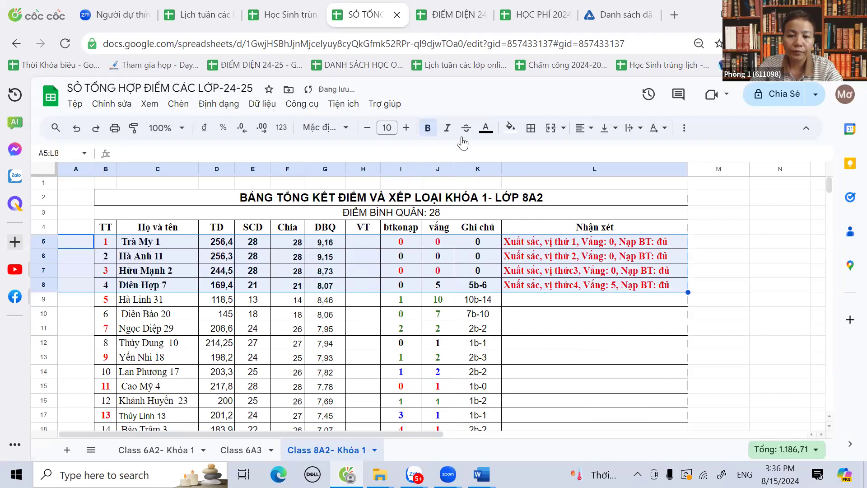
pyautogui.click(486, 128)
pyautogui.click(503, 184)
pyautogui.click(556, 333)
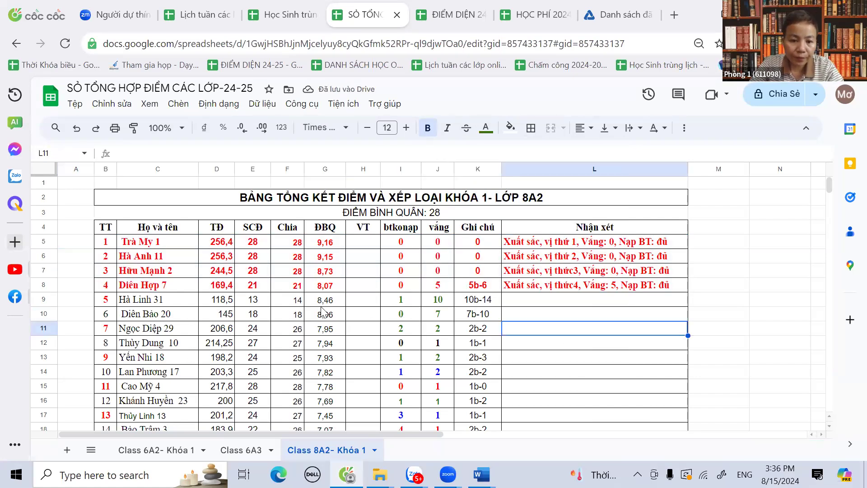
pyautogui.click(326, 302)
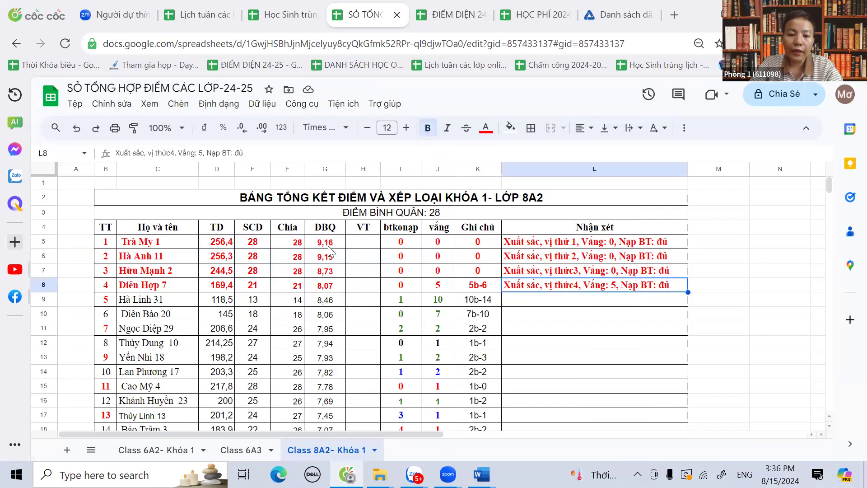
pyautogui.moveTo(362, 228); pyautogui.dragTo(366, 247)
pyautogui.write('1')
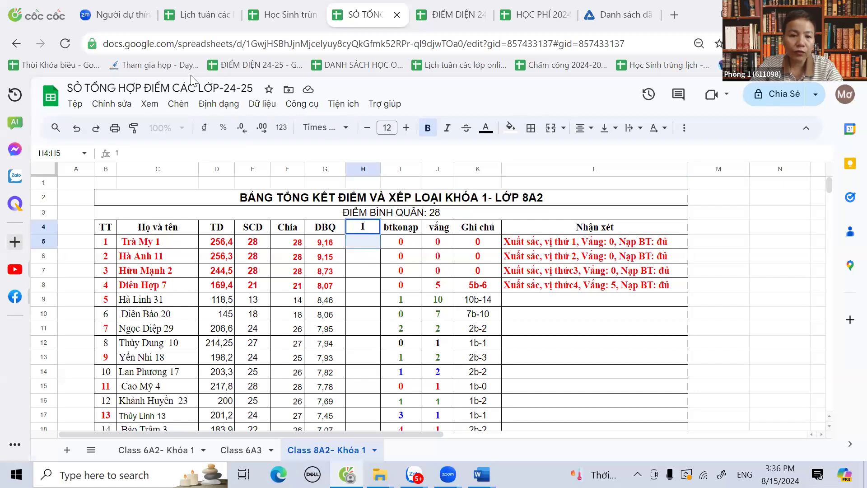
pyautogui.click(77, 131)
pyautogui.click(77, 128)
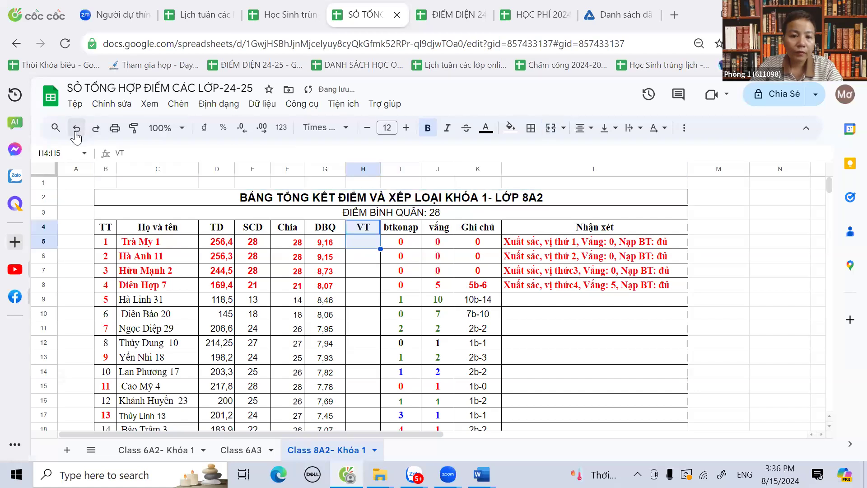
# - Enter ranks 1 and 2 in the VT column cells H5 and H6, and select both cells
pyautogui.click(360, 248)
pyautogui.write('1')
pyautogui.press('Return')
pyautogui.write('2')
pyautogui.press('Return')
pyautogui.click(369, 244)
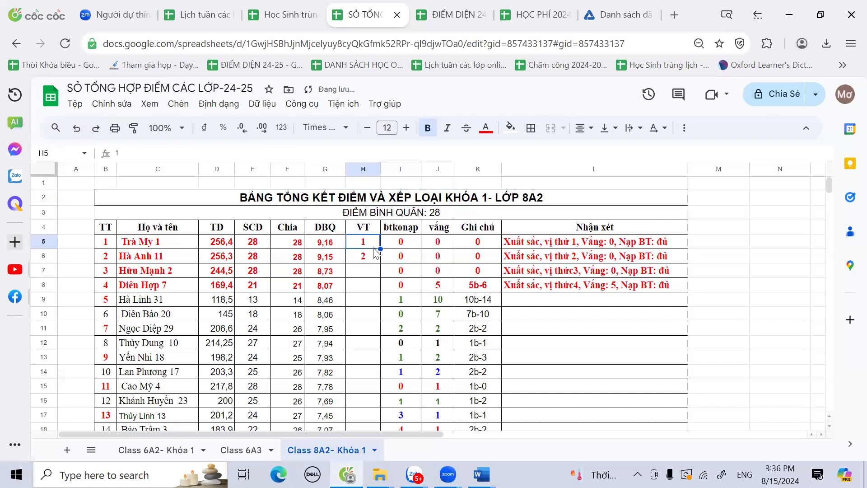
pyautogui.moveTo(374, 250)
pyautogui.mouseDown()
pyautogui.moveTo(373, 261)
pyautogui.moveTo(367, 256)
pyautogui.mouseUp()
pyautogui.click(367, 272)
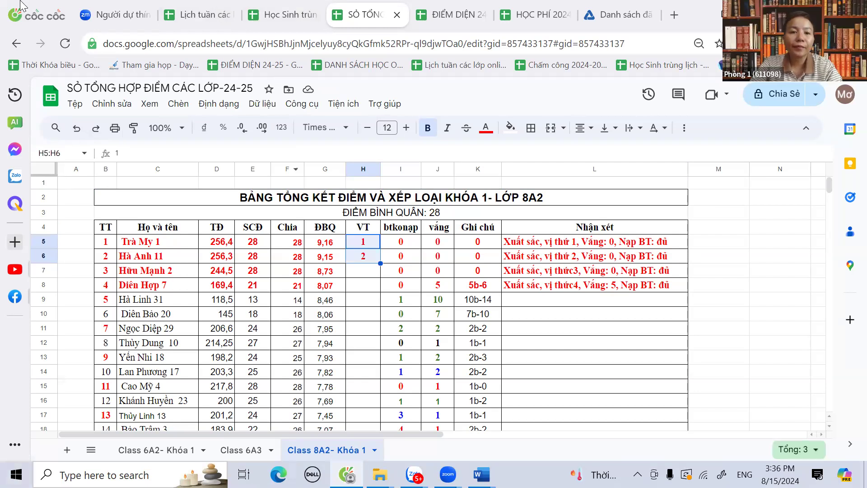
# - Switch to the class 8A2 attendance spreadsheet and examine the B6 entries L33:M33 of the student in row 33
pyautogui.hotkey('ctrl', 'Tab')
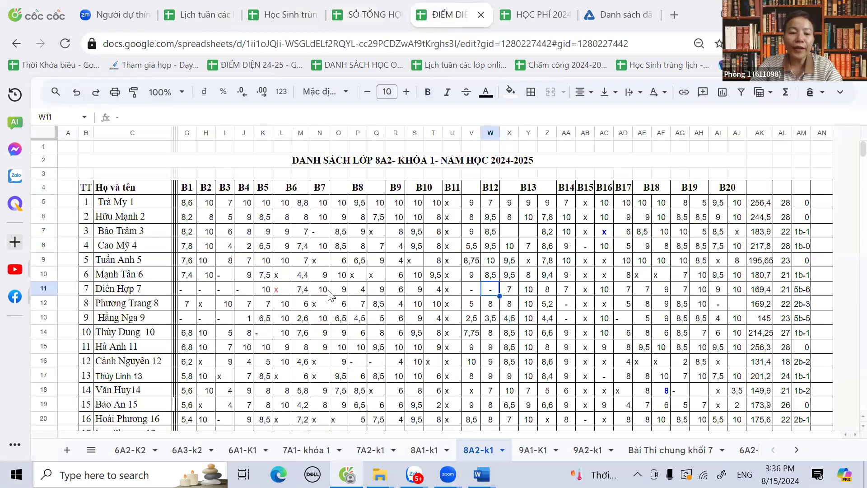
pyautogui.scroll(-6, 328, 297)
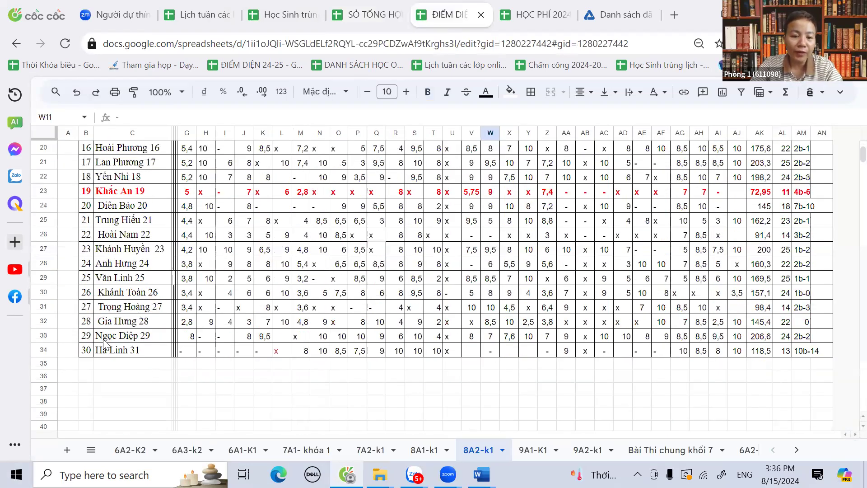
pyautogui.click(300, 338)
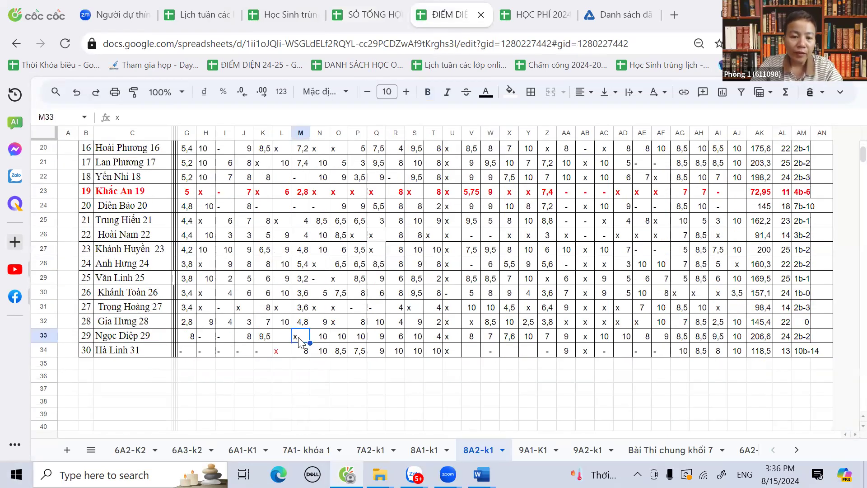
pyautogui.scroll(6, 299, 339)
pyautogui.scroll(-6, 299, 339)
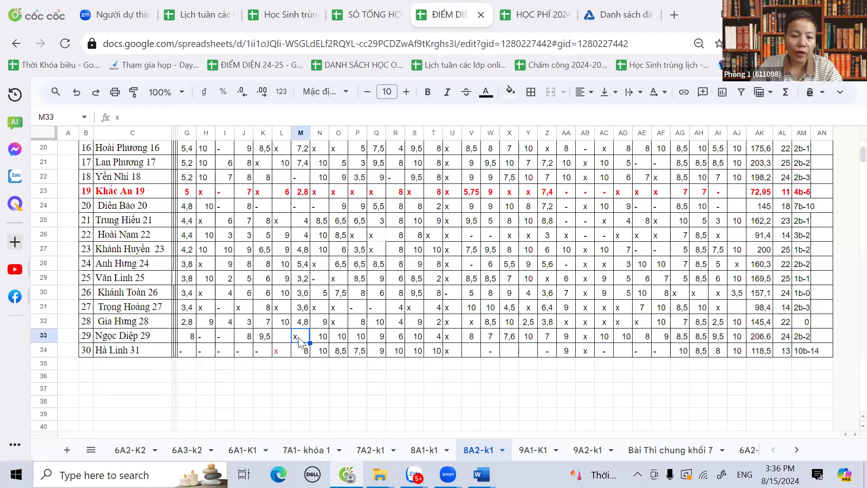
pyautogui.press('Left')
pyautogui.hotkey('shift', 'Right')
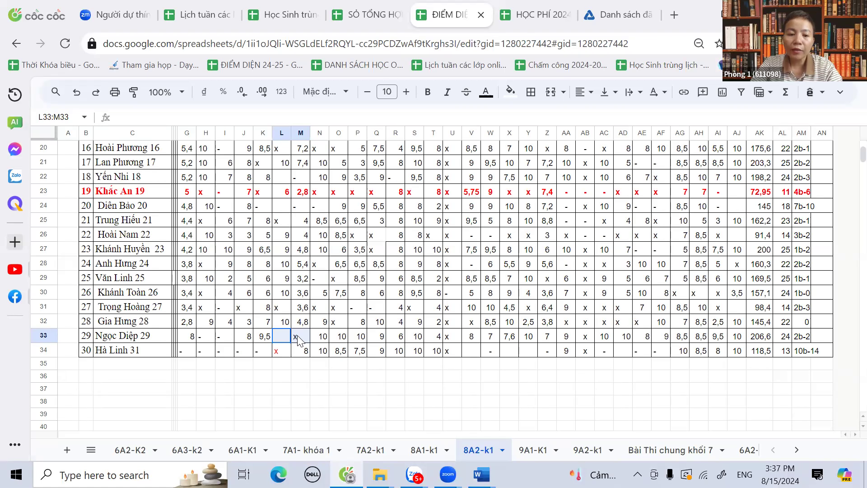
pyautogui.scroll(6, 298, 341)
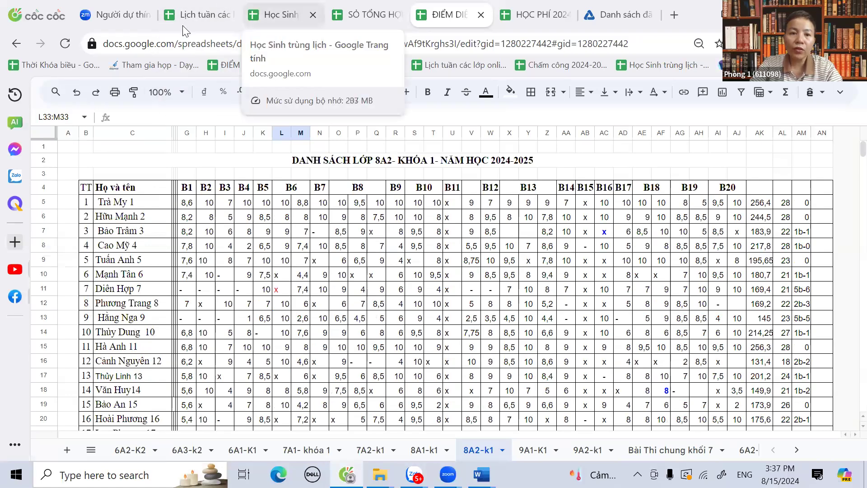
# - Open the weekly schedule spreadsheet and check the date, lesson title, teacher and status of class 8A2's lesson 6 in row 10
pyautogui.click(206, 11)
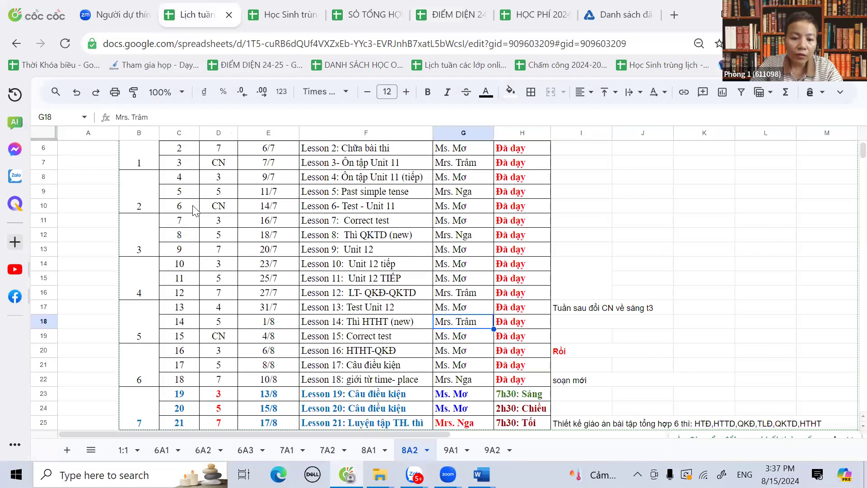
pyautogui.click(232, 210)
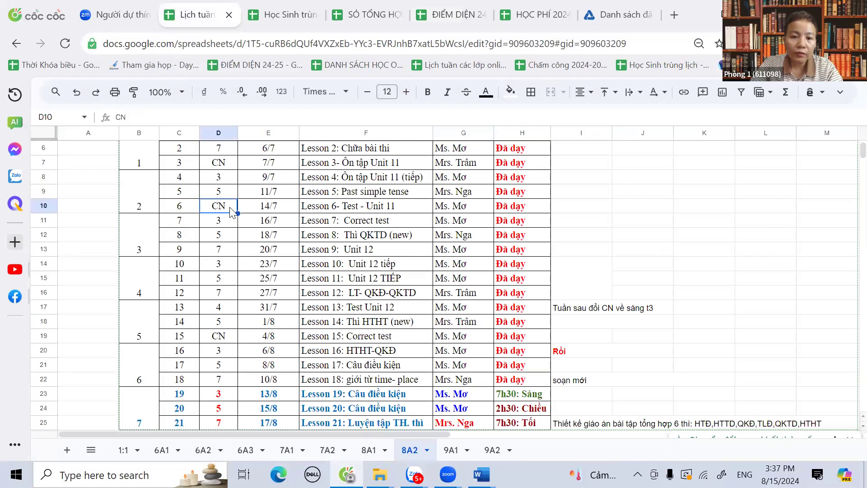
pyautogui.press('Right')
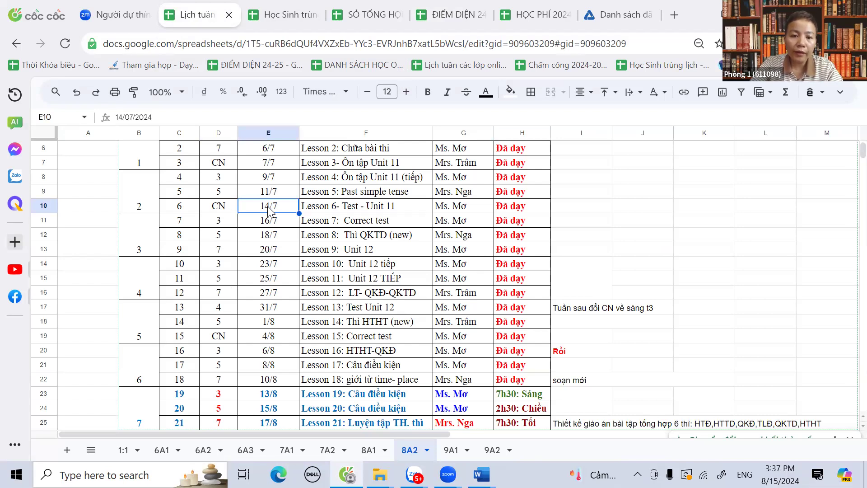
pyautogui.press('Right')
pyautogui.press('Right')
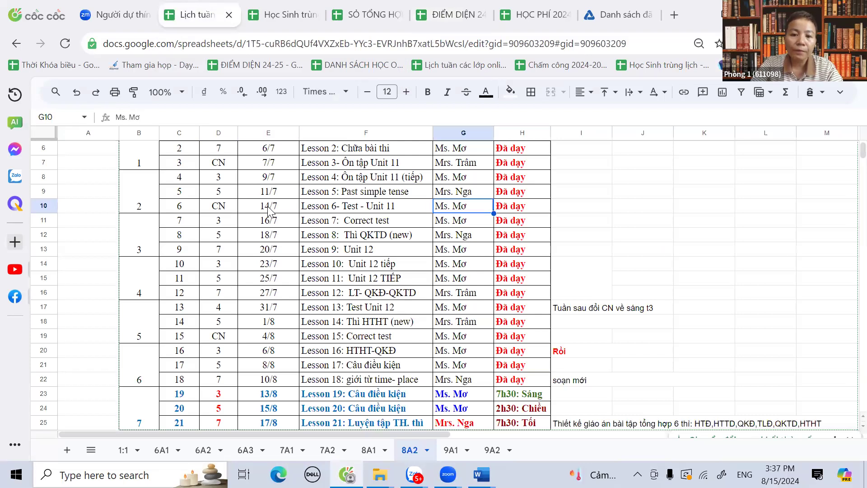
pyautogui.press('Right')
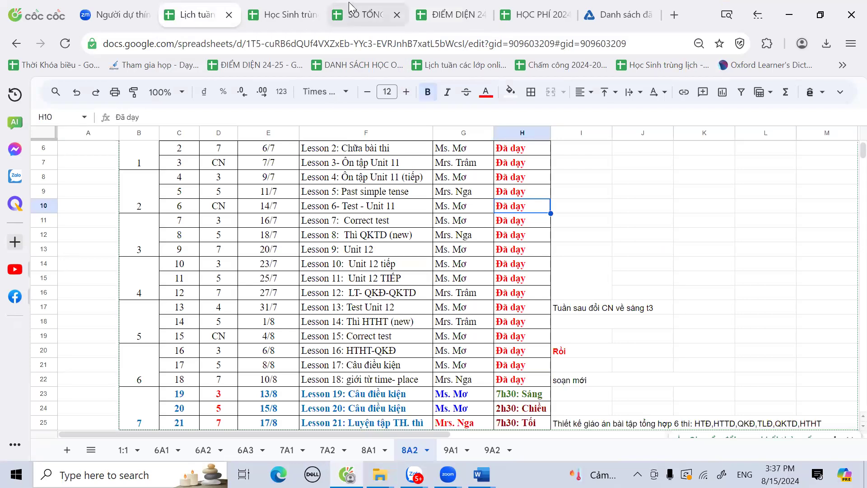
# - Return to the class 8A2 attendance spreadsheet and examine the B3 and B6 entries of the student in row 10
pyautogui.click(449, 28)
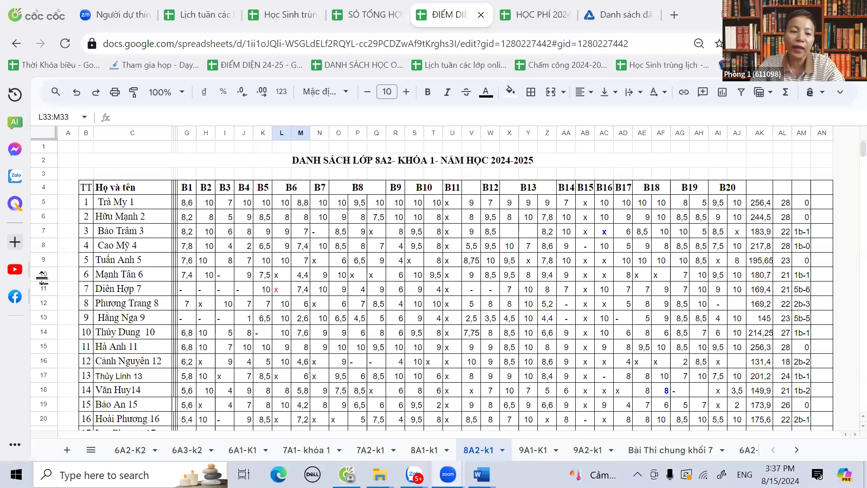
pyautogui.click(42, 273)
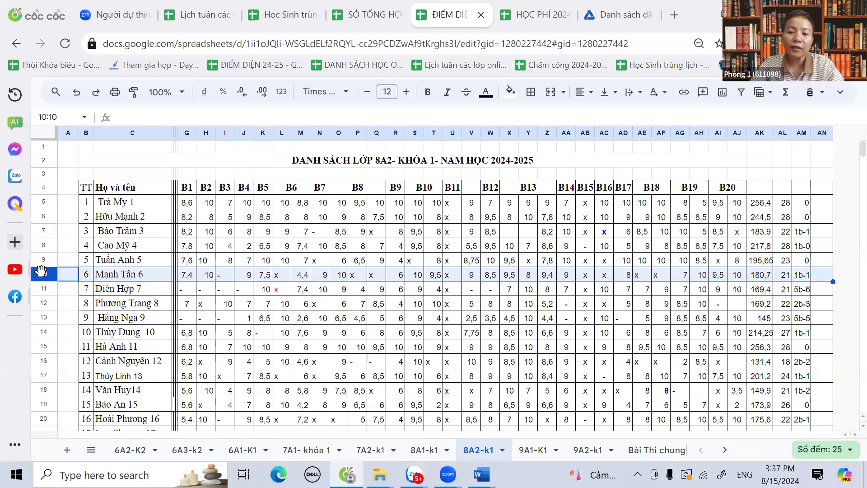
pyautogui.click(229, 274)
pyautogui.click(280, 279)
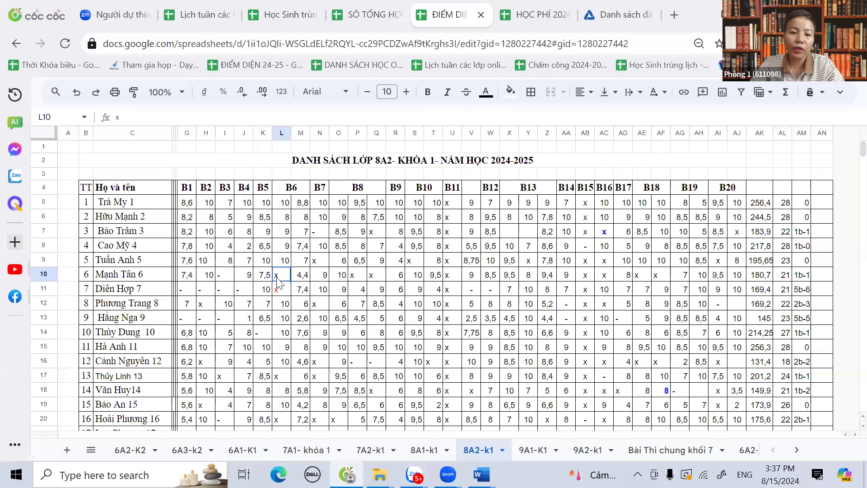
# - Examine the B8 entries P10:Q10 and the B18 entries AE10:AF10 of the student in row 10
pyautogui.click(361, 278)
pyautogui.moveTo(360, 279); pyautogui.dragTo(376, 278)
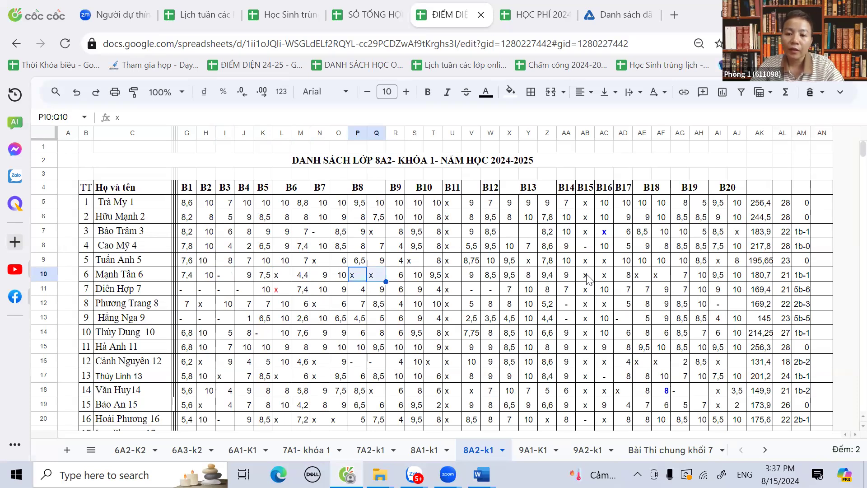
pyautogui.moveTo(644, 277); pyautogui.dragTo(660, 282)
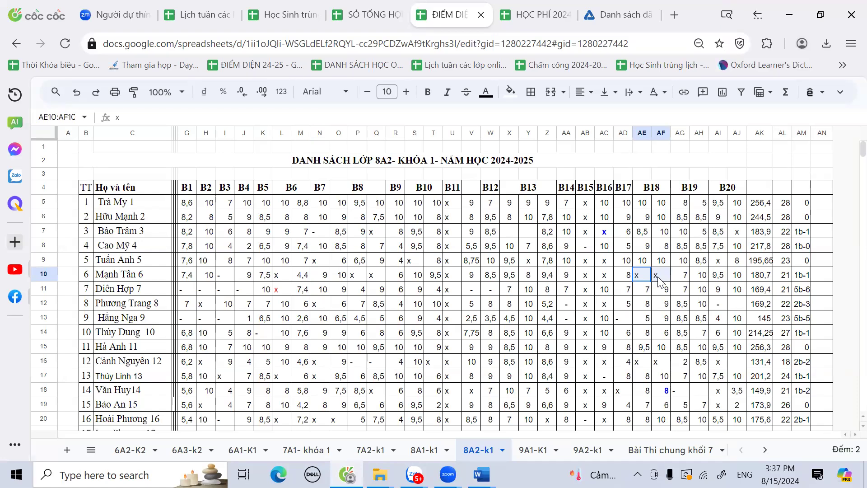
# - Switch to the weekly schedule spreadsheet and check who teaches class 8A2's lesson 18 in row 22
pyautogui.click(206, 6)
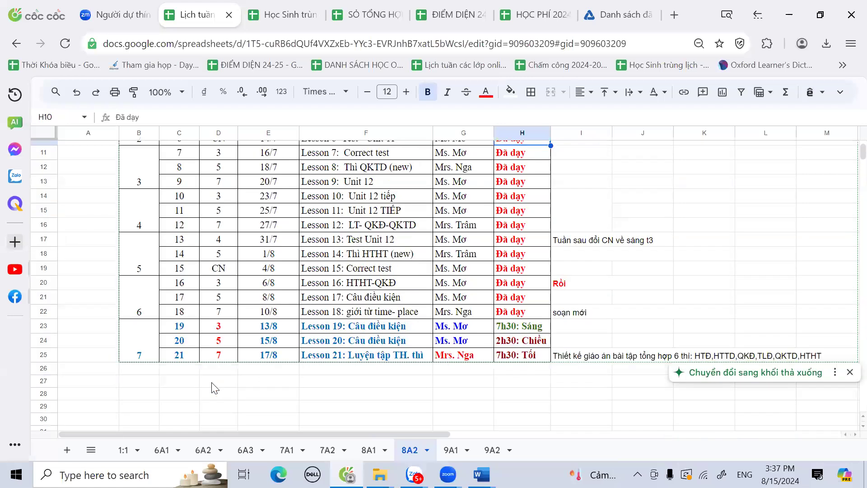
pyautogui.scroll(-2, 212, 384)
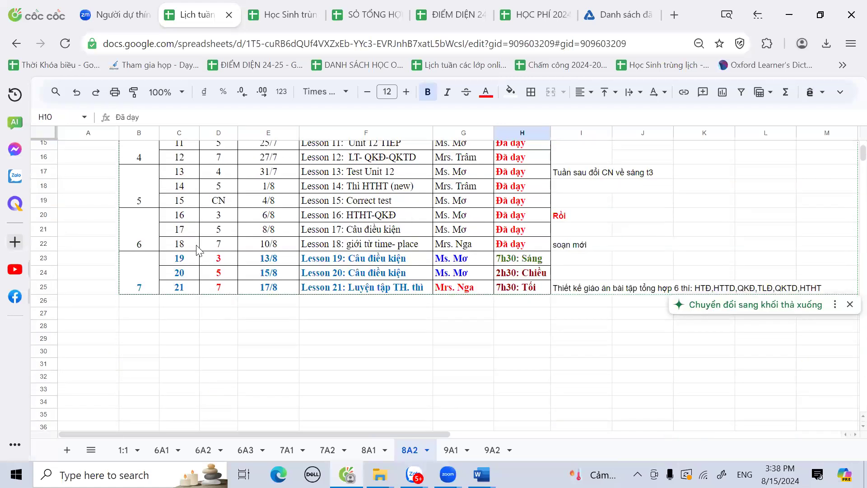
pyautogui.click(465, 250)
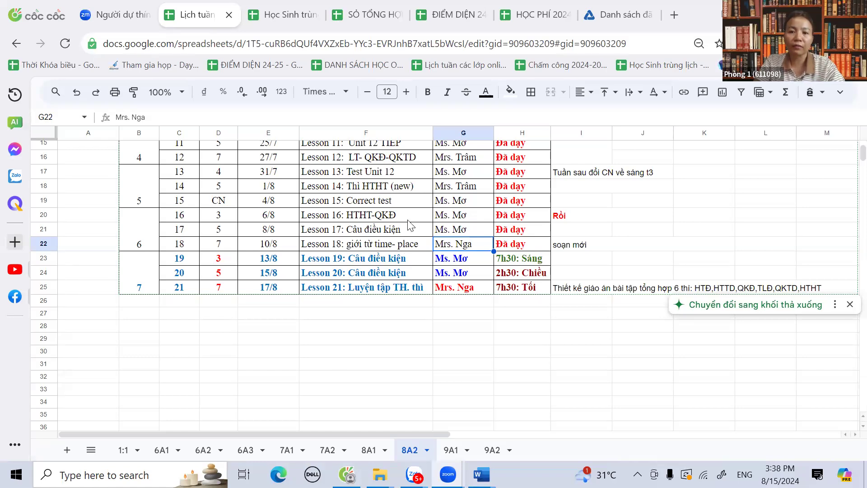
pyautogui.scroll(5, 410, 224)
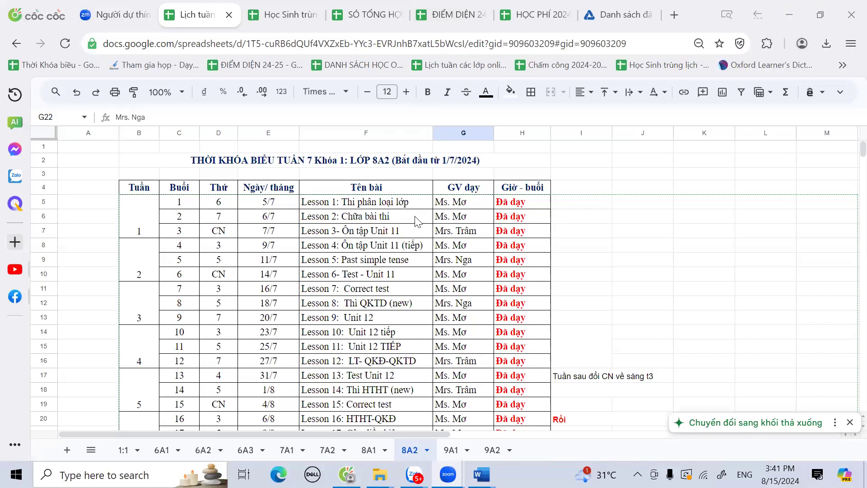
pyautogui.click(283, 14)
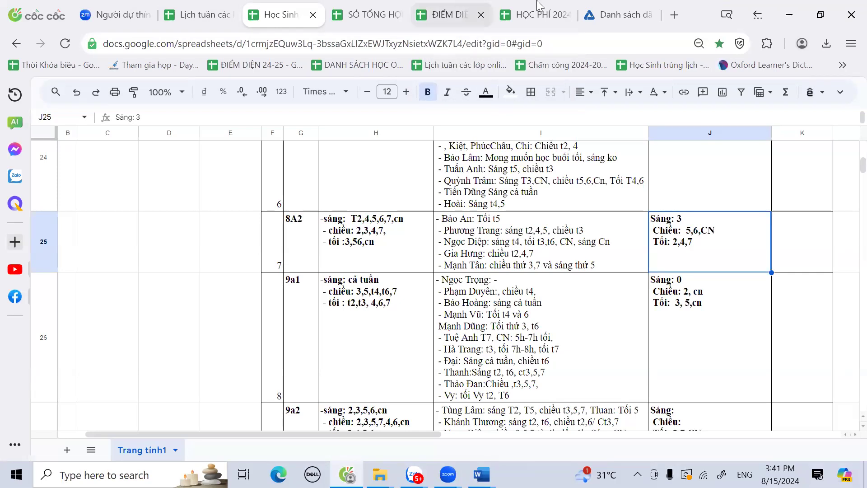
pyautogui.click(375, 17)
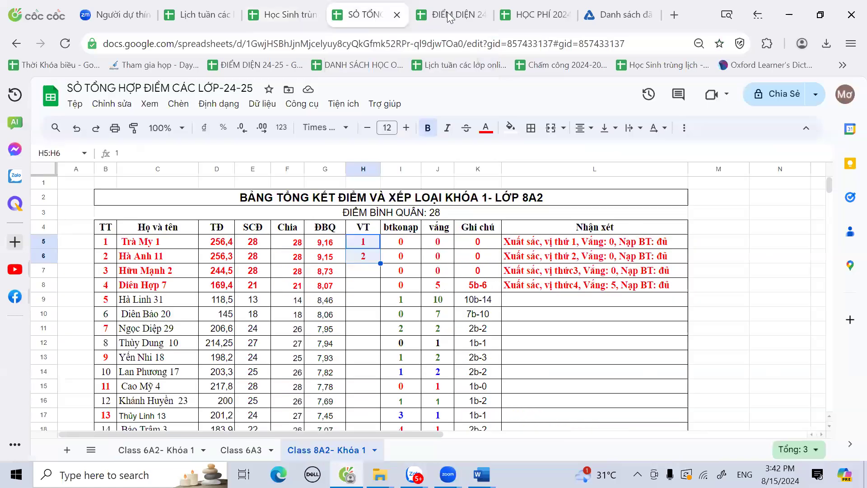
pyautogui.click(452, 15)
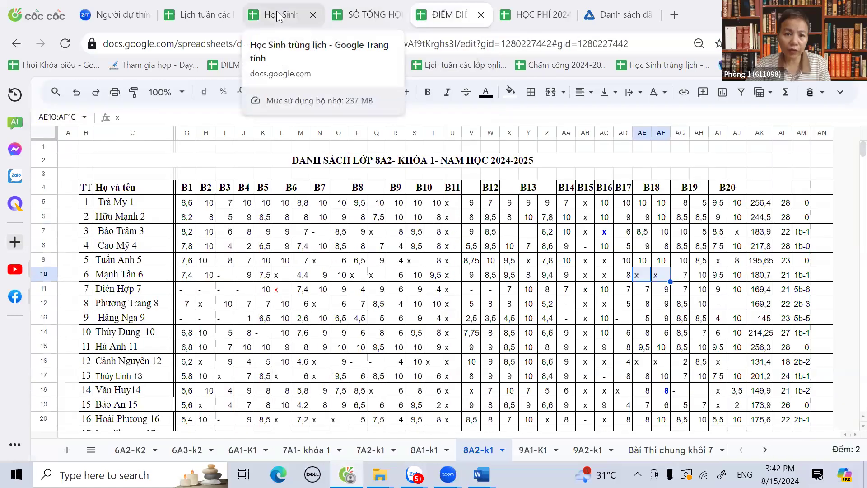
pyautogui.click(279, 17)
pyautogui.click(205, 11)
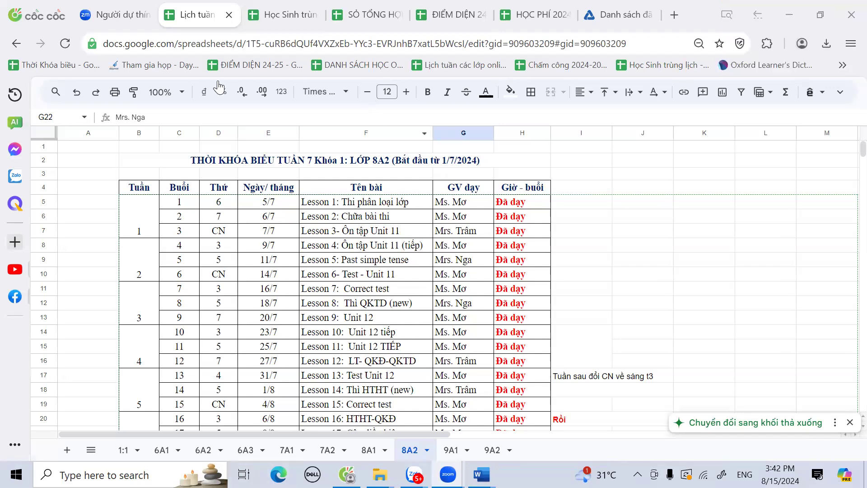
# - Return to the class 8A2 attendance spreadsheet and enter 10 as the first B18 score of the student in row 10, cell AE10
pyautogui.click(445, 15)
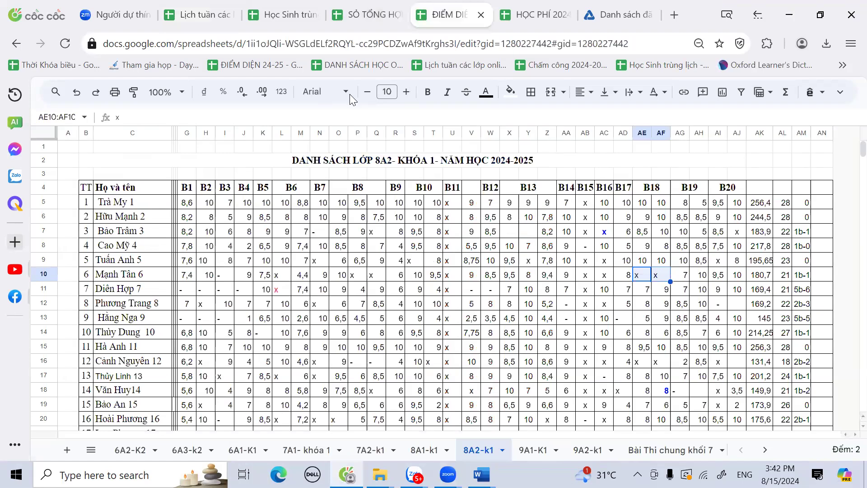
pyautogui.click(44, 275)
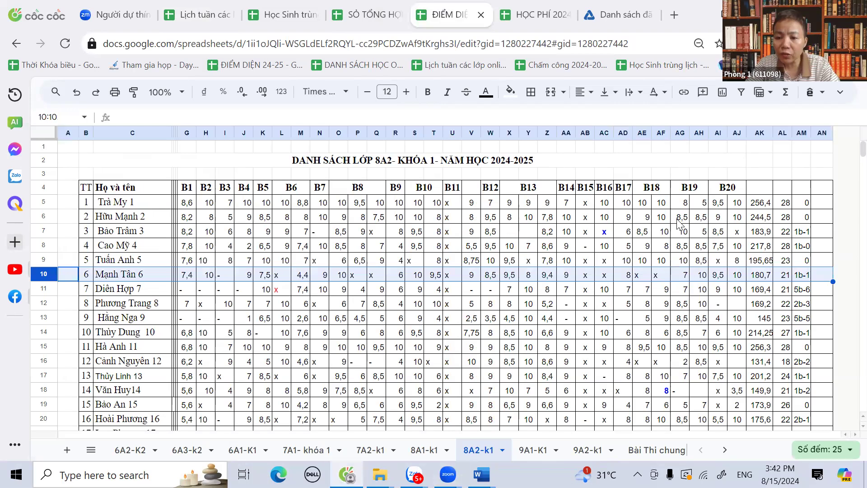
pyautogui.doubleClick(691, 157)
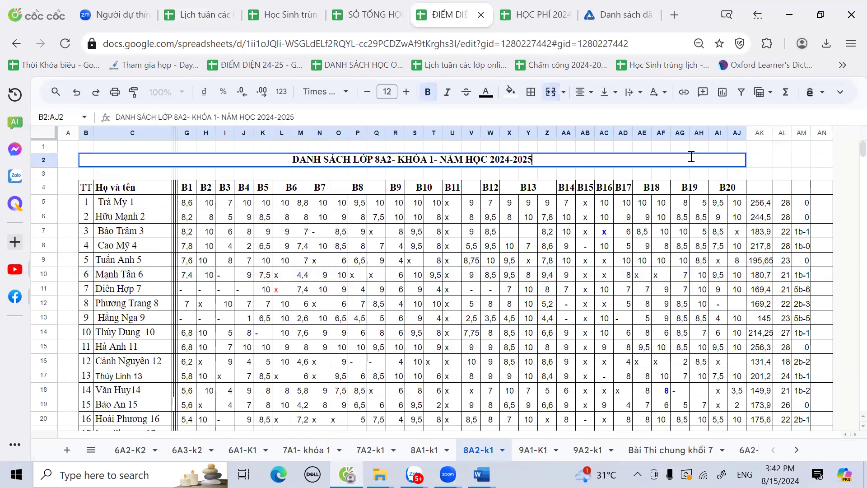
pyautogui.click(44, 274)
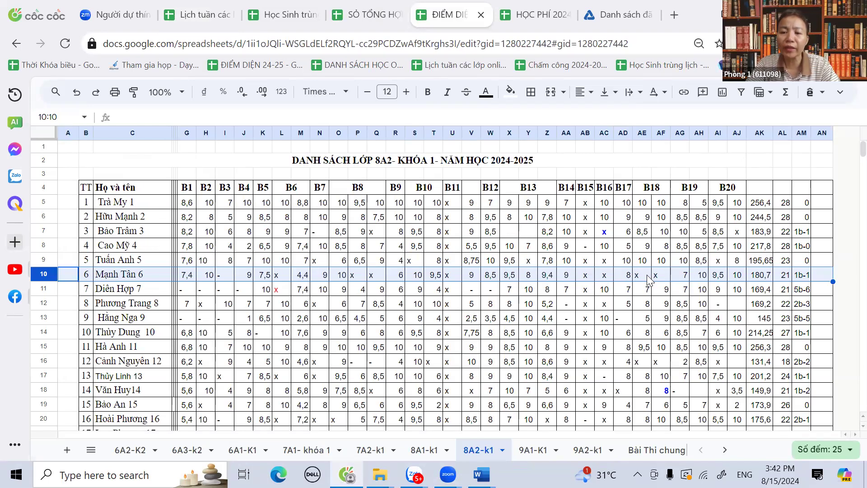
pyautogui.moveTo(663, 278); pyautogui.dragTo(641, 276)
pyautogui.write('10')
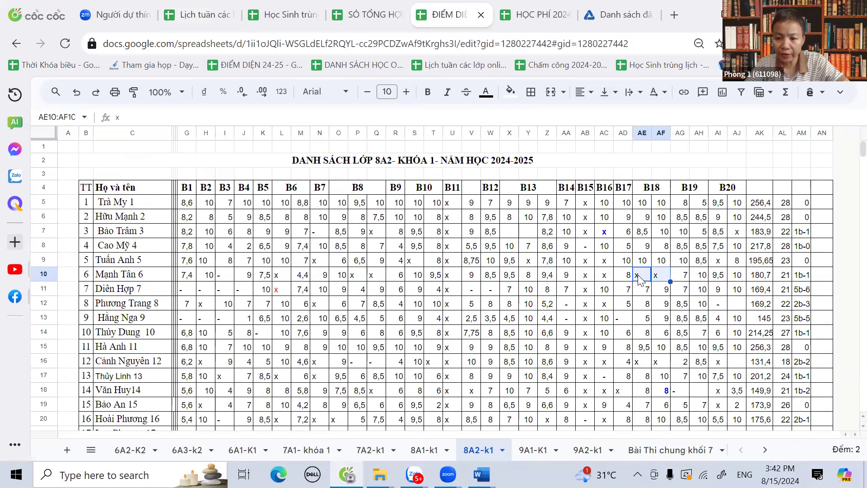
# - Set the score count of the student in row 10, cell AL10, to 22
pyautogui.click(682, 304)
pyautogui.click(786, 276)
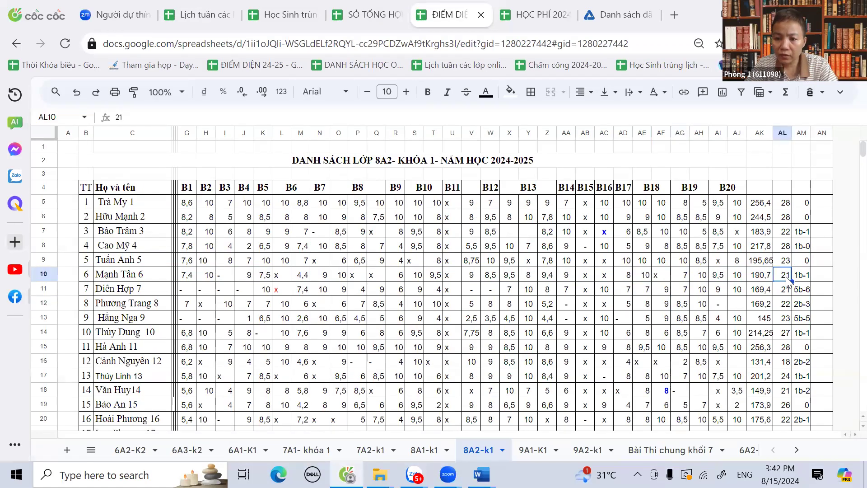
pyautogui.write('22')
pyautogui.click(786, 304)
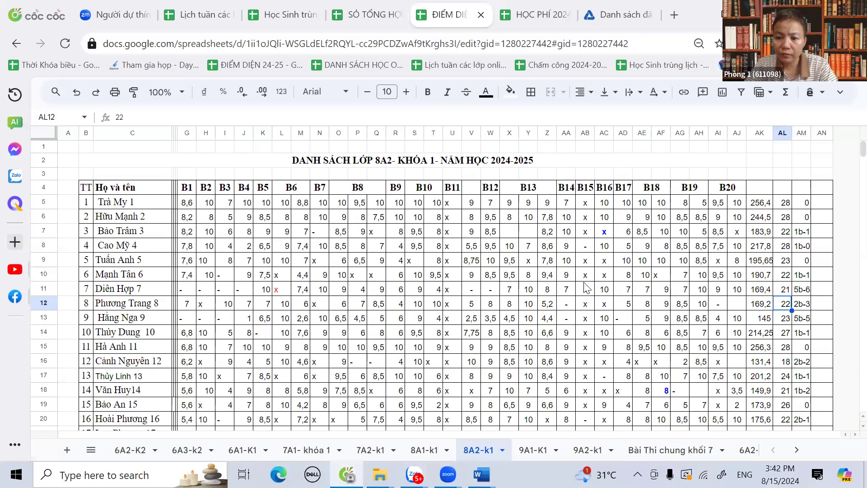
# - Make the new B18 score in cell AE10 bold and blue
pyautogui.click(647, 277)
pyautogui.hotkey('ctrl', 'b')
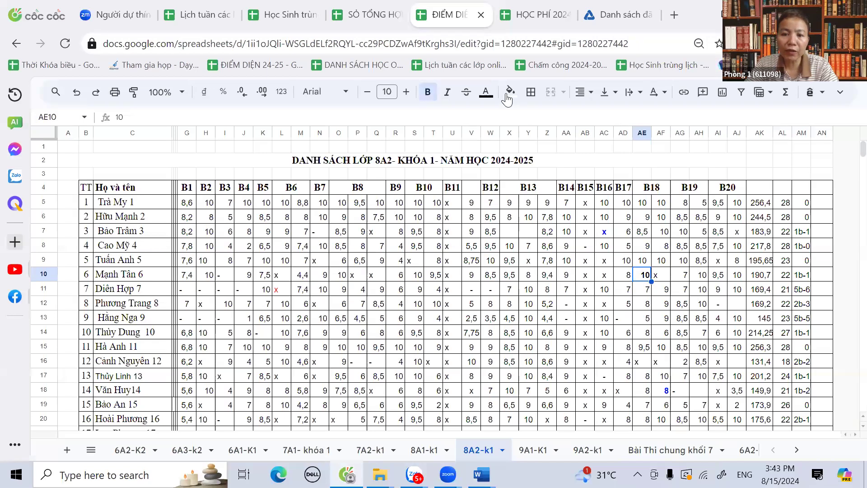
pyautogui.click(486, 91)
pyautogui.click(583, 153)
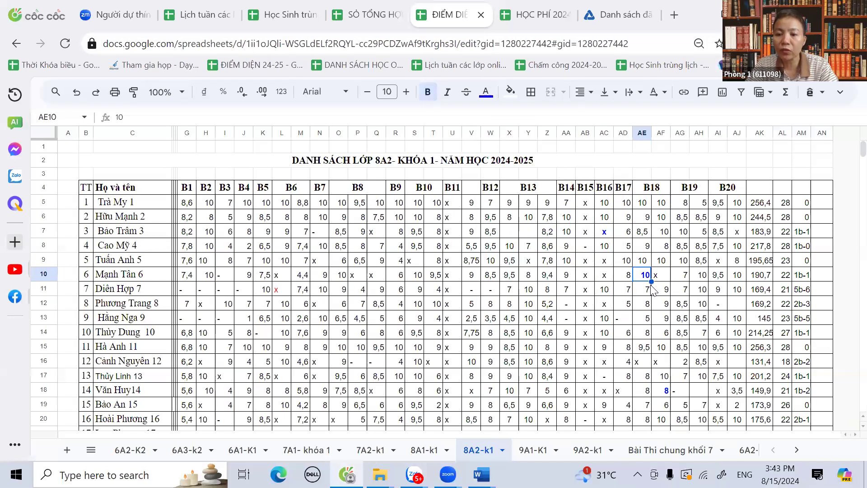
pyautogui.press('Return')
# - Check row 10's total and count in AK10:AL10, and update the same student's summary row 21 with TĐ 190,7 and SCĐ 22
pyautogui.moveTo(761, 276); pyautogui.dragTo(784, 281)
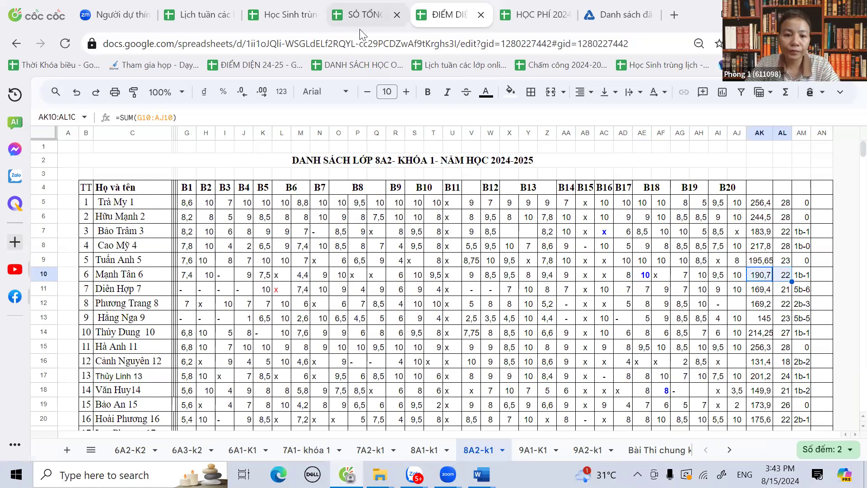
pyautogui.click(391, 22)
pyautogui.scroll(-2, 193, 351)
pyautogui.scroll(-2, 194, 352)
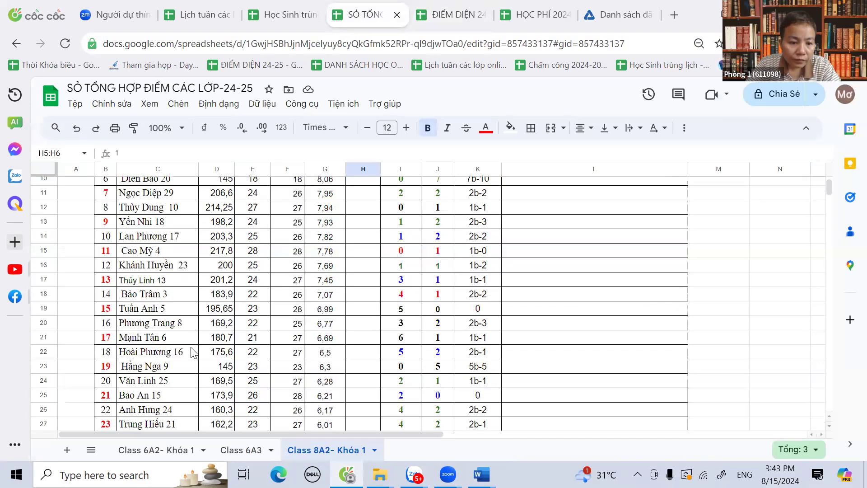
pyautogui.scroll(-3, 161, 327)
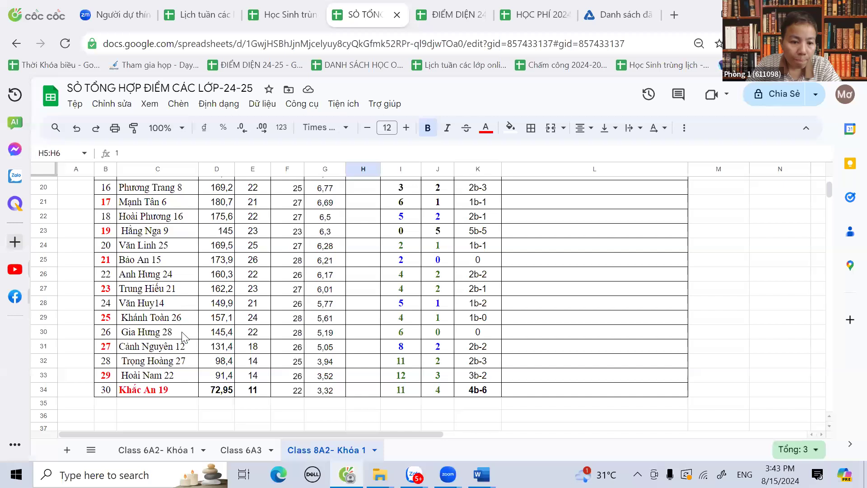
pyautogui.scroll(3, 184, 339)
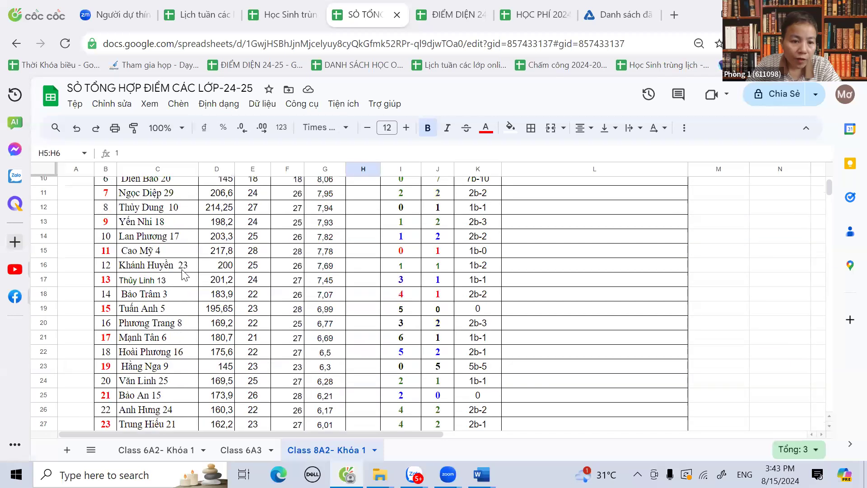
pyautogui.scroll(3, 189, 284)
pyautogui.scroll(-3, 192, 311)
pyautogui.scroll(-3, 172, 316)
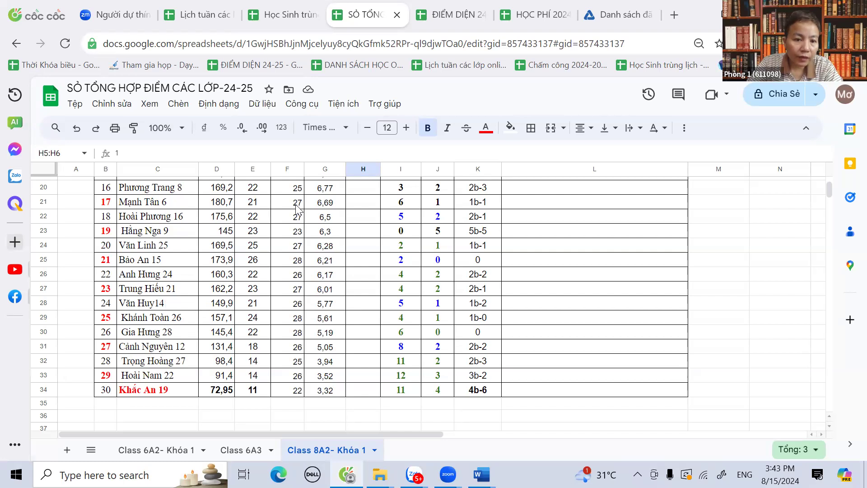
pyautogui.click(221, 206)
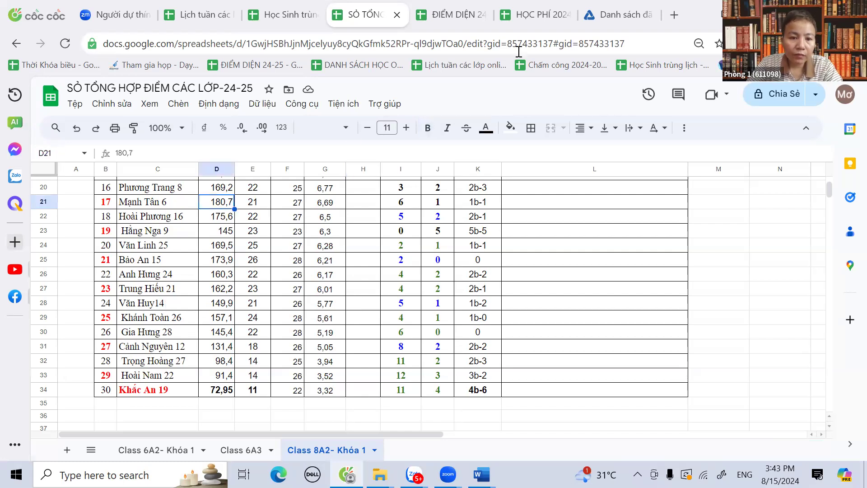
pyautogui.click(456, 11)
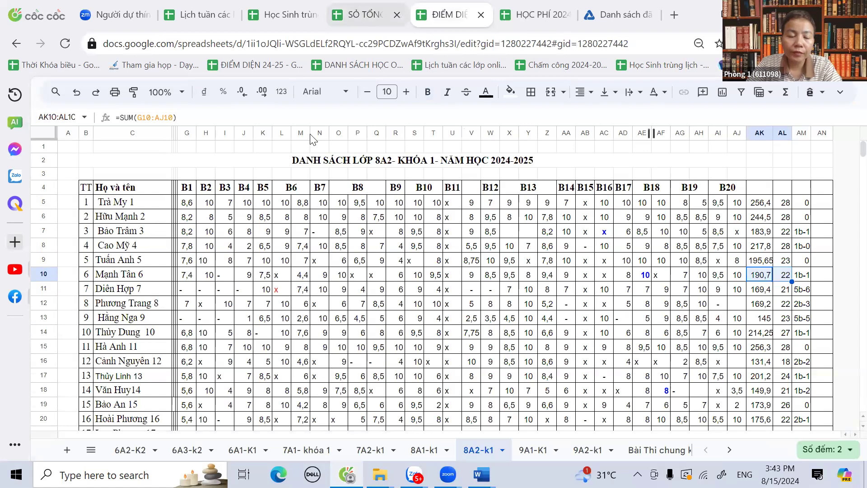
pyautogui.click(345, 6)
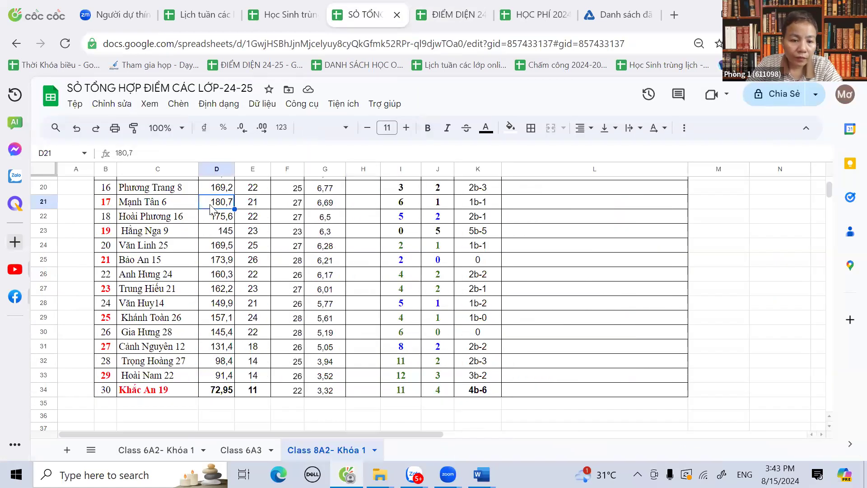
pyautogui.write('190,7')
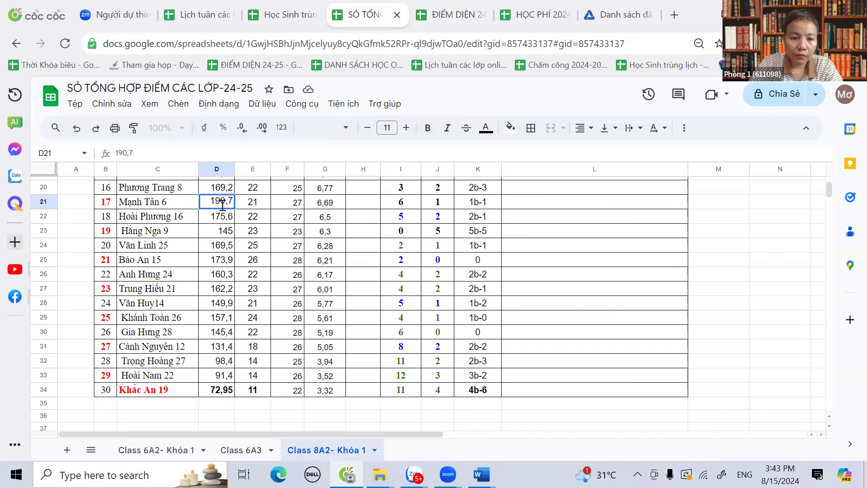
pyautogui.press('Tab')
pyautogui.write('22')
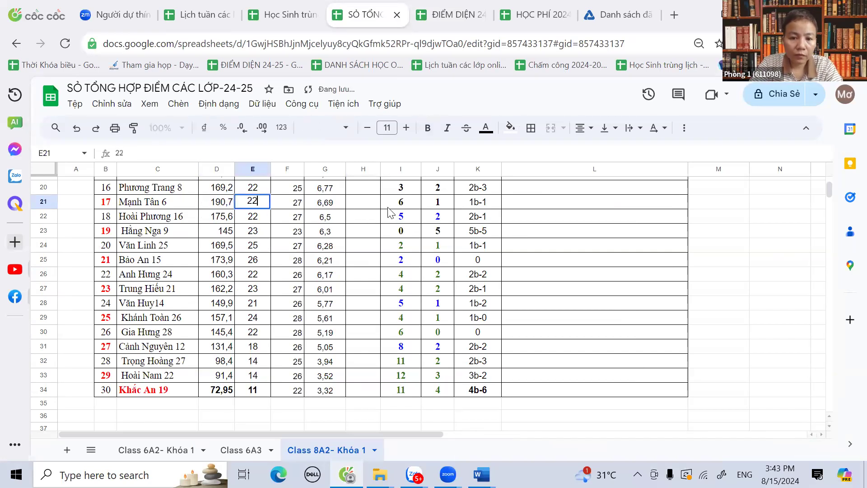
# - Set the btkonạp value of the student in summary row 21, cell I21, to 5
pyautogui.click(400, 215)
pyautogui.scroll(3, 400, 272)
pyautogui.click(400, 271)
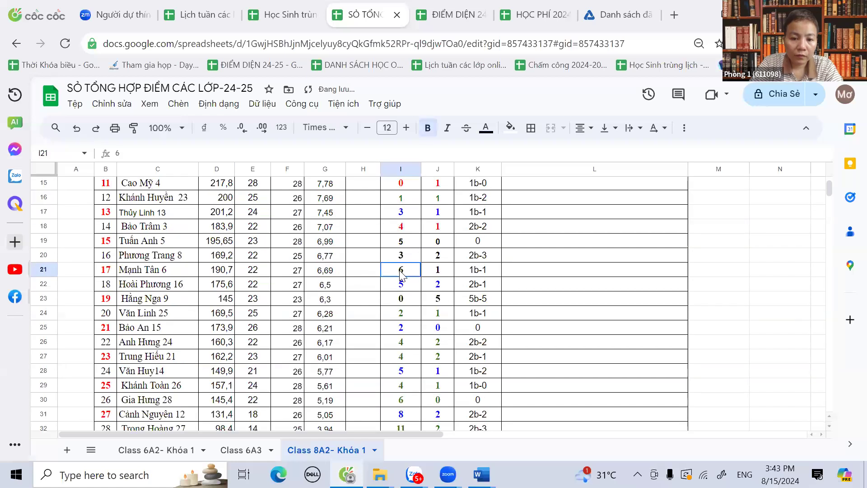
pyautogui.write('5')
pyautogui.press('Return')
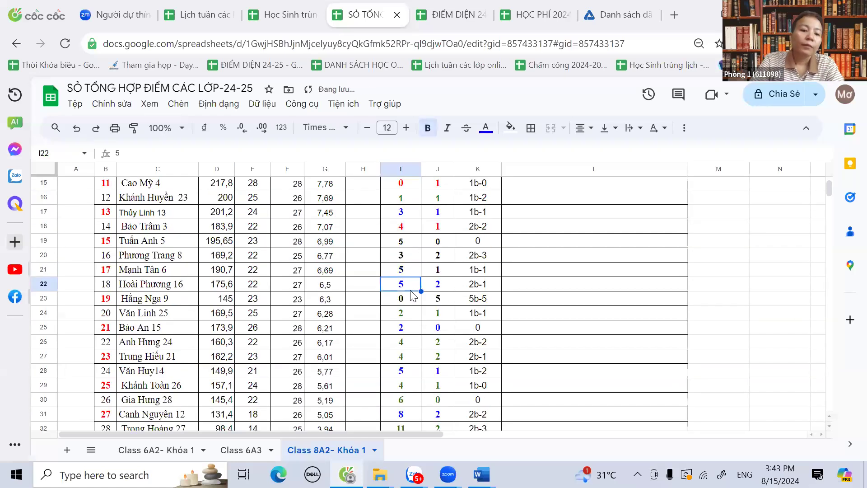
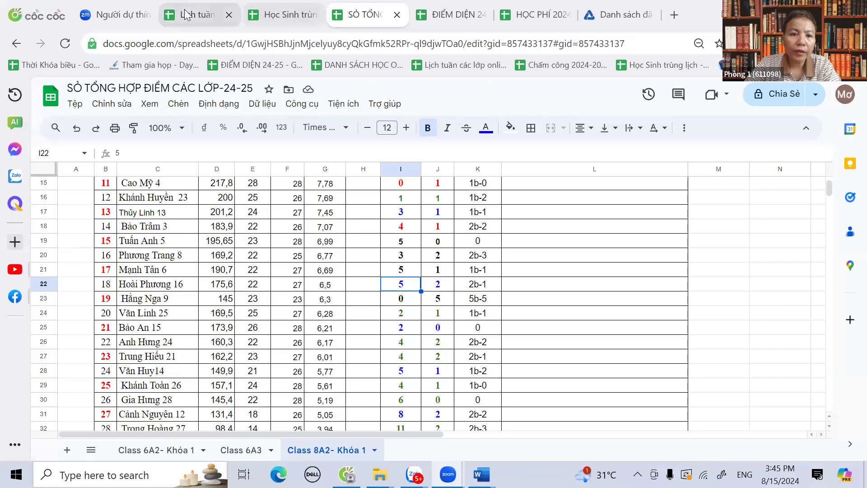
# - Open the weekly schedule spreadsheet again and check the date of class 8A2's lesson 6 in cell E10
pyautogui.click(199, 15)
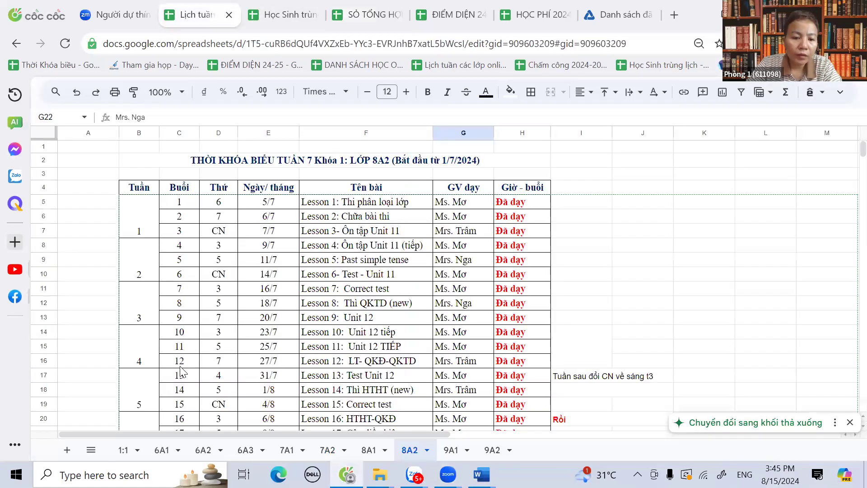
pyautogui.scroll(-2, 180, 373)
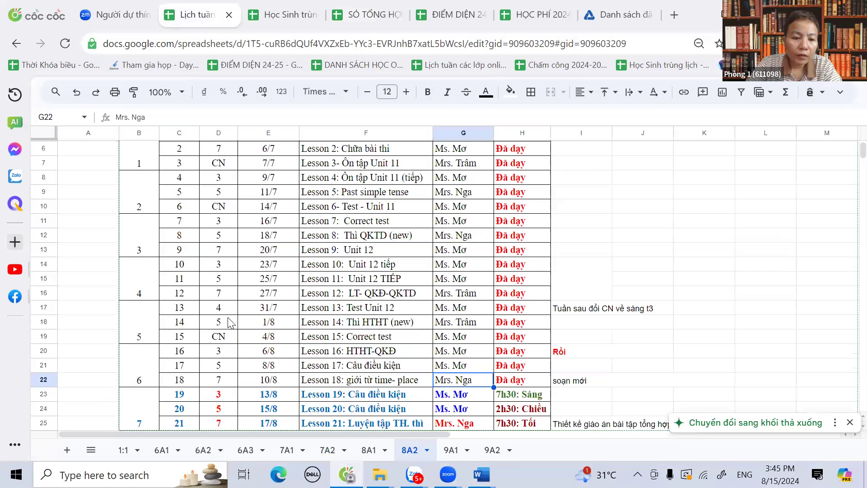
pyautogui.click(272, 211)
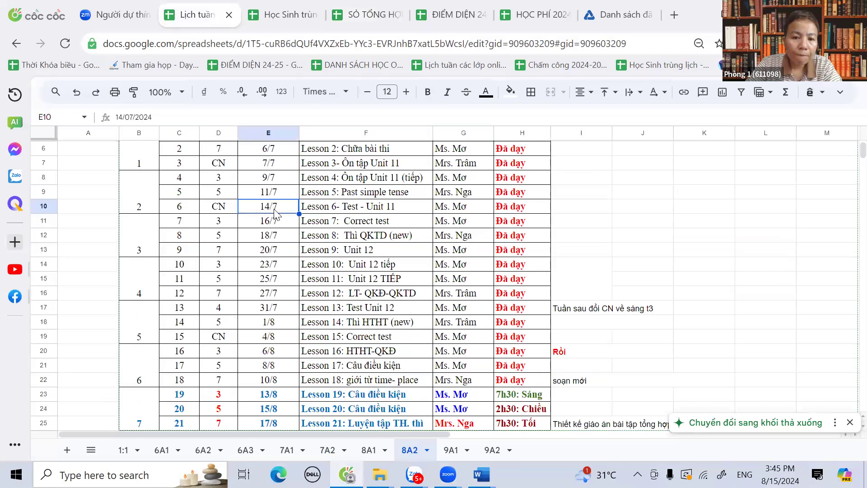
# - Review class 8A2's lessons 4 to 6 in the weekly schedule and make the whole lesson 6 row, row 10, bold
pyautogui.click(366, 211)
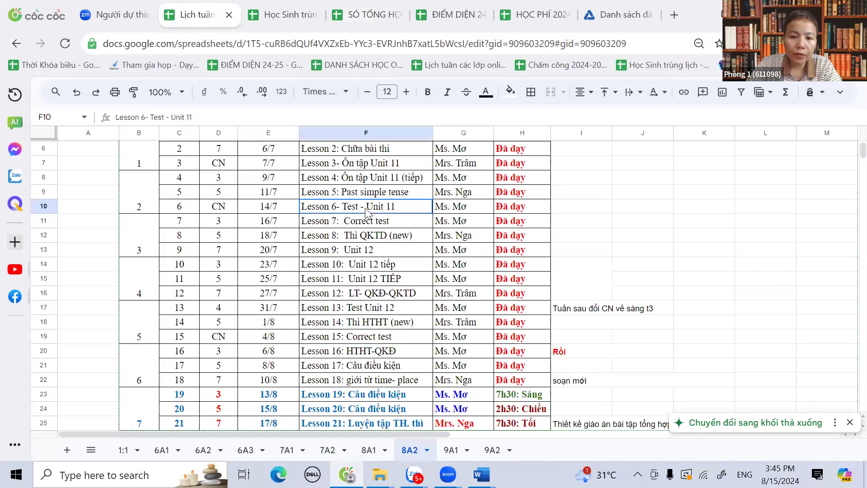
pyautogui.moveTo(179, 210); pyautogui.dragTo(503, 211)
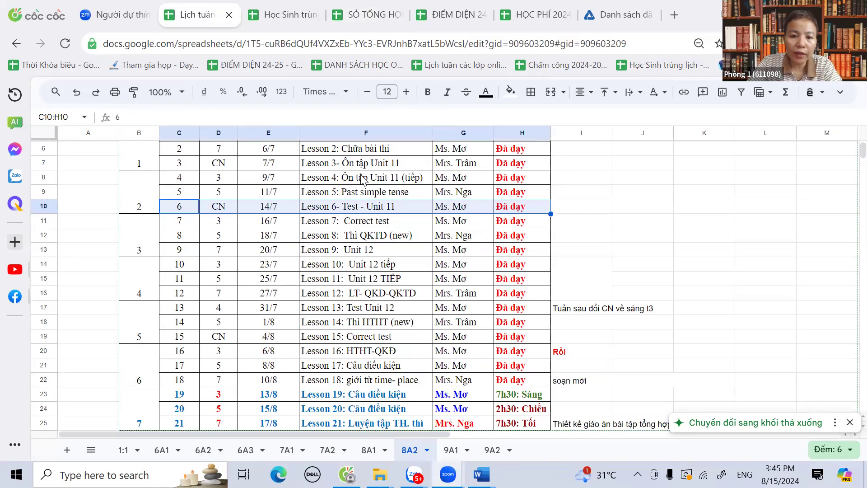
pyautogui.click(430, 180)
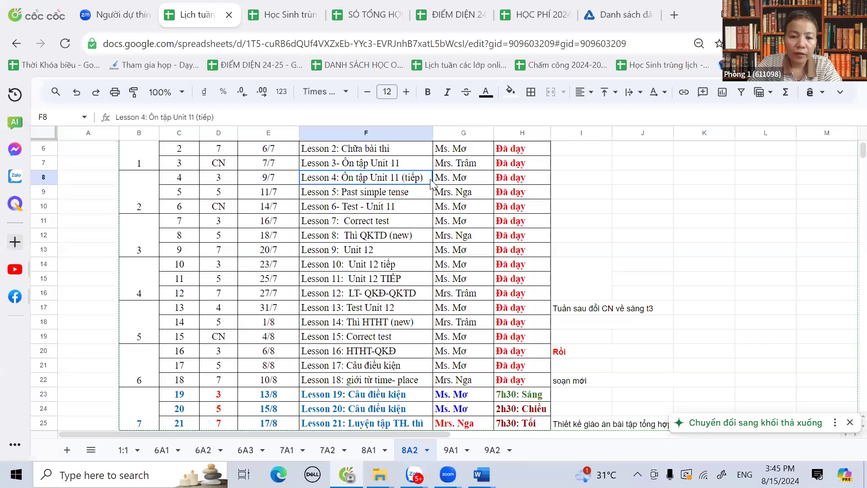
pyautogui.click(348, 212)
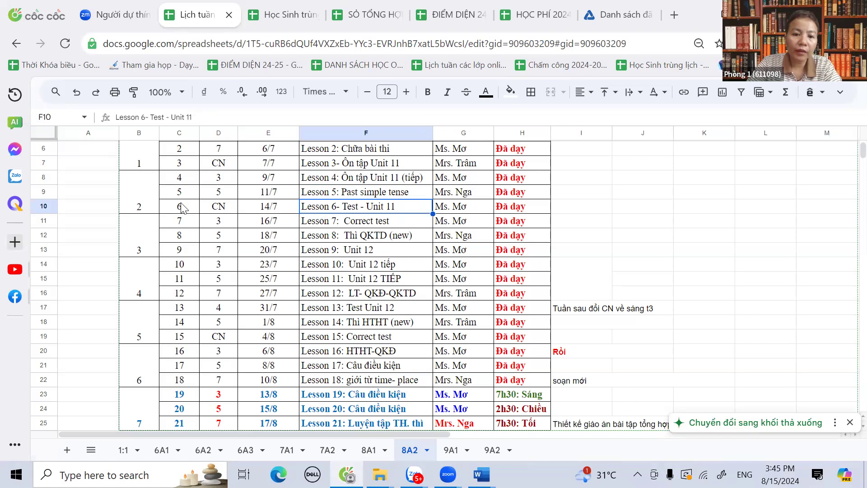
pyautogui.click(43, 206)
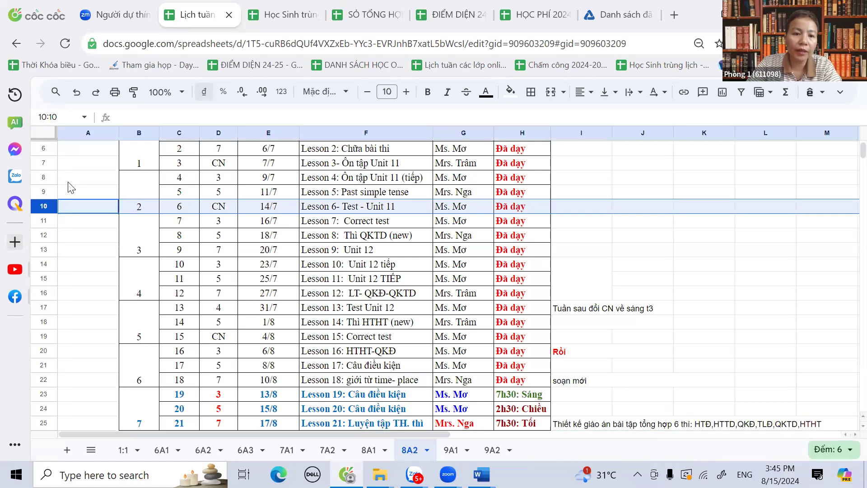
pyautogui.hotkey('ctrl', 'b')
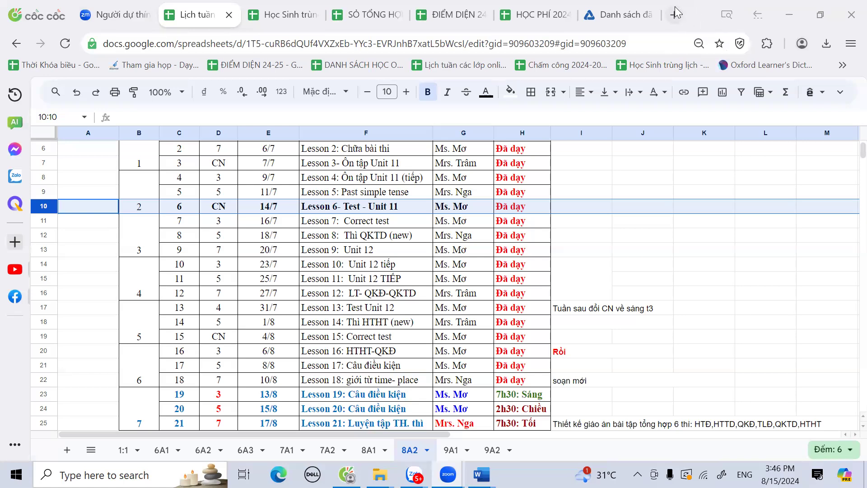
# - Switch to the English Online centre channel on YouTube and open its list of uploaded videos
pyautogui.click(551, 74)
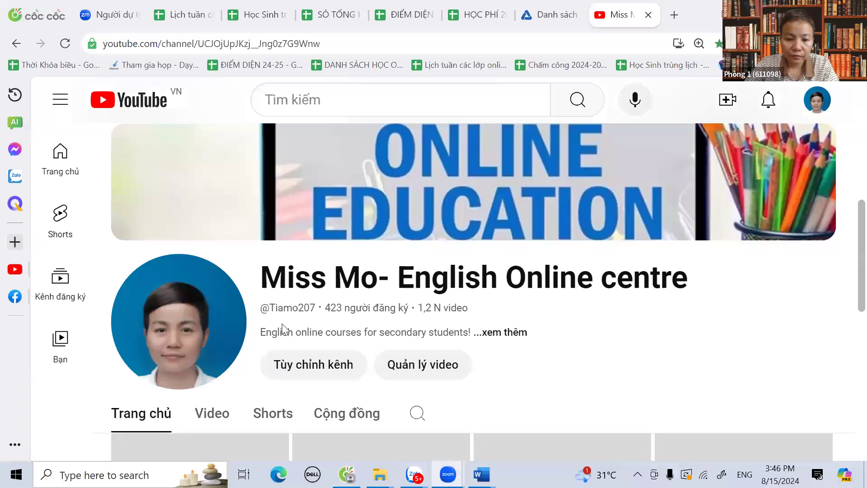
pyautogui.scroll(-5, 284, 328)
pyautogui.click(237, 147)
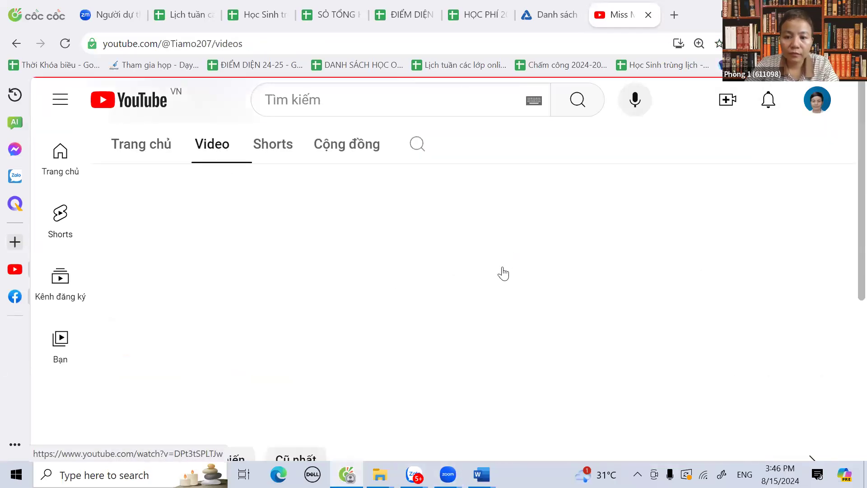
# - Look back through the channel's uploads from lesson 19 to lesson 7 for class 8A2's lesson recordings
pyautogui.scroll(-8, 480, 302)
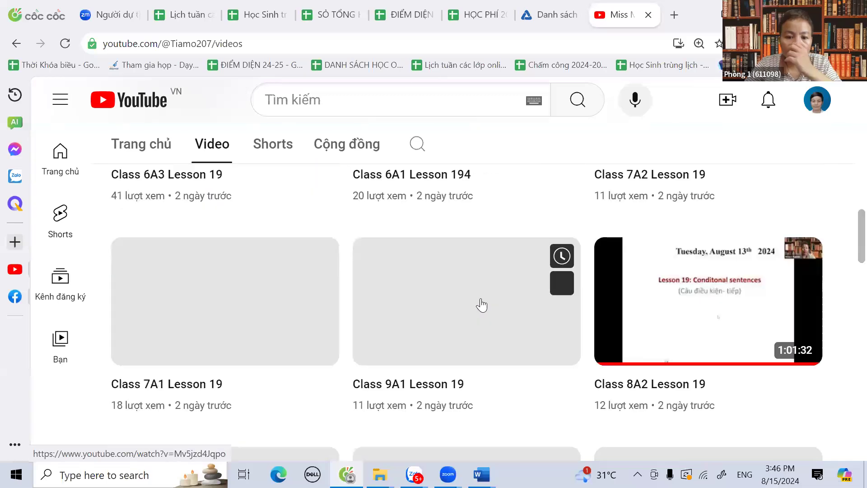
pyautogui.scroll(-10, 481, 305)
pyautogui.scroll(-5, 482, 305)
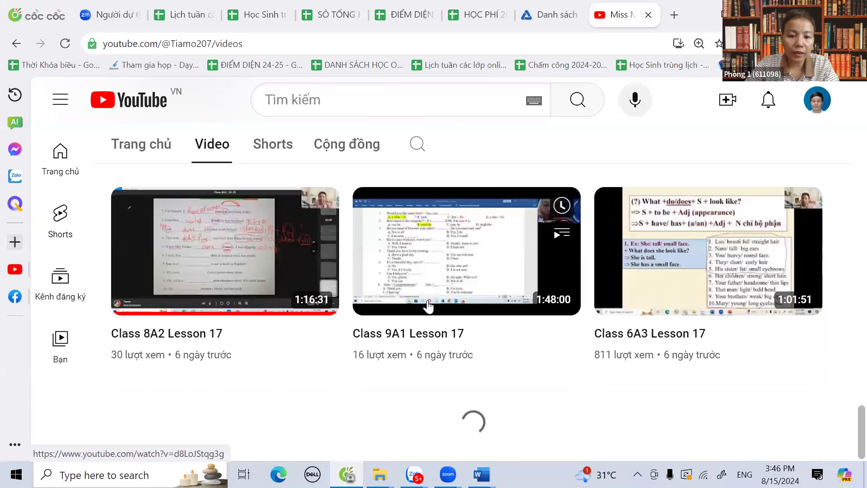
pyautogui.scroll(-12, 529, 260)
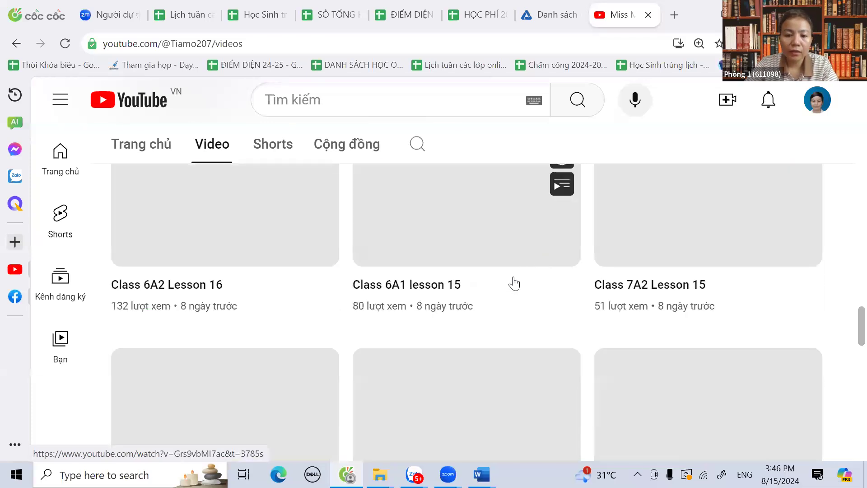
pyautogui.scroll(-10, 468, 306)
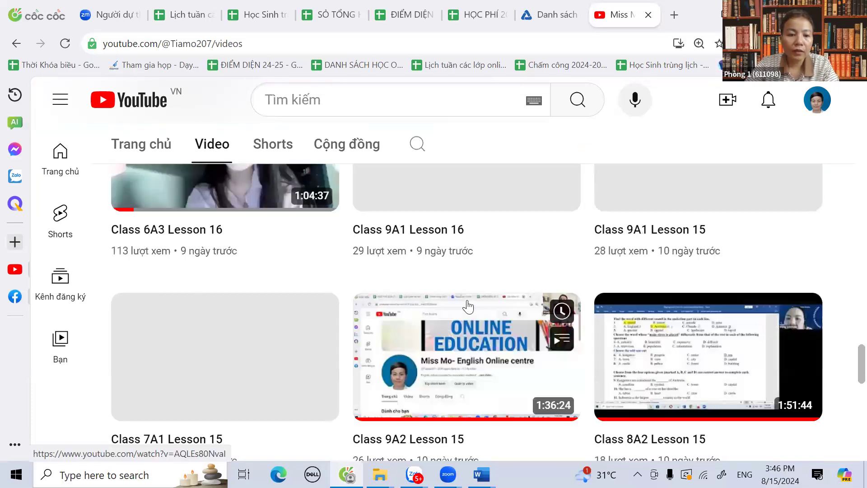
pyautogui.scroll(-10, 468, 307)
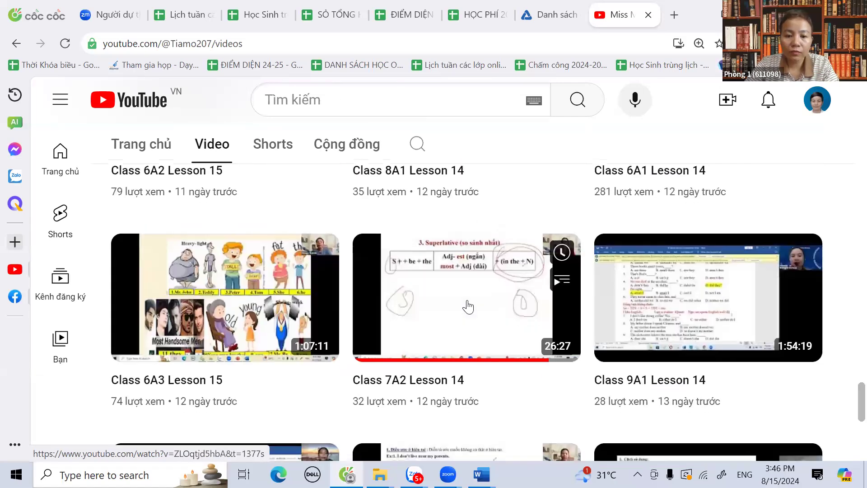
pyautogui.scroll(-10, 468, 307)
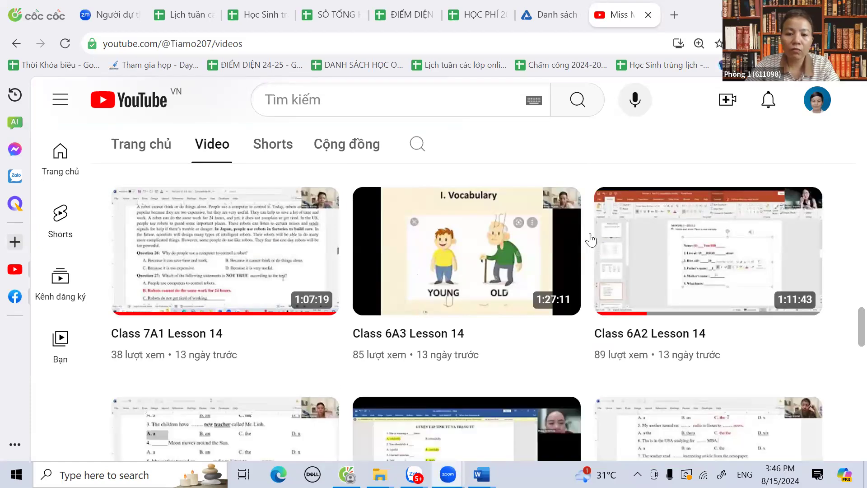
pyautogui.scroll(-10, 589, 241)
pyautogui.scroll(4, 566, 261)
pyautogui.scroll(5, 567, 261)
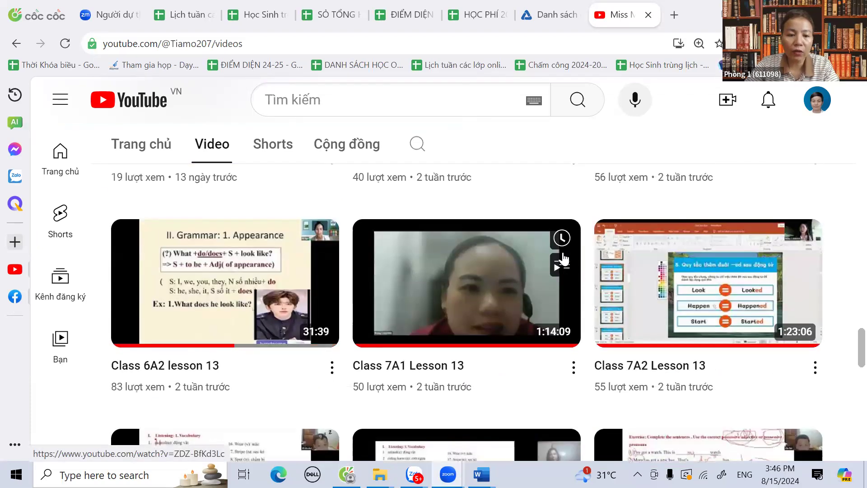
pyautogui.scroll(-3, 563, 259)
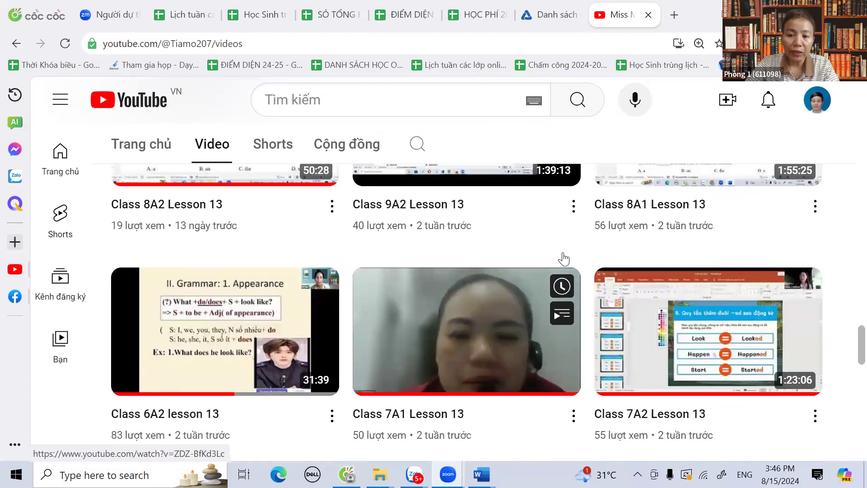
pyautogui.scroll(-7, 565, 259)
pyautogui.scroll(-7, 443, 276)
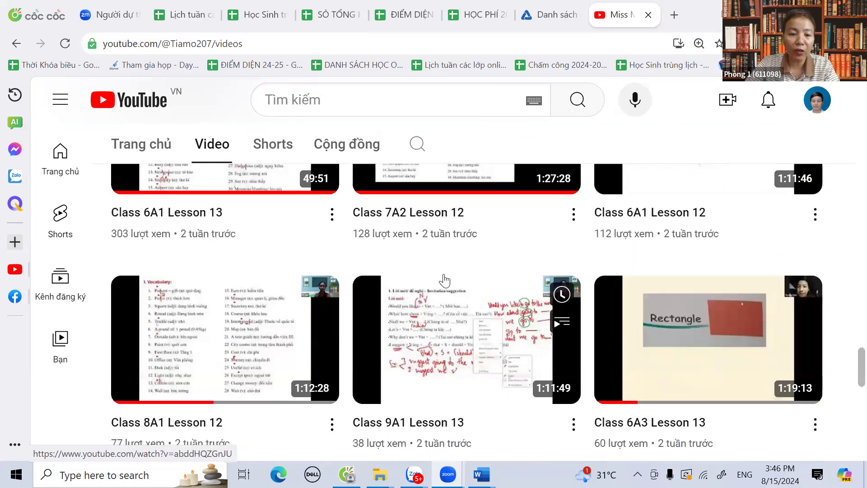
pyautogui.scroll(-7, 439, 260)
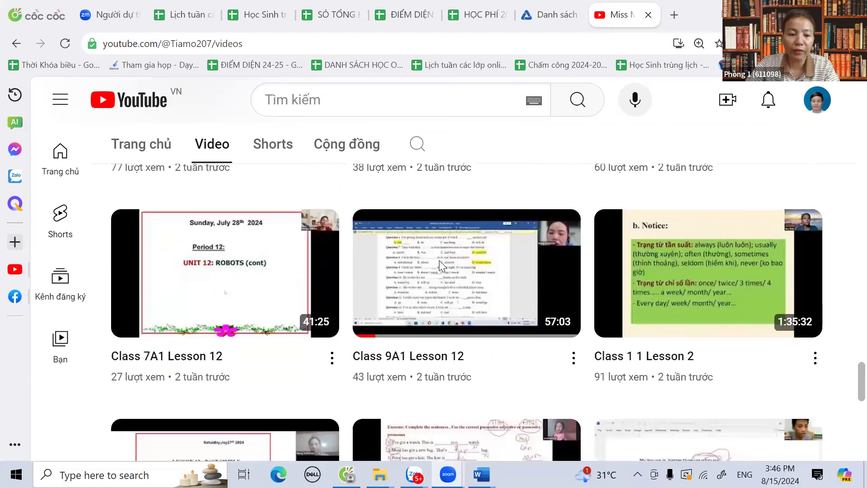
pyautogui.scroll(-5, 440, 262)
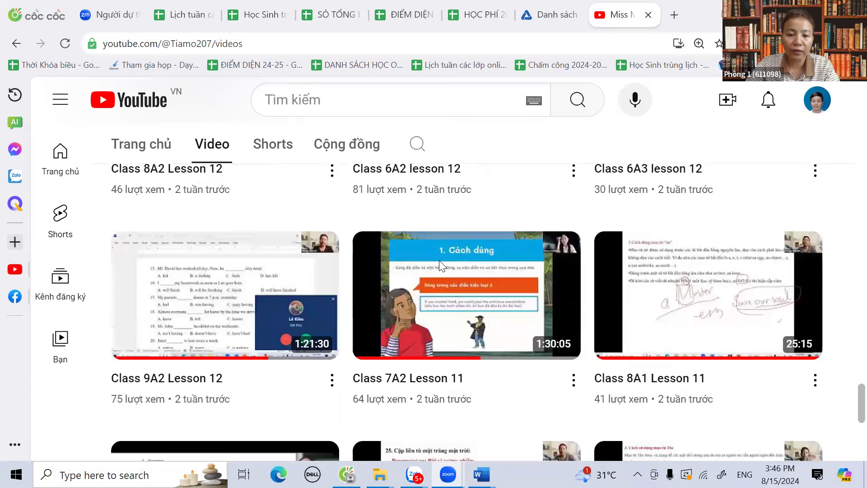
pyautogui.scroll(-10, 439, 265)
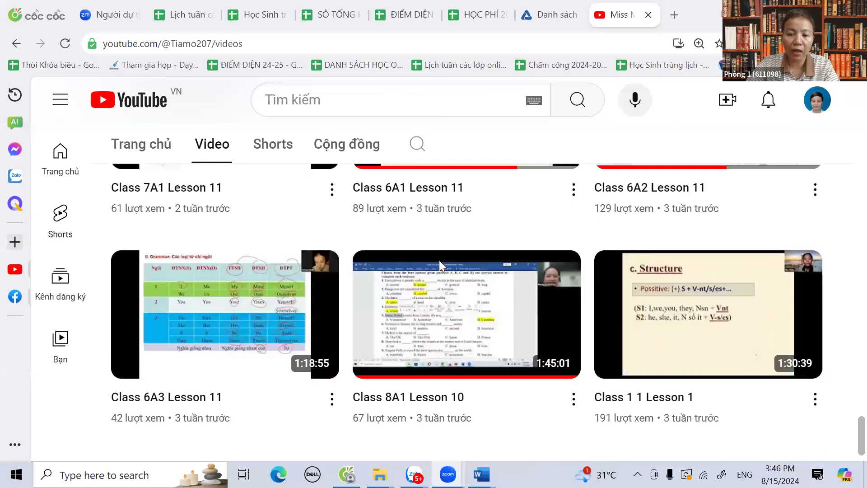
pyautogui.scroll(-2, 439, 260)
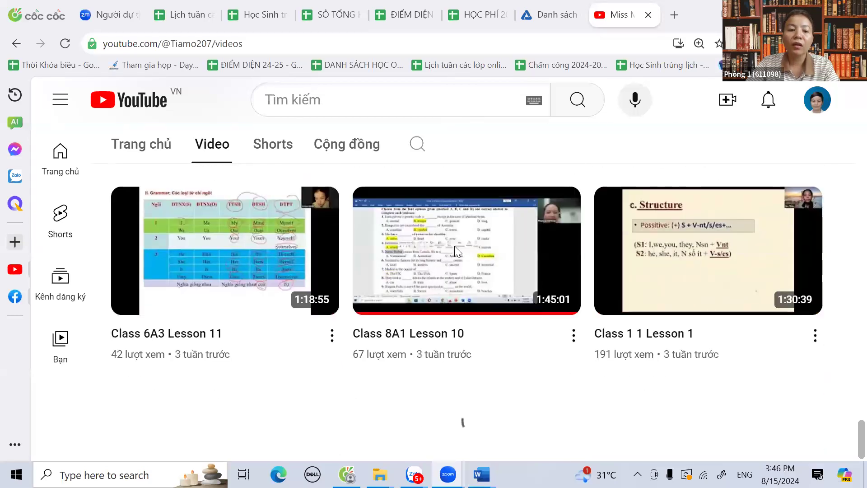
pyautogui.scroll(-5, 500, 308)
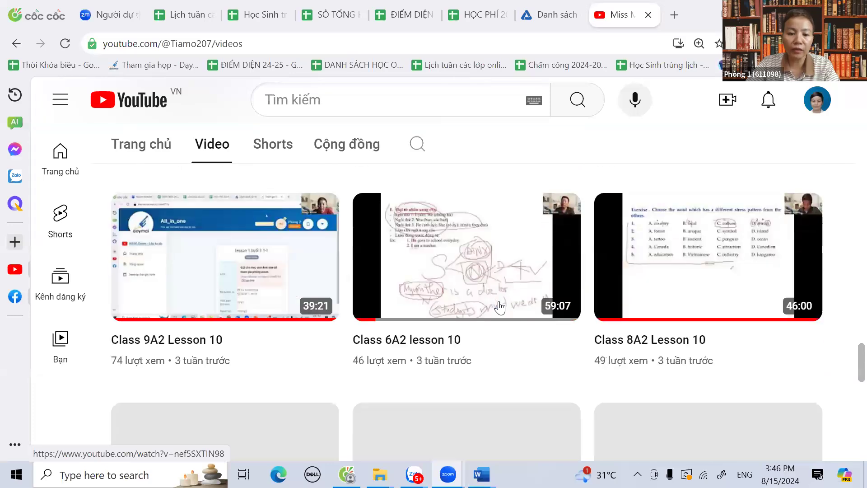
pyautogui.scroll(-8, 500, 307)
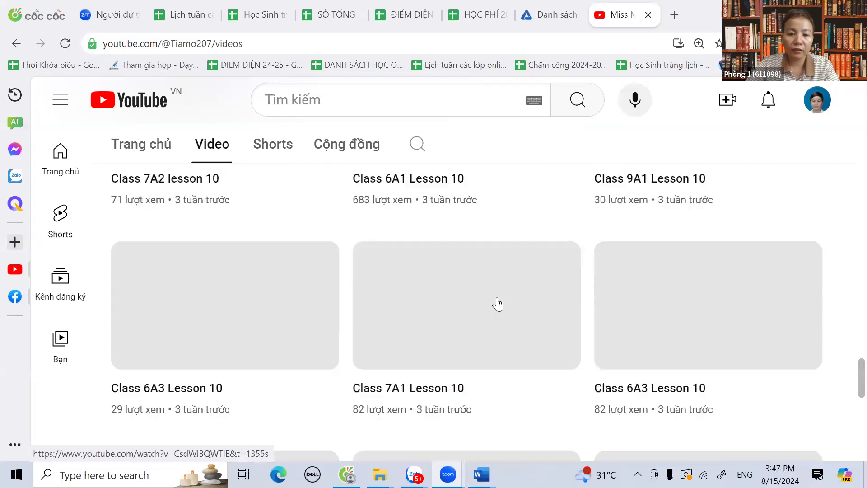
pyautogui.scroll(-10, 498, 304)
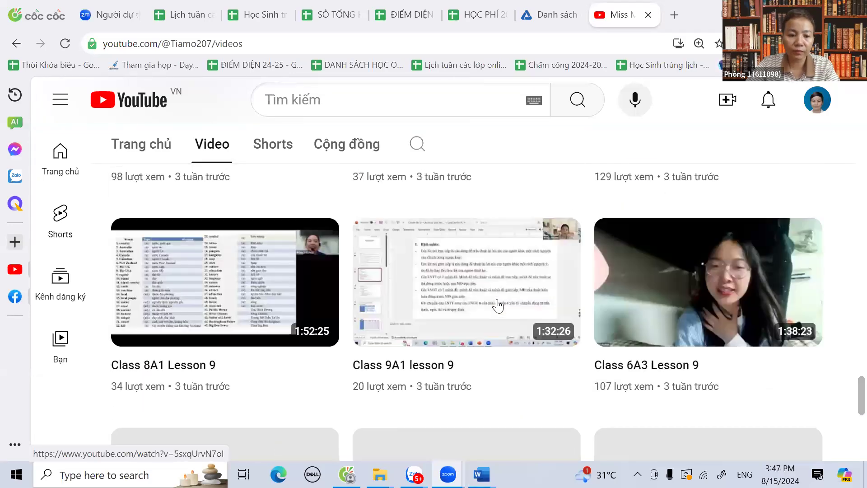
pyautogui.scroll(-3, 498, 306)
pyautogui.scroll(-2, 499, 306)
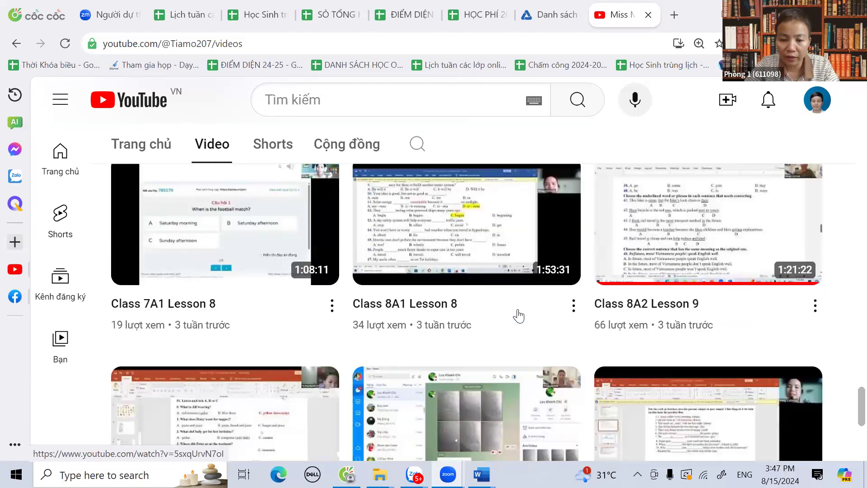
pyautogui.scroll(-6, 517, 314)
pyautogui.scroll(-9, 519, 315)
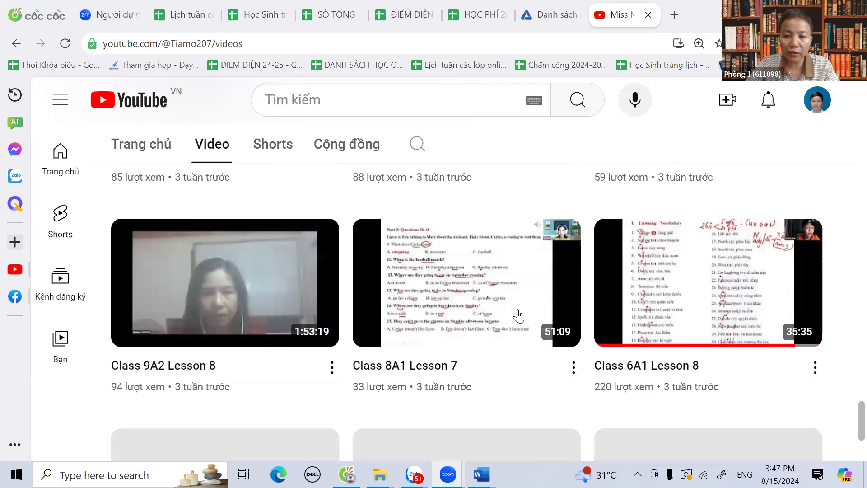
pyautogui.scroll(-3, 519, 315)
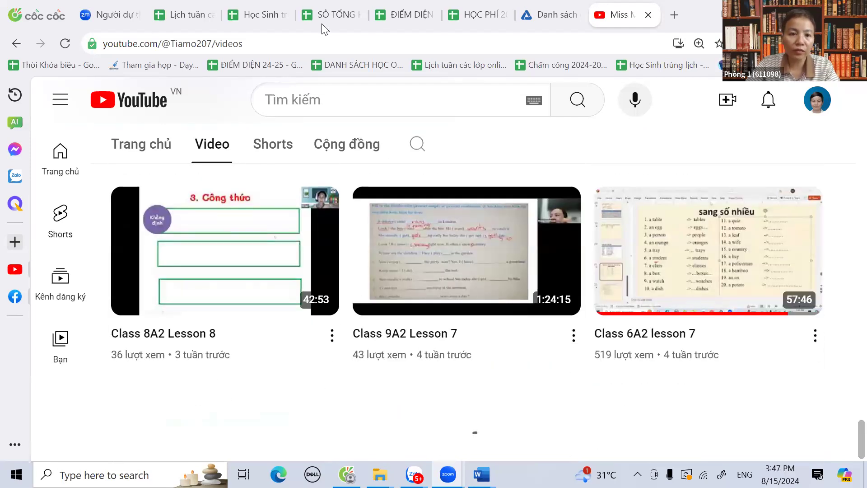
# - Glance at class 8A2's weekly schedule, return to the YouTube uploads and look through the older recordings down to lesson 4 for class 8A2
pyautogui.hotkey('ctrl', '2')
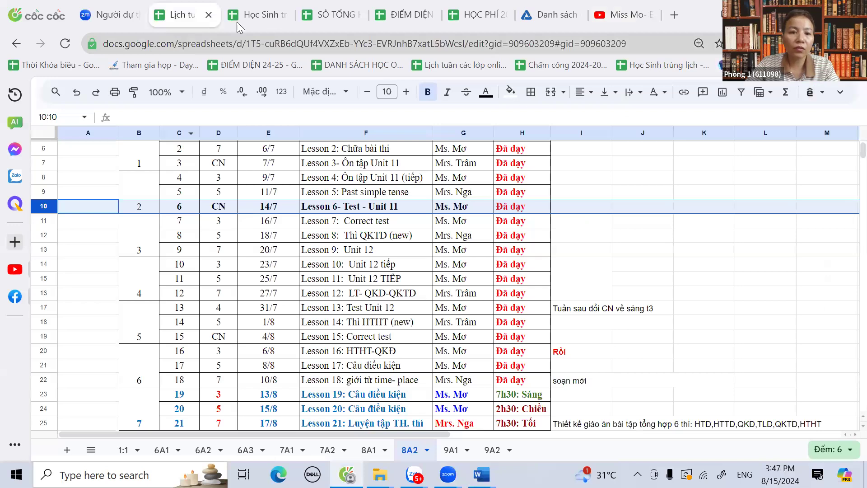
pyautogui.click(634, 14)
pyautogui.scroll(-12, 448, 286)
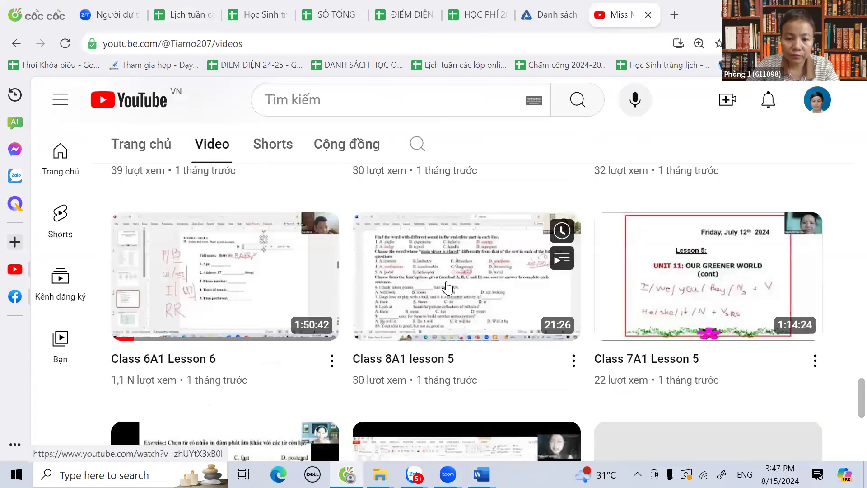
pyautogui.scroll(-5, 448, 285)
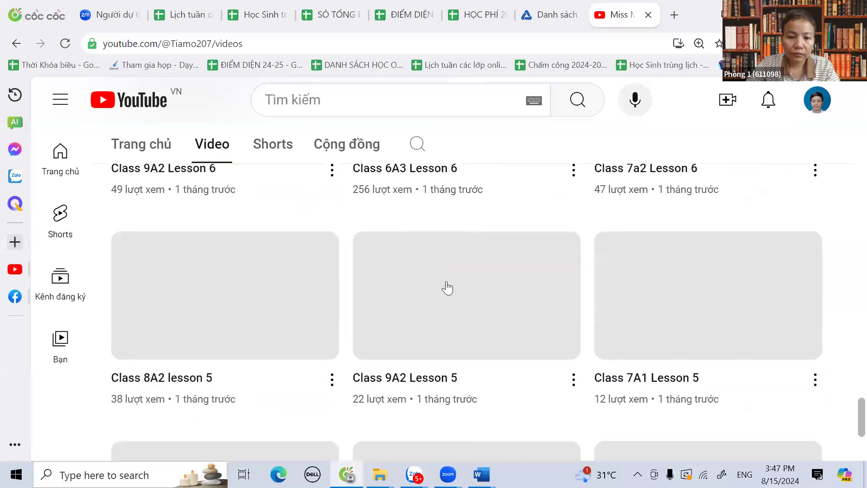
pyautogui.scroll(-10, 447, 287)
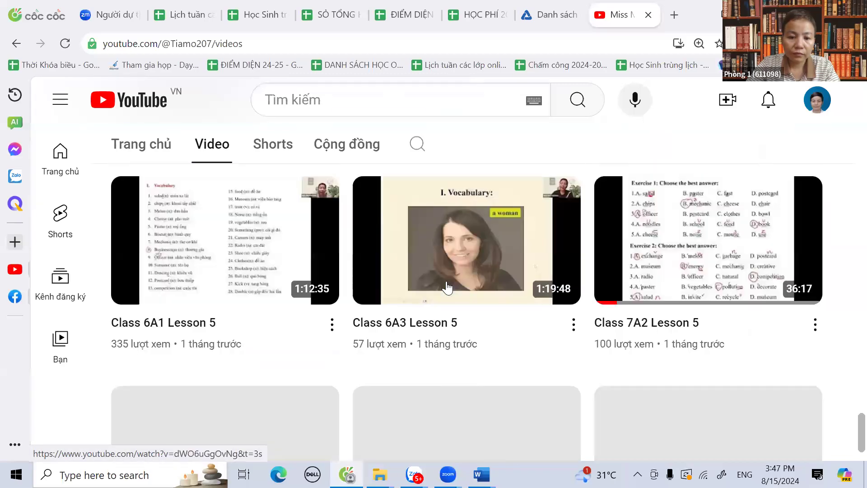
pyautogui.scroll(-4, 447, 288)
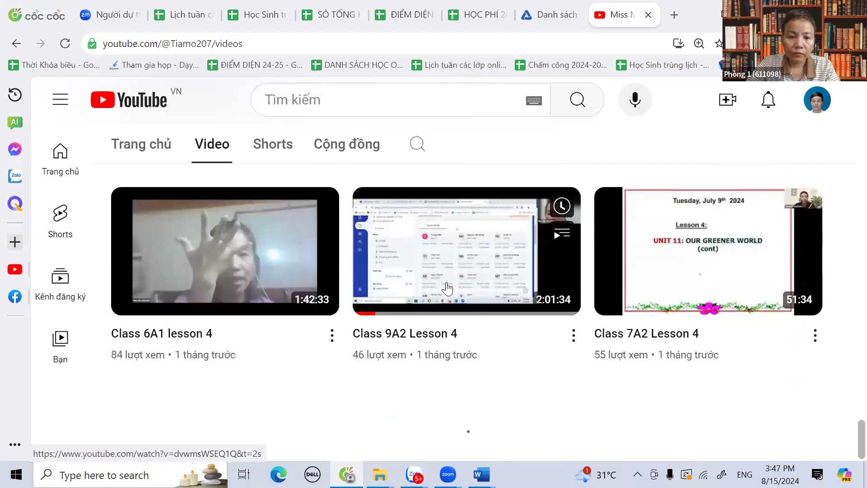
pyautogui.scroll(-3, 446, 298)
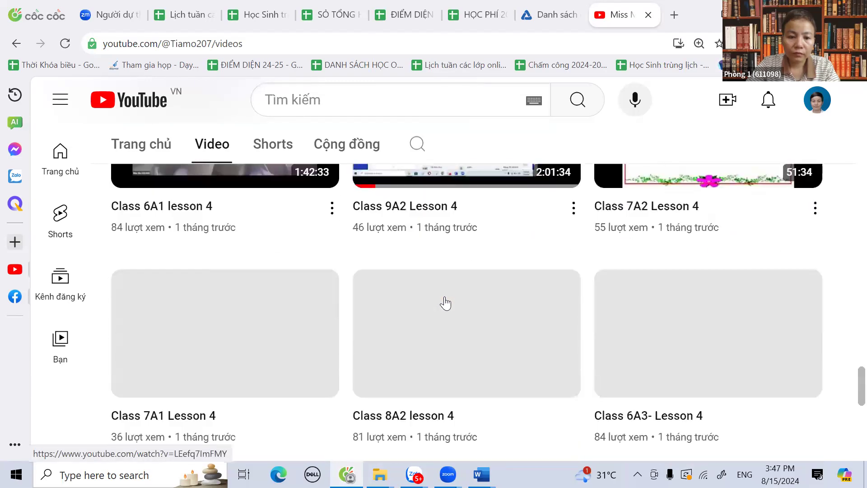
pyautogui.scroll(-5, 446, 303)
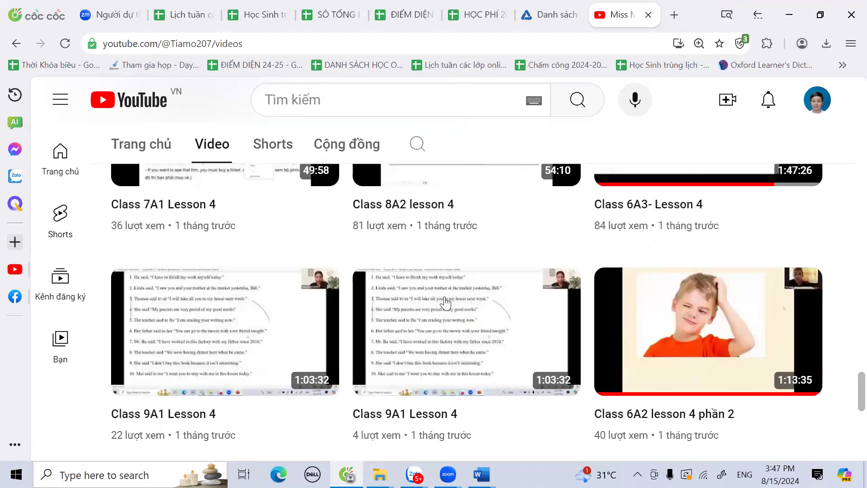
# - Go back through the uploads from lesson 4 up to lesson 7, examining class 8A2's recordings of lessons 5, 6 and 7
pyautogui.scroll(10, 446, 303)
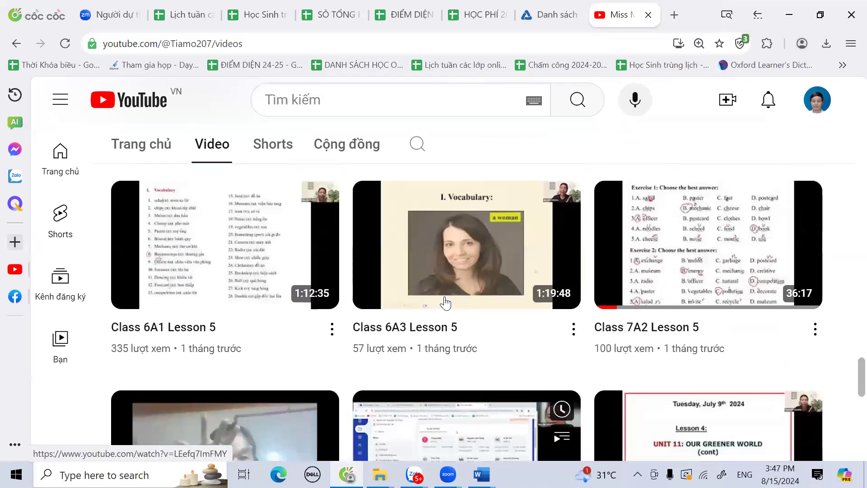
pyautogui.scroll(5, 445, 303)
pyautogui.scroll(5, 446, 304)
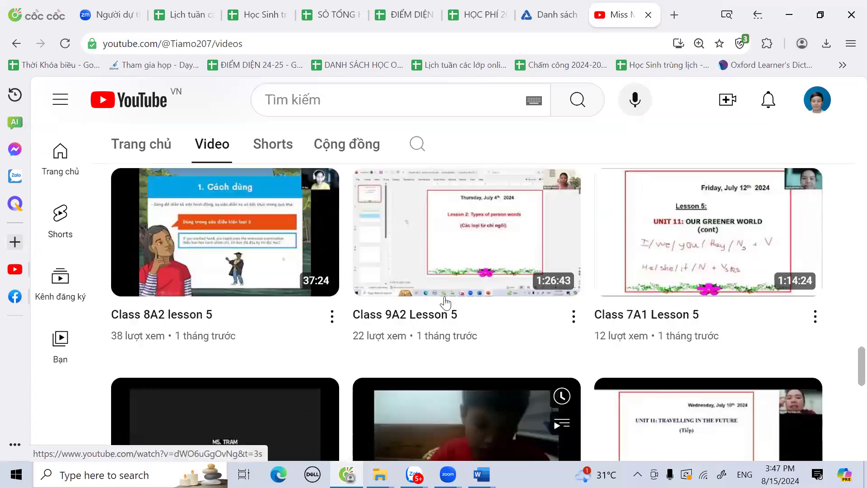
pyautogui.scroll(2, 445, 303)
pyautogui.scroll(2, 446, 304)
pyautogui.scroll(3, 445, 303)
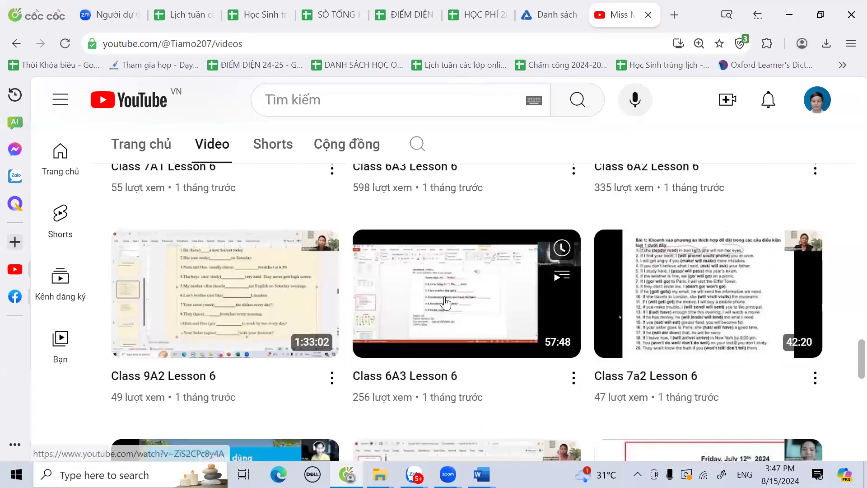
pyautogui.scroll(2, 446, 303)
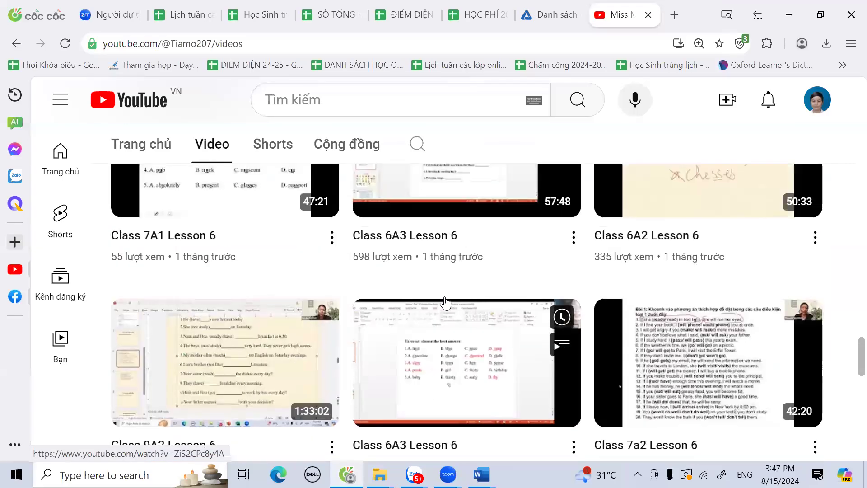
pyautogui.scroll(2, 446, 303)
pyautogui.scroll(4, 446, 303)
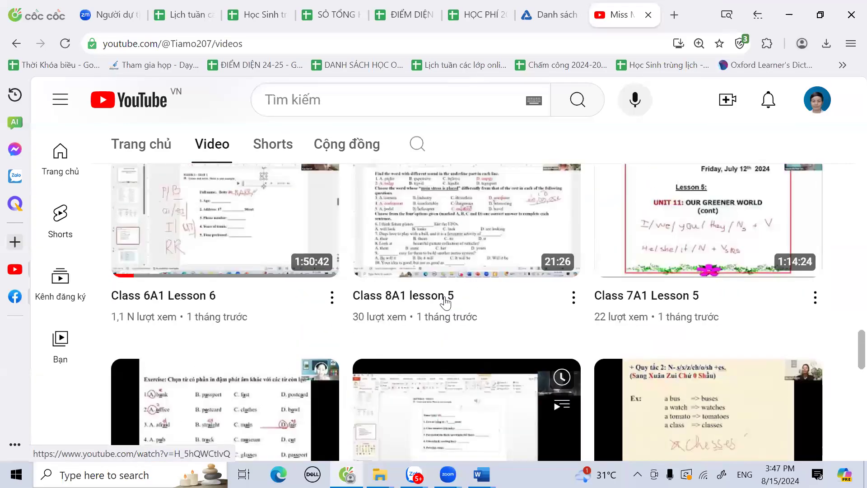
pyautogui.scroll(2, 445, 303)
pyautogui.scroll(4, 446, 302)
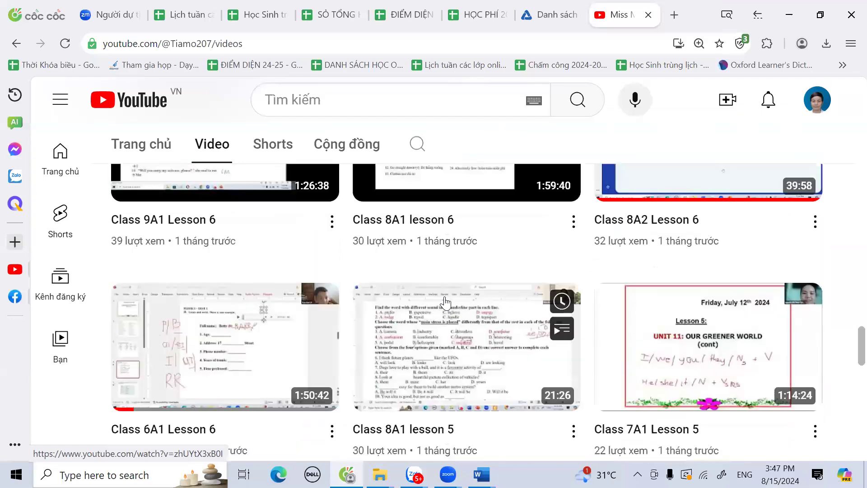
pyautogui.scroll(3, 446, 302)
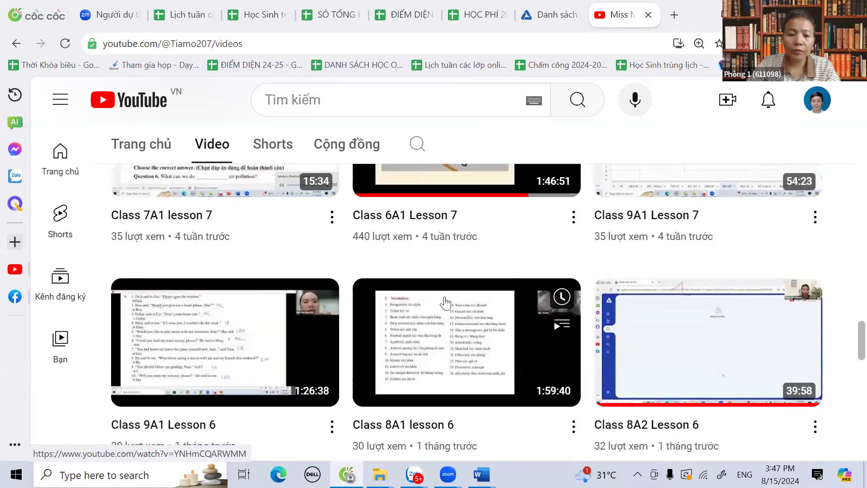
pyautogui.scroll(5, 446, 302)
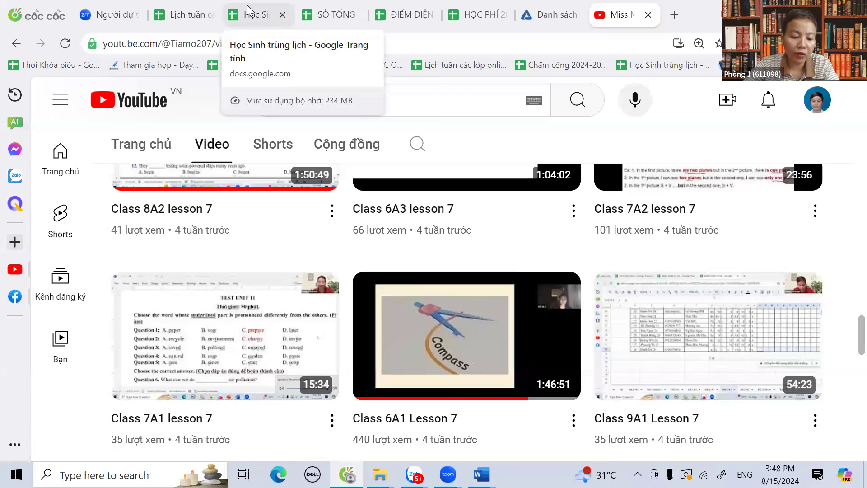
# - Open the weekly class schedule and check the date of Lesson 4 in the 8A2 timetable
pyautogui.click(185, 18)
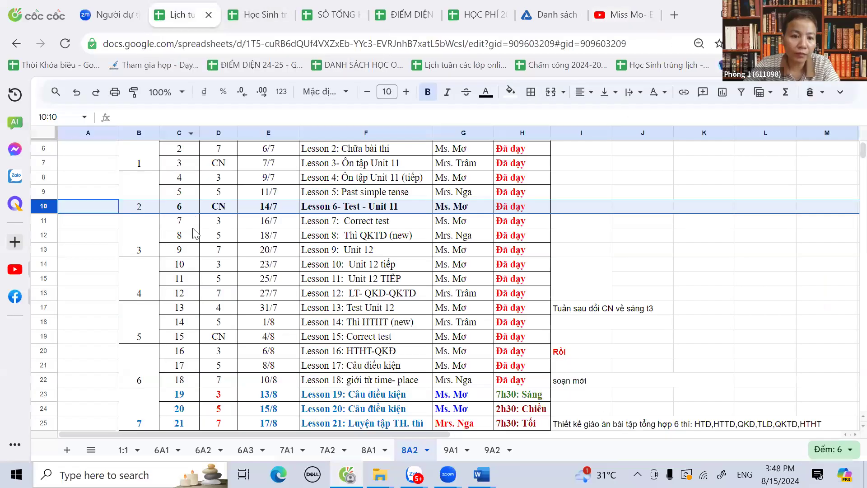
pyautogui.scroll(2, 195, 228)
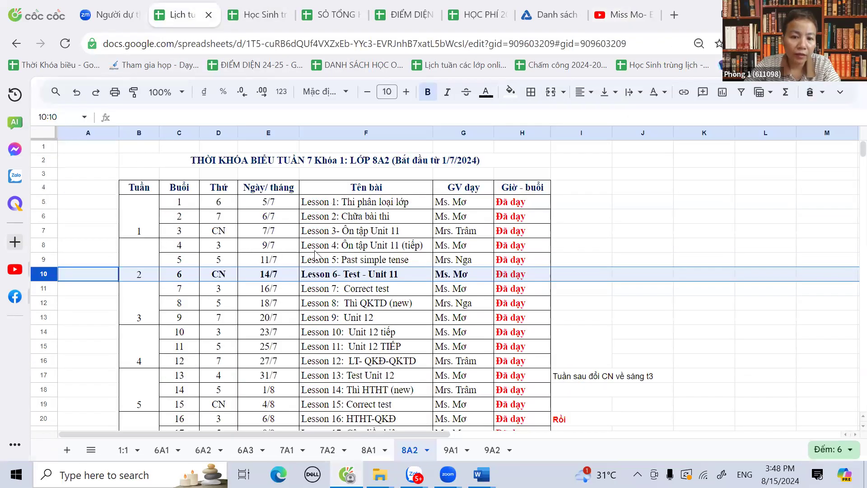
pyautogui.click(295, 248)
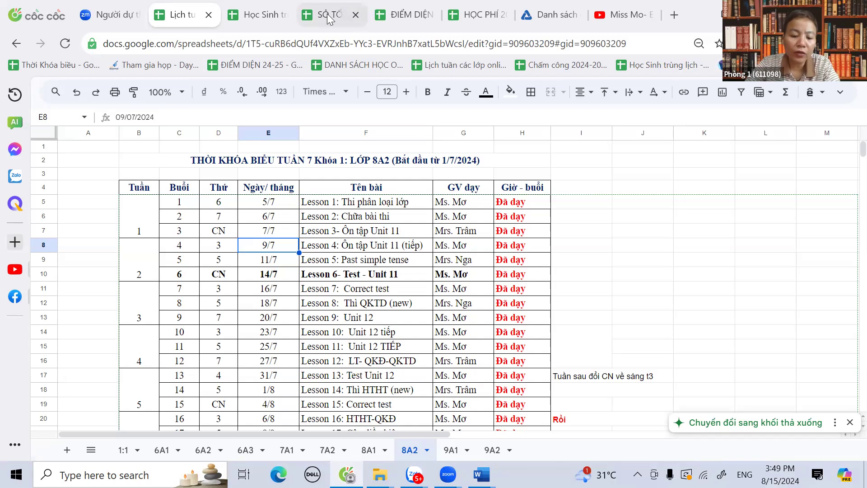
# - Examine student number 29's scores in the 8A2-k1 attendance sheet, and recheck the 8A2 class schedule
pyautogui.click(407, 10)
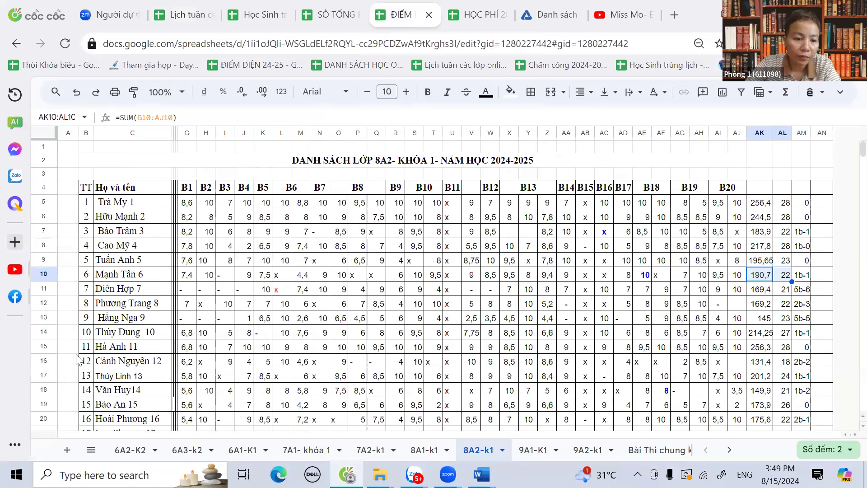
pyautogui.scroll(-8, 77, 308)
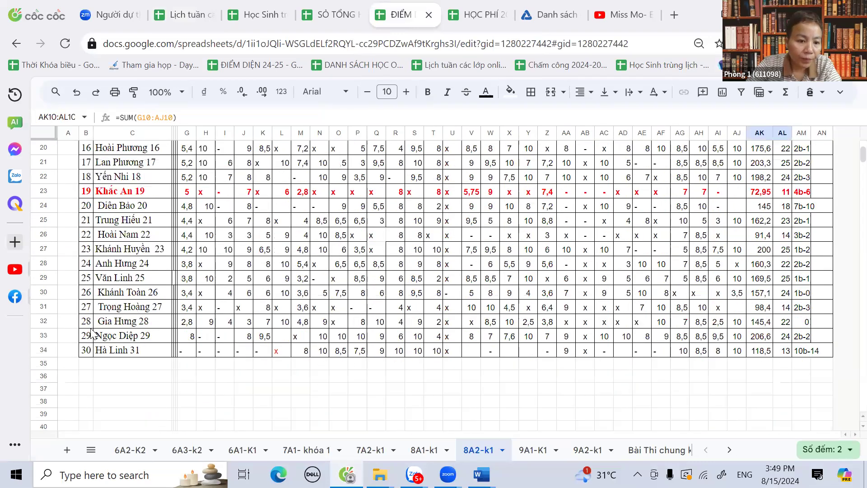
pyautogui.click(43, 268)
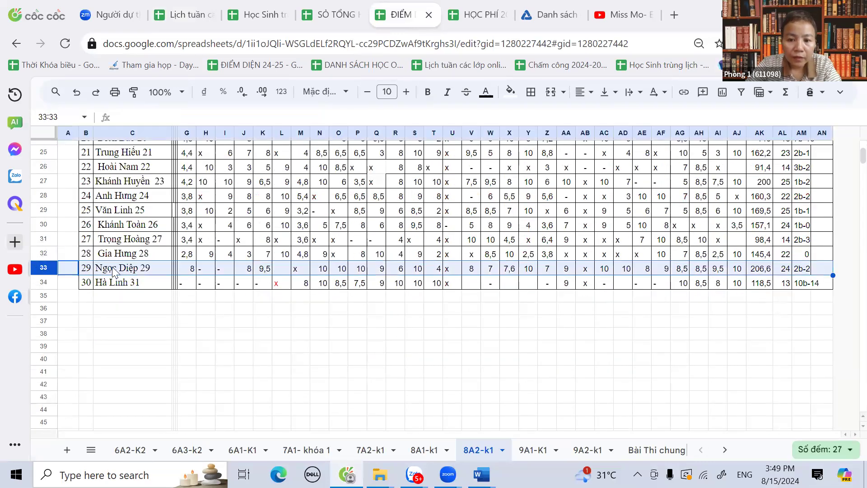
pyautogui.click(499, 274)
pyautogui.click(507, 272)
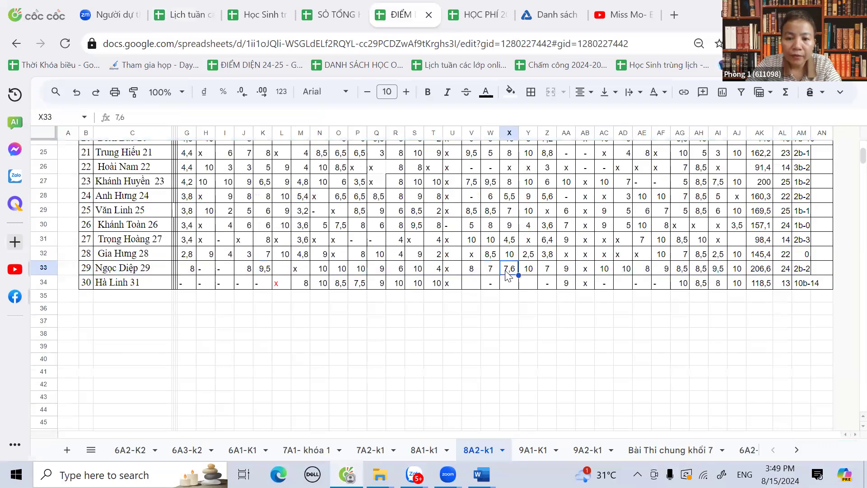
pyautogui.scroll(3, 508, 275)
pyautogui.scroll(5, 508, 274)
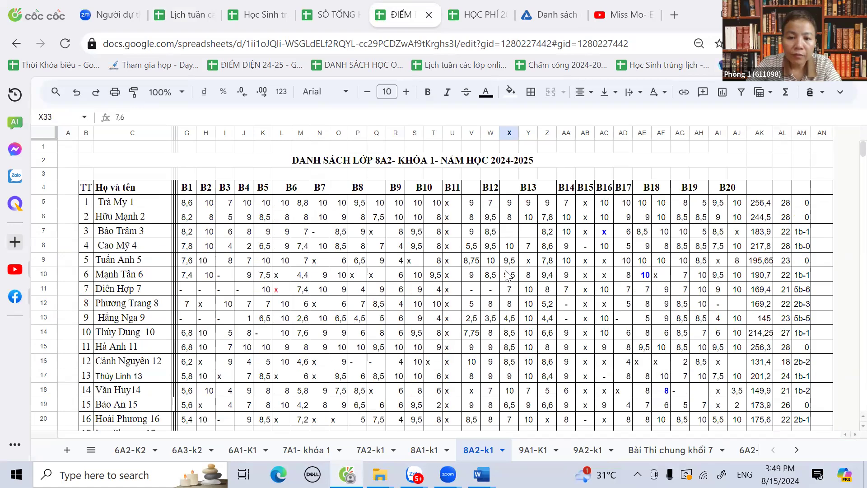
pyautogui.click(176, 14)
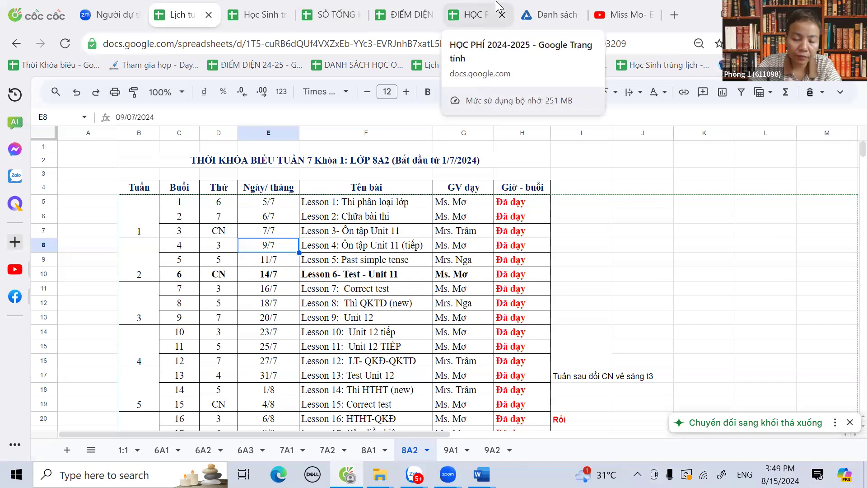
# - In the 8A2-k1 attendance sheet, enter B6 scores of 7,6 in M33 and 10 in L33 for student number 29
pyautogui.click(415, 12)
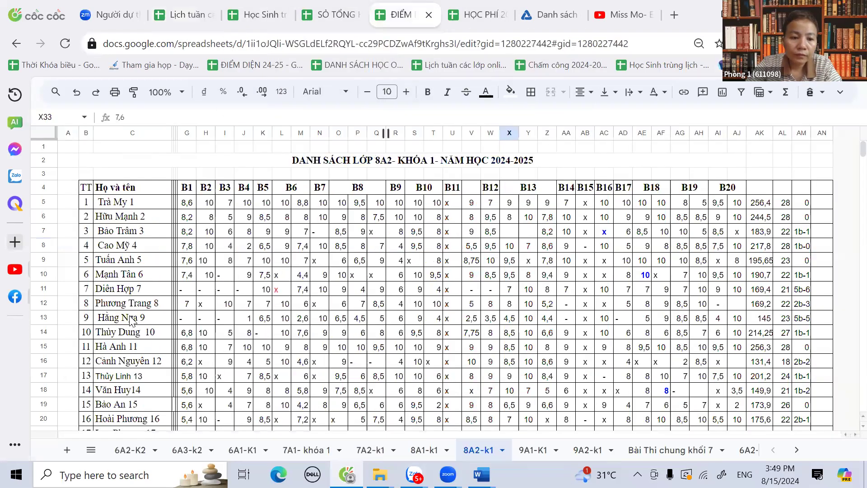
pyautogui.scroll(-5, 171, 378)
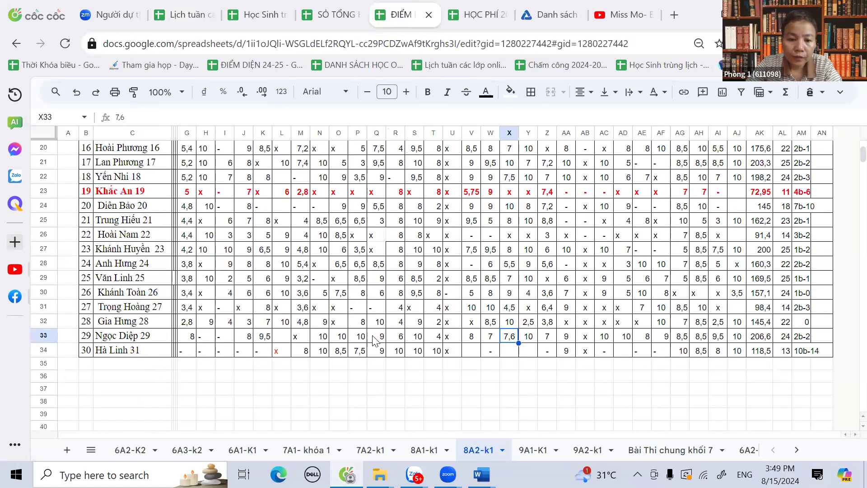
pyautogui.click(287, 342)
pyautogui.scroll(7, 289, 344)
pyautogui.scroll(-5, 289, 346)
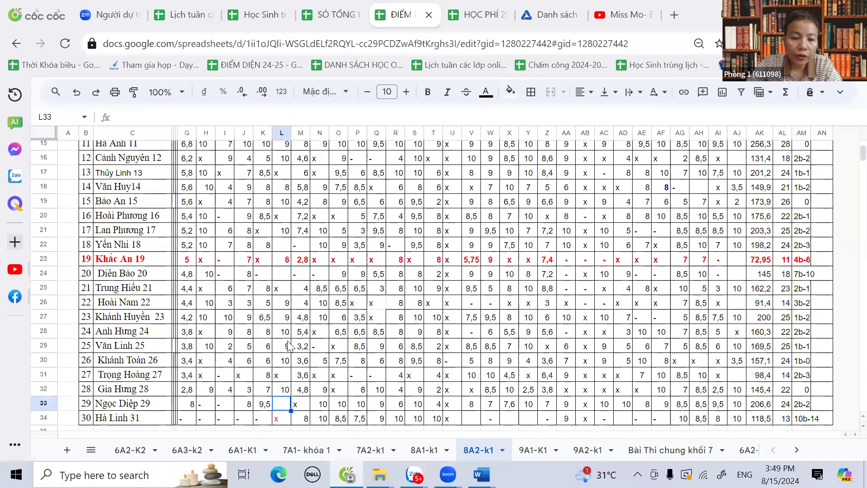
pyautogui.scroll(-2, 289, 345)
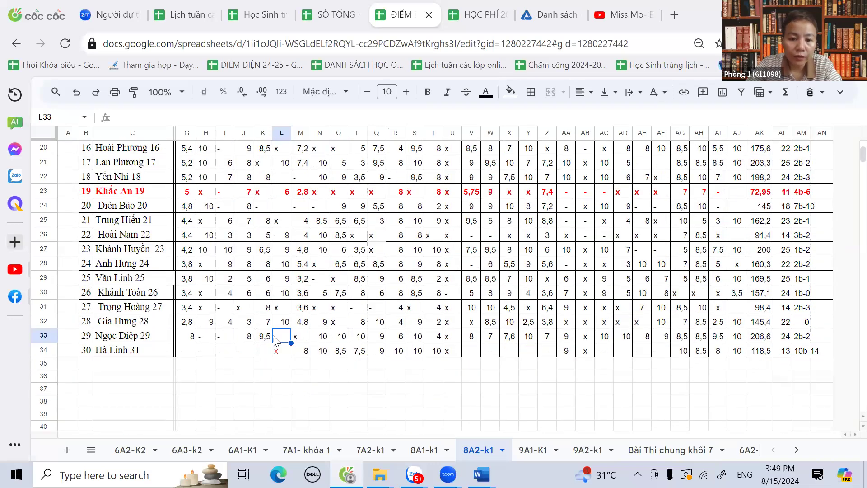
pyautogui.click(302, 341)
pyautogui.write('7,6')
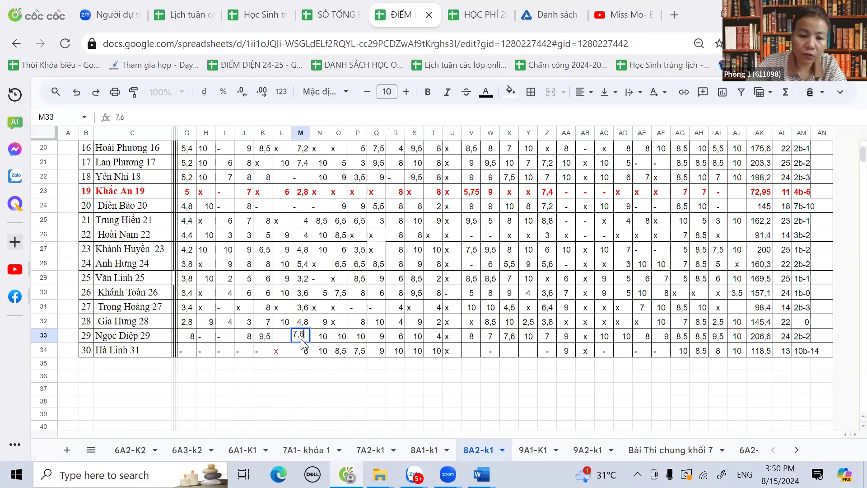
pyautogui.click(280, 342)
pyautogui.write('10')
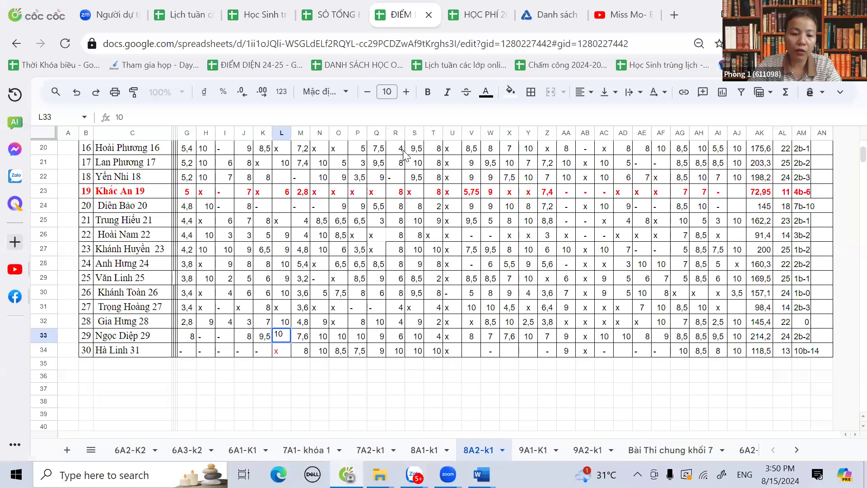
pyautogui.click(326, 295)
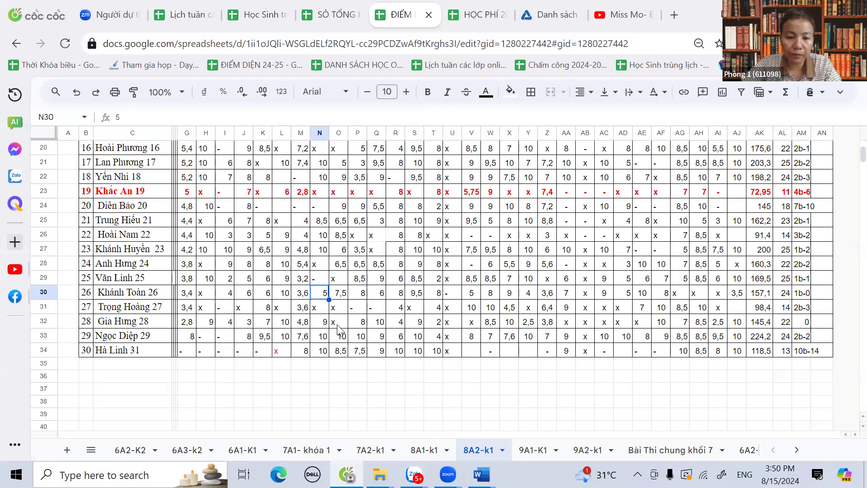
# - Set the score count in AL33 to 26 for student number 29, and select the row's total and count
pyautogui.click(784, 340)
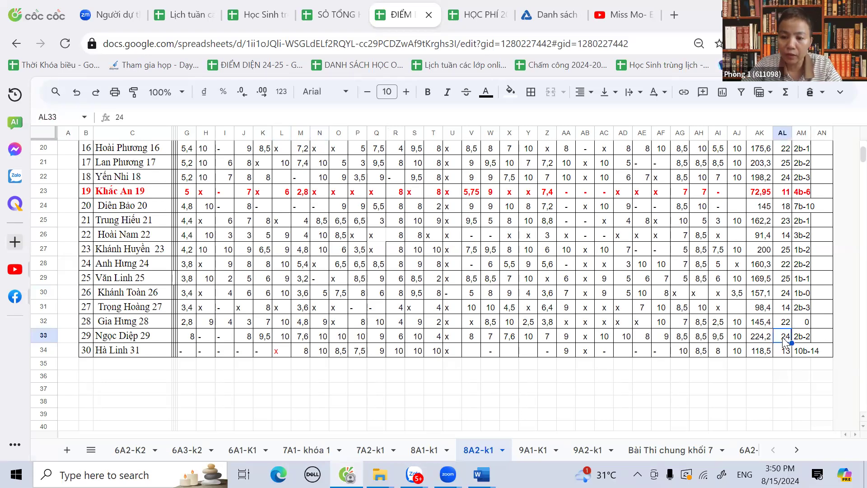
pyautogui.write('26')
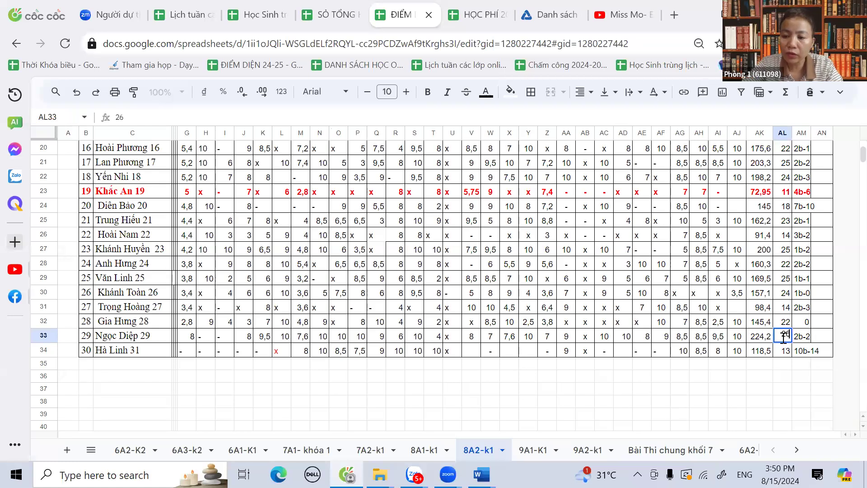
pyautogui.press('Return')
pyautogui.moveTo(764, 340); pyautogui.dragTo(778, 344)
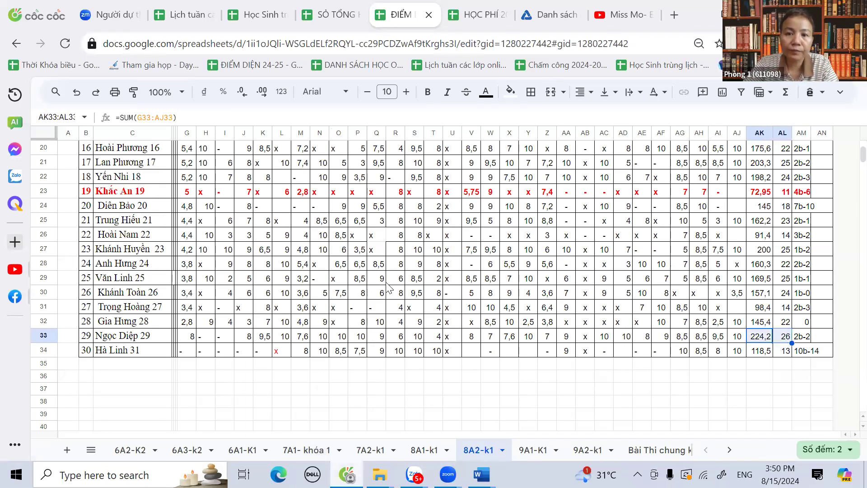
# - In the Class 8A2- Khóa 1 summary sheet, set student 29's SCĐ to 26 and TĐ to 224,2 in row 11
pyautogui.click(331, 6)
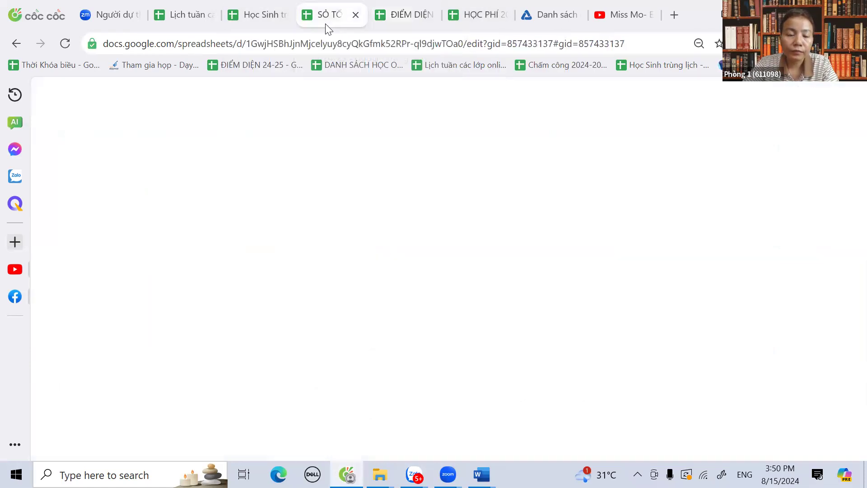
pyautogui.scroll(10, 168, 232)
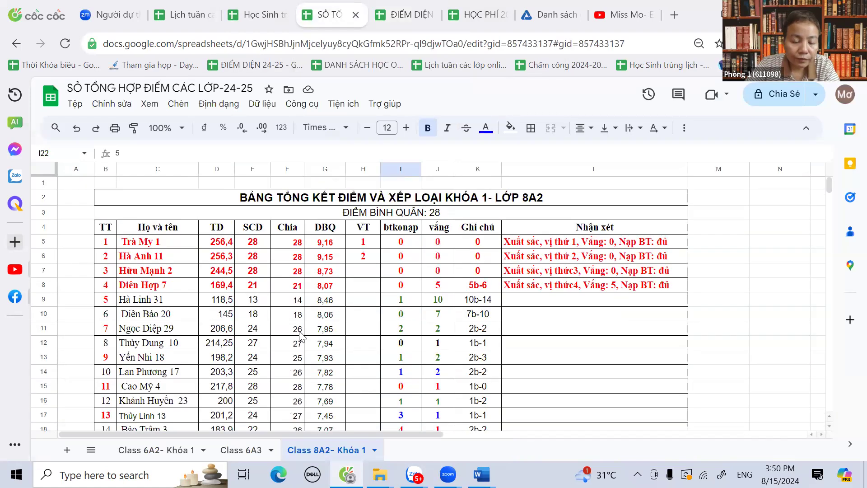
pyautogui.click(253, 334)
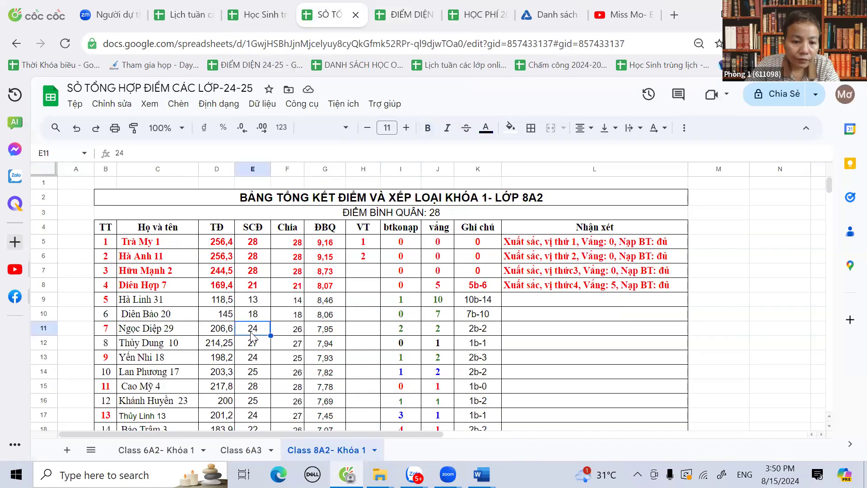
pyautogui.write('26')
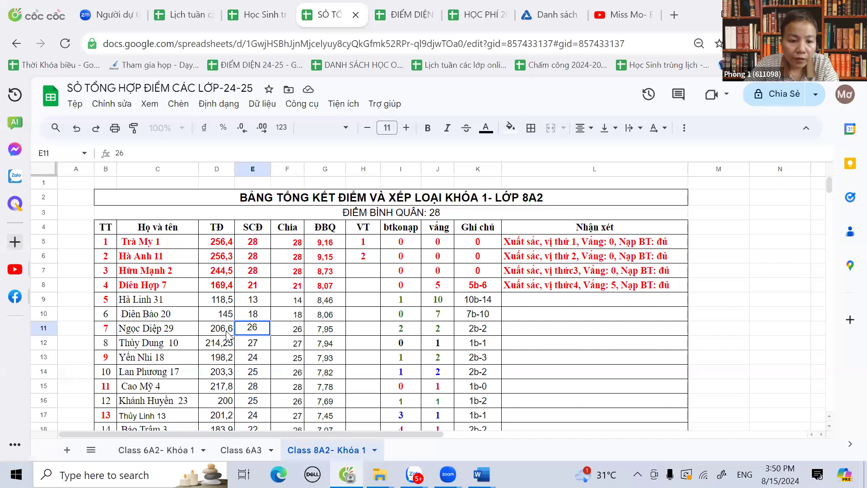
pyautogui.click(223, 332)
pyautogui.moveTo(209, 327); pyautogui.dragTo(235, 334)
pyautogui.write('224')
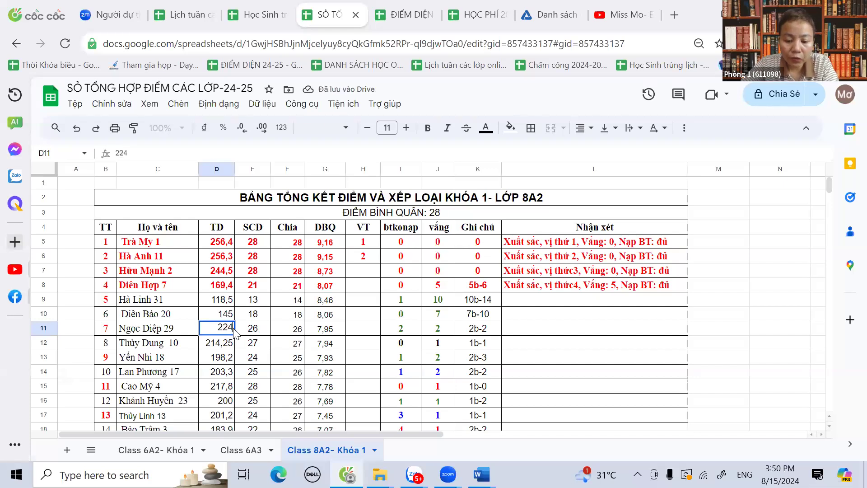
pyautogui.write(',2')
pyautogui.click(239, 333)
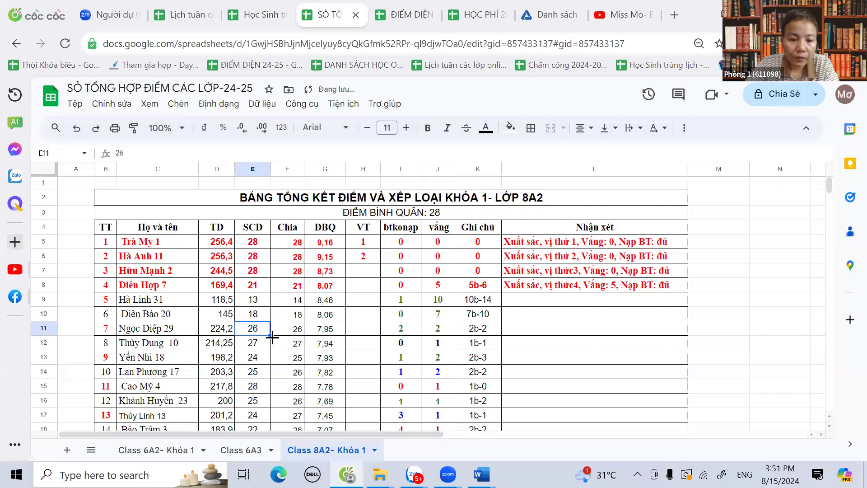
pyautogui.click(293, 334)
# - Set the same student's btkonạp to 0 and ĐBQ to 8,62 in row 11
pyautogui.click(400, 333)
pyautogui.write('0')
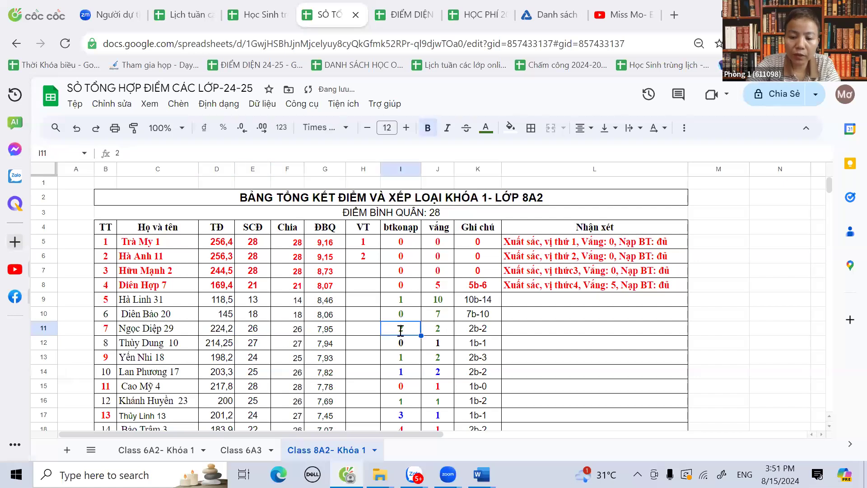
pyautogui.click(451, 360)
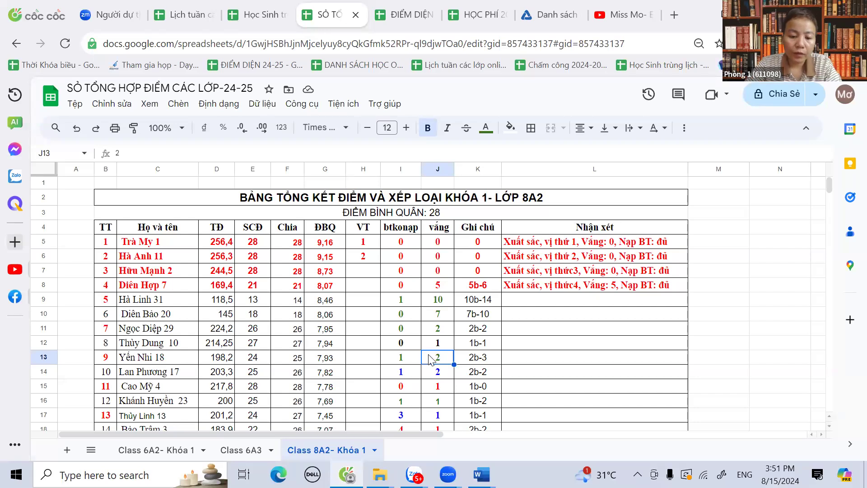
pyautogui.click(321, 334)
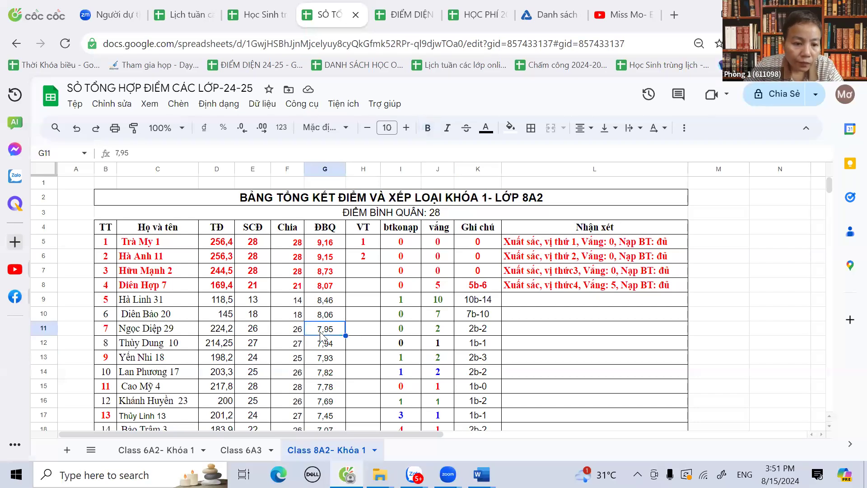
pyautogui.write('8,62')
pyautogui.click(335, 362)
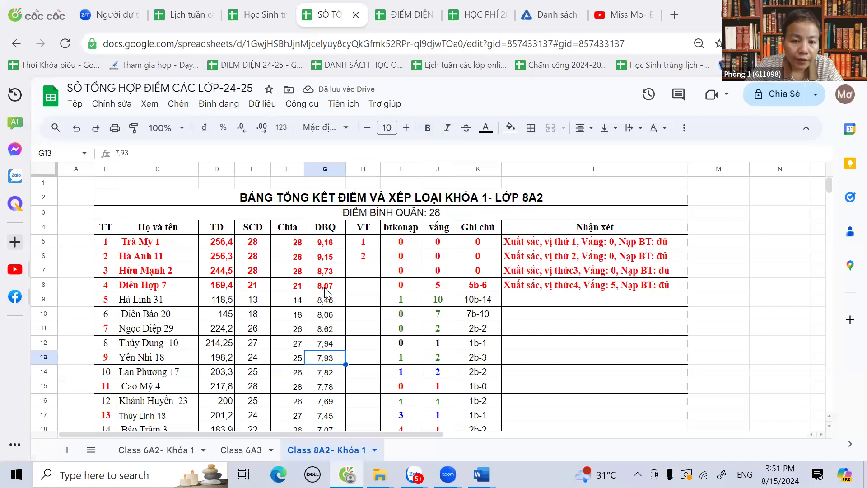
# - Insert one empty row above row 8, between the third- and fourth-ranked students
pyautogui.click(43, 285)
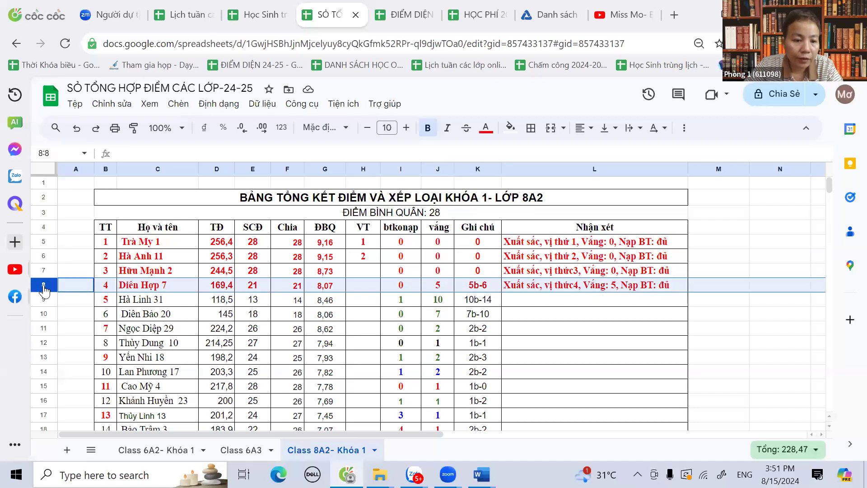
pyautogui.rightClick(44, 286)
pyautogui.click(113, 244)
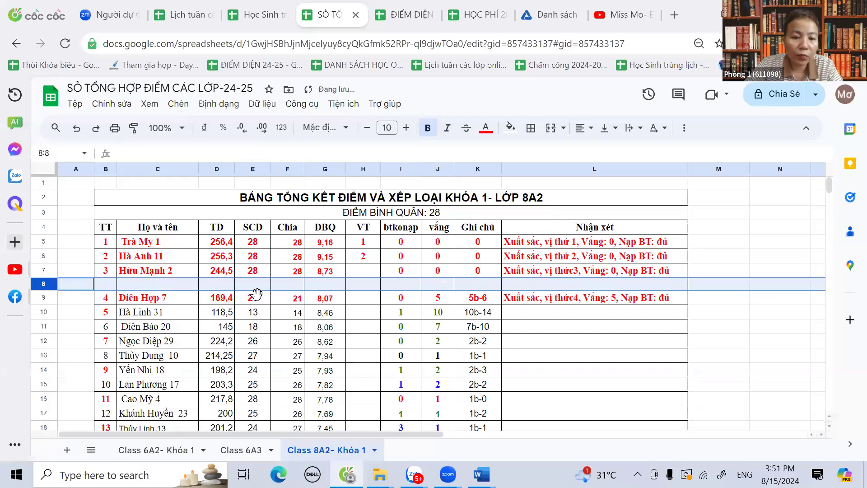
# - Move the updated student's row from row 12 into the empty row 8
pyautogui.click(44, 341)
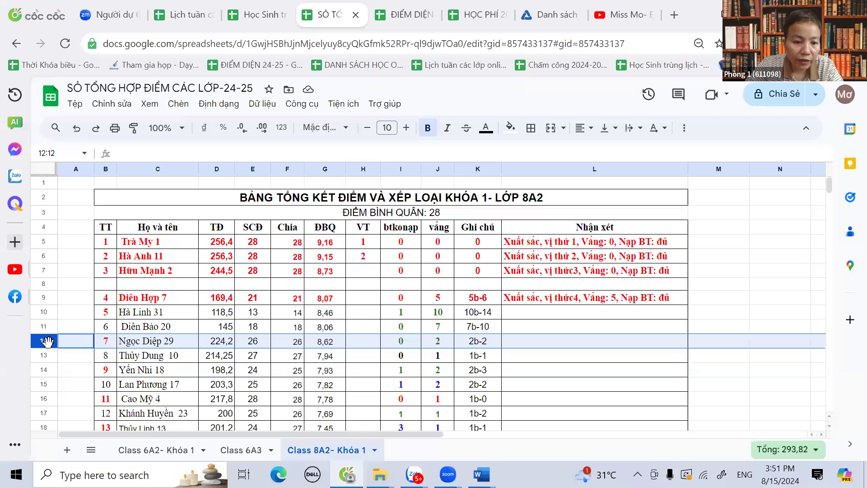
pyautogui.rightClick(47, 341)
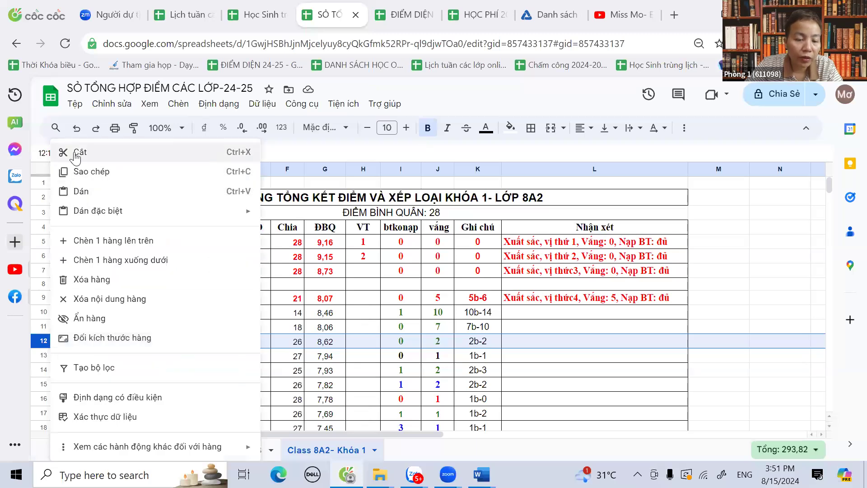
pyautogui.click(90, 169)
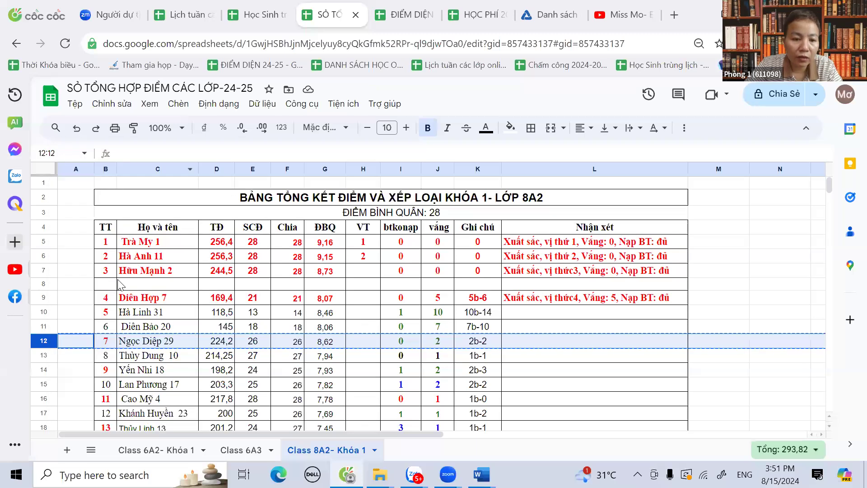
pyautogui.click(49, 284)
pyautogui.hotkey('ctrl', 'v')
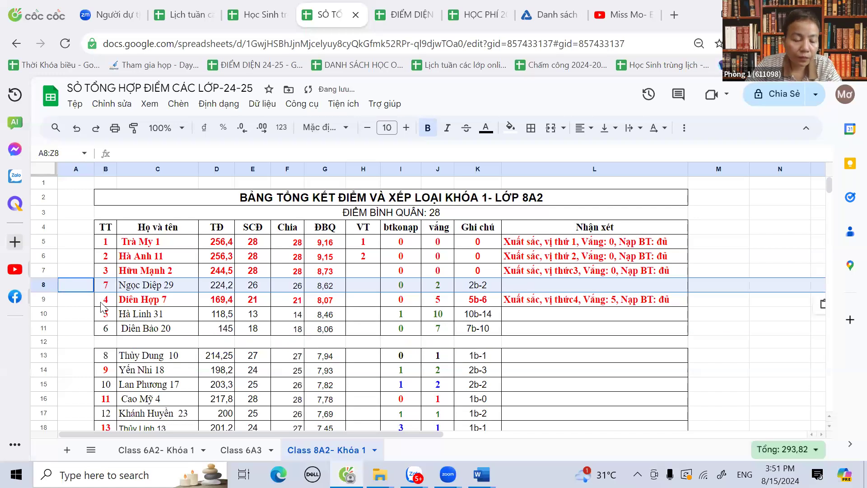
# - Renumber the TT column in rows 5 to 11 from 1 to 7 and delete the empty row 12
pyautogui.click(122, 304)
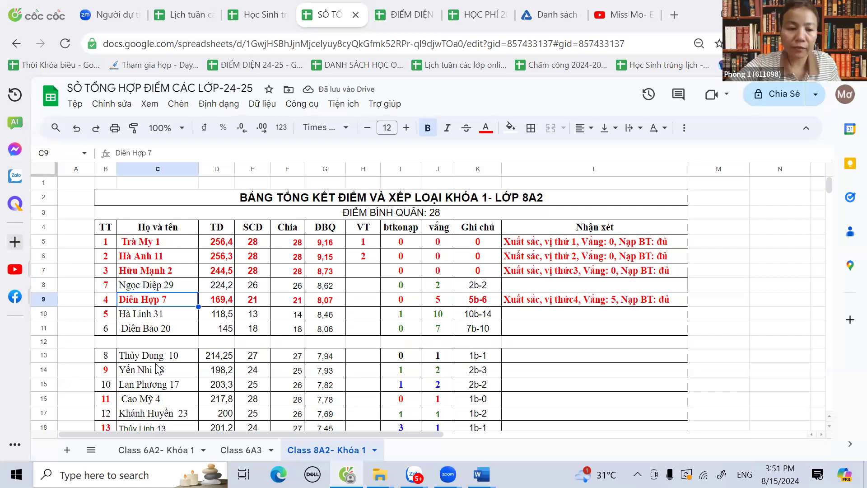
pyautogui.moveTo(113, 246); pyautogui.dragTo(110, 335)
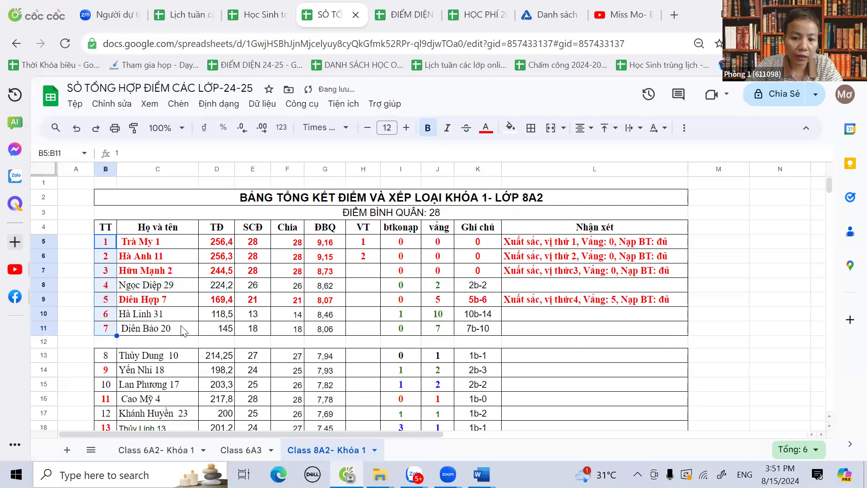
pyautogui.click(42, 342)
pyautogui.rightClick(44, 342)
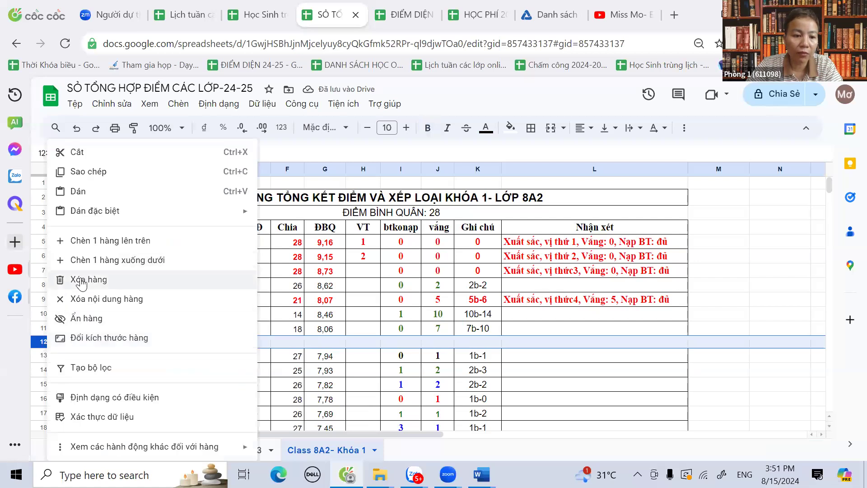
pyautogui.click(83, 280)
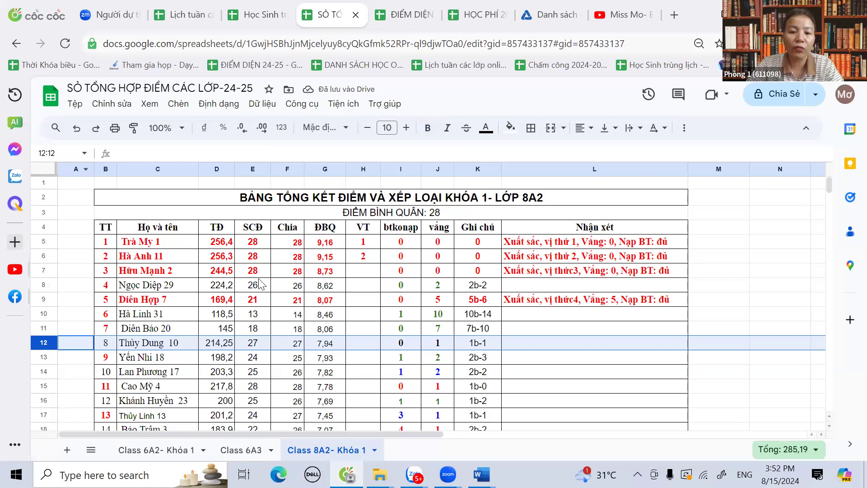
# - Extend the VT ranking series down to row 7 so the third student gets rank 3
pyautogui.moveTo(364, 242); pyautogui.dragTo(379, 277)
pyautogui.click(326, 290)
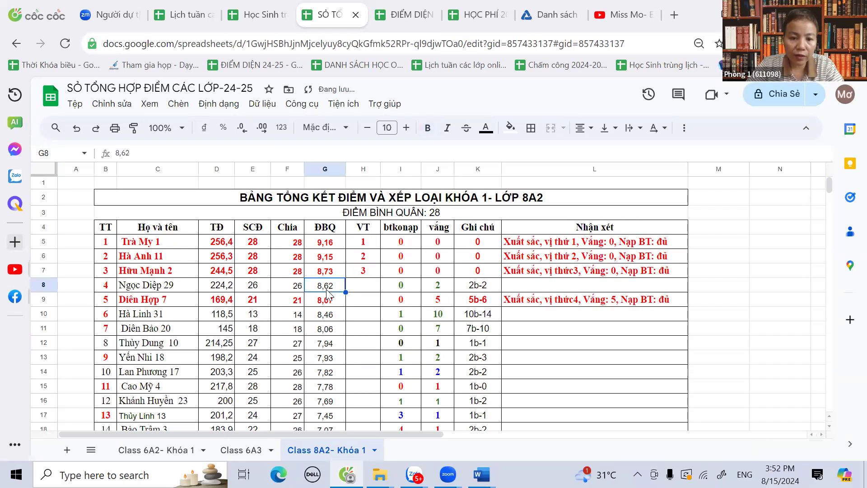
pyautogui.click(327, 275)
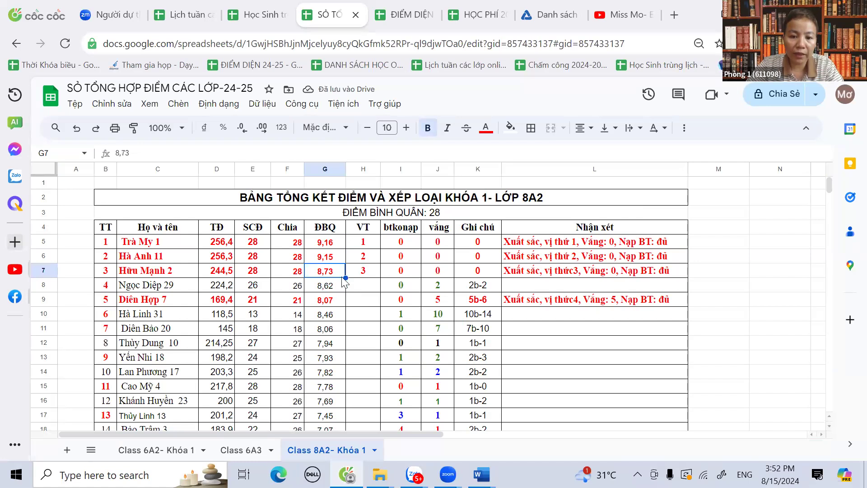
pyautogui.click(443, 288)
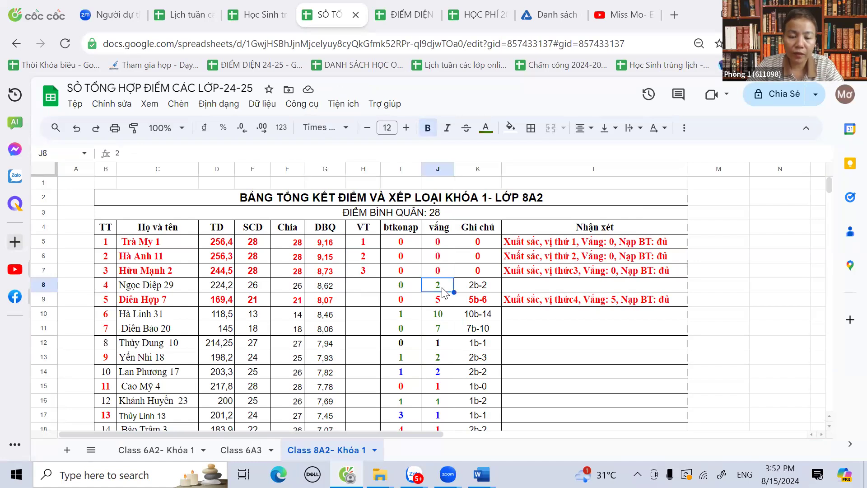
pyautogui.click(441, 302)
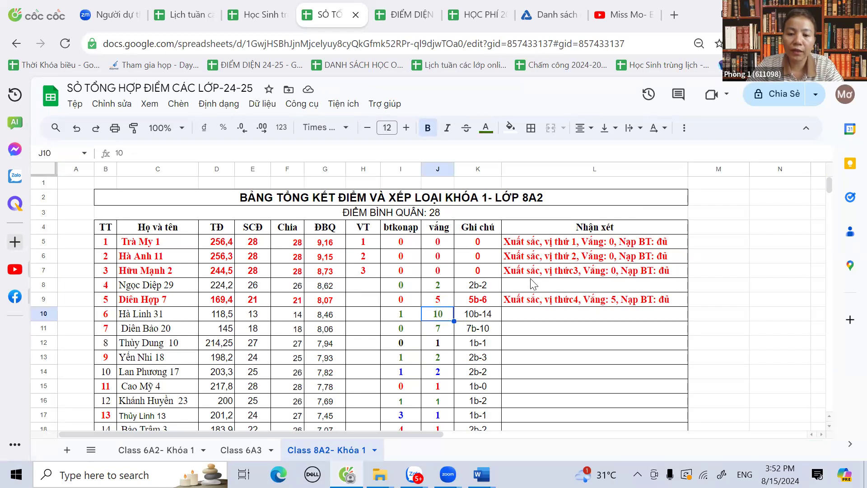
# - Copy the Nhận xét remark from row 9 into the empty remark cell in row 8
pyautogui.click(525, 303)
pyautogui.rightClick(525, 308)
pyautogui.click(562, 158)
pyautogui.click(524, 289)
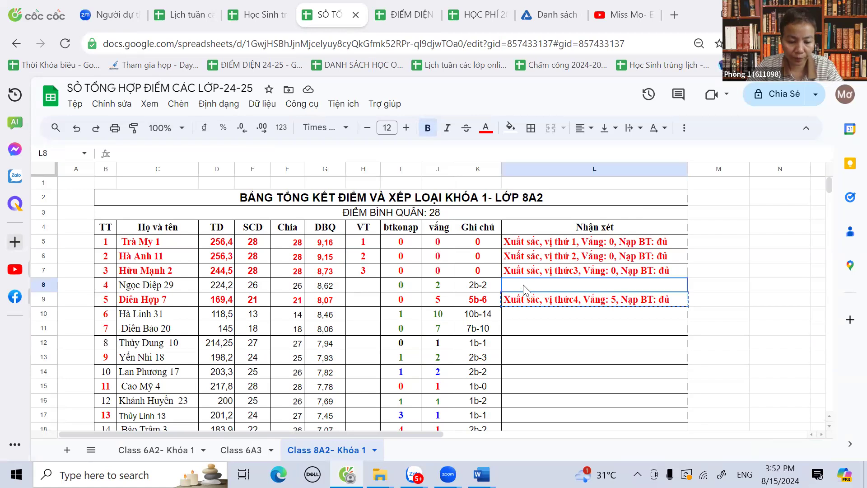
pyautogui.hotkey('ctrl', 'v')
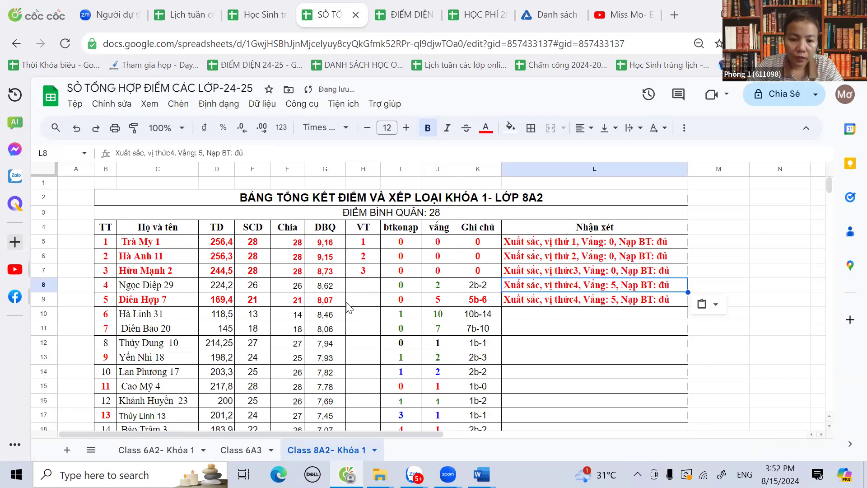
# - Continue the VT ranking series into row 8 with rank 4
pyautogui.click(368, 259)
pyautogui.keyDown('shift'); pyautogui.click(370, 274); pyautogui.keyUp('shift')
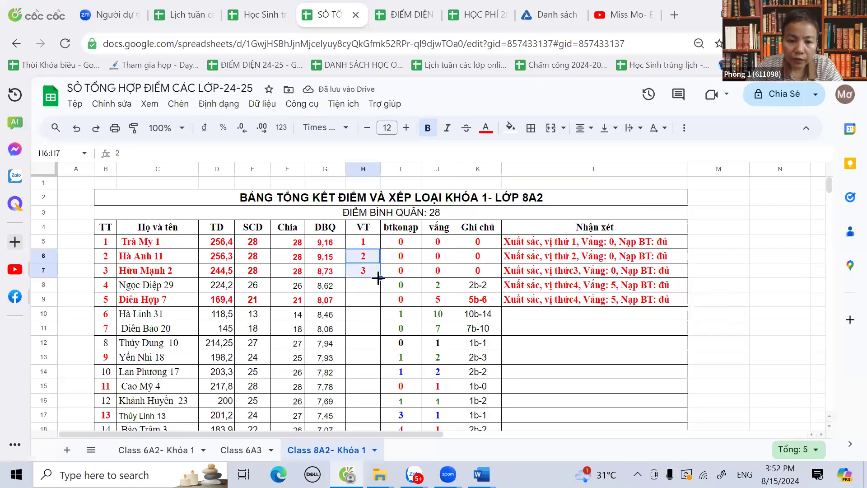
pyautogui.moveTo(378, 281); pyautogui.dragTo(378, 291)
pyautogui.click(377, 317)
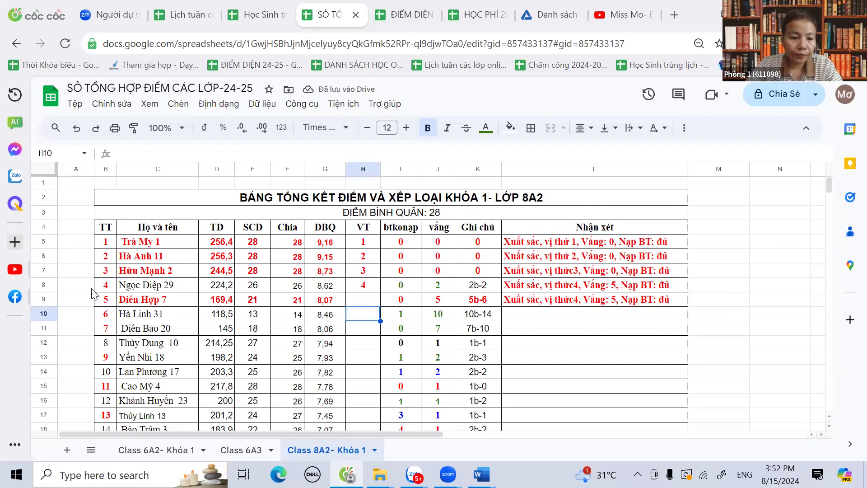
# - Color the text of B8:K8 red to match the other top-ranked students
pyautogui.moveTo(105, 288); pyautogui.dragTo(492, 286)
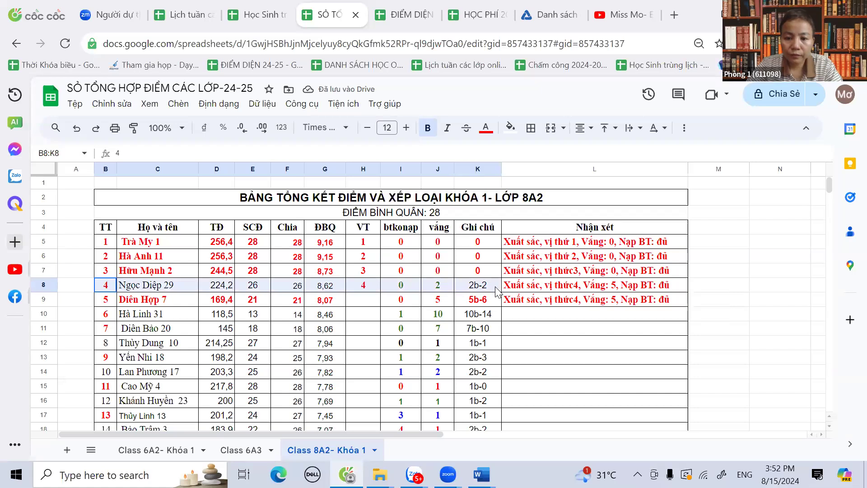
pyautogui.click(486, 128)
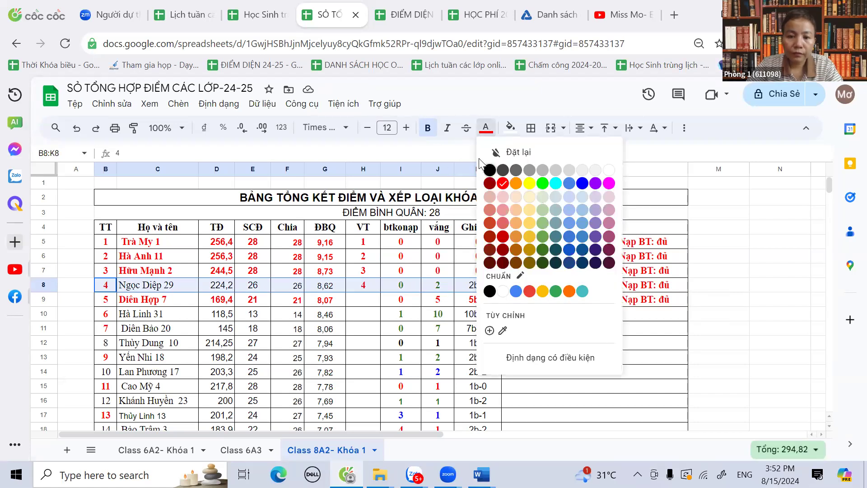
pyautogui.click(504, 198)
pyautogui.click(400, 312)
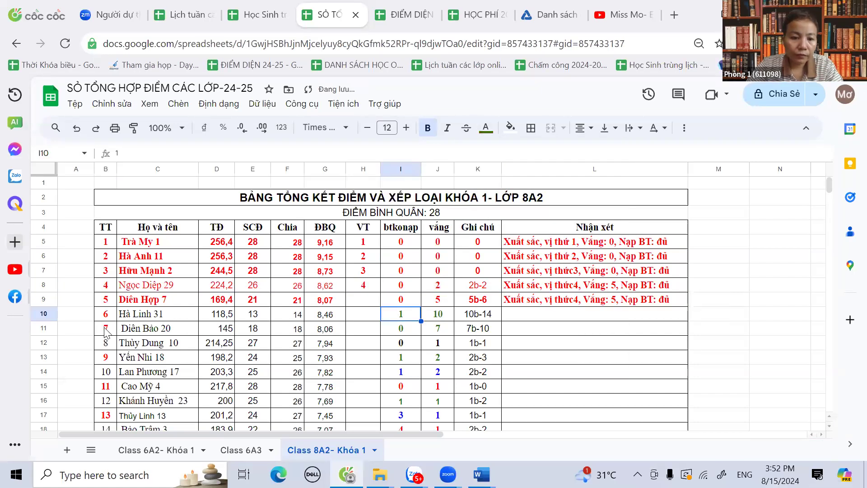
# - Color all text in row 9 blue
pyautogui.click(49, 300)
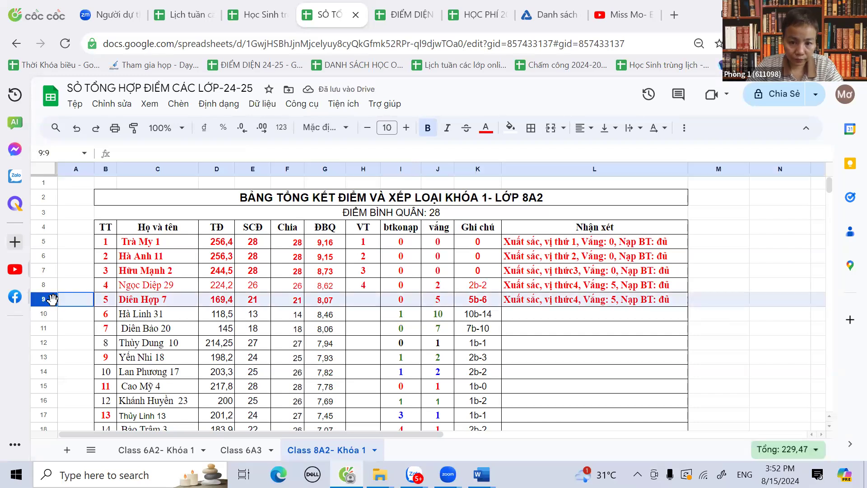
pyautogui.click(486, 128)
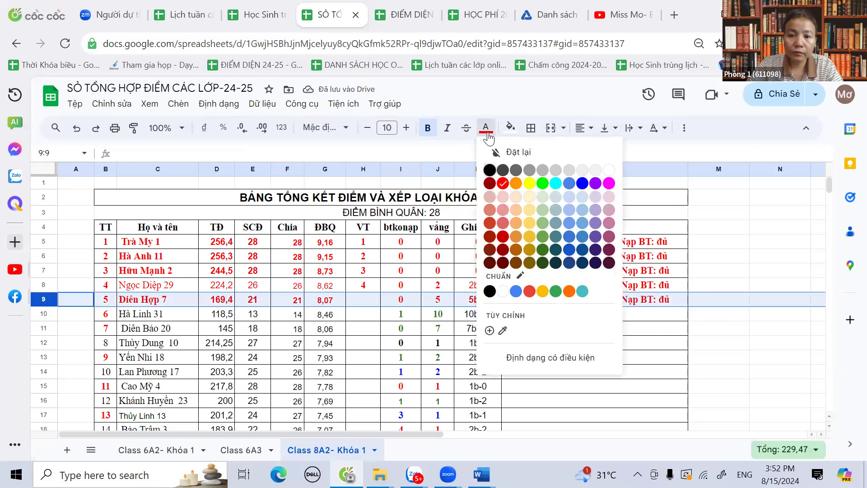
pyautogui.click(584, 186)
pyautogui.click(546, 319)
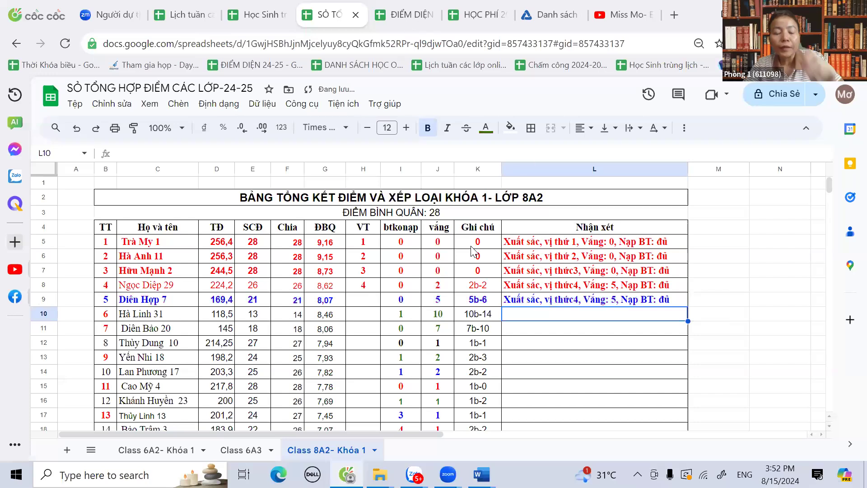
# - Enter VT 5 in row 9 and replace "Xuất sắc" with "giỏi" in that row's remark
pyautogui.click(367, 302)
pyautogui.write('5')
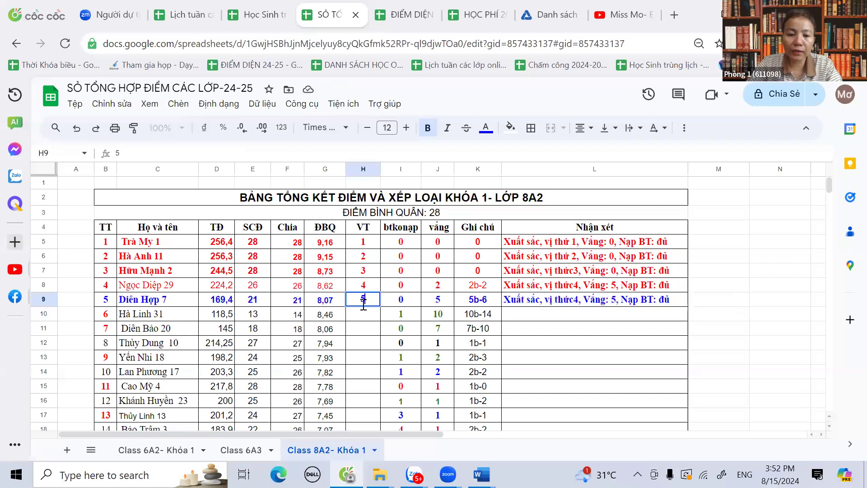
pyautogui.click(513, 300)
pyautogui.doubleClick(512, 301)
pyautogui.doubleClick(525, 301)
pyautogui.moveTo(525, 302); pyautogui.dragTo(534, 301)
pyautogui.write('giỏi')
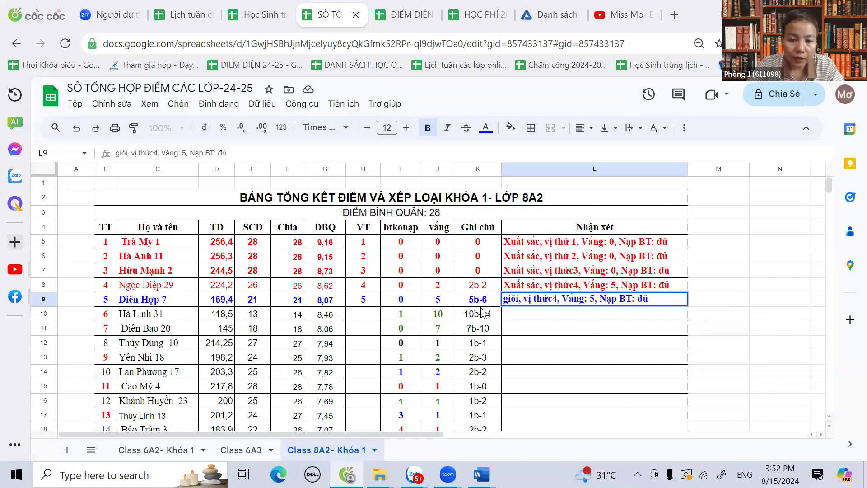
pyautogui.press('Return')
# - Change the rank in row 9's remark to "vị thức 5", with a space before the number
pyautogui.click(555, 299)
pyautogui.press('Return')
pyautogui.hotkey('shift', 'Left')
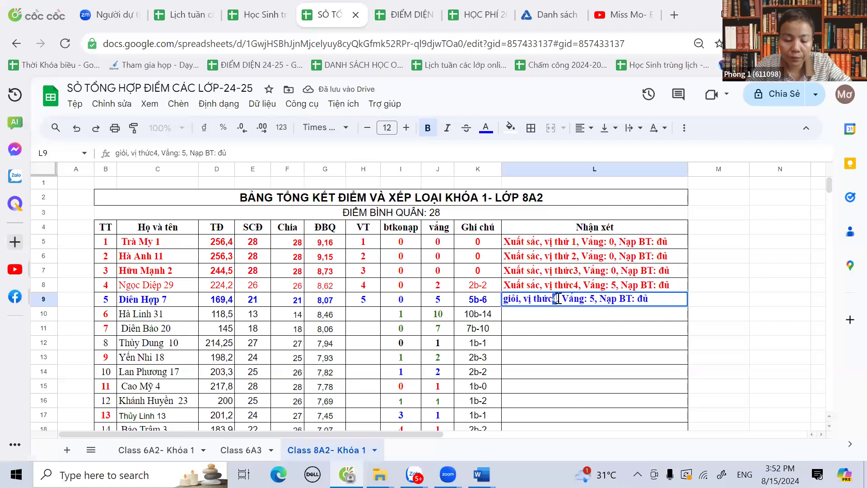
pyautogui.write('5')
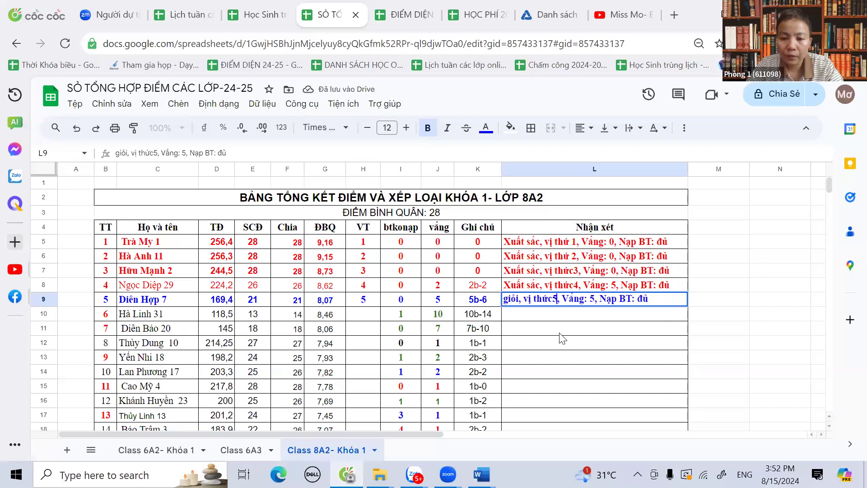
pyautogui.click(552, 302)
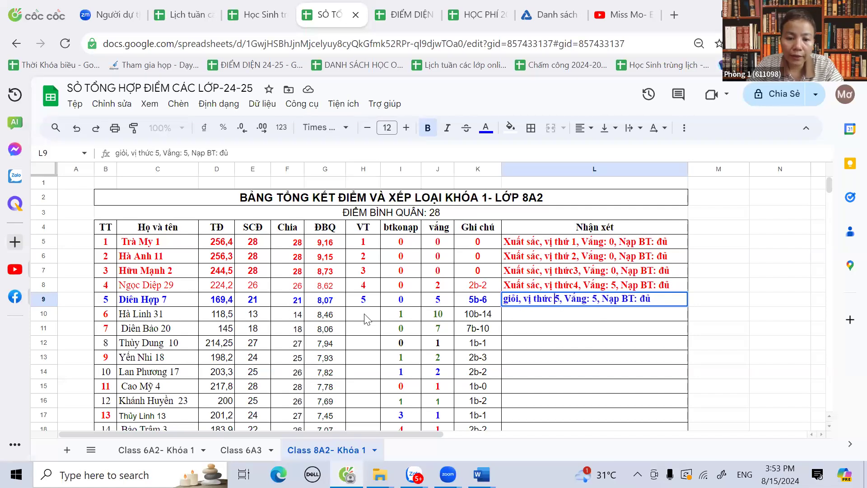
# - Enter VT 6 in row 10 and fill row 9's remark down into L10
pyautogui.click(365, 314)
pyautogui.write('6')
pyautogui.click(324, 318)
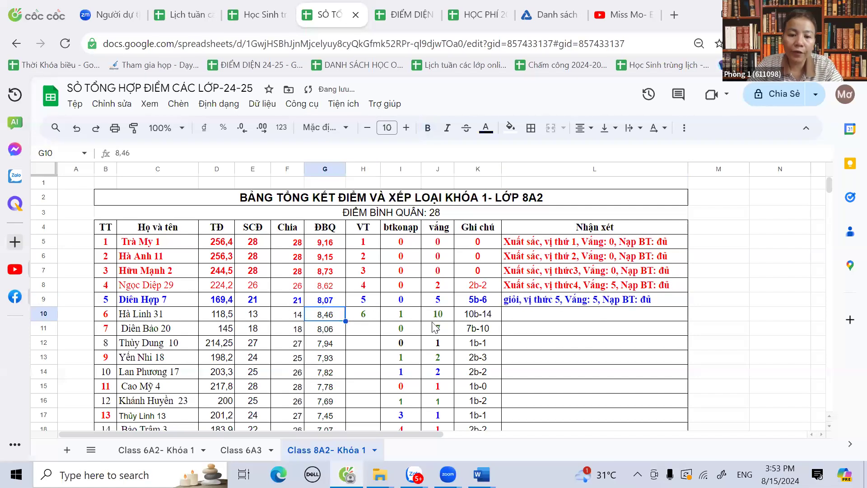
pyautogui.click(523, 301)
pyautogui.moveTo(688, 306); pyautogui.dragTo(560, 312)
pyautogui.click(560, 314)
pyautogui.hotkey('ctrl', 'c')
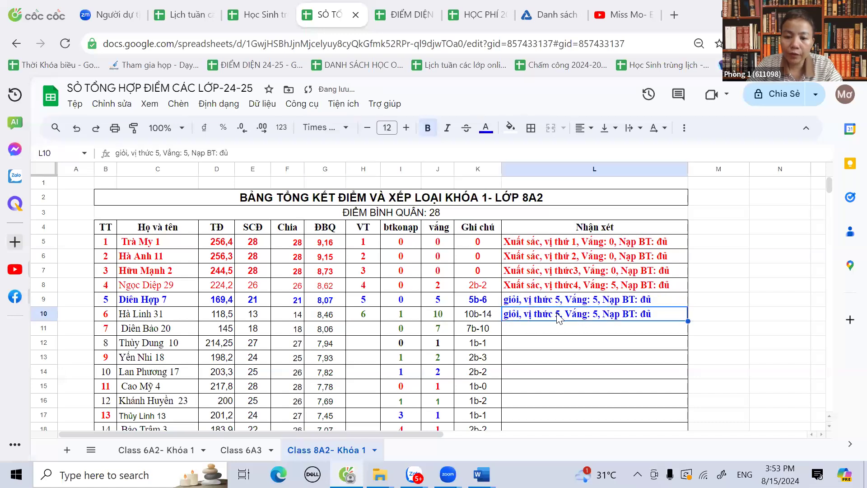
# - Change the rank in row 10's remark to "vị thức 6"
pyautogui.doubleClick(559, 316)
pyautogui.doubleClick(558, 314)
pyautogui.write('6')
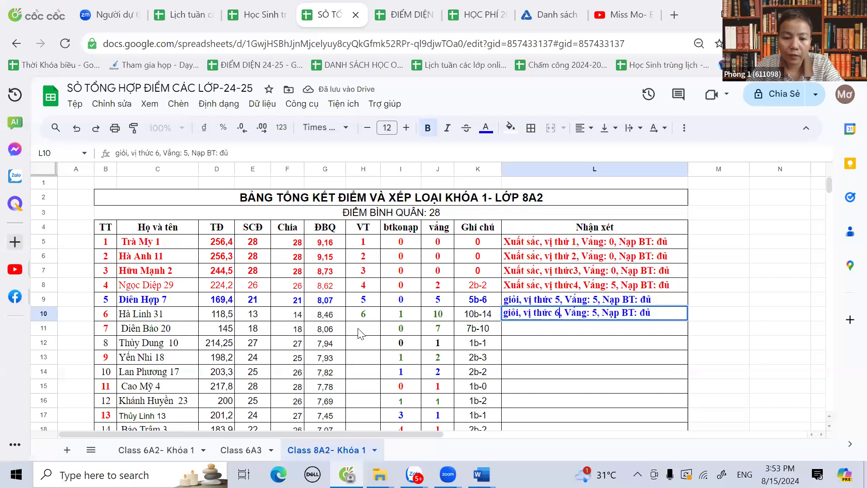
pyautogui.press('Return')
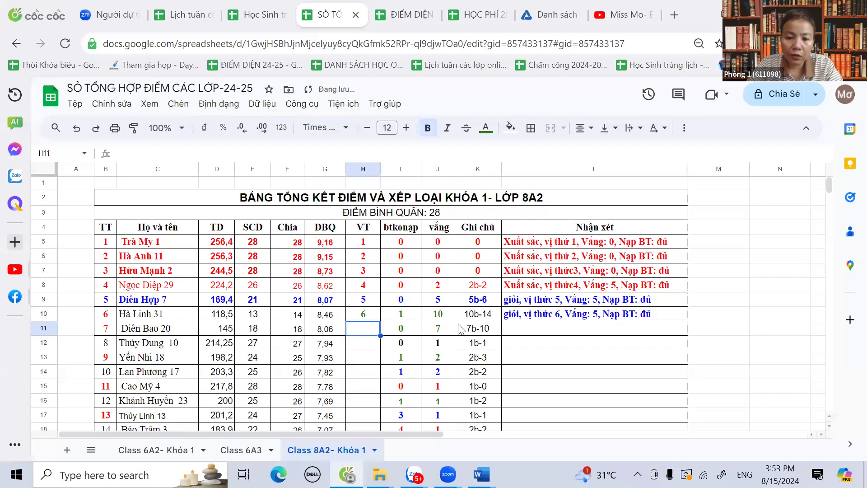
# - Update row 10's remark to "Vắng: 10, Nạp BT: thiếu 1"
pyautogui.doubleClick(566, 316)
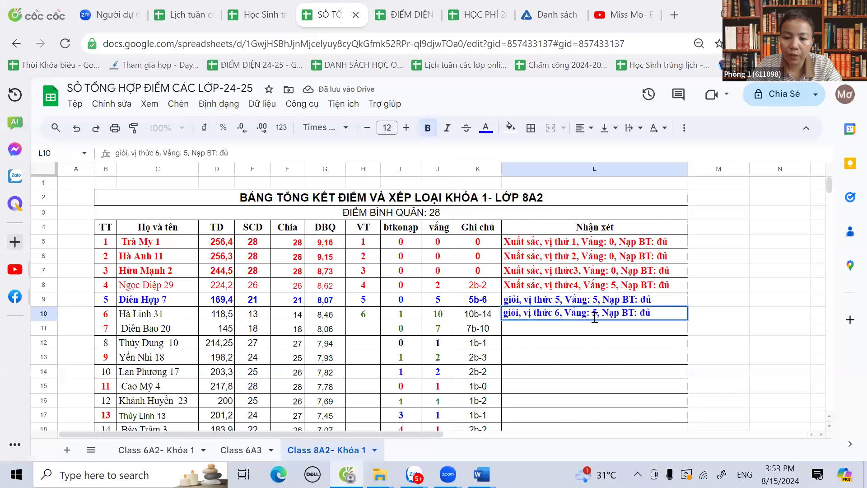
pyautogui.click(595, 313)
pyautogui.write('10')
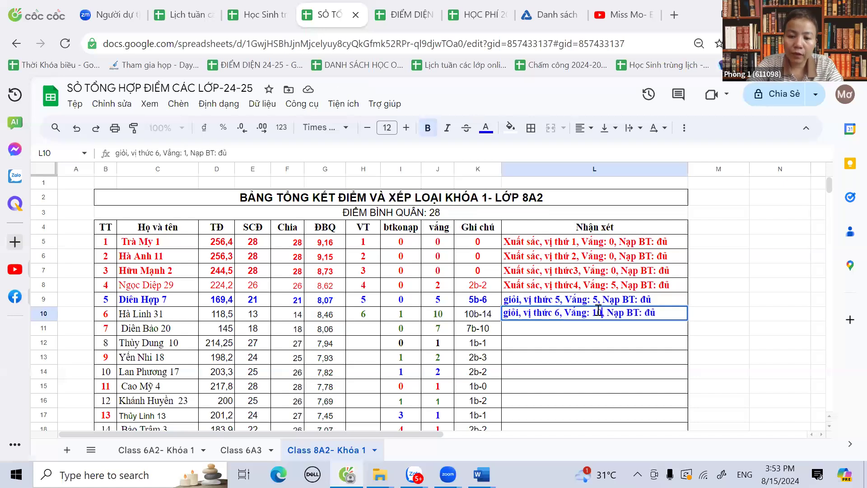
pyautogui.doubleClick(652, 313)
pyautogui.write('thie')
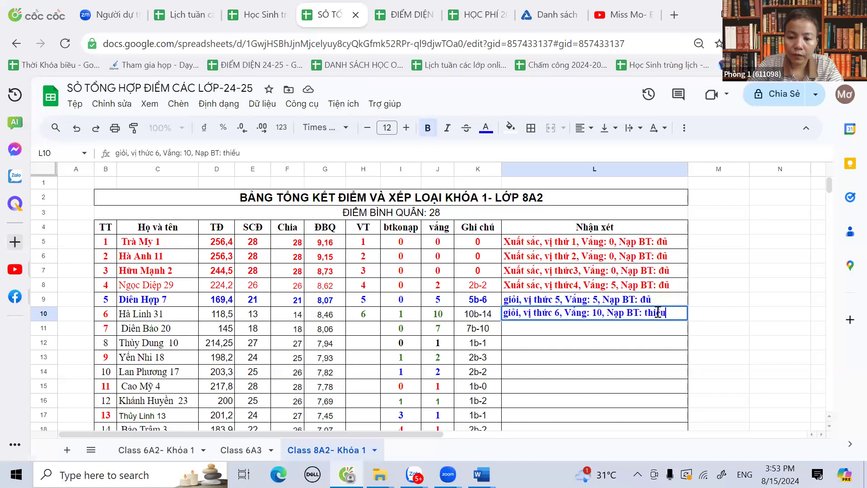
pyautogui.write('u 1')
pyautogui.press('Return')
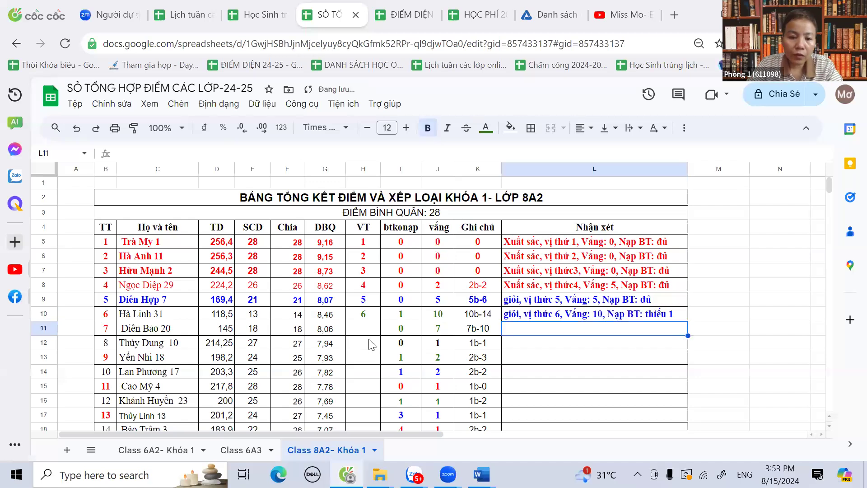
# - Enter VT 7 in row 11 and fill row 10's remark down into L11
pyautogui.click(369, 334)
pyautogui.write('7')
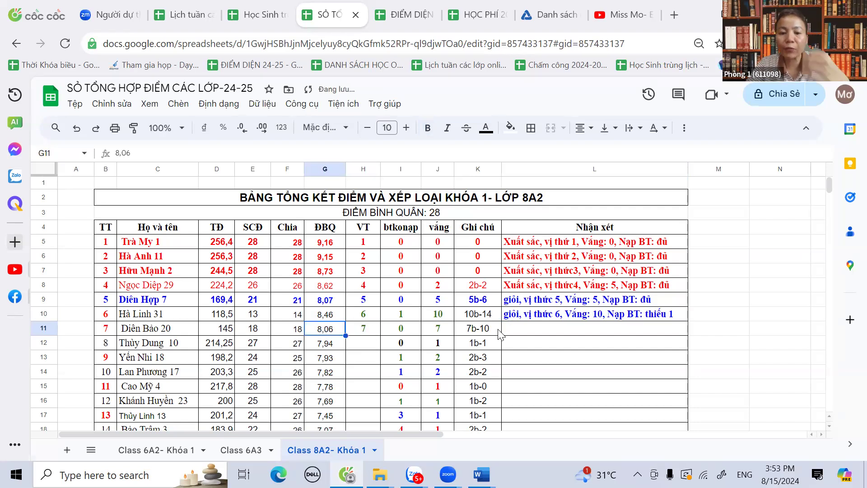
pyautogui.click(545, 318)
pyautogui.moveTo(685, 320); pyautogui.dragTo(687, 333)
pyautogui.click(555, 332)
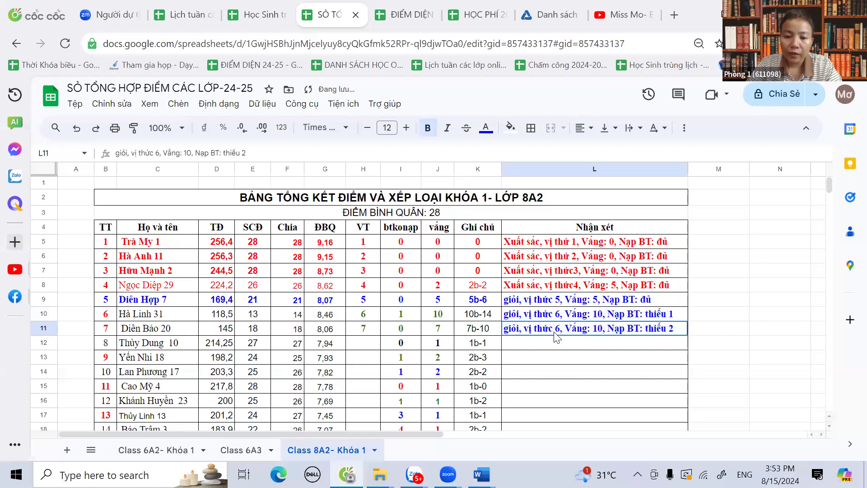
# - Update row 11's remark to "vị thức 7, Vắng: 7, Nạp BT: đủ"
pyautogui.doubleClick(558, 329)
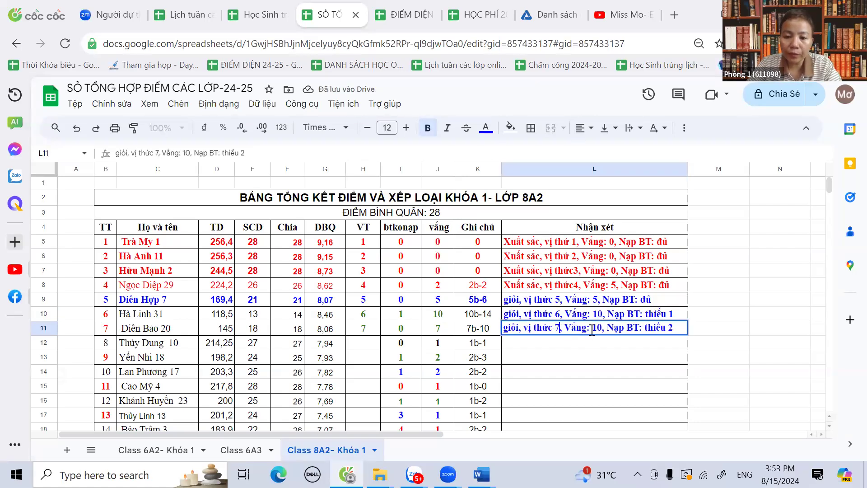
pyautogui.doubleClick(597, 328)
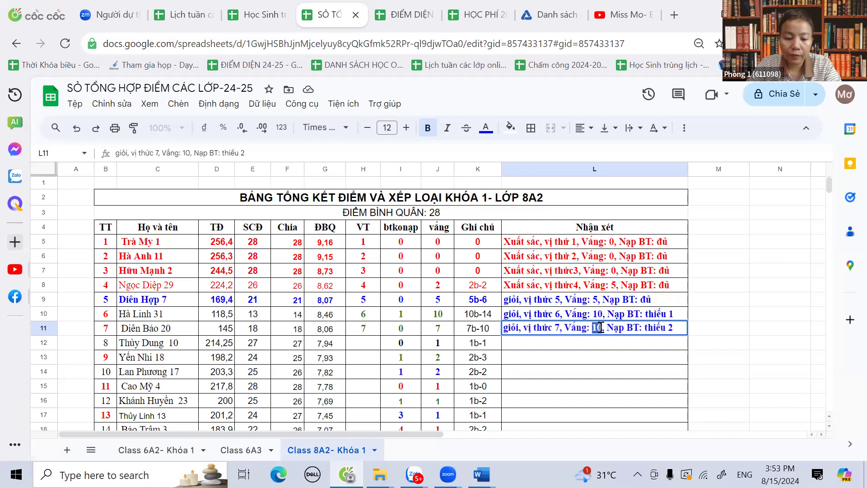
pyautogui.write('7')
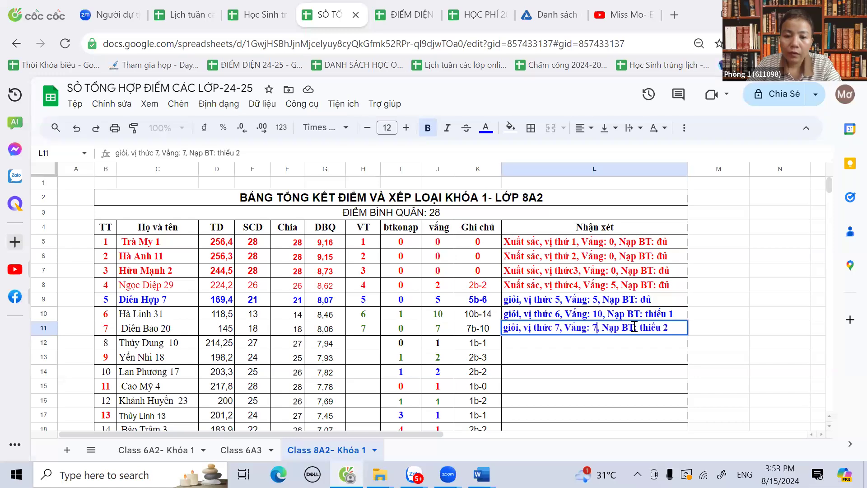
pyautogui.moveTo(639, 328); pyautogui.dragTo(672, 328)
pyautogui.write('đủ')
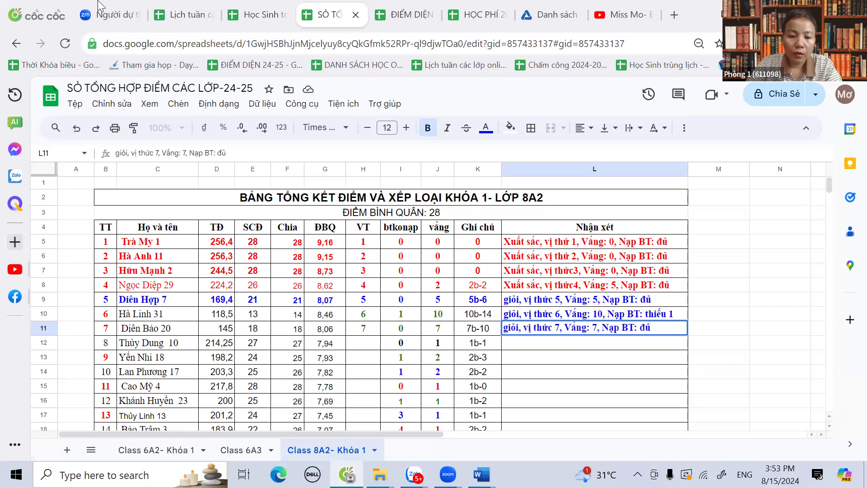
# - Enter VT 8 in row 12 and fill row 11's remark down into L12
pyautogui.click(371, 347)
pyautogui.write('8')
pyautogui.click(331, 348)
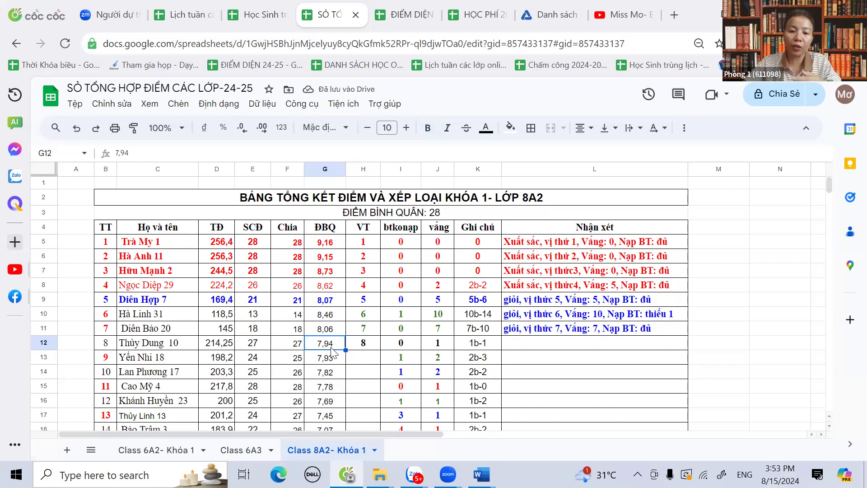
pyautogui.click(533, 335)
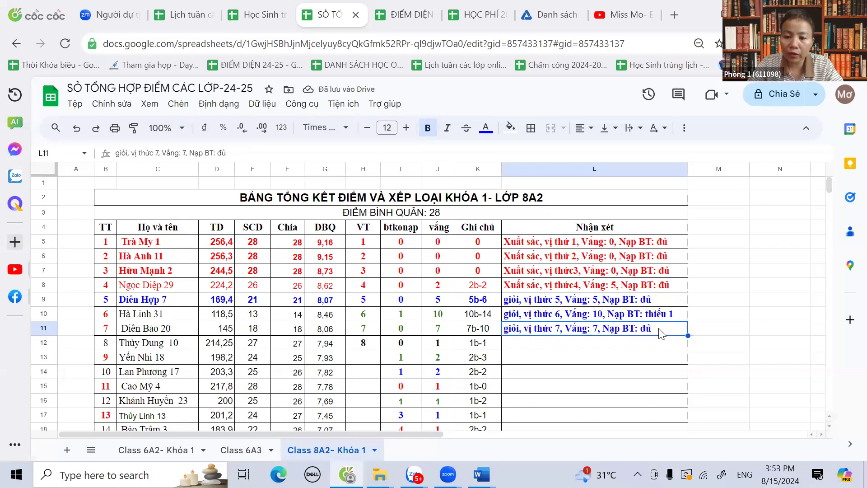
pyautogui.moveTo(687, 335); pyautogui.dragTo(687, 350)
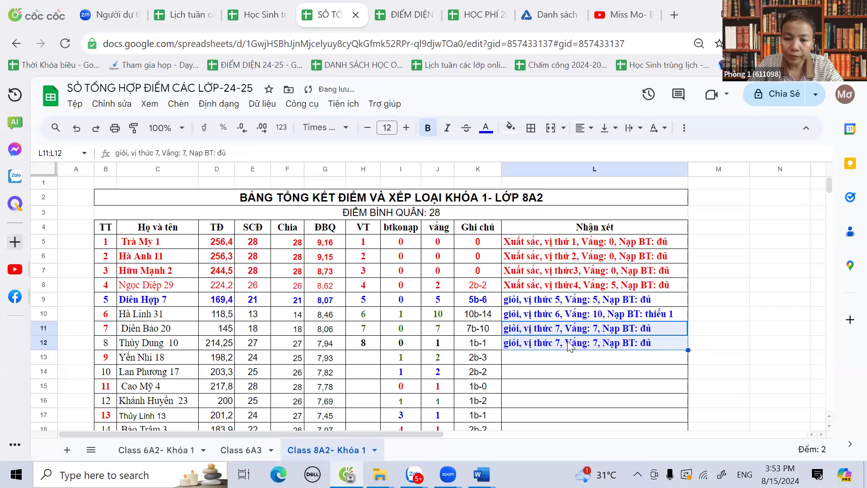
# - Change the rank and absences in row 12's remark to "vị thức 8, Vắng: 1"
pyautogui.doubleClick(559, 342)
pyautogui.write('8')
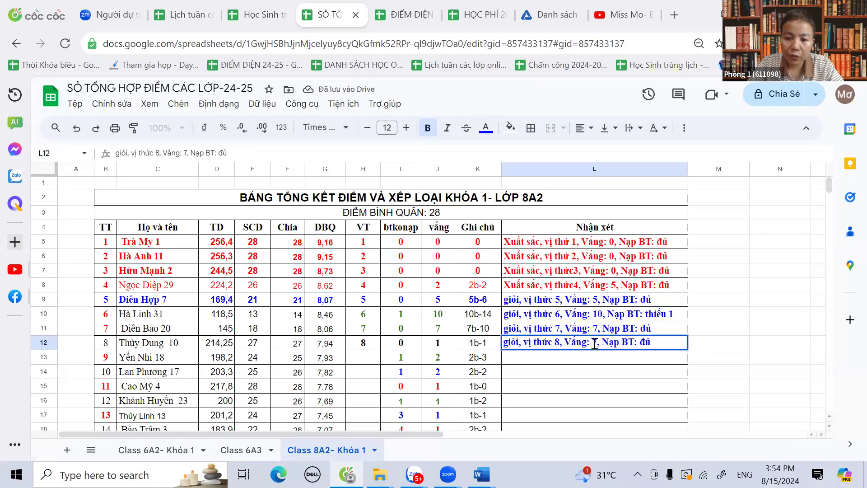
pyautogui.write('1')
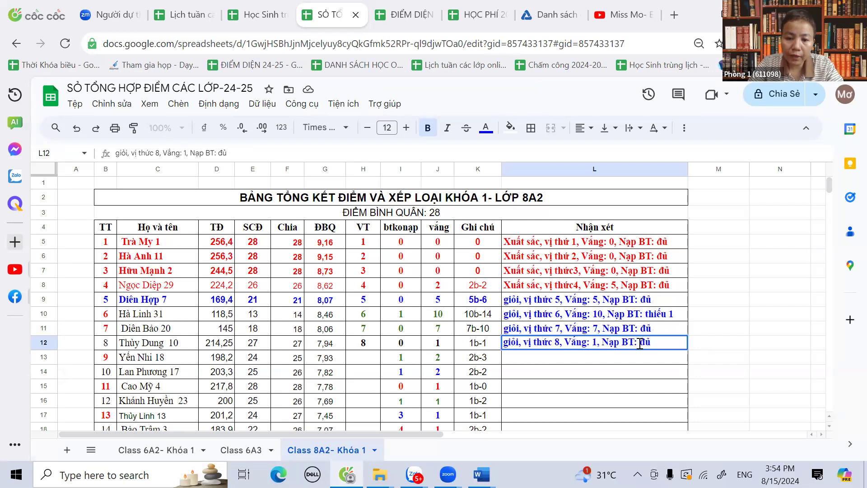
# - Enter VT 9 in row 13, formatted like the cell above, and fill row 12's remark down into L13
pyautogui.click(366, 345)
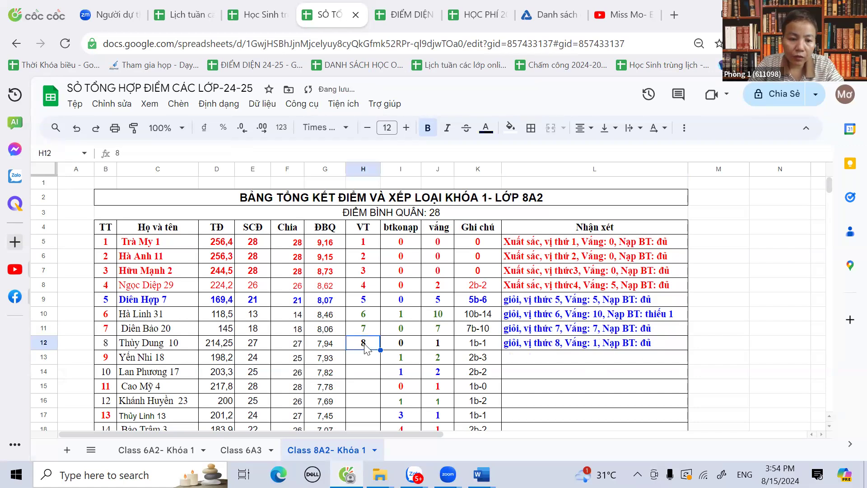
pyautogui.moveTo(378, 348); pyautogui.dragTo(378, 362)
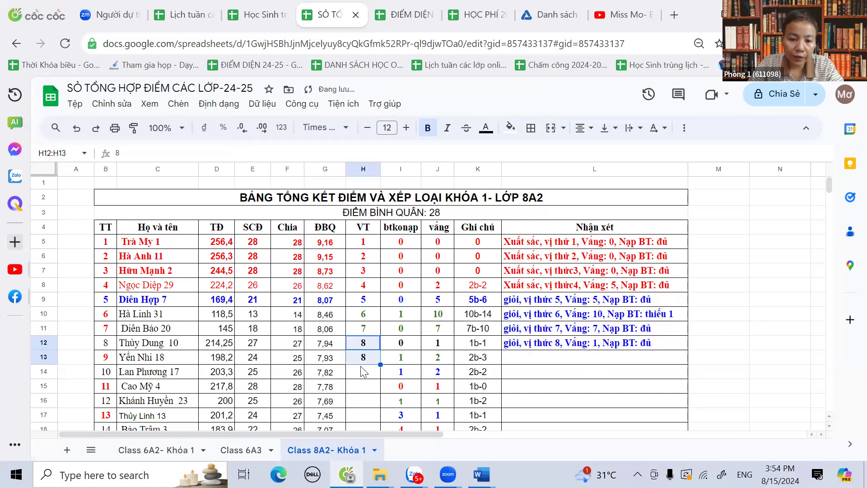
pyautogui.click(362, 366)
pyautogui.write('89')
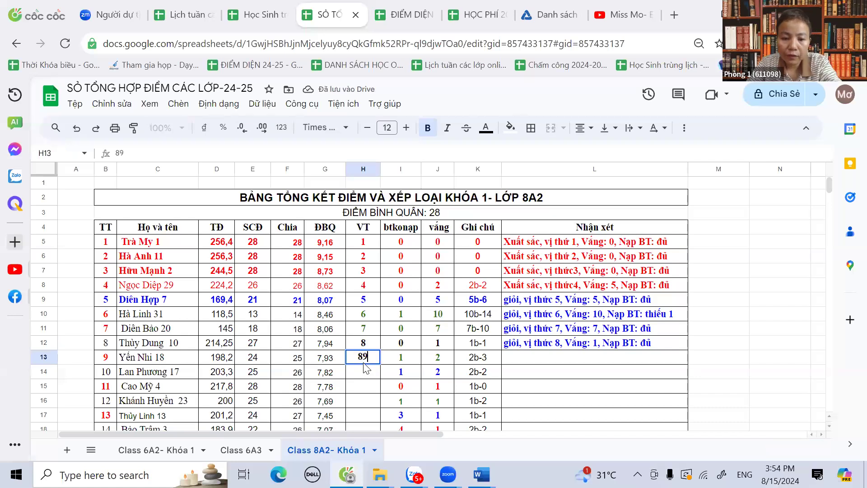
pyautogui.write('9')
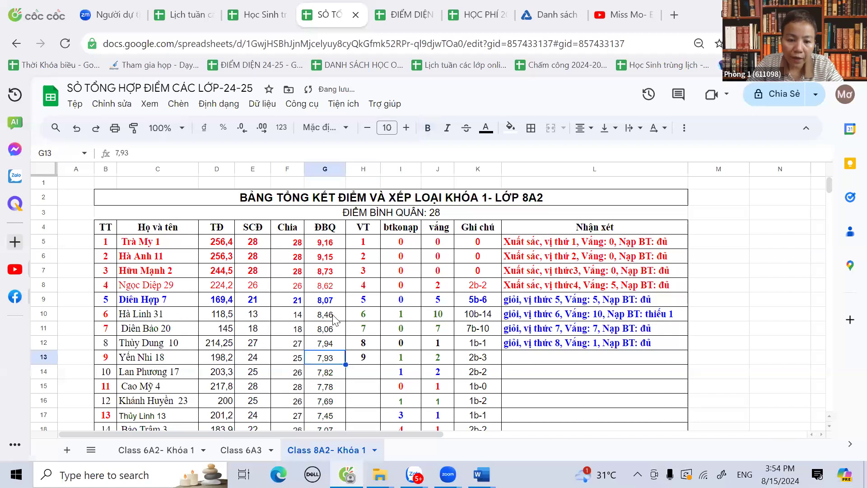
pyautogui.click(672, 345)
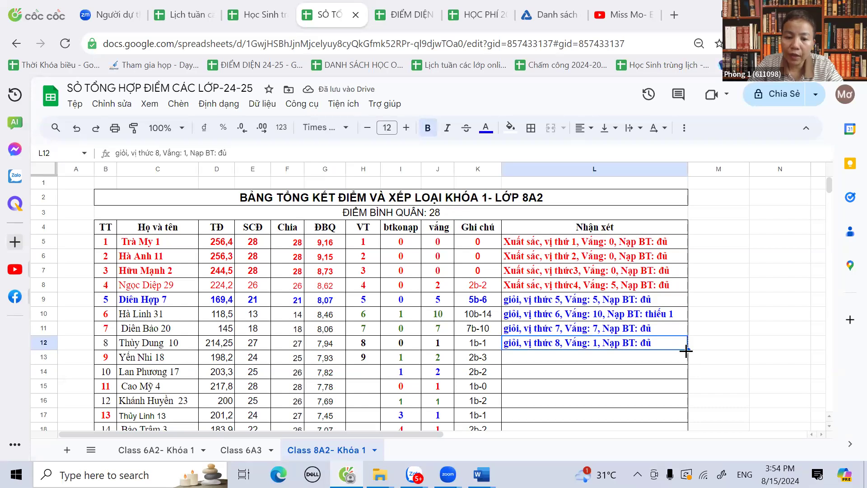
pyautogui.moveTo(687, 350); pyautogui.dragTo(606, 357)
pyautogui.click(577, 415)
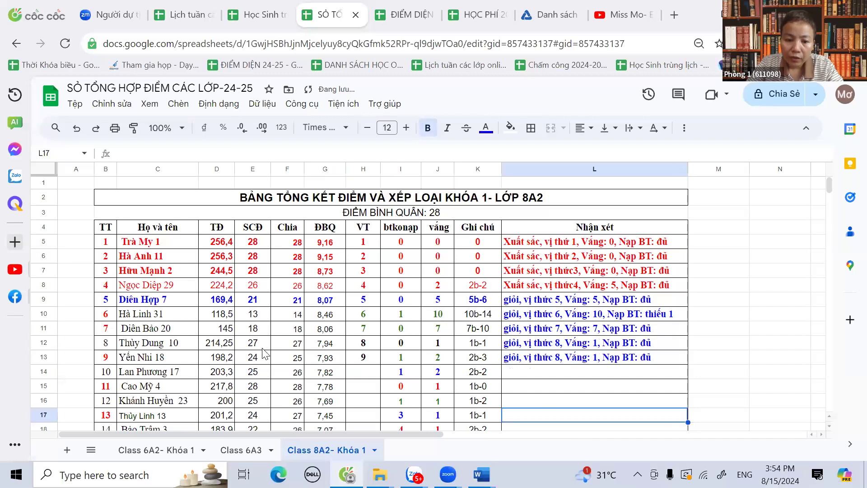
# - Update row 13's remark to "vị thức 9, Vắng: 2, Nạp BT: thiếu 1"
pyautogui.click(552, 361)
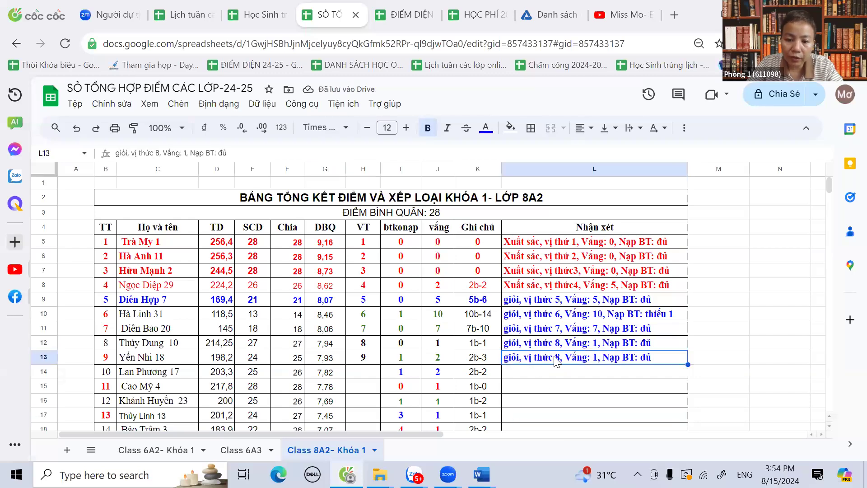
pyautogui.doubleClick(555, 360)
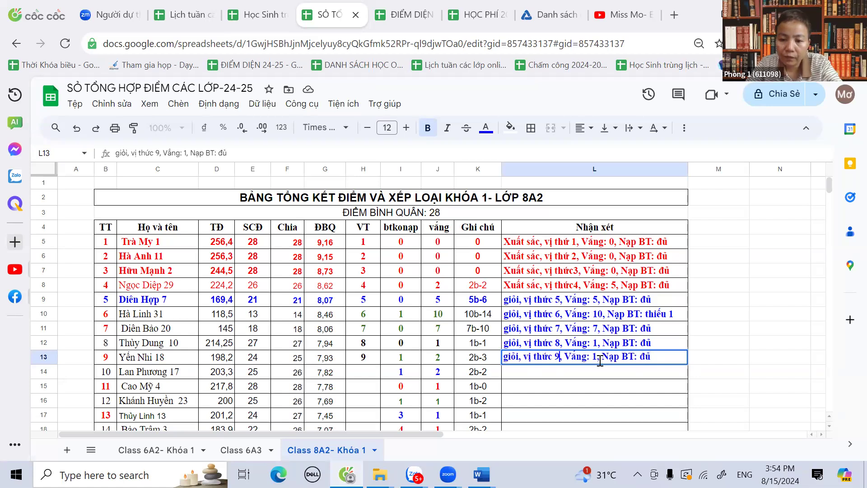
pyautogui.press('Delete')
pyautogui.write('9')
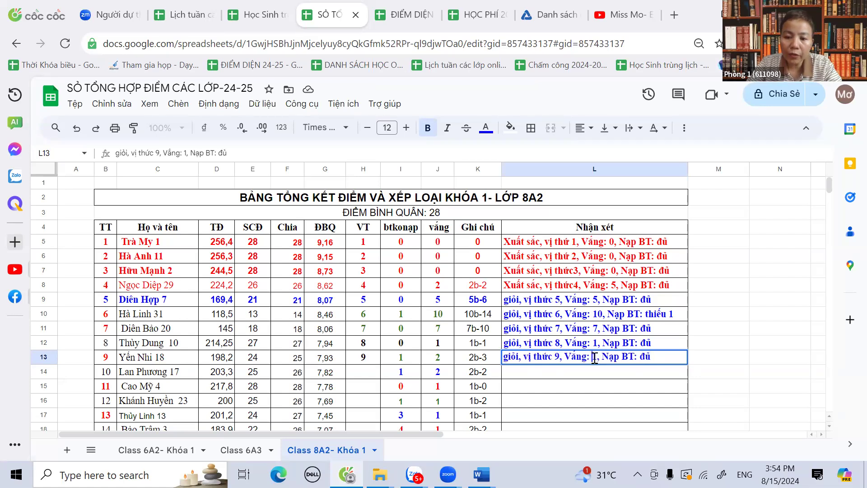
pyautogui.press('Delete')
pyautogui.press('Delete')
pyautogui.write('thiếu 1')
# - Enter VT 10 in row 14 and fill row 13's remark down into L14
pyautogui.click(373, 377)
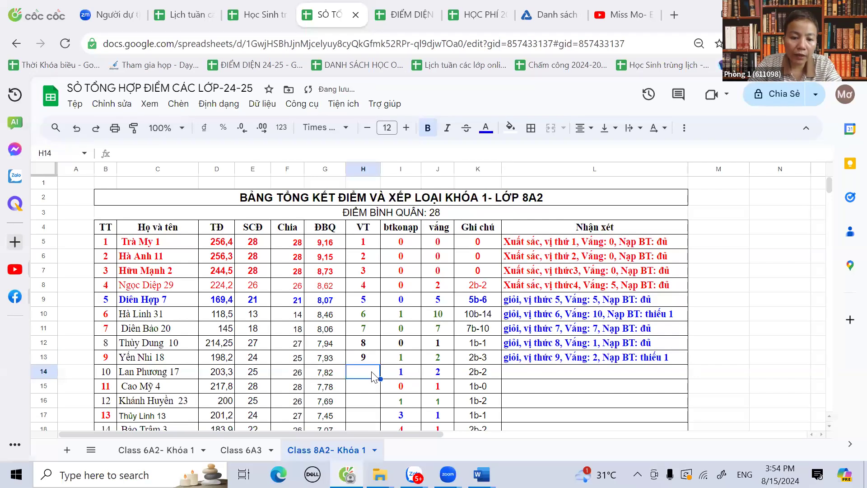
pyautogui.write('10')
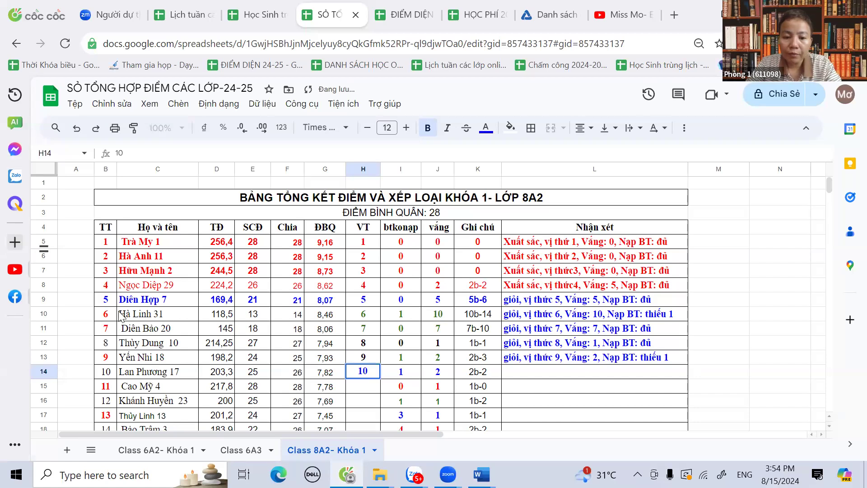
pyautogui.click(523, 362)
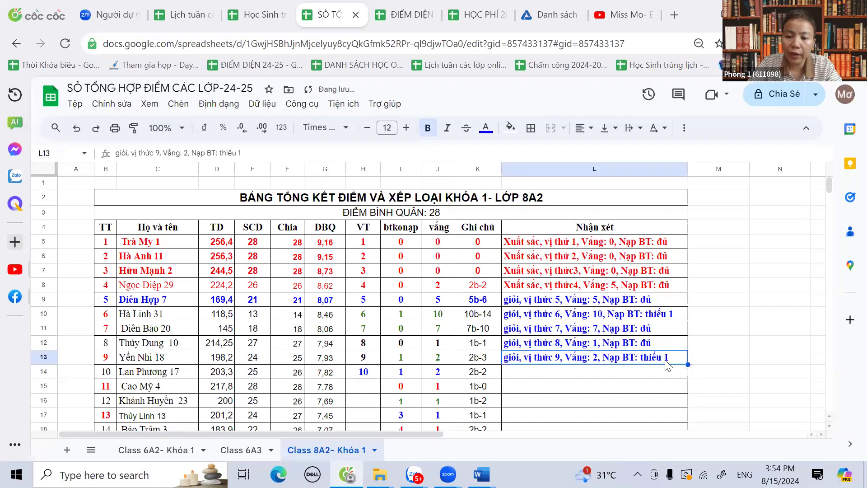
pyautogui.moveTo(688, 364); pyautogui.dragTo(687, 379)
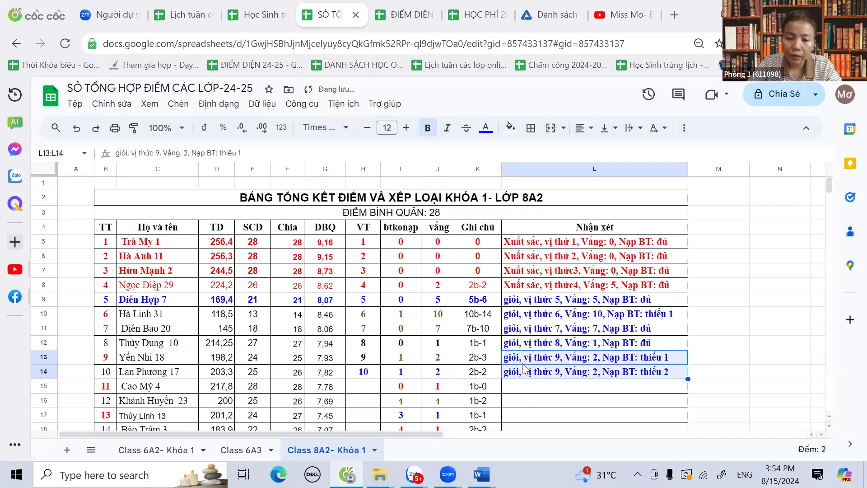
# - Change row 14's remark to "khá, vị thức 10" with "Nạp BT: thiếu 1"
pyautogui.click(505, 376)
pyautogui.doubleClick(505, 376)
pyautogui.moveTo(503, 371); pyautogui.dragTo(516, 371)
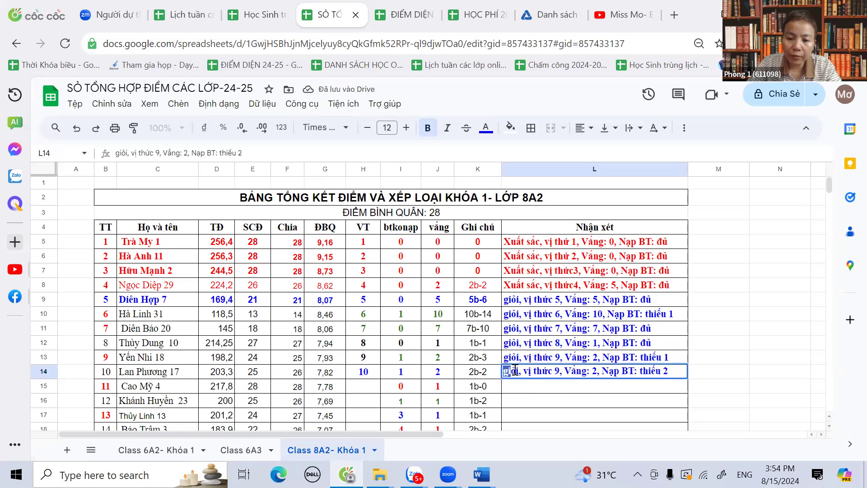
pyautogui.write('khá')
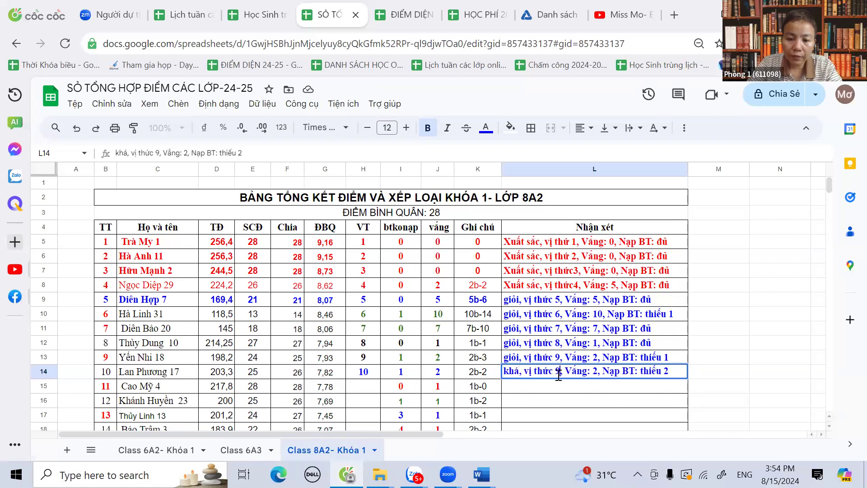
pyautogui.write('10')
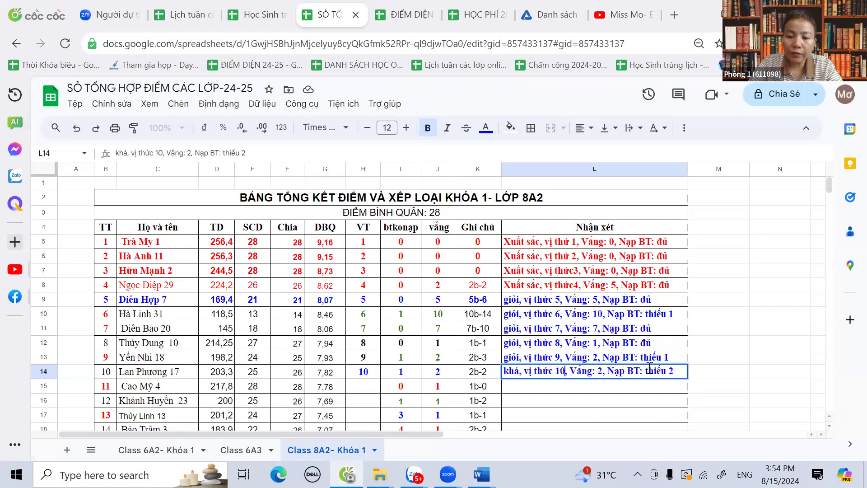
pyautogui.write('1')
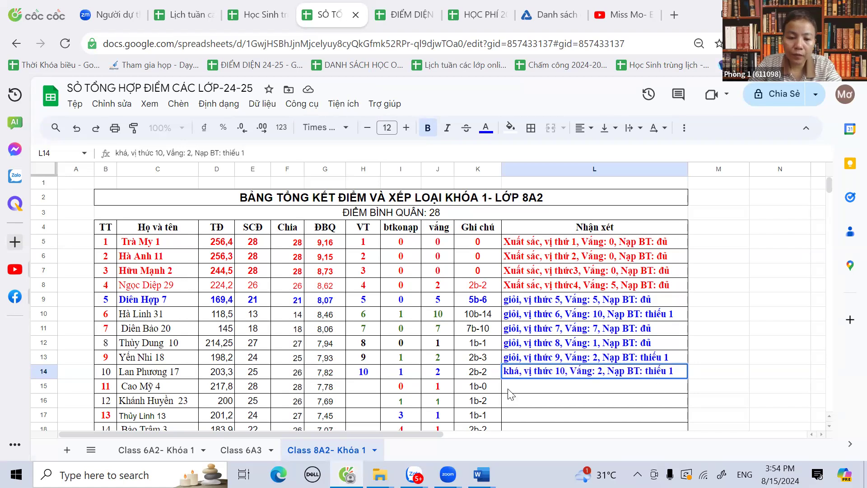
pyautogui.press('Return')
# - Enter VT 11 in row 15 and fill row 14's remark down into L15
pyautogui.click(364, 387)
pyautogui.write('11')
pyautogui.click(649, 376)
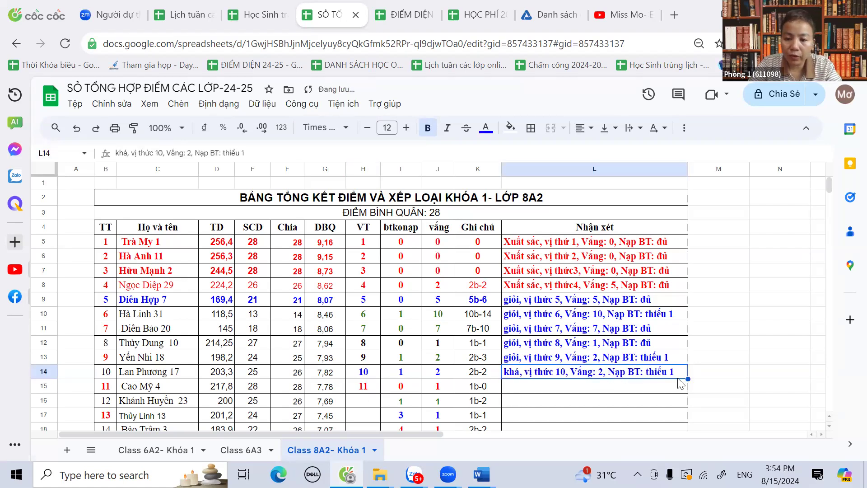
pyautogui.moveTo(687, 378); pyautogui.dragTo(688, 384)
# - Update row 15's remark to "vị thức 11, Vắng: 1 Nạp BT: đủ"
pyautogui.click(565, 385)
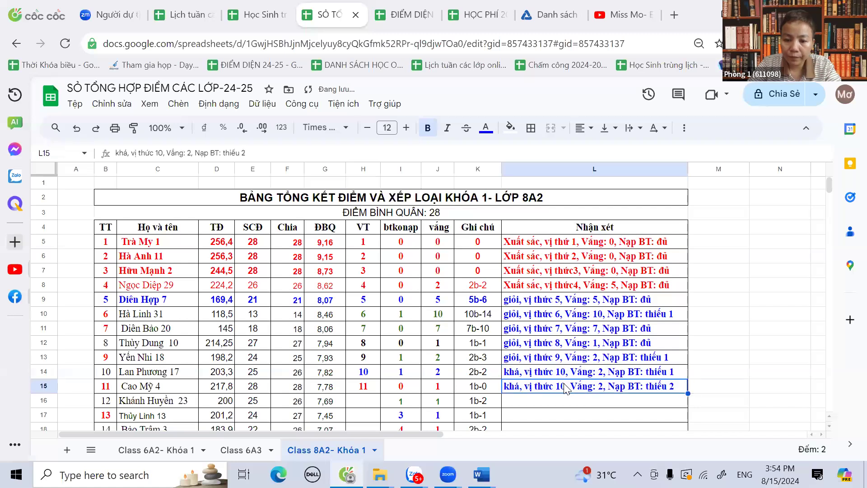
pyautogui.doubleClick(564, 385)
pyautogui.moveTo(561, 385); pyautogui.dragTo(566, 385)
pyautogui.write('1')
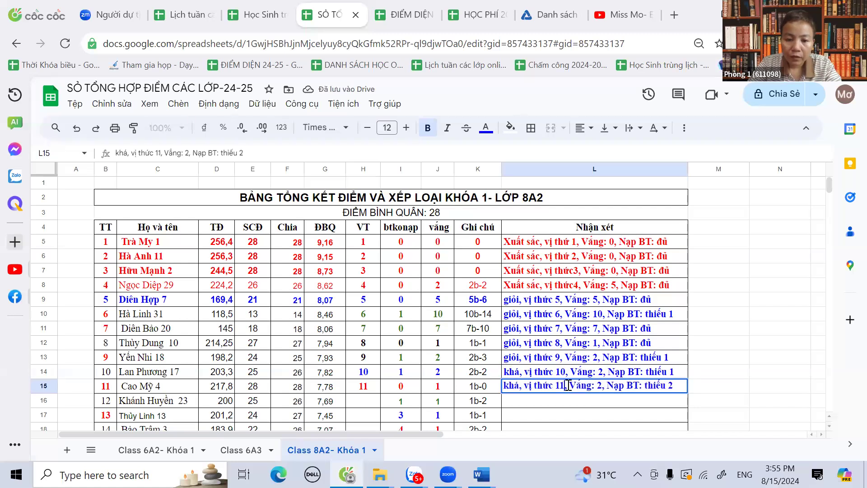
pyautogui.moveTo(597, 387); pyautogui.dragTo(677, 385)
pyautogui.write('1')
pyautogui.write('đủ')
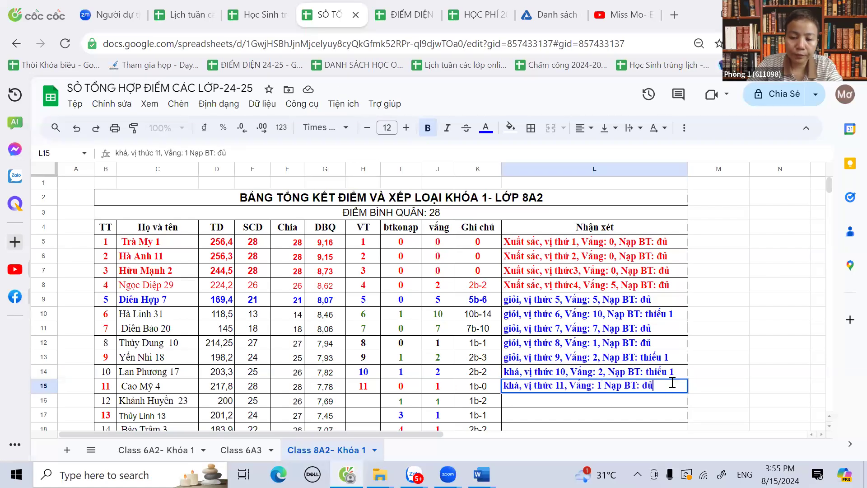
# - Enter VT 12 in row 16 and fill row 15's remark down into L16
pyautogui.click(363, 401)
pyautogui.write('12')
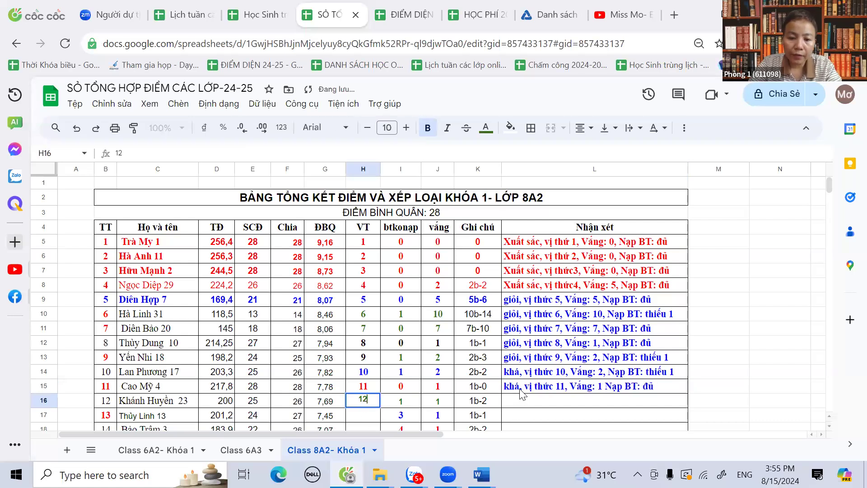
pyautogui.click(606, 387)
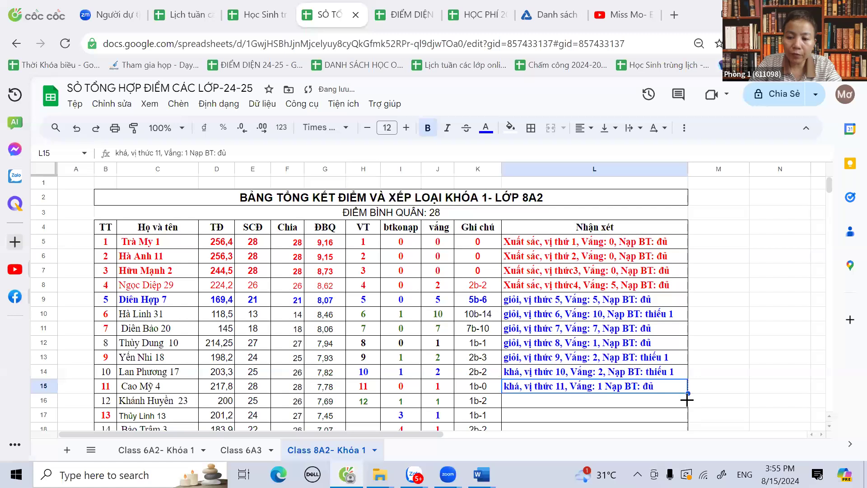
pyautogui.moveTo(687, 393); pyautogui.dragTo(677, 405)
pyautogui.click(532, 402)
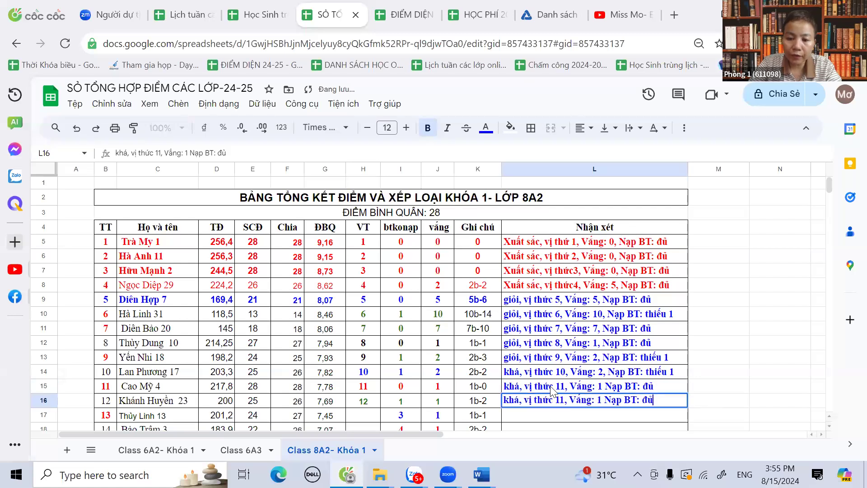
# - Correct "thức" to "thứ" in the remarks of rows 7 and 8, with a space before the 4 in row 8
pyautogui.doubleClick(557, 285)
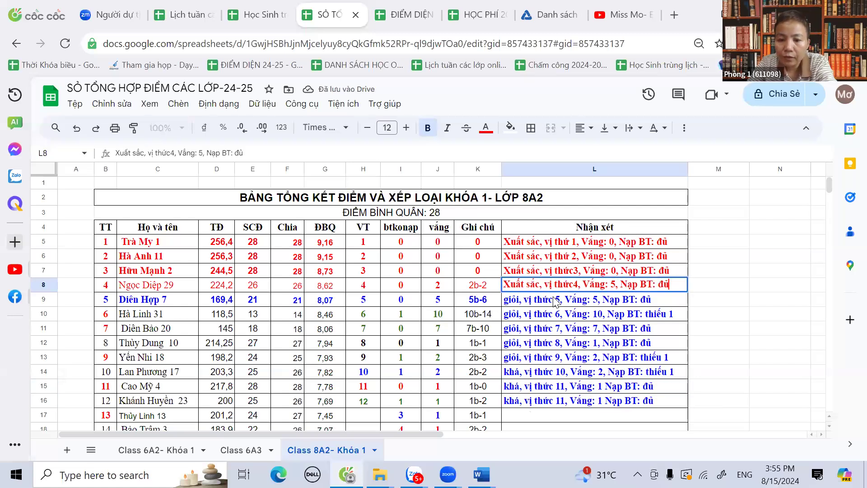
pyautogui.doubleClick(571, 273)
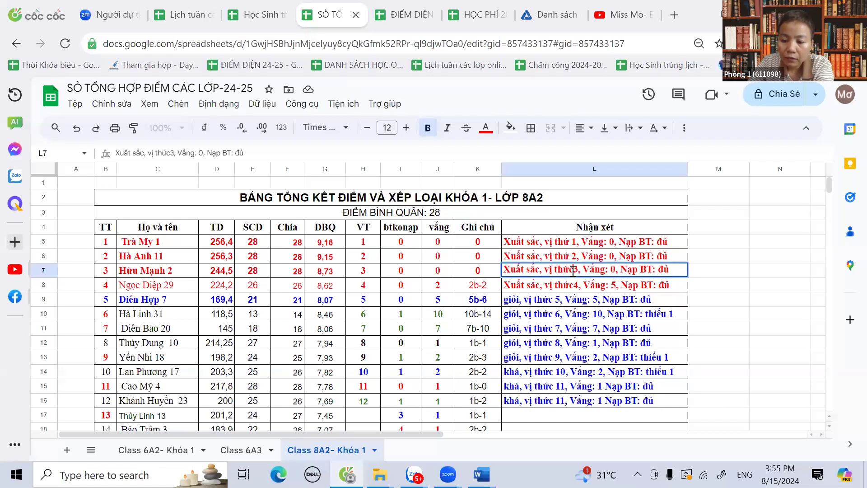
pyautogui.doubleClick(576, 285)
pyautogui.press('BackSpace')
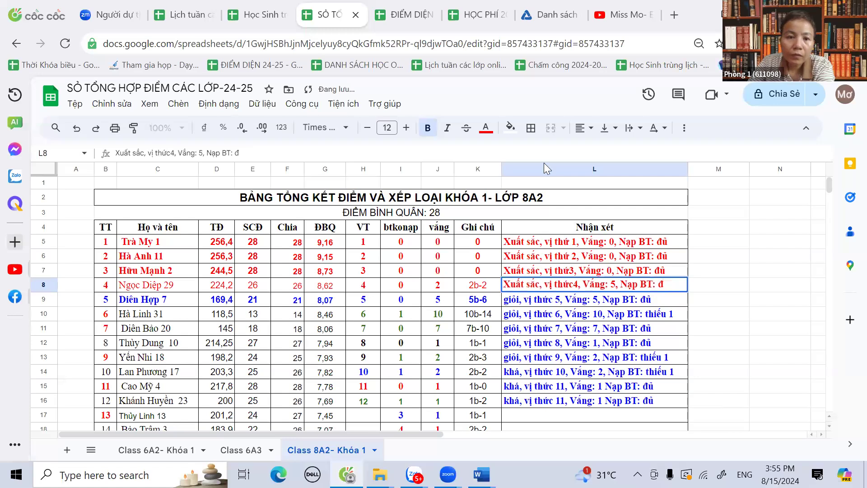
pyautogui.write('ủ')
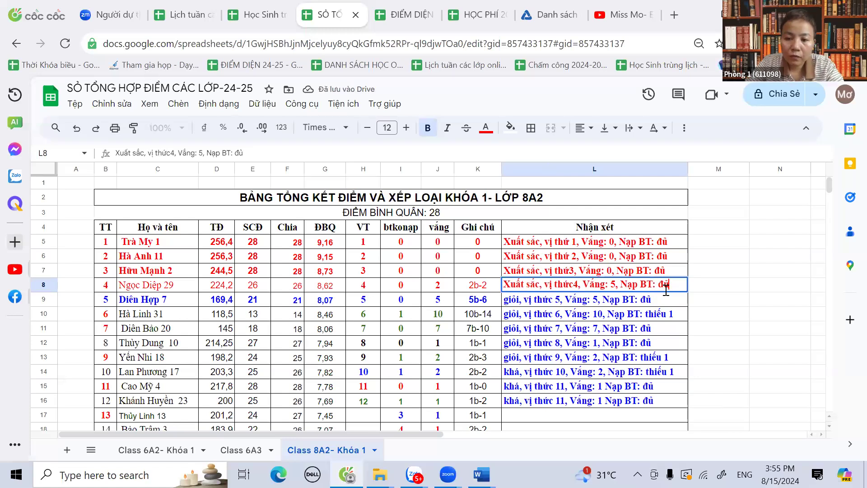
pyautogui.tripleClick(574, 281)
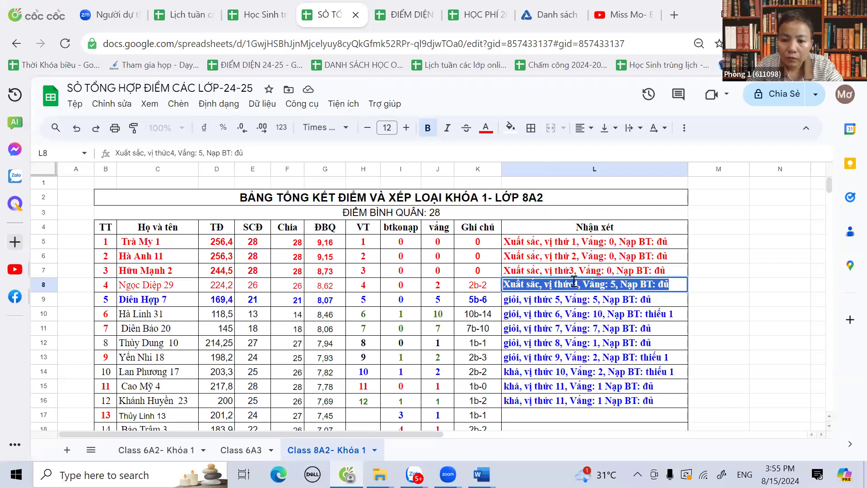
pyautogui.click(576, 285)
pyautogui.press('BackSpace')
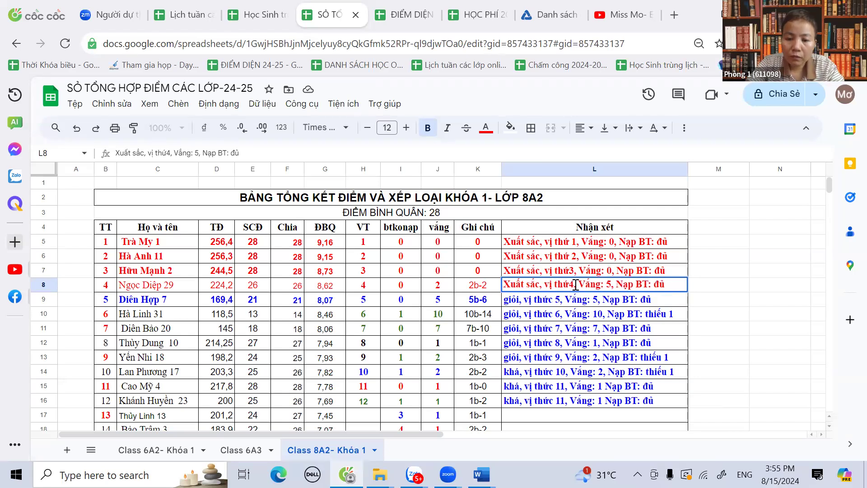
# - Correct "vị thức" to "vị thứ" in the remarks of rows 9, 10 and 11
pyautogui.doubleClick(553, 299)
pyautogui.click(552, 299)
pyautogui.press('BackSpace')
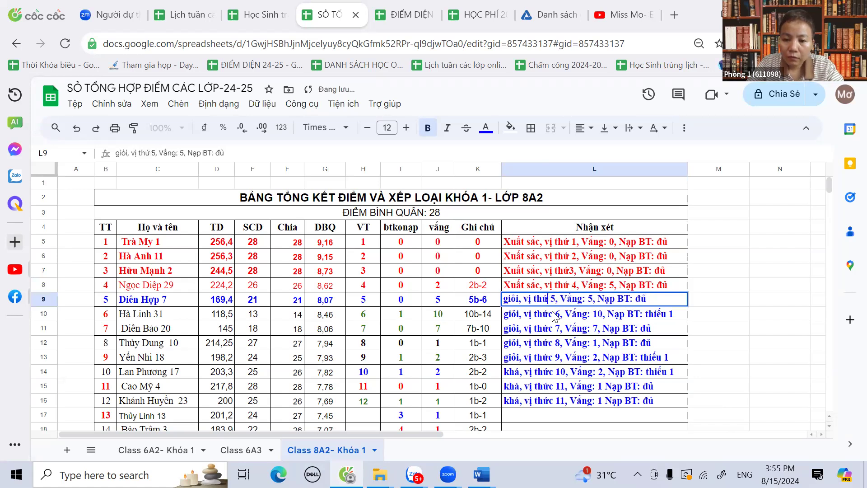
pyautogui.doubleClick(554, 314)
pyautogui.press('BackSpace')
pyautogui.doubleClick(555, 328)
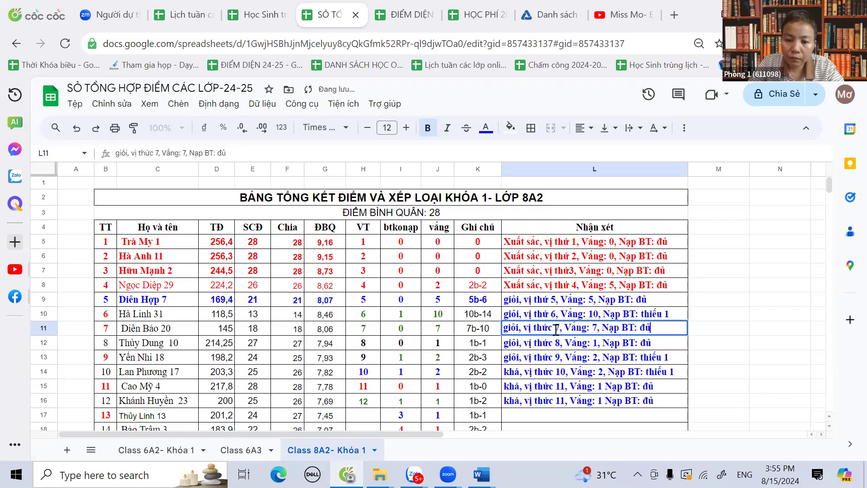
pyautogui.press('BackSpace')
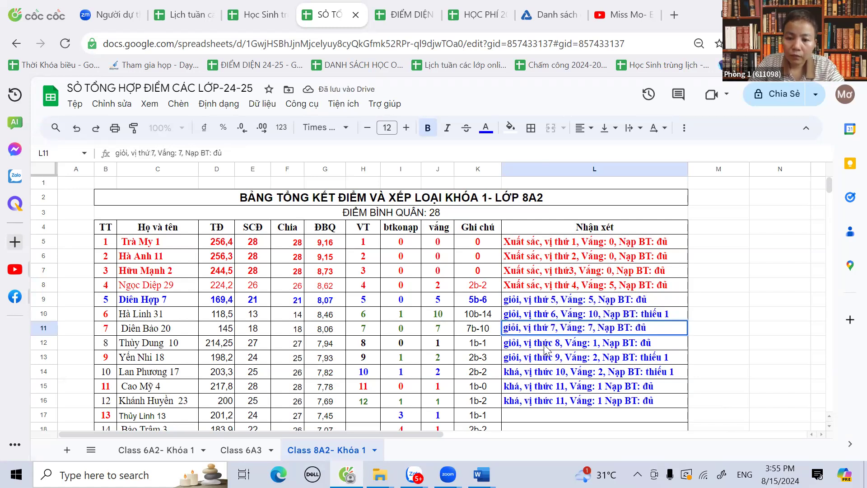
pyautogui.press('Return')
# - Correct "thức" to "thứ" in the remarks of rows 12 and 14, and delete the space before 9 in row 13's remark
pyautogui.doubleClick(552, 342)
pyautogui.press('BackSpace')
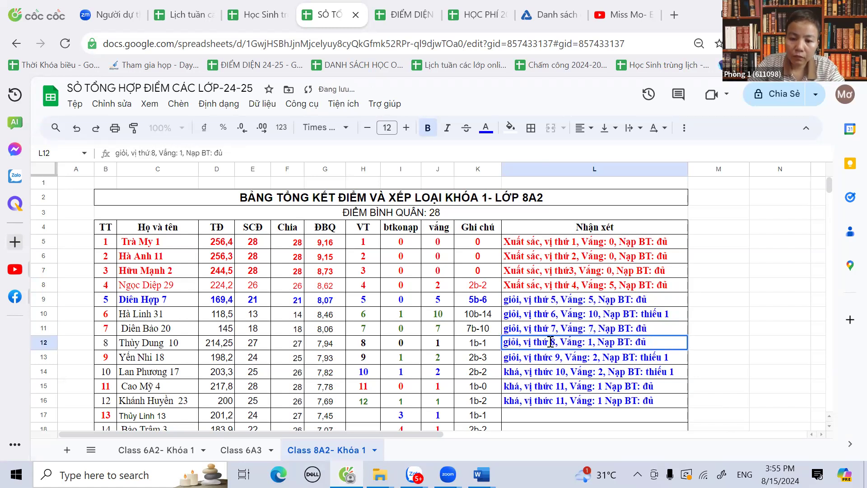
pyautogui.doubleClick(555, 358)
pyautogui.press('BackSpace')
pyautogui.doubleClick(556, 371)
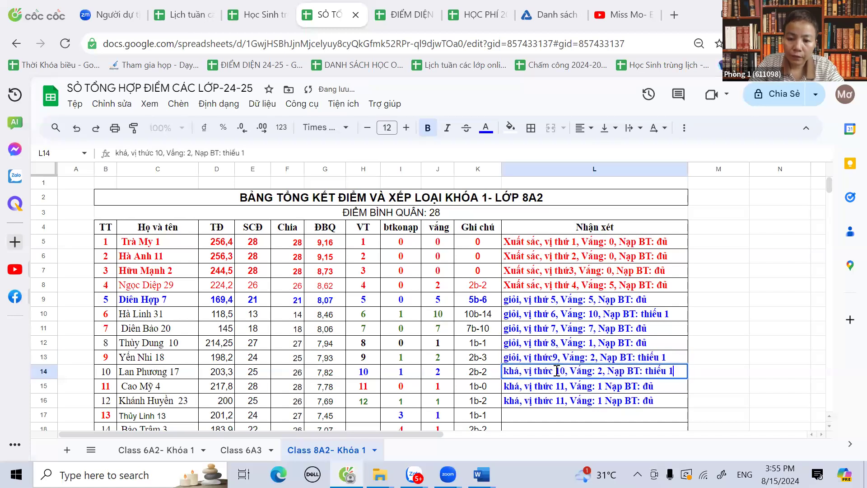
pyautogui.press('BackSpace')
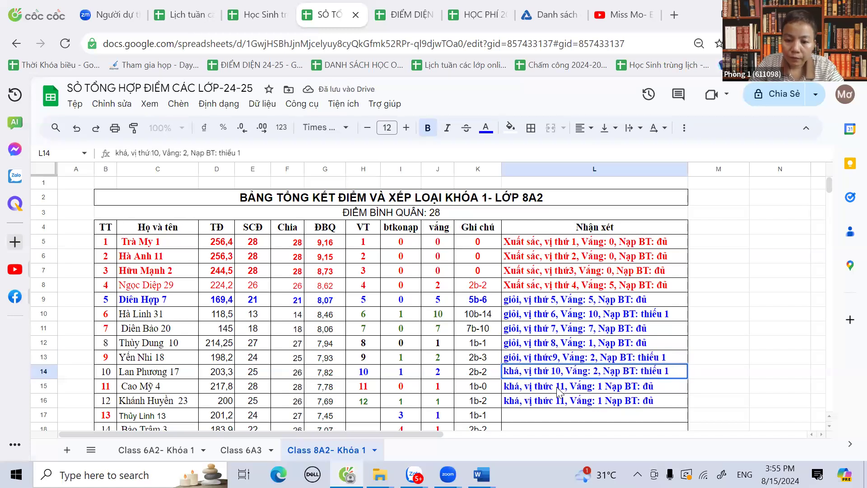
# - Correct "vị thức" to "vị thứ" in the remarks of rows 15 and 16
pyautogui.click(554, 386)
pyautogui.doubleClick(554, 386)
pyautogui.press('BackSpace')
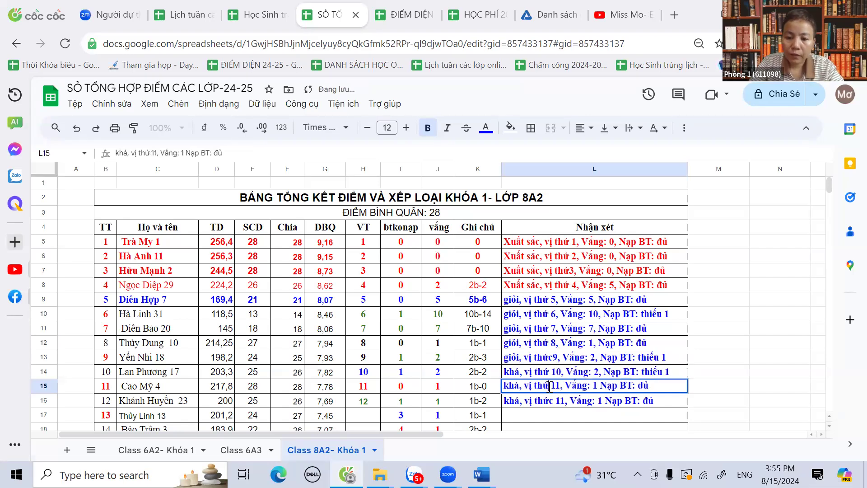
pyautogui.doubleClick(553, 401)
pyautogui.press('BackSpace')
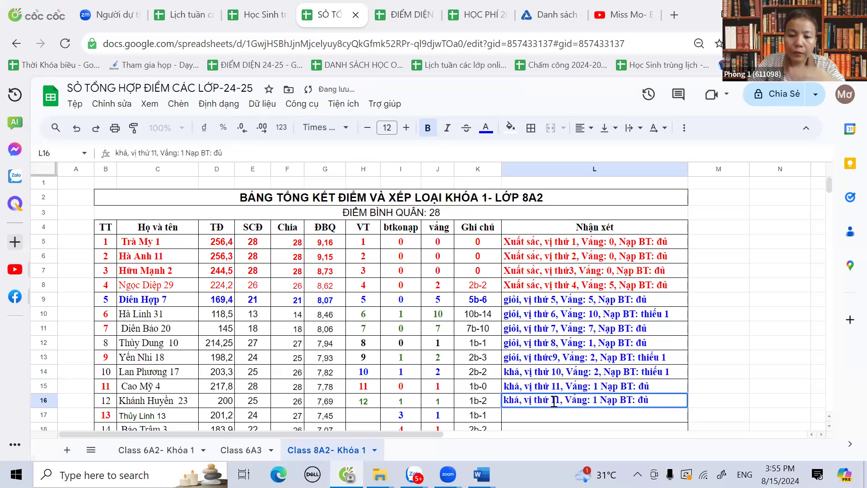
# - Enter VT 13 in row 17 and fill row 16's remark down into L17
pyautogui.click(392, 392)
pyautogui.scroll(-3, 394, 397)
pyautogui.scroll(-3, 393, 397)
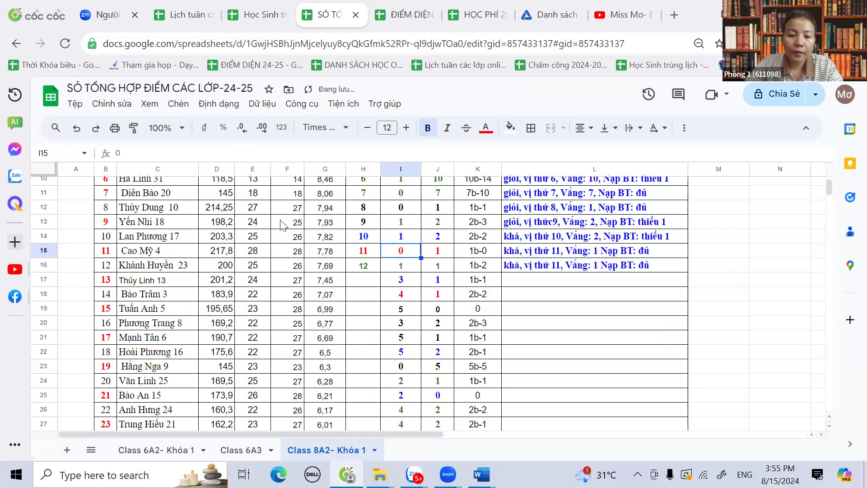
pyautogui.click(365, 284)
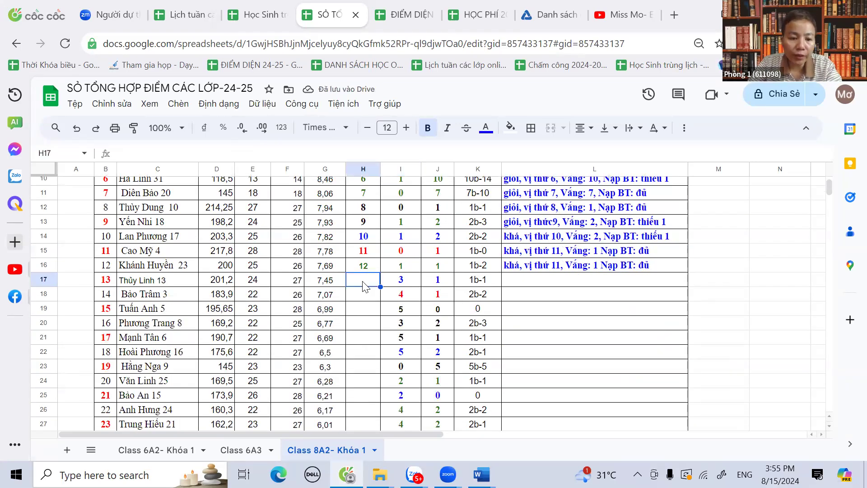
pyautogui.write('13')
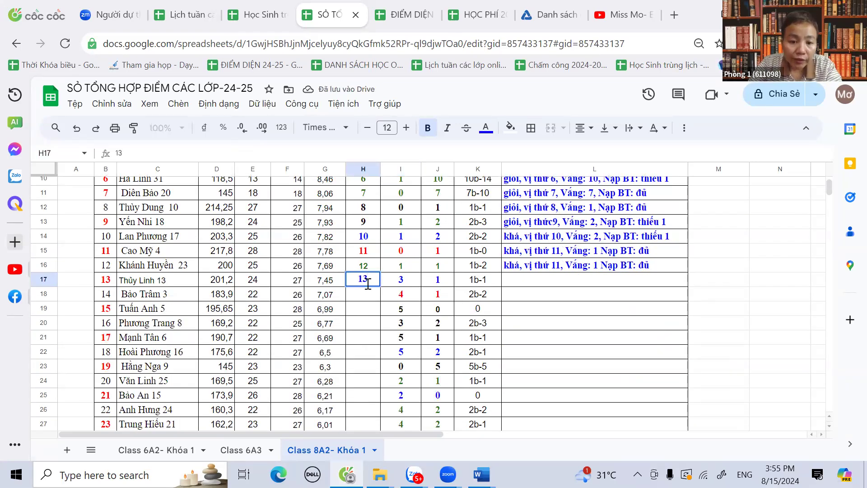
pyautogui.click(528, 268)
pyautogui.moveTo(684, 275); pyautogui.dragTo(669, 287)
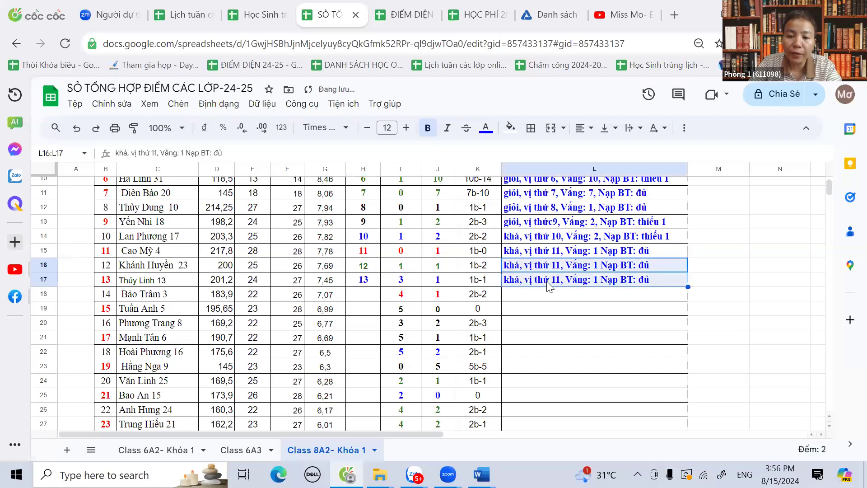
# - Update row 16's remark to "vị thứ 12" with "Nạp BT: thiếu 1"
pyautogui.click(561, 269)
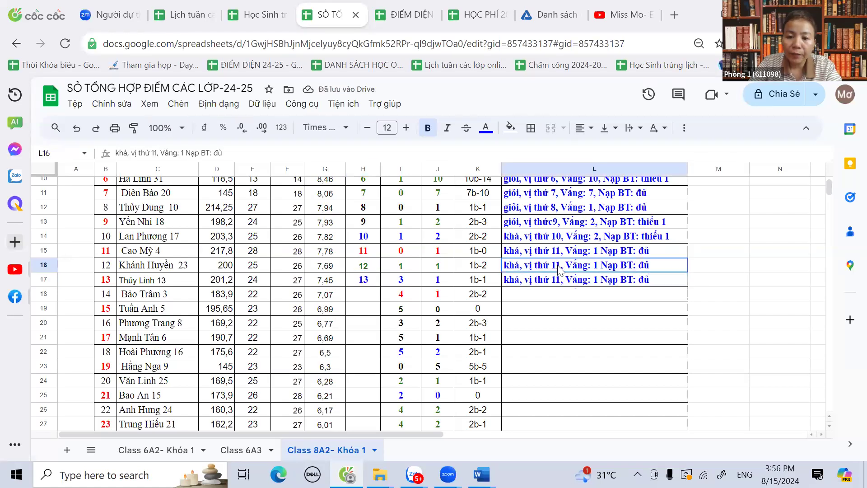
pyautogui.doubleClick(559, 265)
pyautogui.press('BackSpace')
pyautogui.write('2')
pyautogui.click(599, 264)
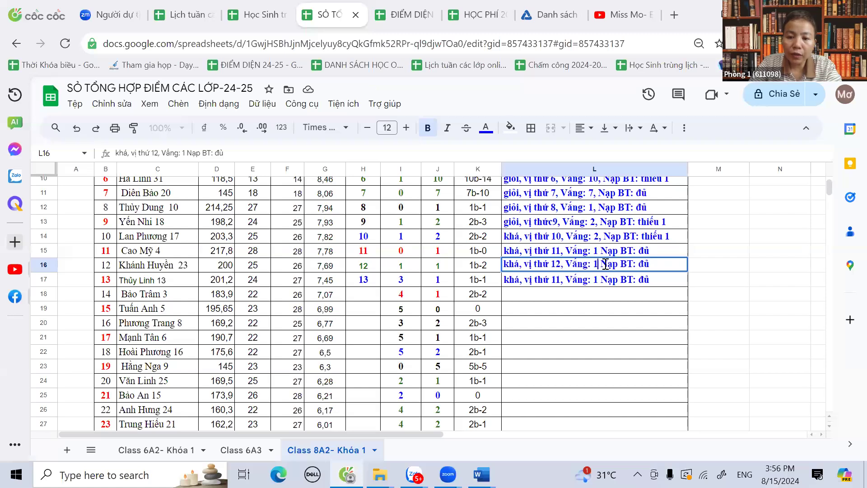
pyautogui.doubleClick(642, 265)
pyautogui.write('thiếu 1')
# - Update row 17's remark to "vị thứ 13" with "Nạp BT: thiếu 3"
pyautogui.doubleClick(557, 279)
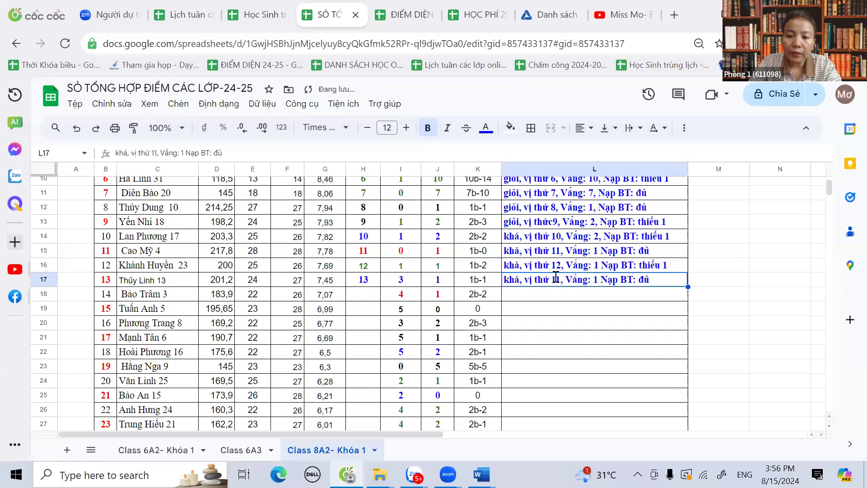
pyautogui.press('BackSpace')
pyautogui.write('3')
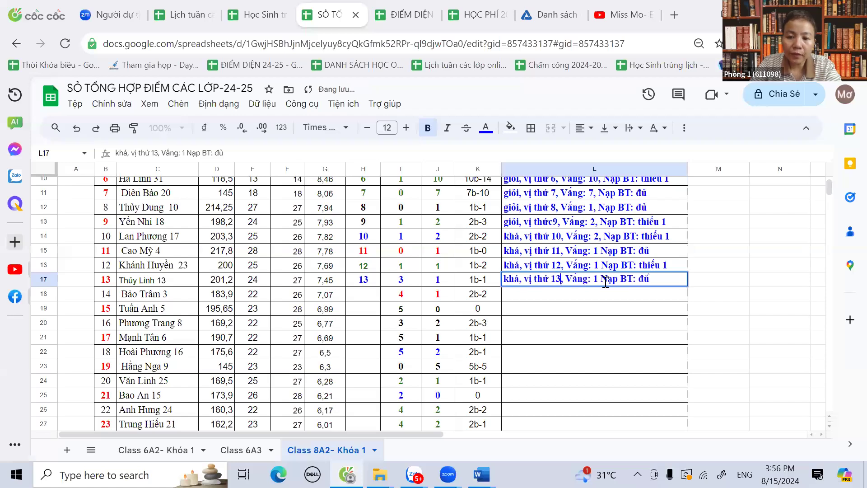
pyautogui.press('BackSpace')
pyautogui.press('BackSpace')
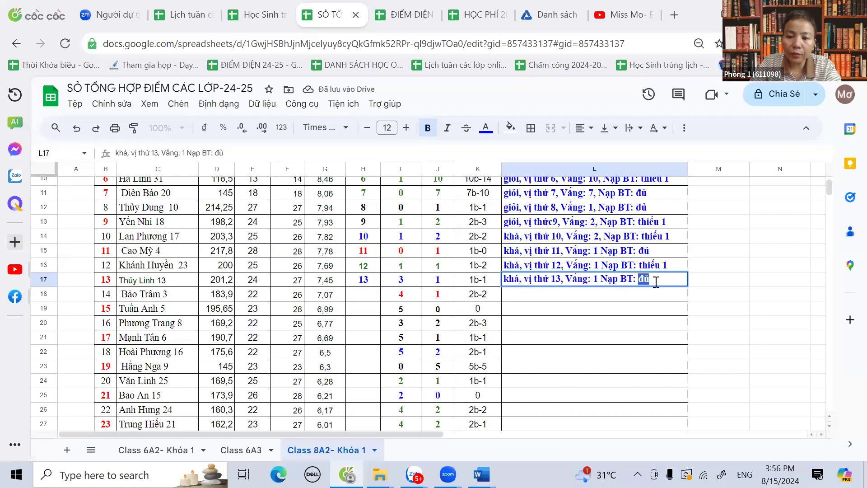
pyautogui.write('thiêu 3')
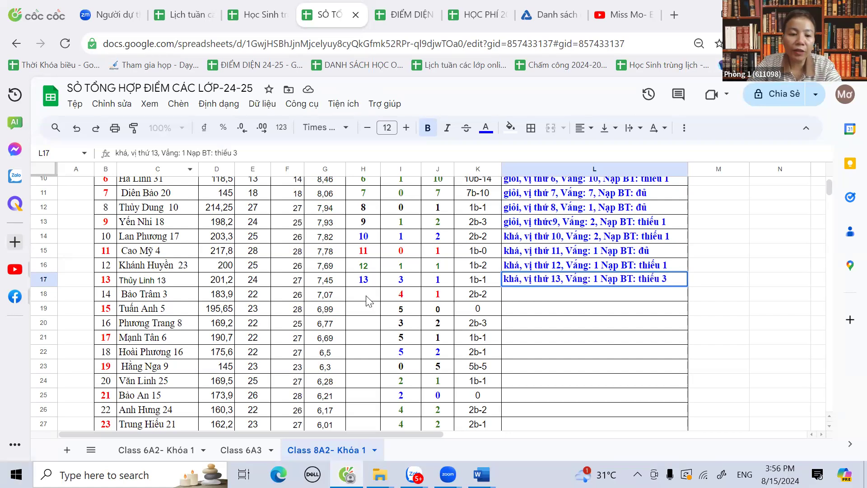
# - Enter VT 14 in row 18 and fill row 17's remark down into L18
pyautogui.click(367, 297)
pyautogui.write('14')
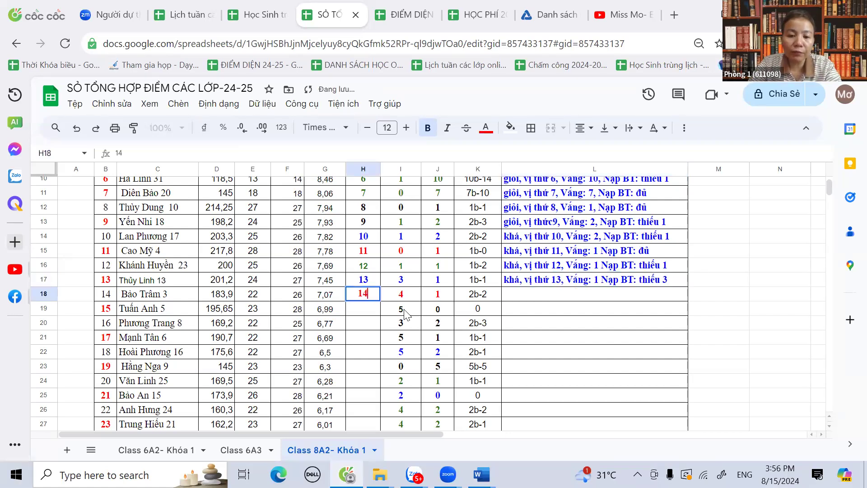
pyautogui.click(517, 281)
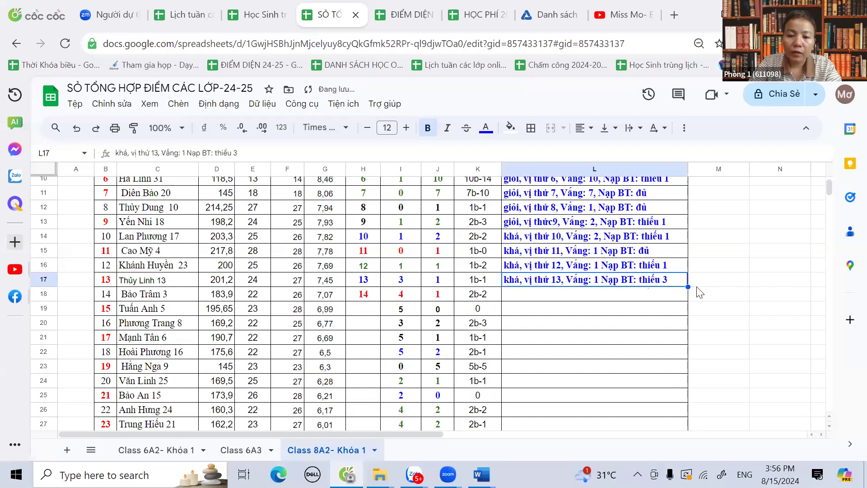
pyautogui.moveTo(688, 285); pyautogui.dragTo(686, 296)
# - Change the rank in row 18's remark to "vị thứ 14"
pyautogui.doubleClick(548, 296)
pyautogui.moveTo(555, 293); pyautogui.dragTo(559, 293)
pyautogui.write('4')
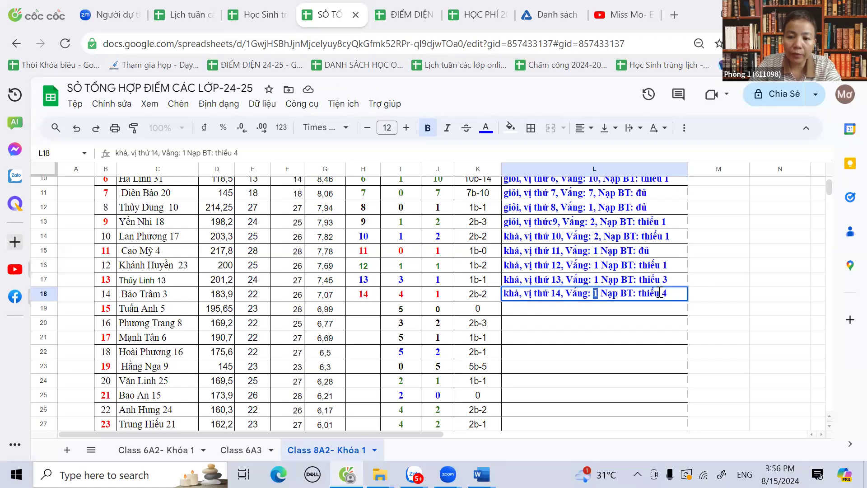
# - Enter VT 15 in row 19 and fill row 18's remark down into L19
pyautogui.click(366, 312)
pyautogui.write('1')
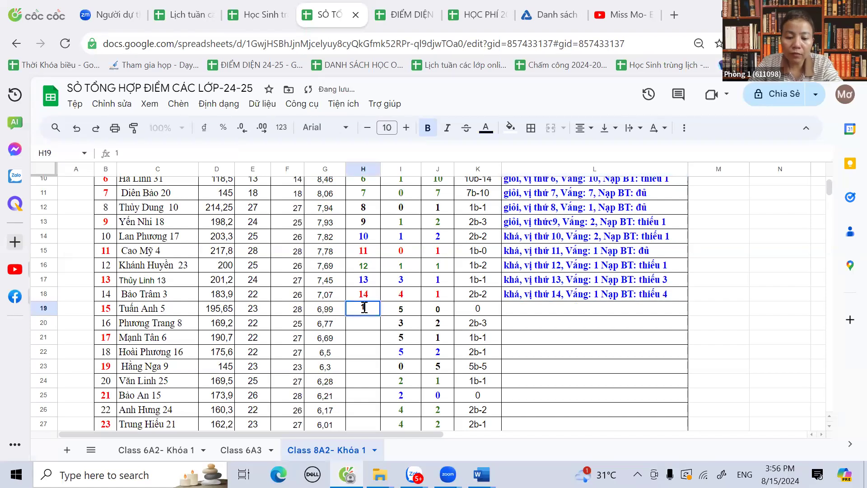
pyautogui.write('5')
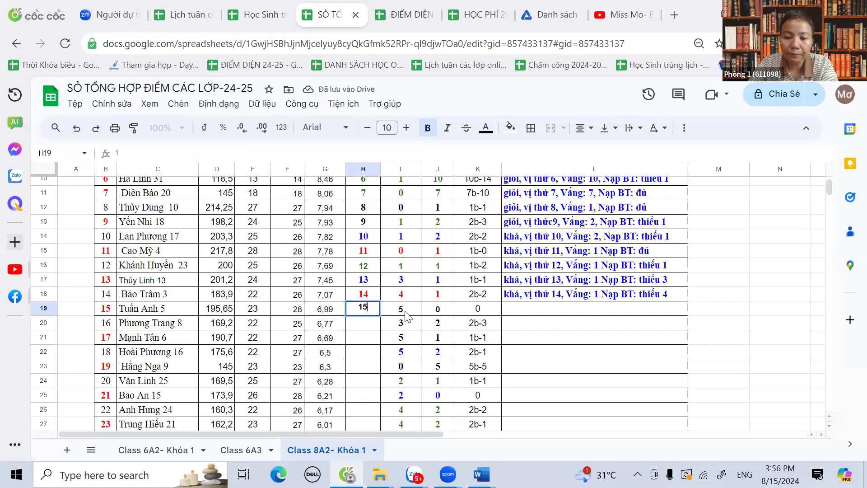
pyautogui.click(526, 298)
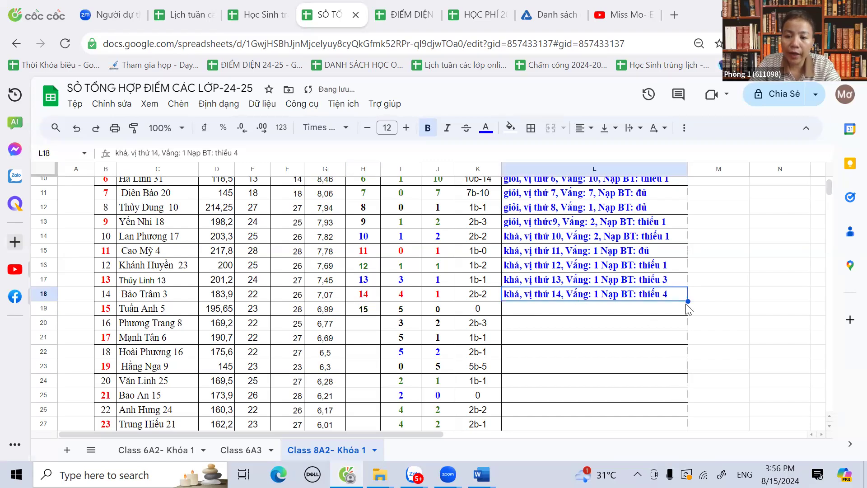
pyautogui.moveTo(688, 303); pyautogui.dragTo(688, 312)
# - Update row 19's remark to "vị thứ 15" with "Vắng: 0"
pyautogui.click(559, 307)
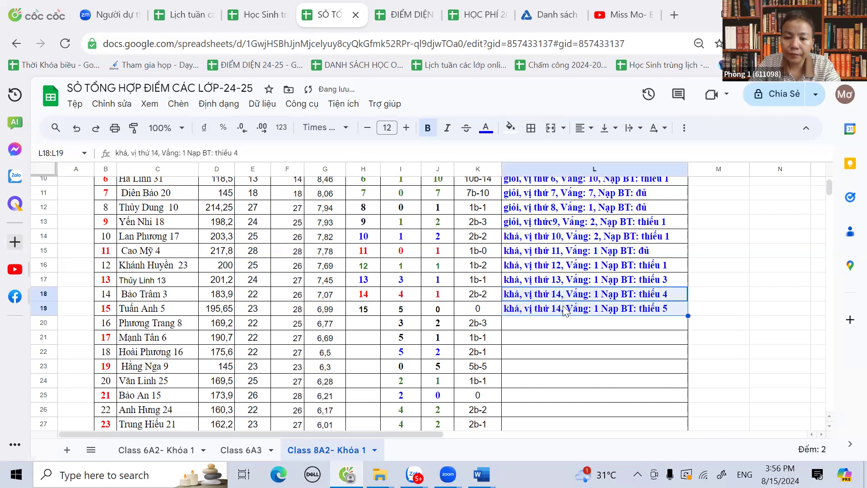
pyautogui.doubleClick(559, 308)
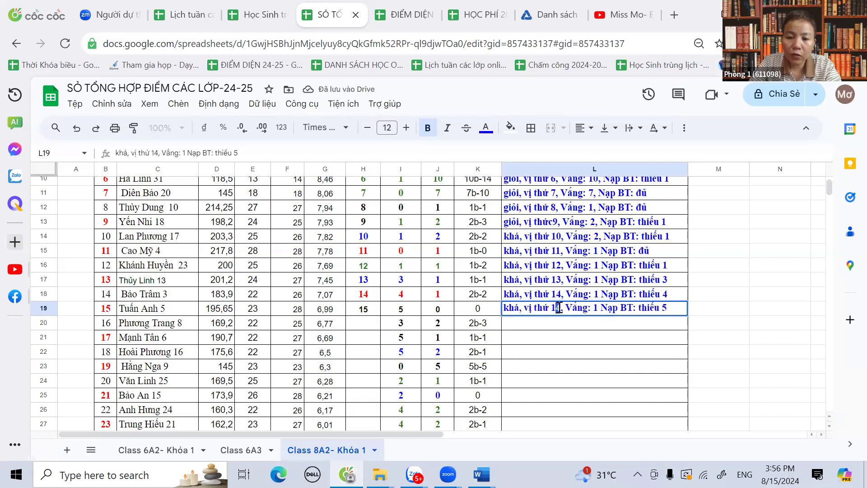
pyautogui.press('BackSpace')
pyautogui.write('5')
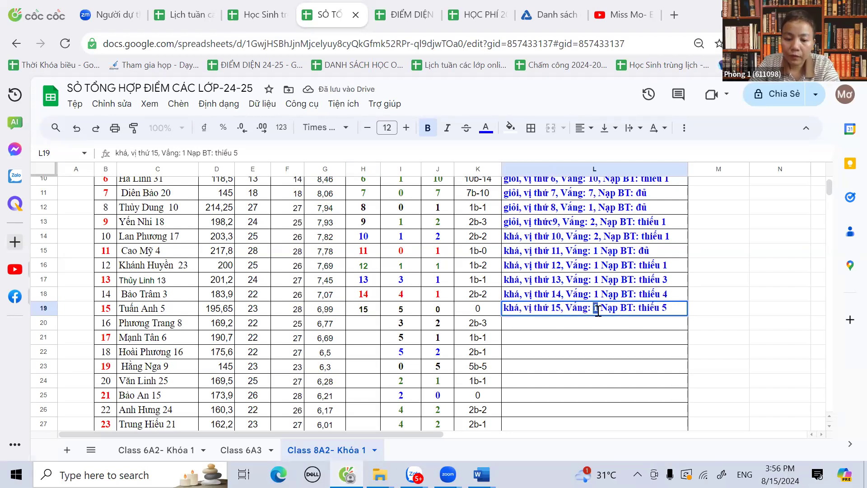
pyautogui.write('0')
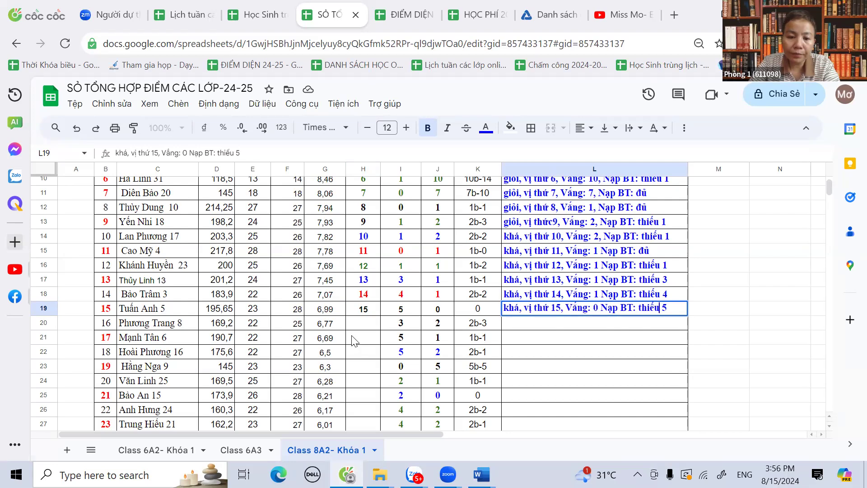
# - Enter VT 16 in row 20 and fill row 19's remark down into L20
pyautogui.click(363, 324)
pyautogui.write('16')
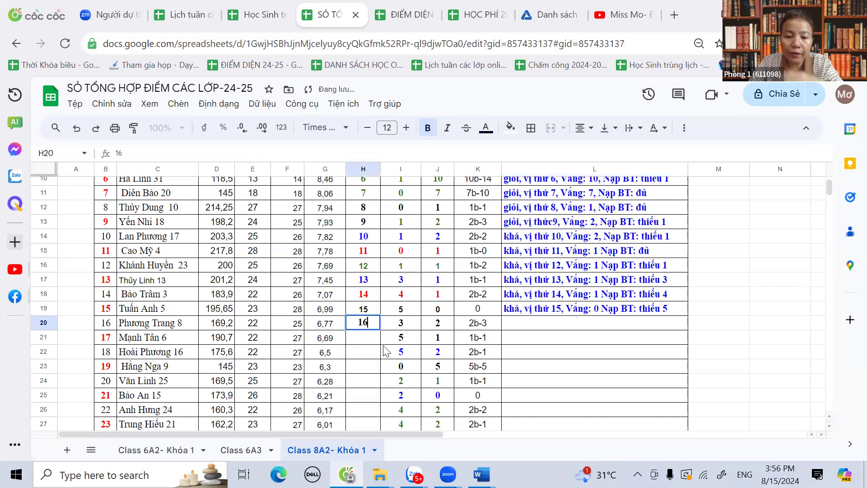
pyautogui.click(593, 311)
pyautogui.moveTo(689, 316); pyautogui.dragTo(689, 330)
# - Update row 20's remark to "vị thứ 16", "Vắng: 2" and "thiếu 3"
pyautogui.click(558, 324)
pyautogui.tripleClick(561, 323)
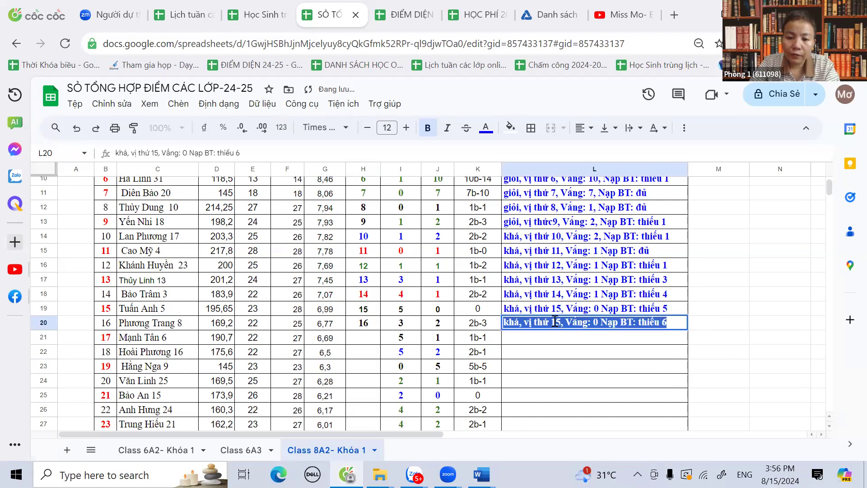
pyautogui.click(556, 321)
pyautogui.press('Delete')
pyautogui.write('6')
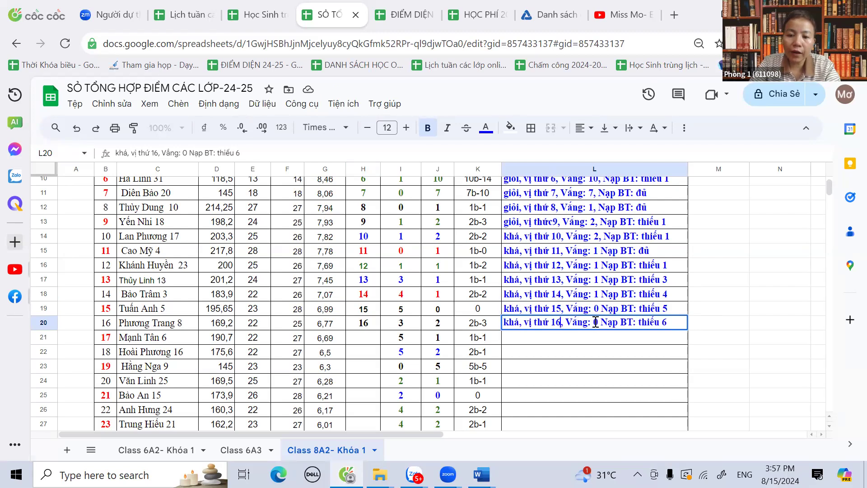
pyautogui.write('2')
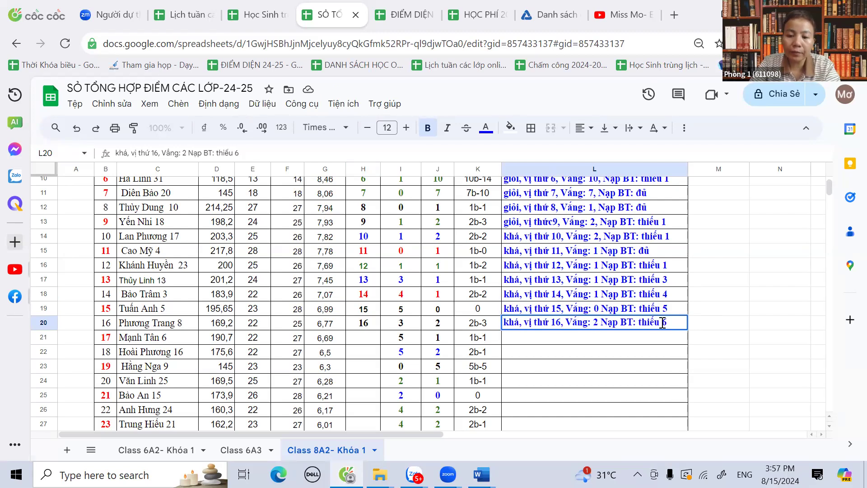
pyautogui.write('3')
pyautogui.press('Return')
pyautogui.press('Down')
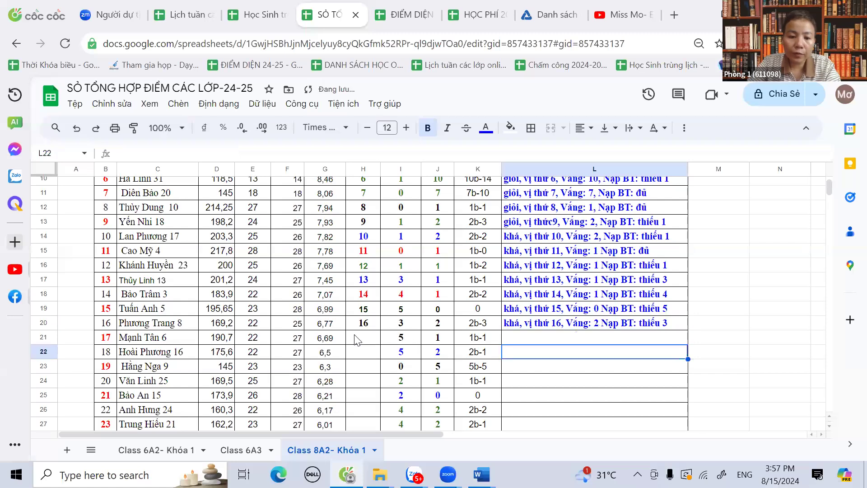
# - Enter VT 17 in row 21 and fill row 20's remark down into L21
pyautogui.click(367, 342)
pyautogui.write('17')
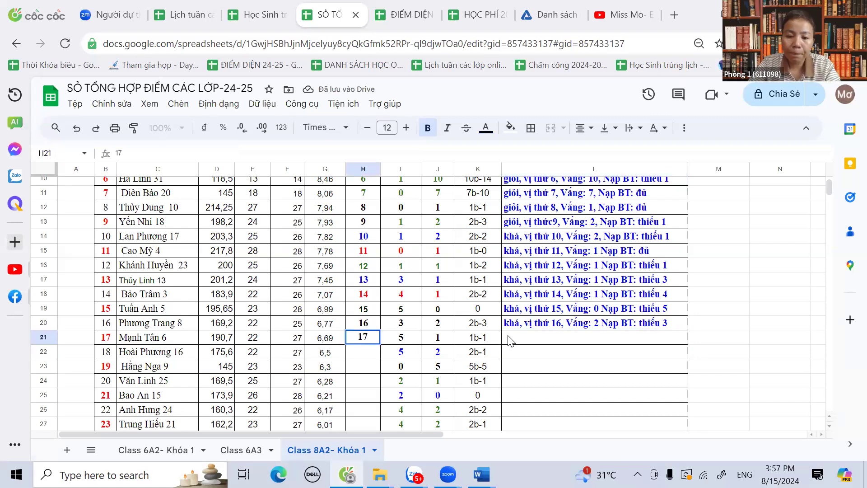
pyautogui.click(514, 336)
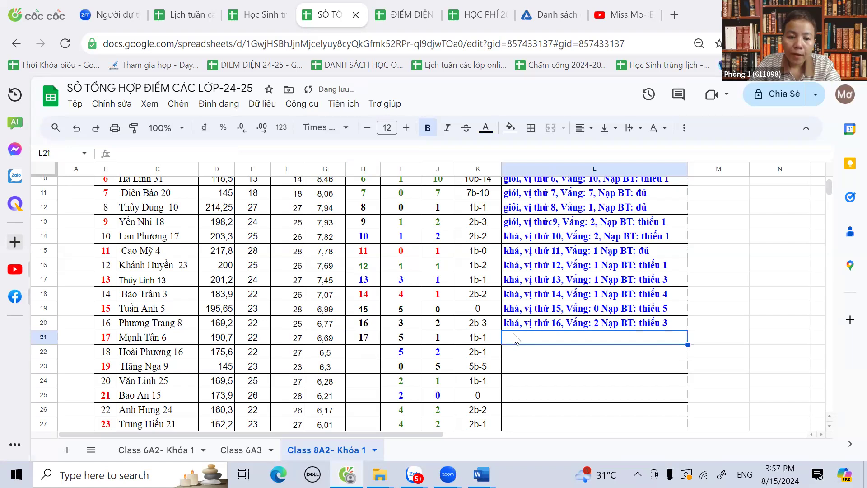
pyautogui.click(630, 325)
pyautogui.moveTo(688, 330); pyautogui.dragTo(688, 344)
# - Update row 21's remark to "vị thứ 17", "Vắng: 1" and "thiếu 5"
pyautogui.doubleClick(560, 339)
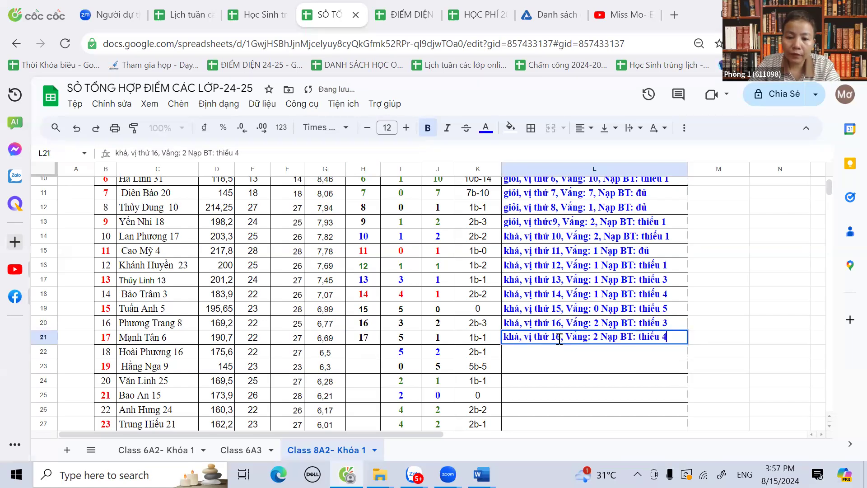
pyautogui.click(556, 336)
pyautogui.write('7')
pyautogui.doubleClick(596, 337)
pyautogui.write('1')
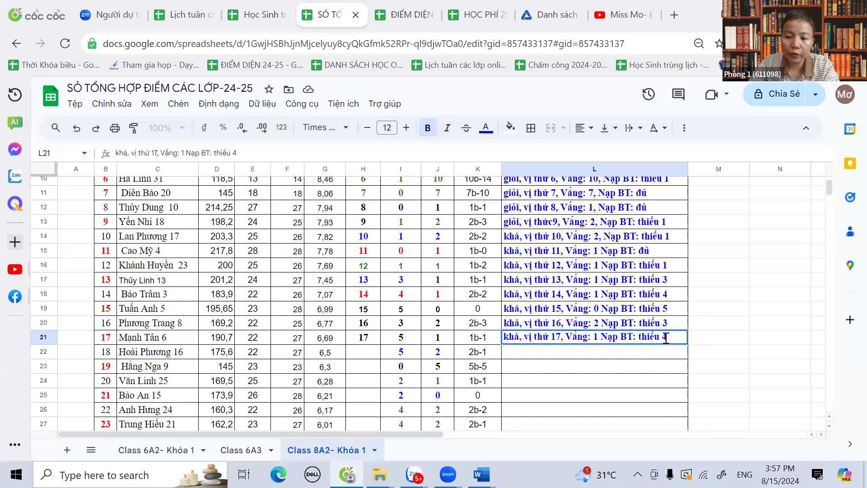
pyautogui.write('5')
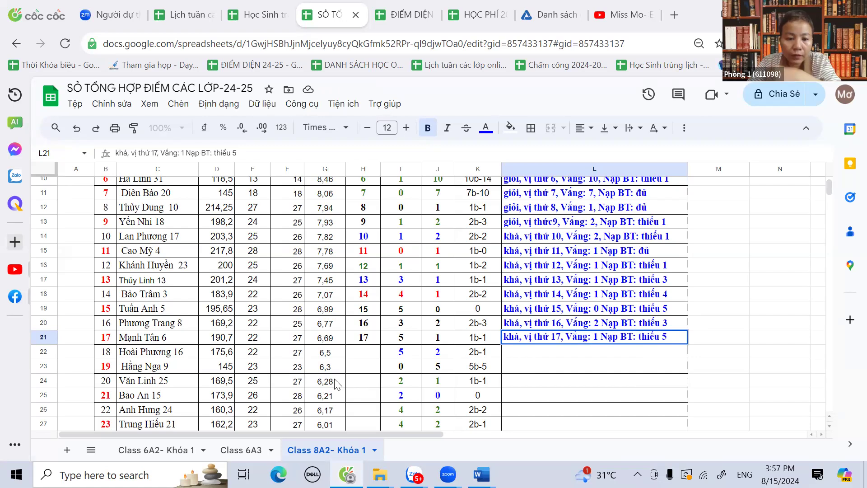
# - Enter VT 18 in row 22 and fill row 21's remark down into L22
pyautogui.click(364, 352)
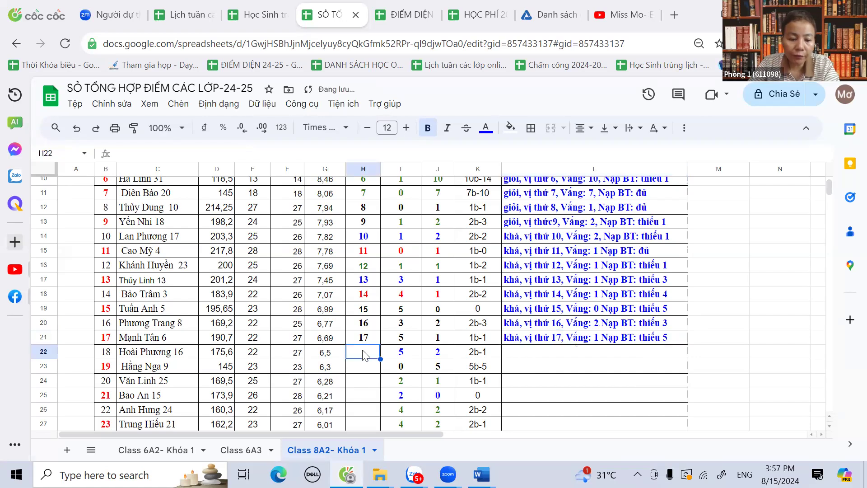
pyautogui.write('18')
pyautogui.press('Return')
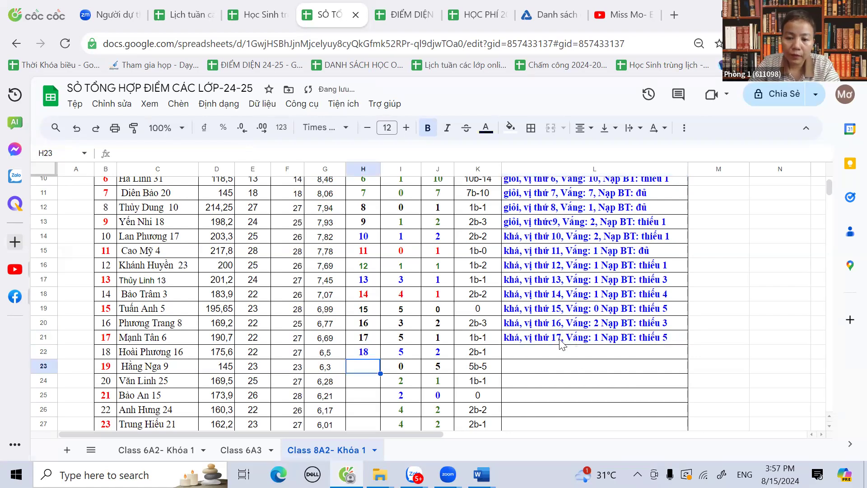
pyautogui.click(560, 341)
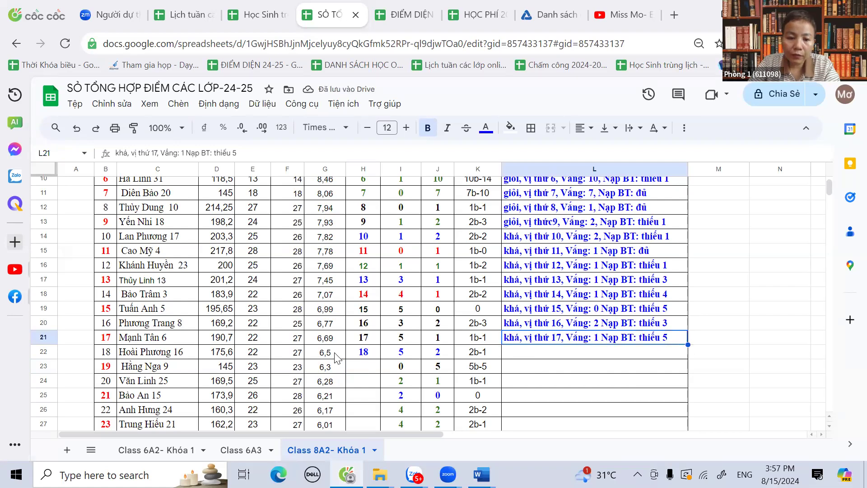
pyautogui.moveTo(684, 343); pyautogui.dragTo(560, 353)
# - Update row 22's remark to "vị thứ 18", "Vắng:2" and "thiếu 5"
pyautogui.doubleClick(555, 356)
pyautogui.write('8')
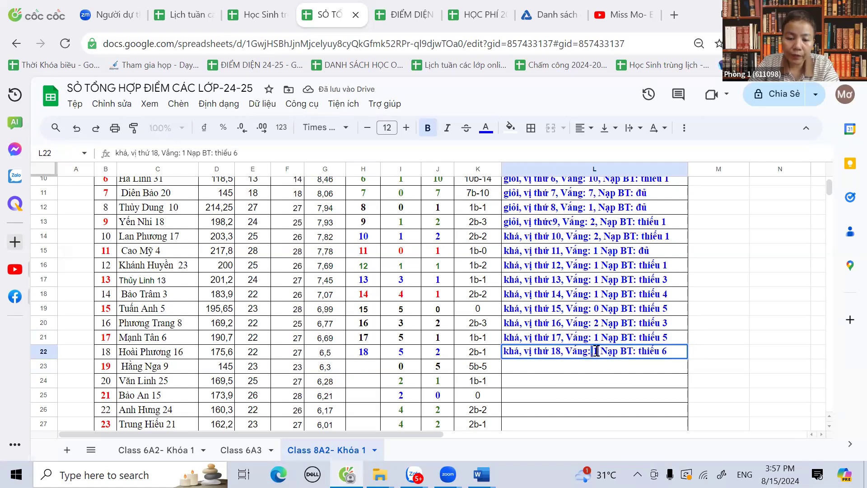
pyautogui.write('2')
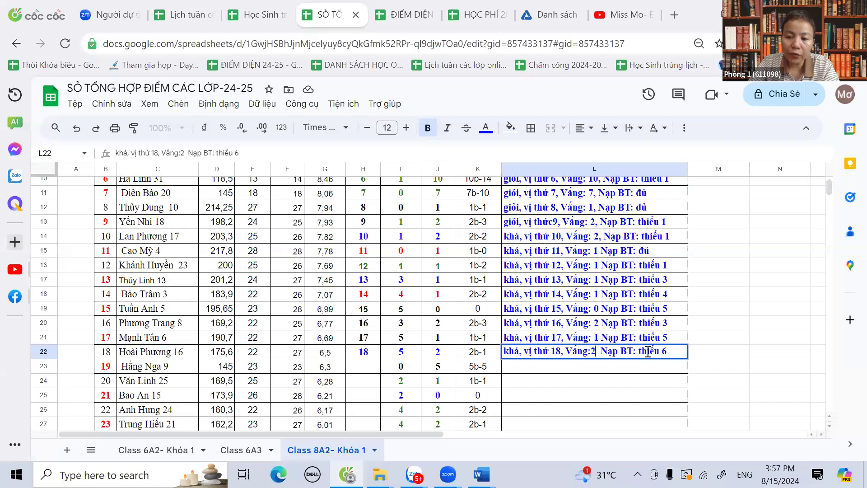
pyautogui.write('5')
pyautogui.click(559, 383)
pyautogui.click(405, 355)
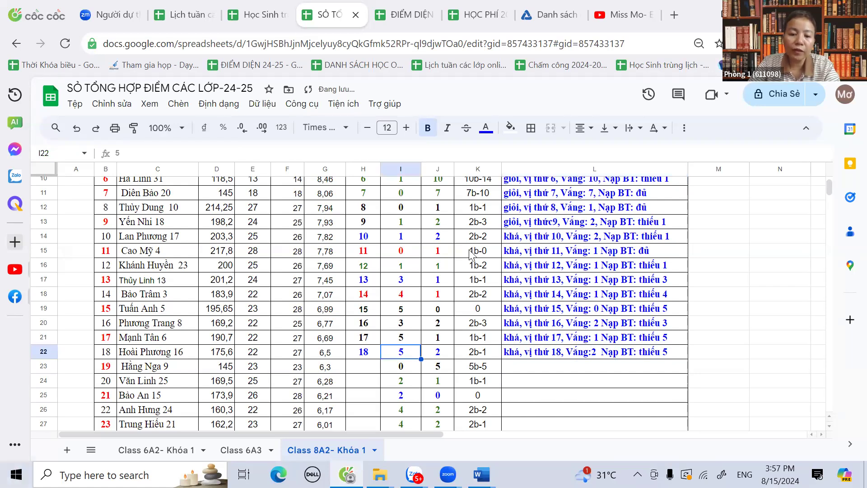
# - Enter VT 19 in row 23 and fill row 22's remark down into L23
pyautogui.scroll(-2, 472, 254)
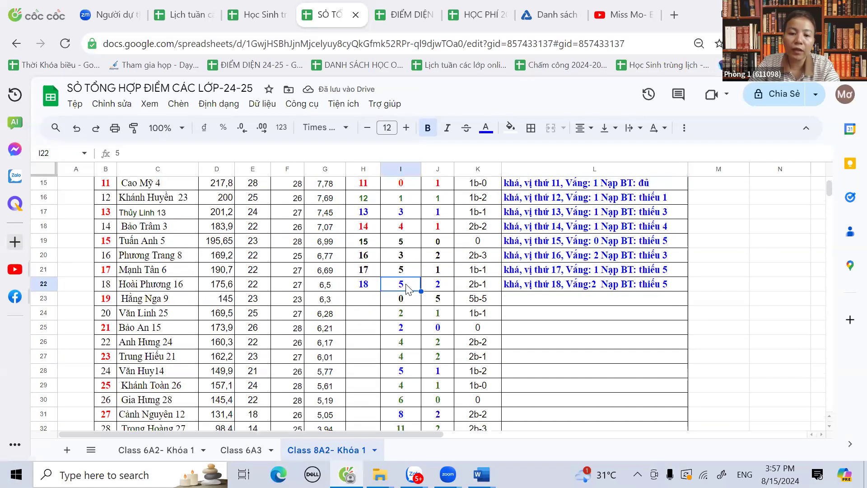
pyautogui.click(374, 301)
pyautogui.write('19')
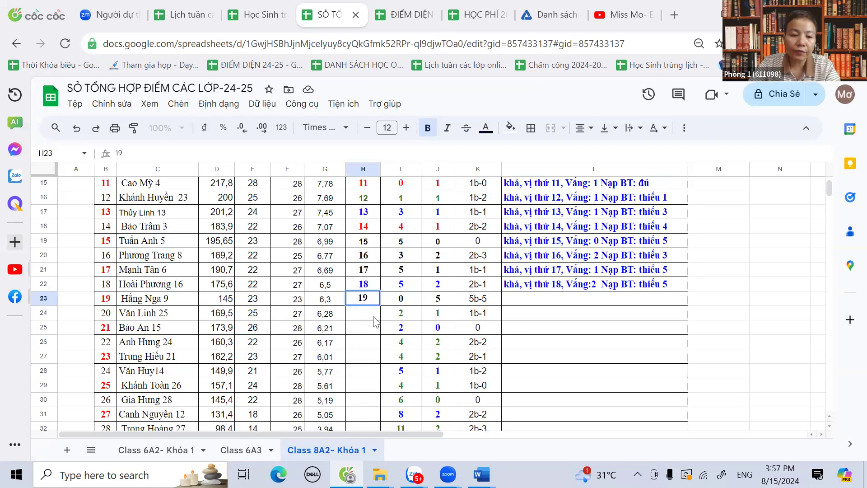
pyautogui.press('Return')
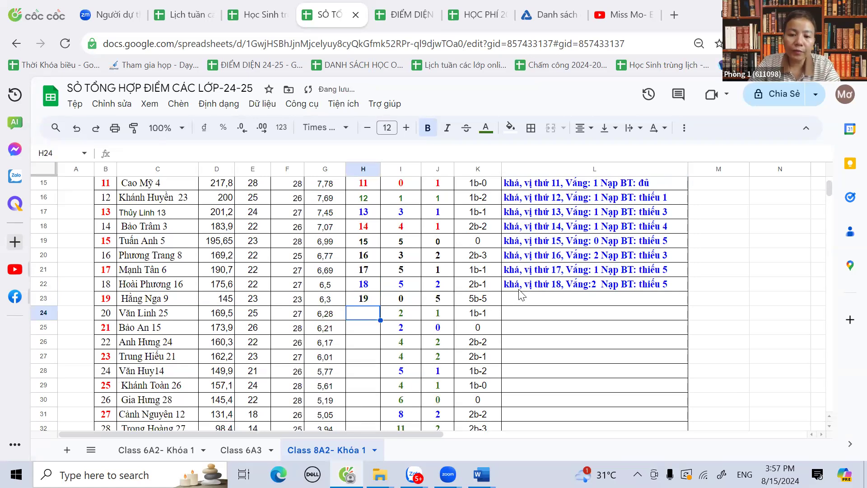
pyautogui.click(343, 302)
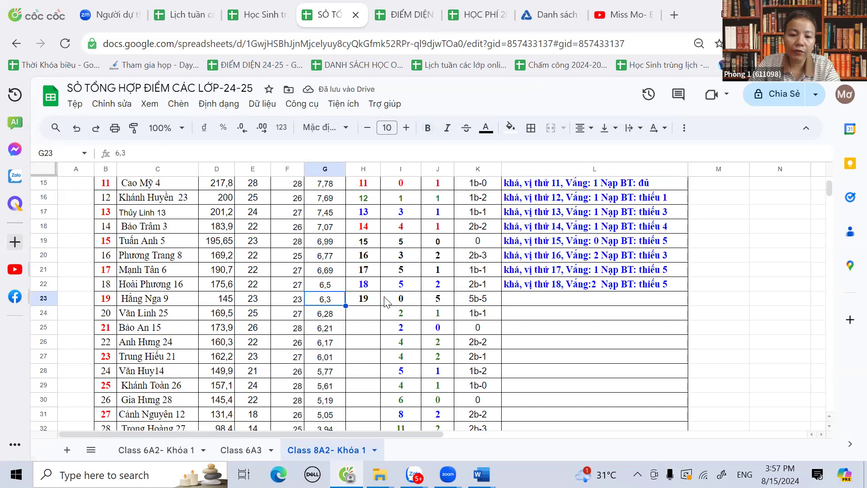
pyautogui.click(568, 288)
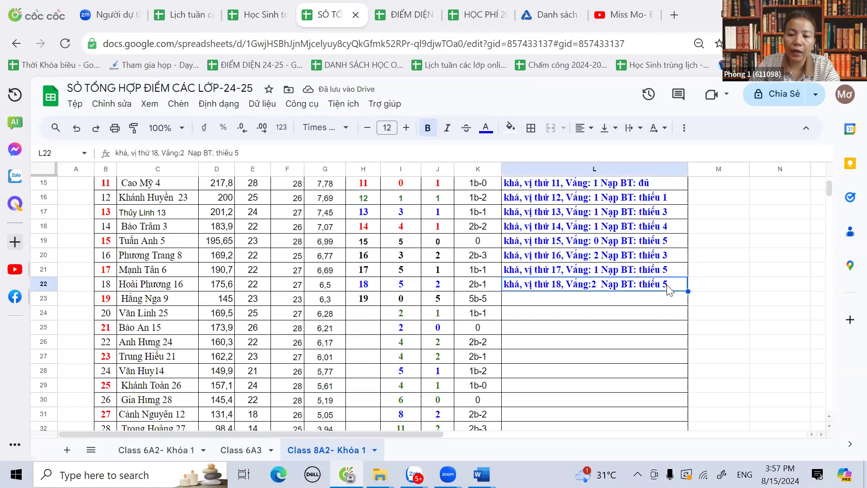
pyautogui.moveTo(688, 292); pyautogui.dragTo(688, 302)
# - Change row 23's remark to "TB, vị thứ 19, Vắng:5 Nạp BT: đủ"
pyautogui.doubleClick(517, 300)
pyautogui.moveTo(504, 298); pyautogui.dragTo(521, 298)
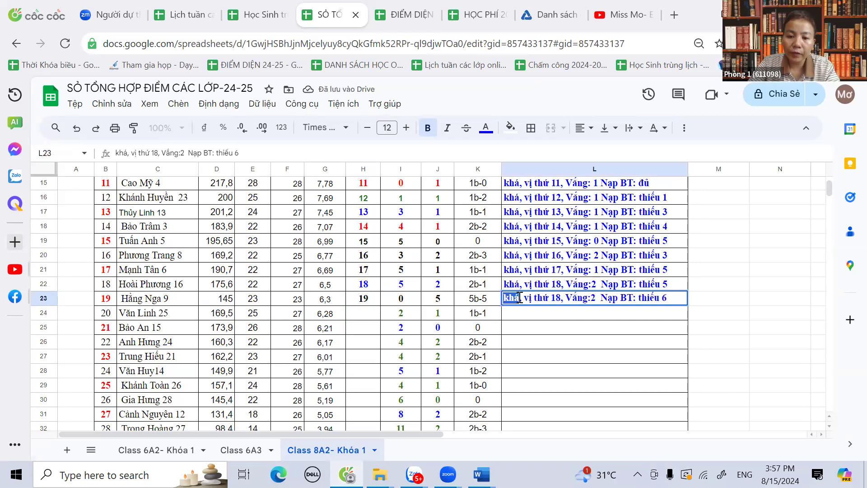
pyautogui.write('TB')
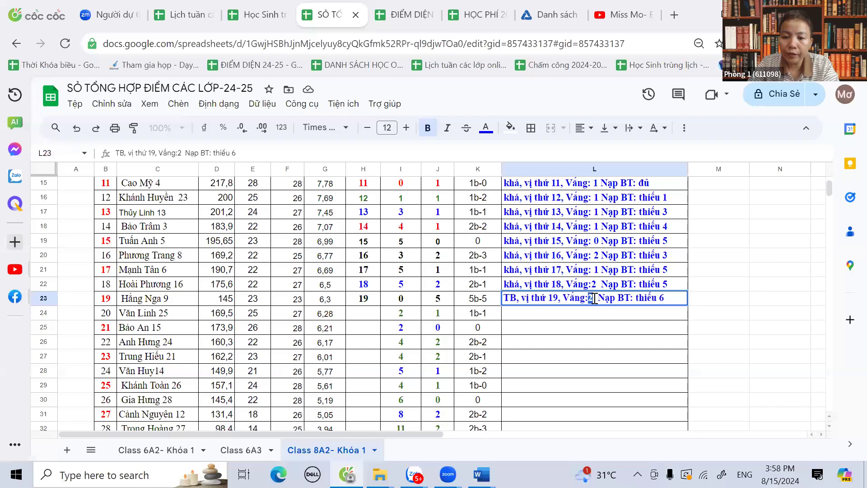
pyautogui.write('5')
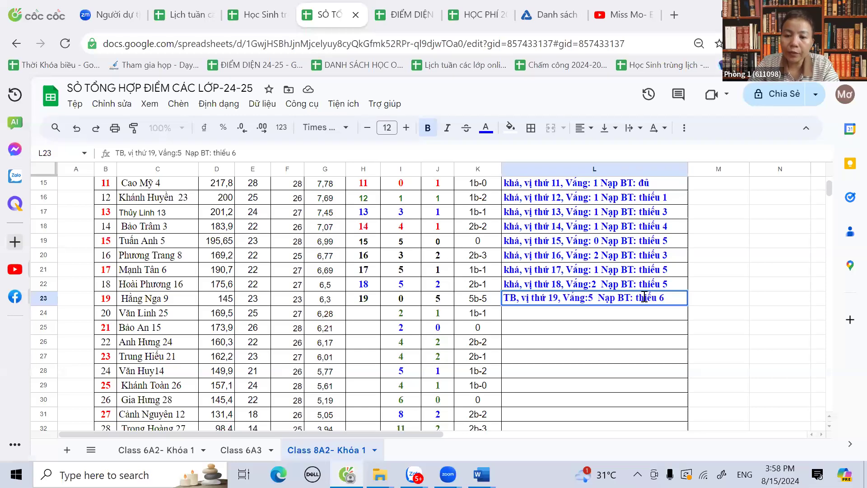
pyautogui.moveTo(636, 297); pyautogui.dragTo(670, 298)
pyautogui.write('đủ')
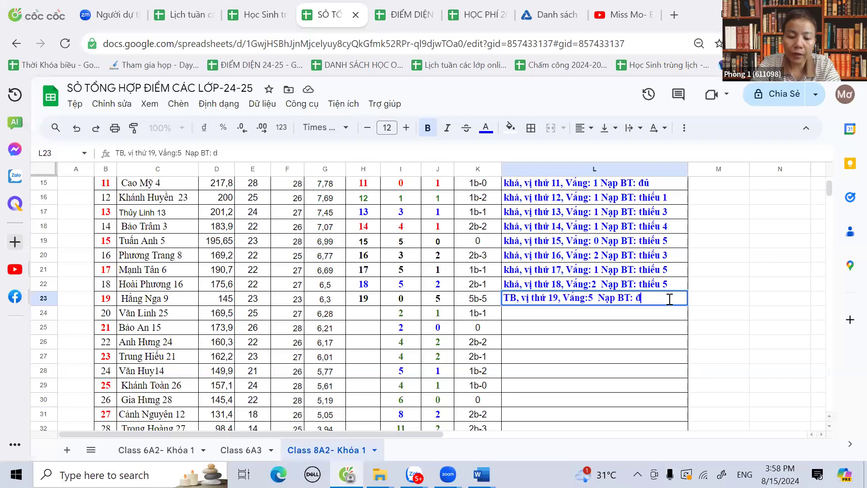
# - Enter VT 20 in row 24 and fill row 23's remark down into L24
pyautogui.click(371, 314)
pyautogui.write('20')
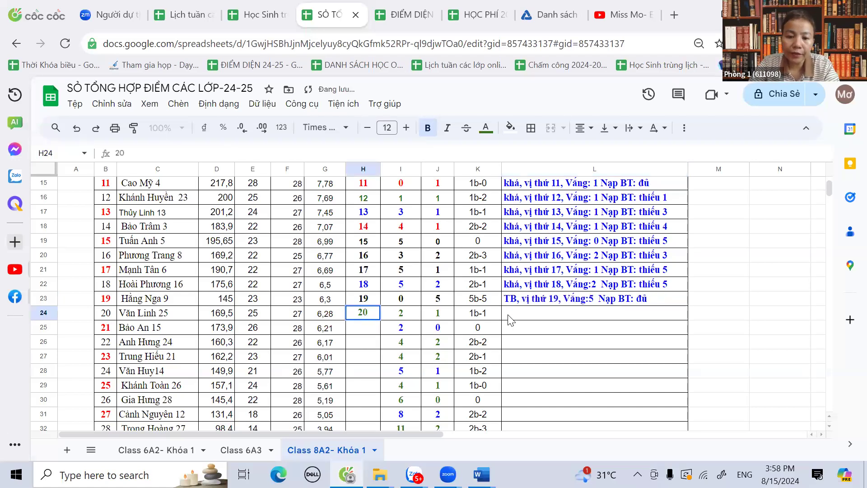
pyautogui.click(529, 300)
pyautogui.moveTo(686, 306); pyautogui.dragTo(556, 311)
# - Update row 24's remark to "vị thứ 20", "Vắng:1" and "Nạp BT: thiếu 2"
pyautogui.click(553, 314)
pyautogui.doubleClick(553, 313)
pyautogui.write('20')
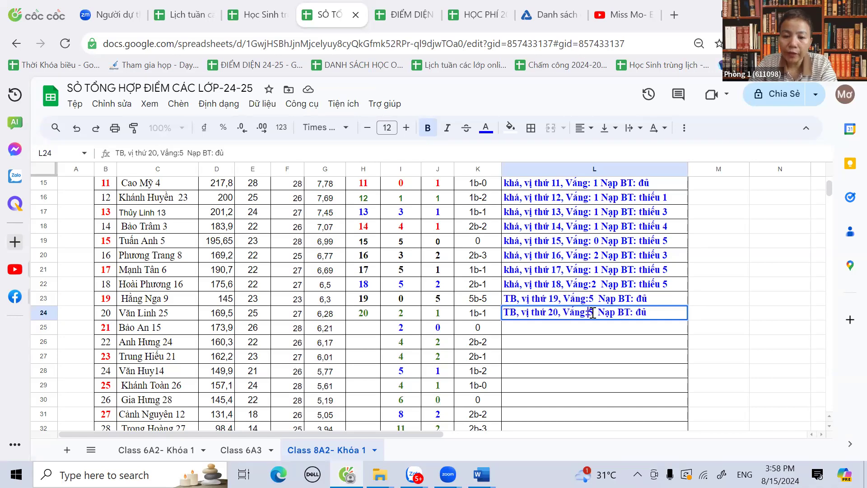
pyautogui.write('1')
pyautogui.doubleClick(641, 312)
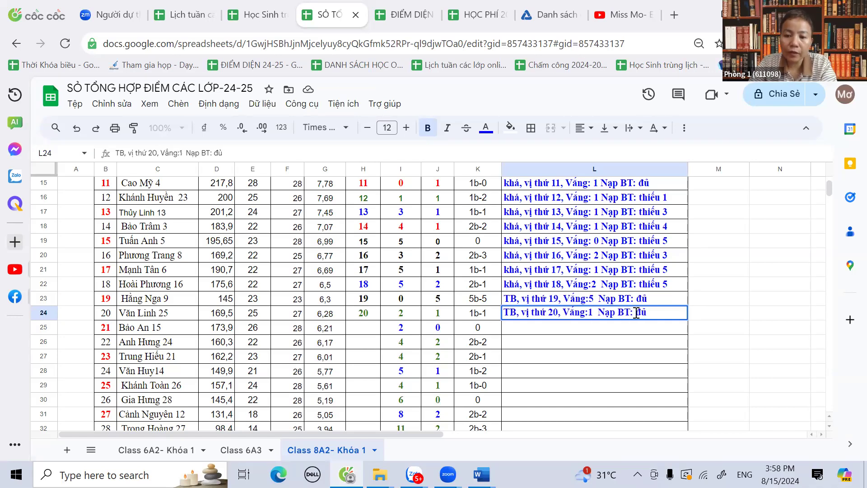
pyautogui.write('thiếu 2')
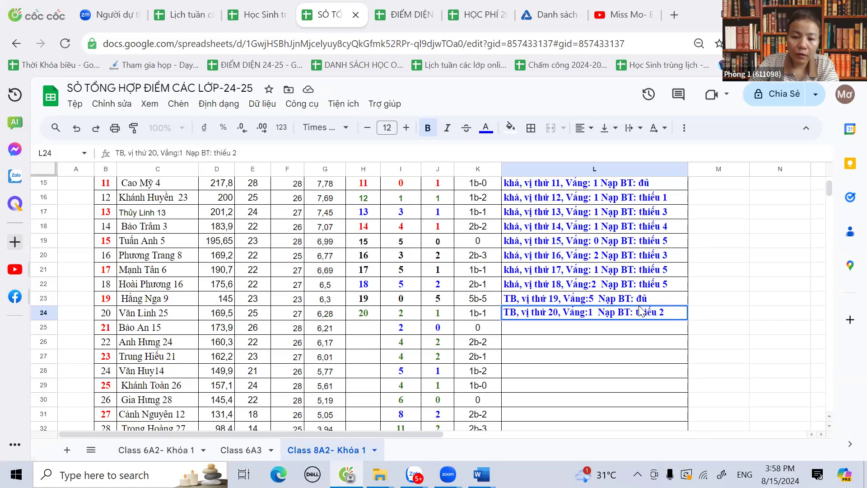
# - Enter VT 21 in row 25 and fill row 24's remark down into L25
pyautogui.click(373, 330)
pyautogui.write('21')
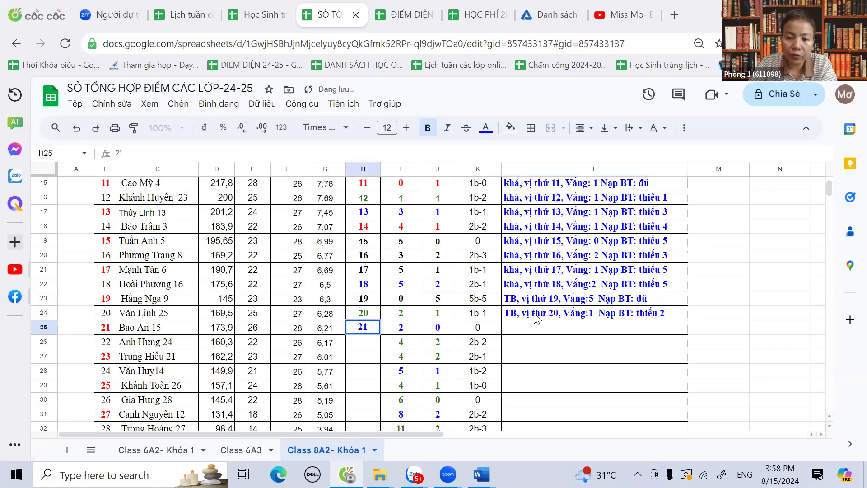
pyautogui.click(539, 316)
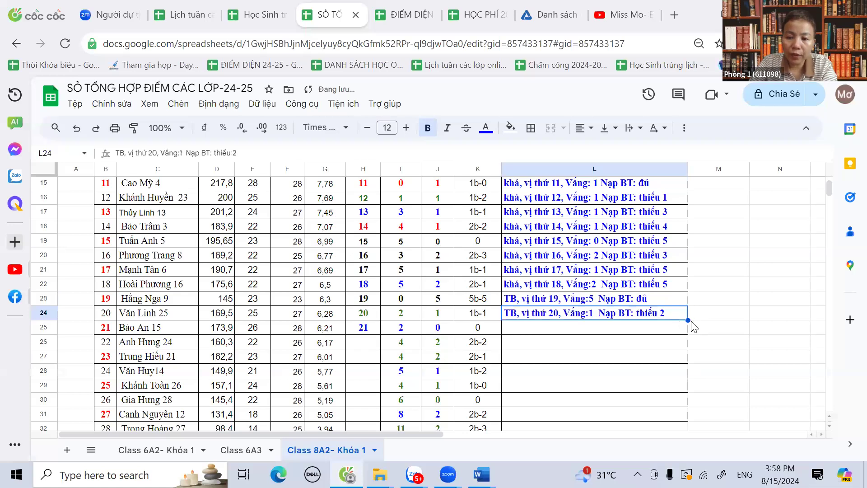
pyautogui.moveTo(687, 320); pyautogui.dragTo(554, 332)
# - Update row 25's remark to "vị thứ 21", "Vắng:0" and "thiếu 2"
pyautogui.doubleClick(554, 331)
pyautogui.click(558, 329)
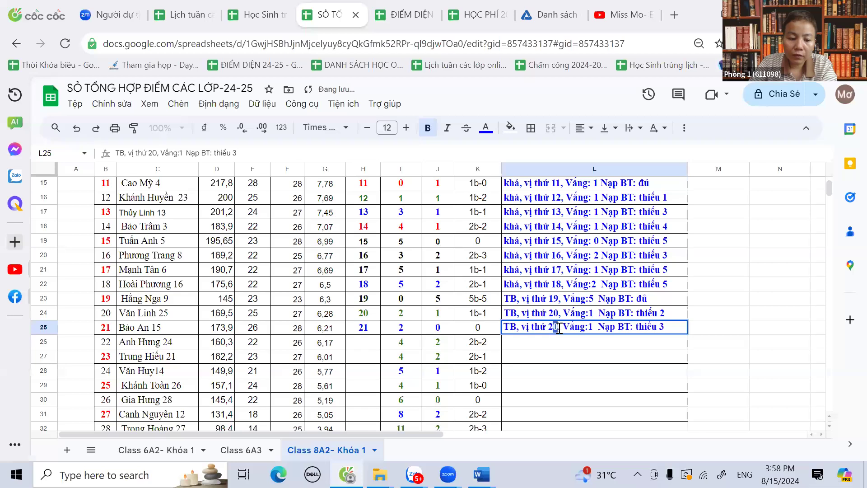
pyautogui.write('1')
pyautogui.moveTo(589, 330); pyautogui.dragTo(594, 330)
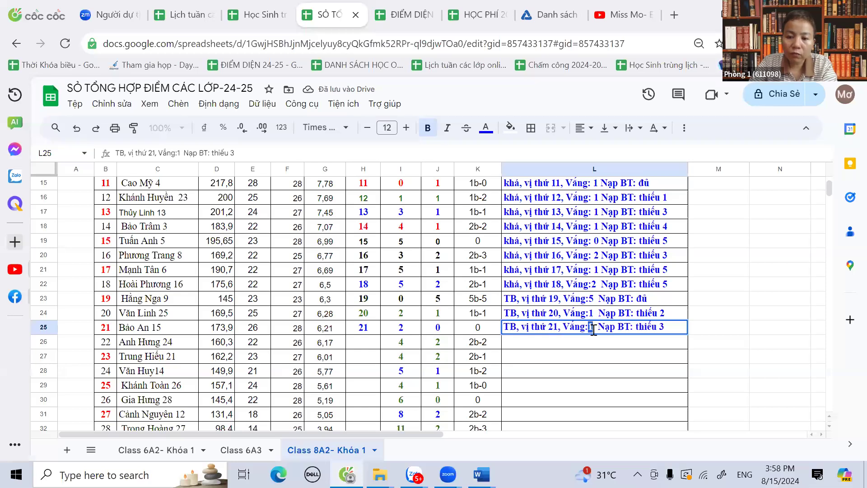
pyautogui.write('0')
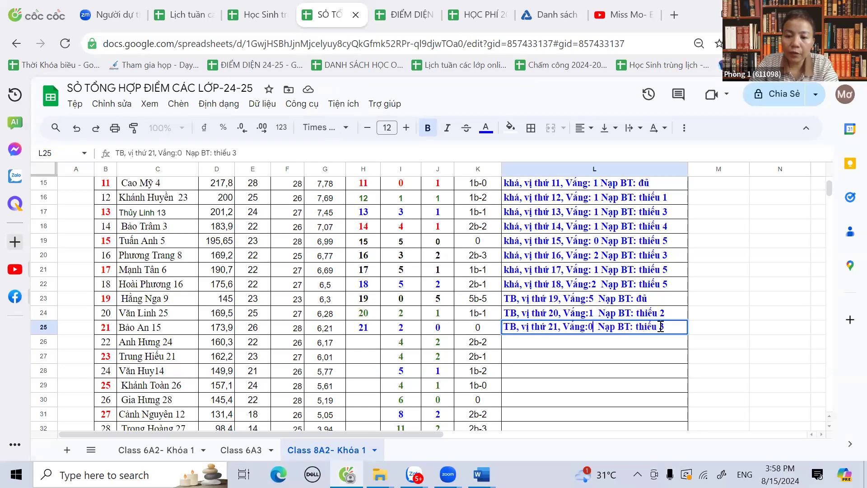
pyautogui.write('2')
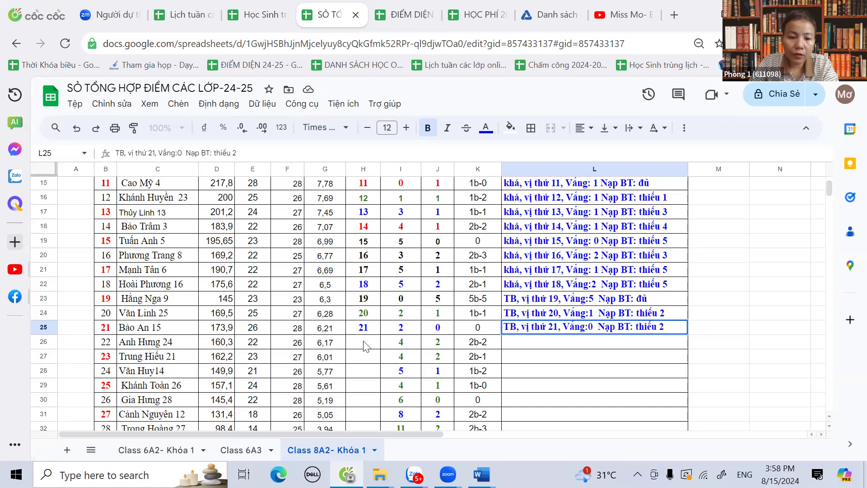
# - Enter VT 22 in row 26 and fill row 25's remark down into L26
pyautogui.click(364, 342)
pyautogui.write('22')
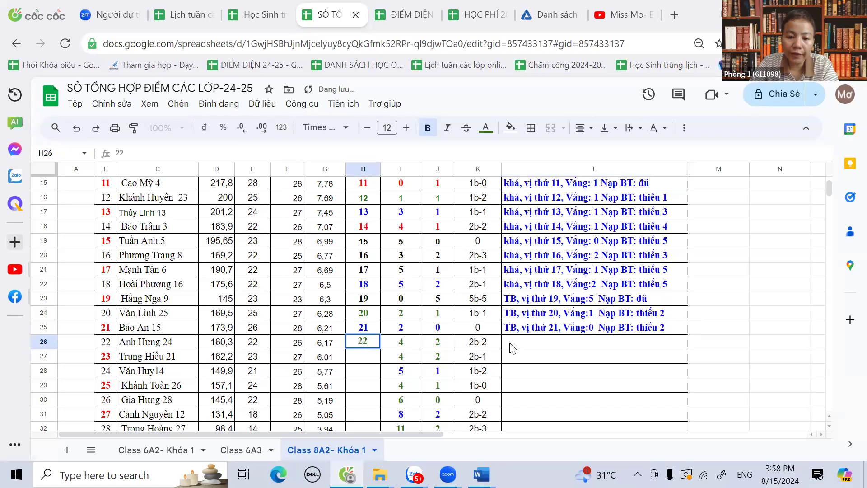
pyautogui.click(665, 332)
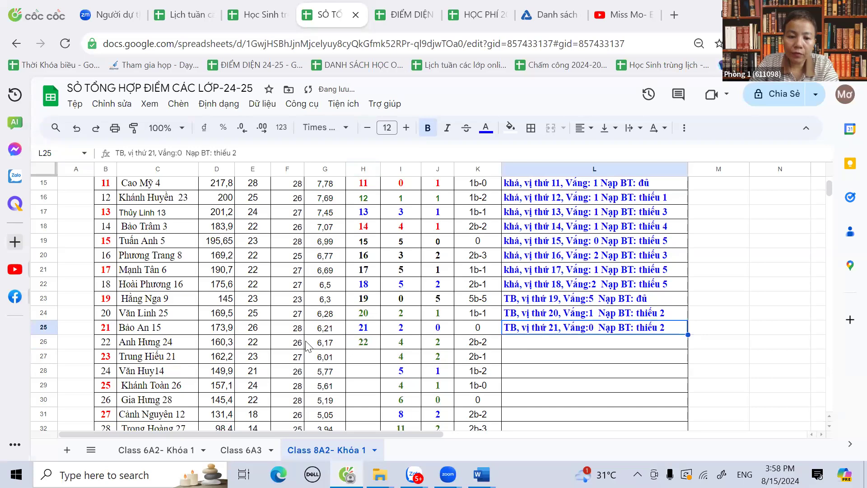
pyautogui.moveTo(687, 334); pyautogui.dragTo(590, 344)
# - Update row 26's remark to "vị thứ 22", "Vắng:2" and "thiếu 4"
pyautogui.click(535, 348)
pyautogui.doubleClick(547, 342)
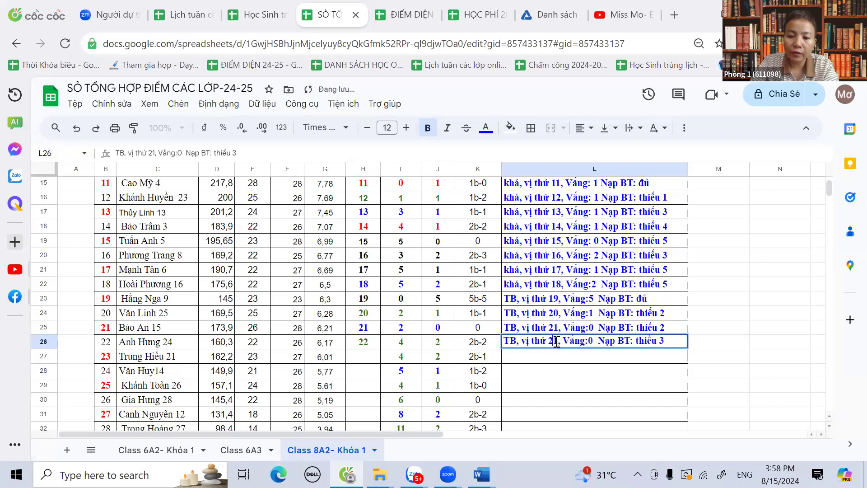
pyautogui.press('BackSpace')
pyautogui.write('2')
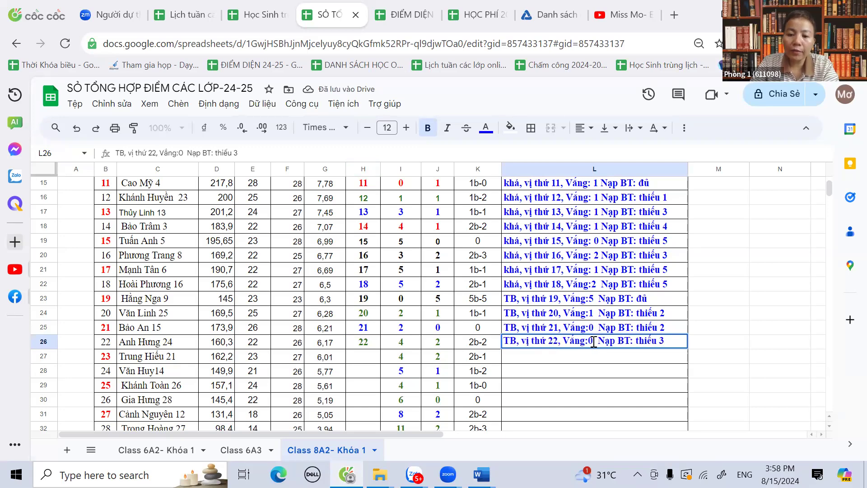
pyautogui.doubleClick(590, 341)
pyautogui.write('2')
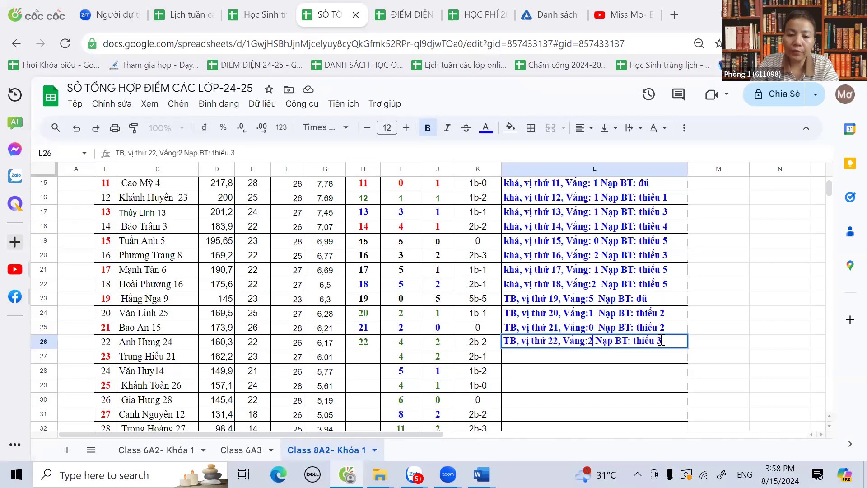
pyautogui.doubleClick(659, 342)
pyautogui.write('4')
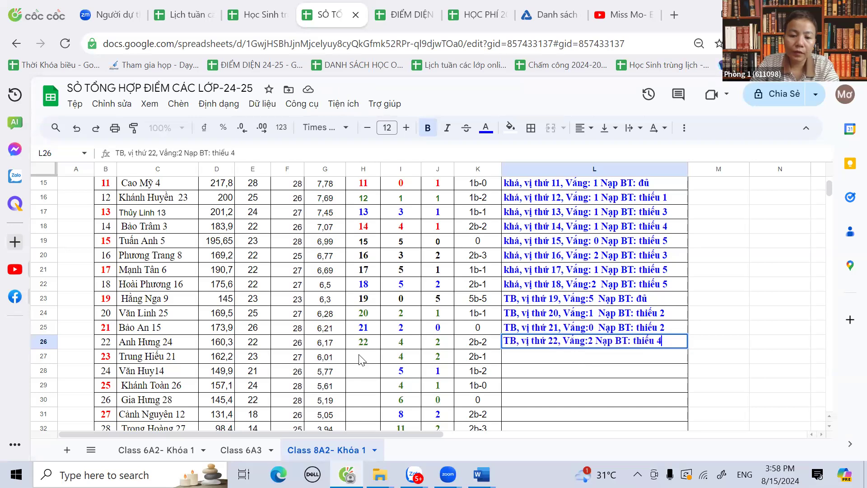
# - Enter VT 23 in row 27 and fill row 26's remark down into L27
pyautogui.click(360, 356)
pyautogui.write('23')
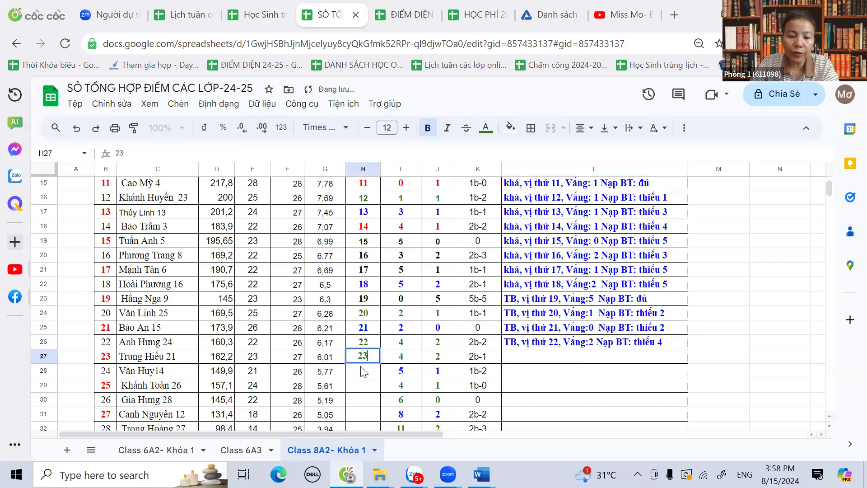
pyautogui.press('Return')
pyautogui.click(522, 345)
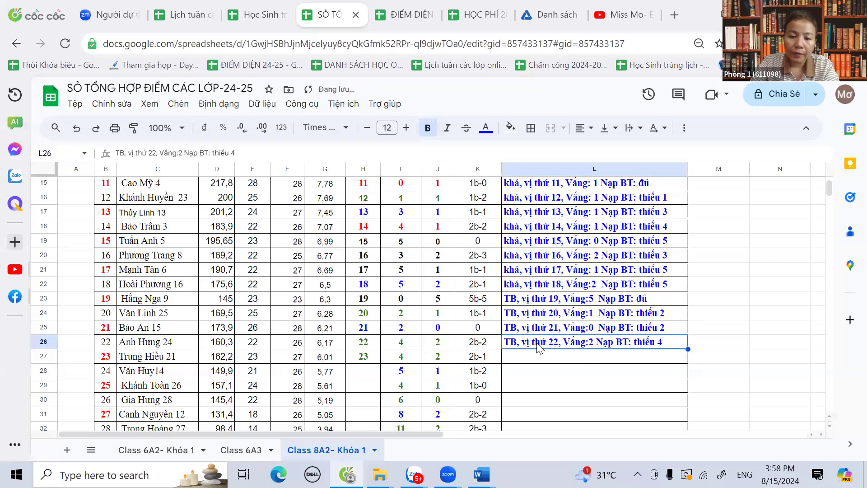
pyautogui.moveTo(688, 349); pyautogui.dragTo(688, 357)
# - Update row 27's remark to "vị thứ 23" and "Nạp BT: thiếu 4"
pyautogui.tripleClick(555, 358)
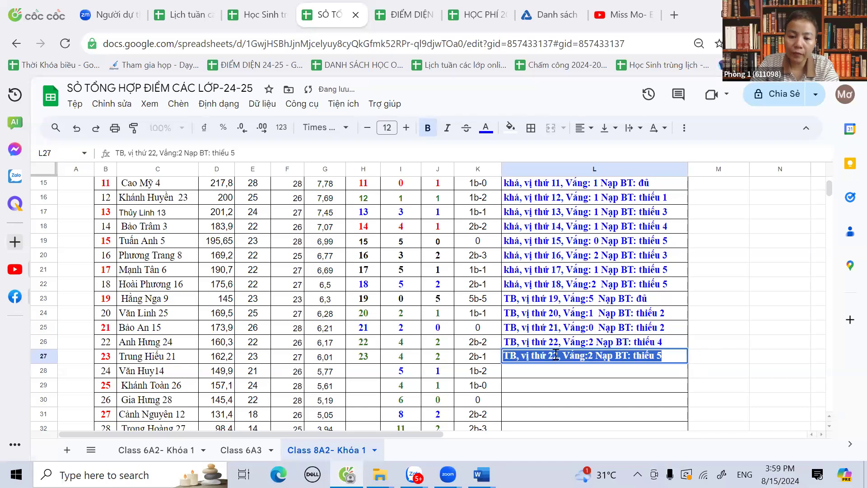
pyautogui.click(555, 356)
pyautogui.write('3')
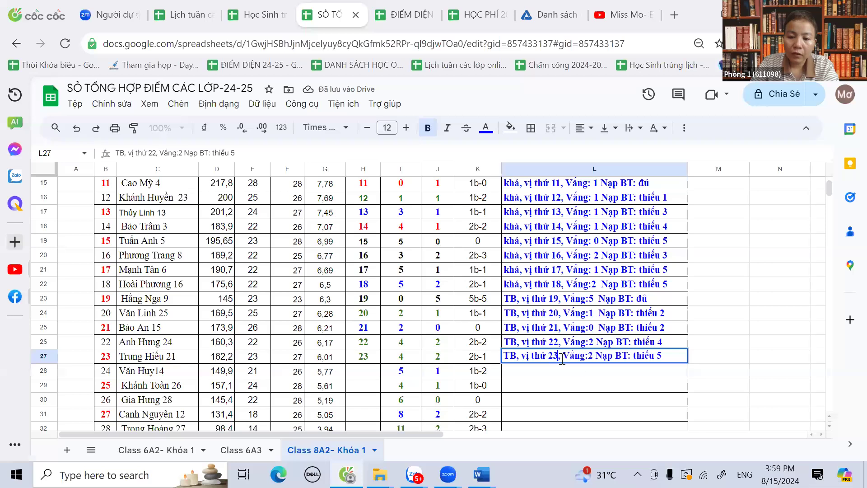
pyautogui.doubleClick(660, 356)
pyautogui.write('4')
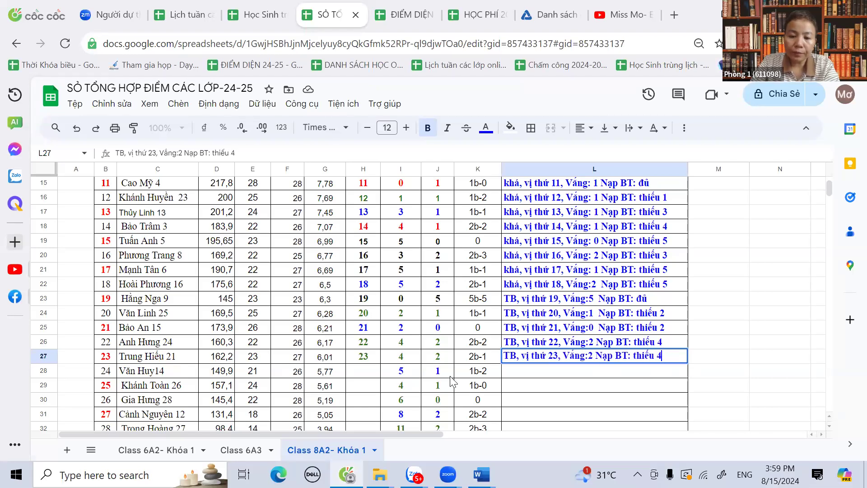
# - Enter VT 24 in row 28 and fill row 27's remark down into L28
pyautogui.click(368, 376)
pyautogui.write('24')
pyautogui.press('Return')
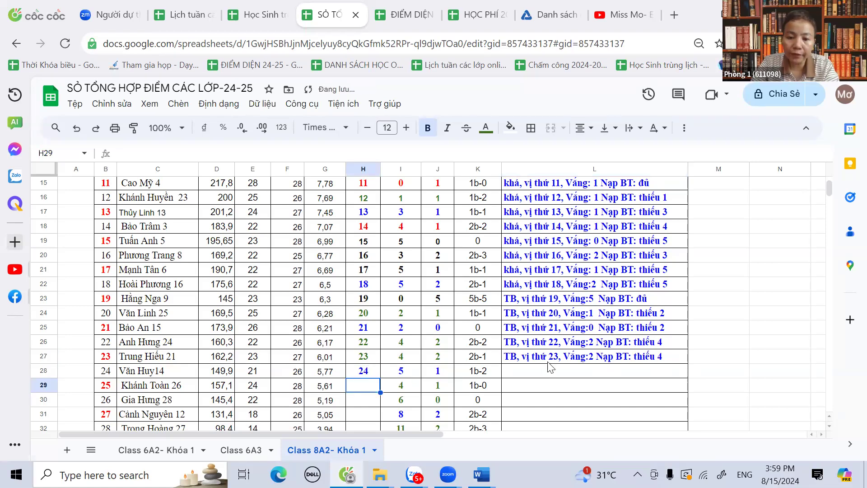
pyautogui.click(650, 359)
pyautogui.moveTo(688, 363); pyautogui.dragTo(540, 377)
# - Update row 28's remark to "vị thứ 24" and "Vắng:1"
pyautogui.doubleClick(555, 370)
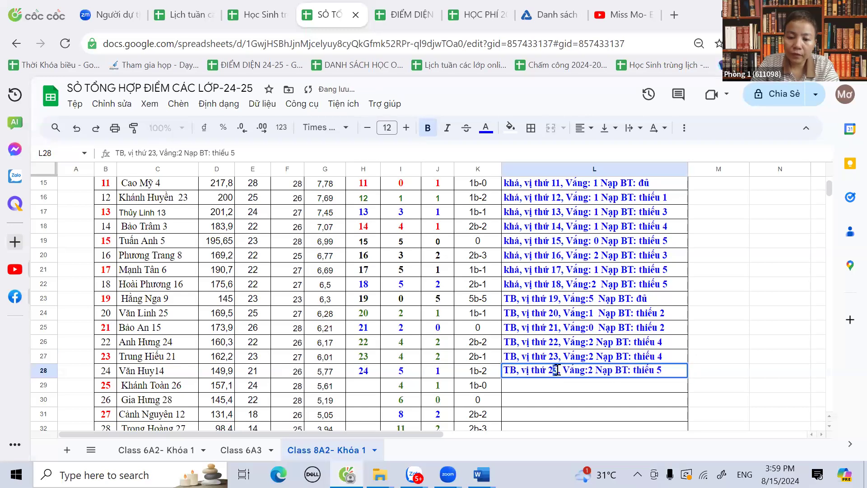
pyautogui.write('4')
pyautogui.doubleClick(591, 372)
pyautogui.write('1')
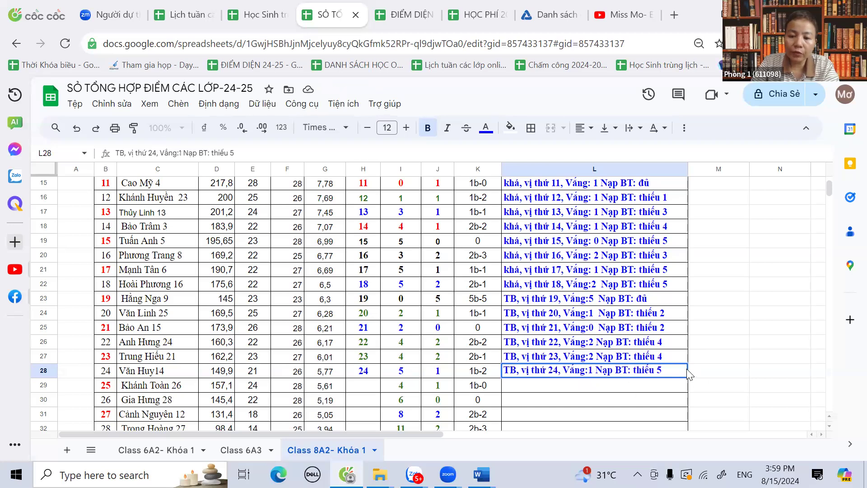
# - Enter VT 25 in row 29 and fill row 28's remark down into L29
pyautogui.click(369, 388)
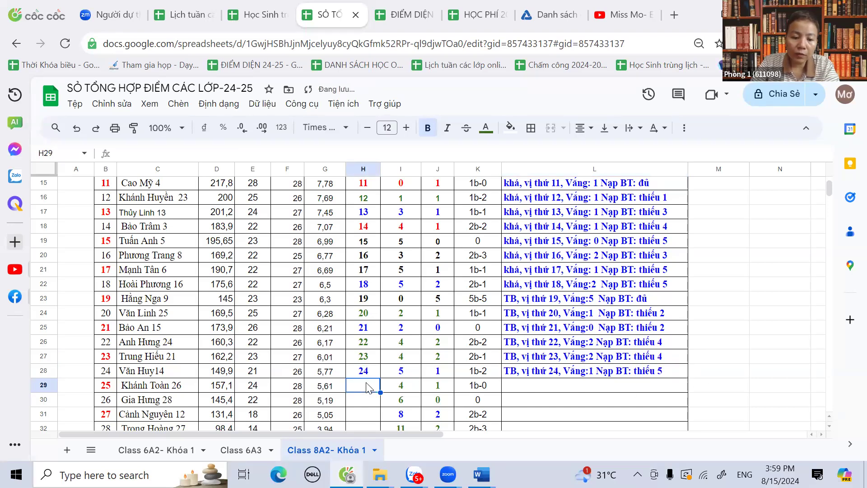
pyautogui.write('25')
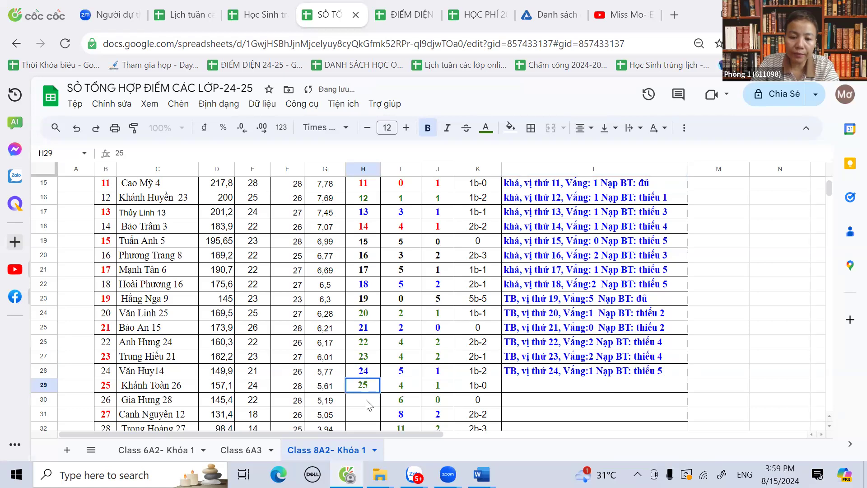
pyautogui.click(655, 373)
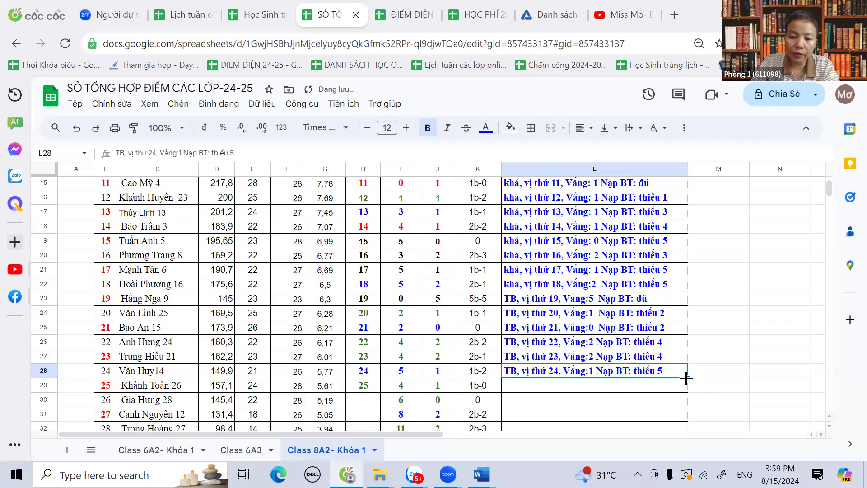
pyautogui.moveTo(687, 379); pyautogui.dragTo(687, 385)
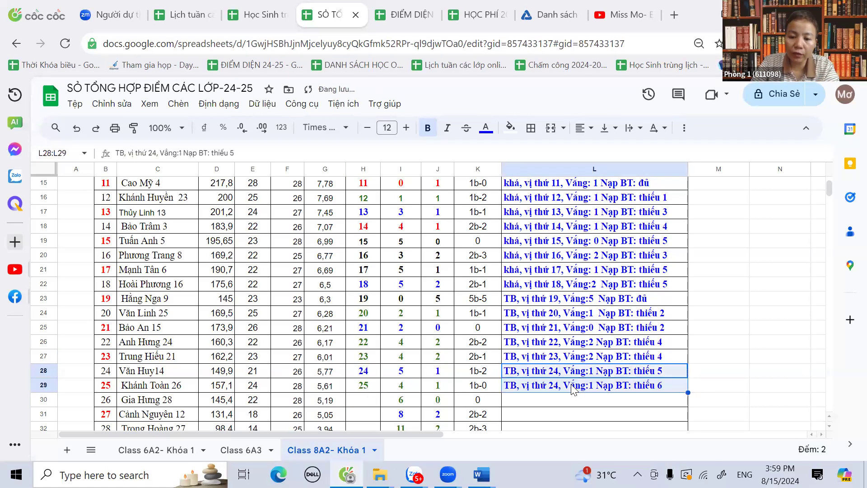
# - Update row 29's remark to "vị thứ 25" and "Nạp BT: thiếu 4"
pyautogui.doubleClick(555, 385)
pyautogui.write('5')
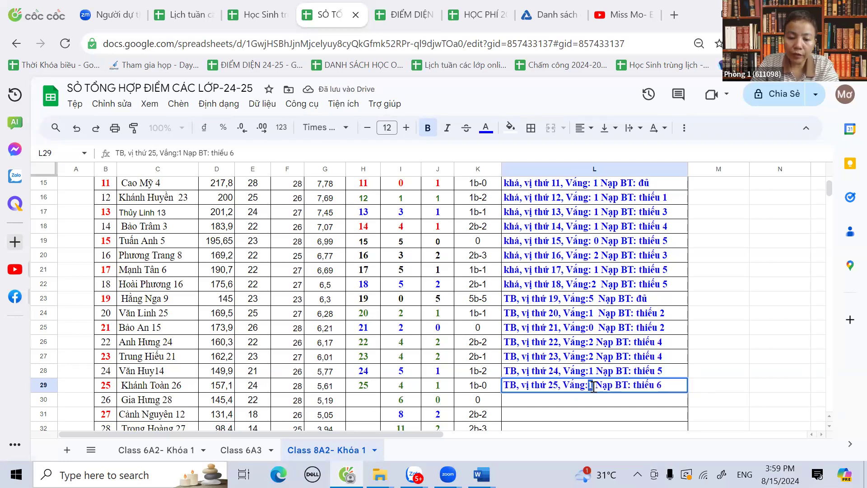
pyautogui.doubleClick(660, 385)
pyautogui.write('4')
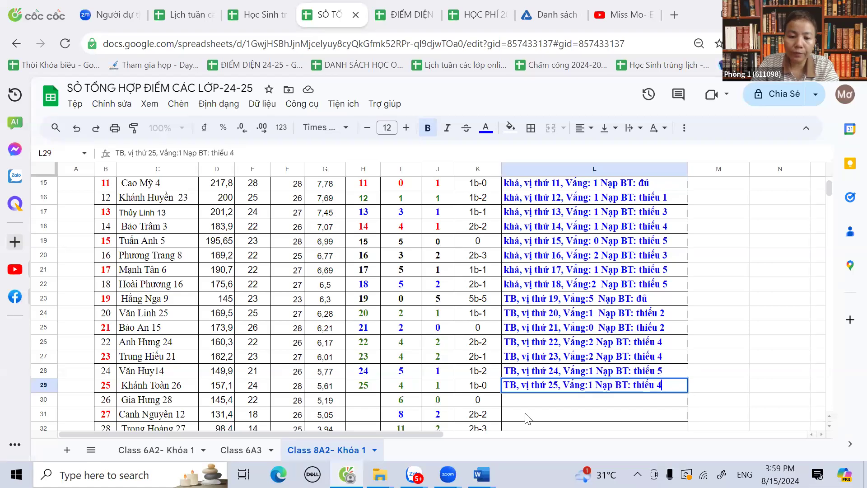
pyautogui.click(533, 416)
# - Enter VT 26 in row 30 and fill row 29's remark down into L30
pyautogui.click(364, 403)
pyautogui.write('26')
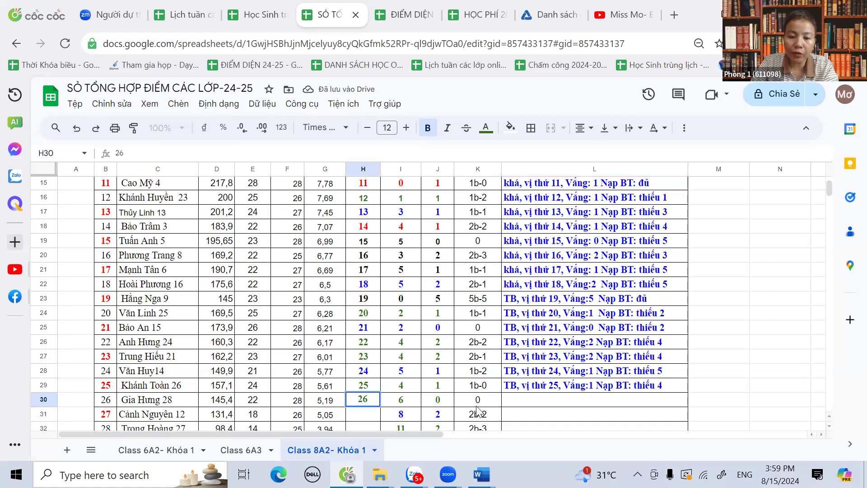
pyautogui.click(534, 393)
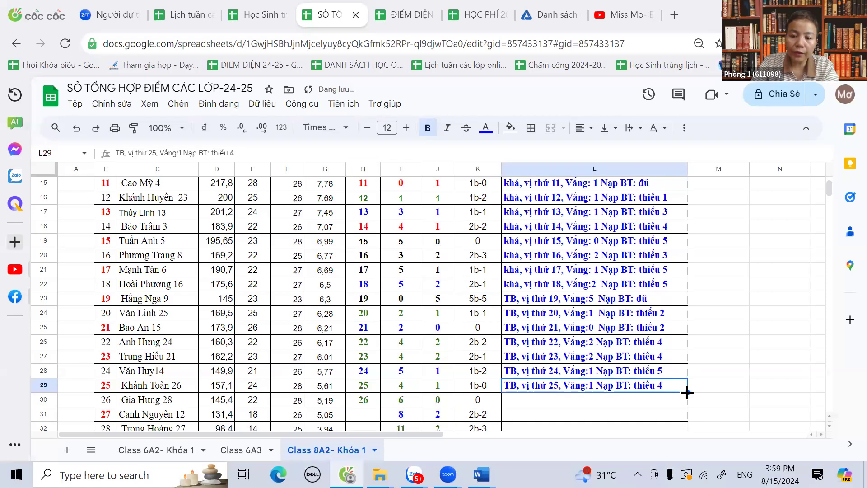
pyautogui.moveTo(687, 401); pyautogui.dragTo(688, 407)
# - Change the rank in row 30's remark to "vị thứ 26"
pyautogui.click(555, 398)
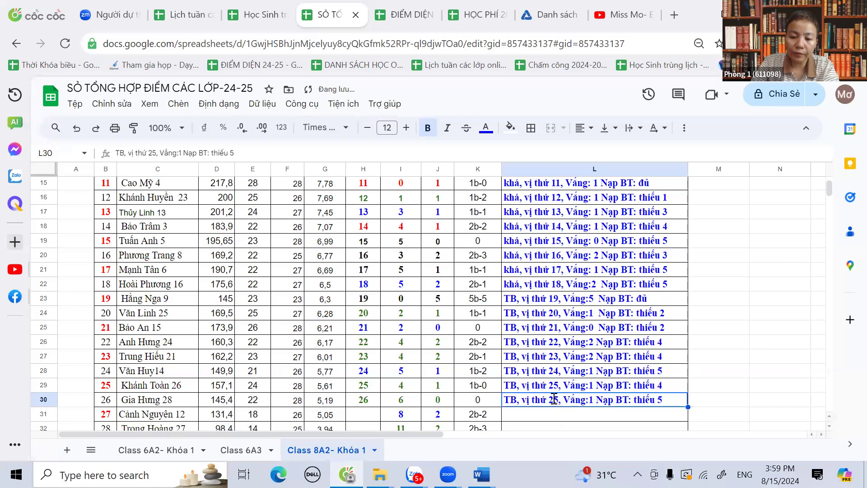
pyautogui.write('6')
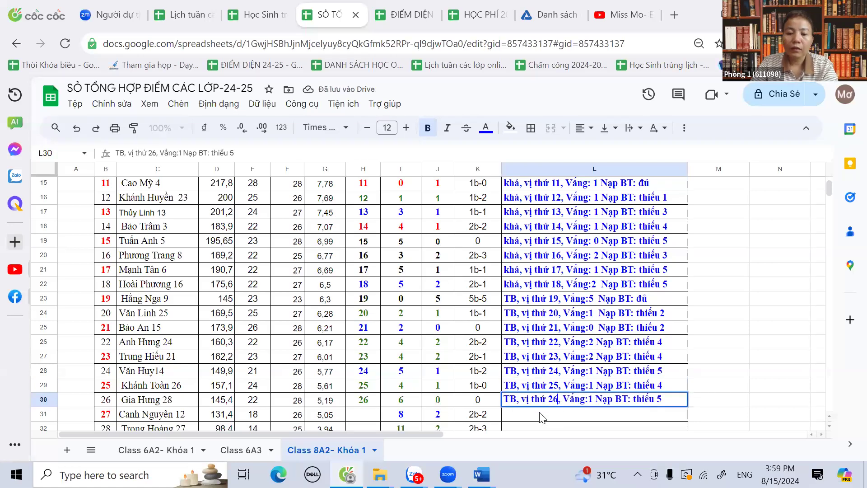
pyautogui.press('Return')
# - Check row 30's figures and set its remark to "Vắng:0" and "Nạp BT: thiếu 6"
pyautogui.click(446, 403)
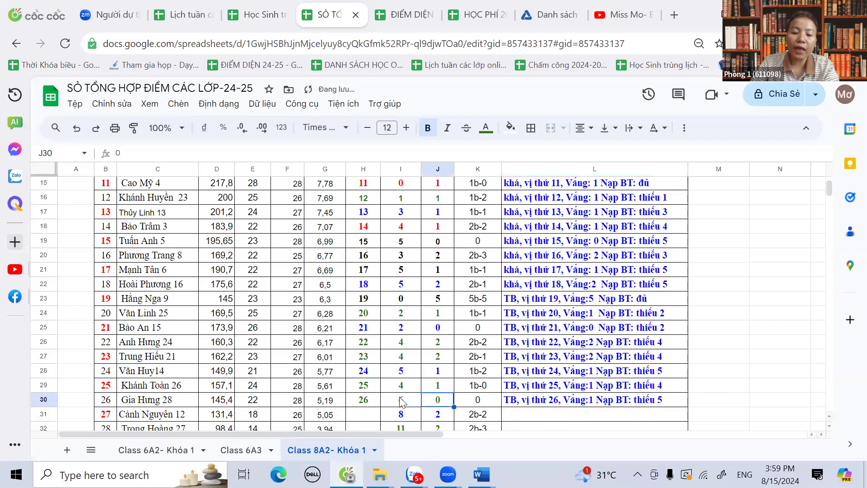
pyautogui.click(402, 403)
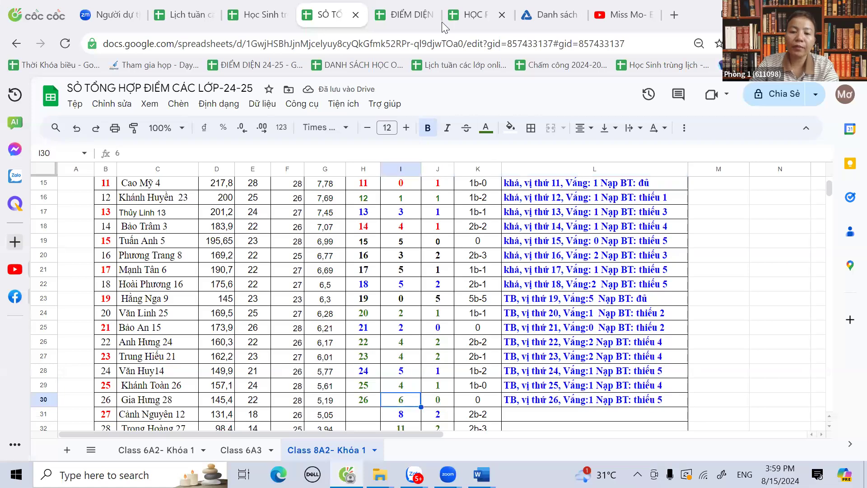
pyautogui.scroll(-2, 427, 280)
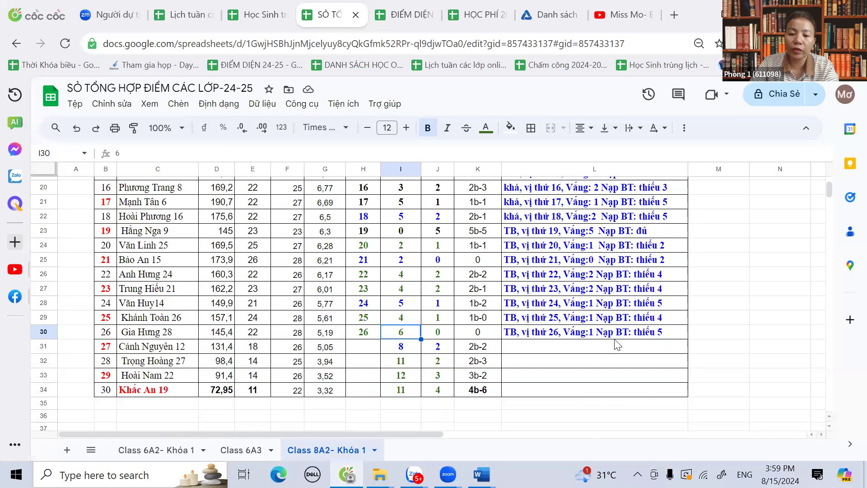
pyautogui.click(363, 335)
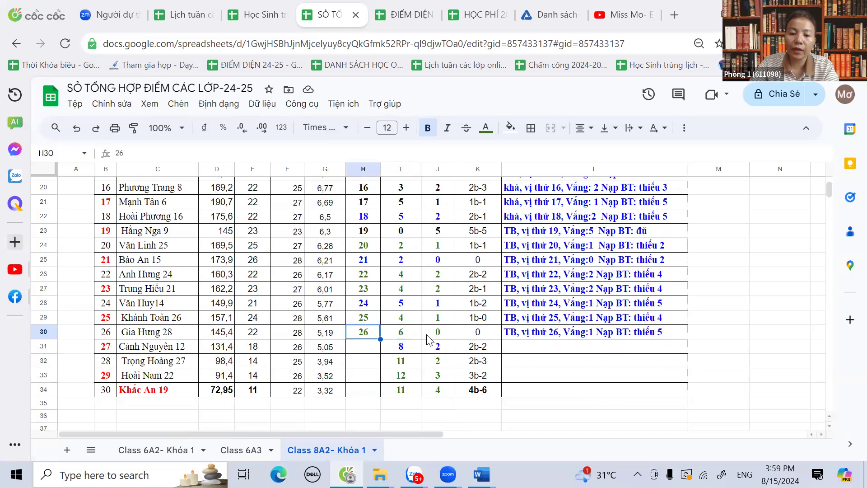
pyautogui.click(413, 337)
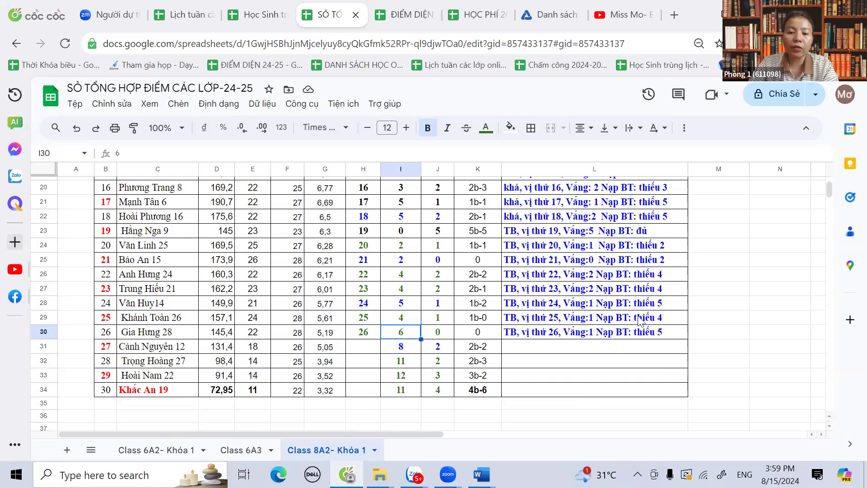
pyautogui.click(331, 334)
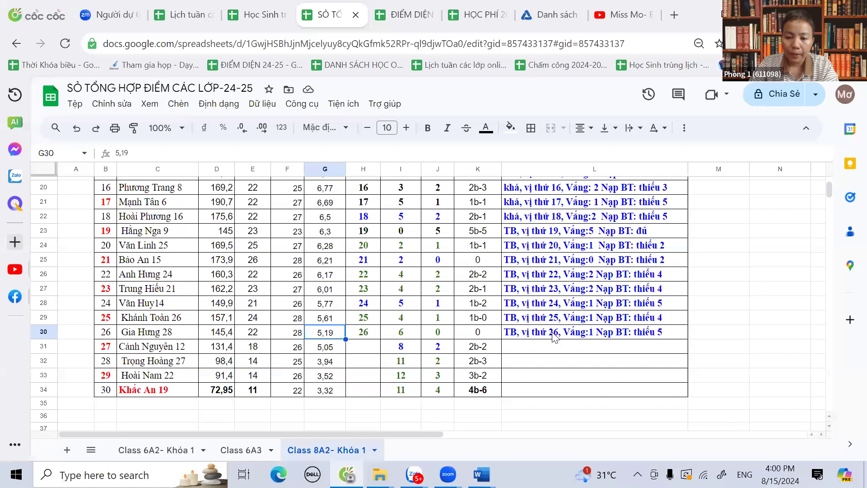
pyautogui.doubleClick(592, 333)
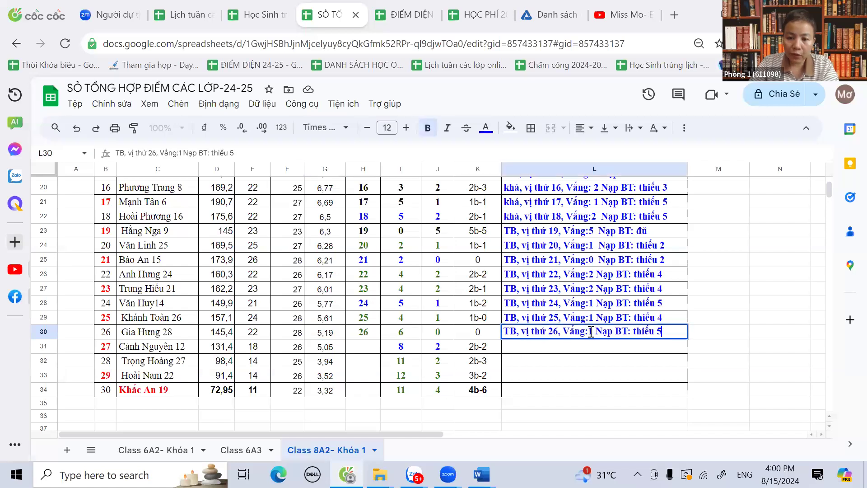
pyautogui.write('0')
pyautogui.doubleClick(663, 332)
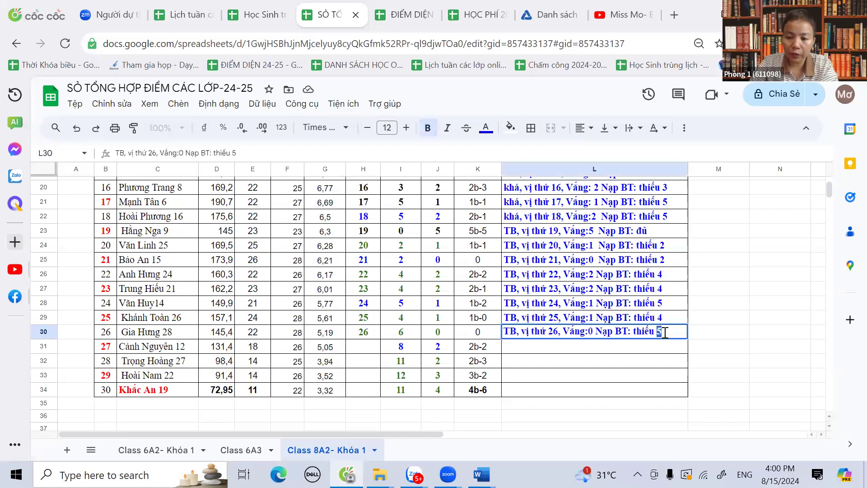
pyautogui.write('6')
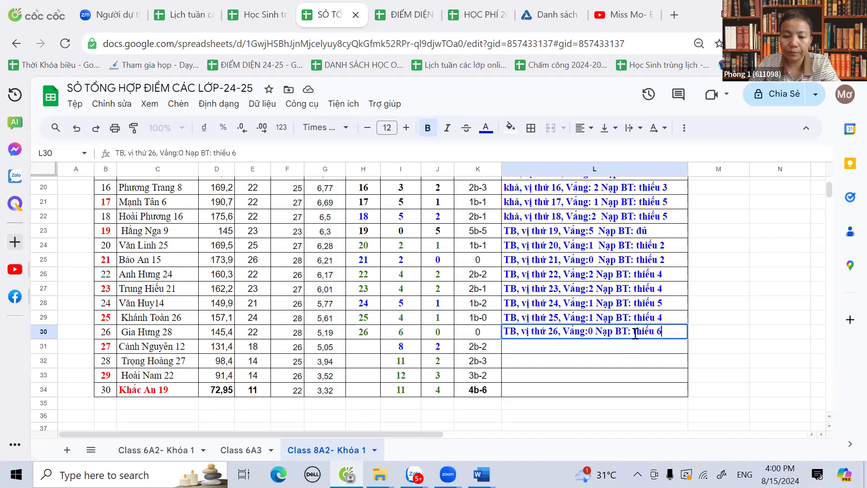
# - Fill row 30's remark down into L31 and enter 27 as row 31's rank in H31
pyautogui.click(370, 351)
pyautogui.write('26')
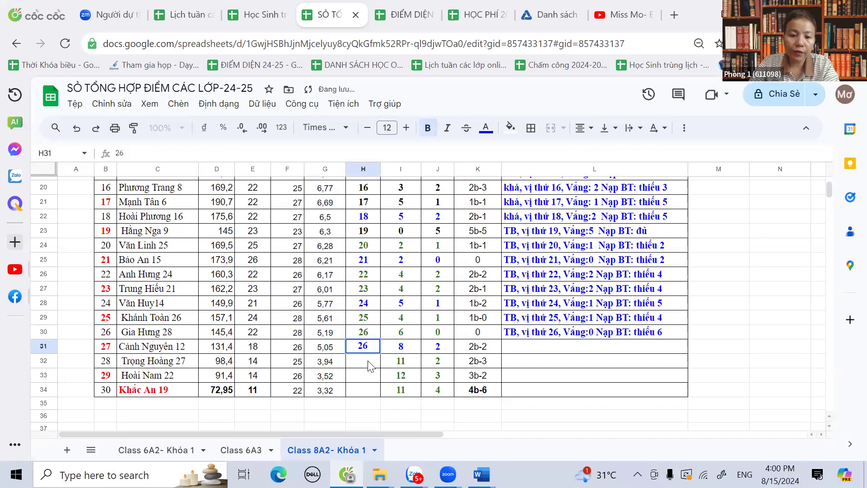
pyautogui.press('Return')
pyautogui.click(555, 336)
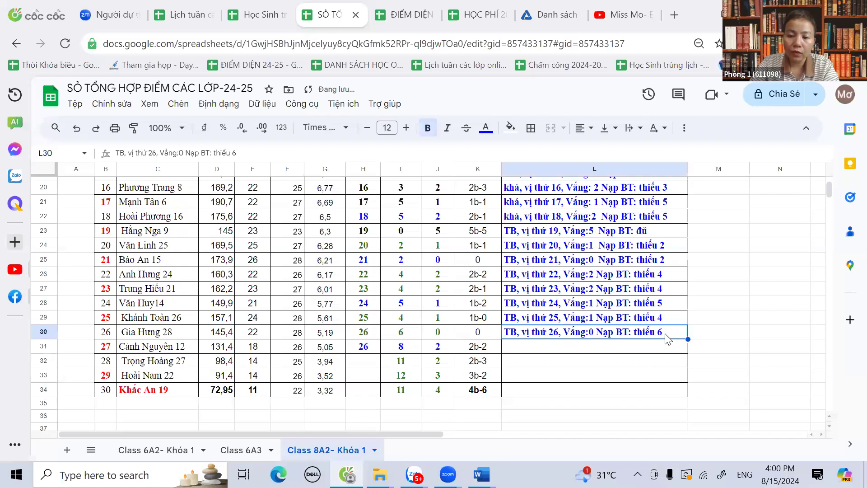
pyautogui.moveTo(688, 339); pyautogui.dragTo(521, 357)
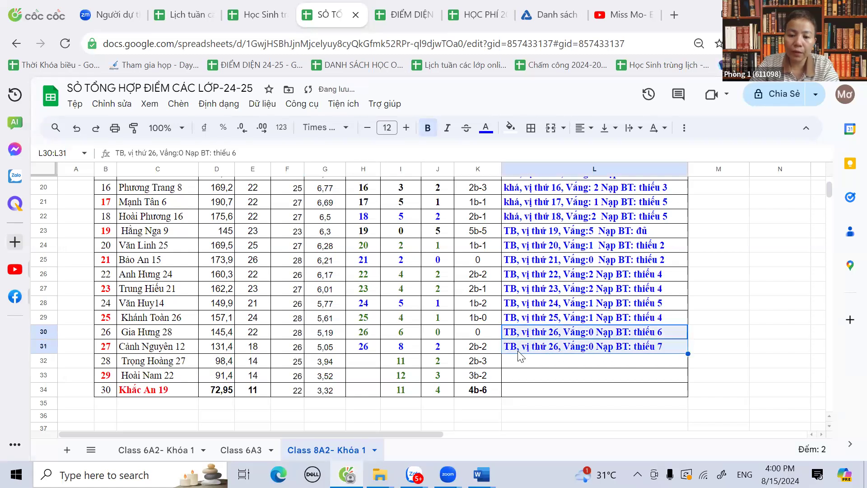
pyautogui.click(519, 352)
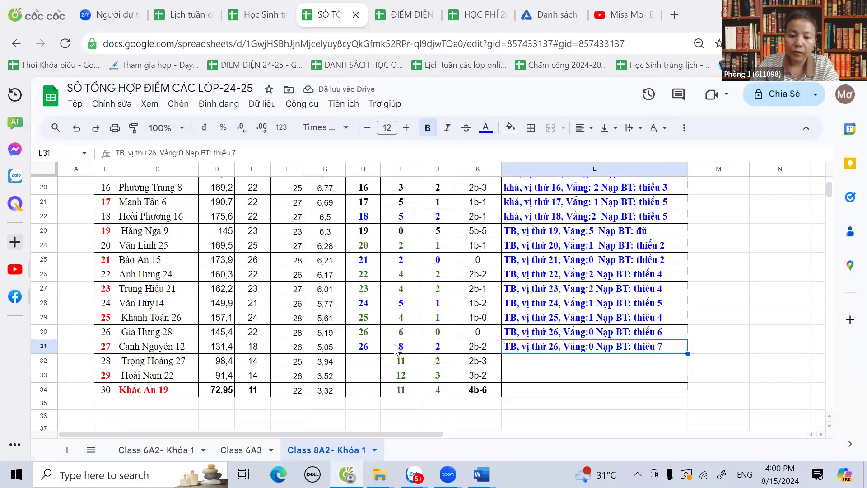
pyautogui.doubleClick(366, 347)
pyautogui.moveTo(364, 346); pyautogui.dragTo(371, 346)
pyautogui.write('7')
# - Change row 31's remark to "vị thứ 27", "Vắng:2" and "Nạp BT: thiếu 8"
pyautogui.doubleClick(555, 346)
pyautogui.moveTo(555, 346); pyautogui.dragTo(592, 345)
pyautogui.write('7')
pyautogui.write('2')
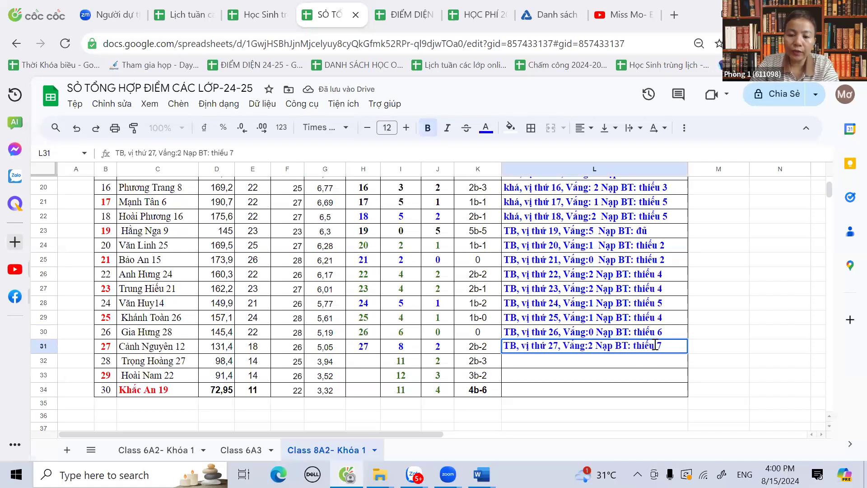
pyautogui.moveTo(658, 346); pyautogui.dragTo(665, 345)
pyautogui.write('8')
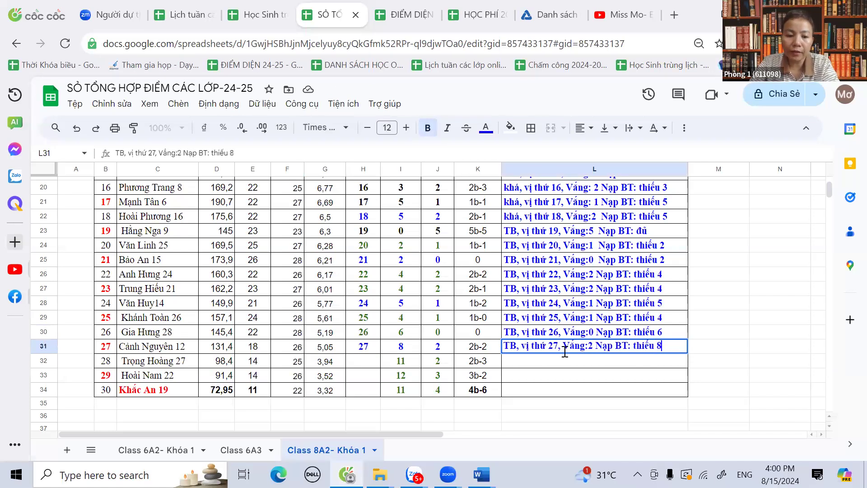
pyautogui.click(328, 362)
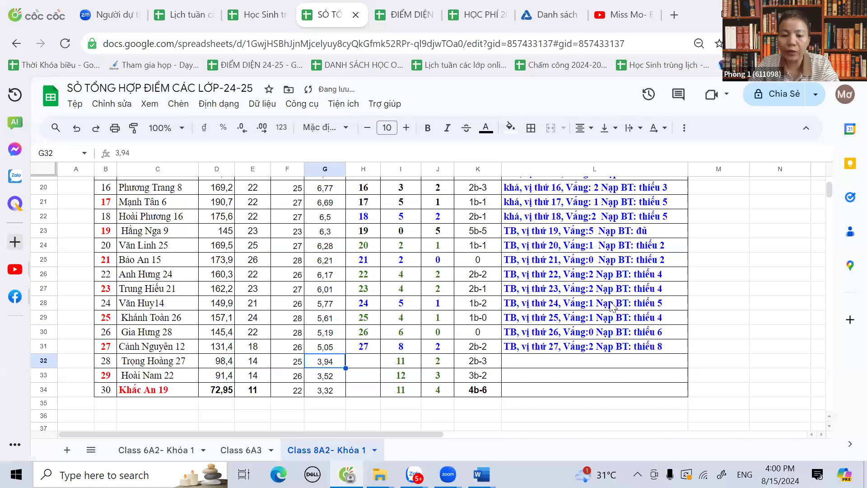
# - Enter rank 28 in H32 and fill row 31's remark down into L32
pyautogui.click(364, 362)
pyautogui.write('28')
pyautogui.press('Return')
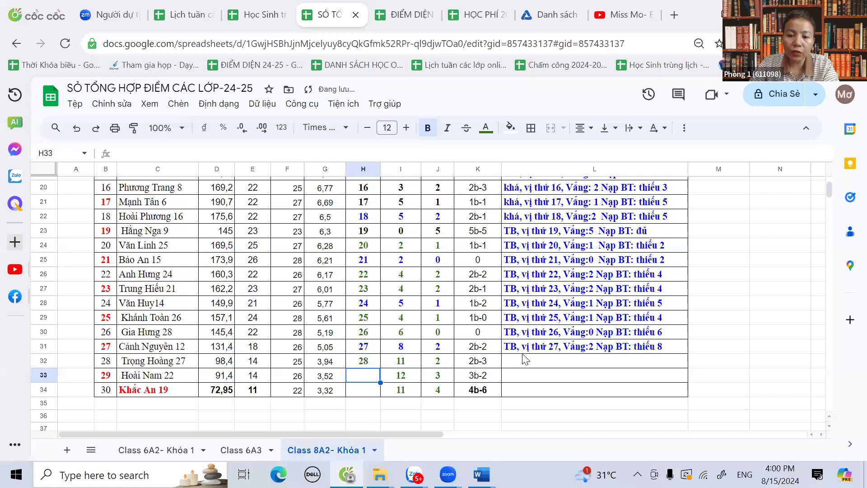
pyautogui.click(525, 349)
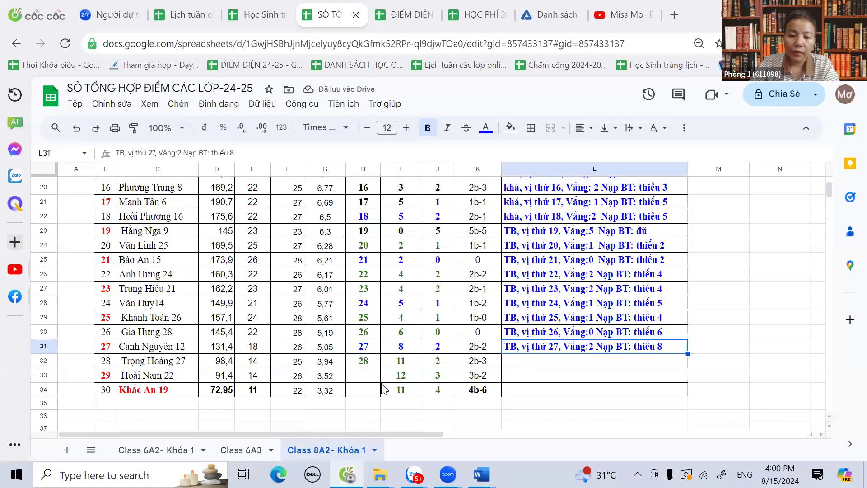
pyautogui.click(332, 365)
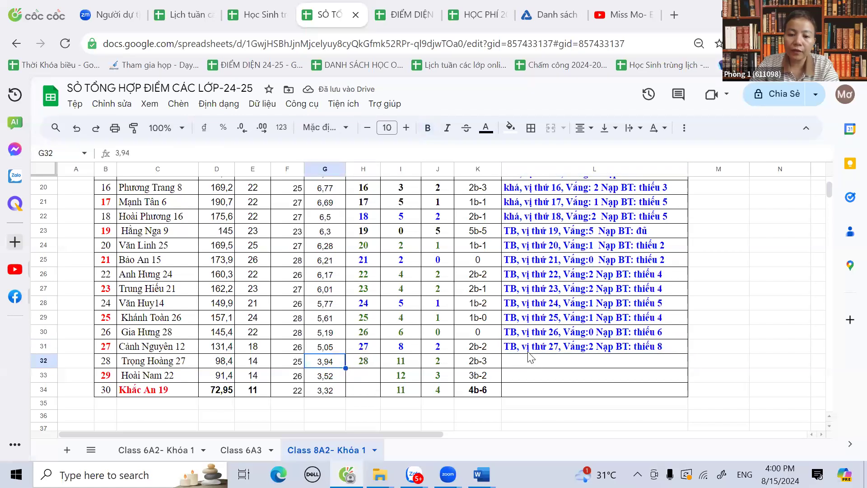
pyautogui.click(663, 351)
pyautogui.moveTo(687, 353); pyautogui.dragTo(543, 362)
pyautogui.click(514, 361)
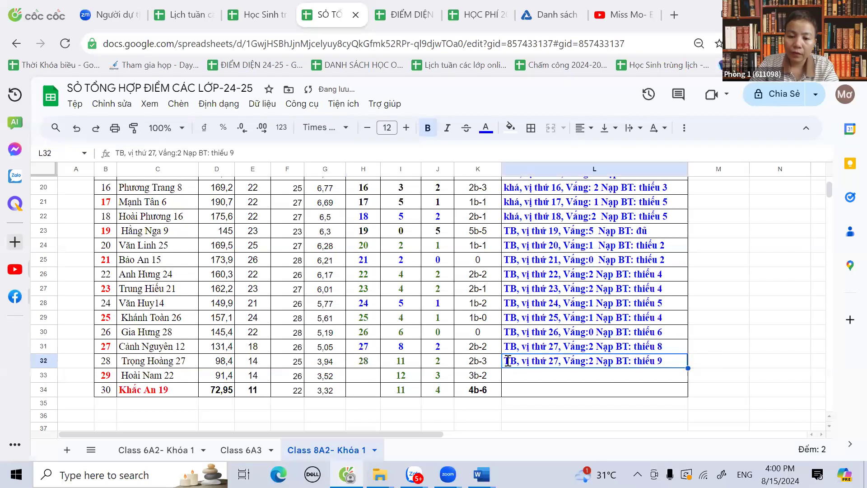
# - Change the grade in row 32's remark to "Yếu" and its rank to "vị thứ 28"
pyautogui.doubleClick(513, 361)
pyautogui.doubleClick(510, 360)
pyautogui.write('Yếu')
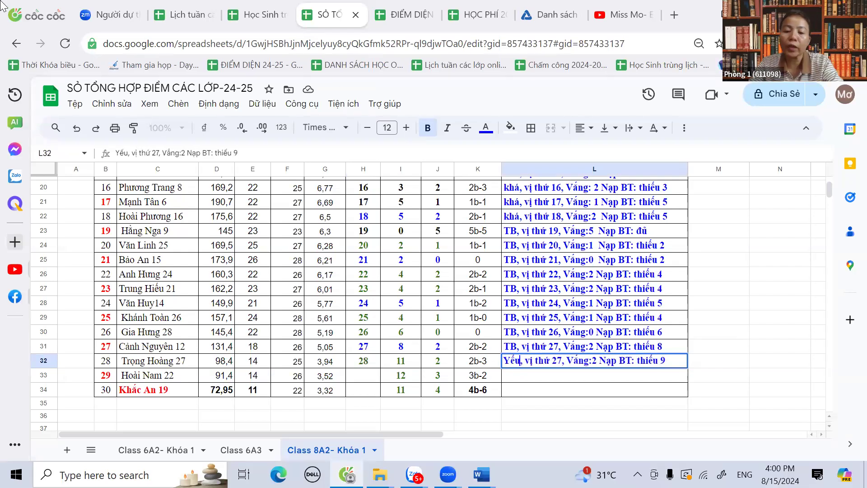
pyautogui.click(401, 364)
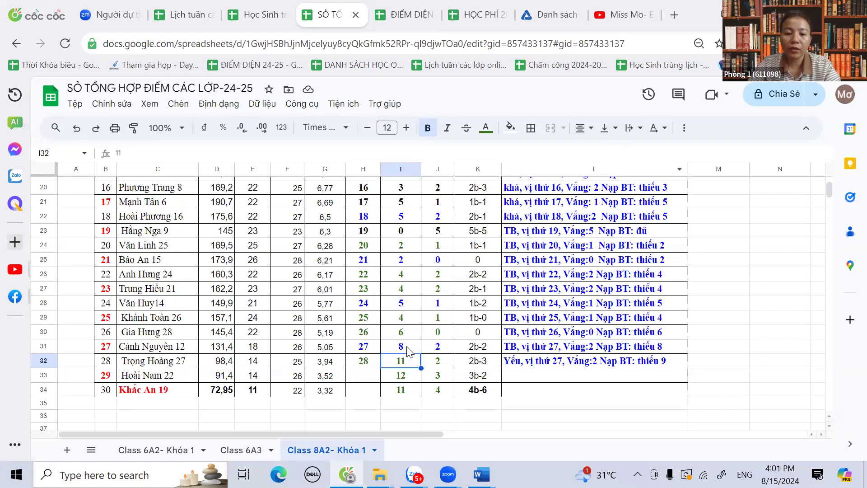
pyautogui.doubleClick(552, 361)
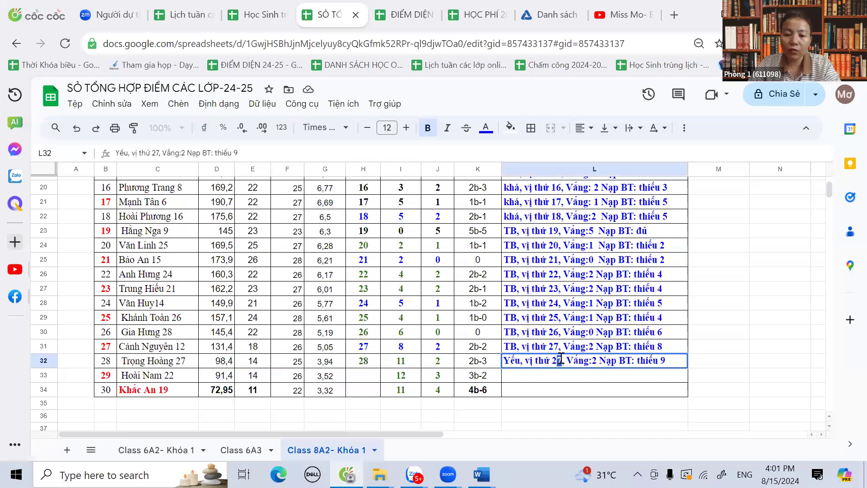
pyautogui.write('8')
pyautogui.press('Return')
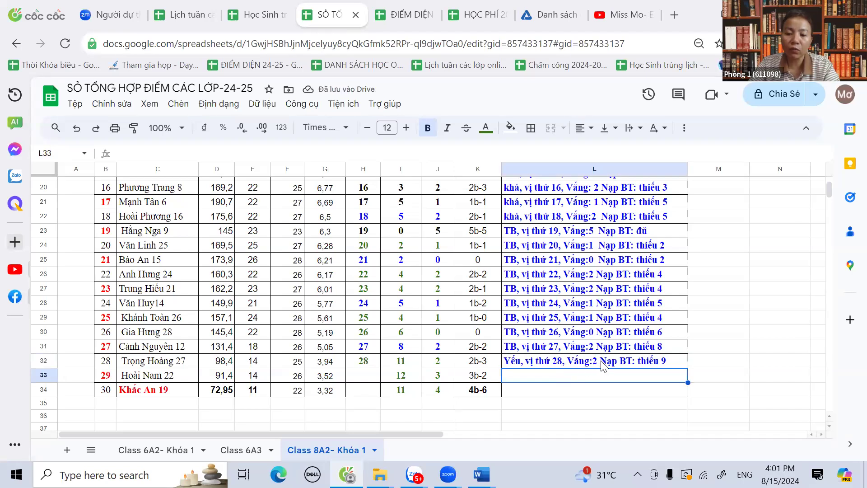
# - Set the missing homework in row 32's remark to "thiếu 11" and check the row's figures from E to L
pyautogui.doubleClick(668, 360)
pyautogui.doubleClick(667, 360)
pyautogui.write('11')
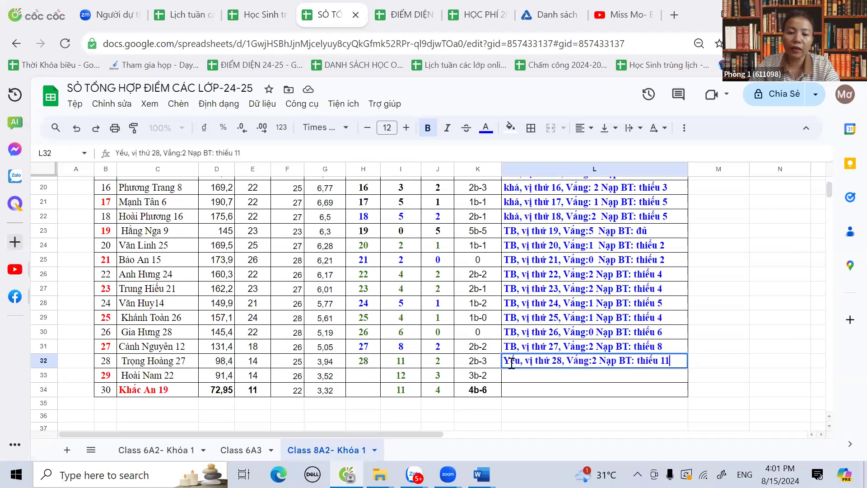
pyautogui.click(483, 364)
pyautogui.moveTo(253, 361); pyautogui.dragTo(605, 366)
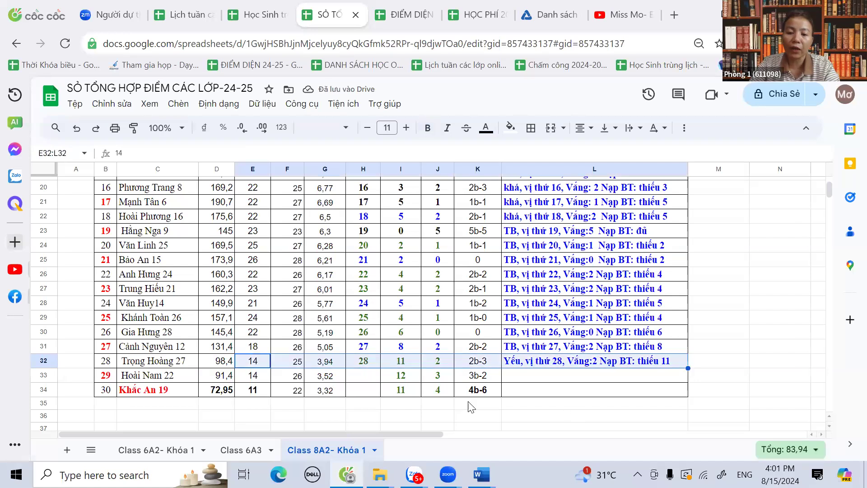
# - Enter rank 29 in H33 and fill row 32's remark down into L33
pyautogui.click(132, 376)
pyautogui.click(146, 389)
pyautogui.click(362, 378)
pyautogui.write('29')
pyautogui.press('Return')
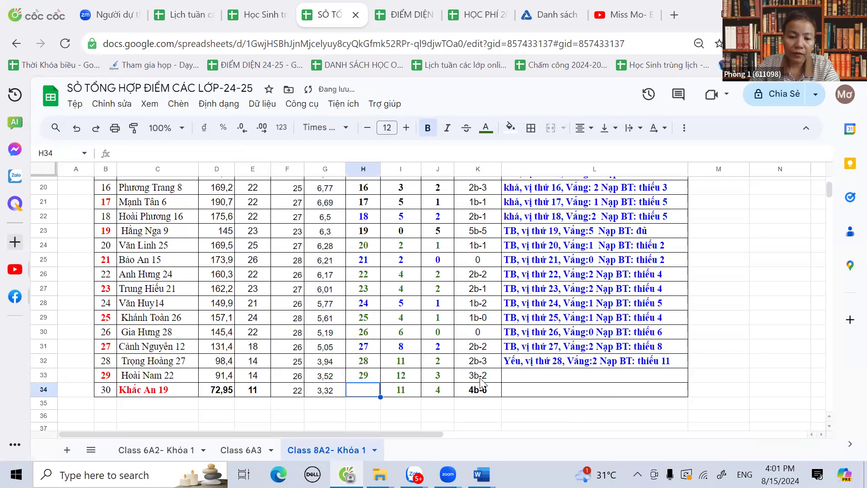
pyautogui.click(586, 364)
pyautogui.moveTo(687, 367); pyautogui.dragTo(688, 382)
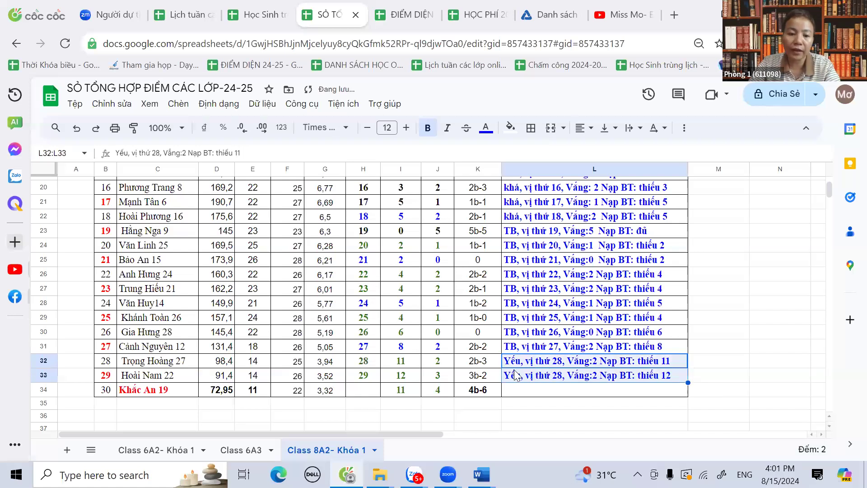
pyautogui.click(524, 379)
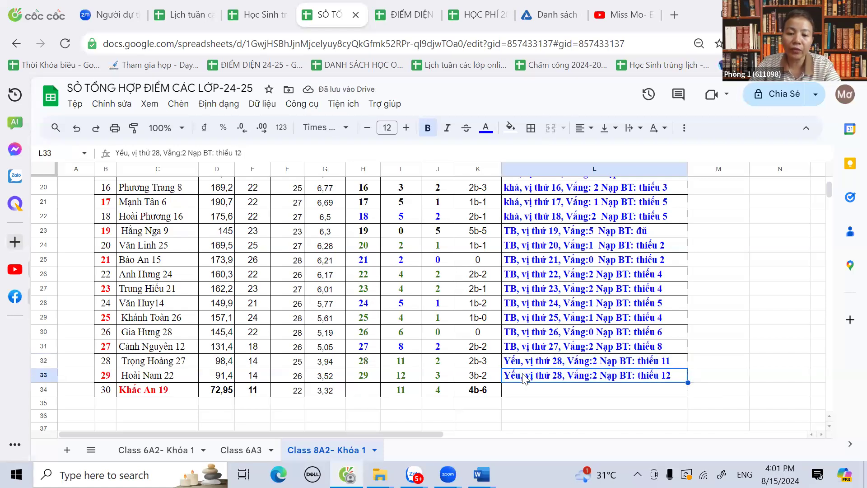
# - Check row 33's homework figure and change its remark to "vị thứ 29" and "Vắng:3"
pyautogui.click(402, 381)
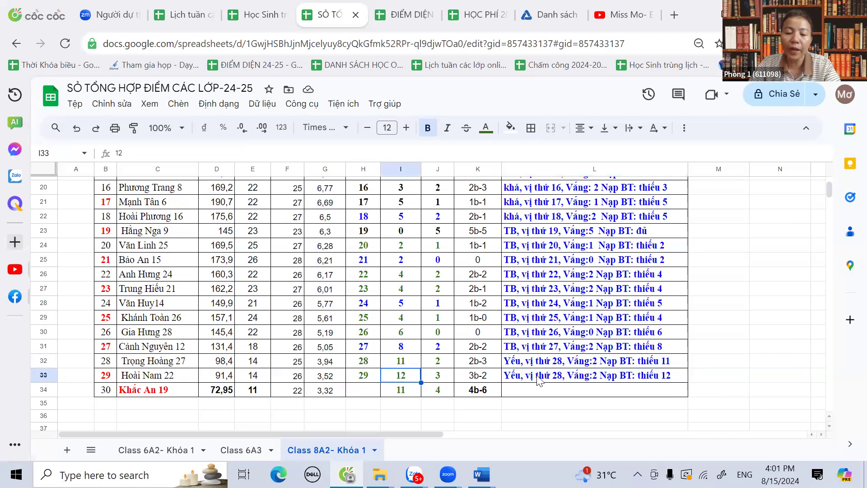
pyautogui.doubleClick(560, 379)
pyautogui.click(560, 379)
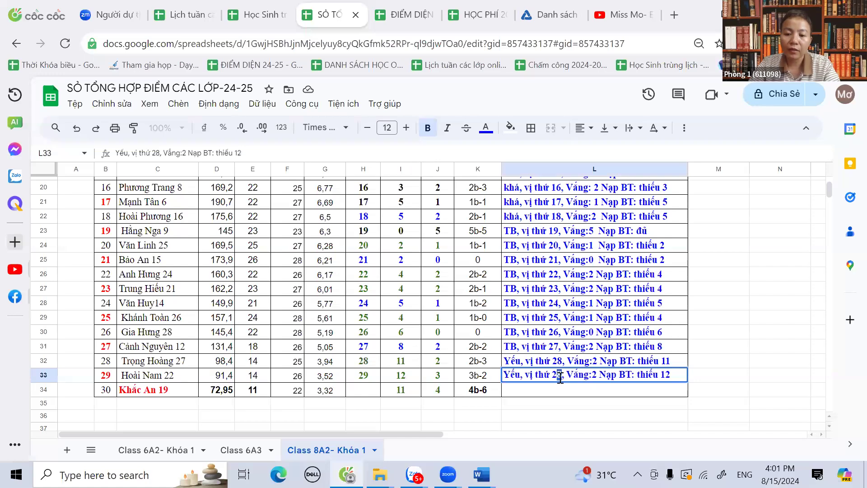
pyautogui.write('9')
pyautogui.doubleClick(596, 376)
pyautogui.write('3')
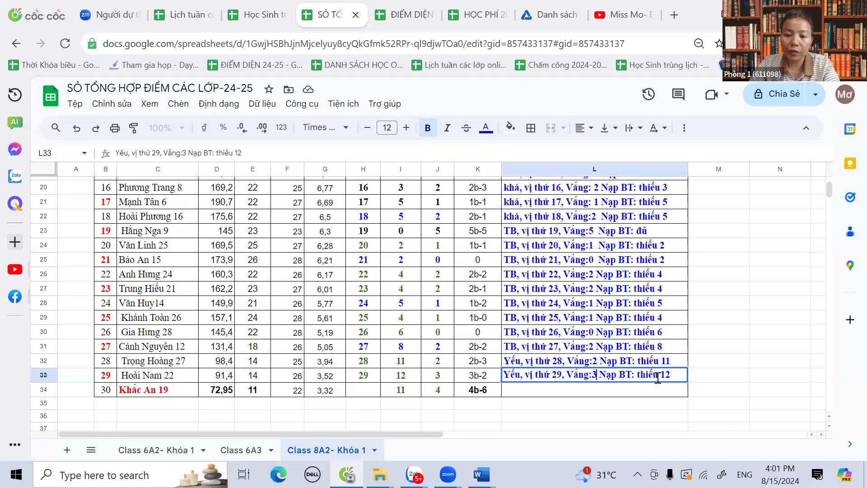
# - Enter rank 30 in H34 and fill row 33's remark down into L34
pyautogui.click(373, 393)
pyautogui.write('30')
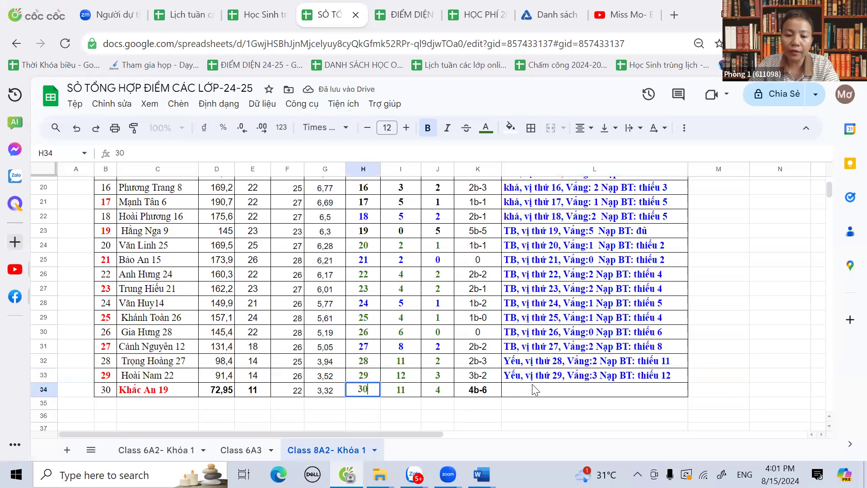
pyautogui.click(643, 380)
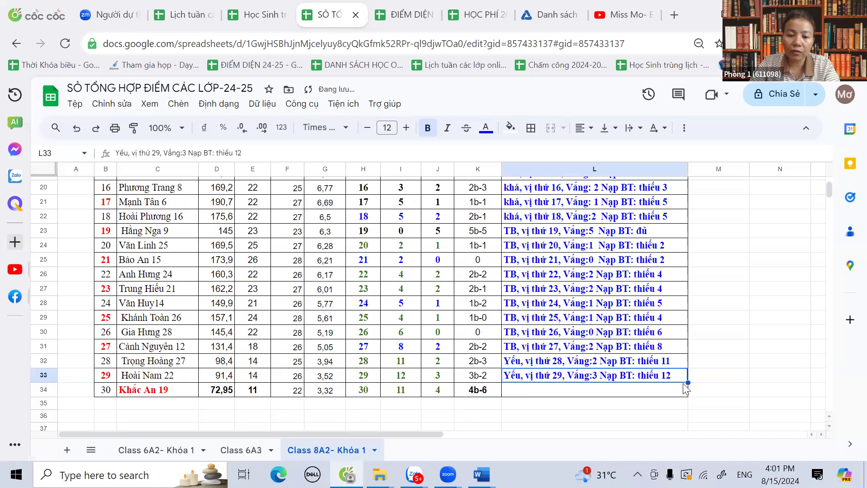
pyautogui.moveTo(688, 383); pyautogui.dragTo(688, 390)
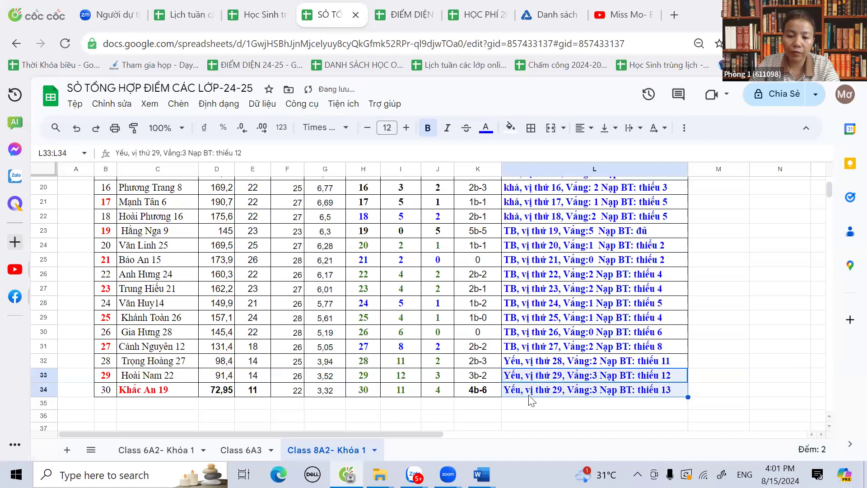
# - Change row 34's remark to "vị thứ 30", "Vắng:4" and "Nạp BT: thiếu 11"
pyautogui.click(540, 392)
pyautogui.doubleClick(552, 390)
pyautogui.moveTo(552, 390); pyautogui.dragTo(561, 392)
pyautogui.write('30')
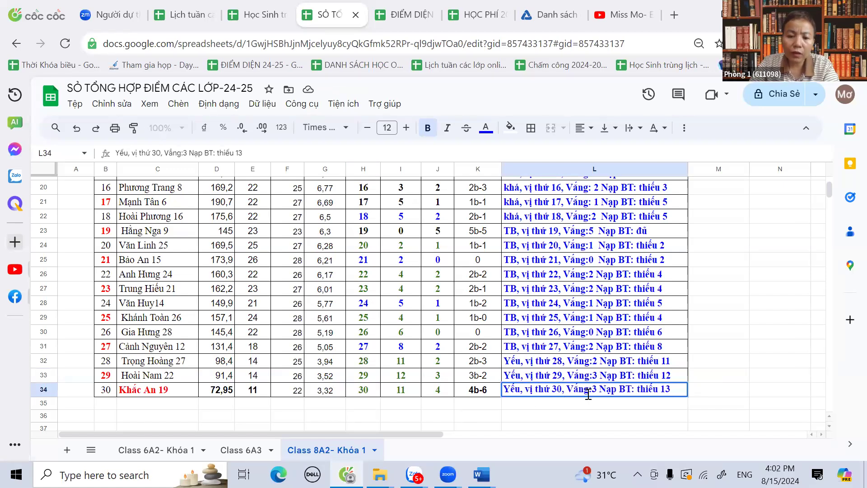
pyautogui.moveTo(592, 390); pyautogui.dragTo(597, 392)
pyautogui.write('4')
pyautogui.moveTo(666, 390); pyautogui.dragTo(672, 391)
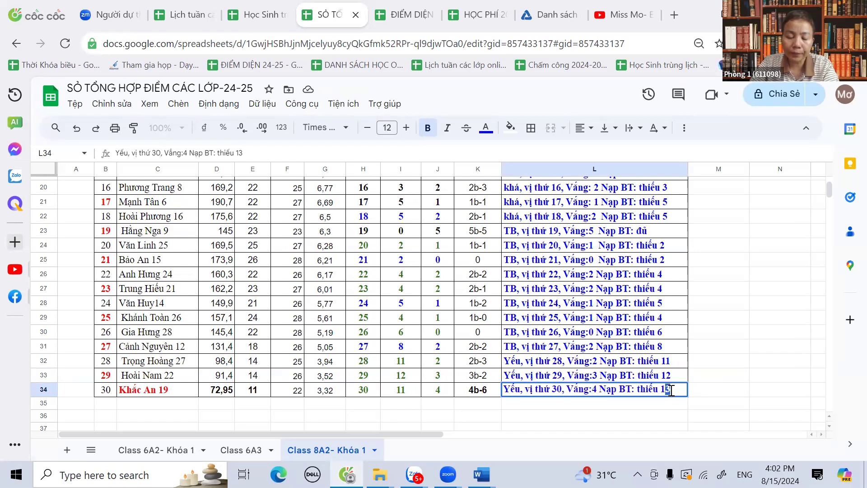
pyautogui.write('1')
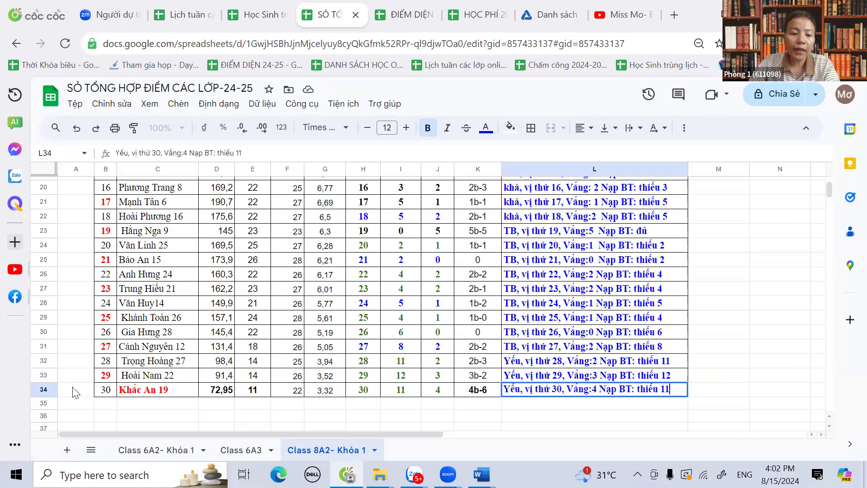
# - Colour all the text in row 34 red
pyautogui.click(47, 392)
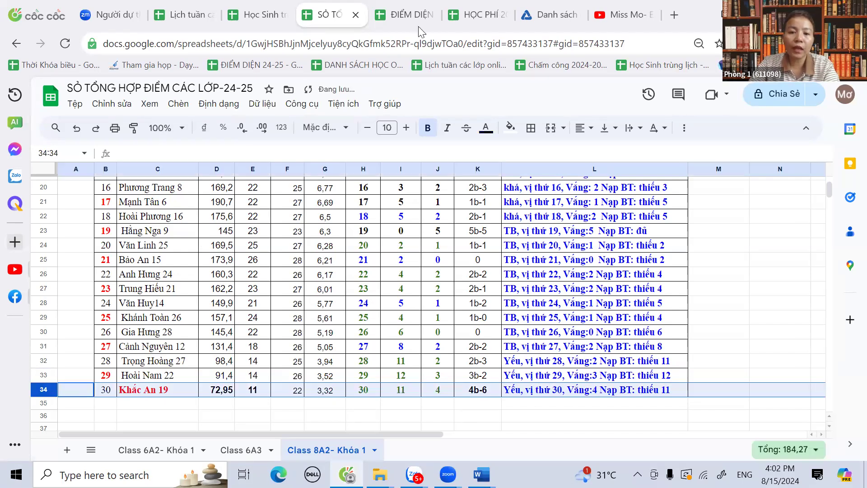
pyautogui.click(486, 132)
pyautogui.click(507, 186)
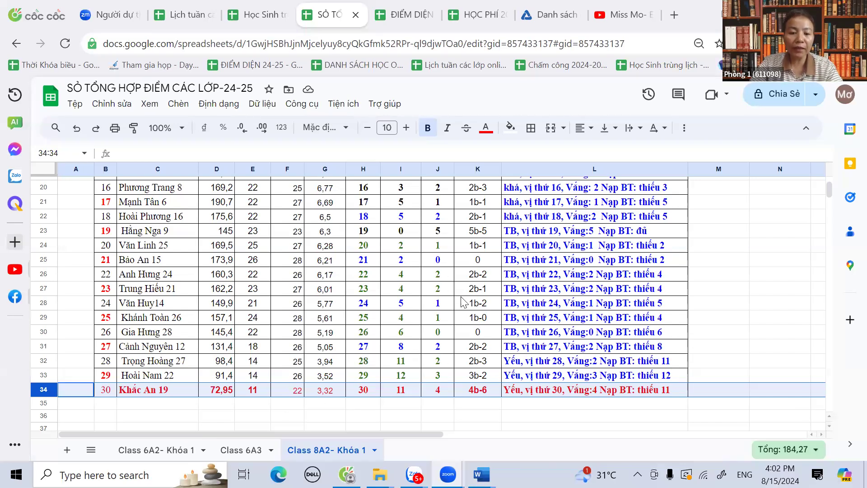
pyautogui.click(254, 394)
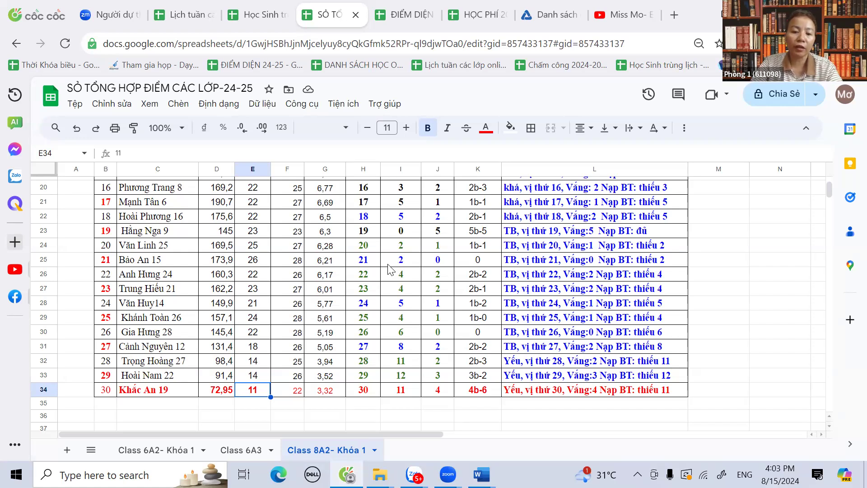
# - Make all the text in row 34 bold, keeping its red colour
pyautogui.click(43, 389)
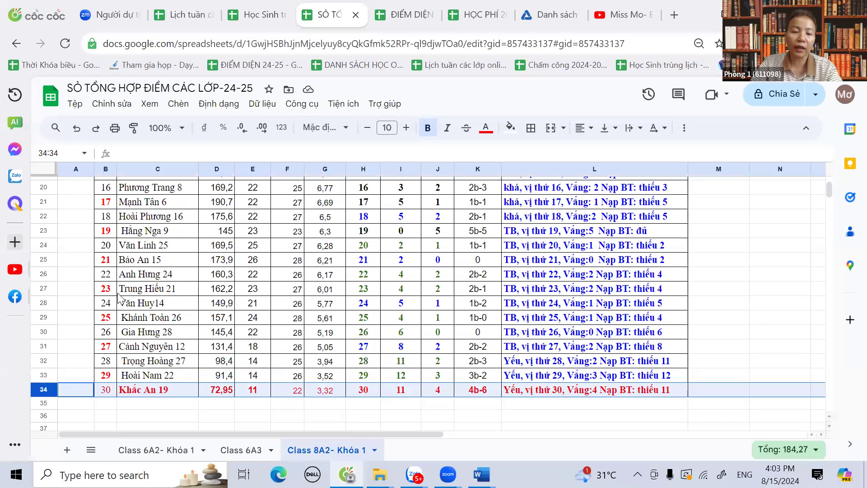
pyautogui.click(428, 133)
pyautogui.click(428, 136)
pyautogui.click(486, 130)
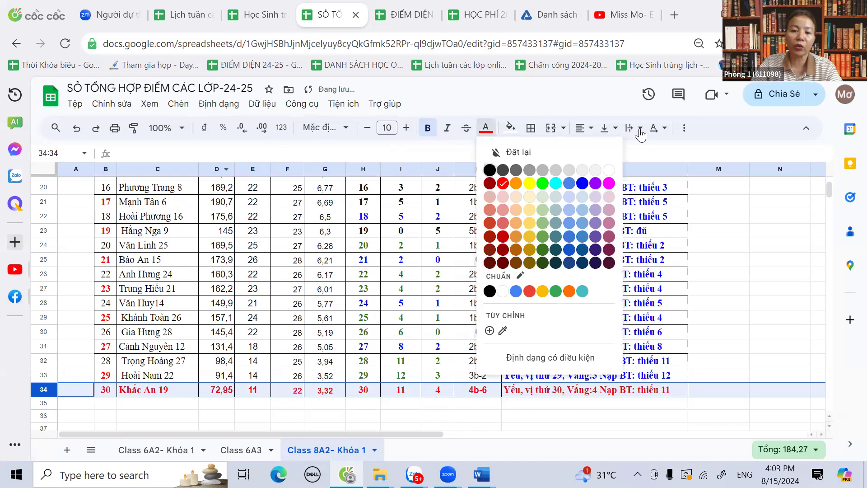
pyautogui.click(783, 262)
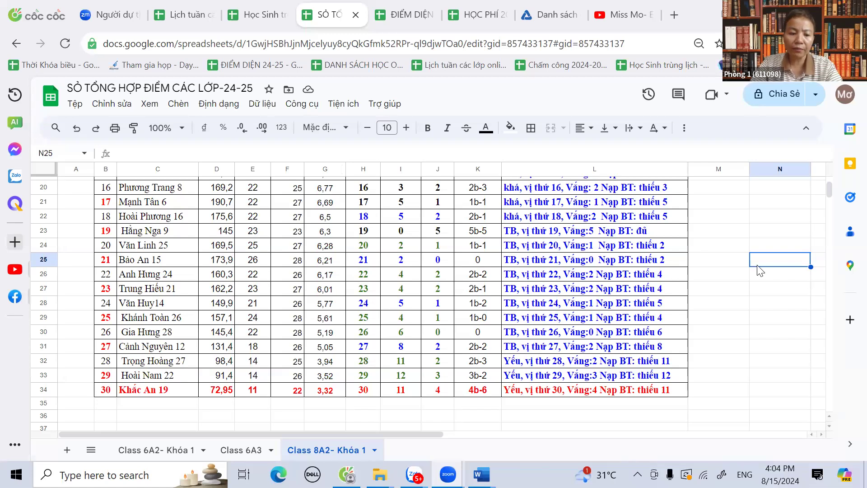
# - Make all the text in rows 32 and 33 bold and red
pyautogui.moveTo(45, 361); pyautogui.dragTo(47, 373)
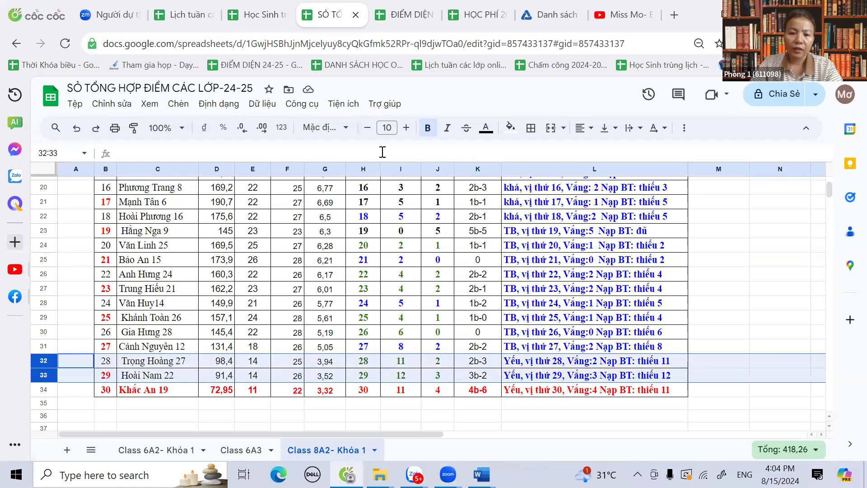
pyautogui.click(428, 130)
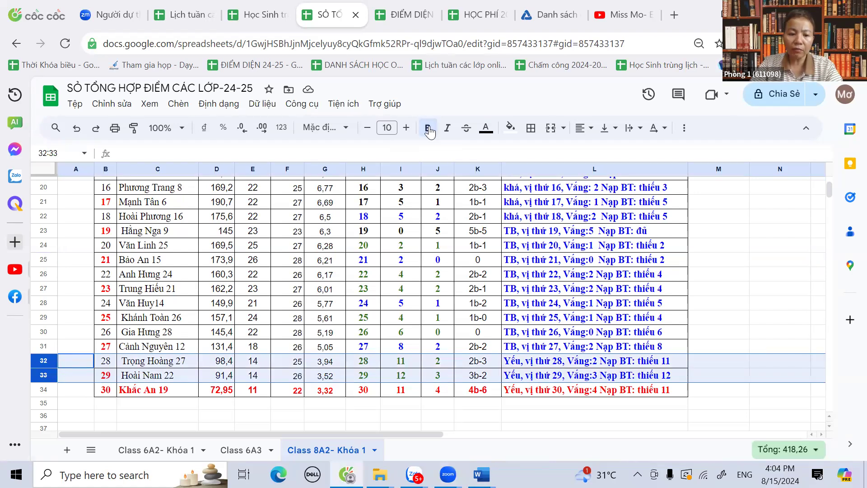
pyautogui.click(486, 128)
pyautogui.click(503, 184)
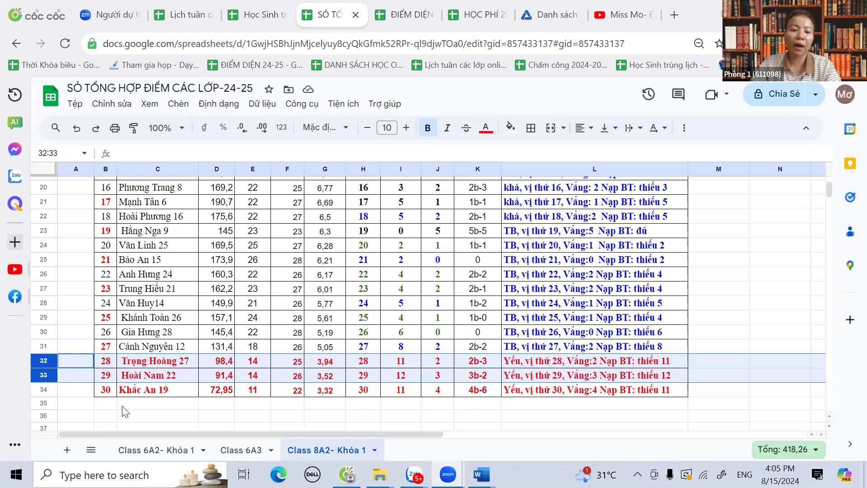
pyautogui.click(44, 403)
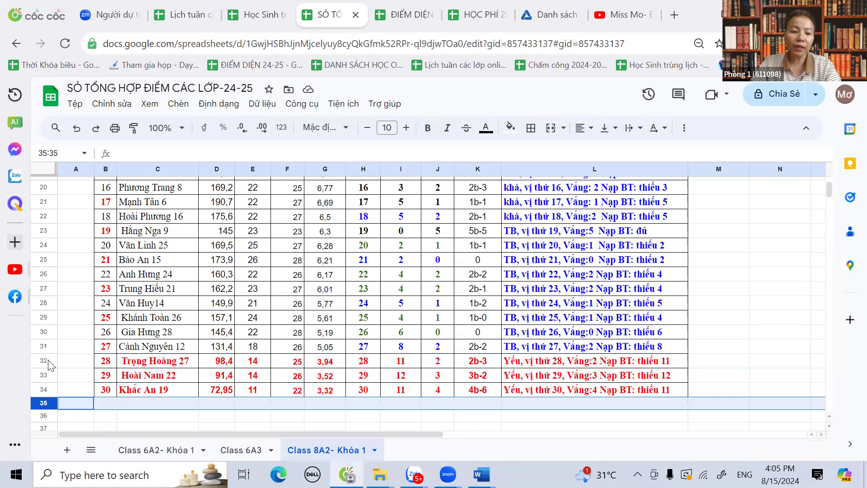
# - Review the complete entries of rows 32 and 33 alongside the last row
pyautogui.moveTo(46, 361); pyautogui.dragTo(46, 373)
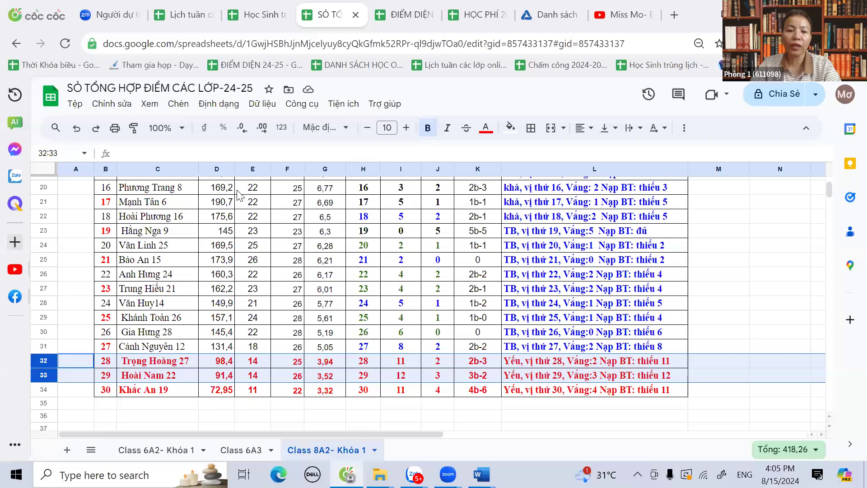
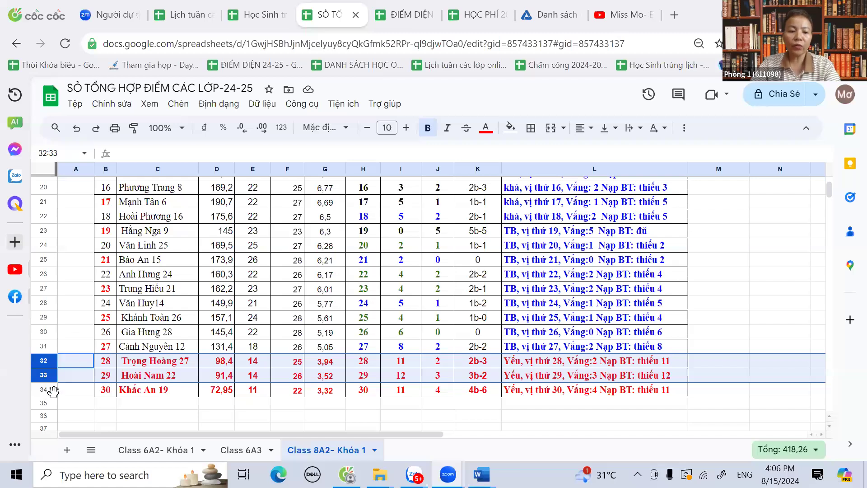
pyautogui.click(46, 403)
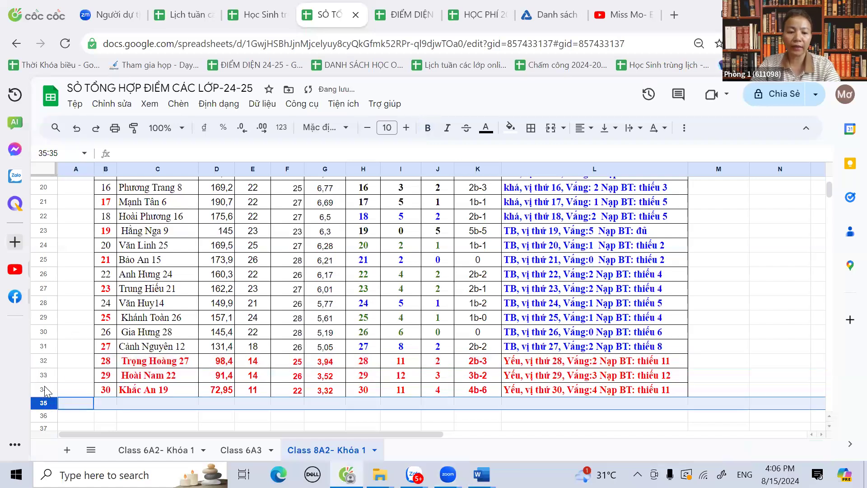
pyautogui.moveTo(43, 360); pyautogui.dragTo(43, 370)
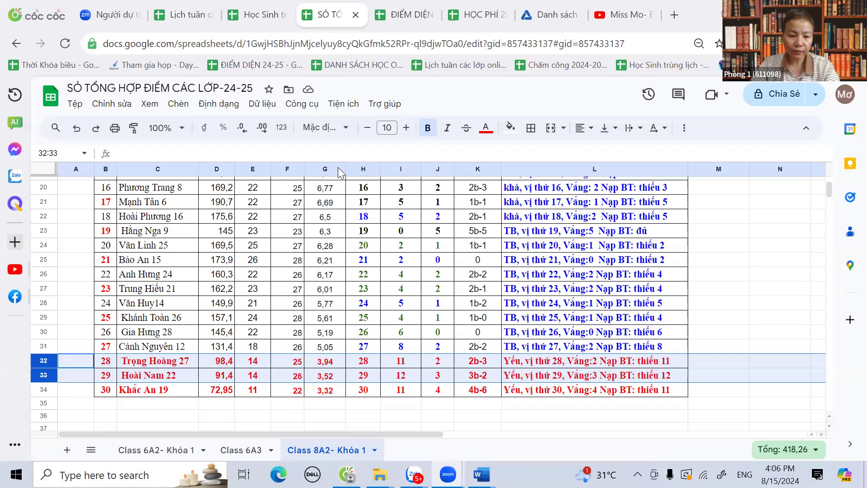
pyautogui.click(43, 389)
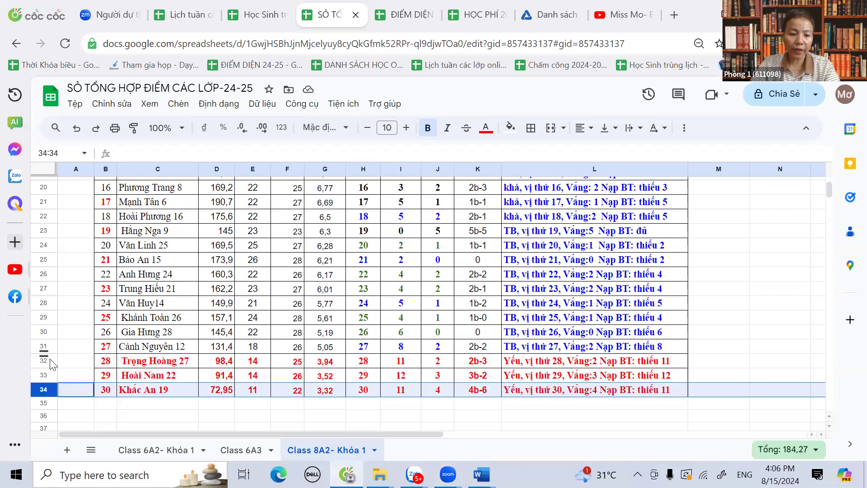
pyautogui.click(47, 361)
pyautogui.keyDown('shift'); pyautogui.click(49, 374); pyautogui.keyUp('shift')
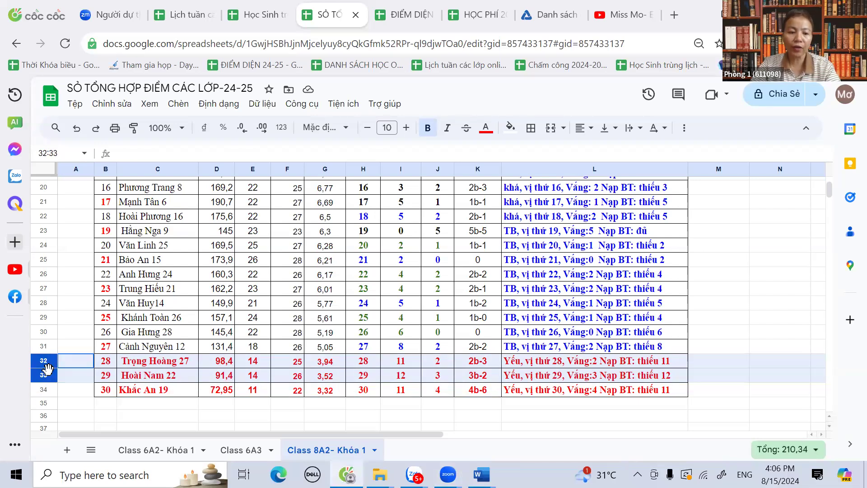
pyautogui.moveTo(47, 369); pyautogui.dragTo(43, 289)
pyautogui.click(156, 359)
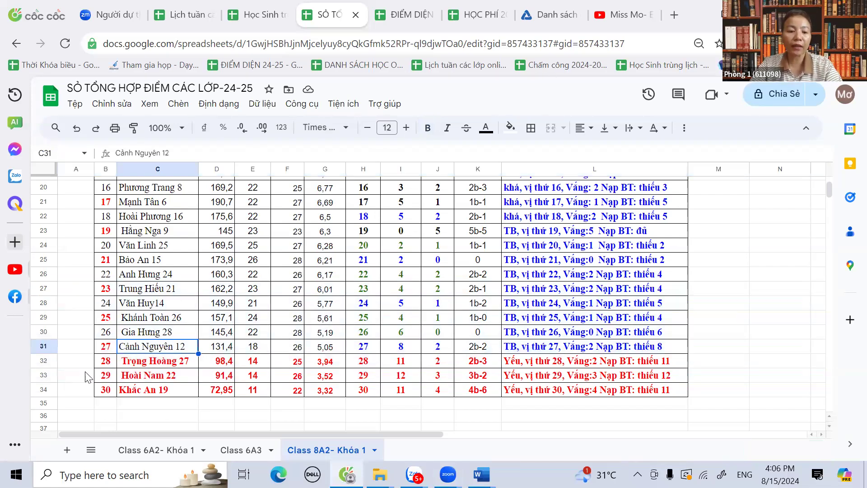
pyautogui.moveTo(49, 359); pyautogui.dragTo(49, 377)
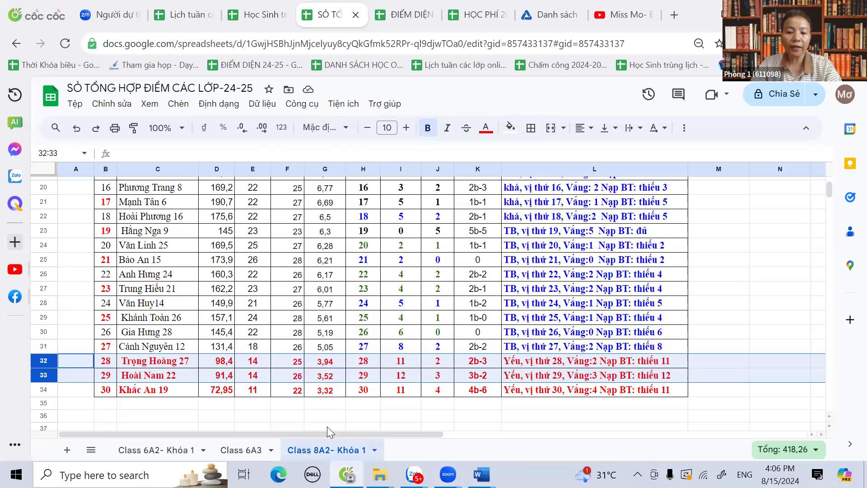
# - Examine the missing-homework counts, absences and remarks of the two students in rows 32 and 33
pyautogui.click(403, 366)
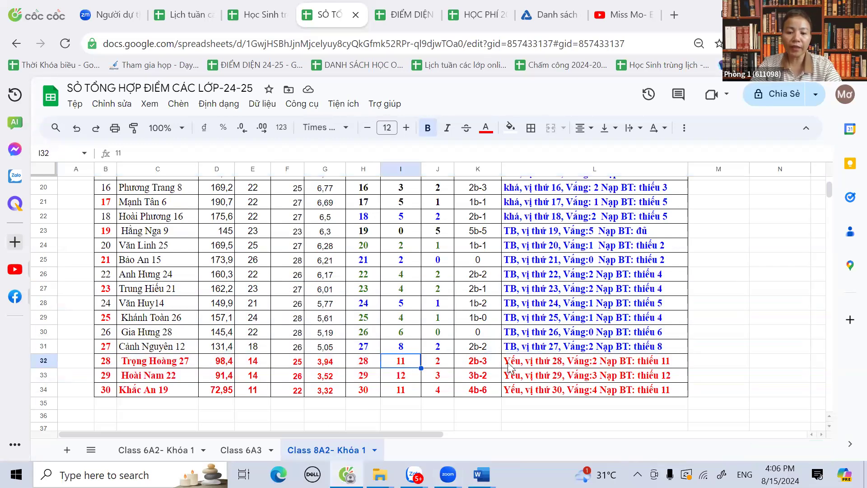
pyautogui.moveTo(509, 366); pyautogui.dragTo(515, 377)
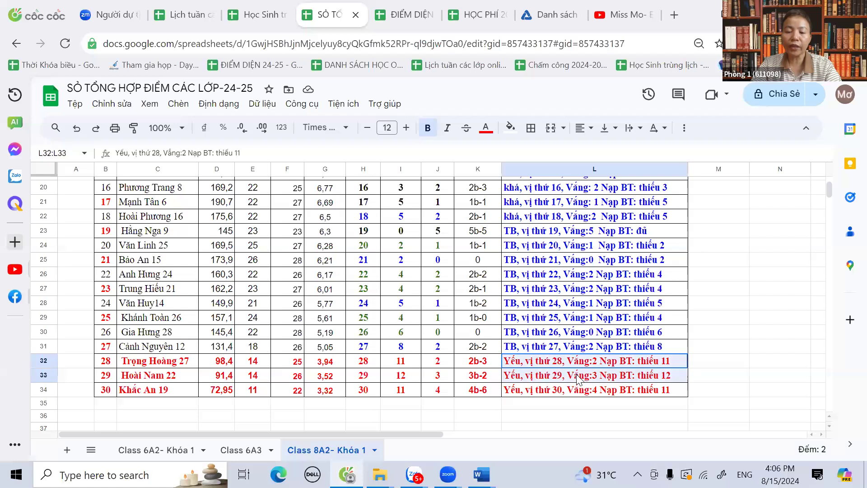
pyautogui.click(558, 308)
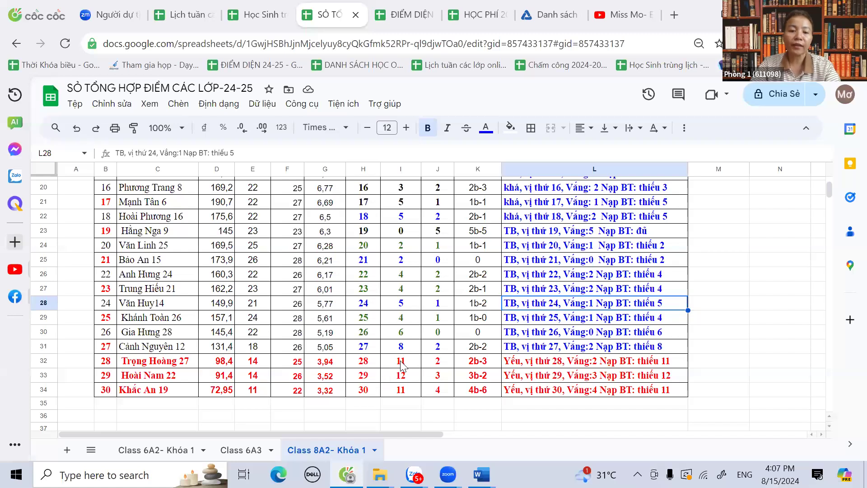
pyautogui.moveTo(402, 365); pyautogui.dragTo(410, 378)
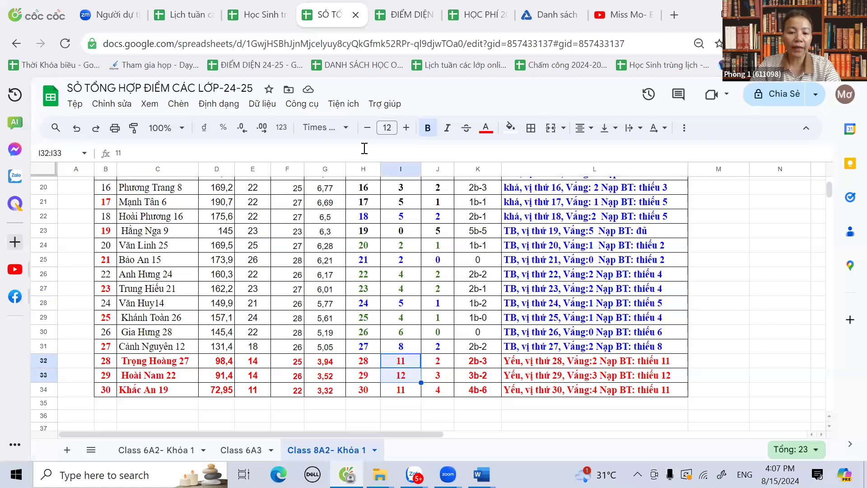
pyautogui.moveTo(481, 367); pyautogui.dragTo(482, 378)
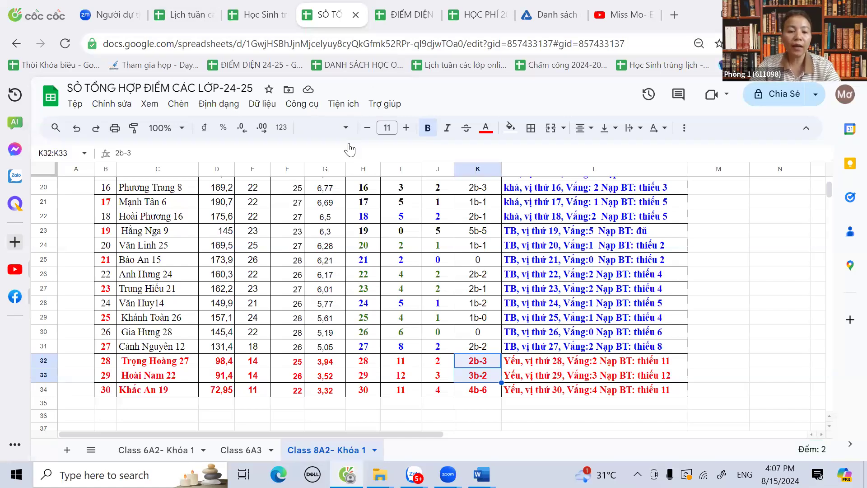
pyautogui.moveTo(402, 362); pyautogui.dragTo(403, 379)
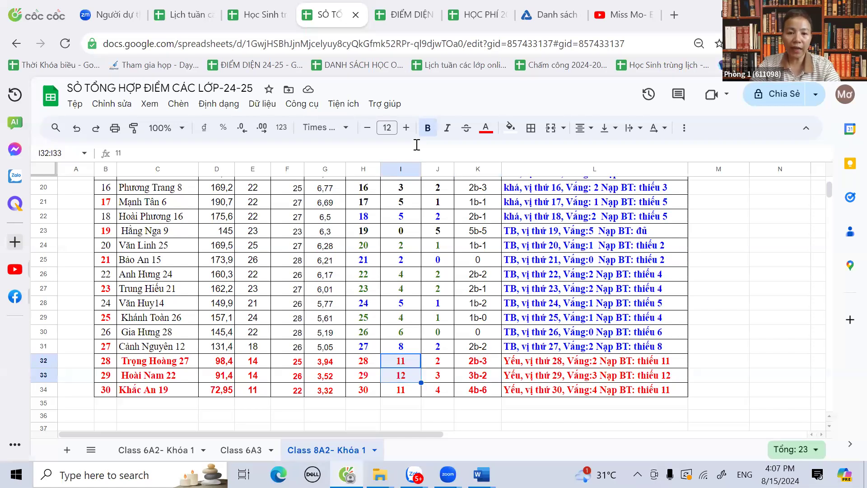
pyautogui.click(397, 364)
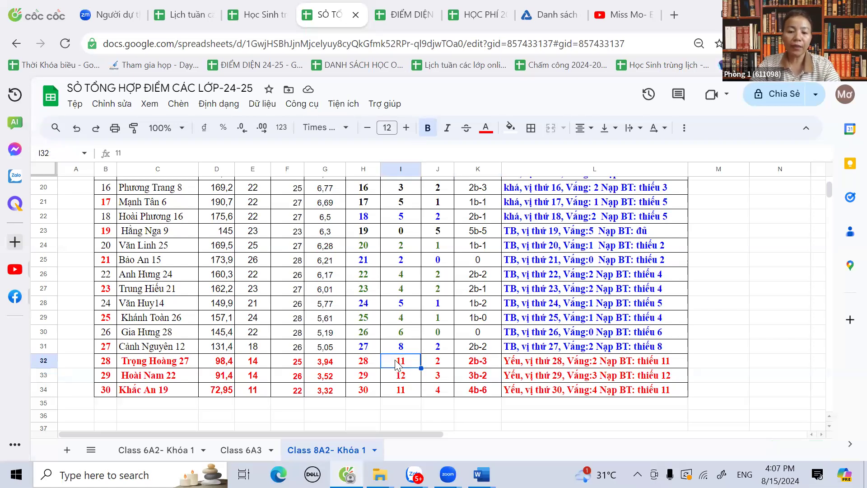
pyautogui.moveTo(396, 364); pyautogui.dragTo(397, 380)
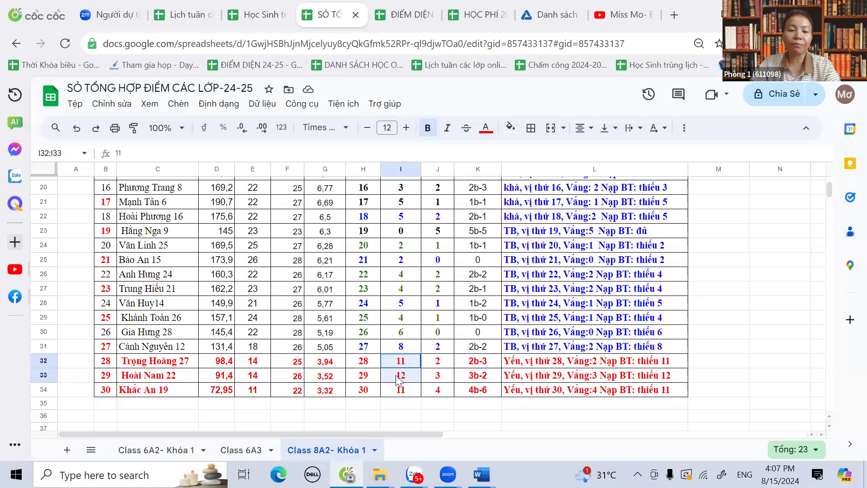
pyautogui.press('Down')
pyautogui.press('Right')
pyautogui.press('Right')
pyautogui.press('Right')
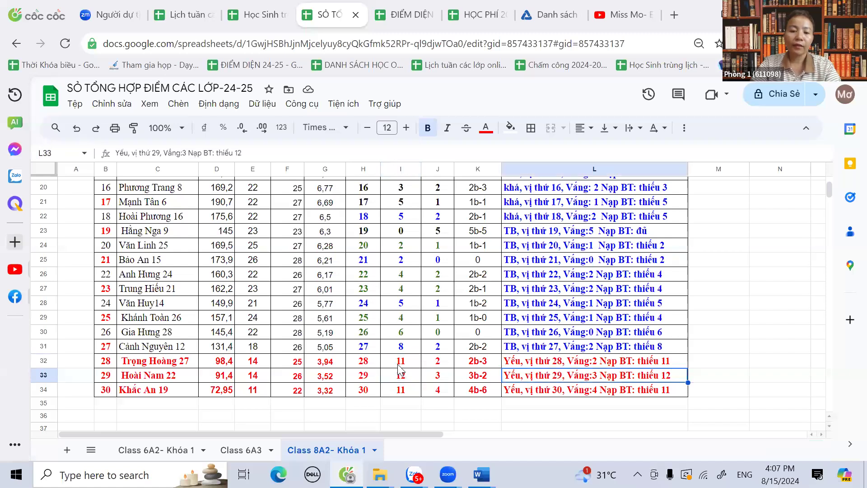
pyautogui.press('Up')
pyautogui.moveTo(399, 364); pyautogui.dragTo(520, 383)
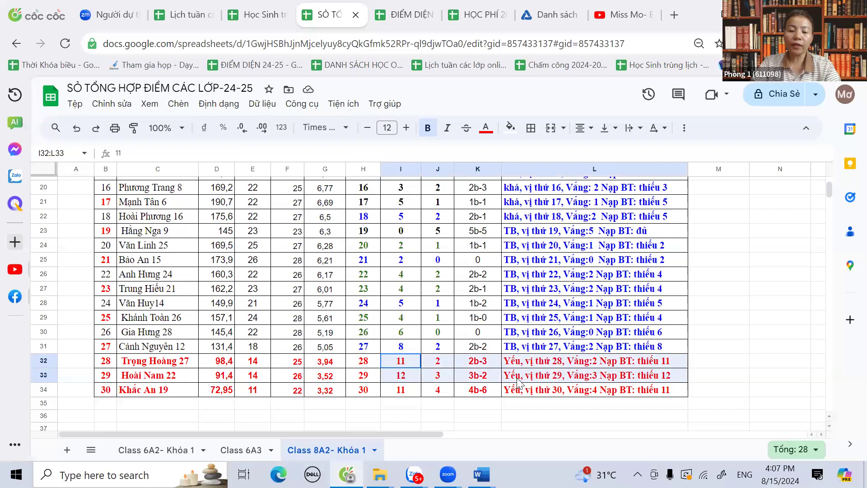
pyautogui.moveTo(519, 382); pyautogui.dragTo(518, 382)
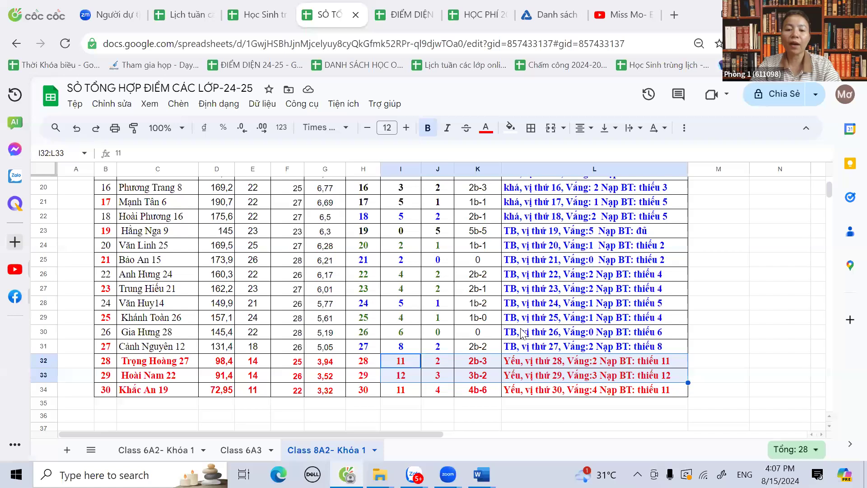
pyautogui.click(519, 363)
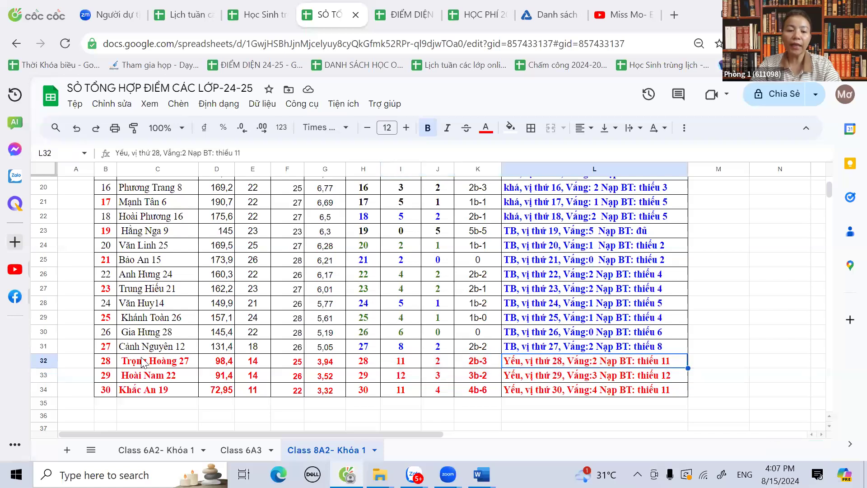
pyautogui.moveTo(716, 366); pyautogui.dragTo(716, 375)
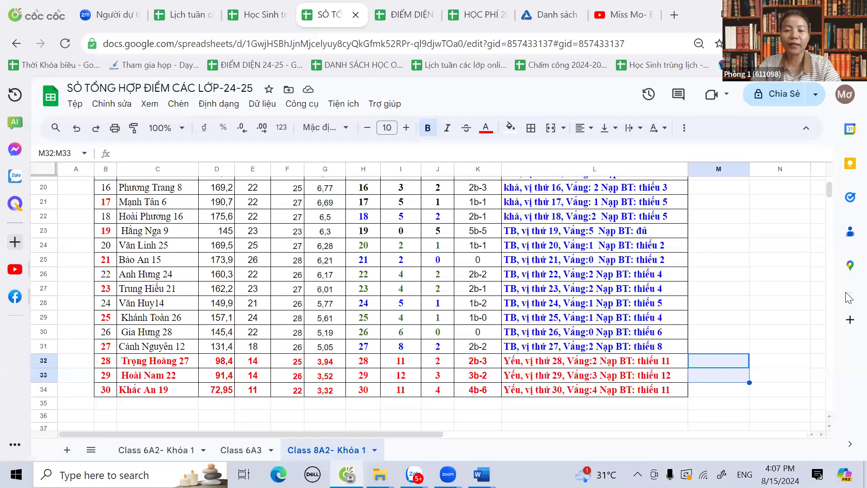
pyautogui.click(741, 308)
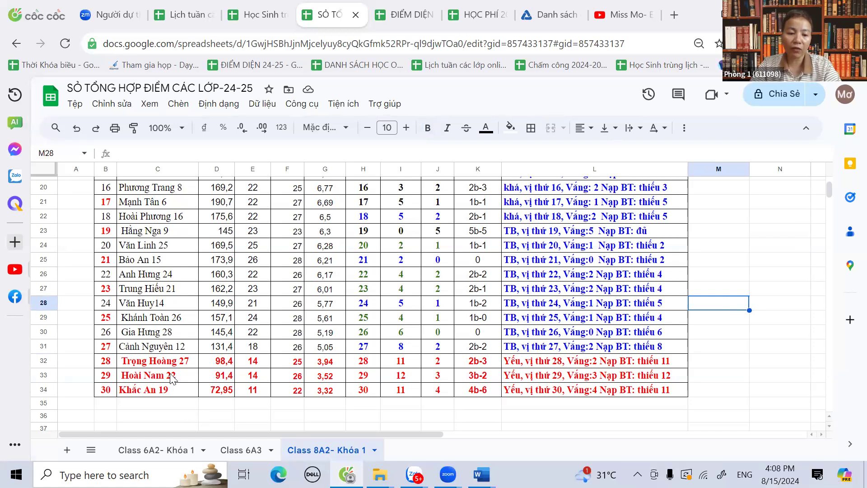
# - Colour all the text in rows 23 to 31 black and make it bold
pyautogui.scroll(2, 271, 361)
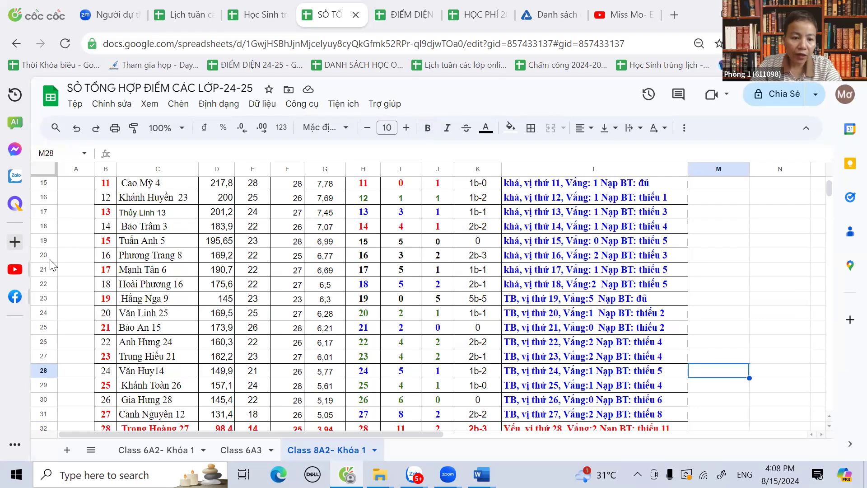
pyautogui.moveTo(43, 298); pyautogui.dragTo(43, 312)
pyautogui.moveTo(361, 371); pyautogui.dragTo(424, 413)
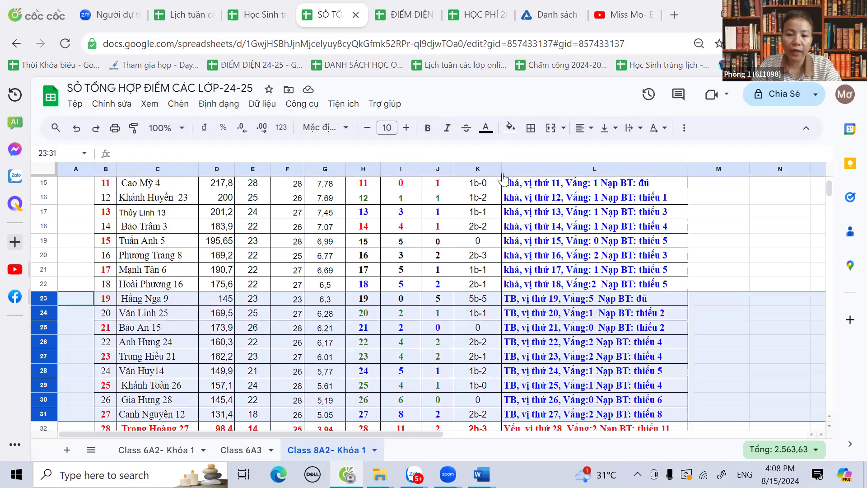
pyautogui.click(486, 128)
pyautogui.click(490, 171)
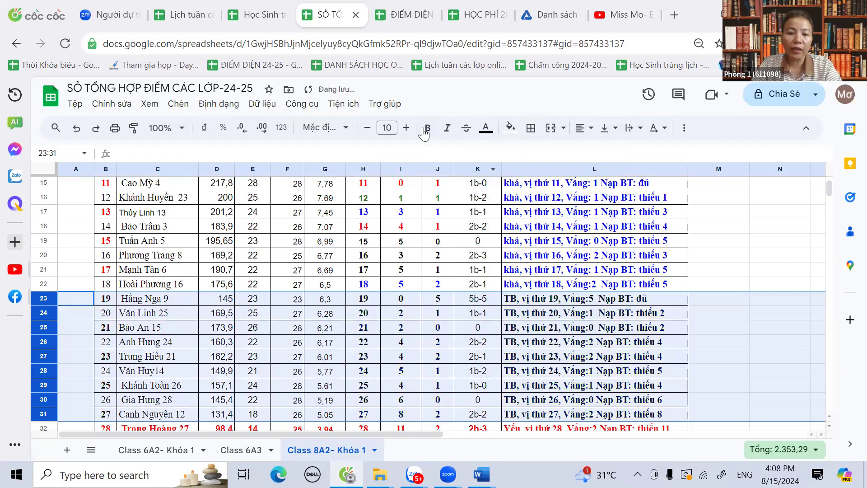
pyautogui.click(428, 131)
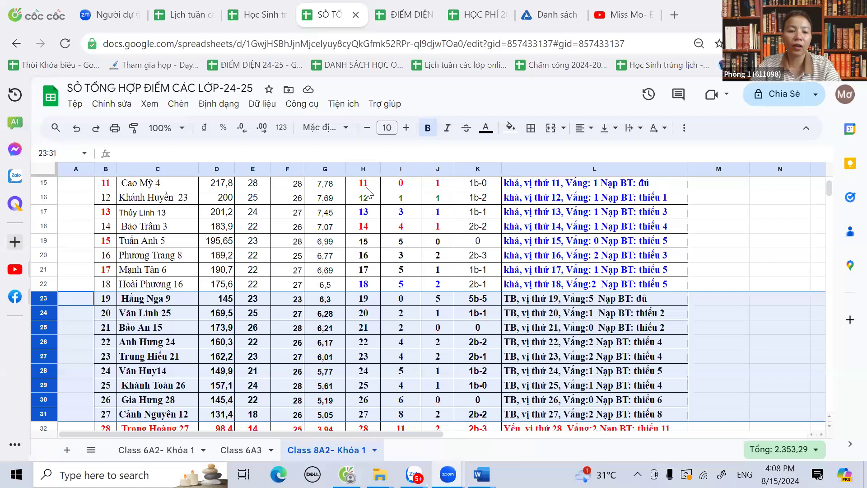
pyautogui.click(330, 416)
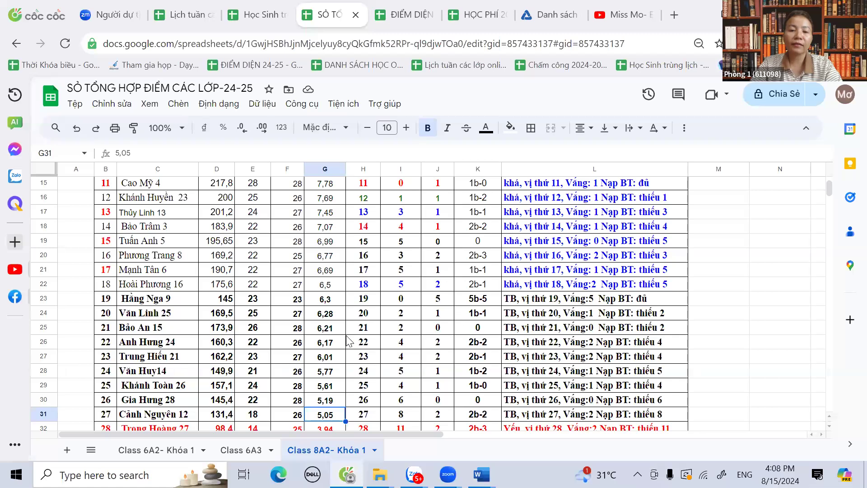
# - Examine the missing-homework counts in rows 23 to 25, along with row 23's average score, absences and remark
pyautogui.click(364, 333)
pyautogui.scroll(-2, 364, 334)
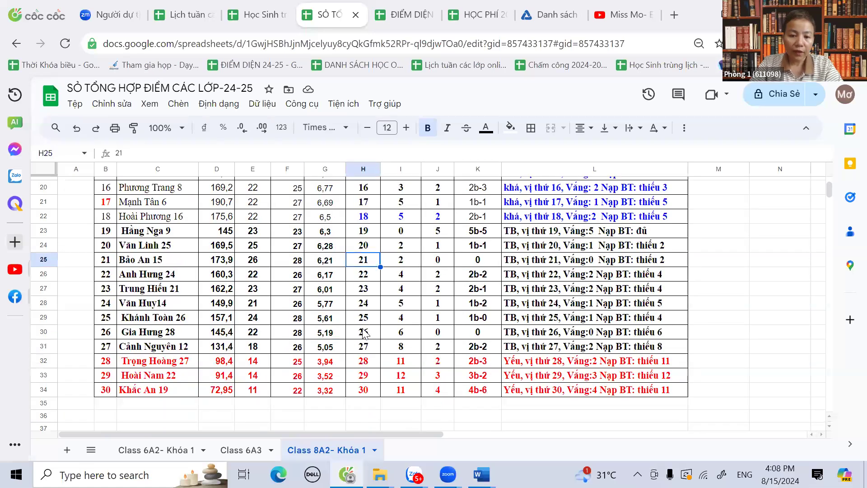
pyautogui.click(400, 232)
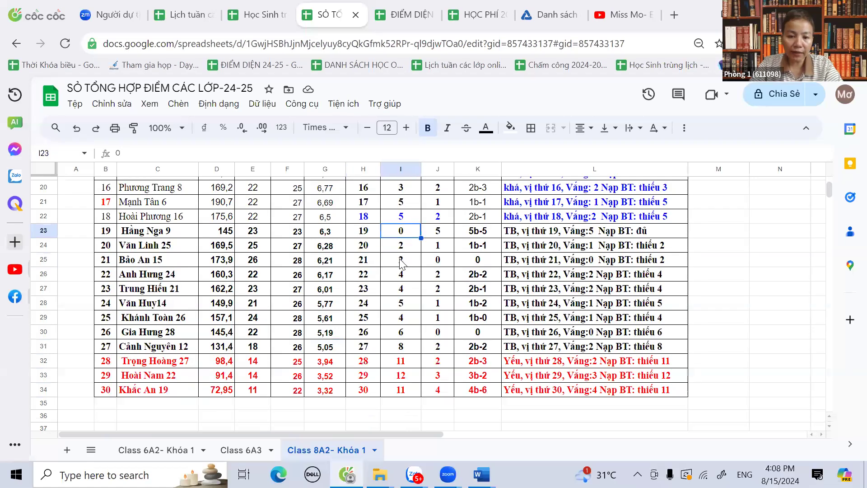
pyautogui.click(401, 248)
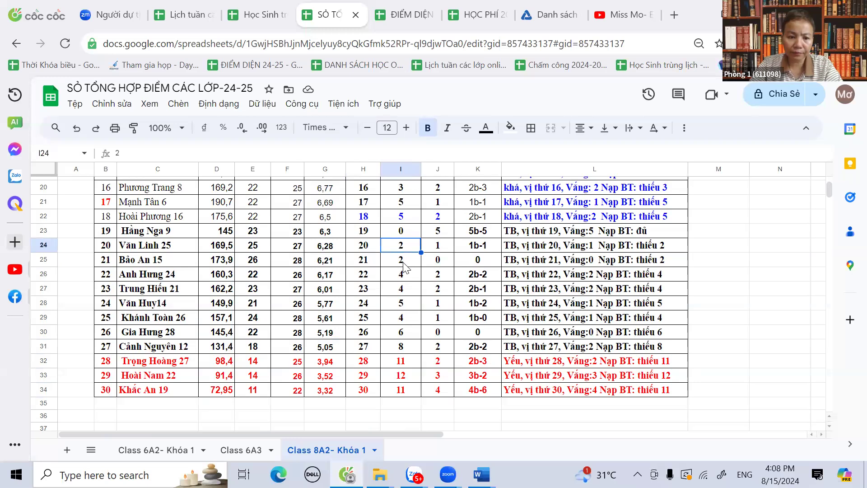
pyautogui.click(405, 262)
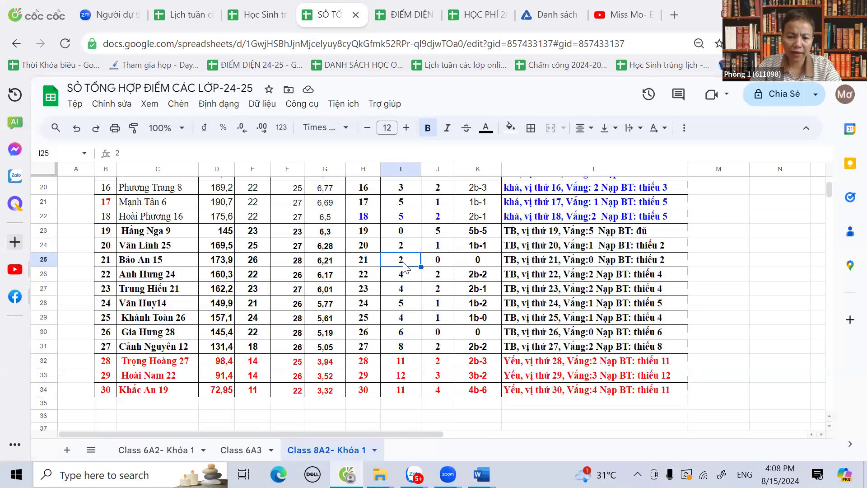
pyautogui.click(406, 233)
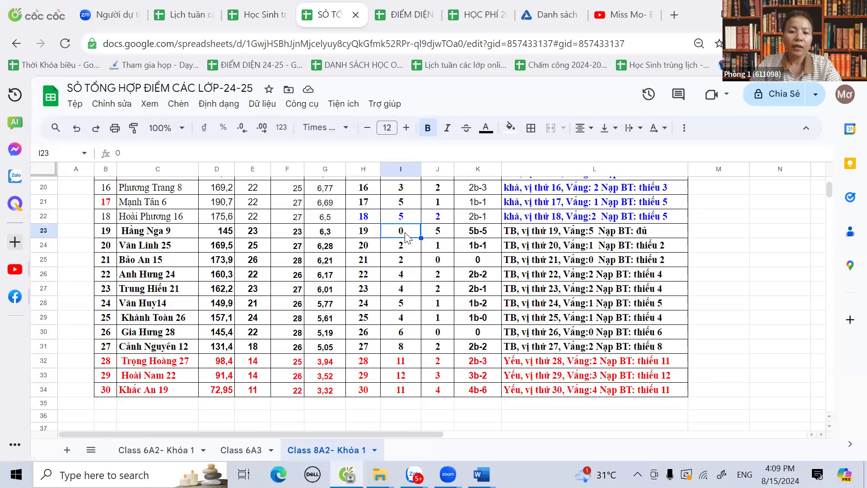
pyautogui.click(327, 234)
pyautogui.moveTo(436, 232); pyautogui.dragTo(476, 234)
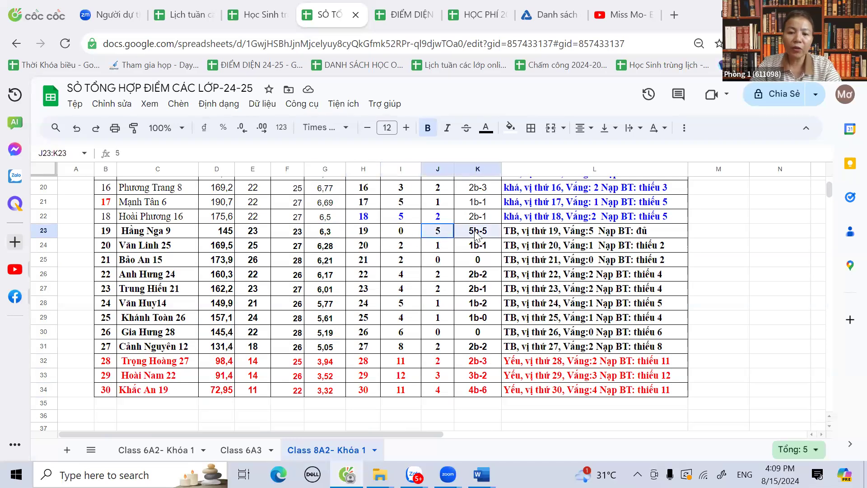
pyautogui.click(405, 232)
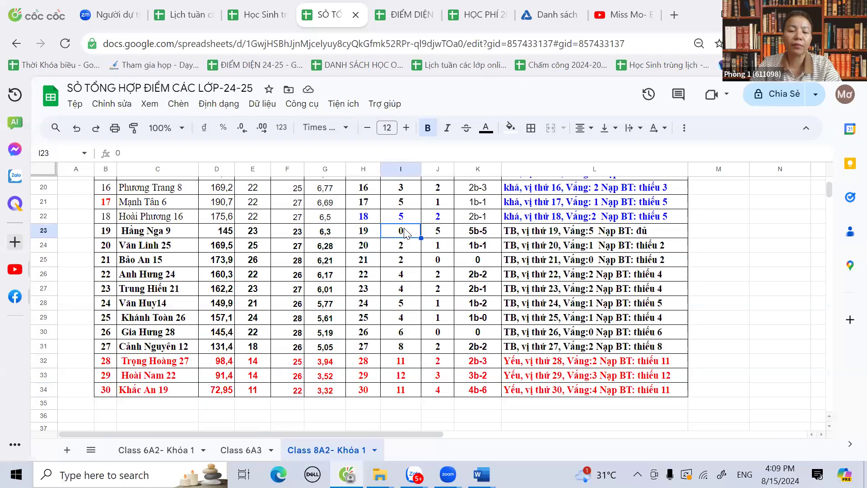
pyautogui.click(529, 235)
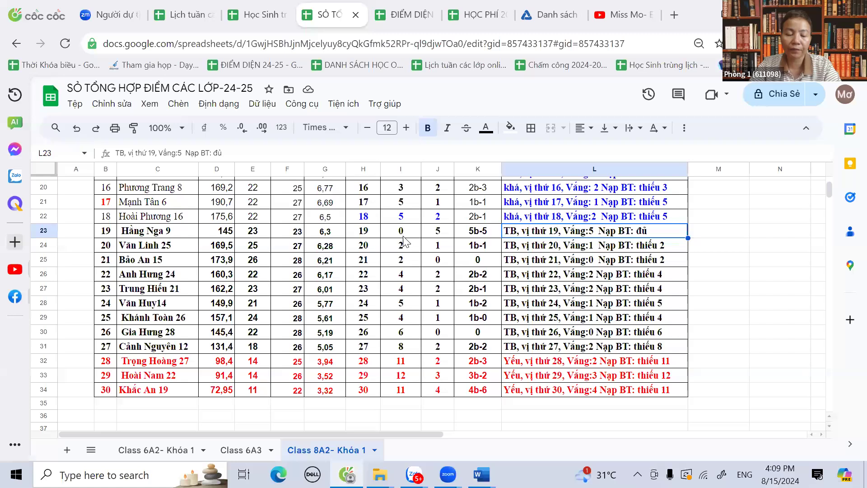
# - Compare the missing-homework counts and average scores of the students in rows 24 and 25, including row 23's homework count
pyautogui.click(403, 260)
pyautogui.moveTo(404, 250); pyautogui.dragTo(404, 264)
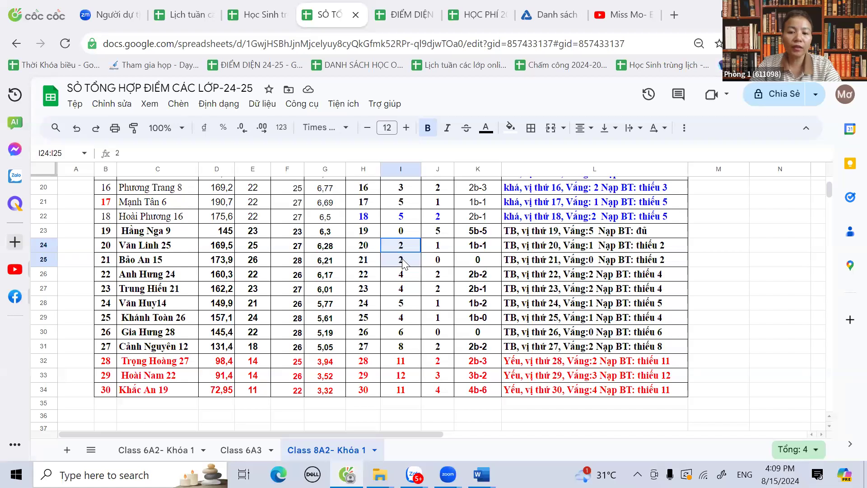
pyautogui.press('Down')
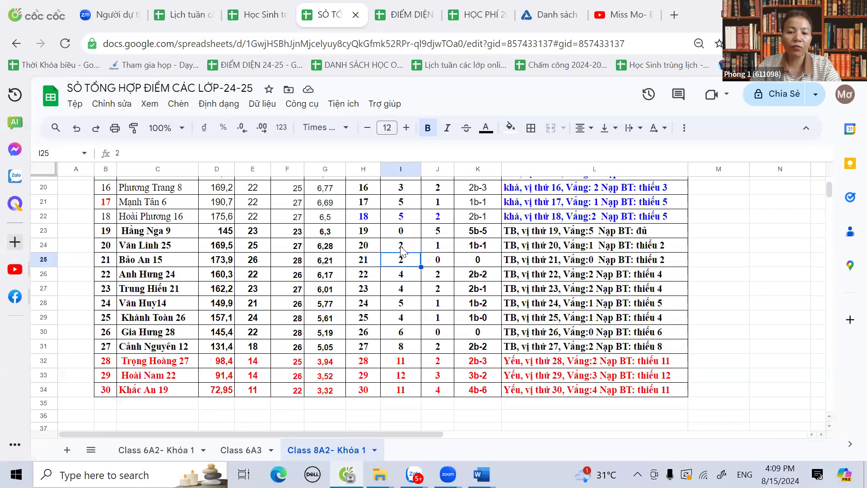
pyautogui.press('Up')
pyautogui.press('Down')
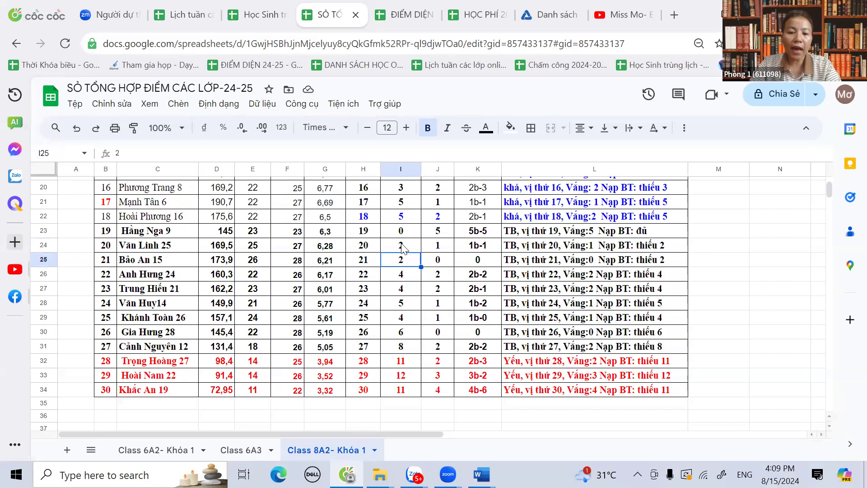
pyautogui.moveTo(404, 247); pyautogui.dragTo(403, 265)
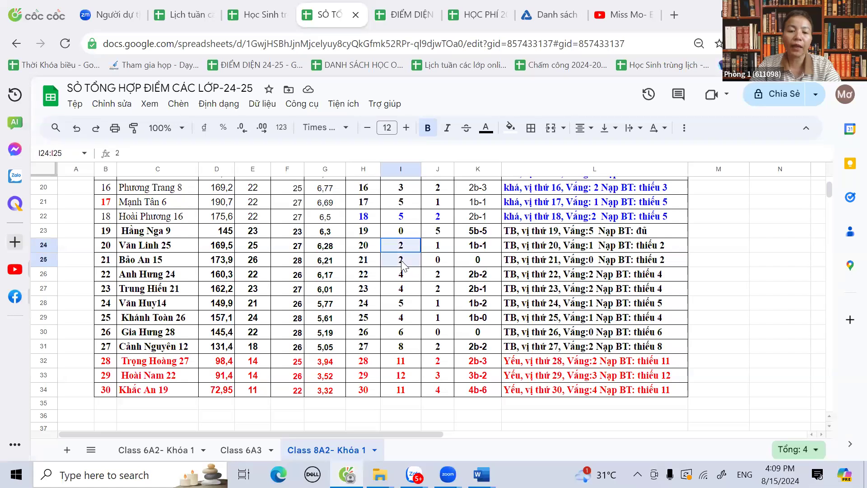
pyautogui.moveTo(324, 246); pyautogui.dragTo(323, 271)
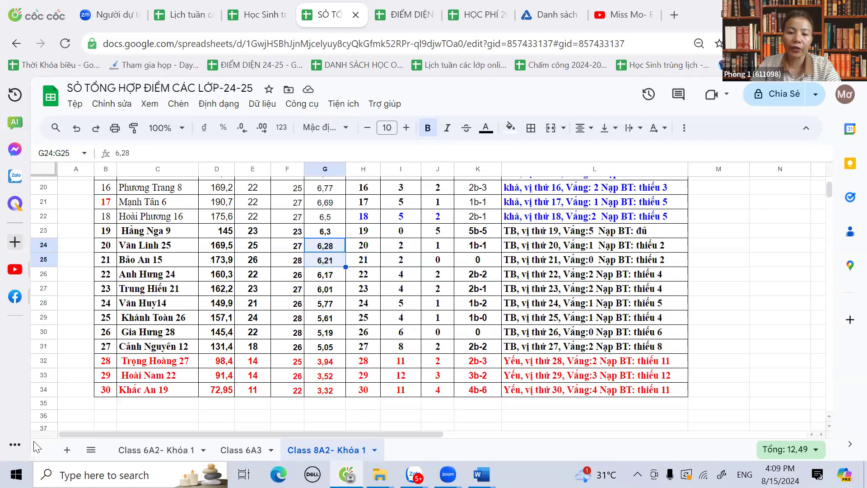
pyautogui.moveTo(401, 232); pyautogui.dragTo(402, 262)
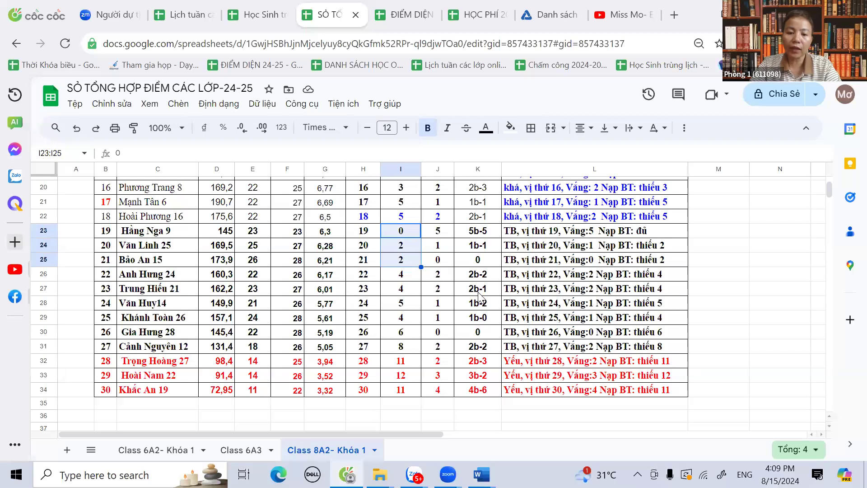
# - Go through the students in rows 26 to 30 and check the missing-homework counts in rows 30 and 31
pyautogui.click(394, 278)
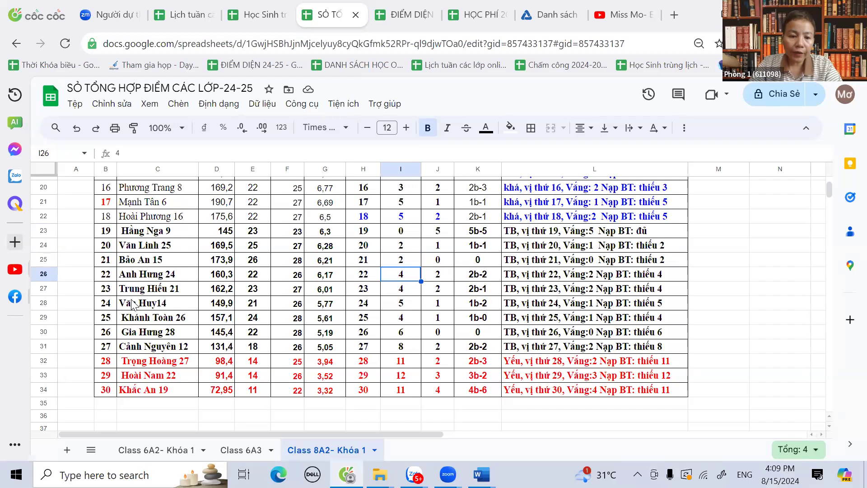
pyautogui.click(165, 277)
pyautogui.click(173, 294)
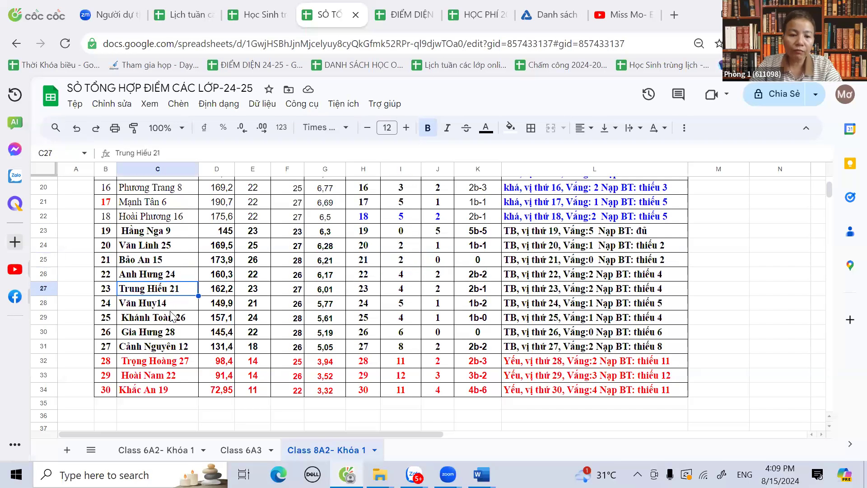
pyautogui.click(170, 308)
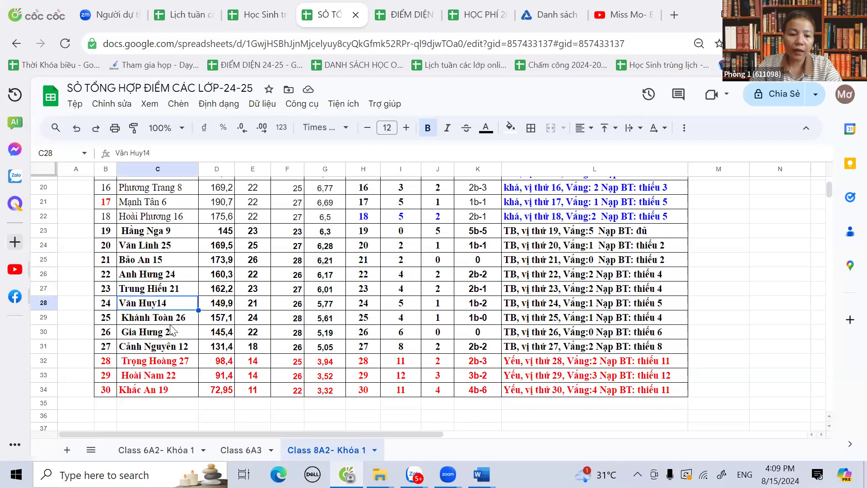
pyautogui.click(173, 324)
pyautogui.click(175, 337)
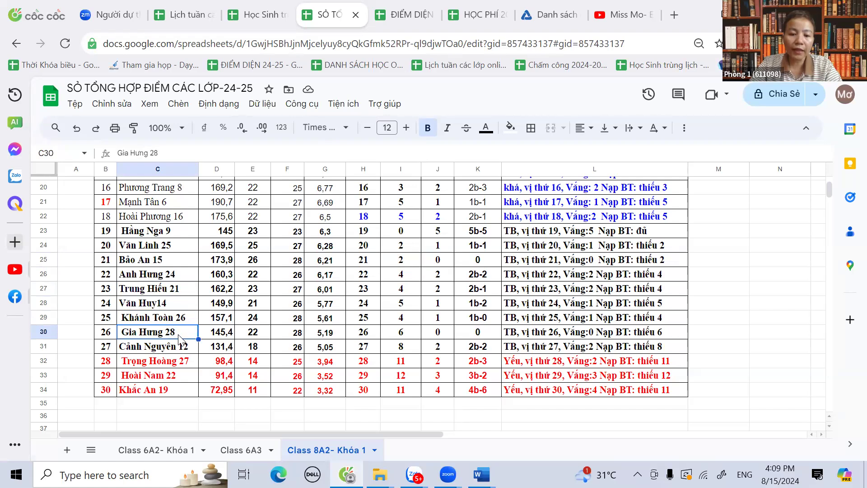
pyautogui.click(403, 349)
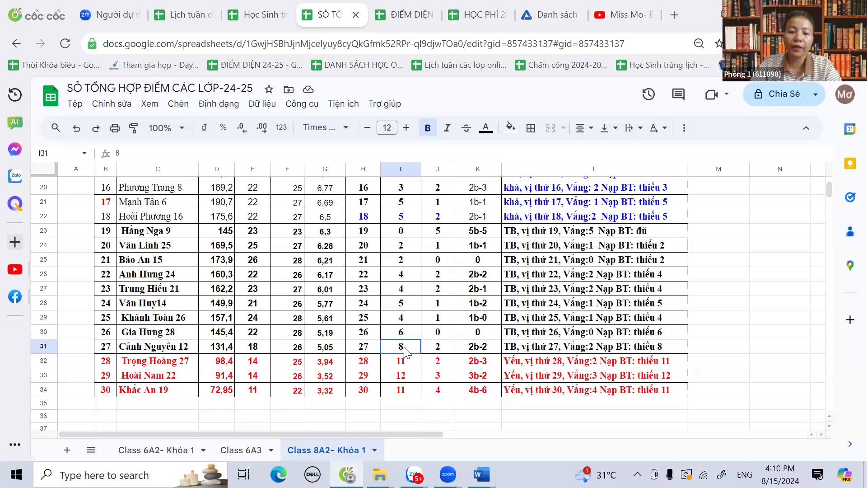
pyautogui.click(401, 337)
pyautogui.click(407, 350)
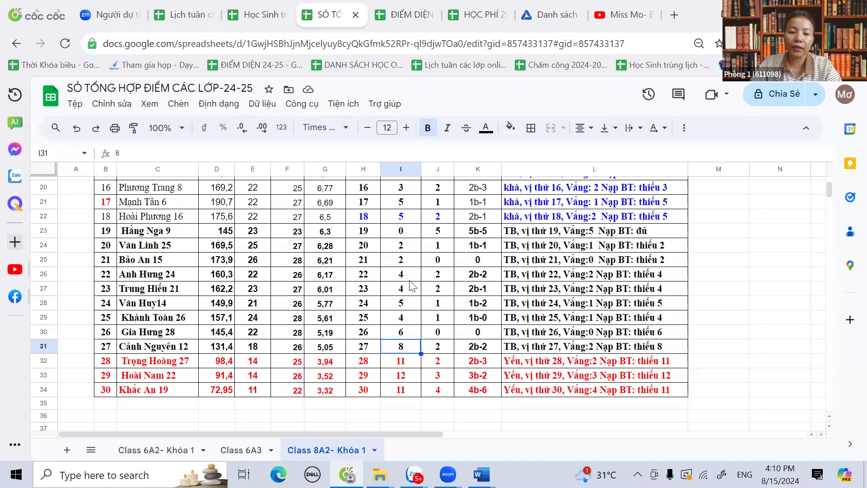
# - Review the missing-homework counts, absence details and remarks of the students in rows 26 to 31
pyautogui.moveTo(409, 277); pyautogui.dragTo(410, 317)
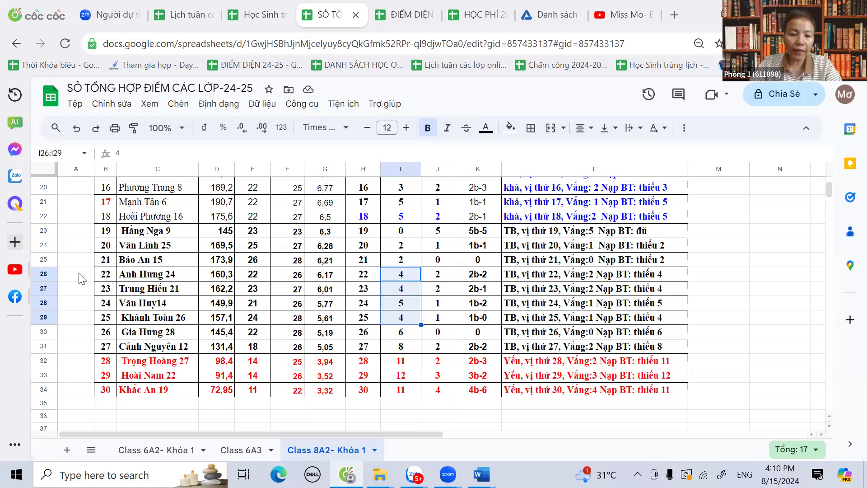
pyautogui.moveTo(49, 275); pyautogui.dragTo(432, 349)
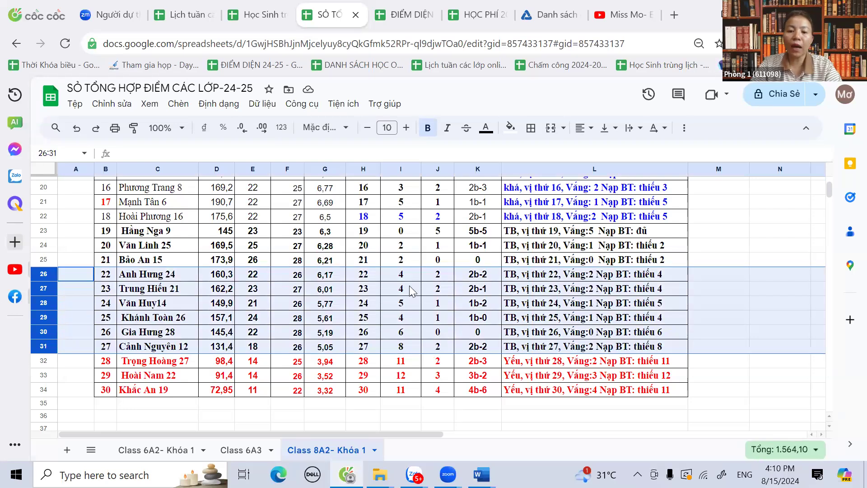
pyautogui.moveTo(401, 274); pyautogui.dragTo(404, 348)
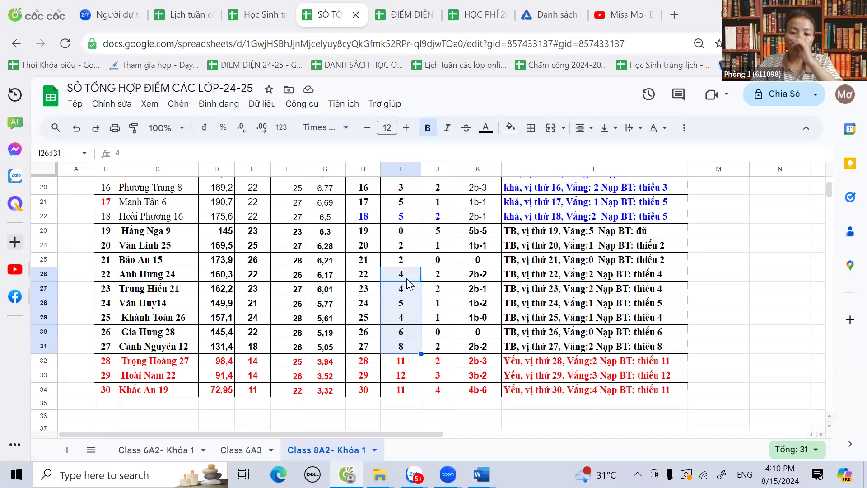
pyautogui.moveTo(475, 274); pyautogui.dragTo(478, 332)
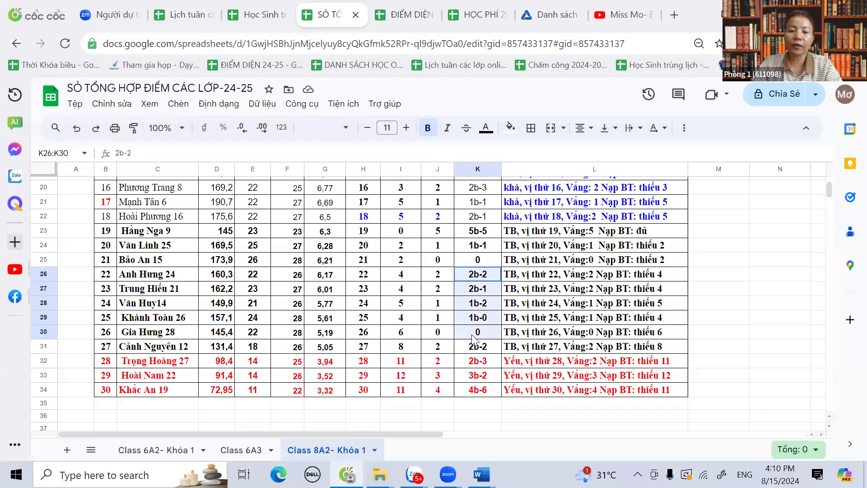
pyautogui.moveTo(527, 277); pyautogui.dragTo(533, 345)
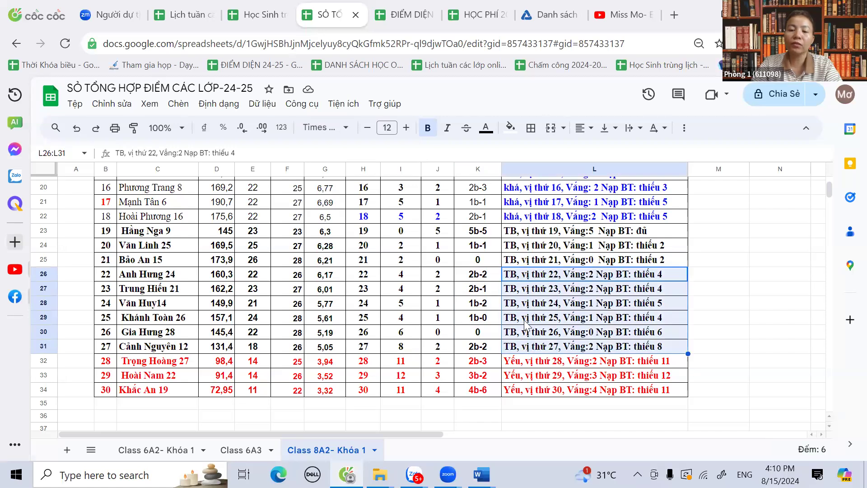
pyautogui.press('Down')
pyautogui.moveTo(523, 276); pyautogui.dragTo(531, 347)
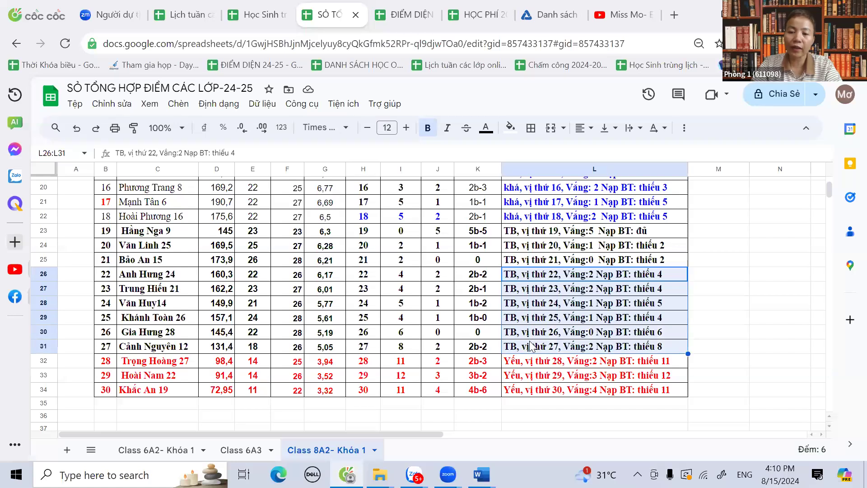
pyautogui.click(523, 305)
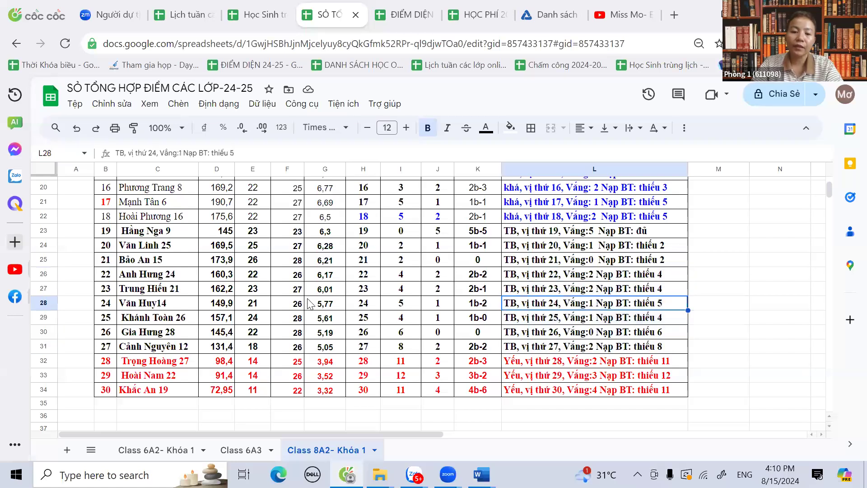
pyautogui.moveTo(406, 278); pyautogui.dragTo(409, 348)
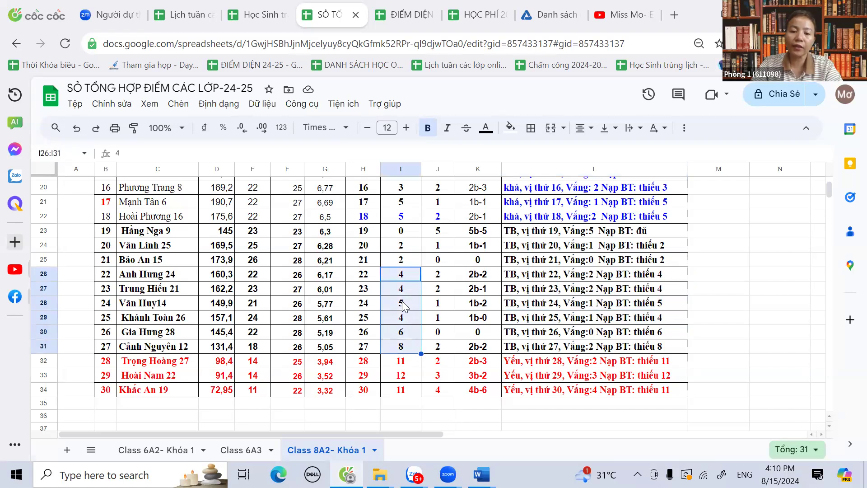
pyautogui.moveTo(409, 276); pyautogui.dragTo(419, 360)
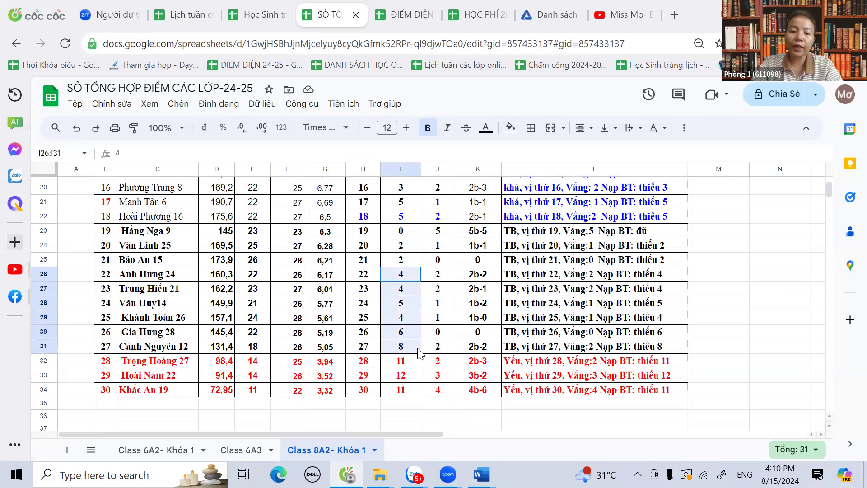
# - Check row 28's missing-homework count against rows 26 to 31, and review the full entries of rows 25 to 33
pyautogui.click(160, 306)
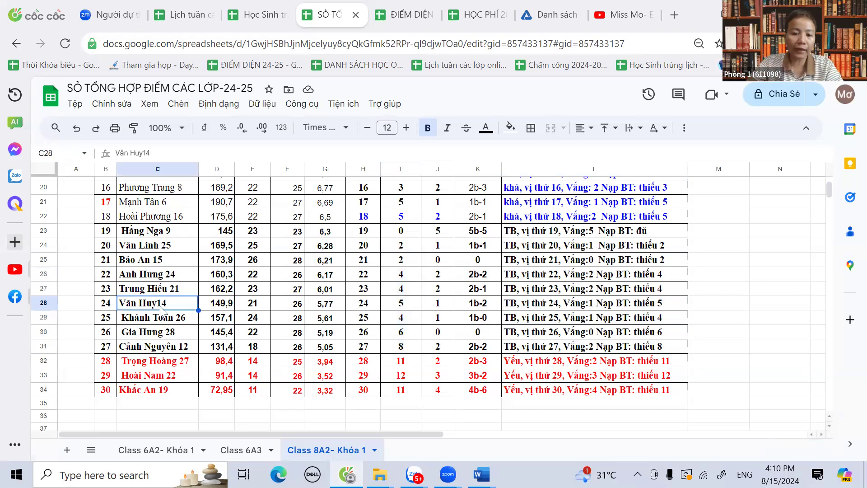
pyautogui.click(402, 305)
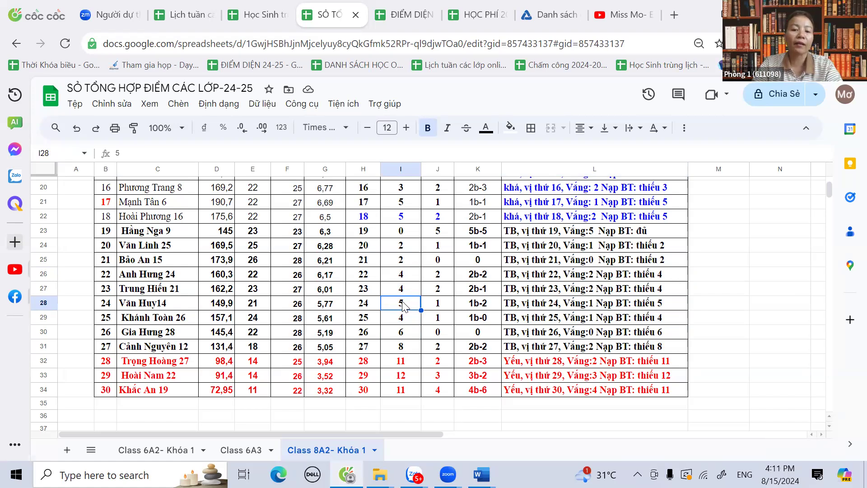
pyautogui.moveTo(402, 275); pyautogui.dragTo(403, 348)
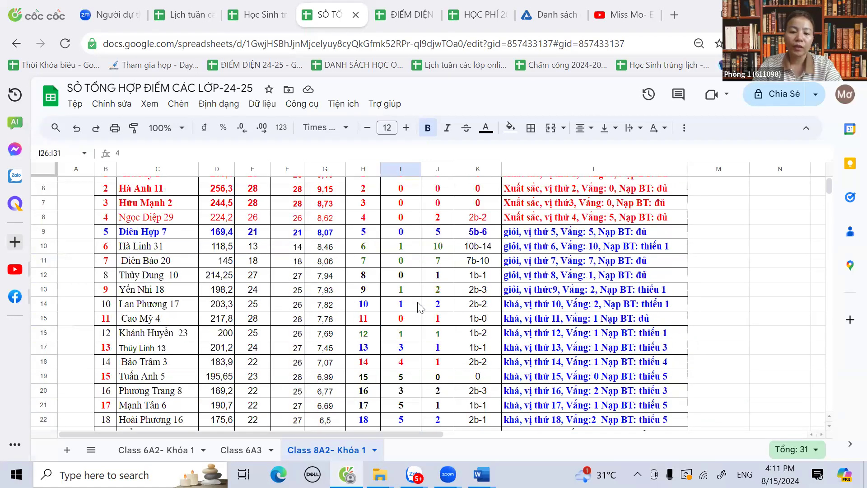
pyautogui.scroll(-3, 418, 303)
pyautogui.click(403, 387)
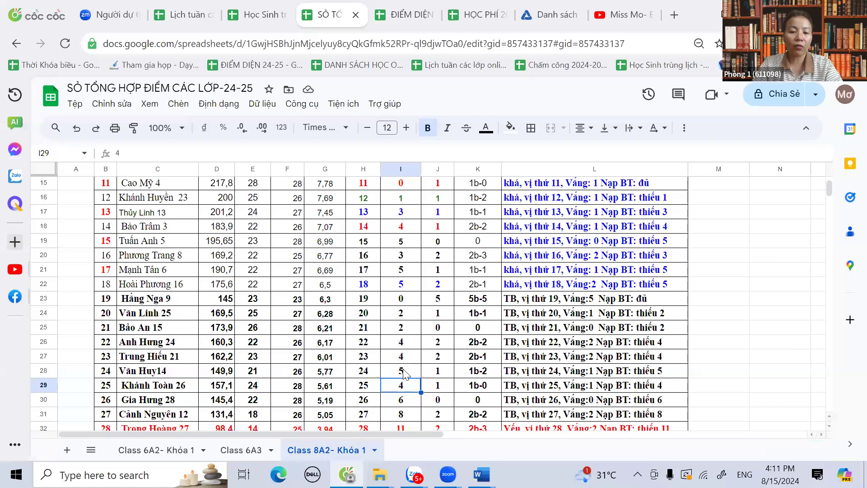
pyautogui.scroll(-2, 404, 373)
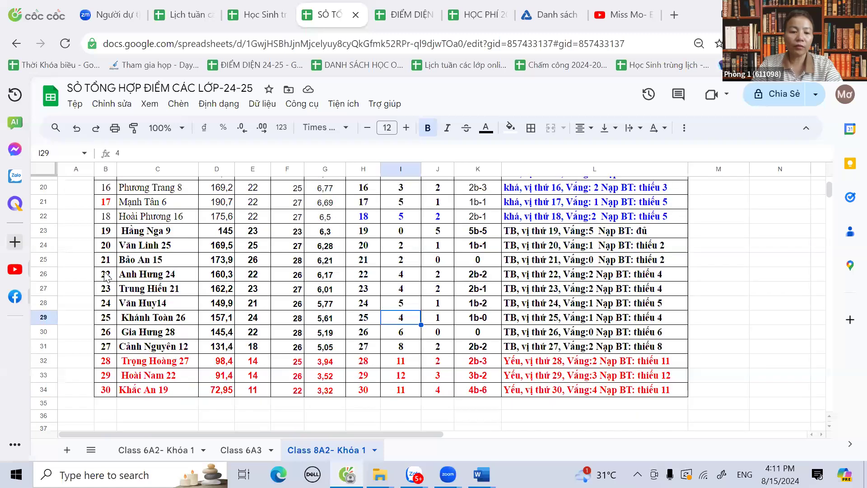
pyautogui.moveTo(107, 260); pyautogui.dragTo(566, 384)
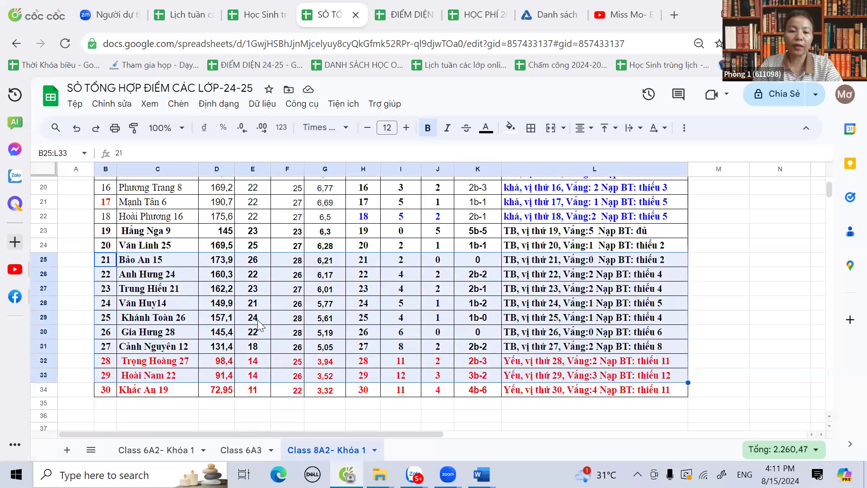
# - Bold the entries of the "khá" group in rows 14 to 22
pyautogui.click(364, 332)
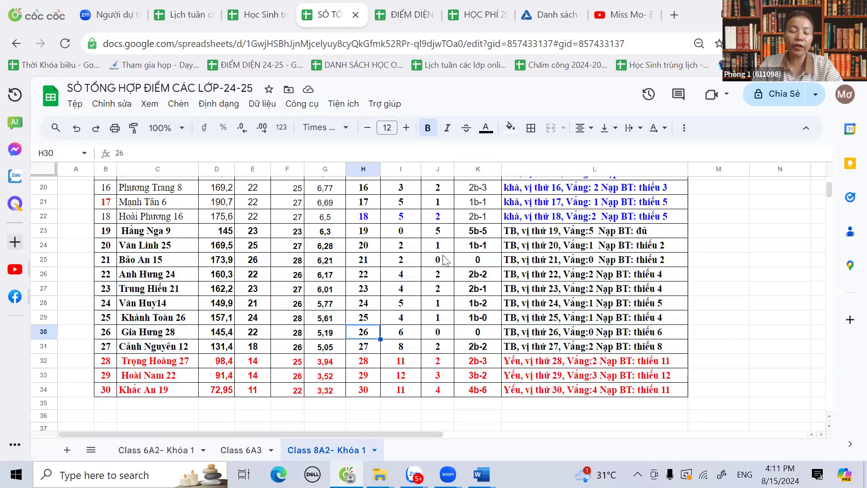
pyautogui.scroll(3, 621, 345)
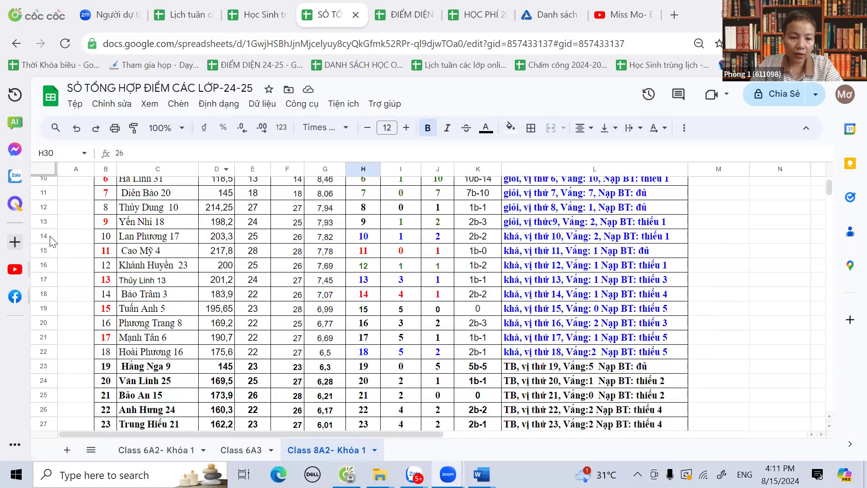
pyautogui.moveTo(43, 236); pyautogui.dragTo(43, 264)
pyautogui.hotkey('shift', 'Down')
pyautogui.hotkey('shift', 'Up')
pyautogui.hotkey('shift', 'Up')
pyautogui.hotkey('shift', 'Down')
pyautogui.hotkey('shift', 'Down')
pyautogui.hotkey('shift', 'Down')
pyautogui.hotkey('shift', 'Down')
pyautogui.hotkey('shift', 'Down')
pyautogui.hotkey('shift', 'Down')
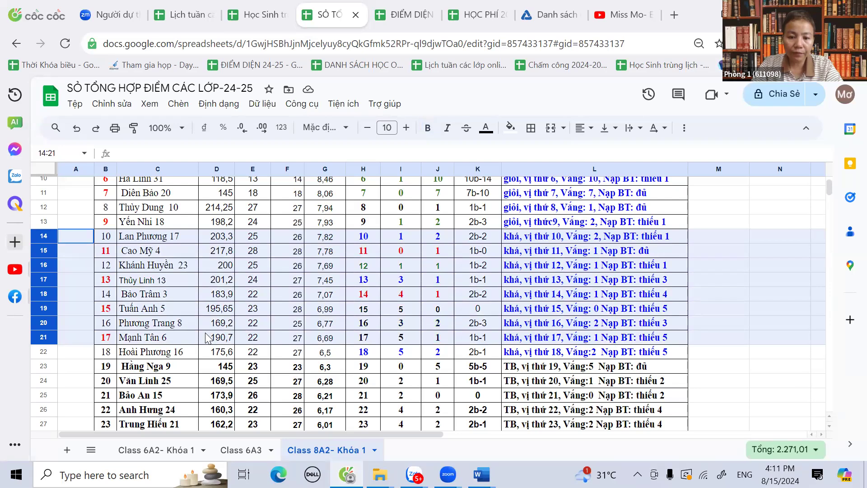
pyautogui.hotkey('shift', 'Down')
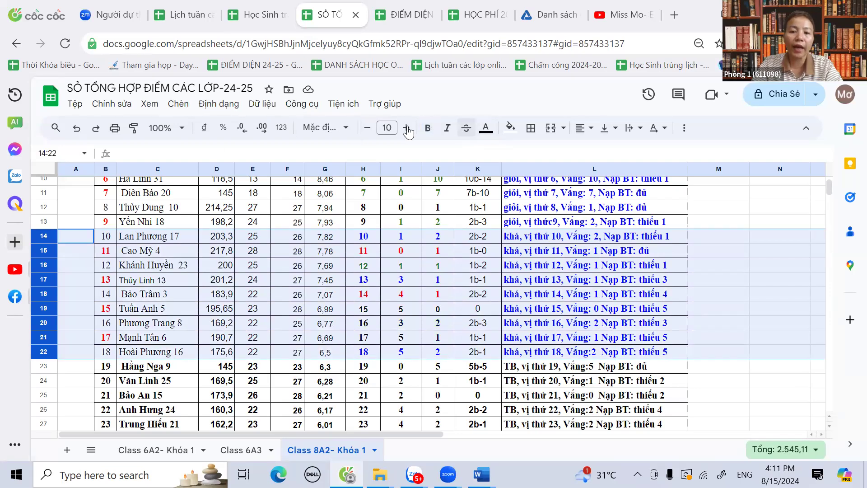
pyautogui.click(428, 131)
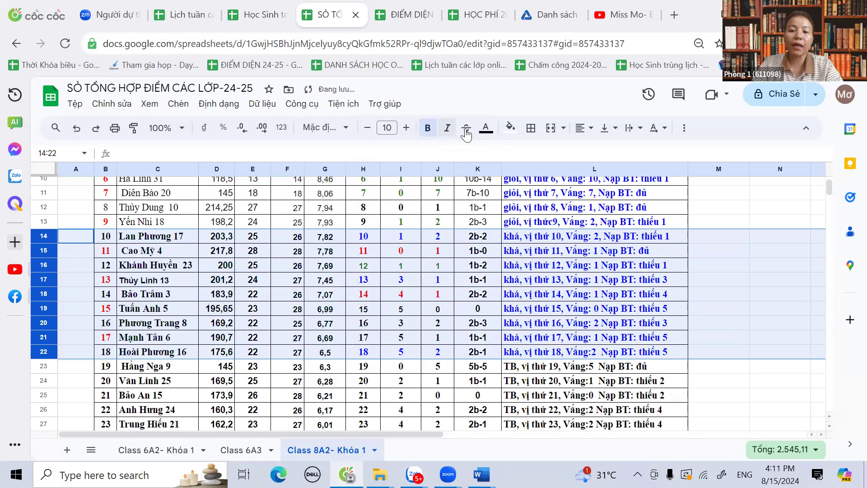
# - Set the text colour of the student rows 14 to 22 to blue
pyautogui.scroll(-5, 542, 255)
pyautogui.scroll(6, 479, 305)
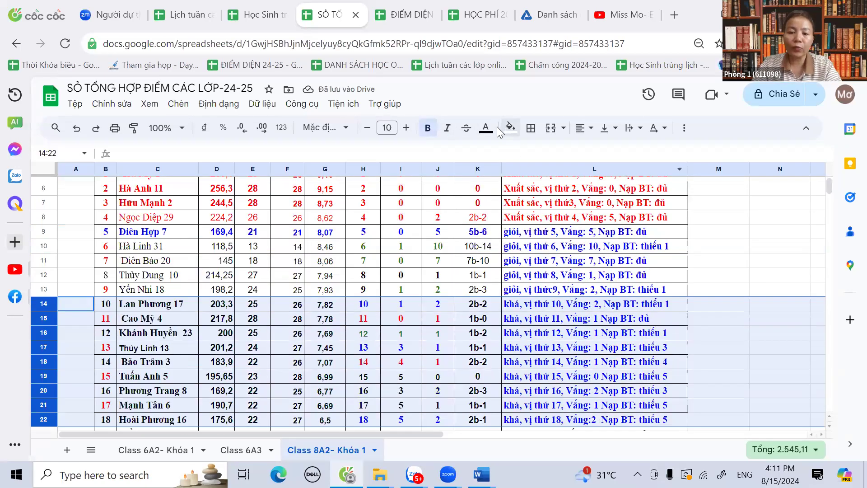
pyautogui.scroll(-3, 479, 305)
pyautogui.scroll(3, 479, 305)
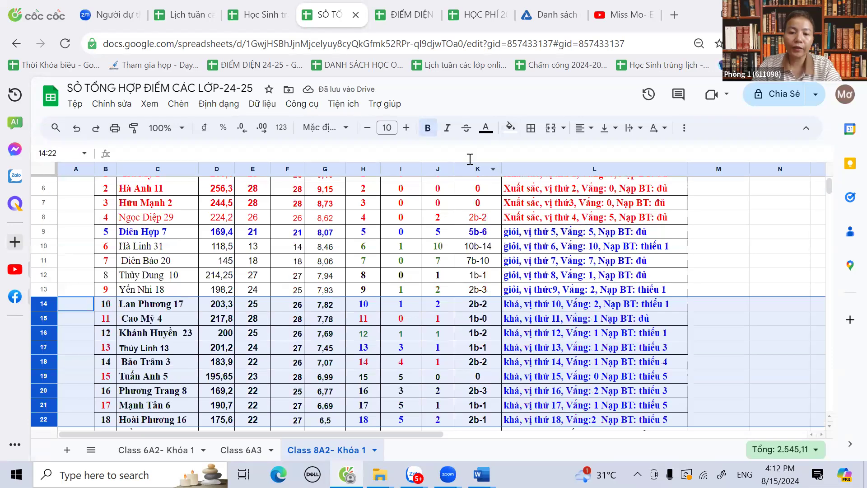
pyautogui.click(487, 129)
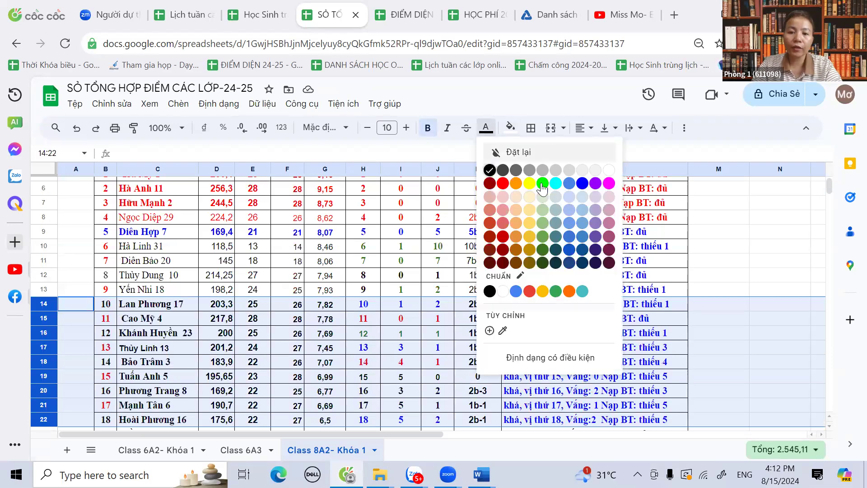
pyautogui.click(582, 189)
pyautogui.click(400, 347)
pyautogui.scroll(-2, 401, 348)
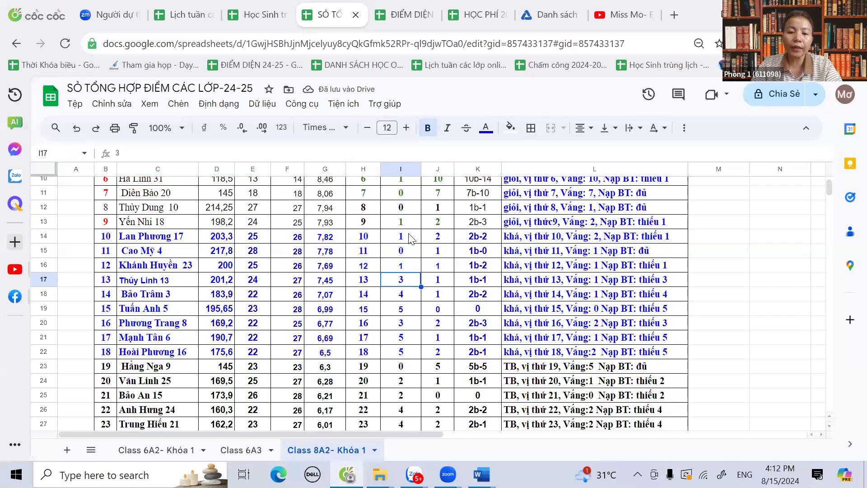
# - Review the missing-homework counts in I14:I22, focusing on rows 18 and 19 and row 18's absence details
pyautogui.moveTo(409, 238); pyautogui.dragTo(409, 353)
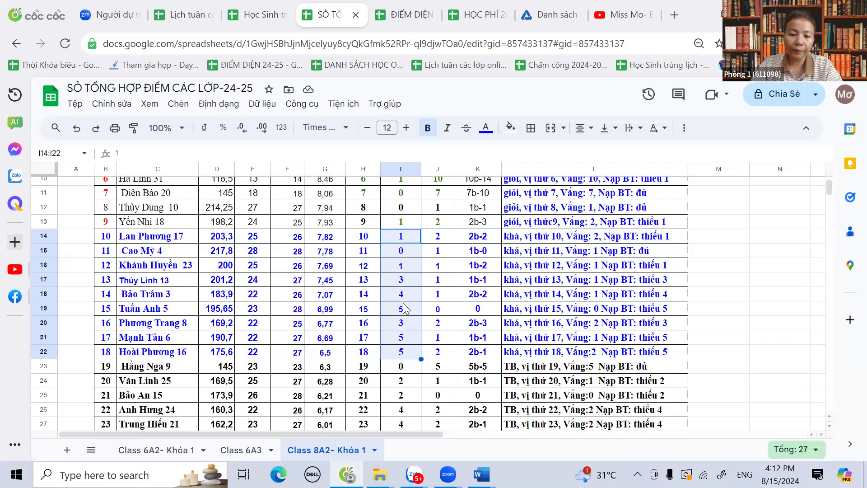
pyautogui.click(404, 301)
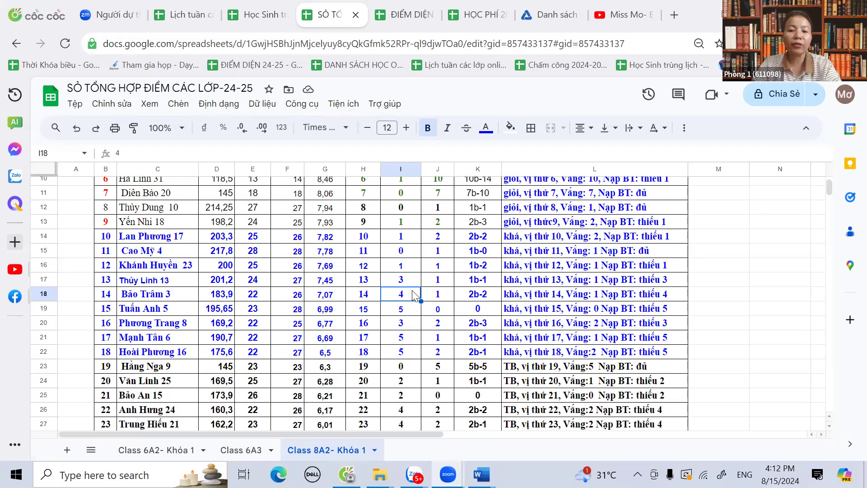
pyautogui.click(406, 121)
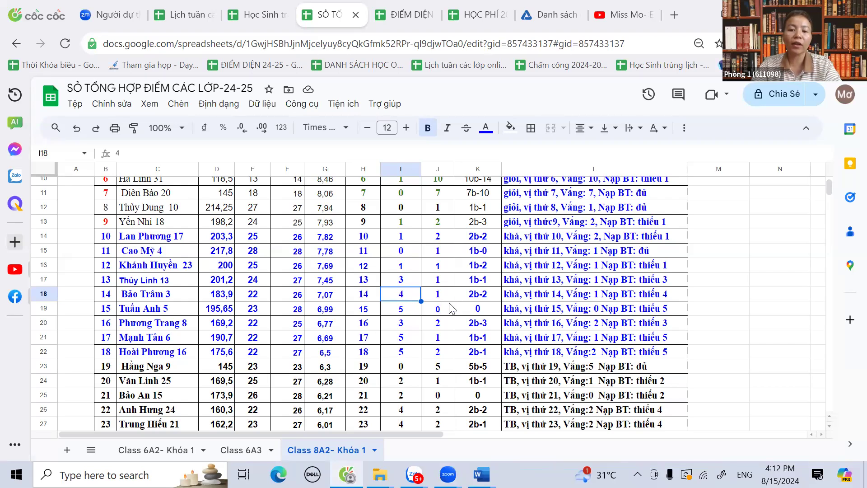
pyautogui.click(473, 302)
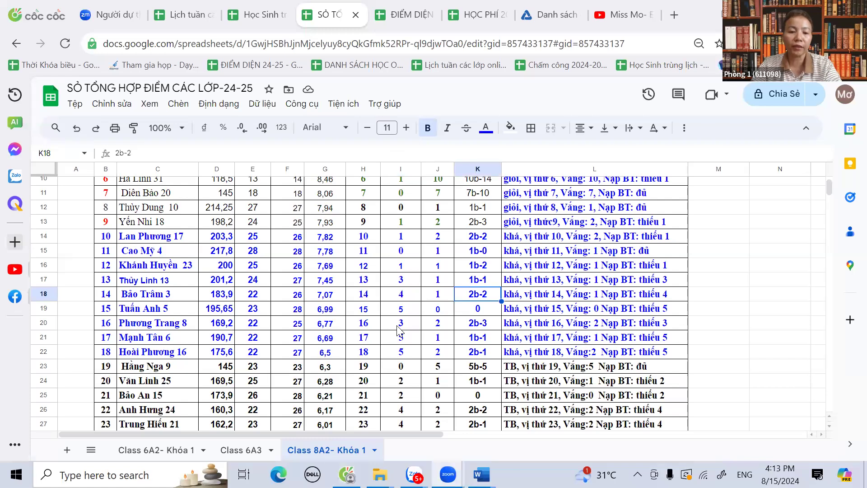
pyautogui.click(401, 296)
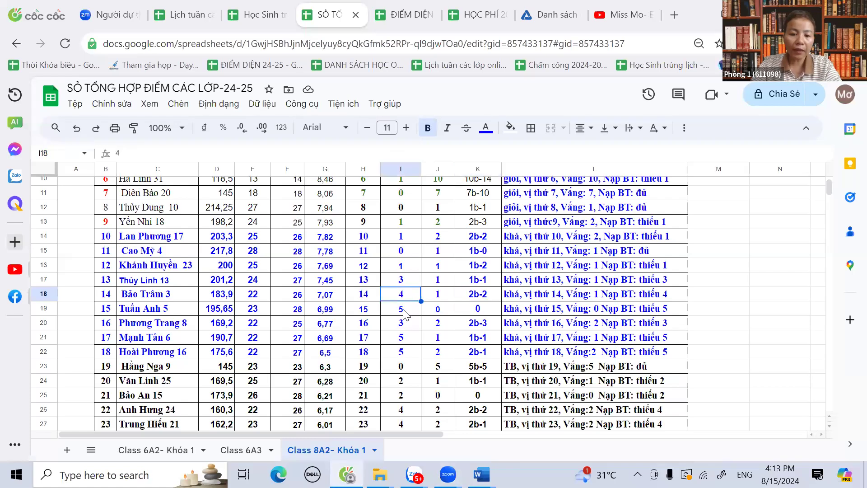
pyautogui.click(402, 310)
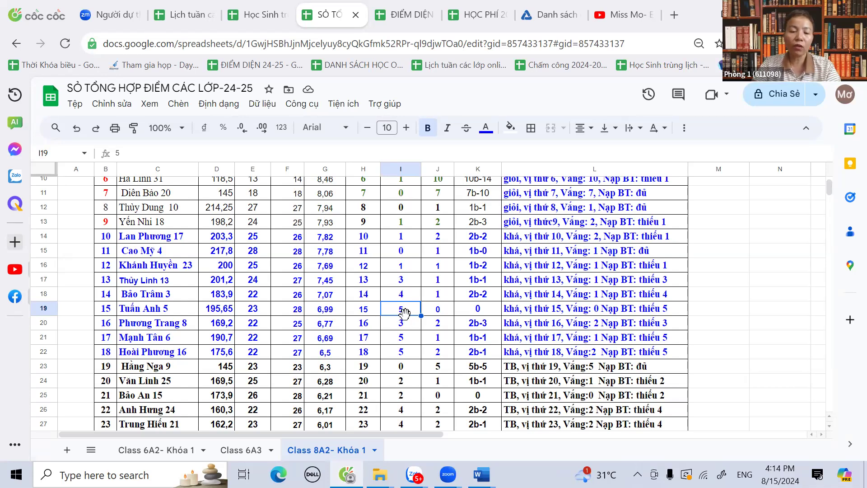
# - Look over the average scores in G10:G14, and return to row 19's missing-homework count
pyautogui.click(353, 195)
pyautogui.scroll(3, 351, 216)
pyautogui.scroll(-2, 352, 296)
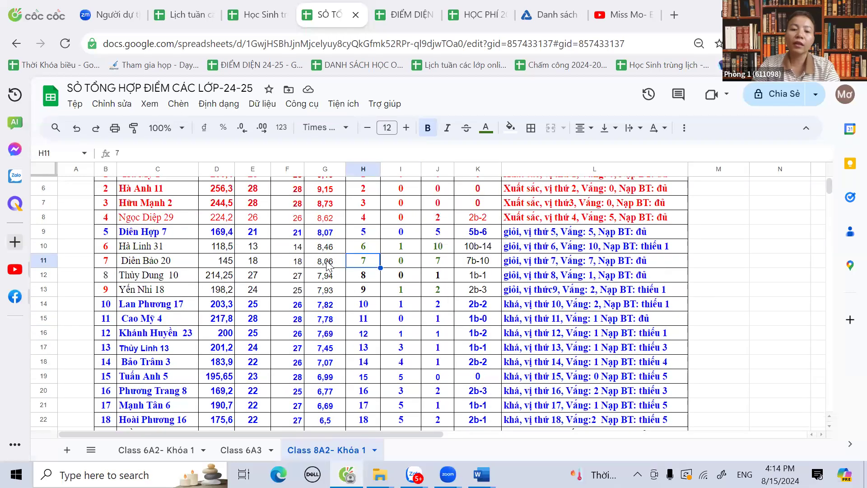
pyautogui.click(327, 249)
pyautogui.moveTo(327, 250); pyautogui.dragTo(326, 304)
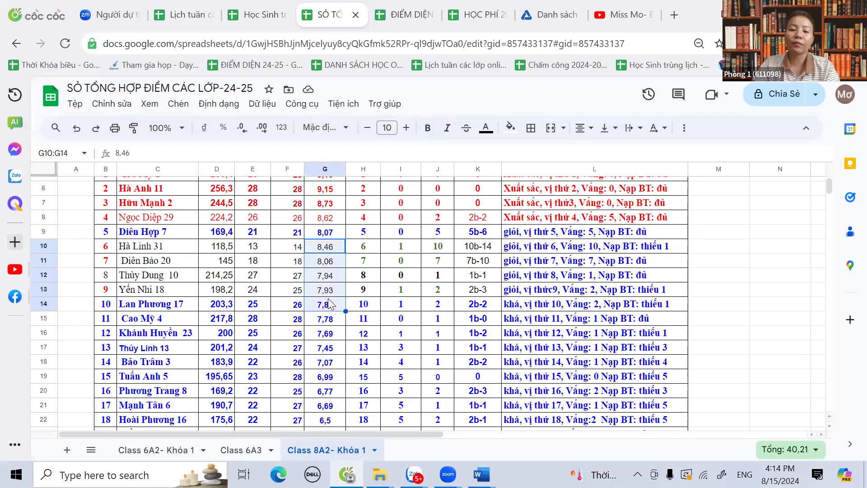
pyautogui.click(406, 383)
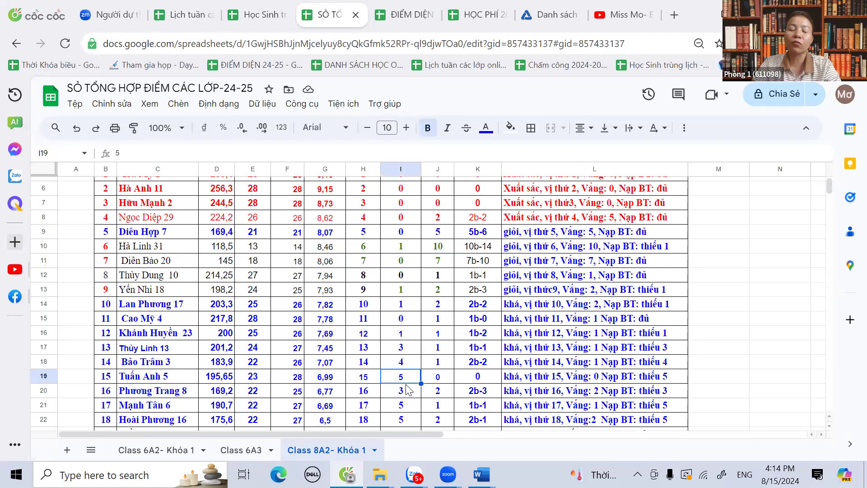
# - Compare the missing-homework counts of the students in rows 19 and 20
pyautogui.scroll(-2, 407, 390)
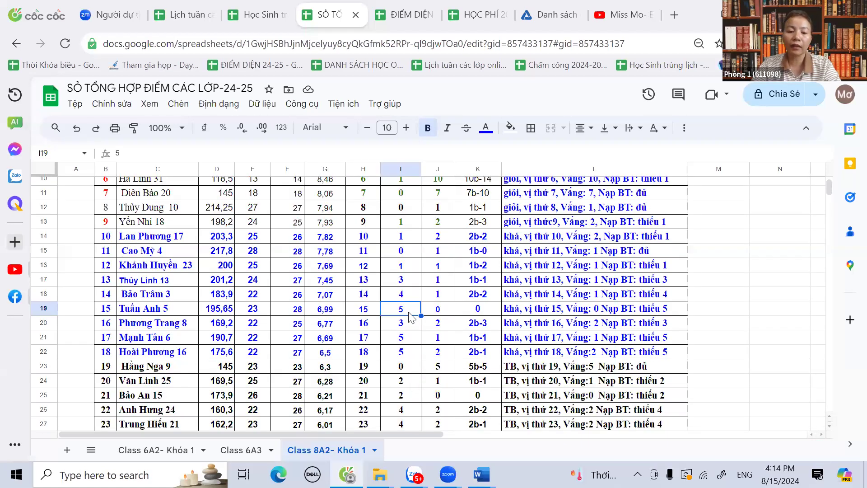
pyautogui.click(402, 326)
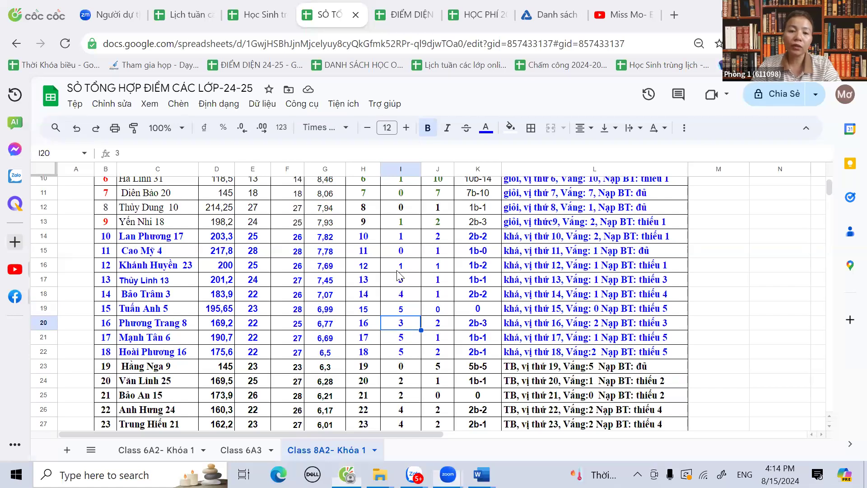
pyautogui.click(413, 315)
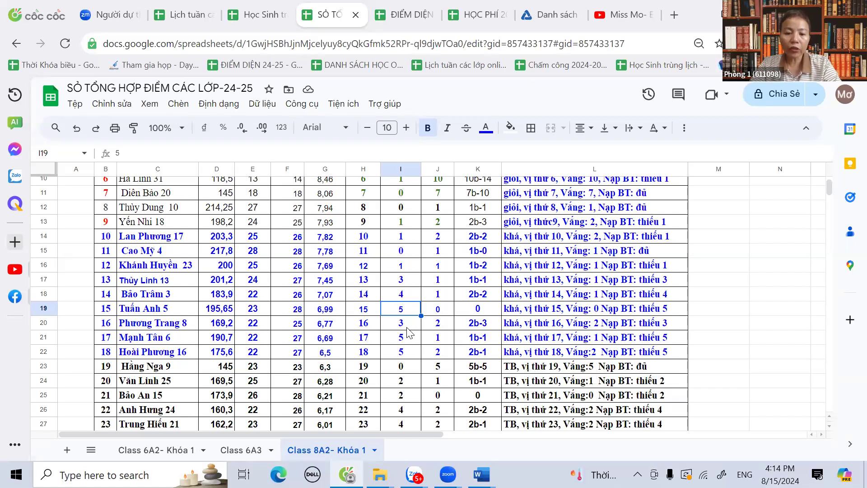
pyautogui.click(407, 329)
pyautogui.click(406, 312)
pyautogui.click(409, 328)
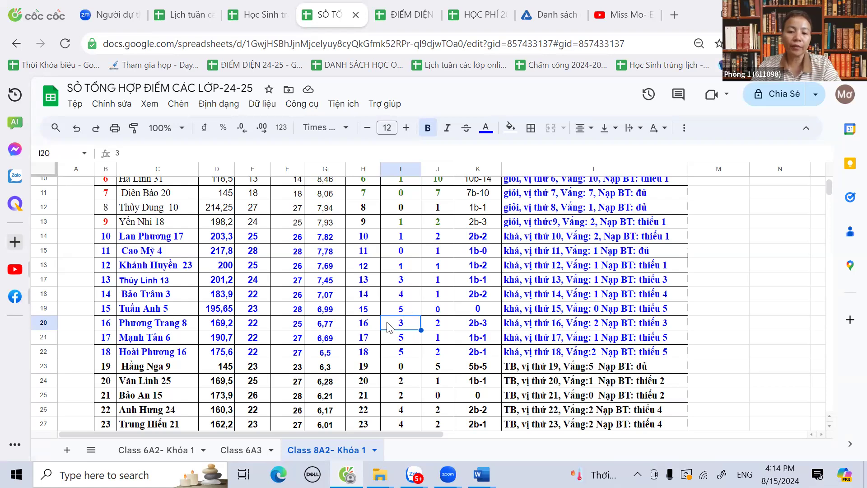
# - Check the missing-homework counts in rows 21 and 22, along with row 21's absences and row 22's average score
pyautogui.click(405, 339)
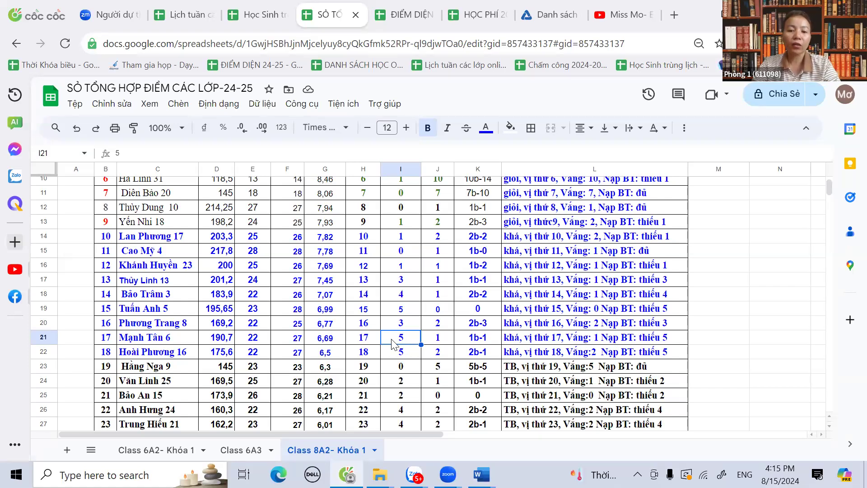
pyautogui.click(400, 357)
pyautogui.click(401, 342)
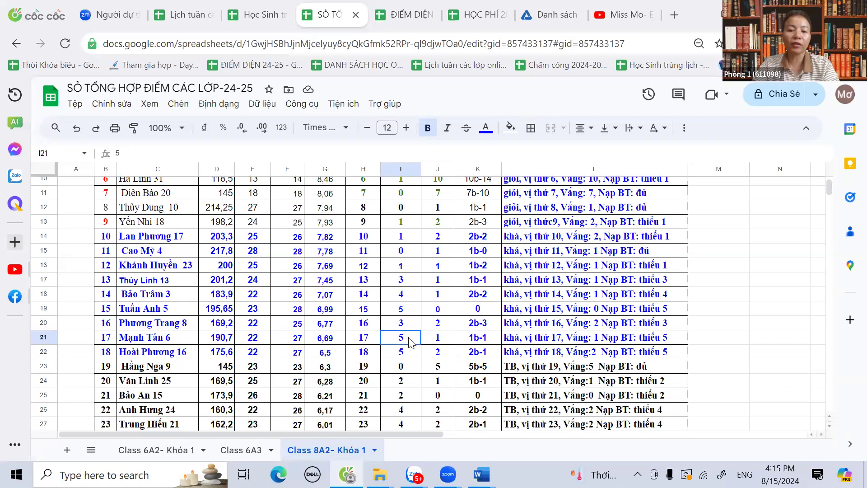
pyautogui.moveTo(410, 342); pyautogui.dragTo(439, 342)
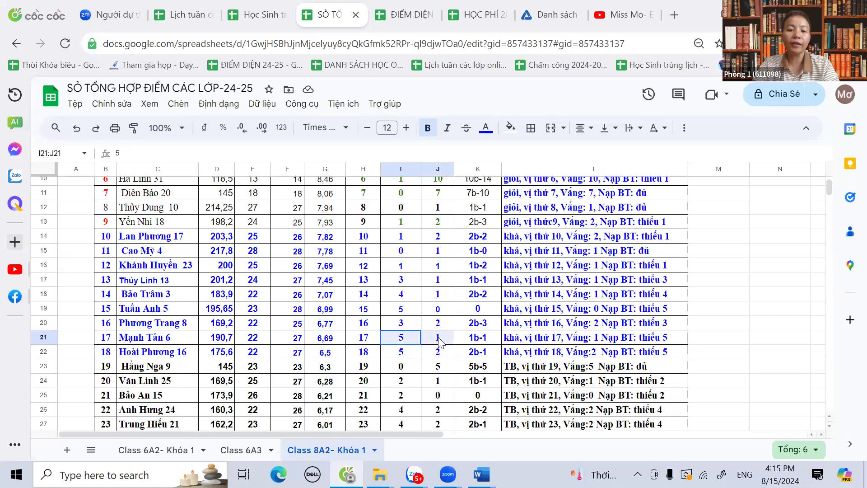
pyautogui.click(402, 342)
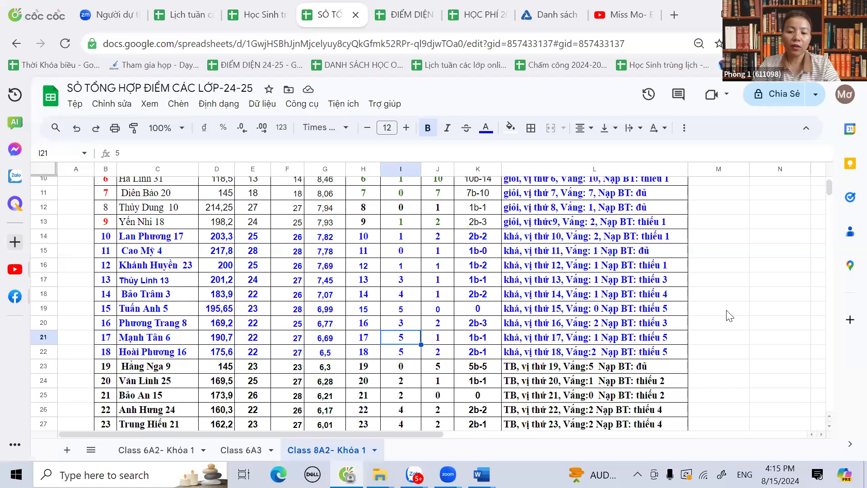
pyautogui.click(43, 354)
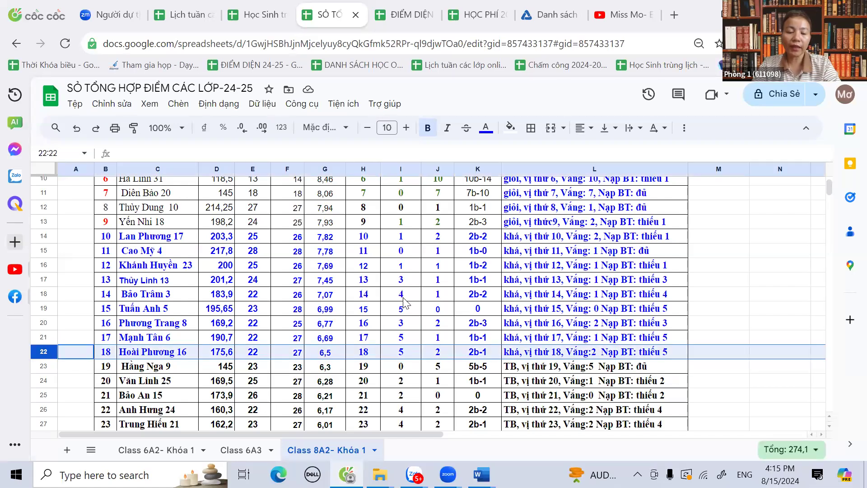
pyautogui.click(401, 354)
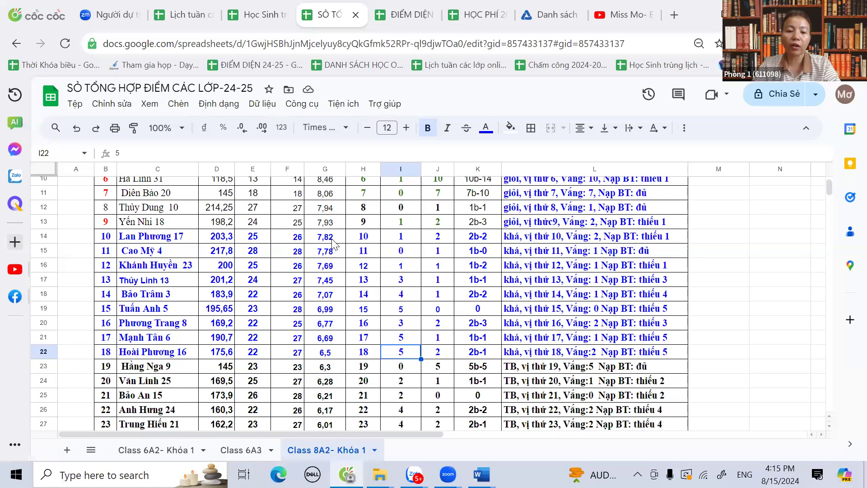
pyautogui.click(343, 352)
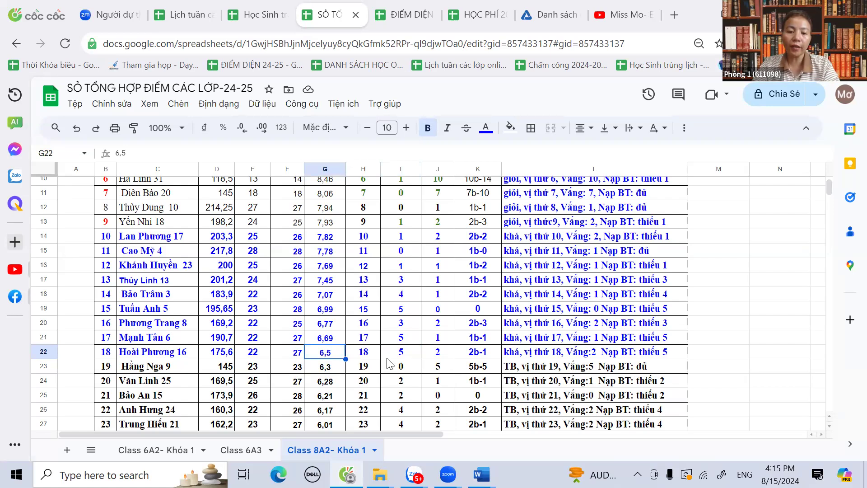
pyautogui.click(409, 353)
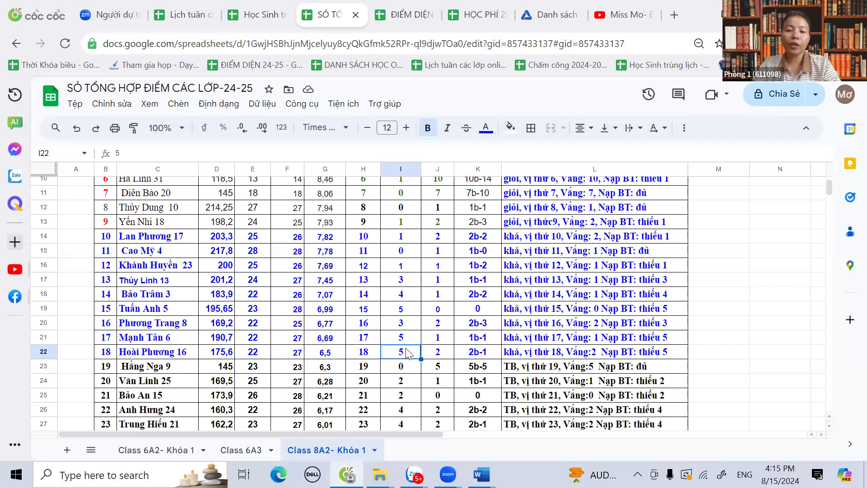
# - Review the homework, absence and remark entries in I19:L22, and compare the missing-homework counts in rows 19, 21 and 22
pyautogui.moveTo(402, 311); pyautogui.dragTo(555, 359)
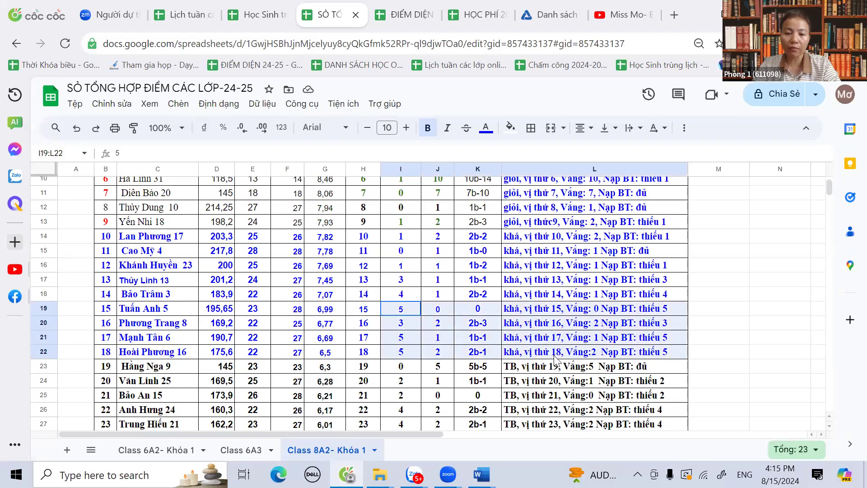
pyautogui.click(368, 338)
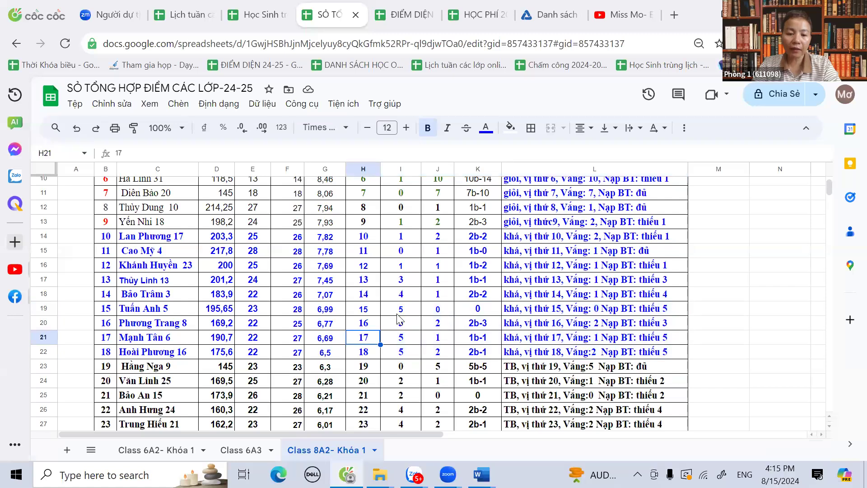
pyautogui.click(400, 311)
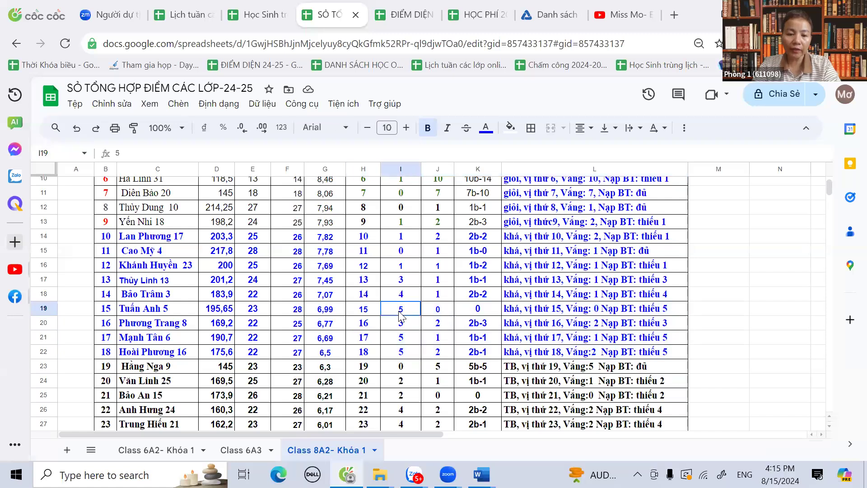
pyautogui.click(403, 342)
pyautogui.click(404, 355)
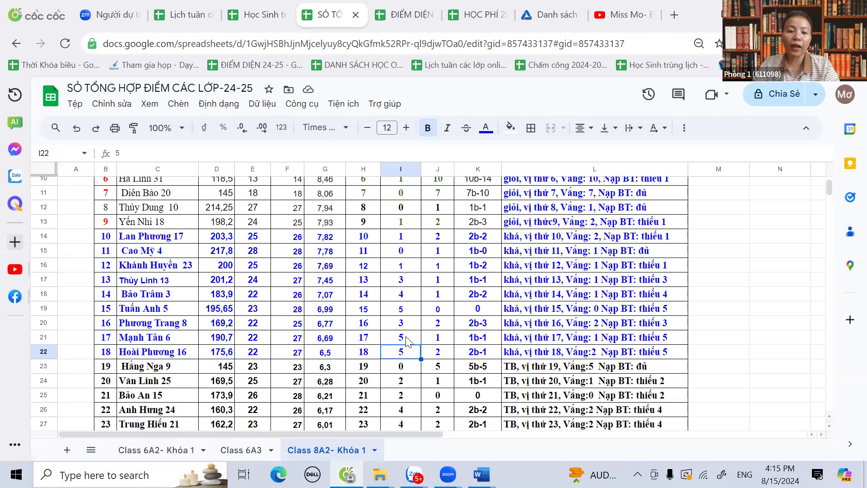
pyautogui.click(406, 339)
pyautogui.click(412, 315)
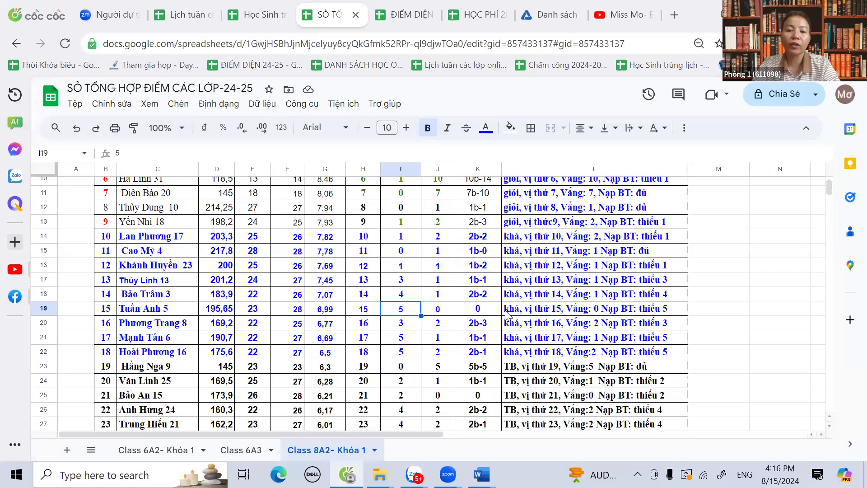
# - Set the text of B9:L11, the students ranked 5 to 7, to bold black
pyautogui.scroll(5, 507, 312)
pyautogui.click(447, 346)
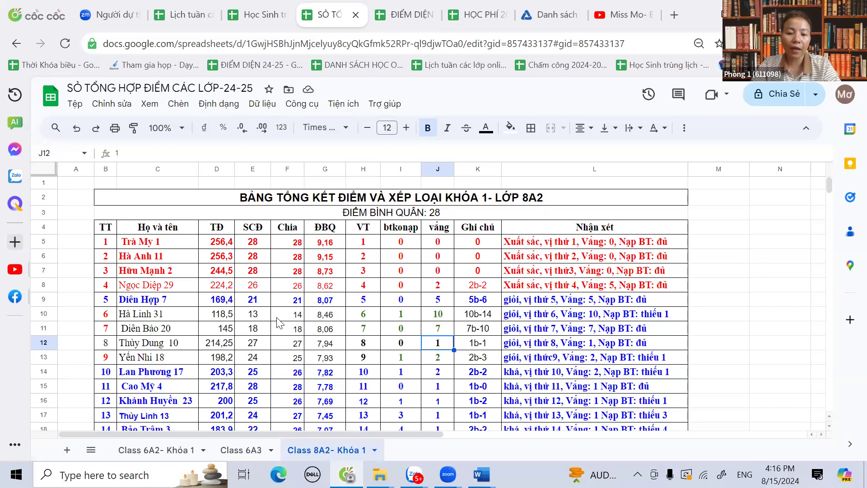
pyautogui.moveTo(104, 300); pyautogui.dragTo(253, 314)
pyautogui.moveTo(384, 326); pyautogui.dragTo(590, 330)
pyautogui.click(486, 128)
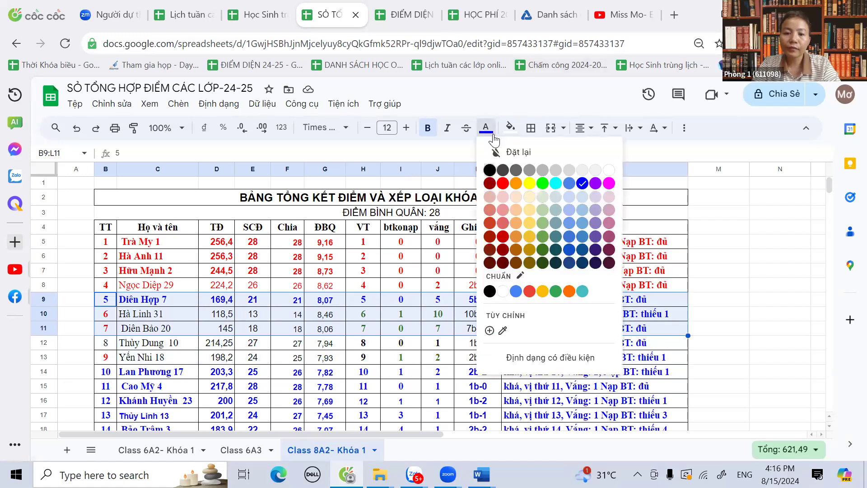
pyautogui.click(496, 151)
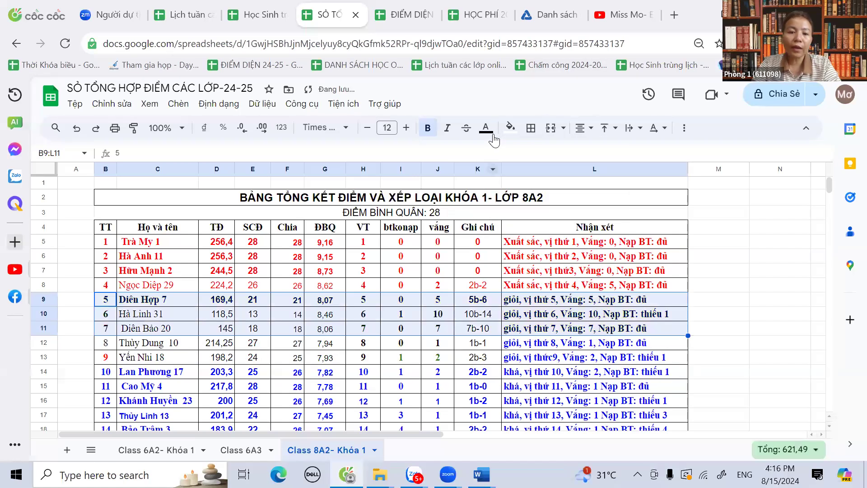
pyautogui.click(429, 130)
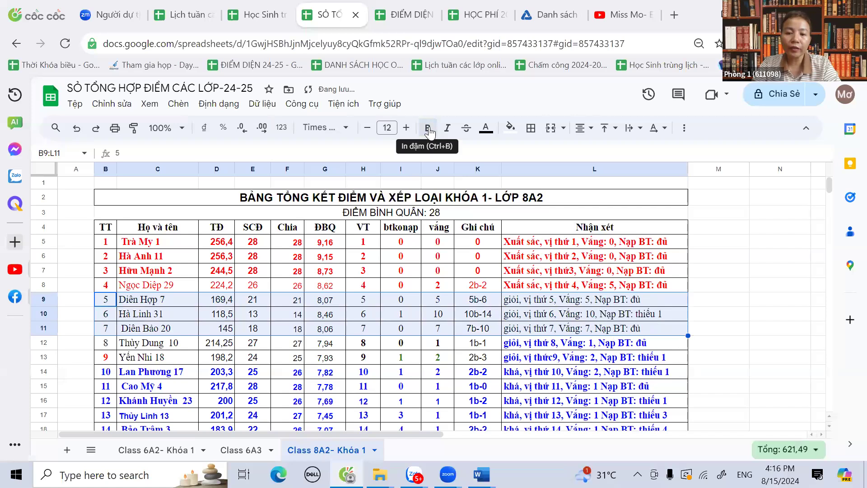
pyautogui.click(429, 131)
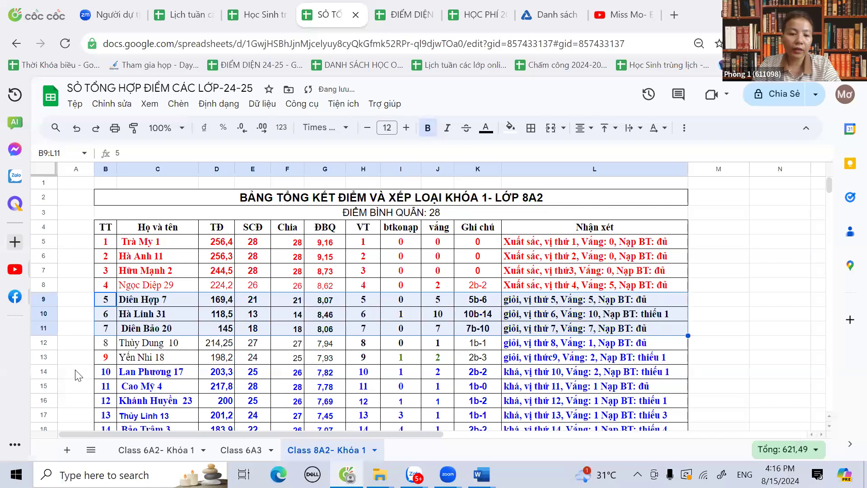
# - Format rows 12 and 13, the students ranked 8 and 9, in bold dark grey text
pyautogui.moveTo(52, 346); pyautogui.dragTo(52, 357)
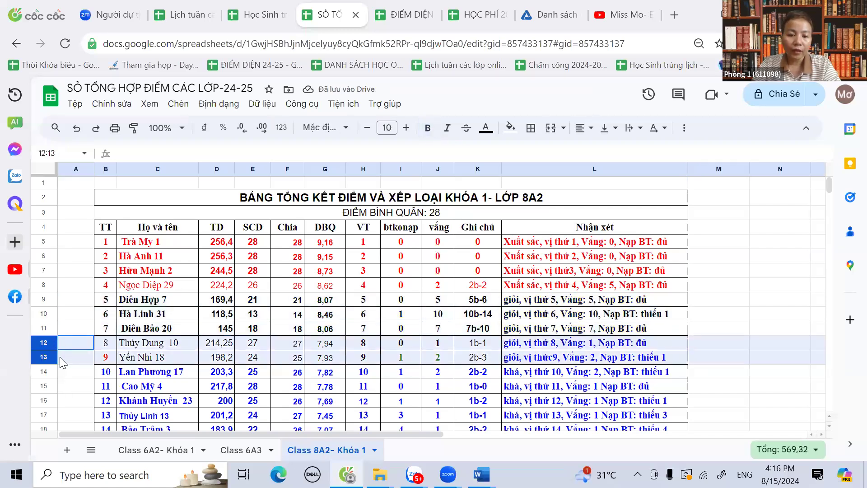
pyautogui.click(428, 129)
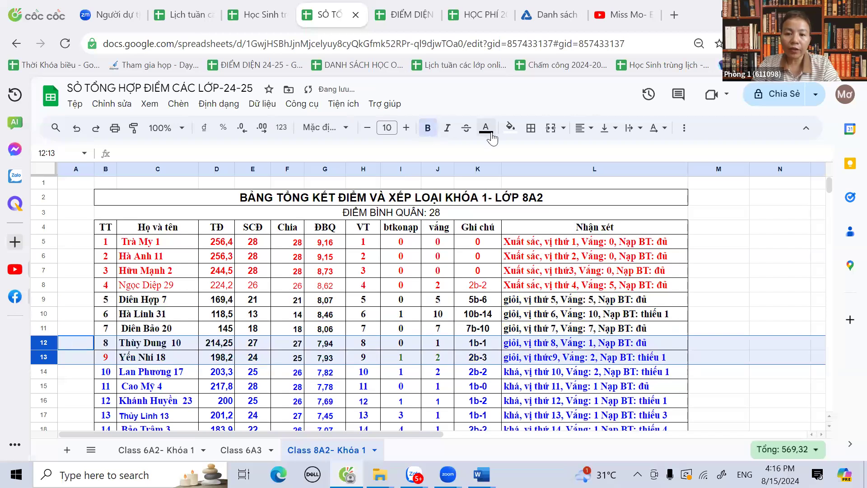
pyautogui.click(488, 129)
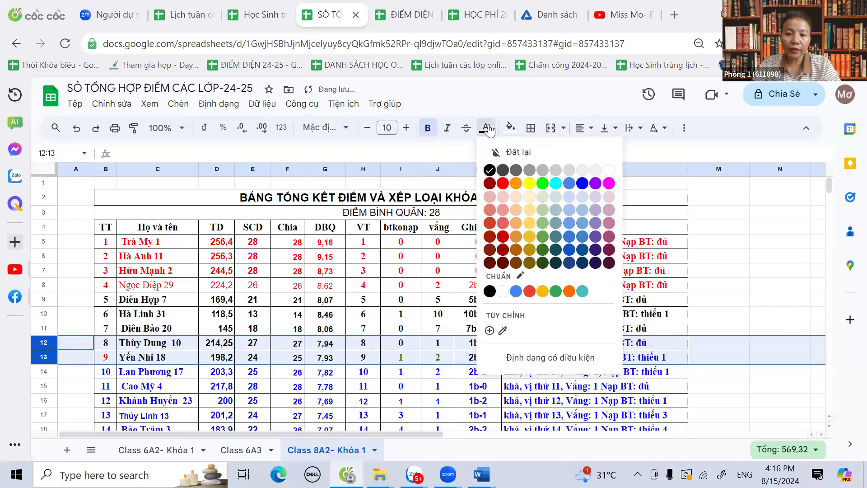
pyautogui.click(496, 170)
# - Review the missing-homework counts in I9:I13, focusing on rows 10 and 13
pyautogui.click(403, 329)
pyautogui.moveTo(400, 300); pyautogui.dragTo(403, 358)
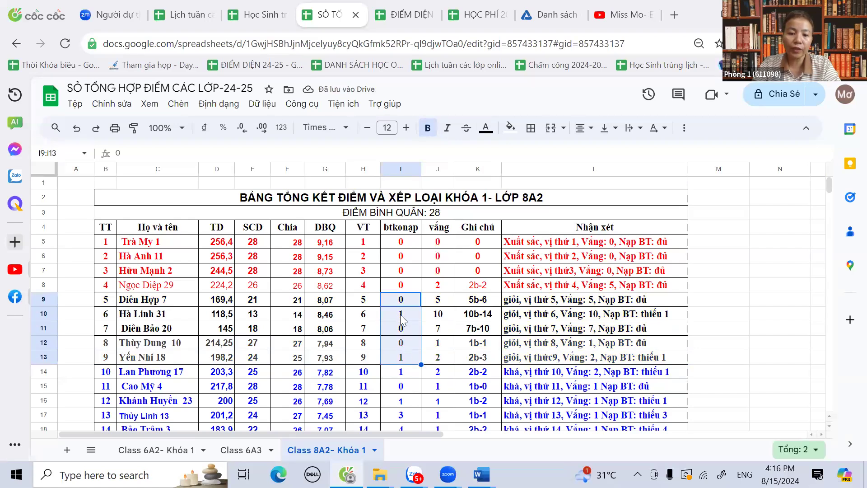
pyautogui.click(403, 358)
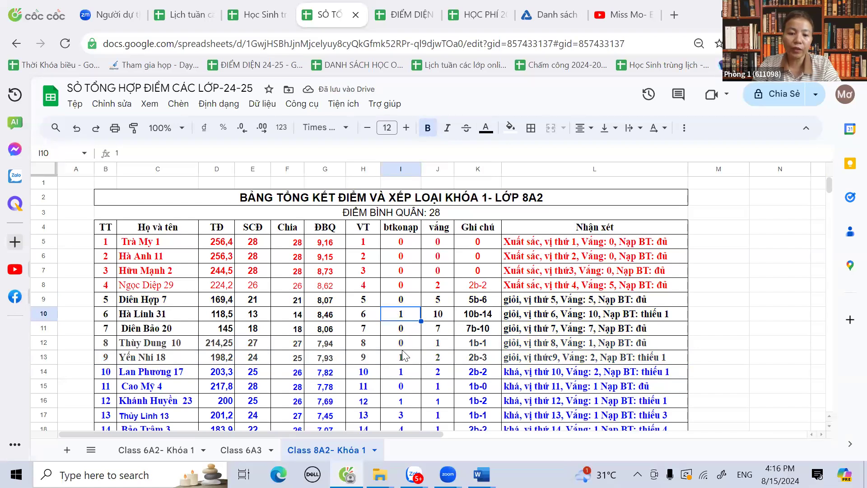
pyautogui.click(403, 317)
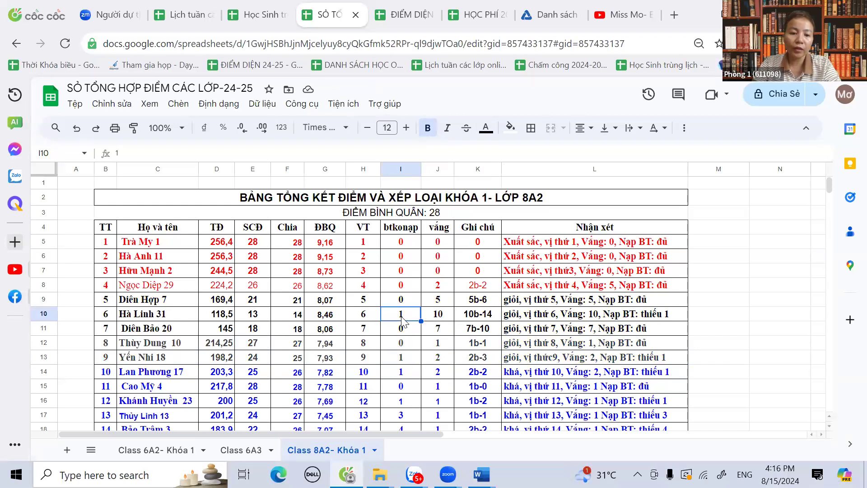
pyautogui.click(403, 359)
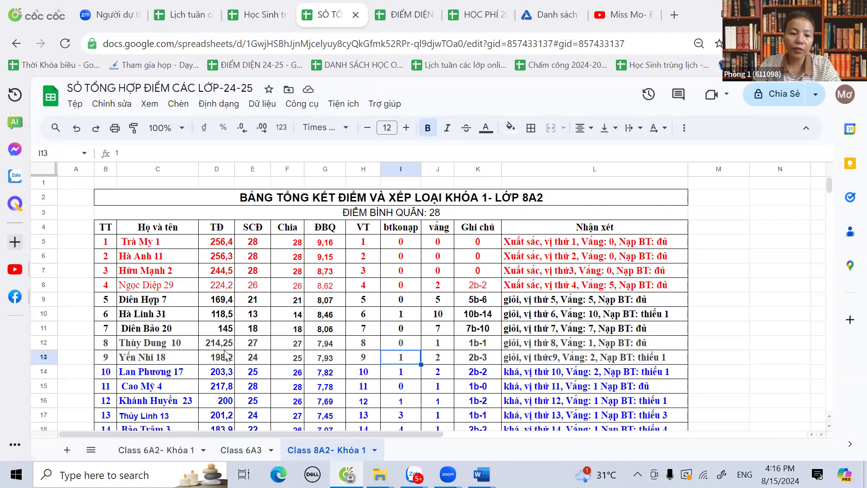
# - Review the student entries in rows 12 and 13, and compare them with the top group in rows 5 to 7
pyautogui.click(131, 362)
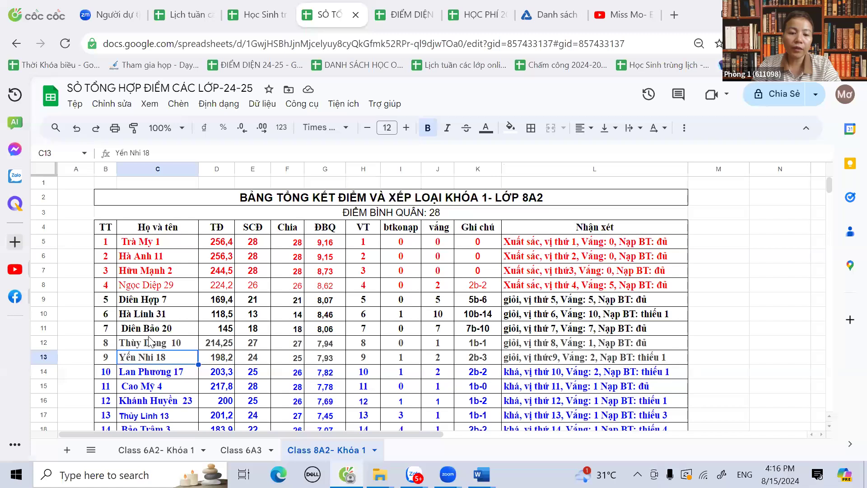
pyautogui.click(145, 340)
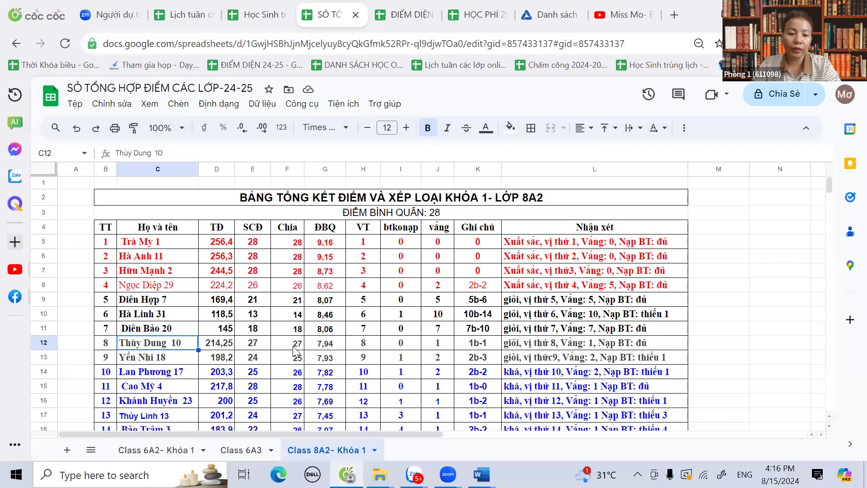
pyautogui.moveTo(45, 345); pyautogui.dragTo(45, 357)
pyautogui.moveTo(74, 244); pyautogui.dragTo(72, 273)
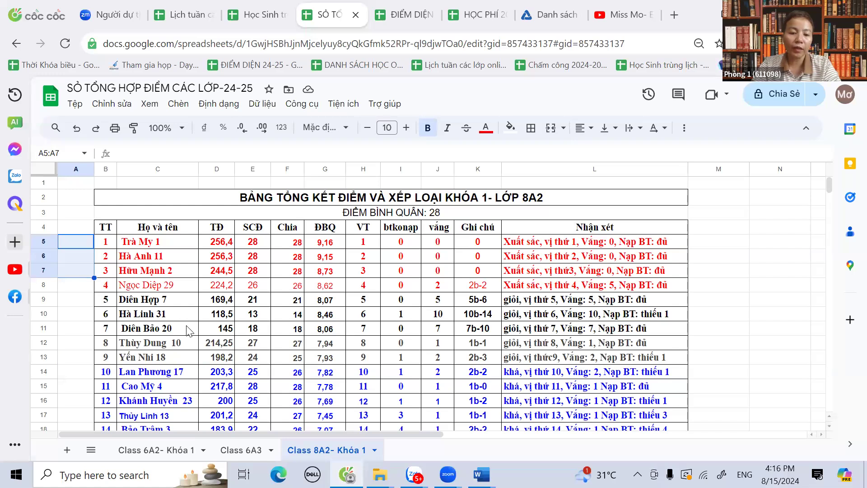
# - Check the absence entries in J10:K10 and enter the note "Cam kết" in M10 for that student
pyautogui.click(151, 326)
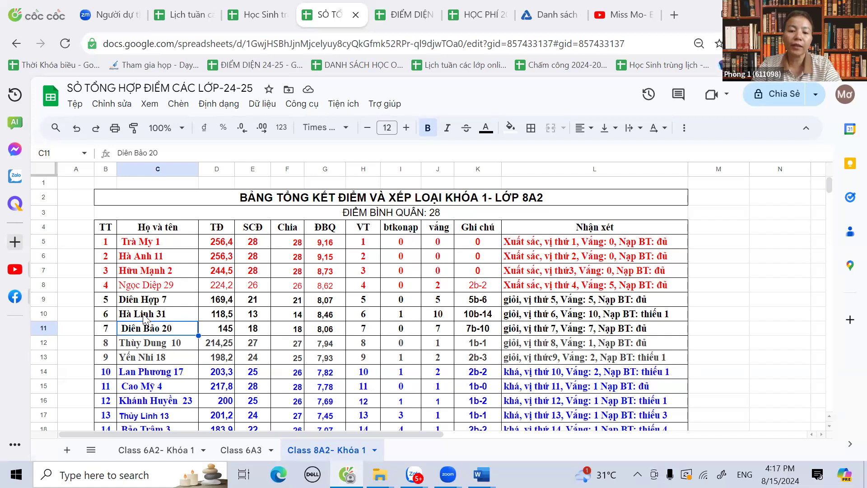
pyautogui.click(444, 316)
pyautogui.moveTo(490, 316); pyautogui.dragTo(445, 318)
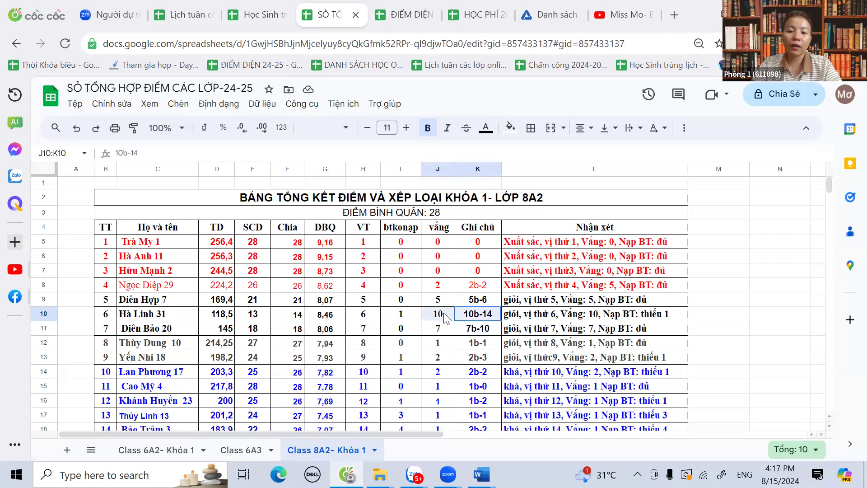
pyautogui.click(728, 317)
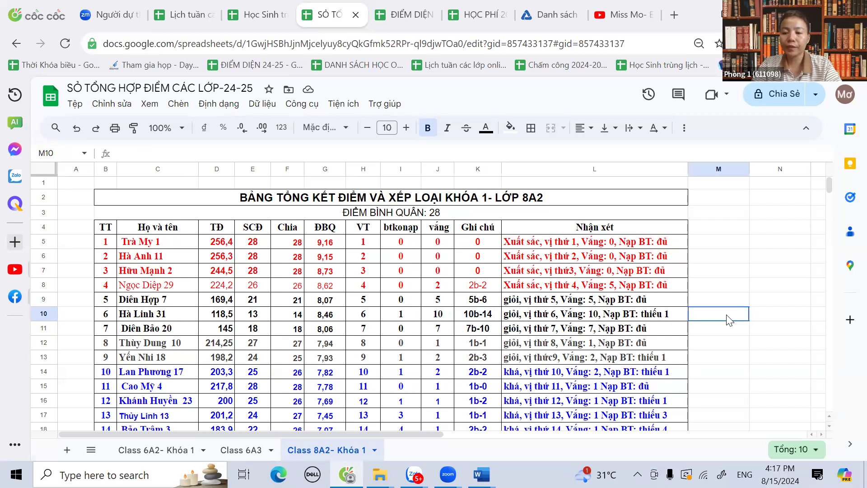
pyautogui.write('Cam keết')
pyautogui.click(477, 322)
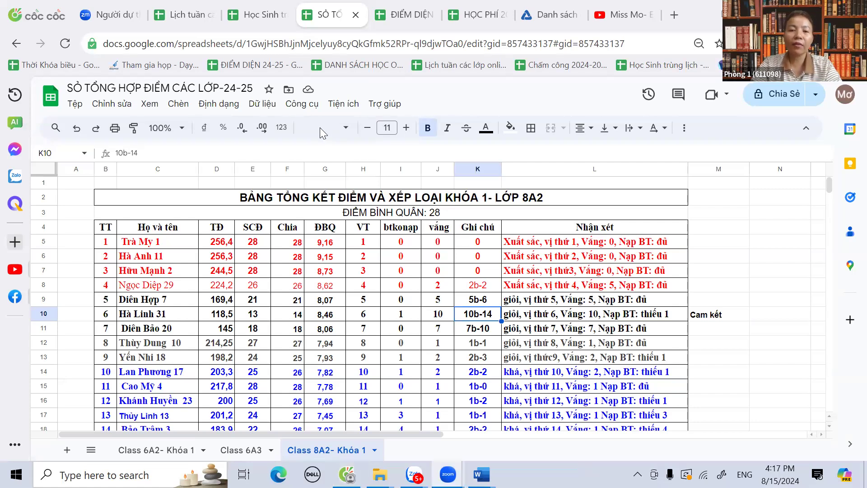
pyautogui.click(708, 317)
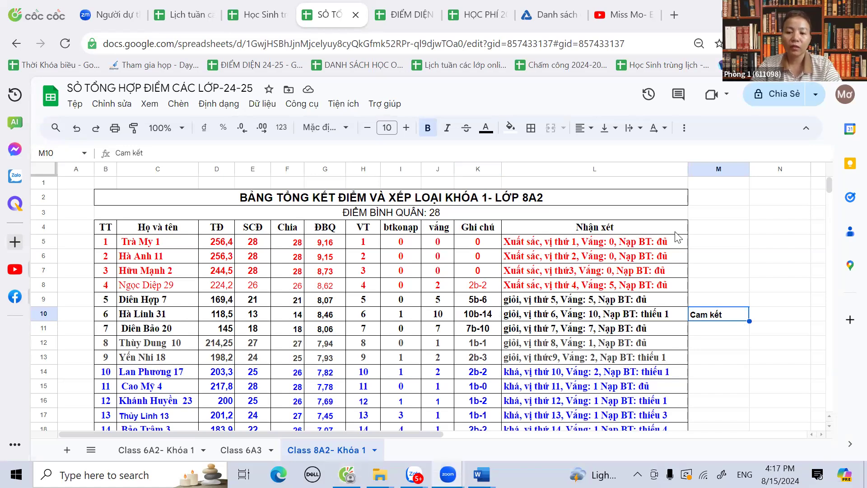
pyautogui.click(484, 316)
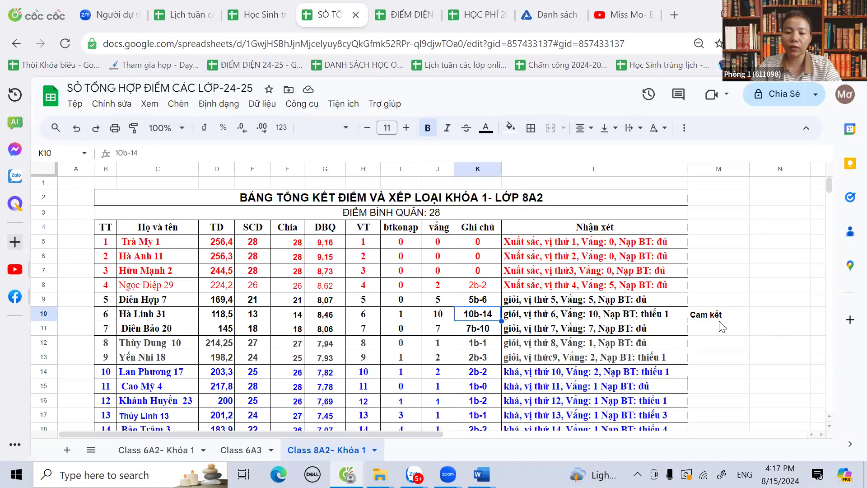
pyautogui.click(720, 319)
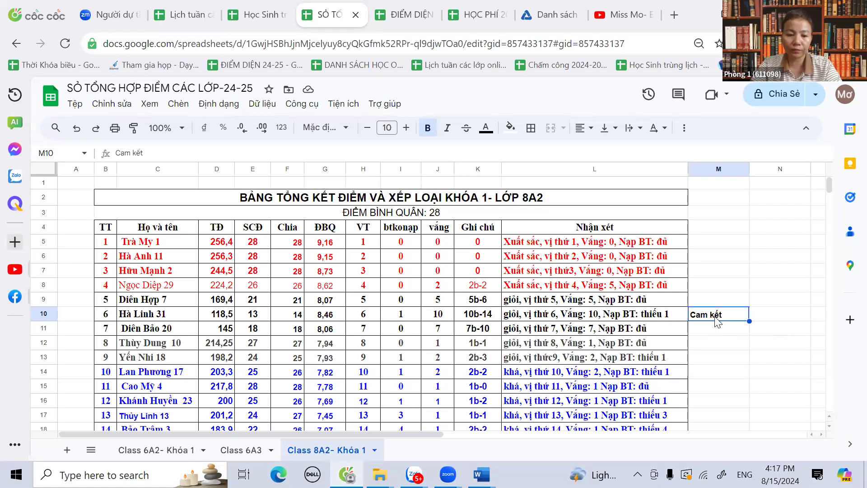
# - Check the absence notes in K11 and K9, along with row 9's missing-homework count and student entry
pyautogui.click(481, 333)
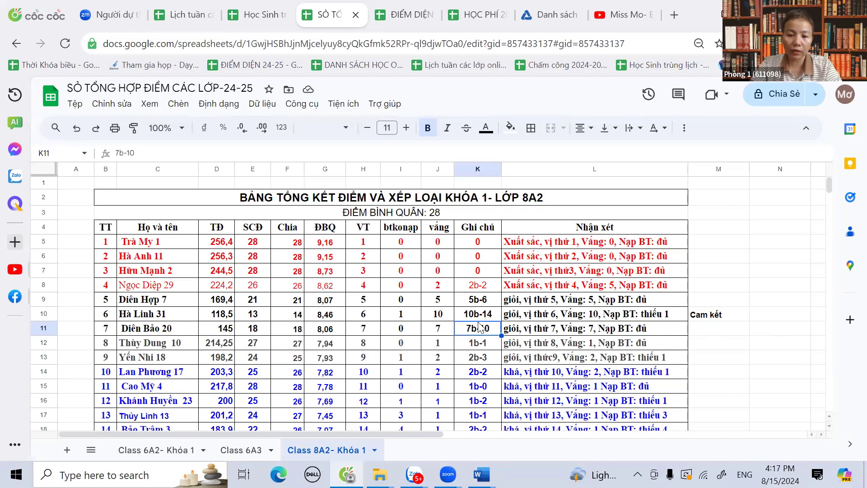
pyautogui.click(479, 303)
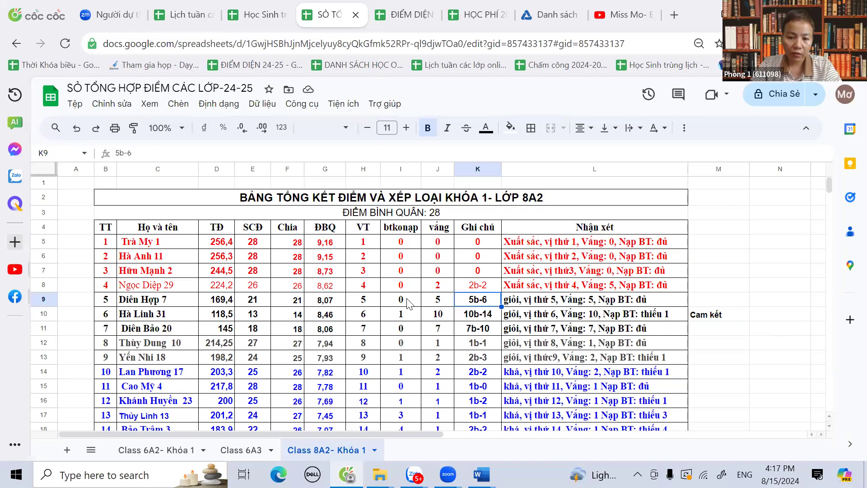
pyautogui.click(408, 301)
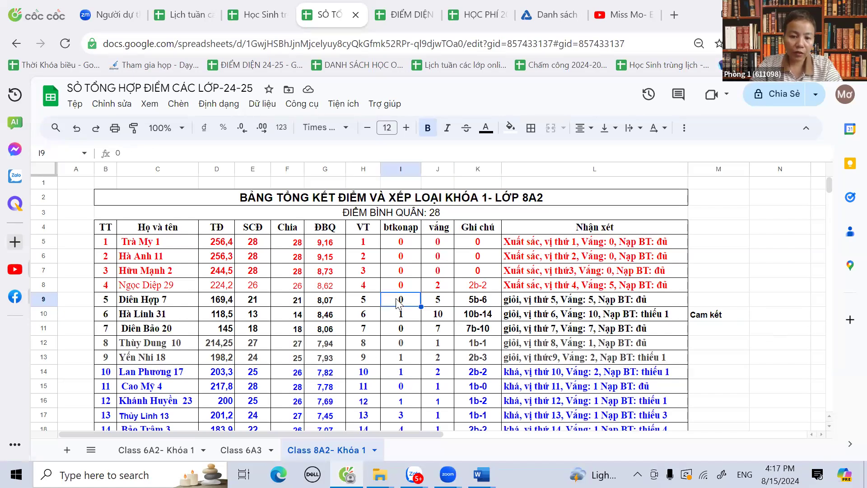
pyautogui.click(142, 302)
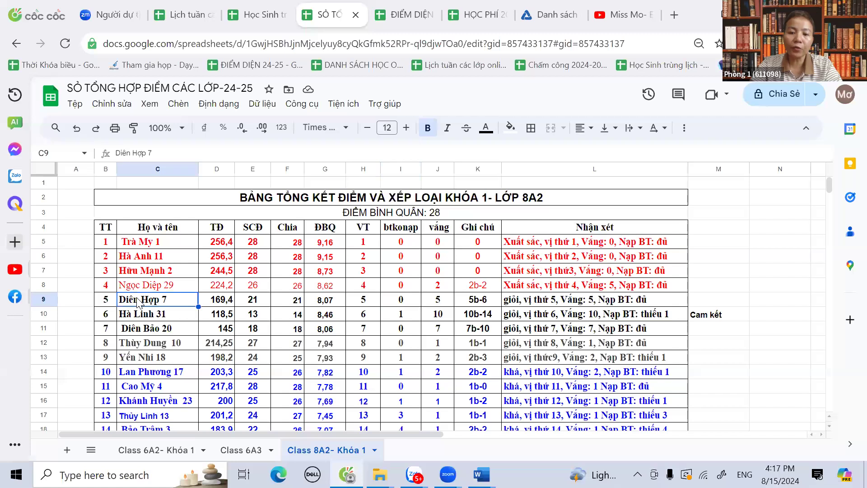
pyautogui.click(45, 300)
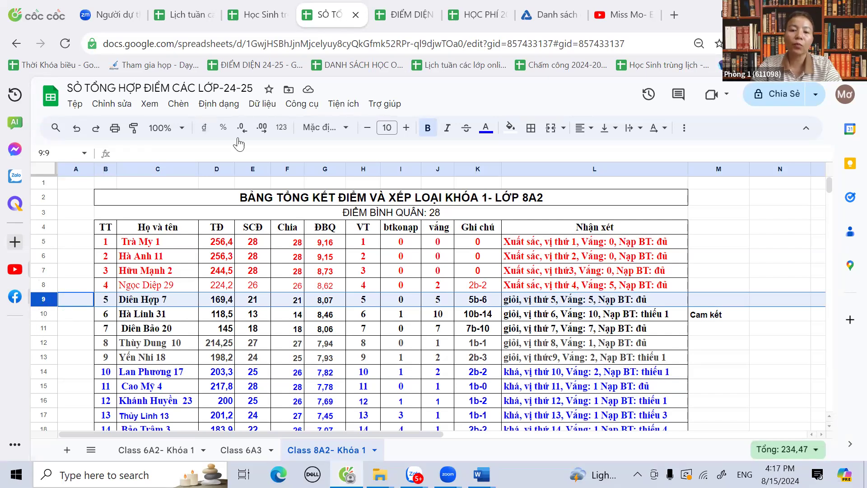
# - Review the top group in rows 5 to 8 and its missing-homework counts in I5:I8
pyautogui.click(350, 288)
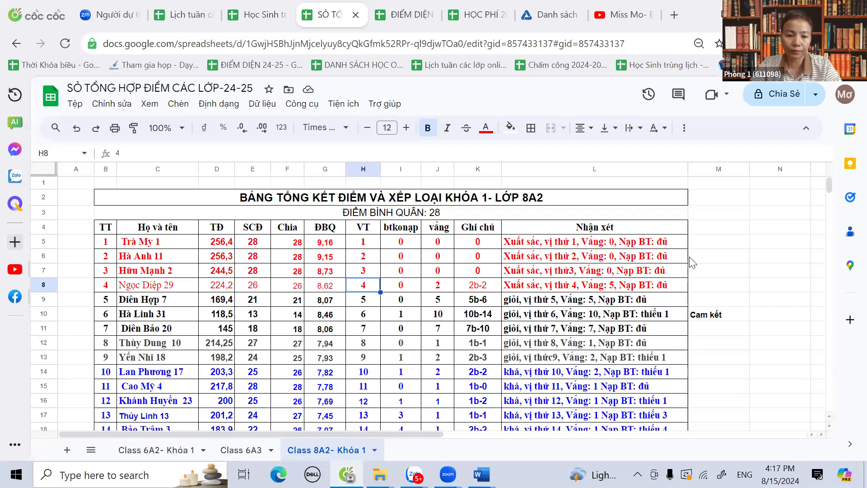
pyautogui.click(105, 256)
pyautogui.moveTo(45, 243); pyautogui.dragTo(50, 282)
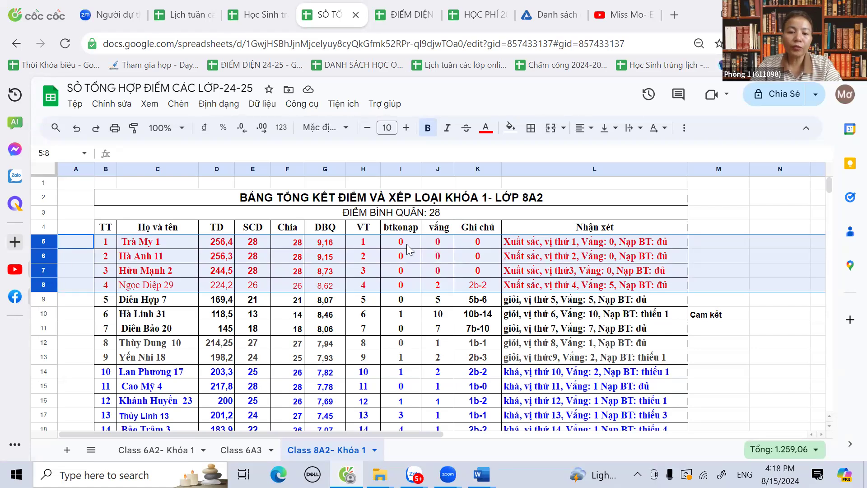
pyautogui.moveTo(405, 244); pyautogui.dragTo(406, 285)
pyautogui.moveTo(406, 246); pyautogui.dragTo(409, 287)
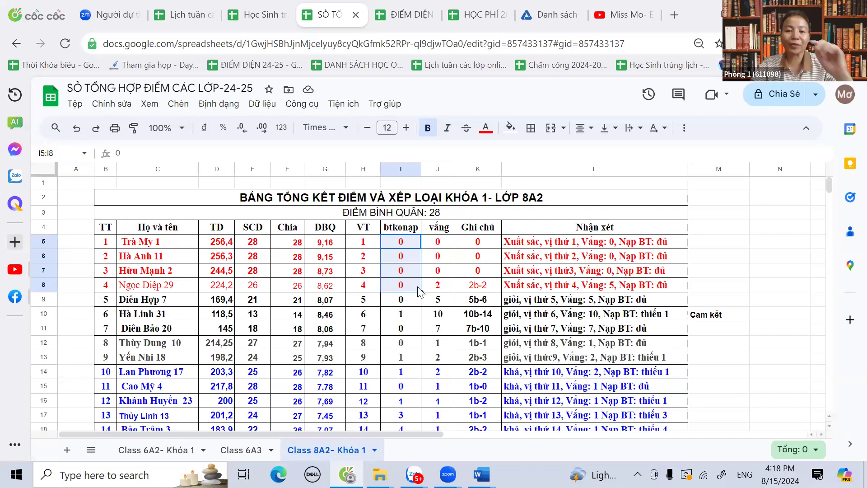
# - Check row 8's missing-homework count against its absence note in K8 and the rest of the row
pyautogui.click(418, 291)
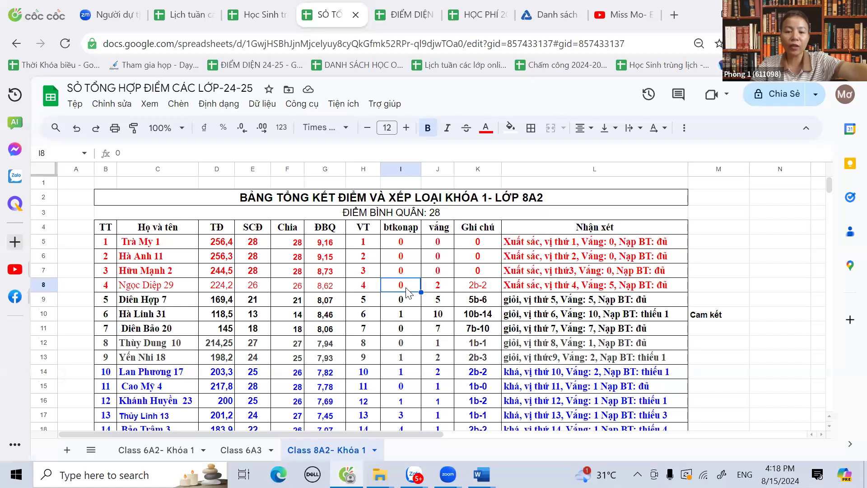
pyautogui.click(493, 289)
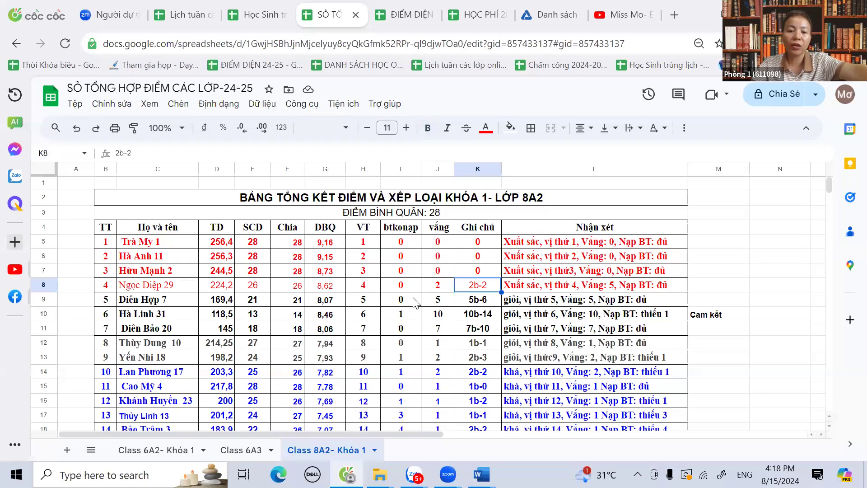
pyautogui.click(404, 288)
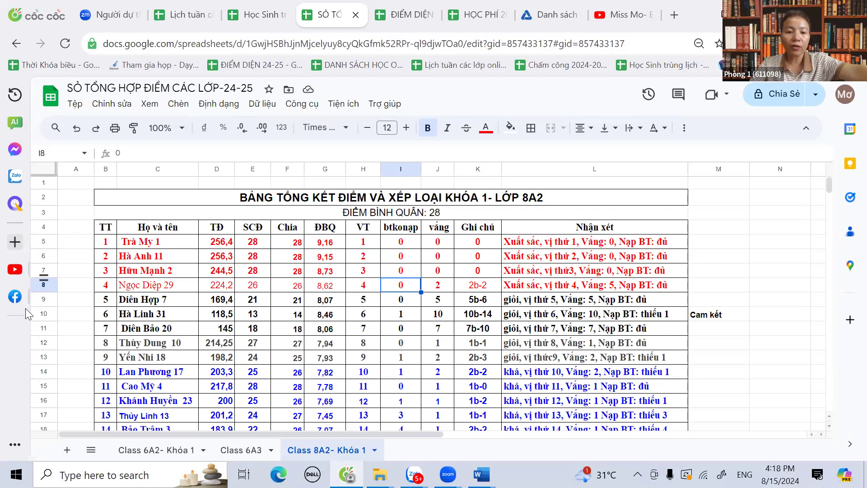
pyautogui.click(49, 284)
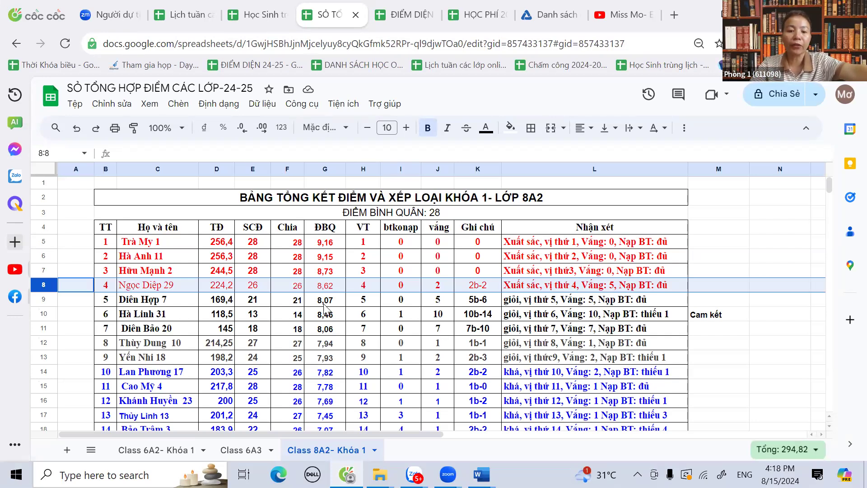
pyautogui.click(400, 288)
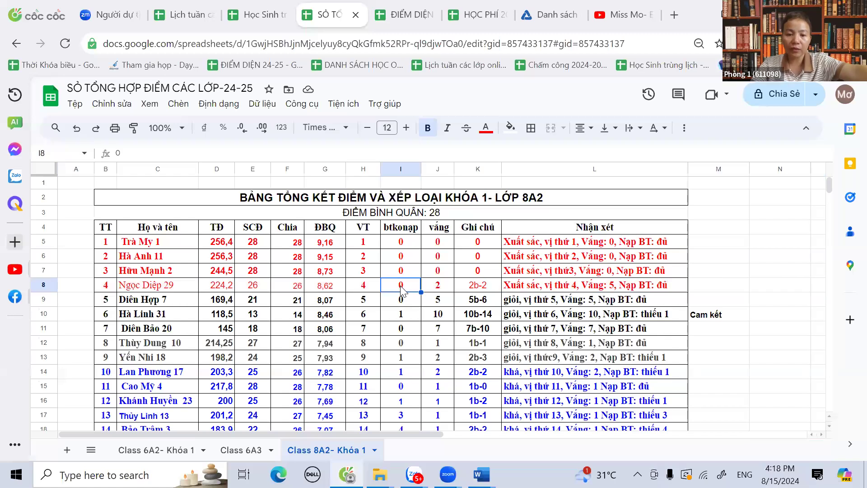
# - Review the four top-ranked students in C5:C8 one by one, then highlight their complete rows 5 to 8
pyautogui.click(154, 248)
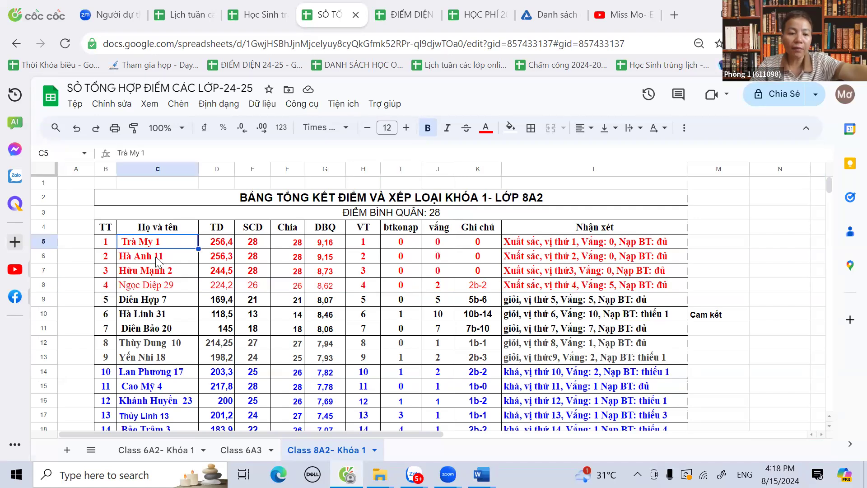
pyautogui.press('Down')
pyautogui.click(158, 273)
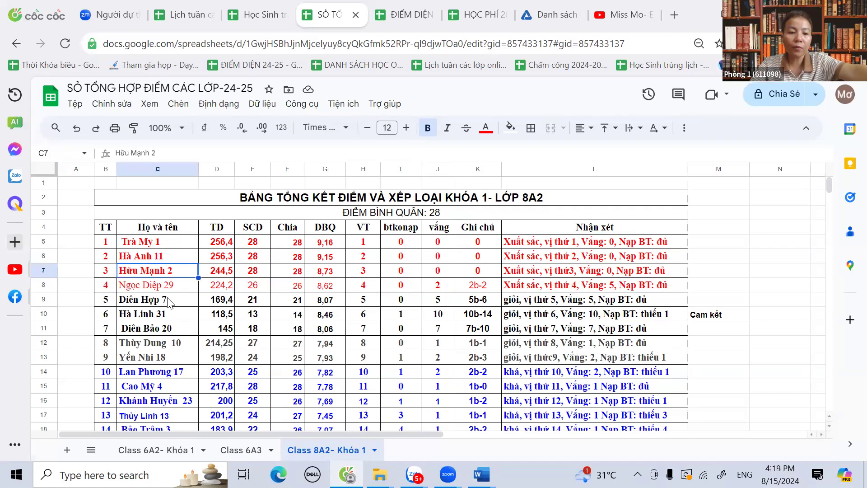
pyautogui.click(171, 289)
pyautogui.moveTo(124, 242); pyautogui.dragTo(628, 285)
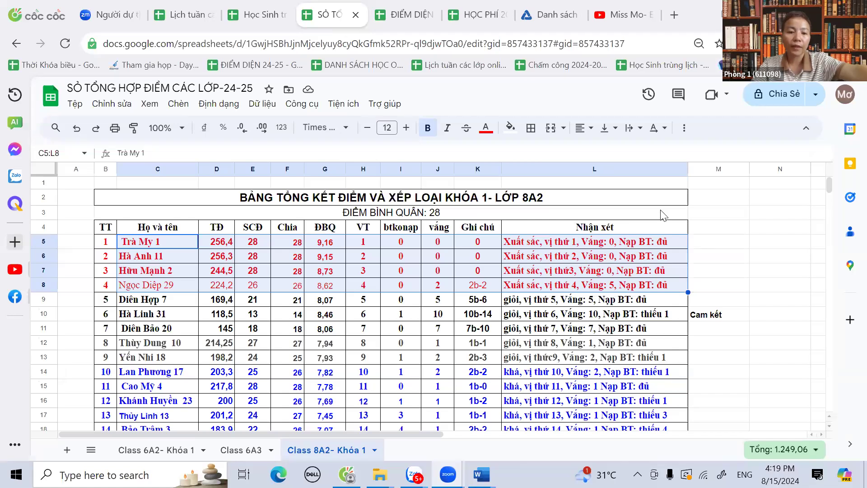
pyautogui.moveTo(48, 241); pyautogui.dragTo(47, 284)
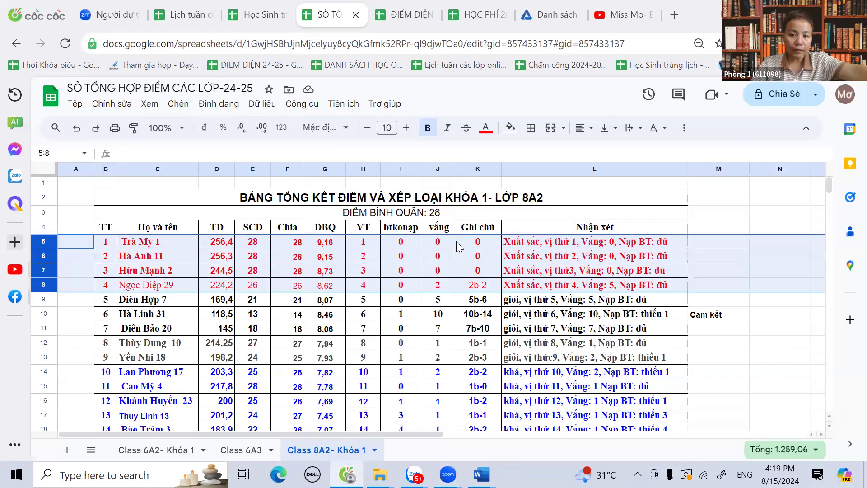
# - Look through the lower-ranked students further down the class list and return to the rank in H7
pyautogui.scroll(-5, 577, 299)
pyautogui.scroll(-3, 577, 299)
pyautogui.scroll(8, 577, 299)
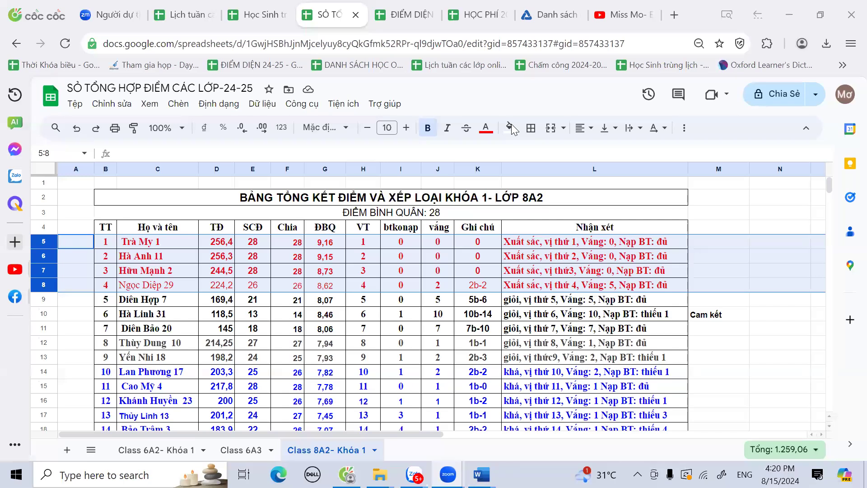
pyautogui.click(376, 270)
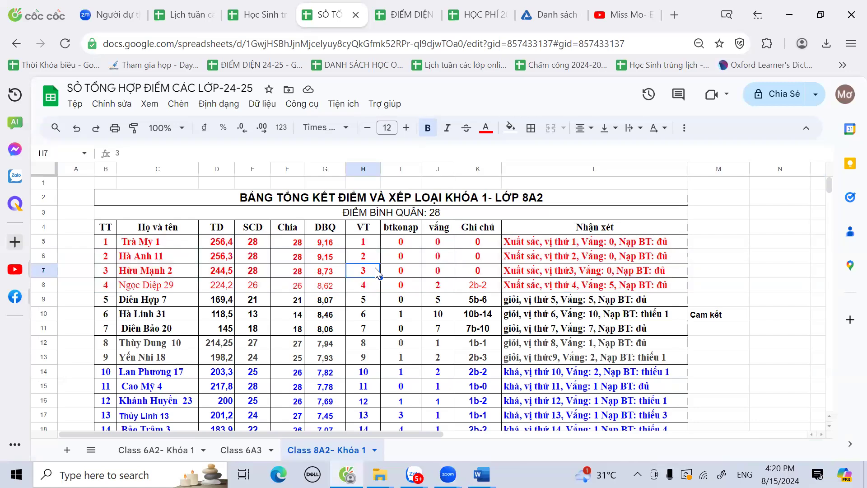